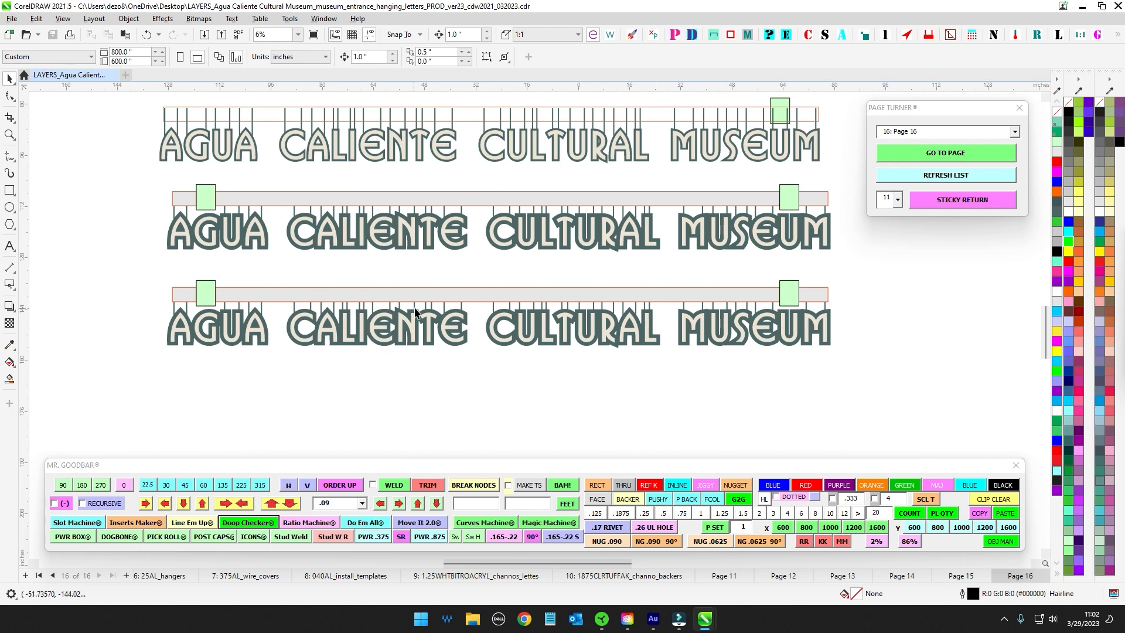
- Examine the three full-sign layouts of the museum lettering and raceways on Page 16
scroll(797, 380, "down", 1)
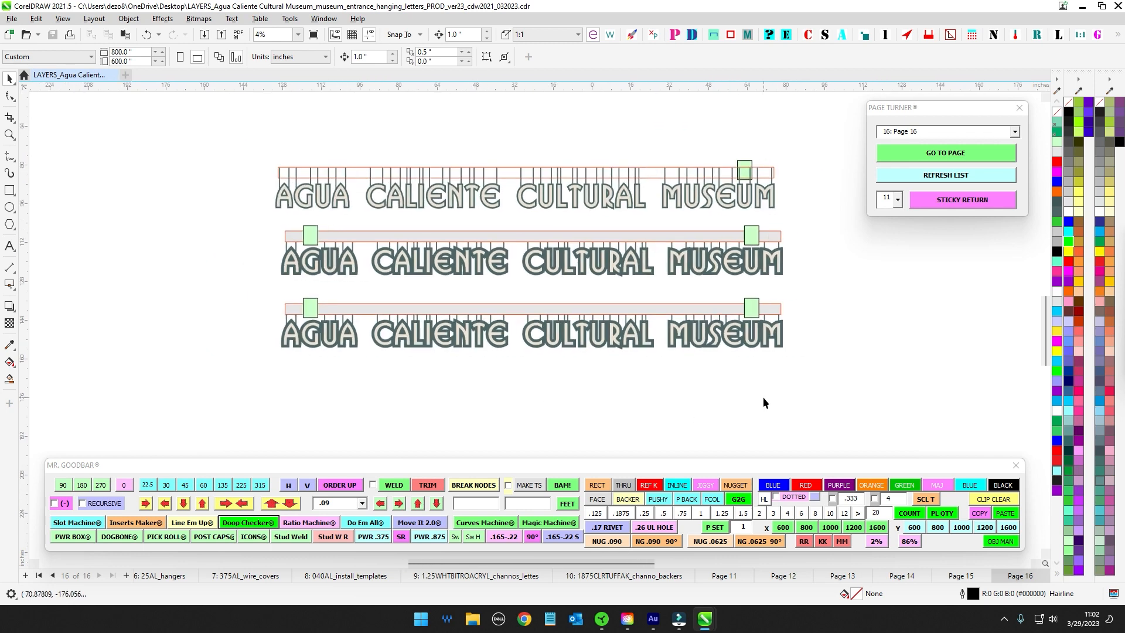
scroll(761, 396, "up", 2)
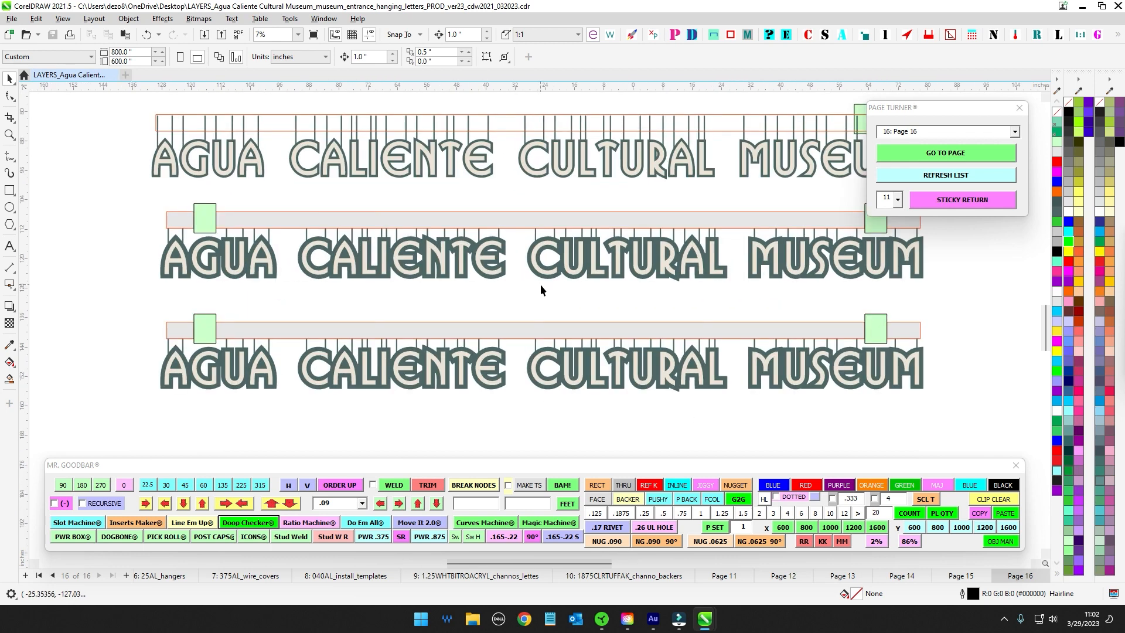
scroll(540, 283, "down", 3)
scroll(573, 341, "down", 1)
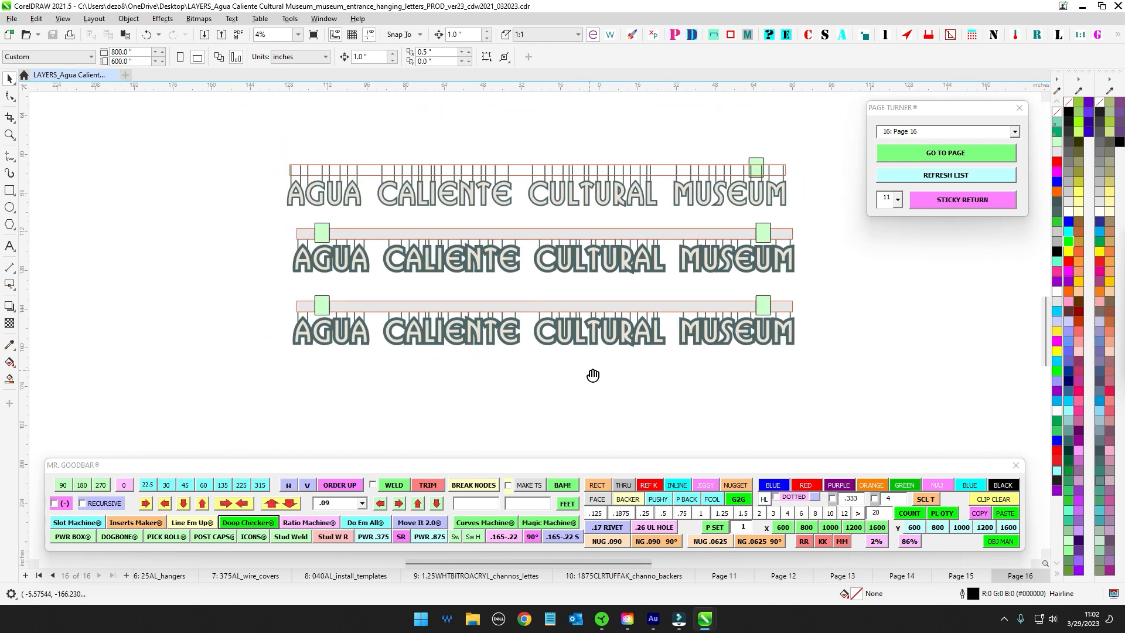
scroll(530, 273, "up", 1)
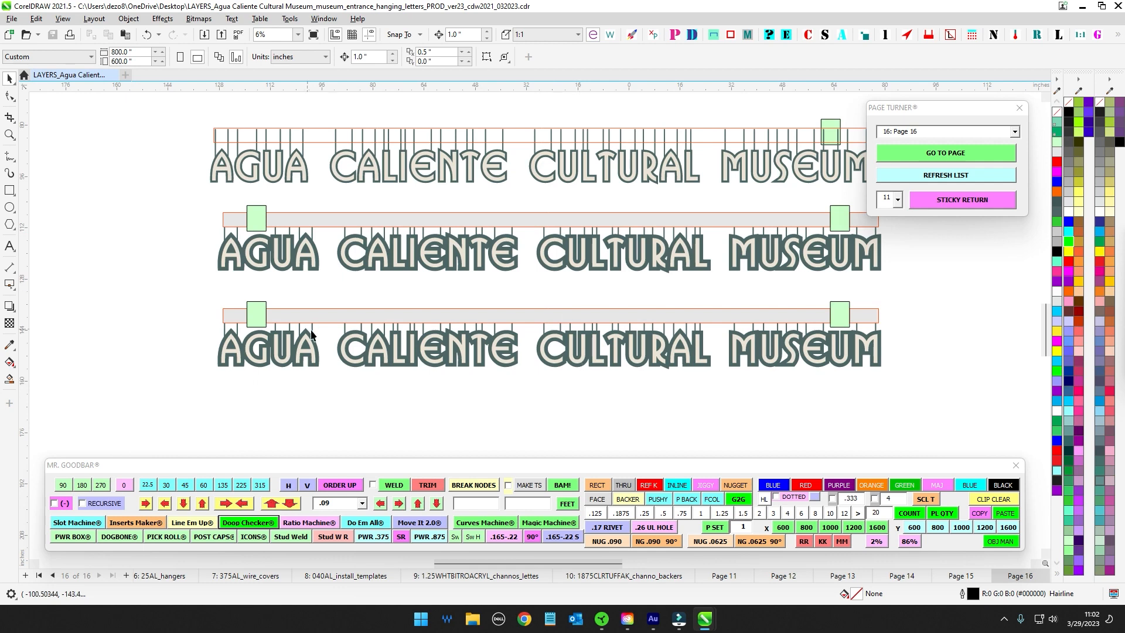
scroll(550, 331, "up", 1)
scroll(551, 332, "down", 1)
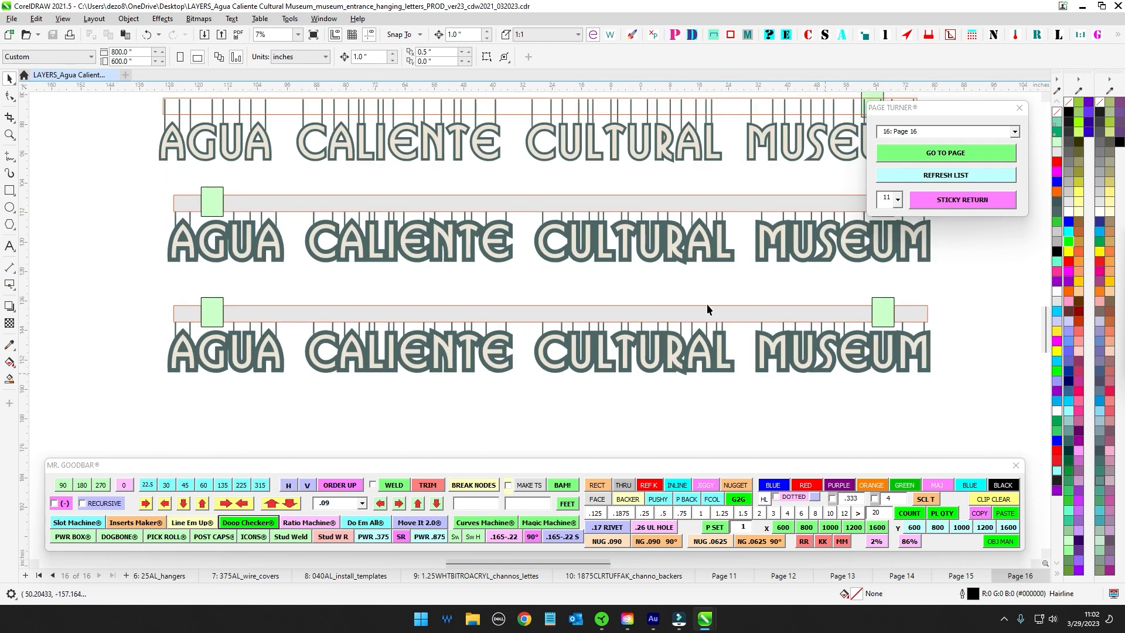
scroll(593, 340, "down", 2)
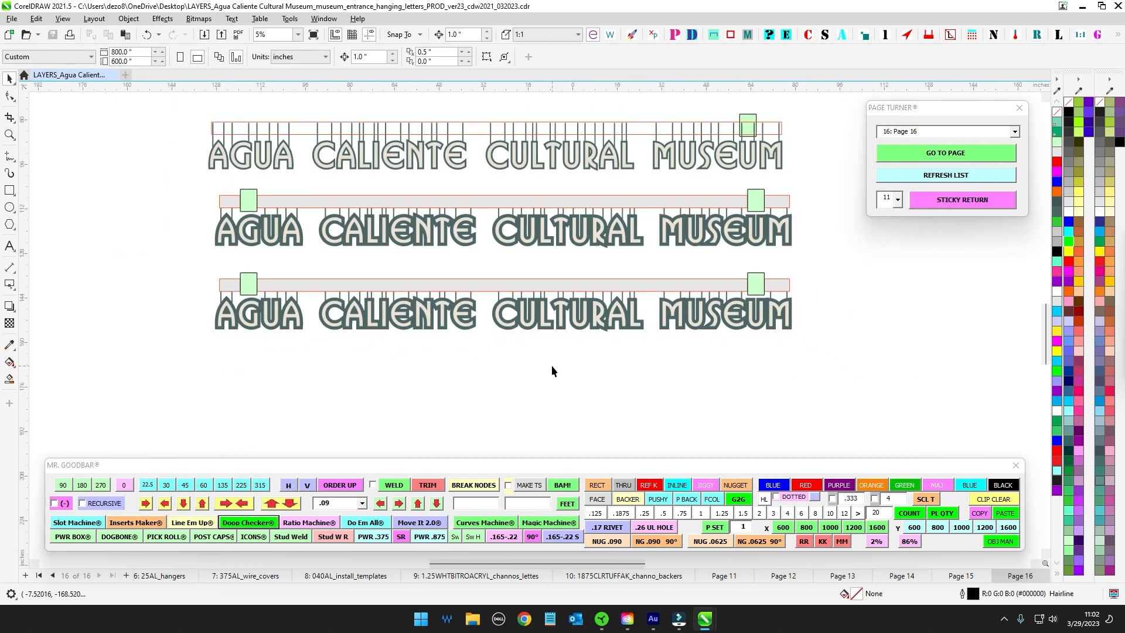
scroll(571, 363, "down", 1)
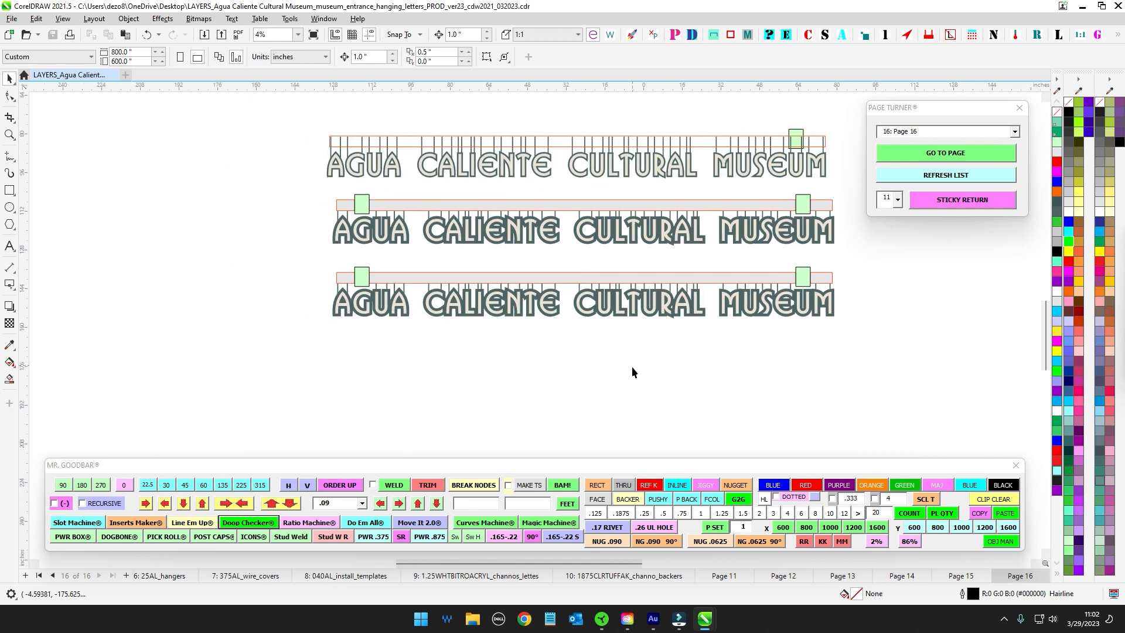
- Go to the 090AL_raceway_body page and examine the raceway body parts in close-up and as a whole
left_click(1011, 140)
left_click(994, 142)
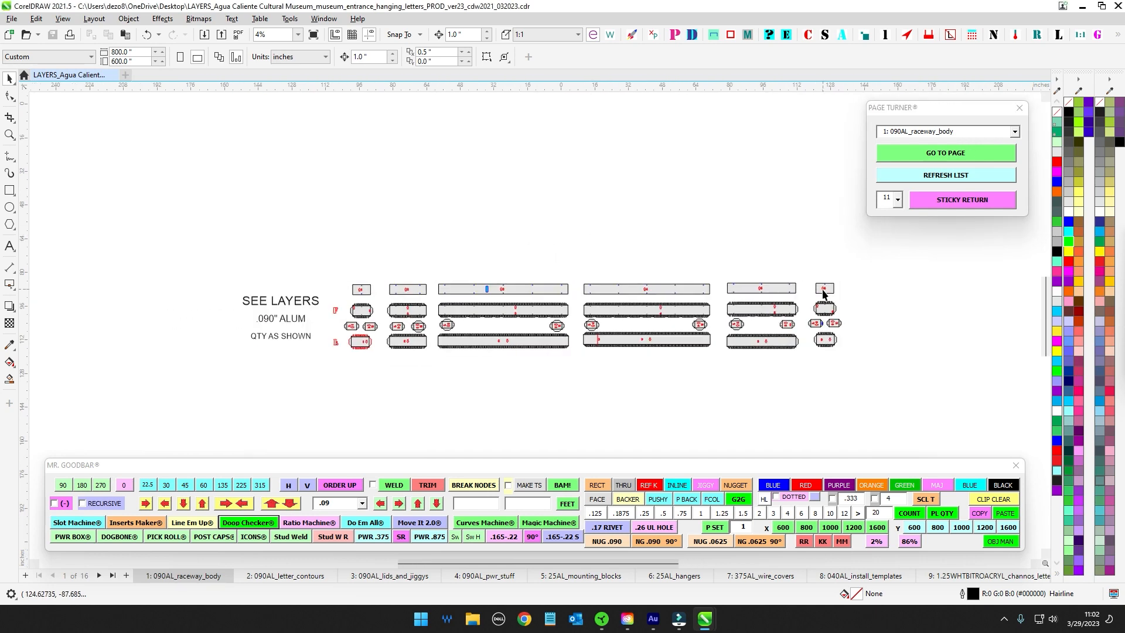
scroll(465, 270, "up", 1)
scroll(420, 260, "up", 1)
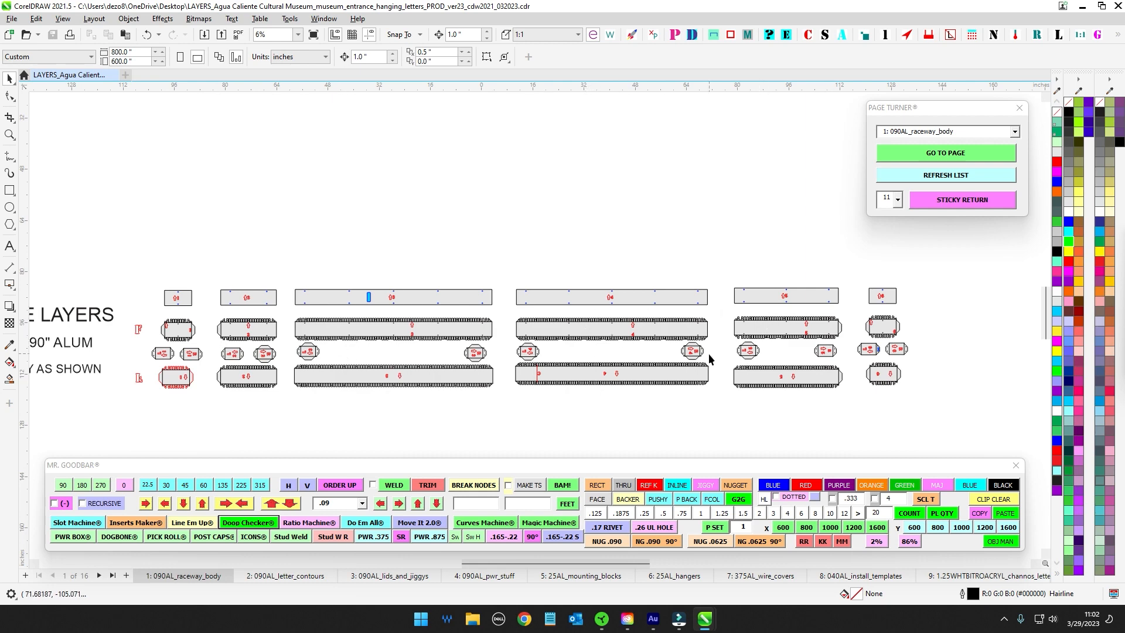
scroll(711, 359, "up", 1)
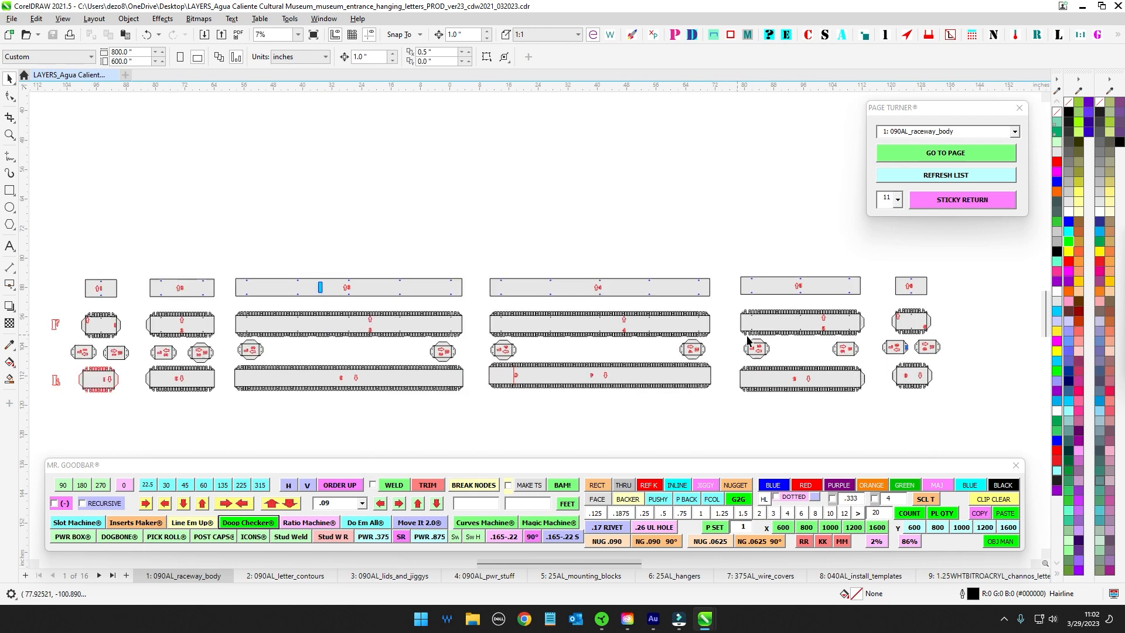
scroll(753, 345, "up", 1)
scroll(884, 355, "down", 4)
scroll(444, 344, "up", 3)
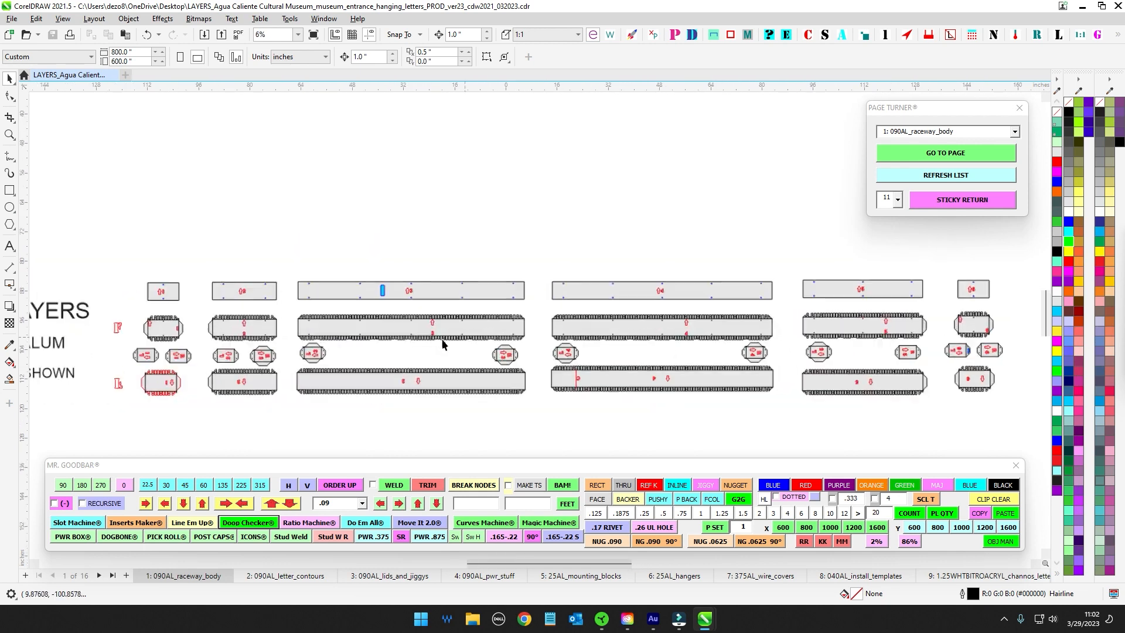
scroll(550, 359, "down", 4)
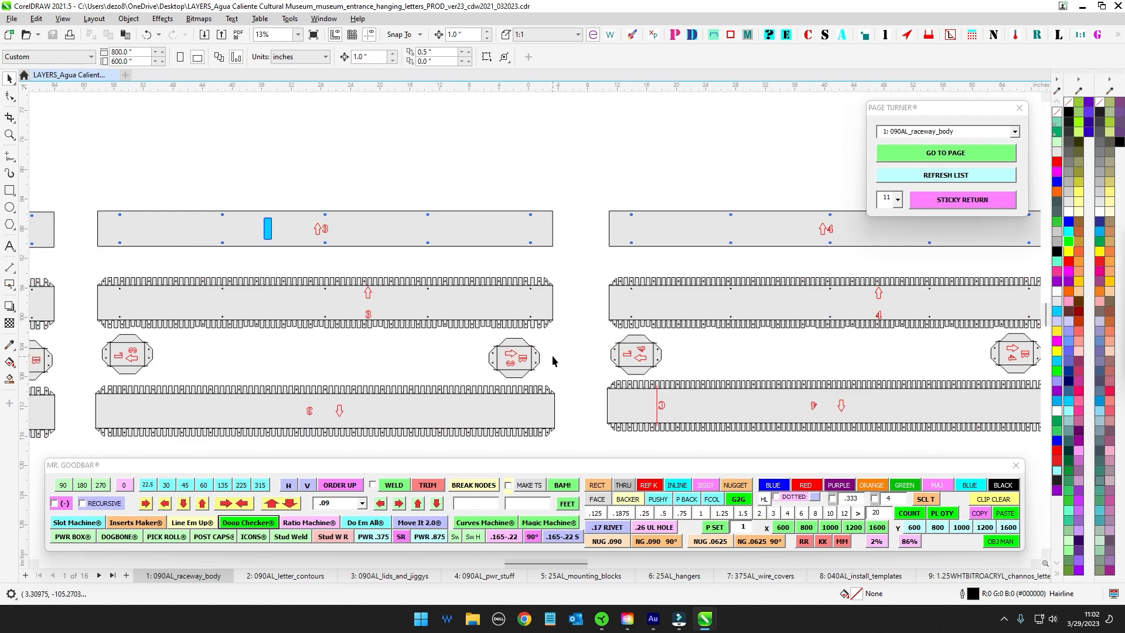
- Open the 090AL_letter_contours page and select the second dog-bone cutout in the mirrored MUSEUM contour
left_click(299, 575)
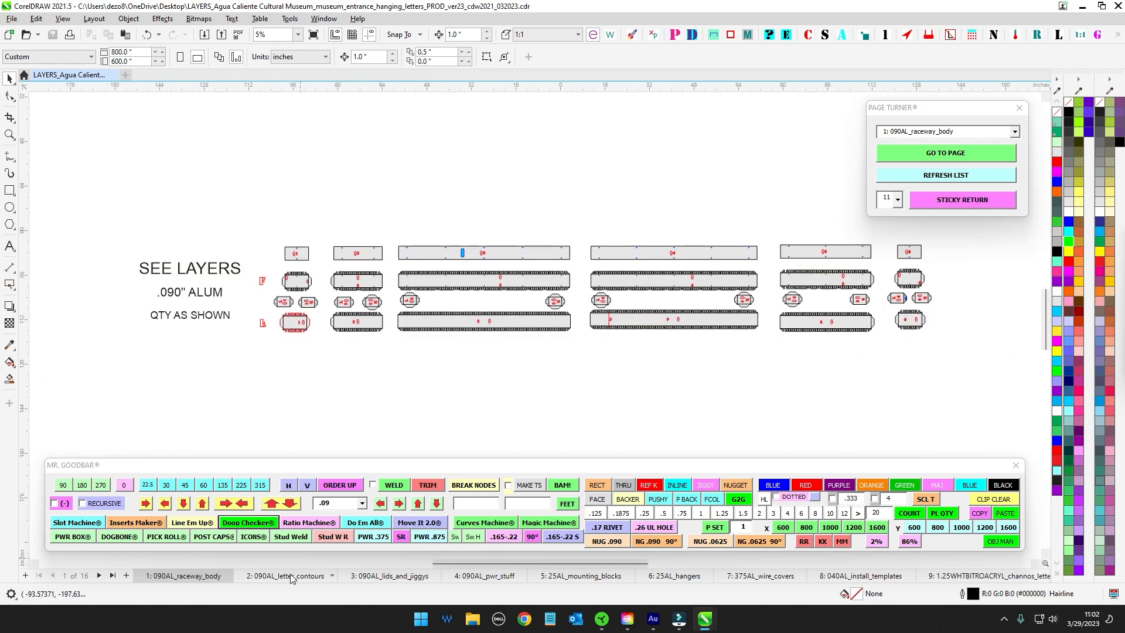
scroll(539, 295, "up", 1)
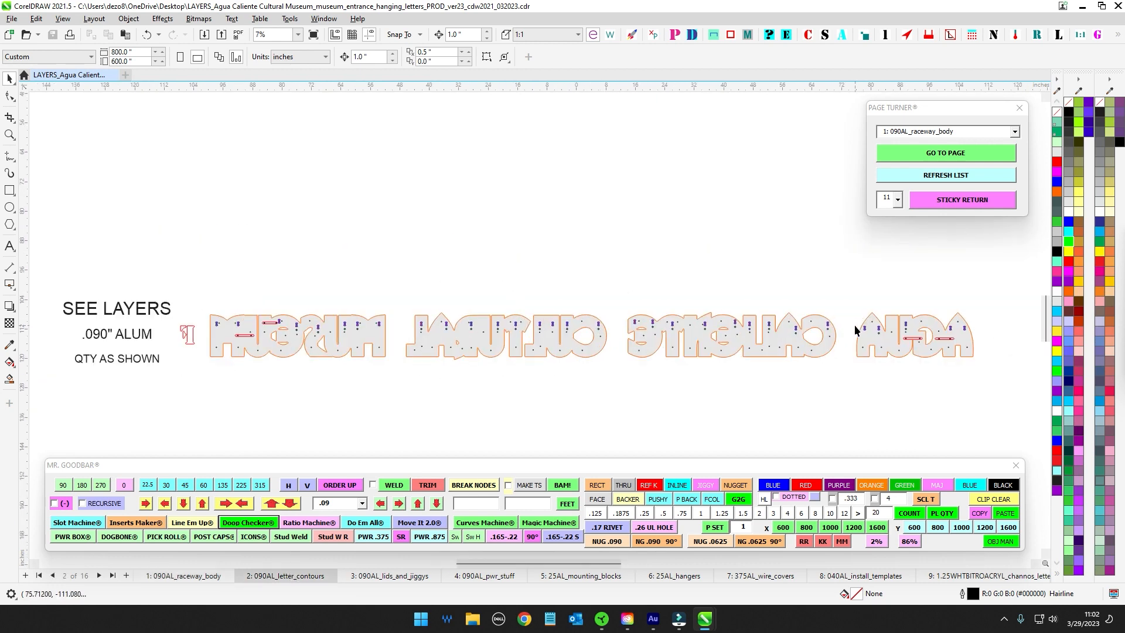
scroll(235, 322, "up", 3)
left_click(240, 323)
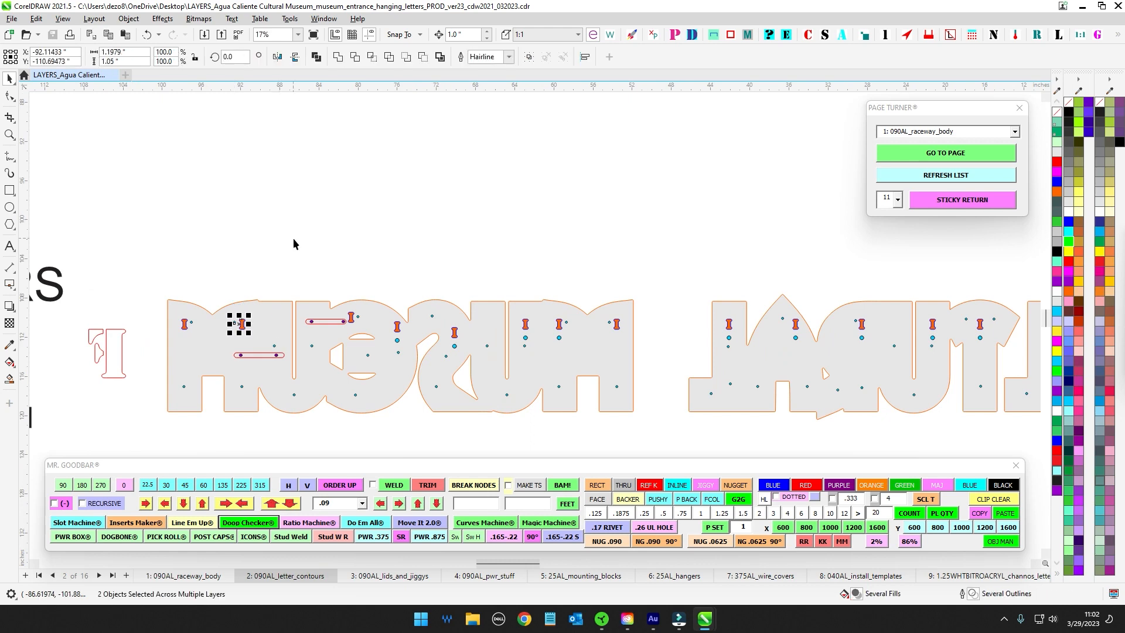
left_click(243, 324)
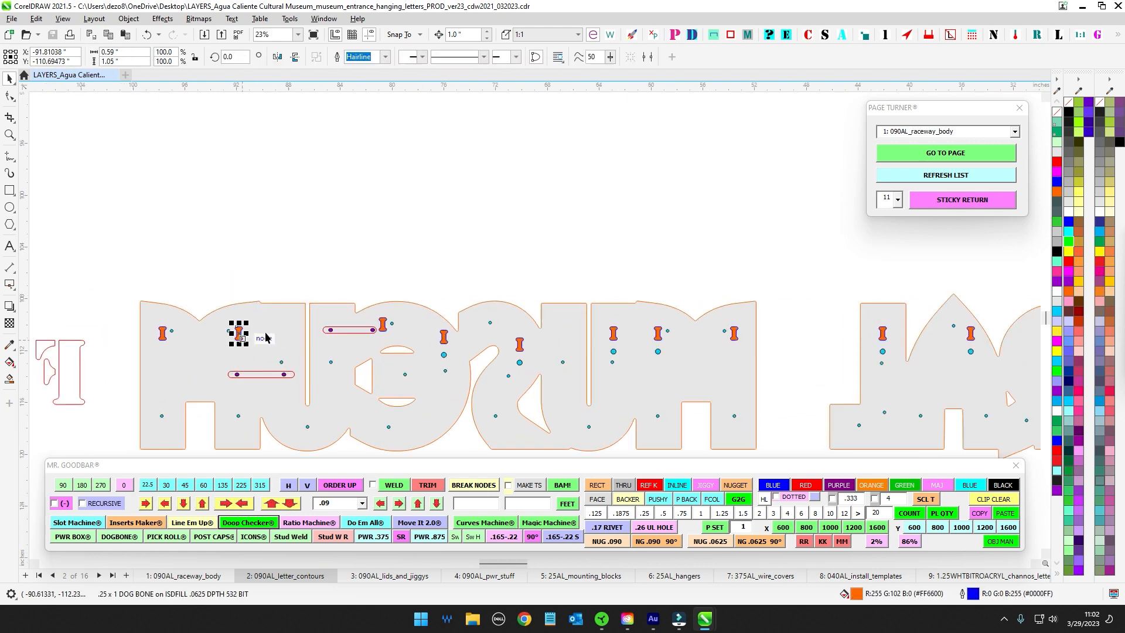
scroll(259, 332, "up", 1)
scroll(402, 328, "up", 1)
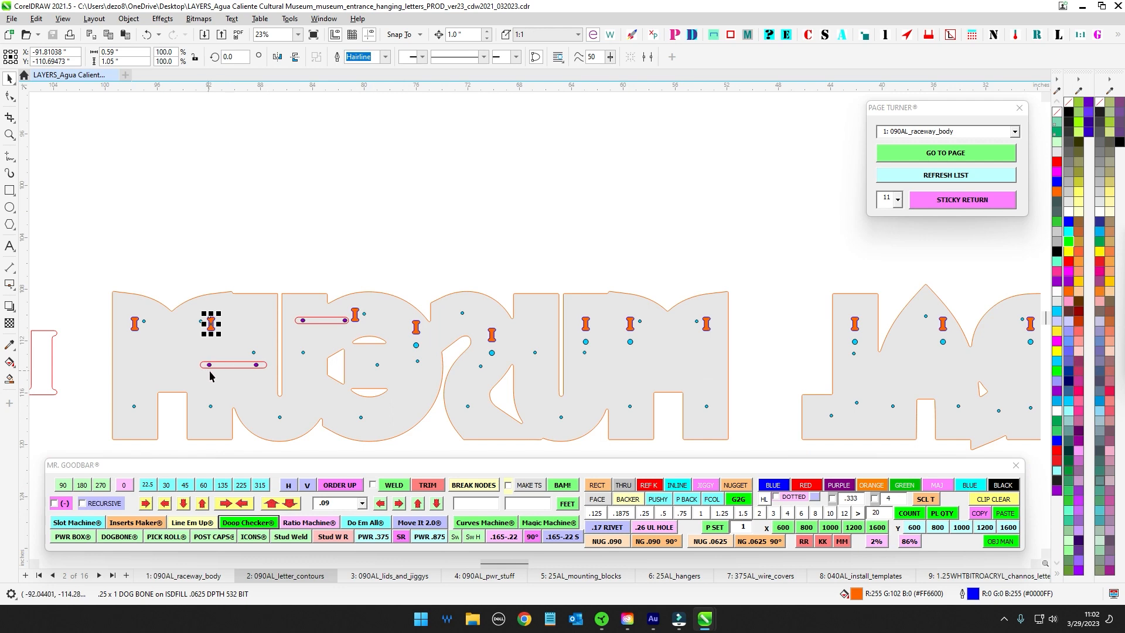
- Examine the remaining mirrored letter contours across to the AGUA contour
scroll(457, 311, "down", 2)
left_click_drag(633, 295, 240, 279)
left_click_drag(472, 270, 76, 255)
left_click_drag(591, 279, 111, 269)
scroll(790, 297, "up", 4)
scroll(708, 321, "down", 10)
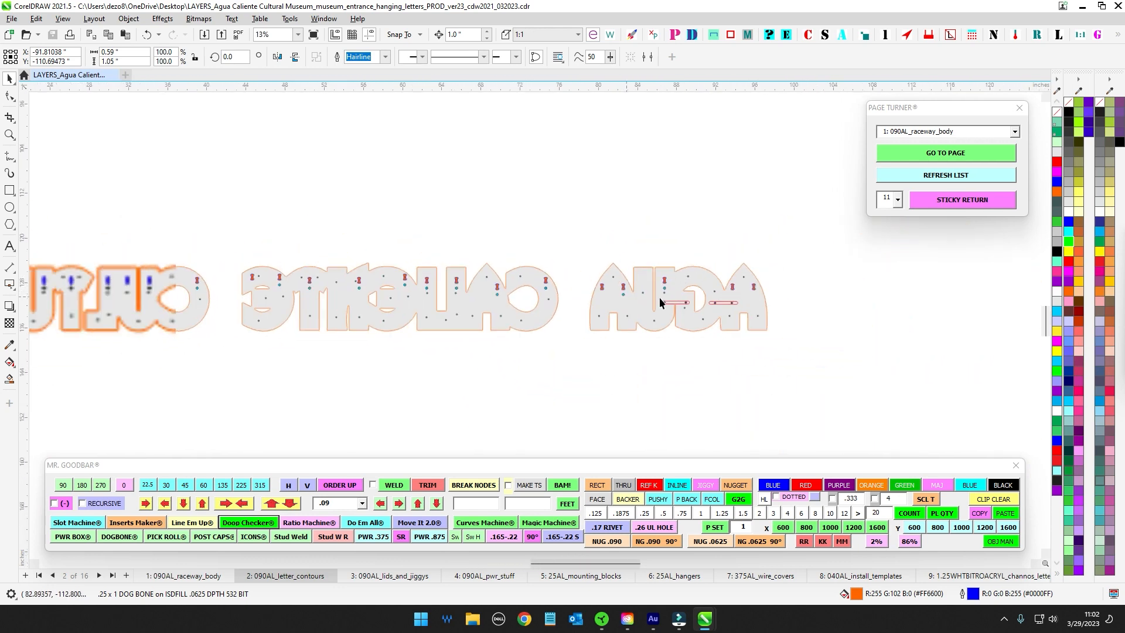
- Open the 090AL_lids_and_jiggys page and examine its curved lid rows
left_click(389, 578)
scroll(426, 258, "up", 1)
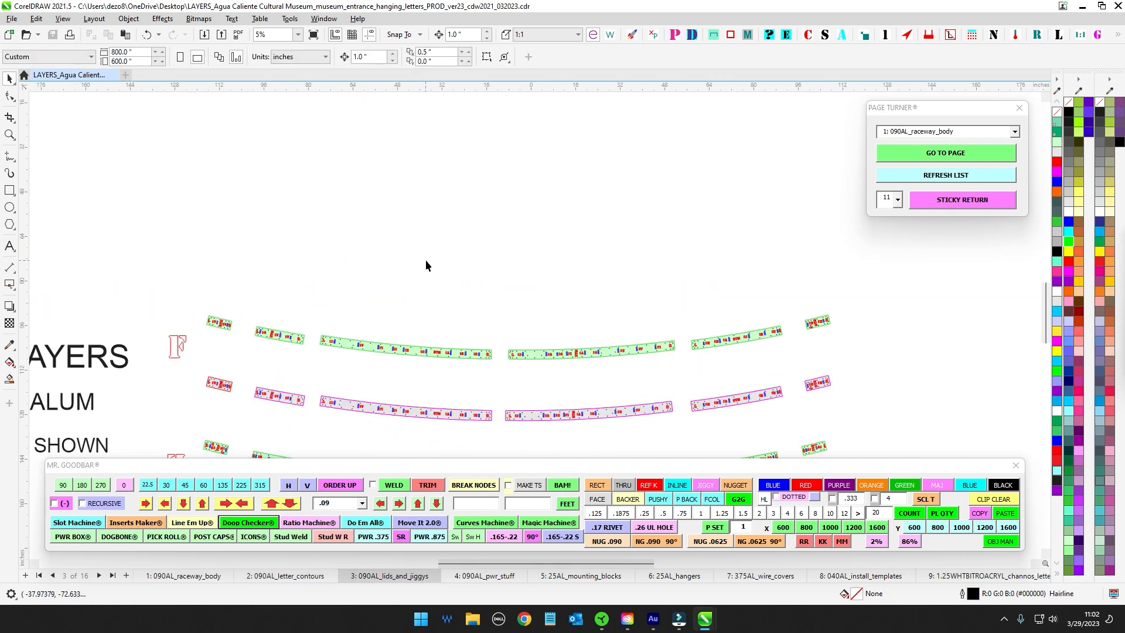
scroll(426, 258, "down", 1)
left_click_drag(426, 246, 409, 203)
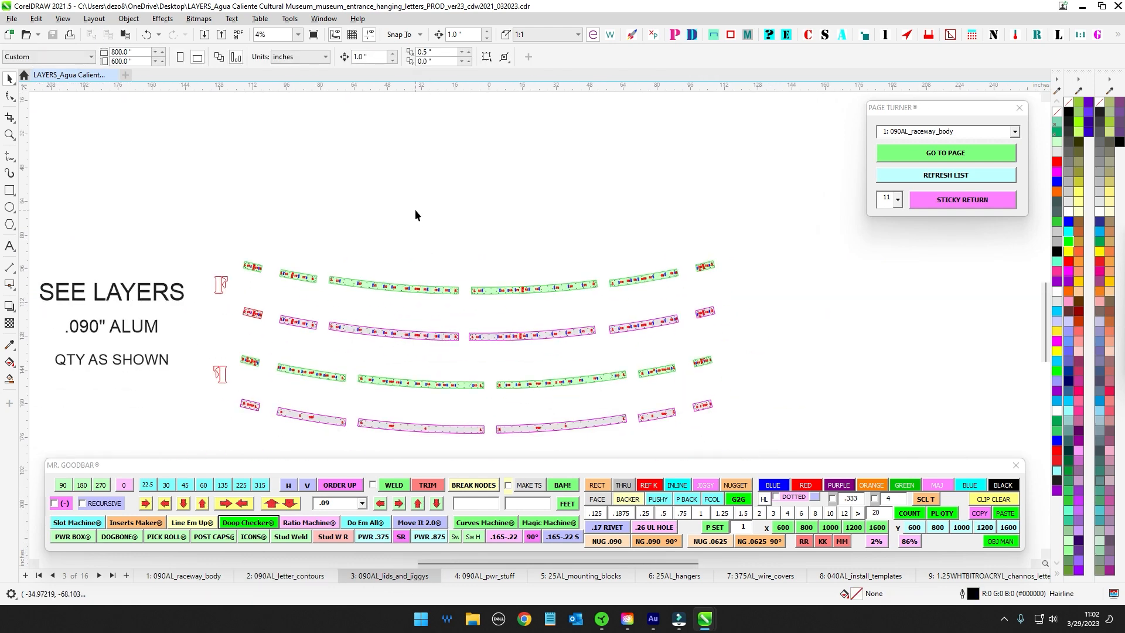
scroll(746, 266, "up", 3)
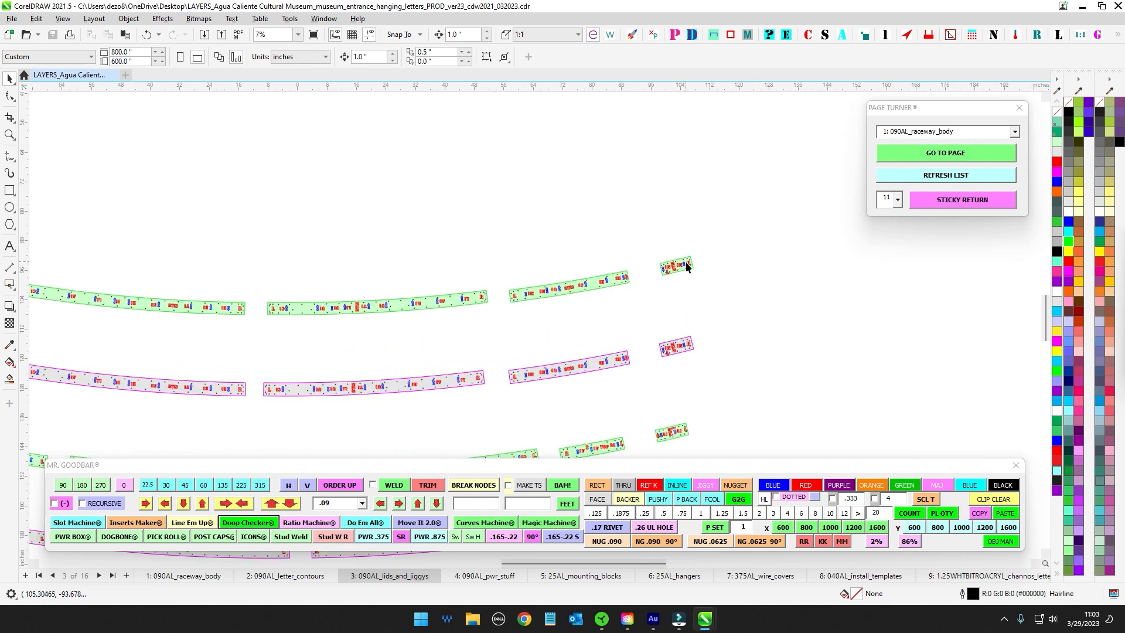
- Select the whole uppermost row of green curved parts, and clear the selection
left_click_drag(563, 290, 335, 318)
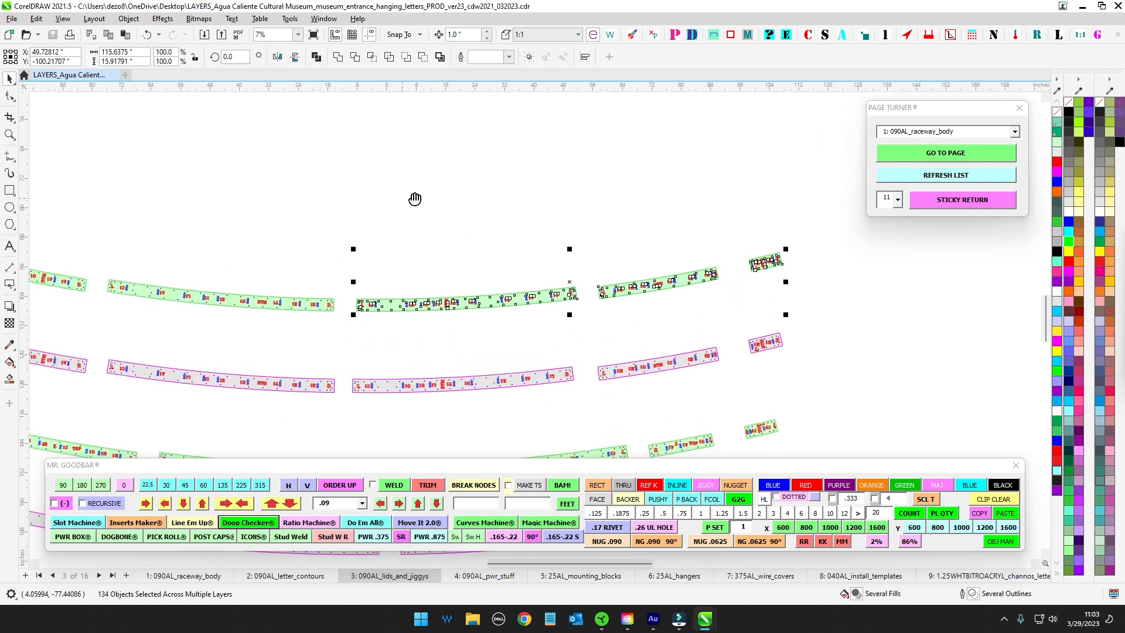
left_click_drag(414, 198, 577, 191)
left_click_drag(101, 221, 966, 309)
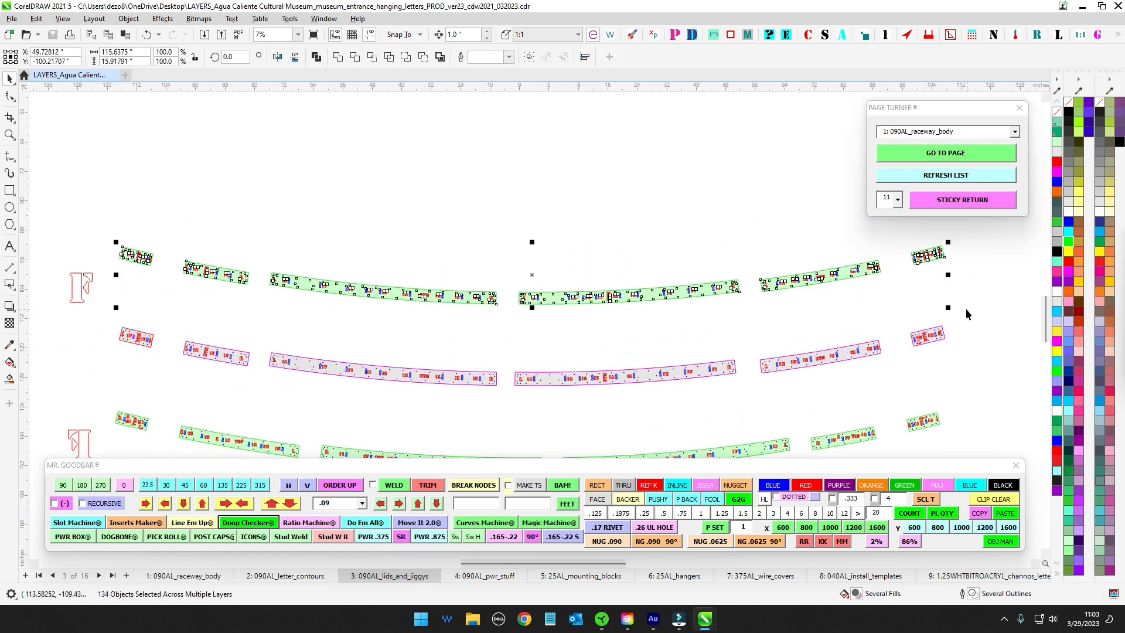
left_click_drag(662, 208, 651, 158)
left_click(651, 159)
- Select the long magenta-outlined part in the second row, and after it part 4 in the lowest row
scroll(255, 305, "up", 2)
left_click_drag(242, 286, 371, 339)
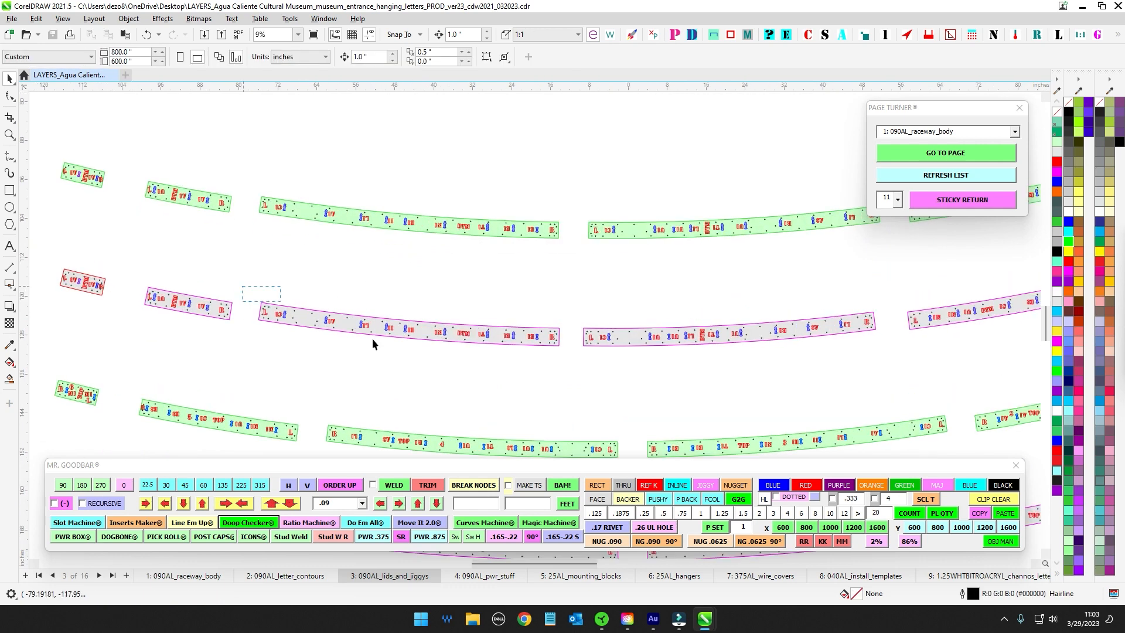
scroll(607, 393, "down", 3)
left_click_drag(580, 374, 581, 227)
scroll(459, 277, "up", 2)
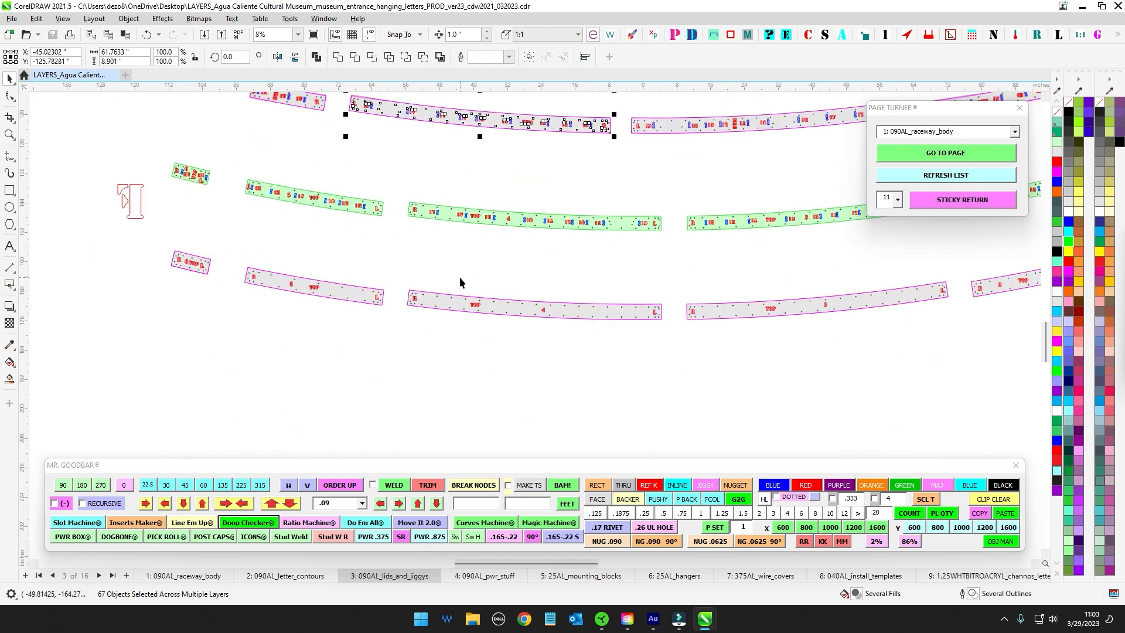
left_click_drag(401, 271, 680, 354)
scroll(681, 397, "down", 2)
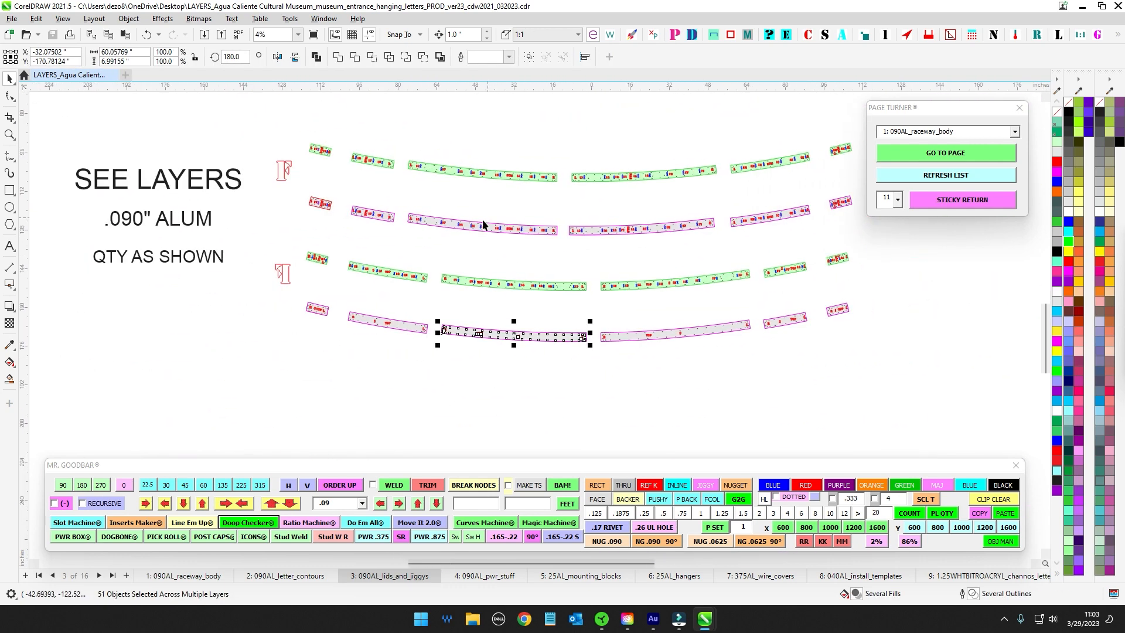
- Compare the front and reversed rows of green and magenta curved parts
scroll(373, 233, "up", 3)
scroll(691, 287, "down", 2)
left_click_drag(702, 295, 609, 137)
scroll(540, 275, "down", 3)
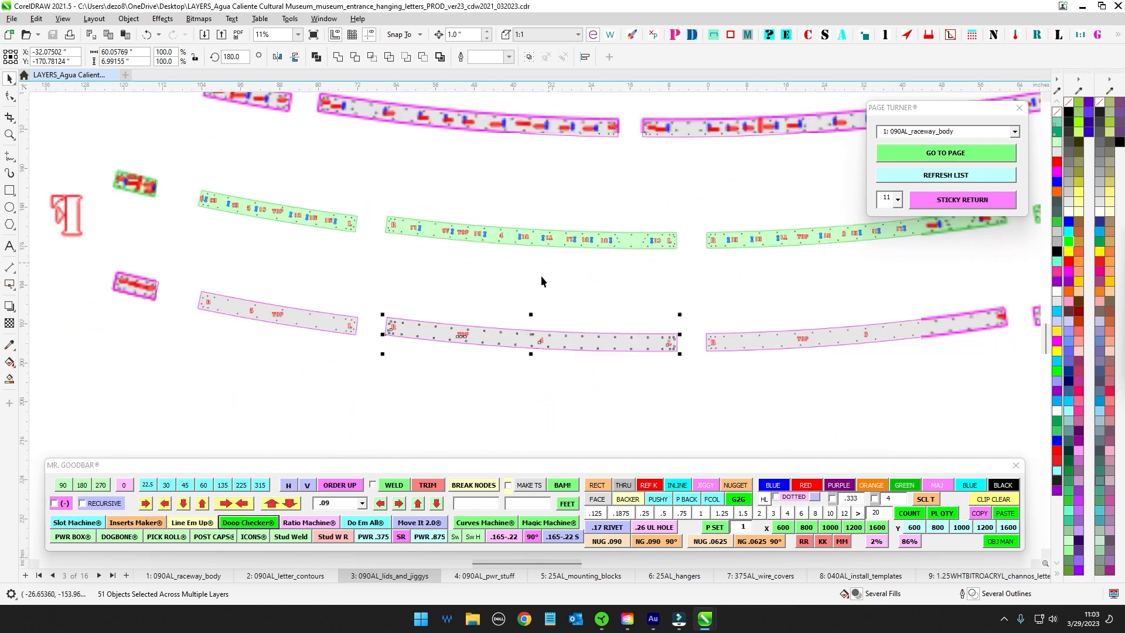
left_click_drag(733, 307, 272, 348)
scroll(745, 296, "down", 2)
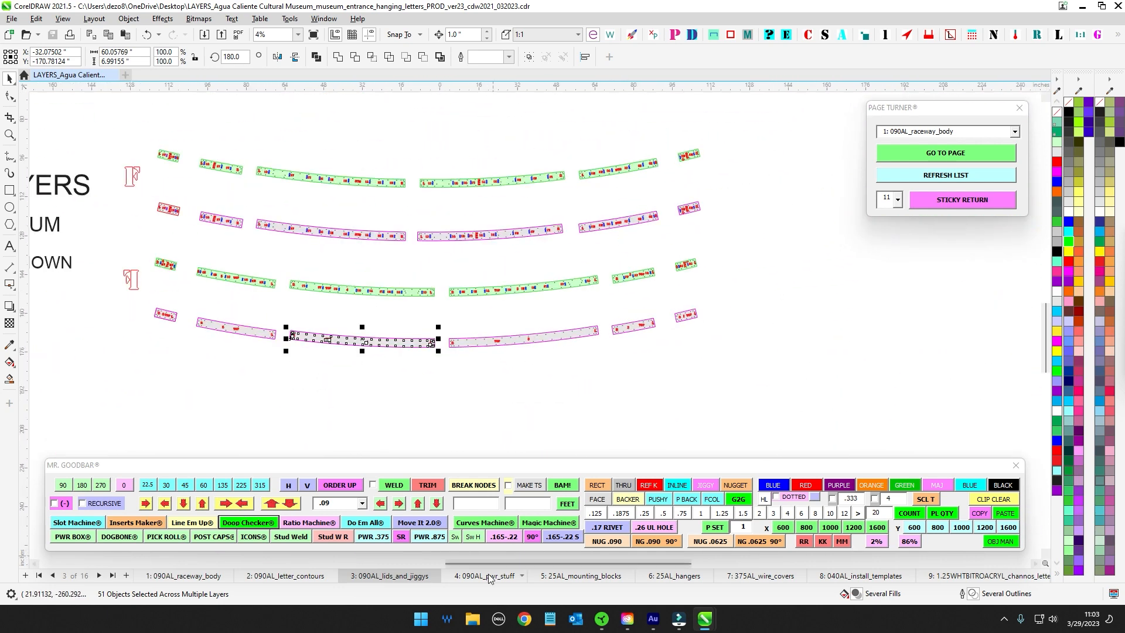
- Open the 090AL_pwr_stuff page and select the two folding bracket patterns beside the material note
left_click(491, 576)
scroll(514, 305, "down", 2)
scroll(464, 251, "up", 6)
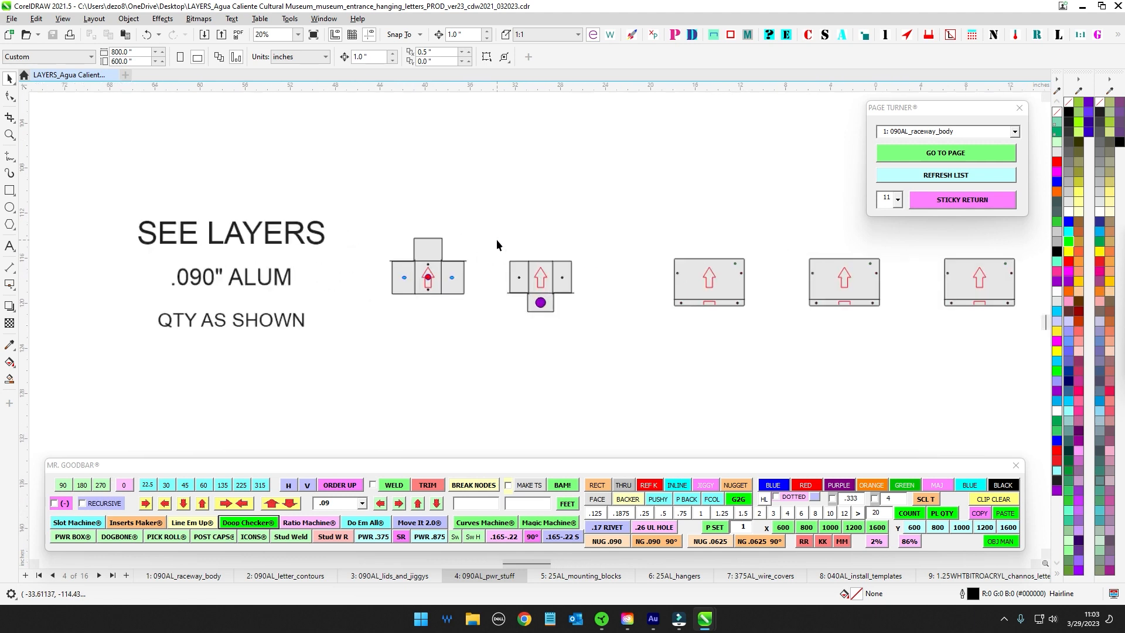
left_click_drag(732, 399, 720, 398)
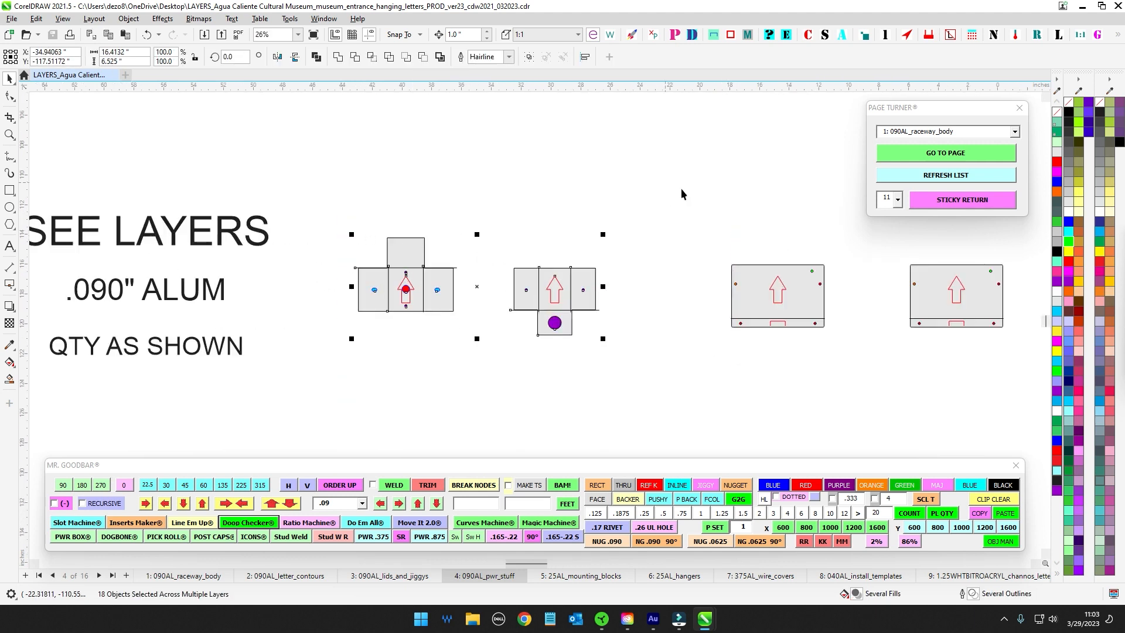
left_click_drag(683, 194, 552, 249)
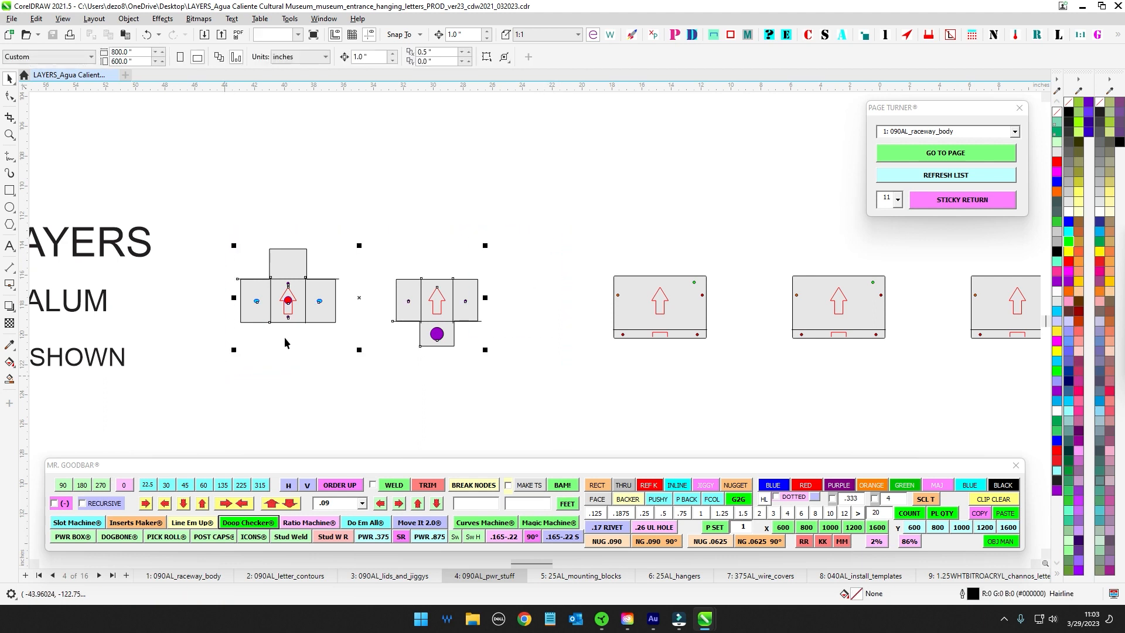
- Select the three rectangular plates marked with arrows on the power parts page
scroll(647, 215, "down", 1)
left_click_drag(647, 214, 297, 232)
left_click_drag(225, 241, 790, 354)
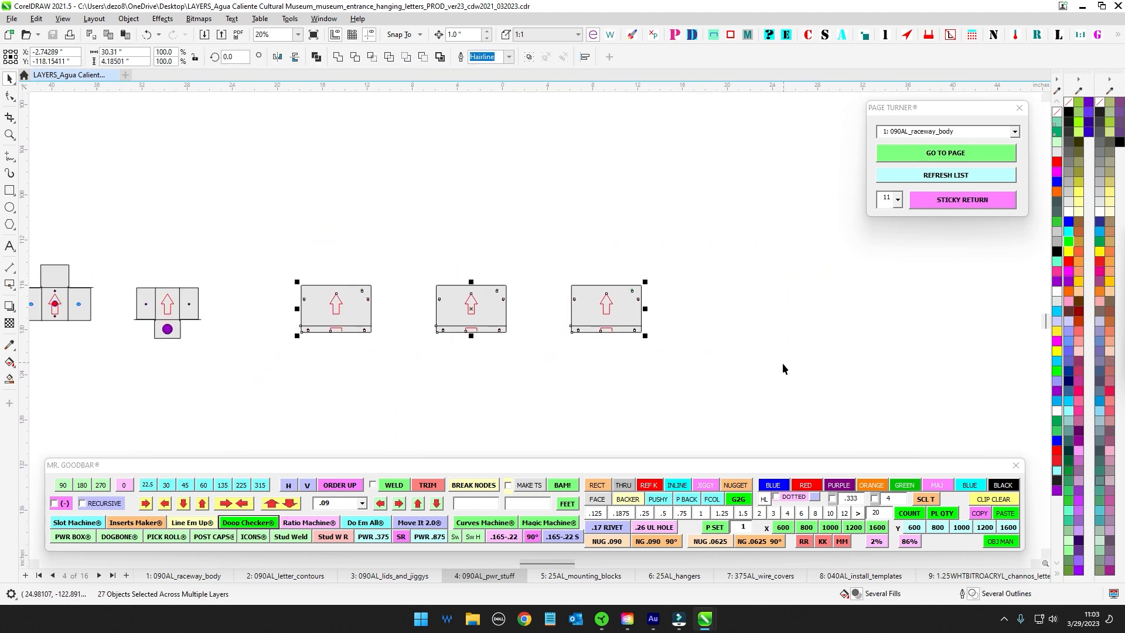
left_click_drag(746, 244, 227, 393)
left_click_drag(259, 254, 697, 393)
- Select the block on the 25AL_mounting_blocks page, and open the 25AL_hangers page
left_click(587, 574)
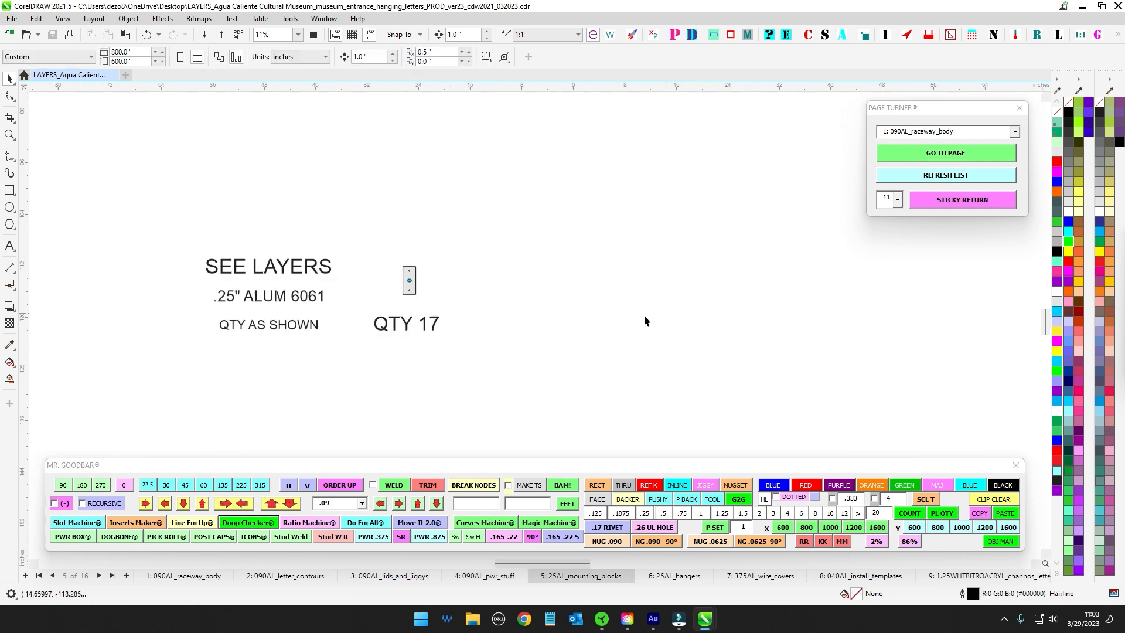
left_click_drag(571, 278, 668, 355)
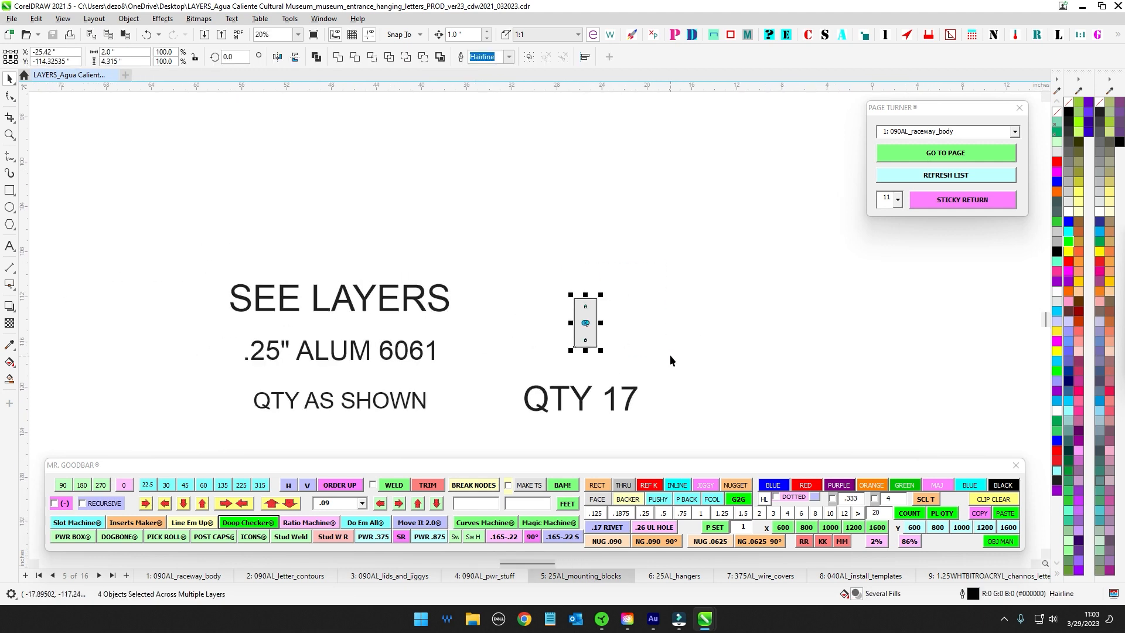
left_click(674, 575)
scroll(652, 371, "down", 3)
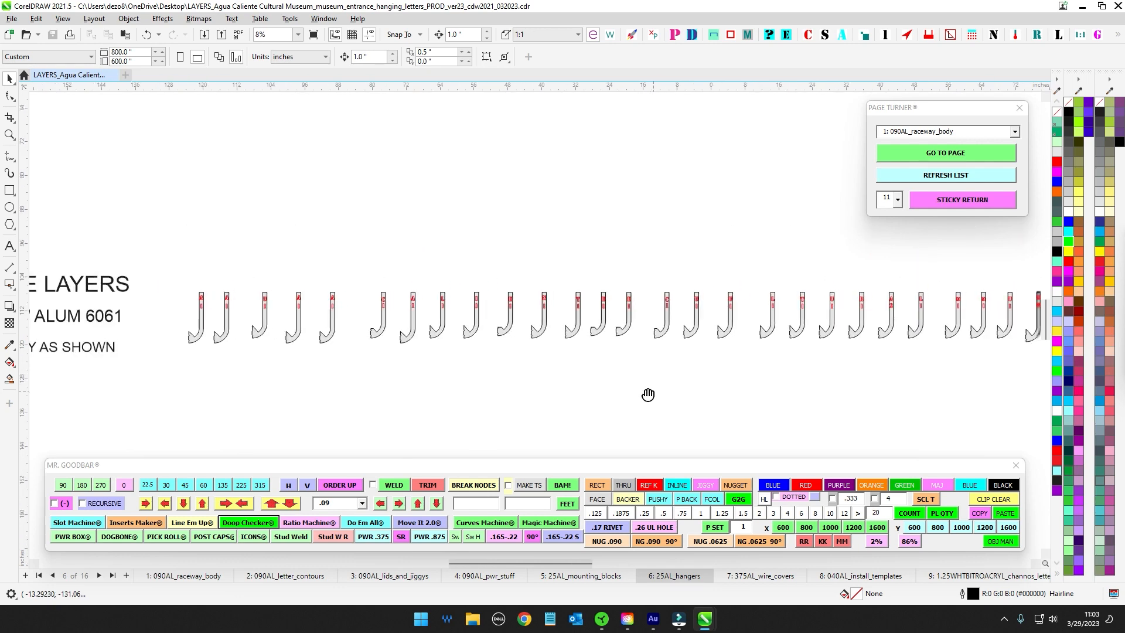
- Examine the full row of J-shaped hangers beside the .25" ALUM 6061 note, group by group
scroll(648, 394, "down", 1)
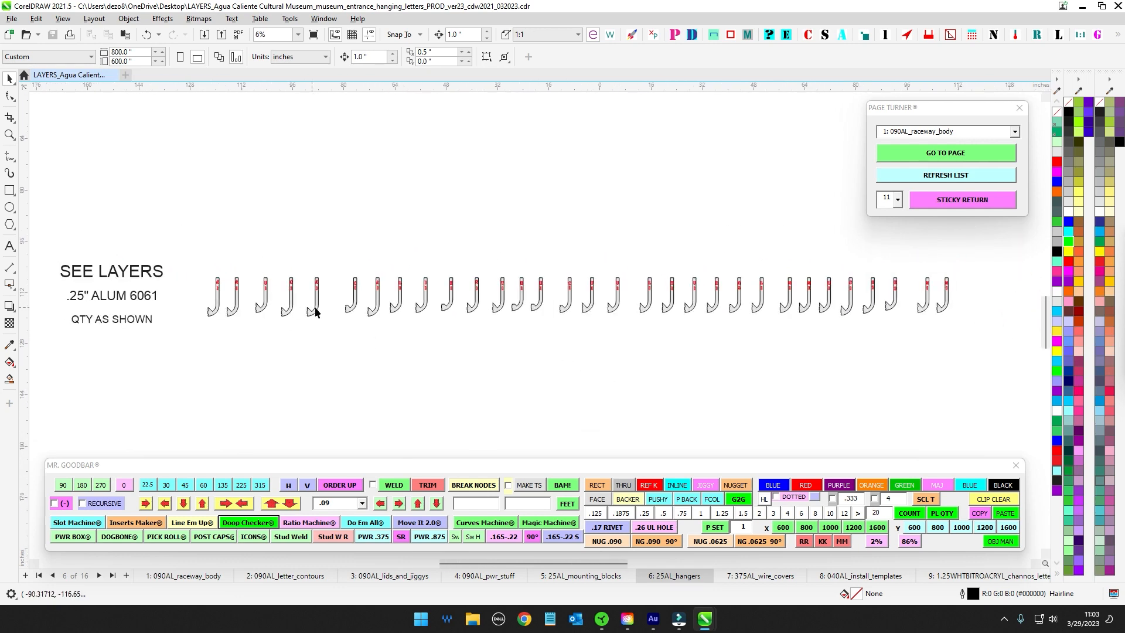
scroll(946, 301, "up", 2)
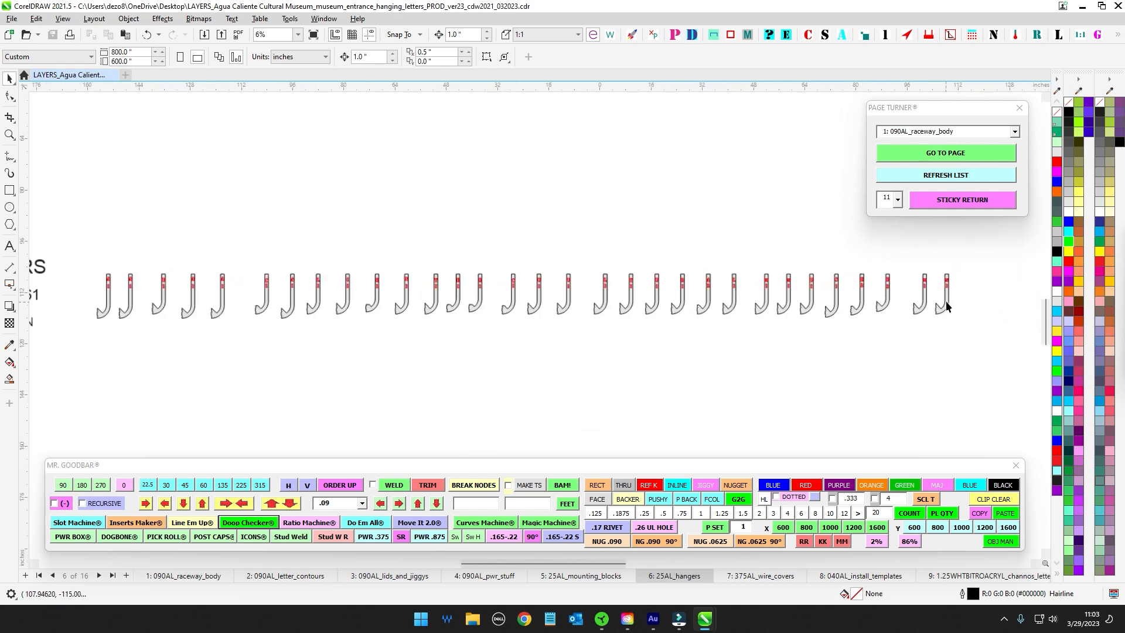
scroll(952, 300, "down", 2)
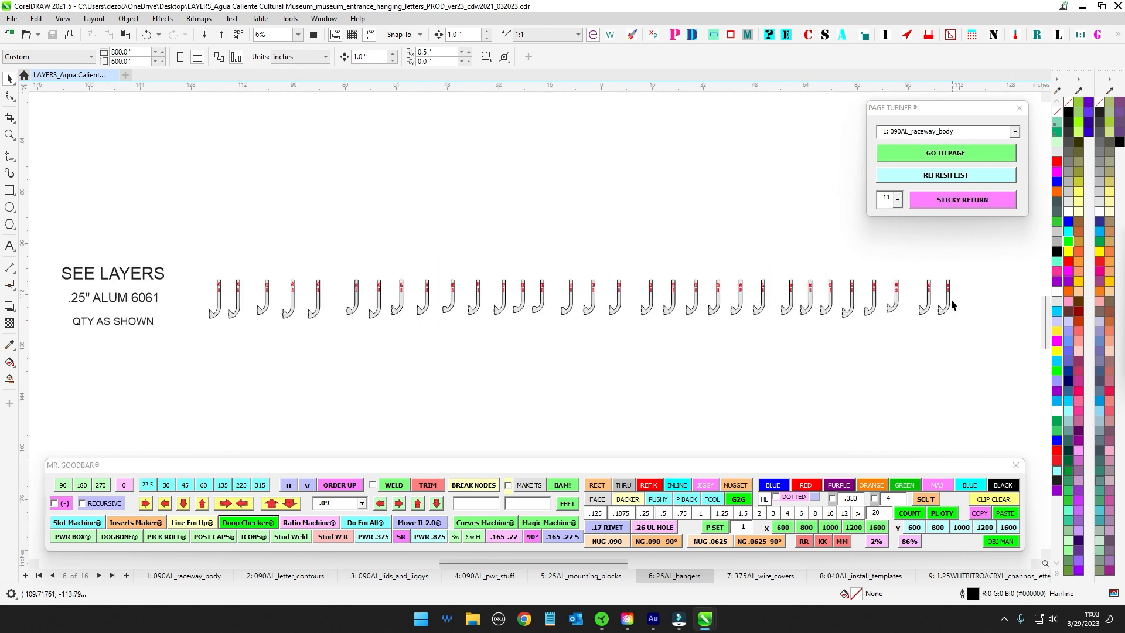
scroll(249, 294, "up", 3)
left_click_drag(146, 247, 700, 335)
left_click_drag(690, 217, 322, 206)
left_click_drag(238, 205, 783, 311)
left_click_drag(785, 162, 237, 185)
- Select the red letter-and-number labels on a group of hangers, and clear the selection
left_click(404, 276)
left_click_drag(404, 276, 595, 334)
scroll(405, 234, "right", 3)
left_click_drag(344, 238, 788, 343)
scroll(354, 217, "right", 7)
scroll(779, 254, "up", 1)
left_click(780, 237)
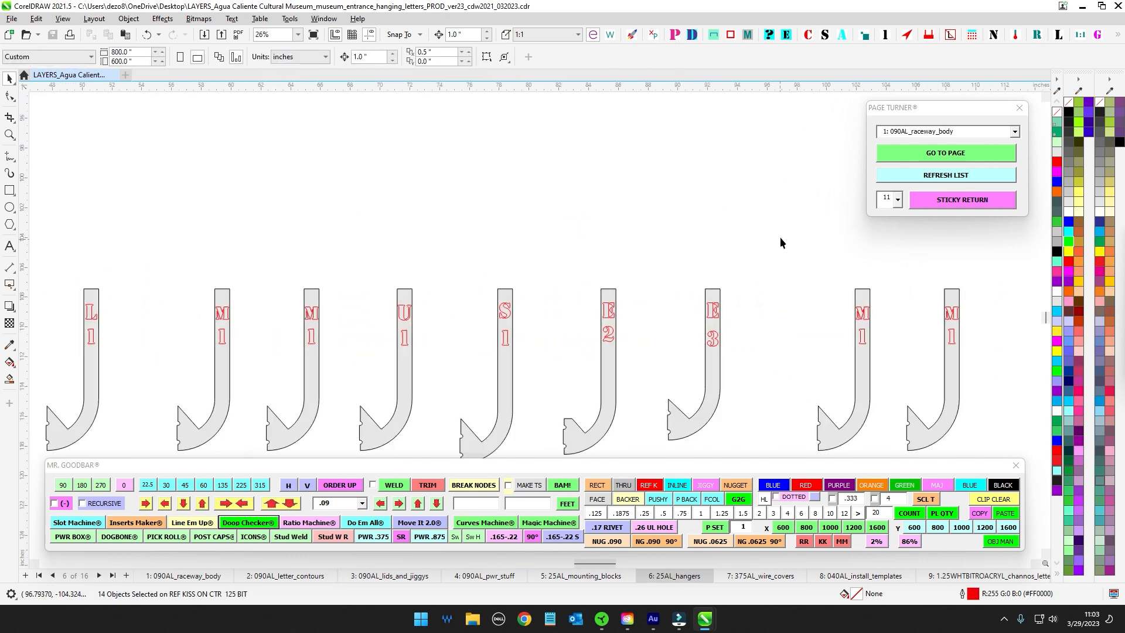
- Inspect the labeled hangers at the far end of the row
left_click_drag(779, 237, 518, 365)
scroll(796, 221, "down", 1)
left_click_drag(796, 221, 687, 210)
left_click(617, 200)
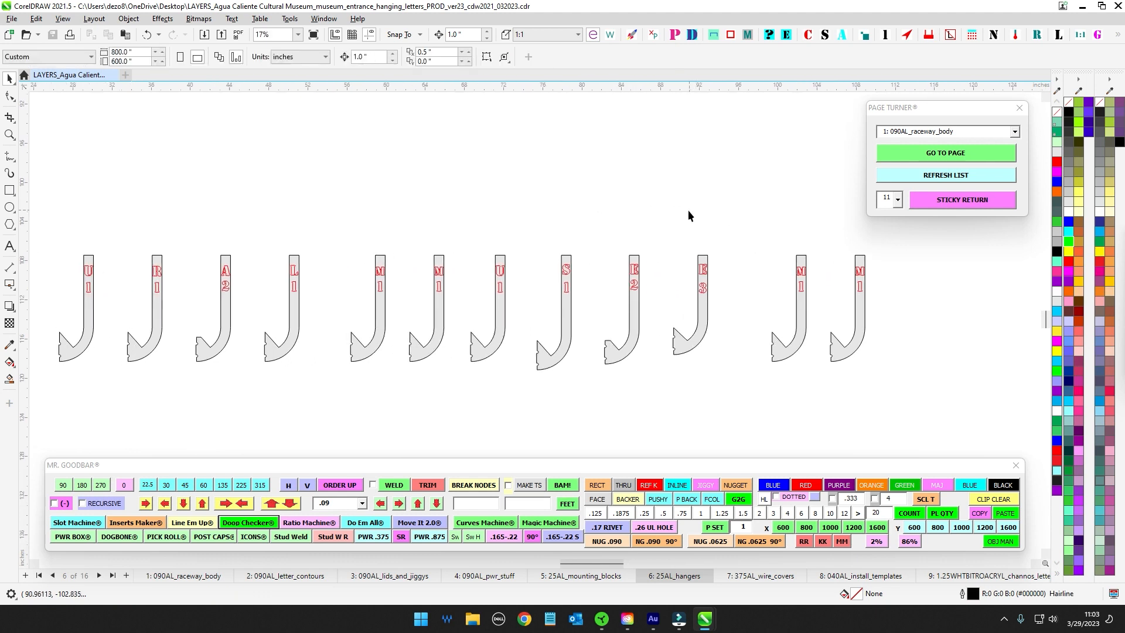
scroll(688, 210, "down", 1)
left_click_drag(629, 411, 680, 322)
scroll(680, 324, "down", 2)
- Open the 375AL_wire_covers page and examine the four slotted wire covers beside the .375" ALUM note
left_click(750, 577)
scroll(743, 318, "down", 1)
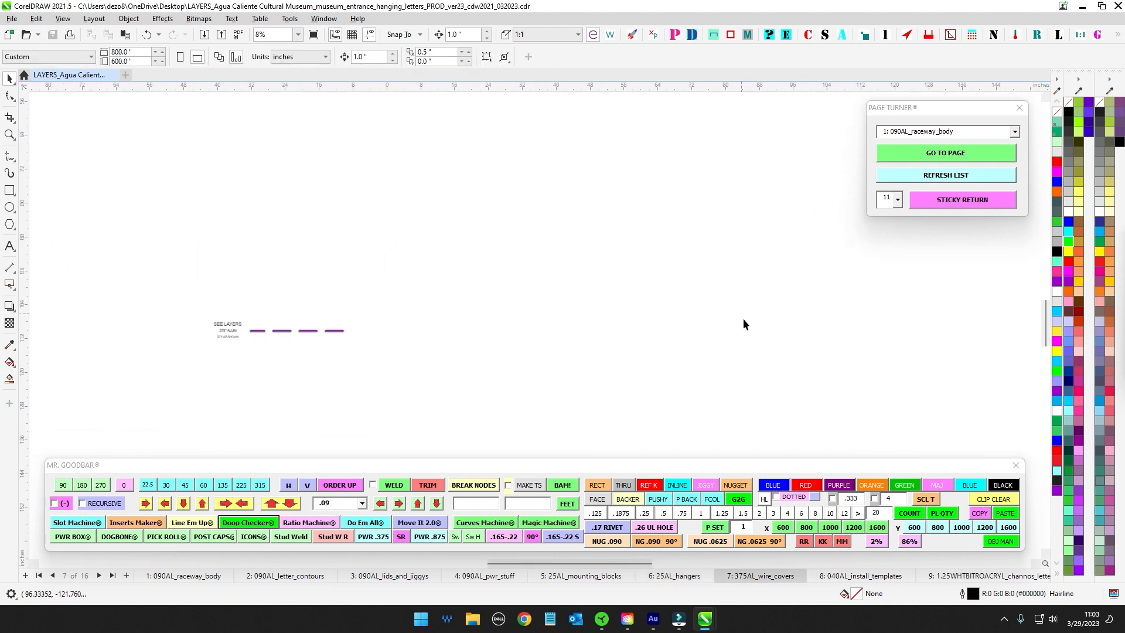
left_click_drag(564, 356, 758, 360)
scroll(487, 335, "up", 2)
scroll(539, 351, "up", 3)
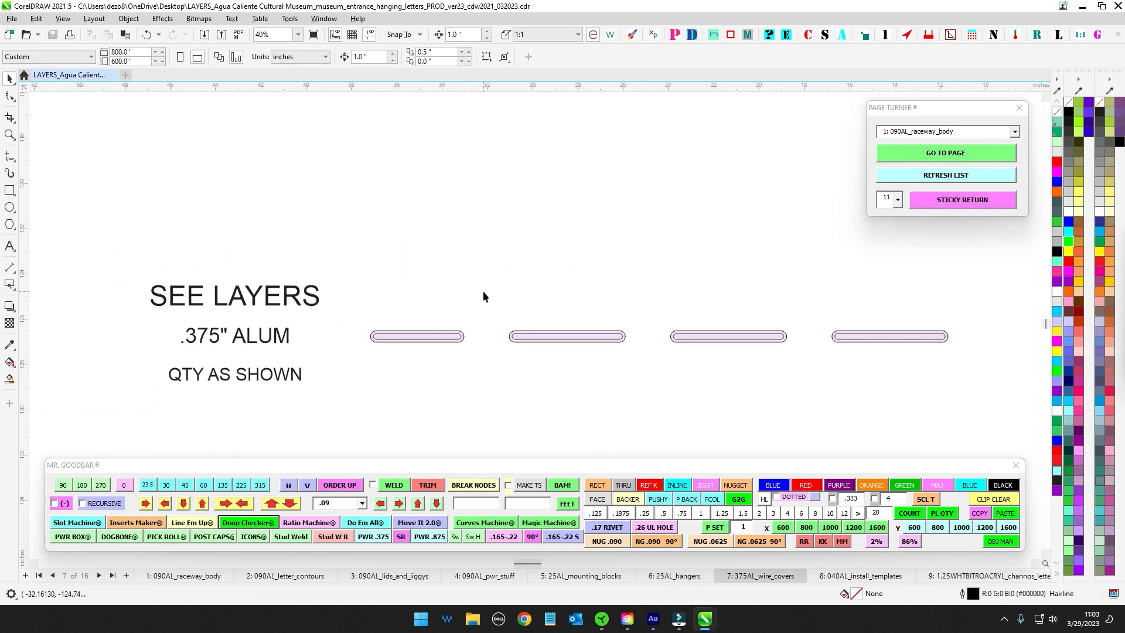
scroll(381, 340, "up", 2)
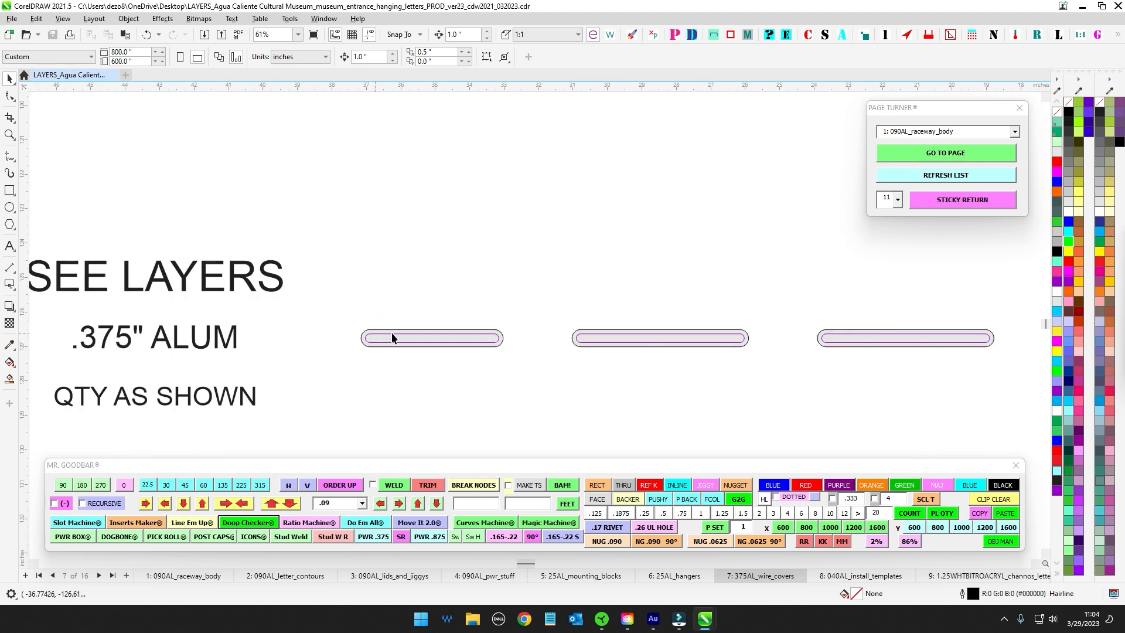
scroll(471, 344, "down", 2)
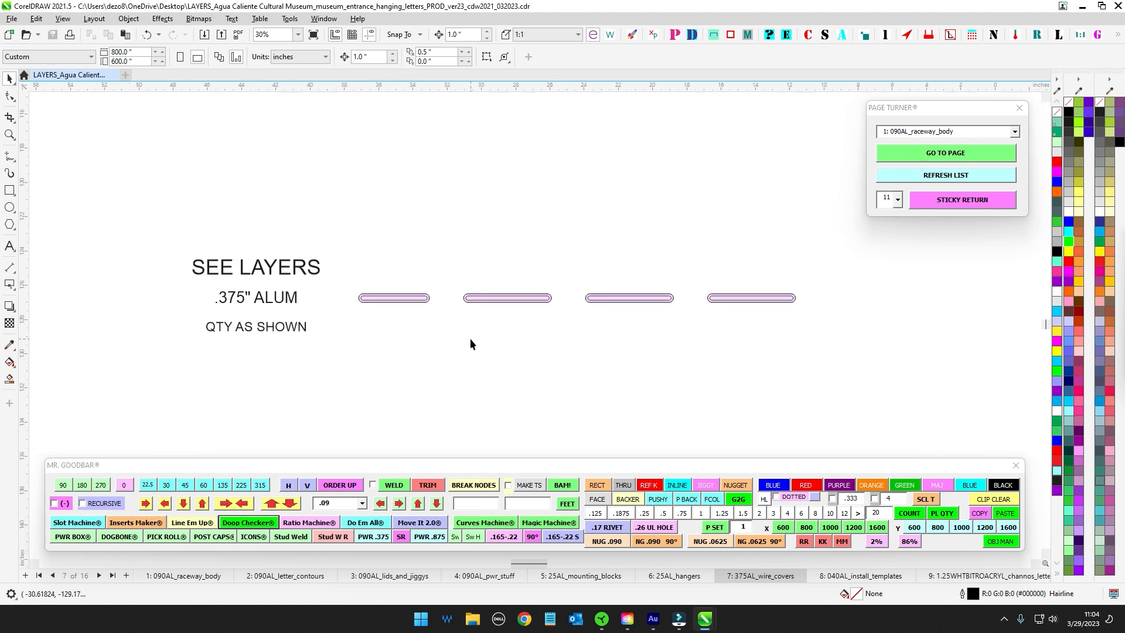
- Open the 040AL_install_templates page and select the whole material note beside the MUSEUM template
left_click(845, 577)
scroll(526, 364, "down", 3)
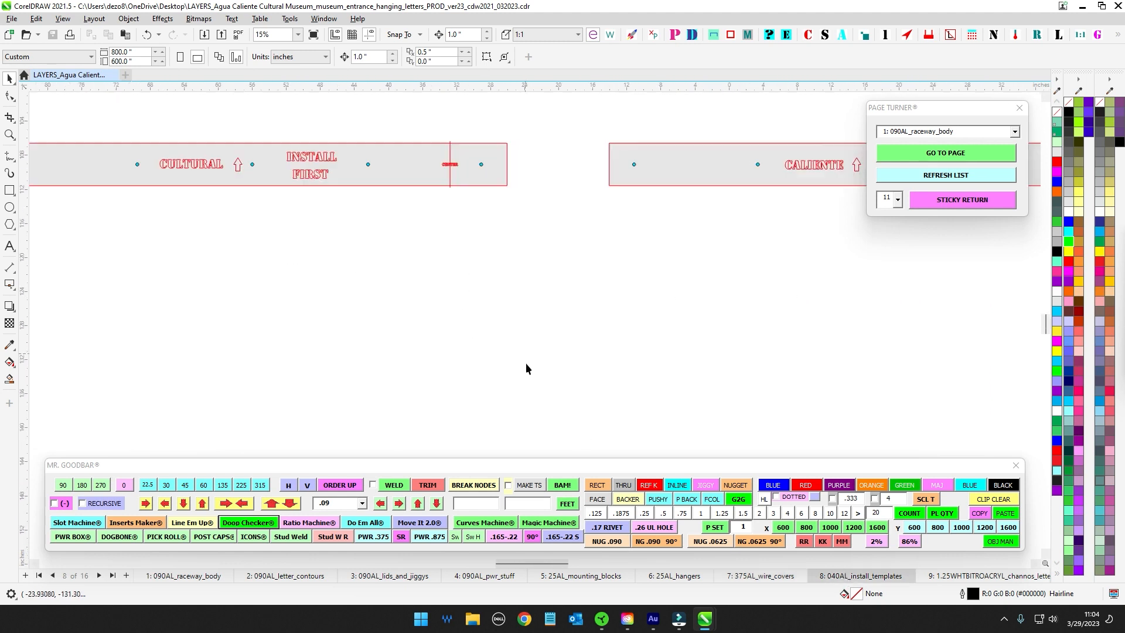
scroll(527, 299, "down", 6)
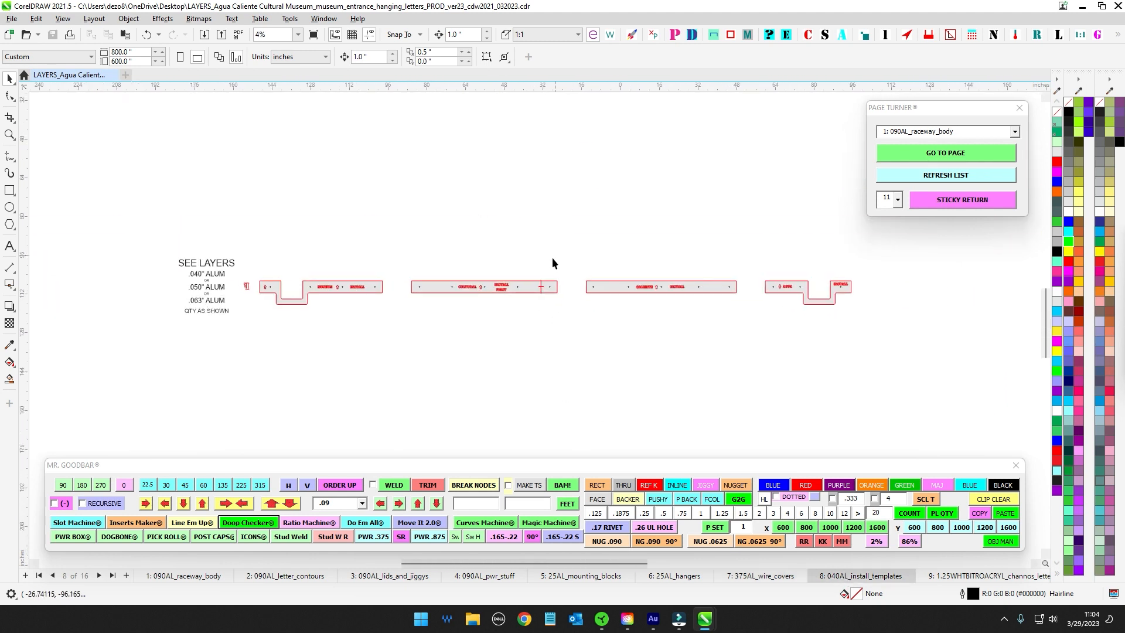
scroll(141, 258, "up", 5)
scroll(198, 263, "up", 1)
left_click_drag(229, 213, 434, 405)
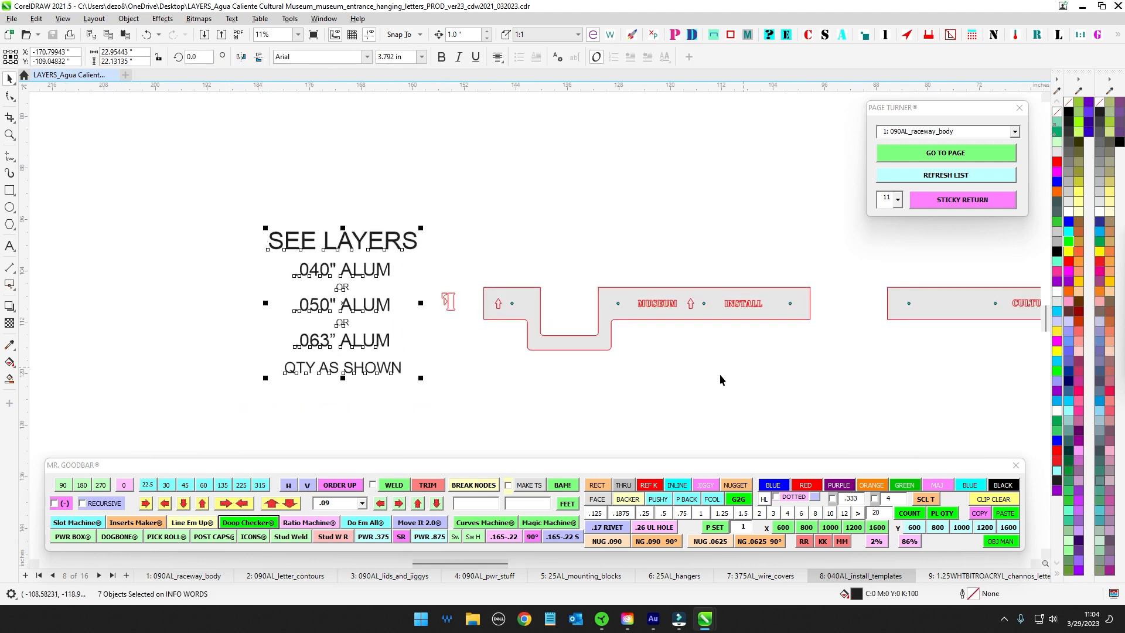
left_click_drag(720, 380, 604, 409)
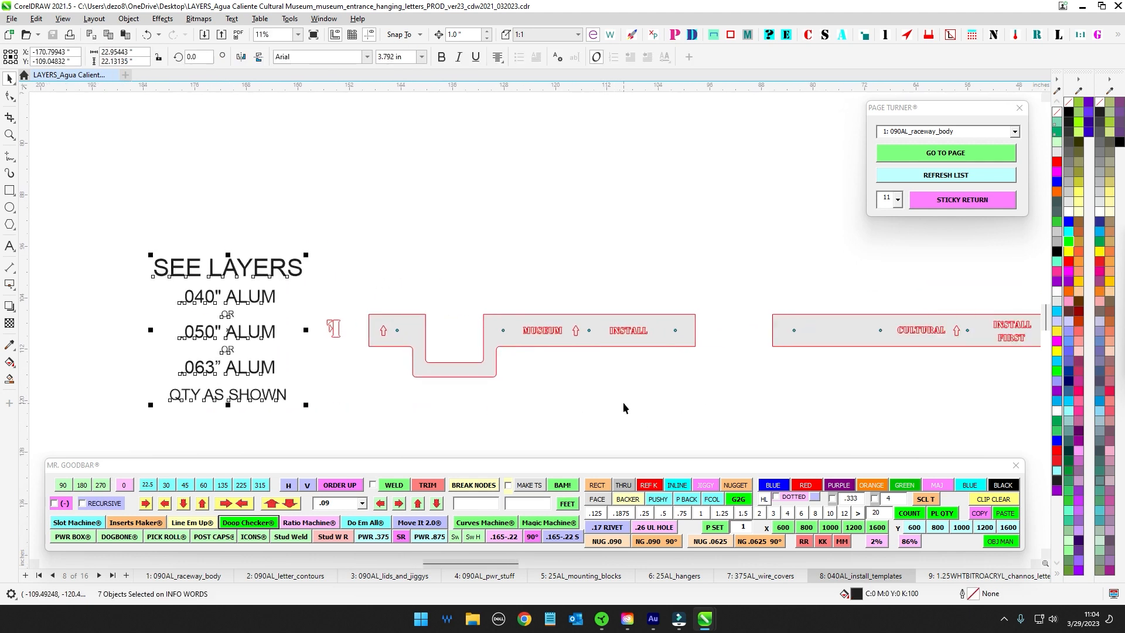
left_click_drag(606, 373, 638, 353)
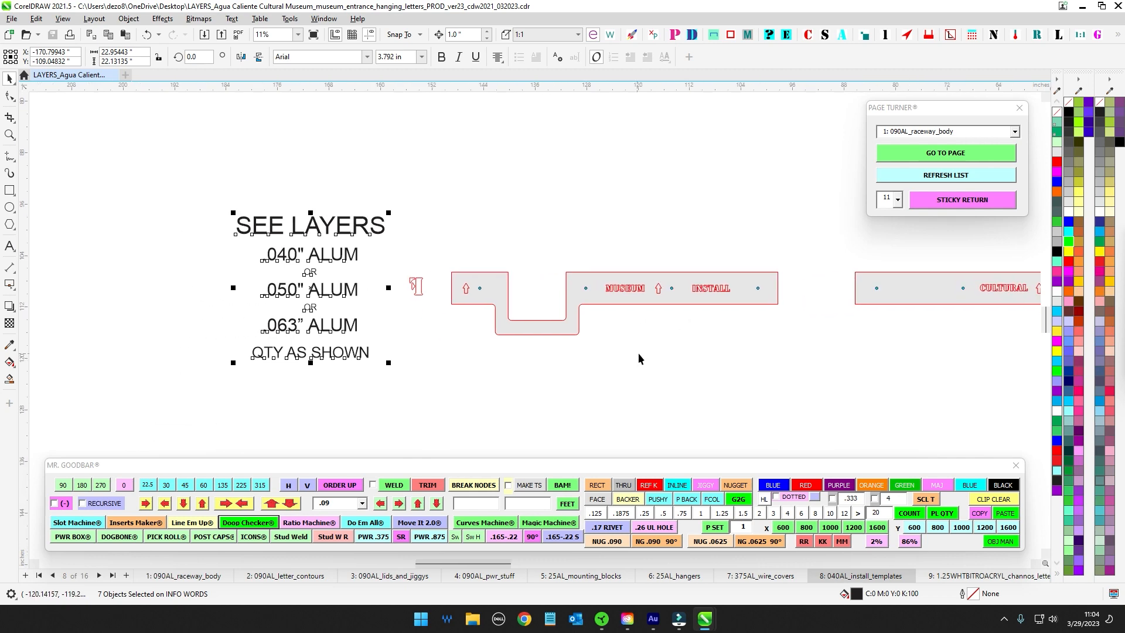
- Reselect the whole material note, and select its .050" ALUM and .063" ALUM lines individually
left_click(640, 358)
left_click_drag(132, 174, 399, 442)
scroll(305, 258, "up", 3)
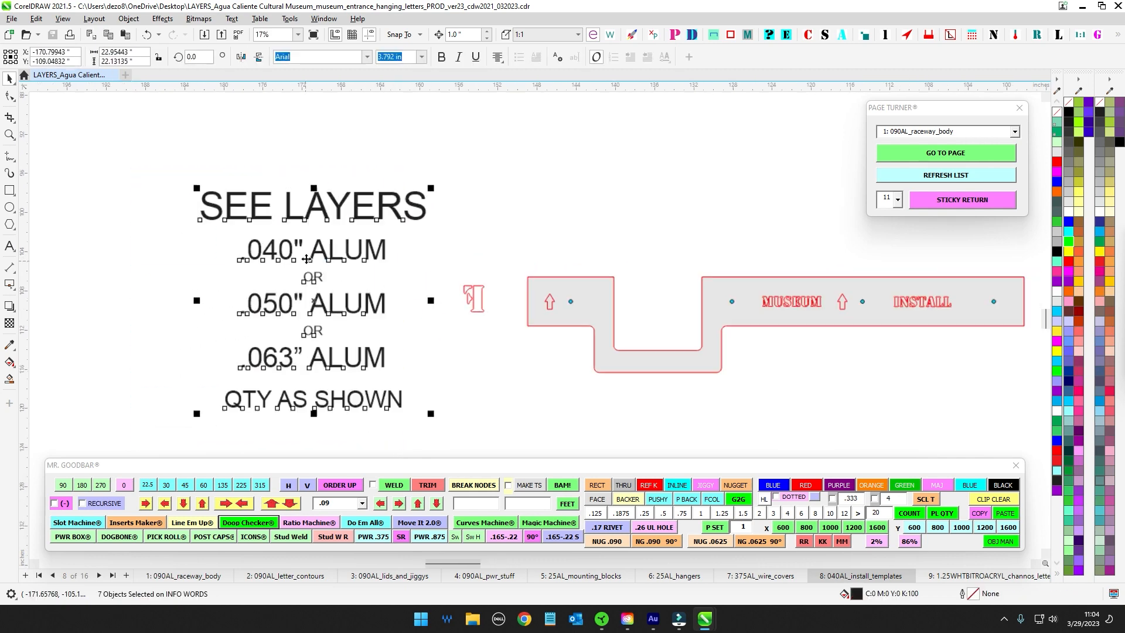
scroll(439, 231, "down", 3)
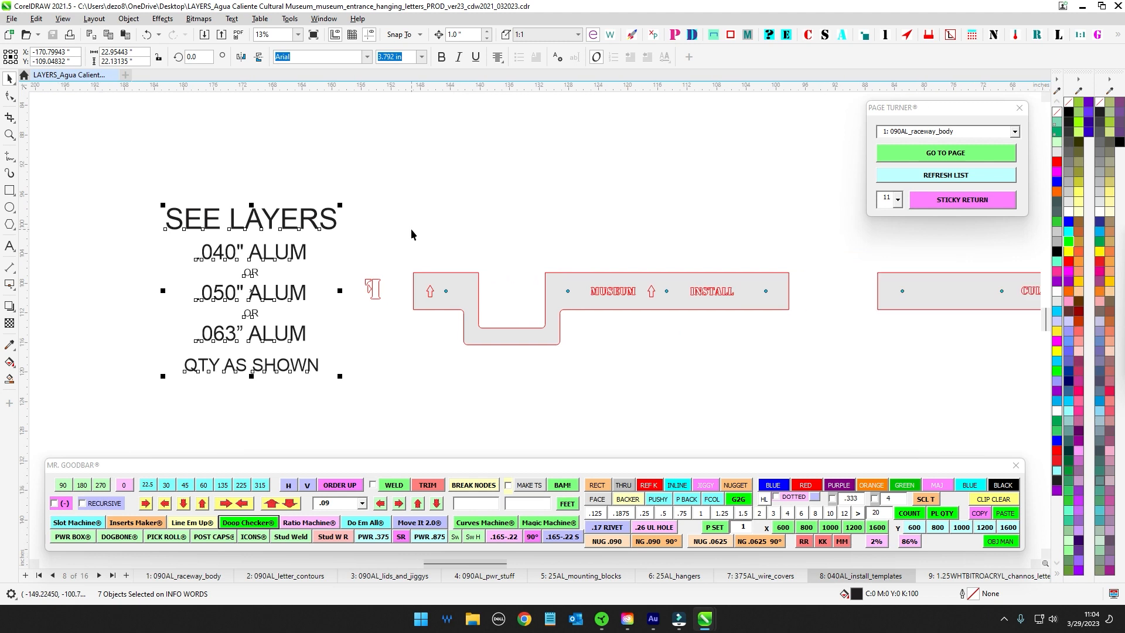
left_click(412, 228)
left_click(301, 293)
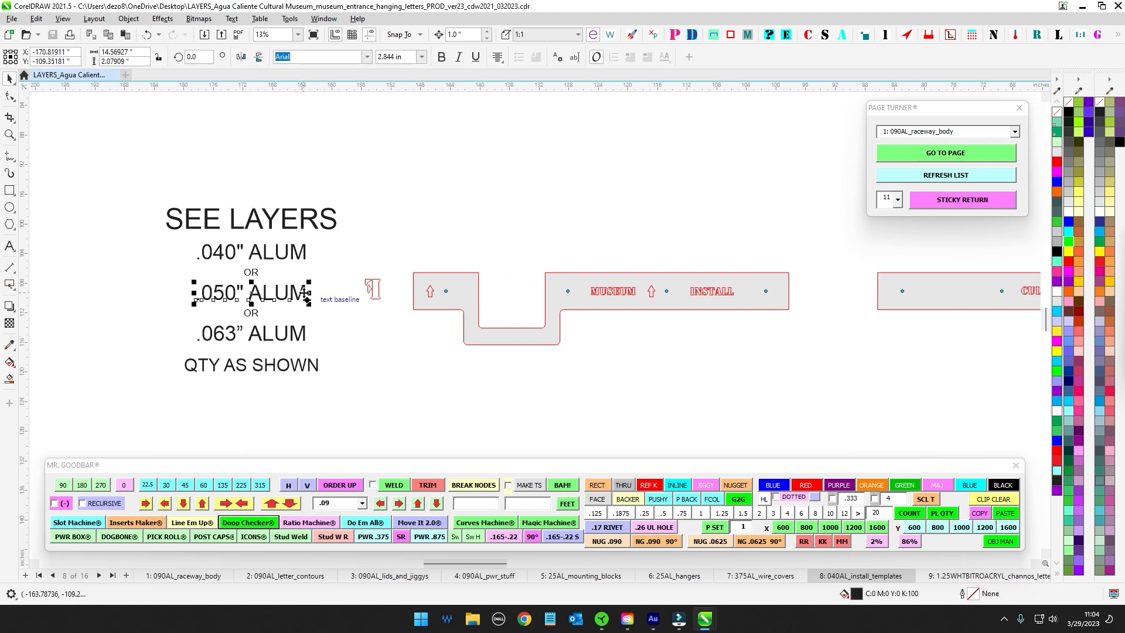
left_click_drag(416, 241, 396, 234)
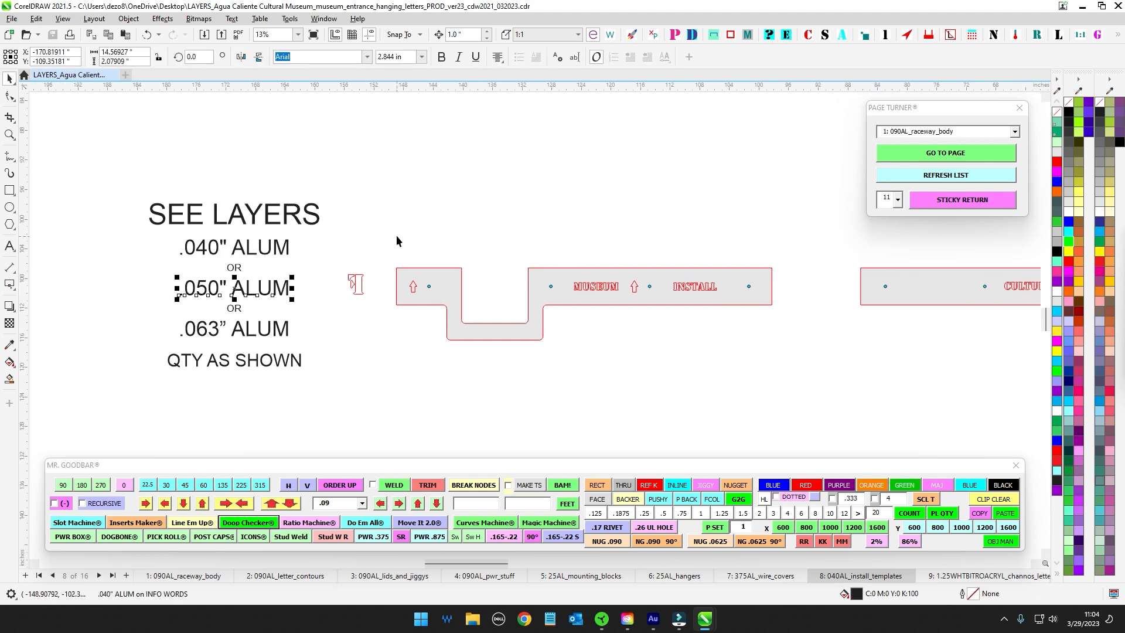
left_click(290, 329)
scroll(375, 257, "down", 2)
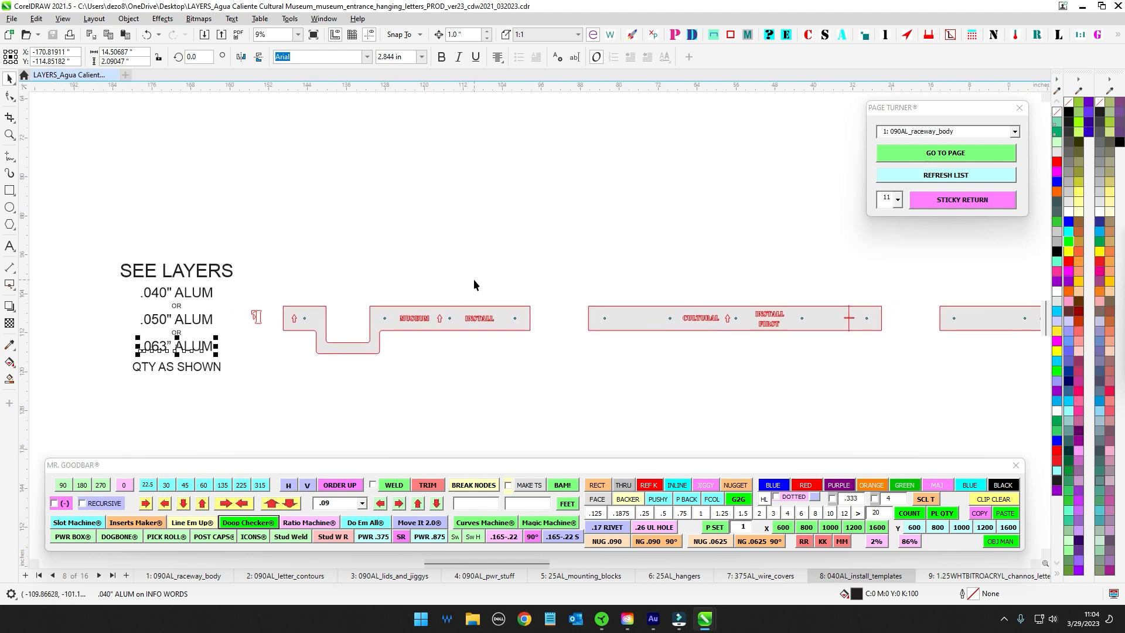
- Select the straight CALIENTE install template with its labels and holes
scroll(475, 277, "down", 3)
scroll(603, 284, "up", 3)
scroll(591, 281, "down", 2)
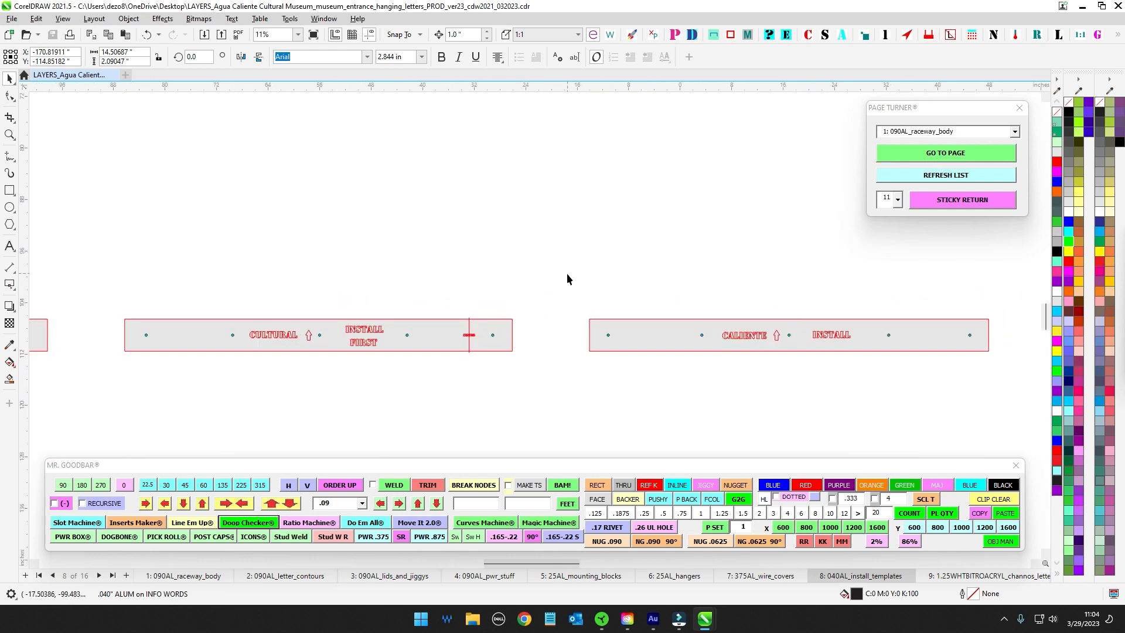
scroll(671, 304, "up", 1)
left_click_drag(849, 362, 849, 364)
scroll(863, 364, "down", 2)
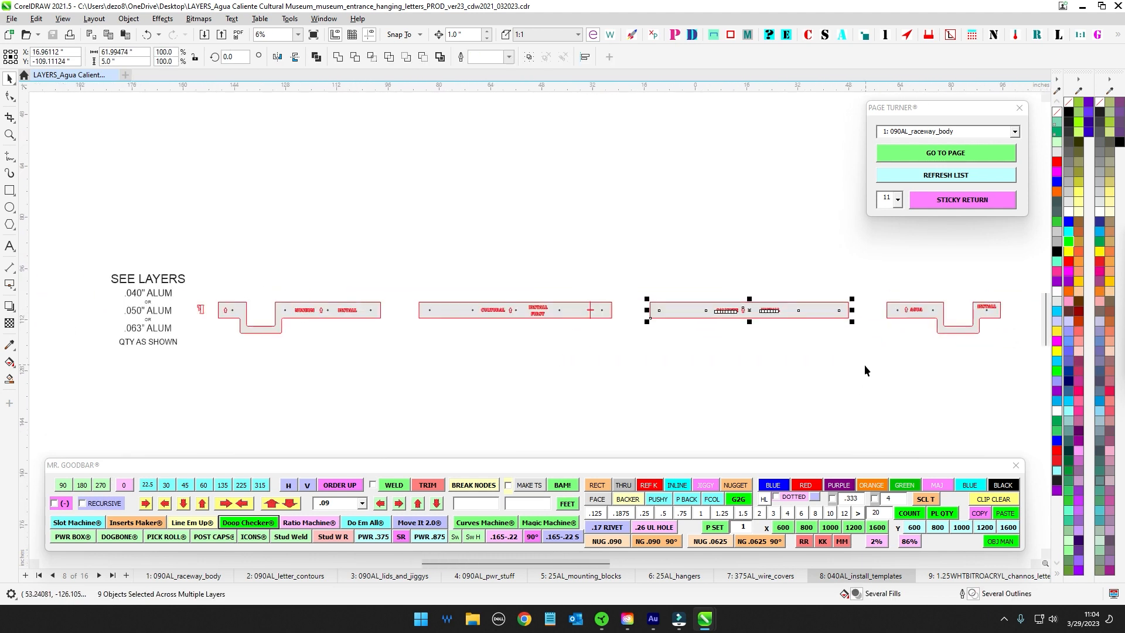
- Select the notched AGUA install template at the far end of the row
scroll(819, 281, "up", 2)
left_click_drag(820, 281, 796, 278)
left_click_drag(791, 276, 1042, 397)
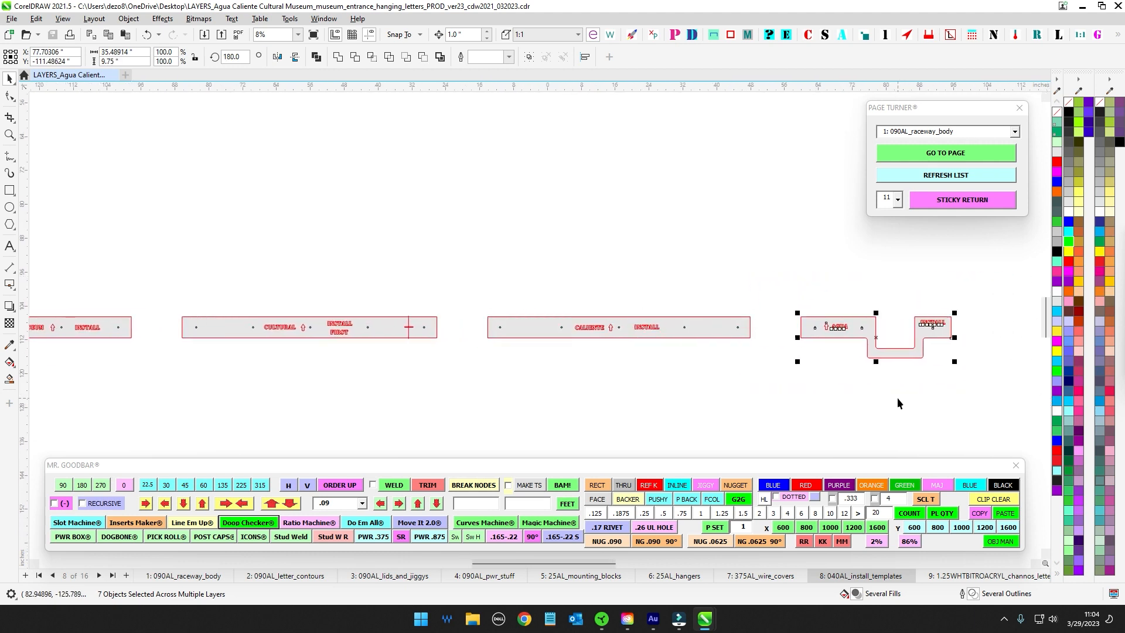
left_click_drag(768, 409, 800, 411)
scroll(795, 413, "down", 4)
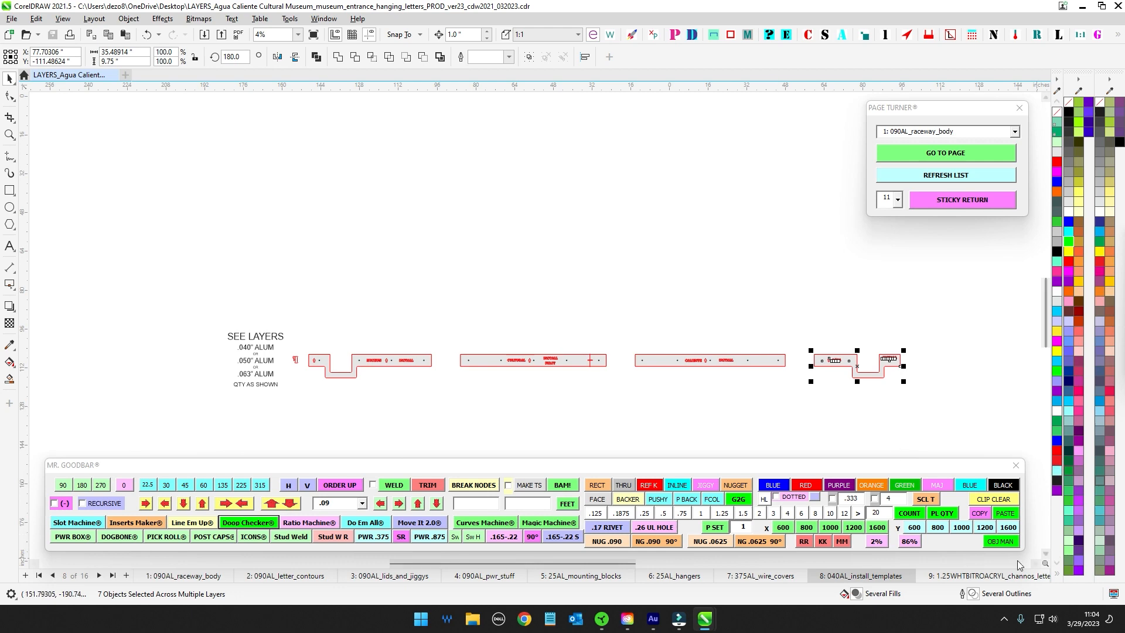
- Open the 1.25WHTBITROACRYL_channos_lettes page and examine the reversed AGUA CALIENTE CULTURAL MUSEUM acrylic letters
left_click(996, 577)
left_click_drag(585, 306, 473, 272)
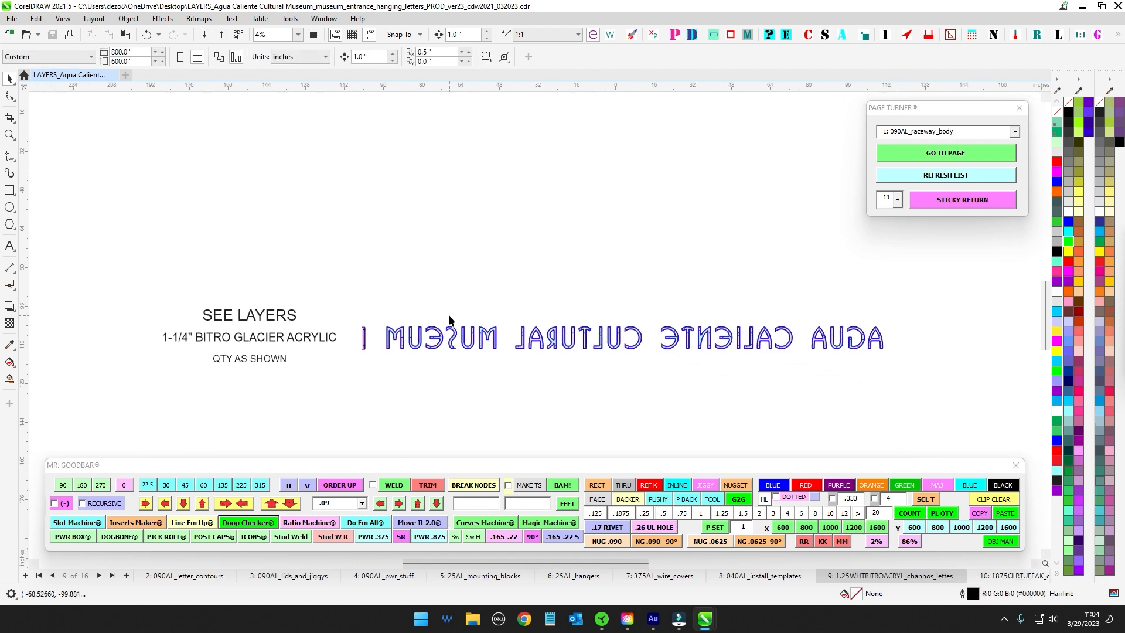
scroll(450, 319, "up", 3)
scroll(524, 353, "down", 3)
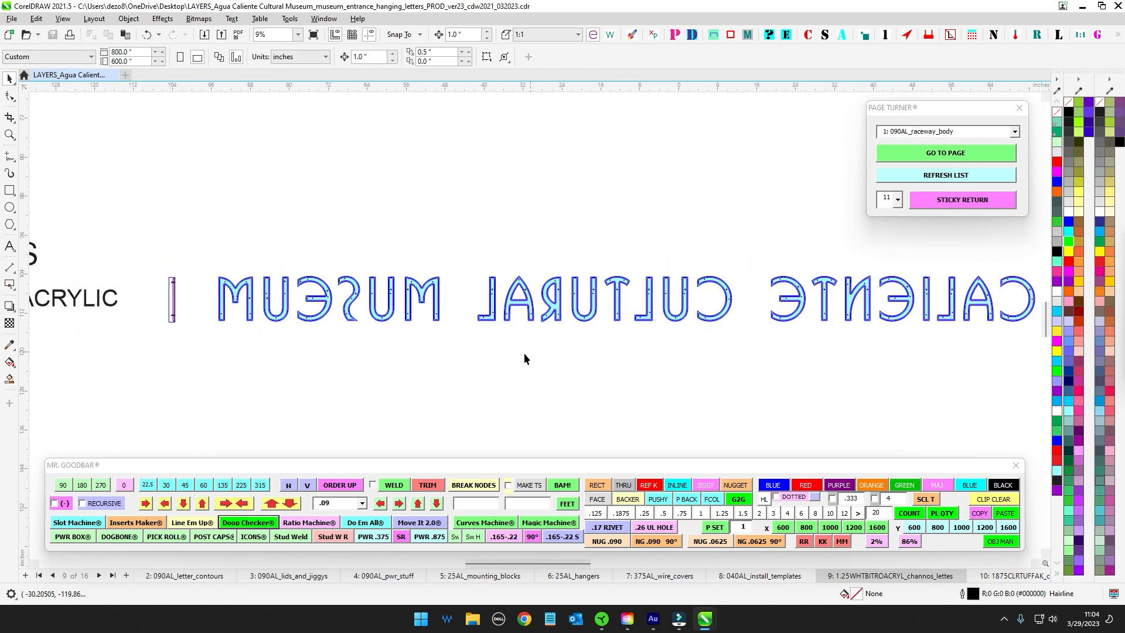
scroll(508, 310, "up", 2)
scroll(757, 351, "down", 1)
scroll(694, 286, "up", 5)
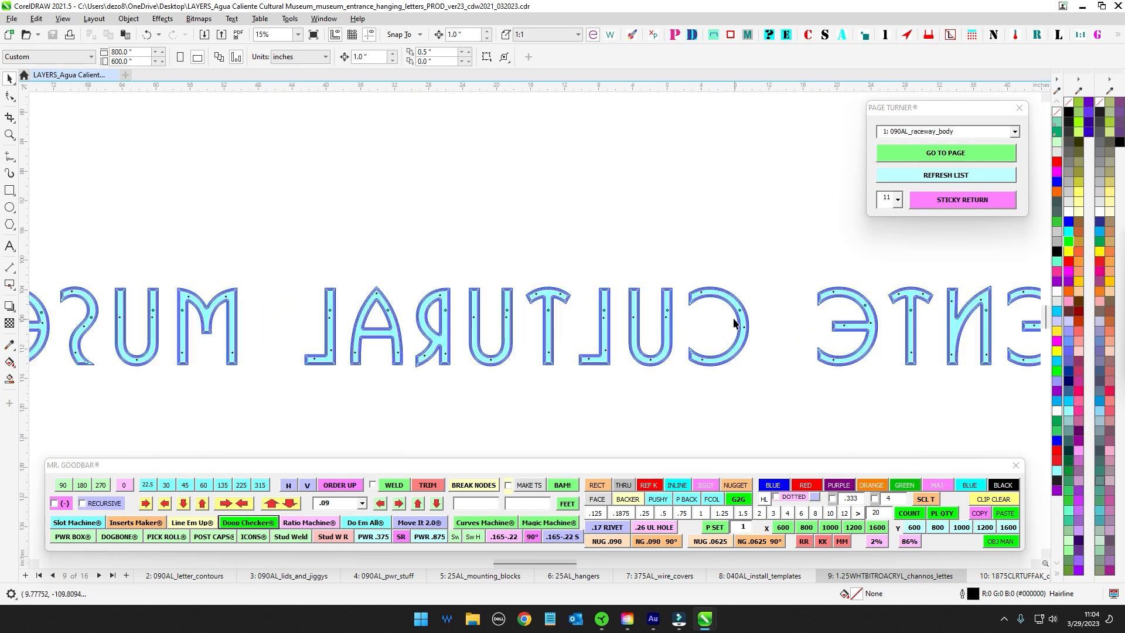
- Select the red stud hole in the upper arm of the reversed C of CULTURAL
left_click(671, 267)
scroll(722, 300, "up", 2)
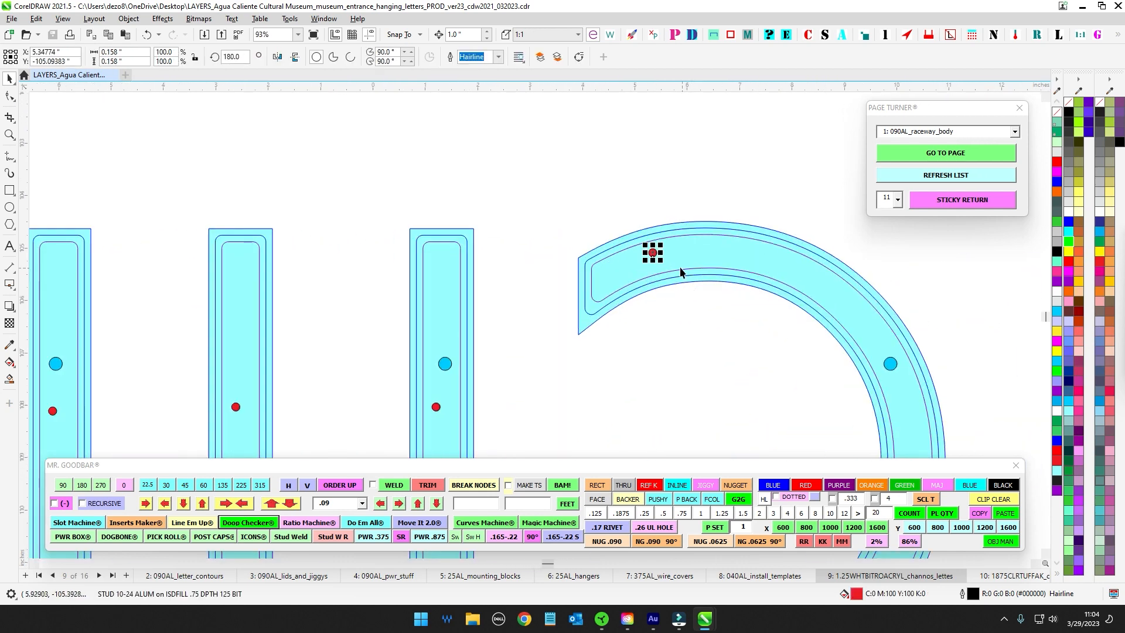
scroll(678, 358, "down", 2)
scroll(701, 347, "up", 1)
left_click_drag(712, 343, 706, 350)
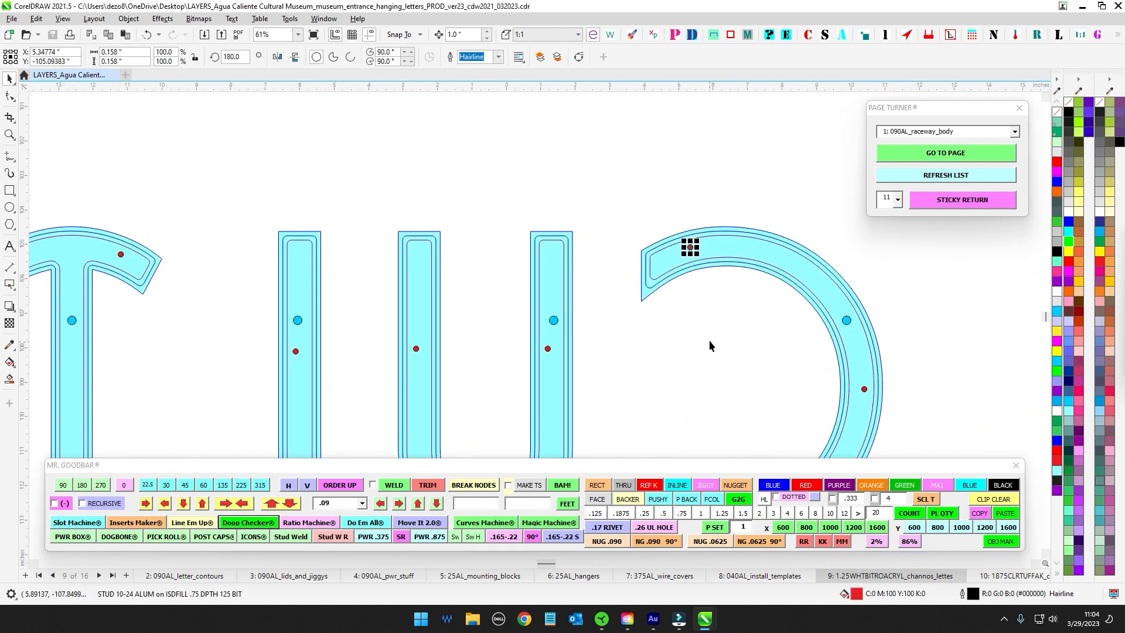
- Select the red stud hole on the stem of the first U in CULTURAL, nearest the C
left_click_drag(647, 208, 730, 285)
scroll(731, 299, "down", 2)
scroll(763, 325, "up", 2)
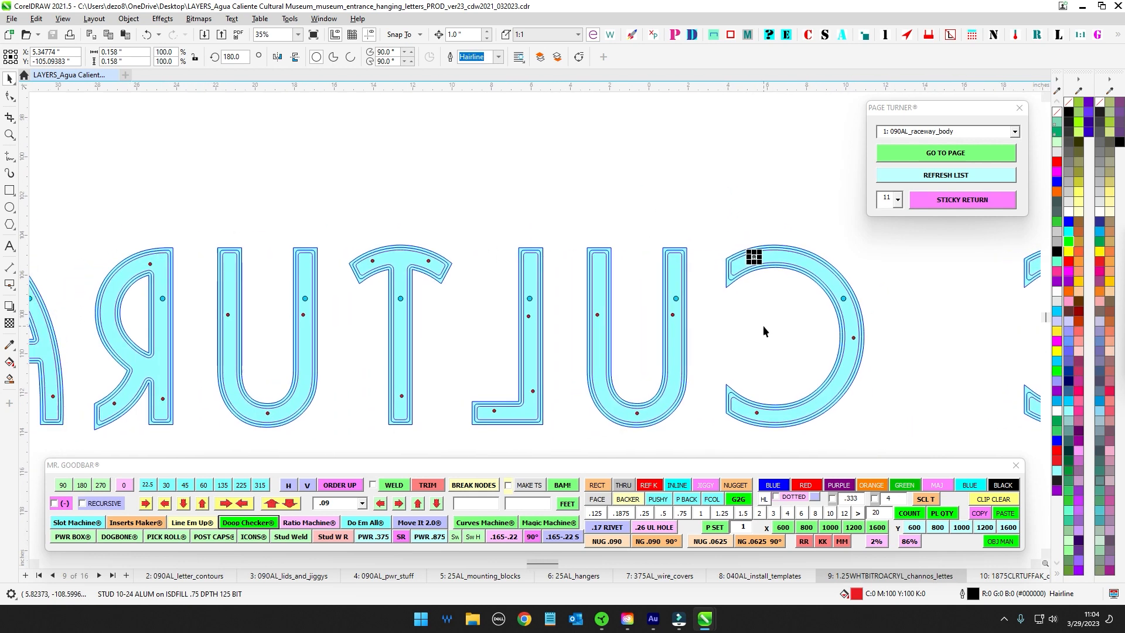
left_click_drag(639, 294, 747, 346)
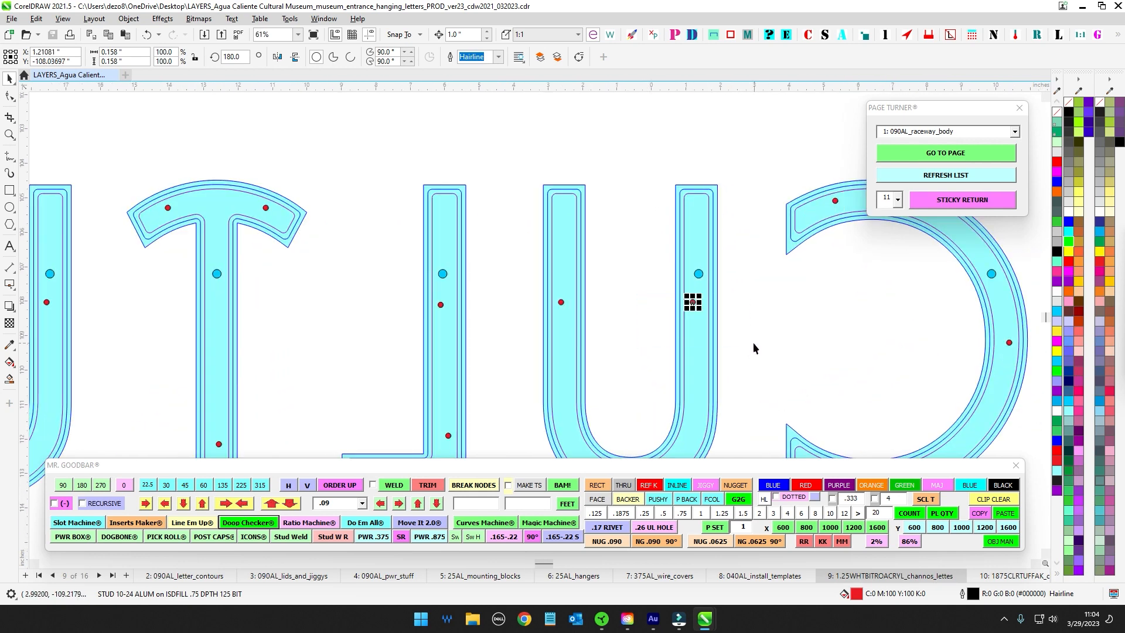
scroll(762, 332, "down", 3)
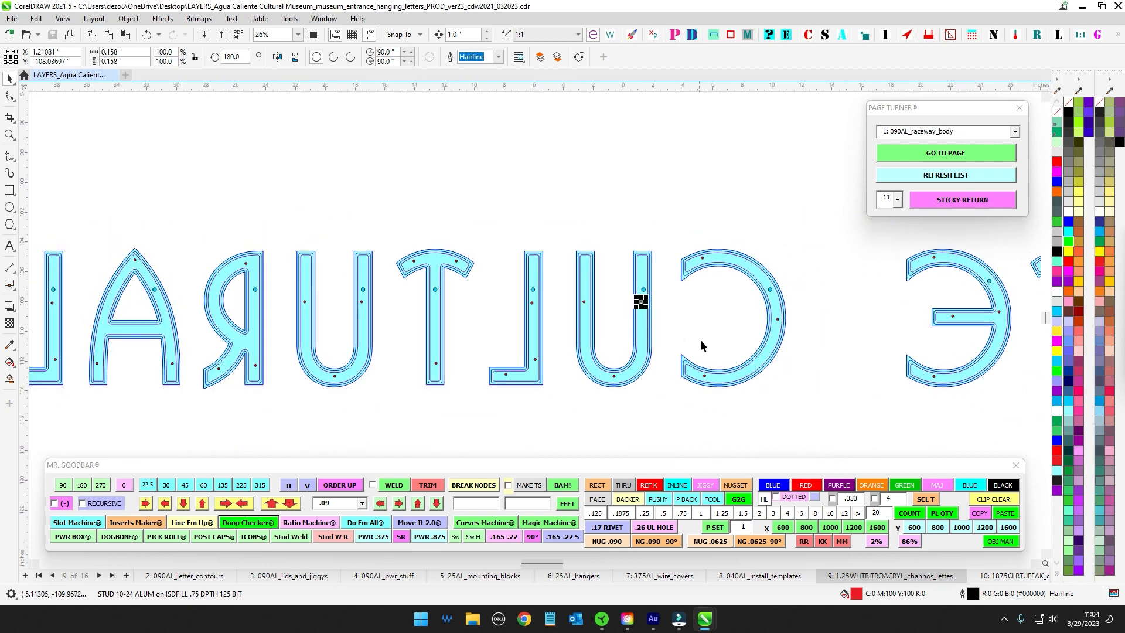
scroll(477, 250, "up", 4)
scroll(477, 250, "down", 5)
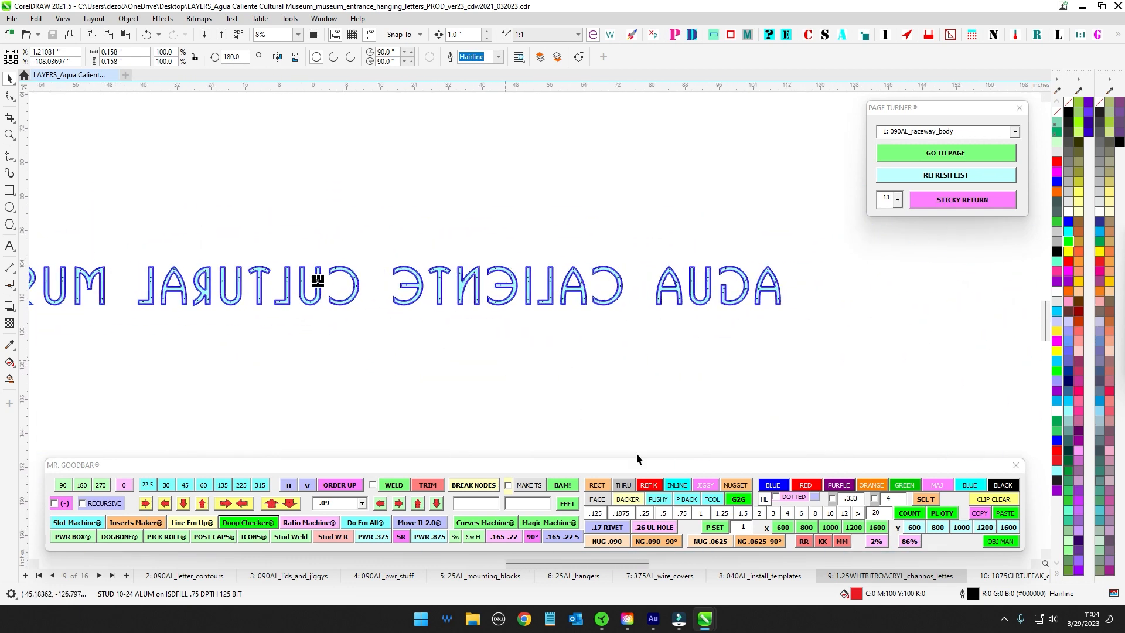
- Open the 1875CLRTUFFAK_channo_backers page and examine the AGUA backers beside the 3/16" CLEAR TUFFAK note
left_click(1002, 577)
scroll(325, 276, "up", 5)
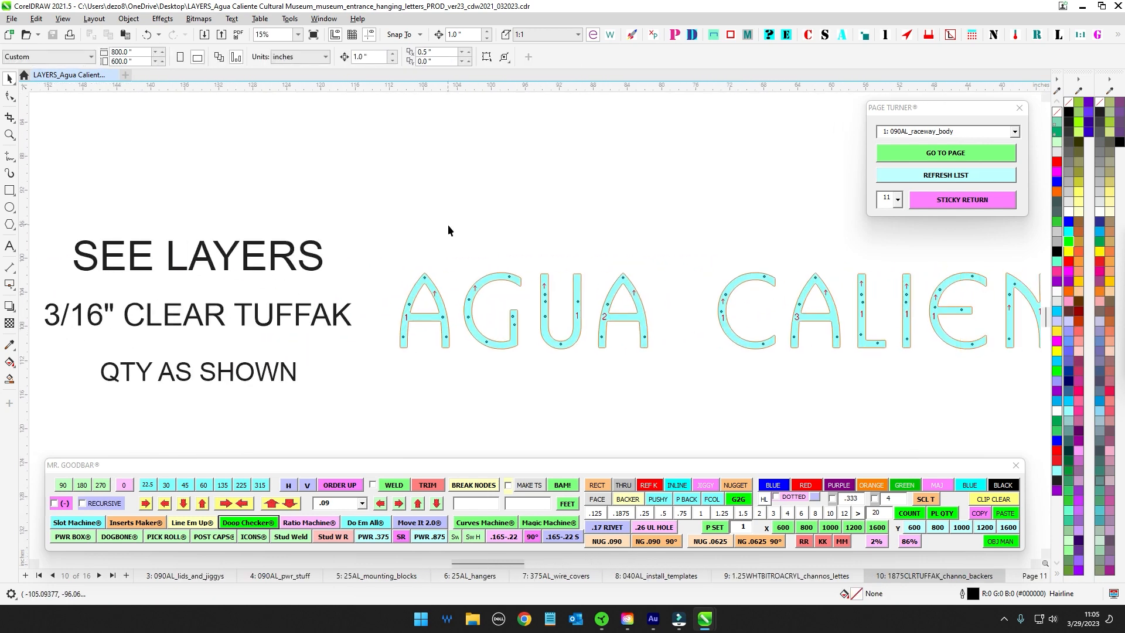
scroll(448, 311, "up", 1)
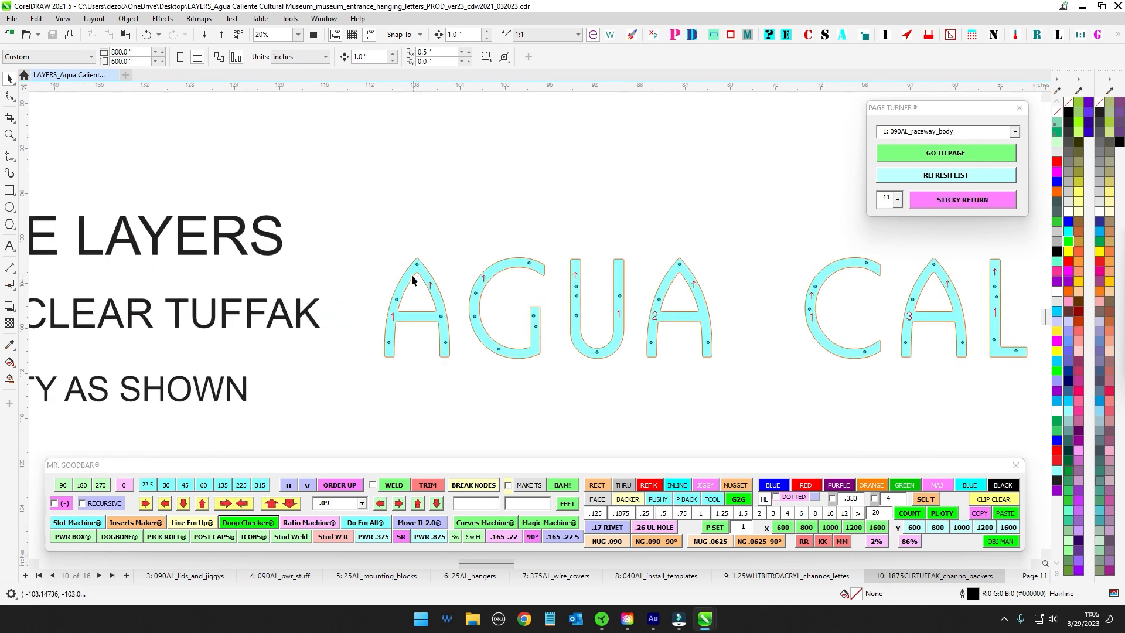
scroll(455, 343, "down", 1)
scroll(470, 359, "up", 2)
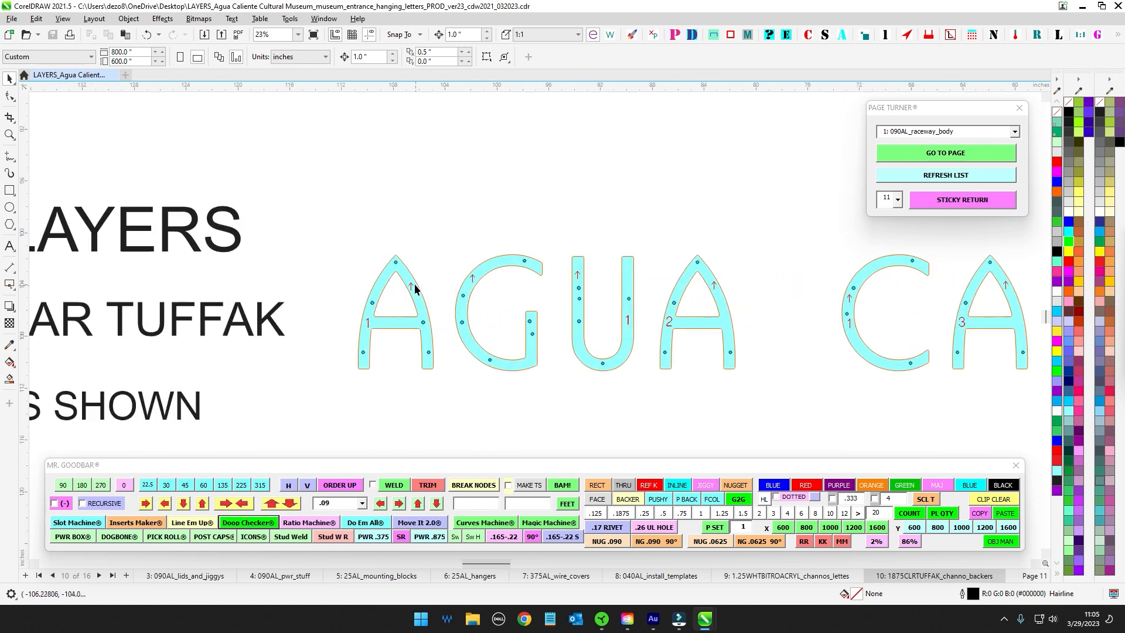
- Examine the full row of AGUA CALIENTE CULTURAL MUSEUM clear Tuffak backers beside the SEE LAYERS note
scroll(462, 364, "down", 3)
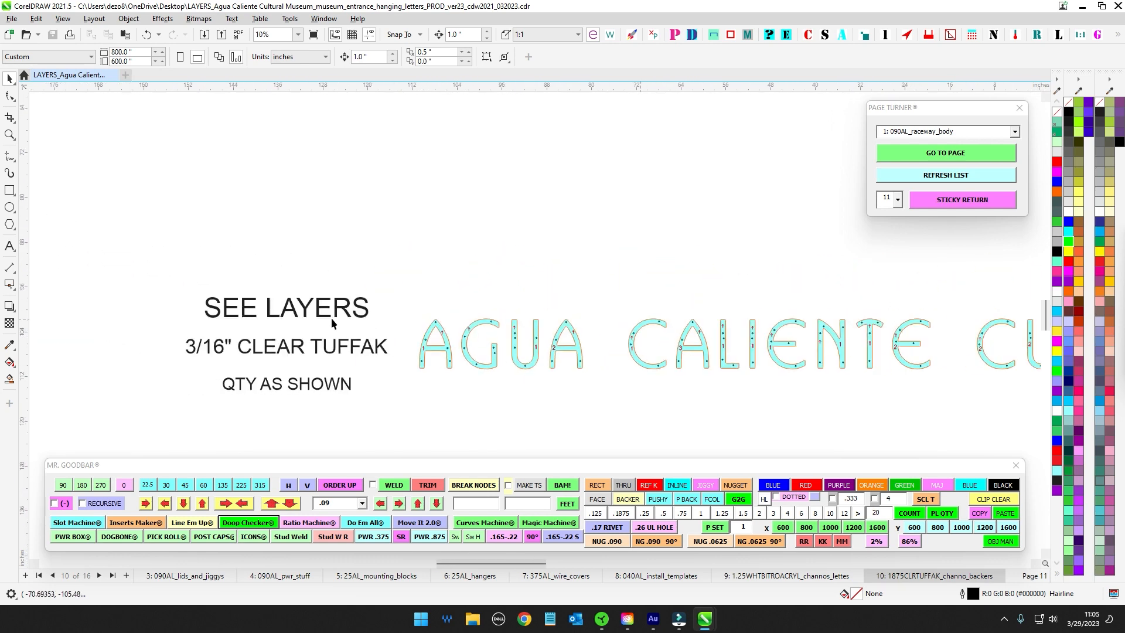
scroll(669, 368, "down", 1)
left_click_drag(969, 444, 576, 399)
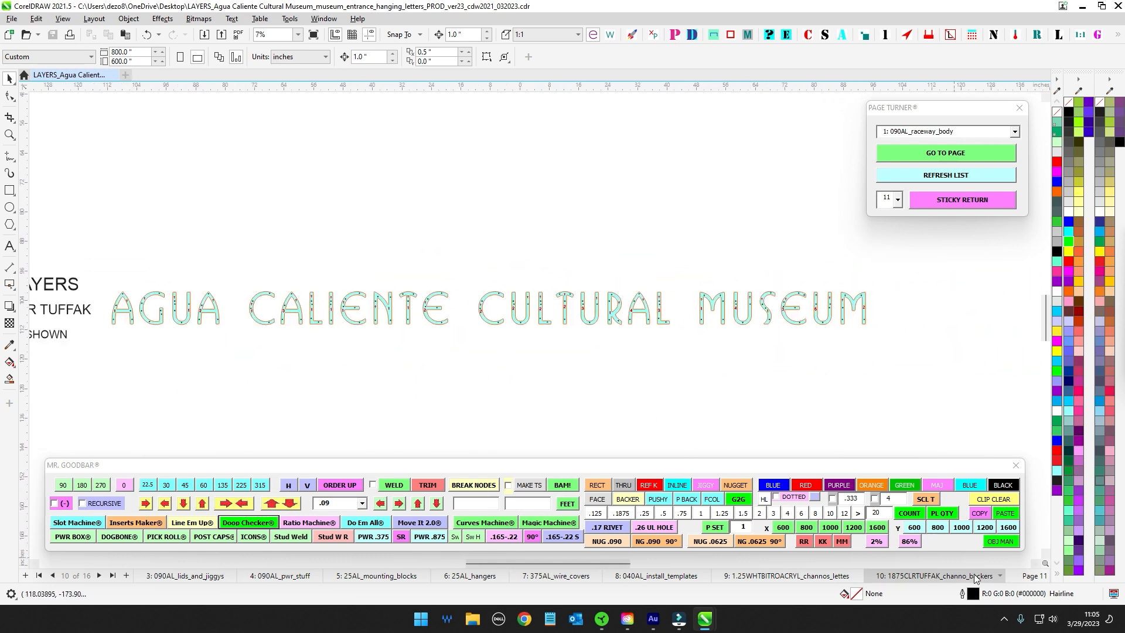
- Open Page 11 and examine the overall raceway layout with its BTM, TOP, BACK and FRONT parts
left_click(1035, 577)
scroll(593, 250, "down", 3)
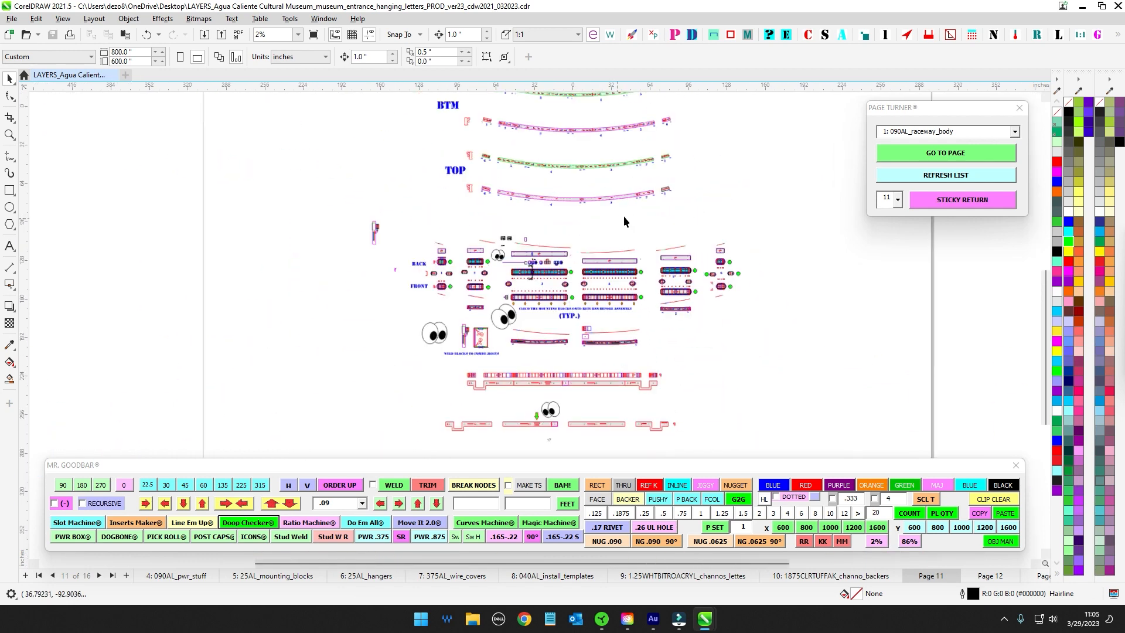
scroll(623, 215, "down", 1)
left_click_drag(767, 216, 683, 216)
left_click_drag(745, 331, 756, 313)
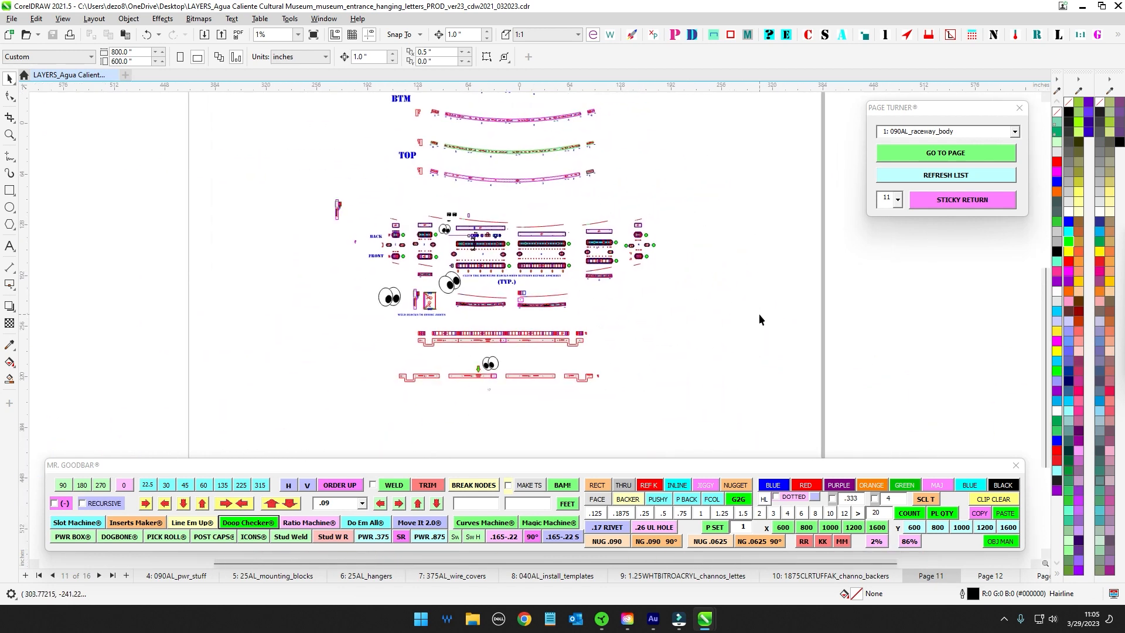
scroll(393, 235, "up", 1)
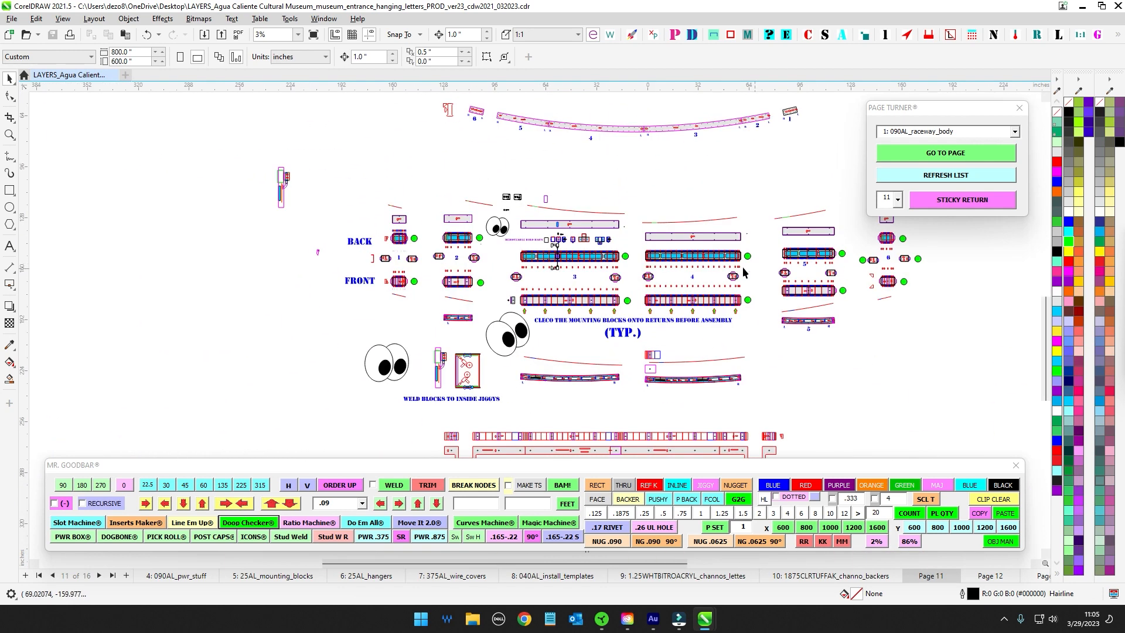
- Select the group of numbered BACK and FRONT raceway parts, down to the mounting-block assembly note
scroll(743, 267, "down", 1)
left_click_drag(678, 225, 467, 251)
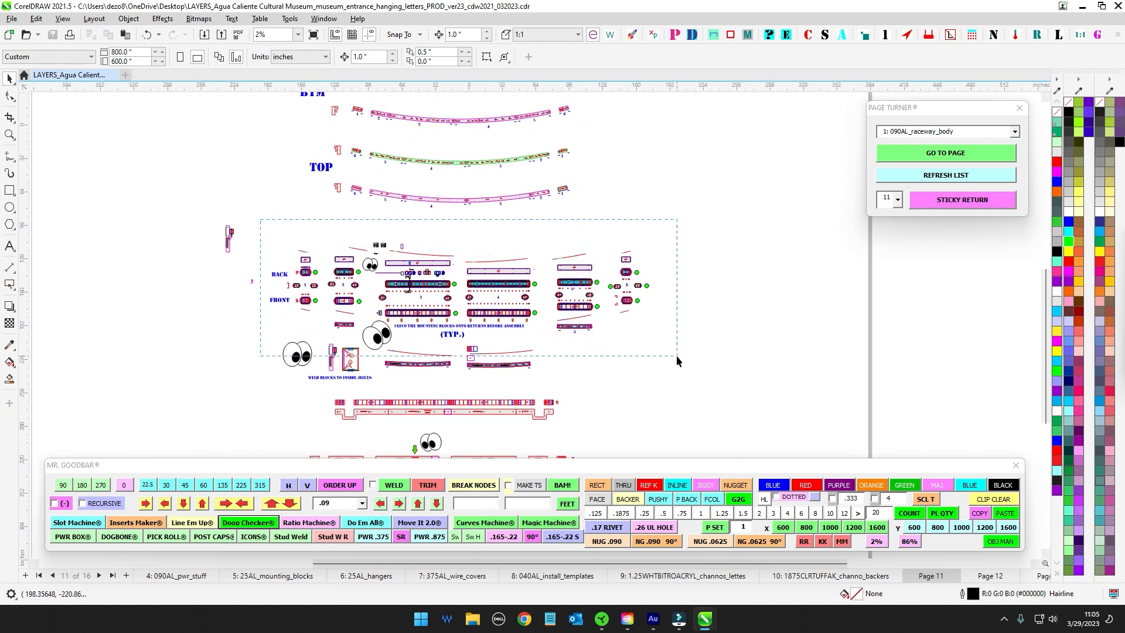
left_click_drag(677, 356, 677, 354)
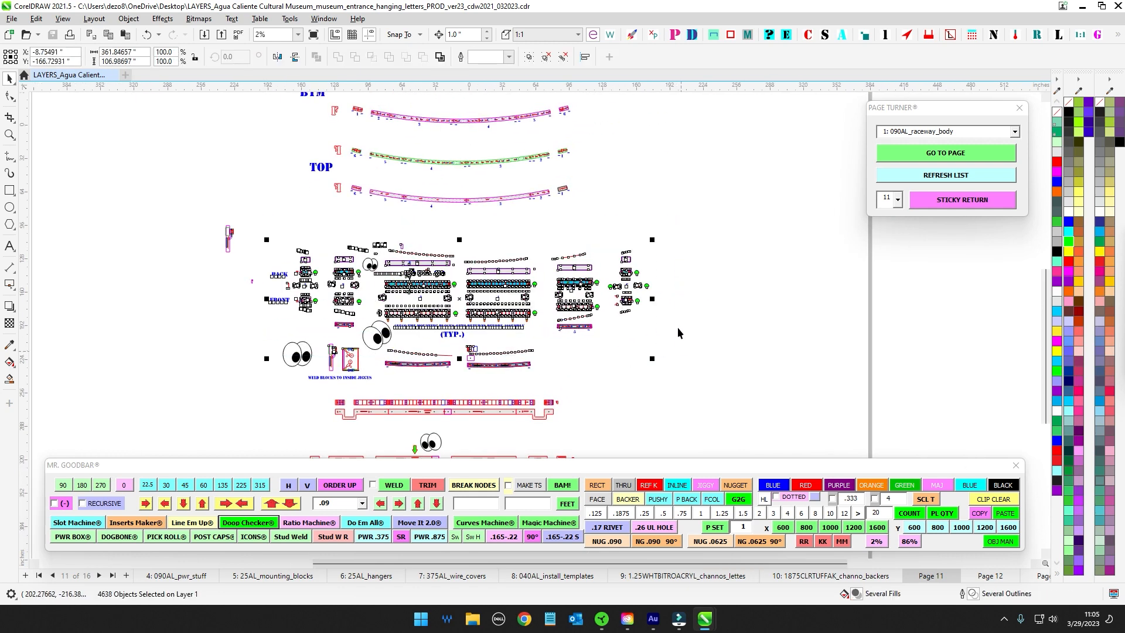
- Open Page 12 and select the forward and reversed purple letter rows above the DIFFUSER NEEDED ON BACKS OF BACKERS note
left_click(988, 576)
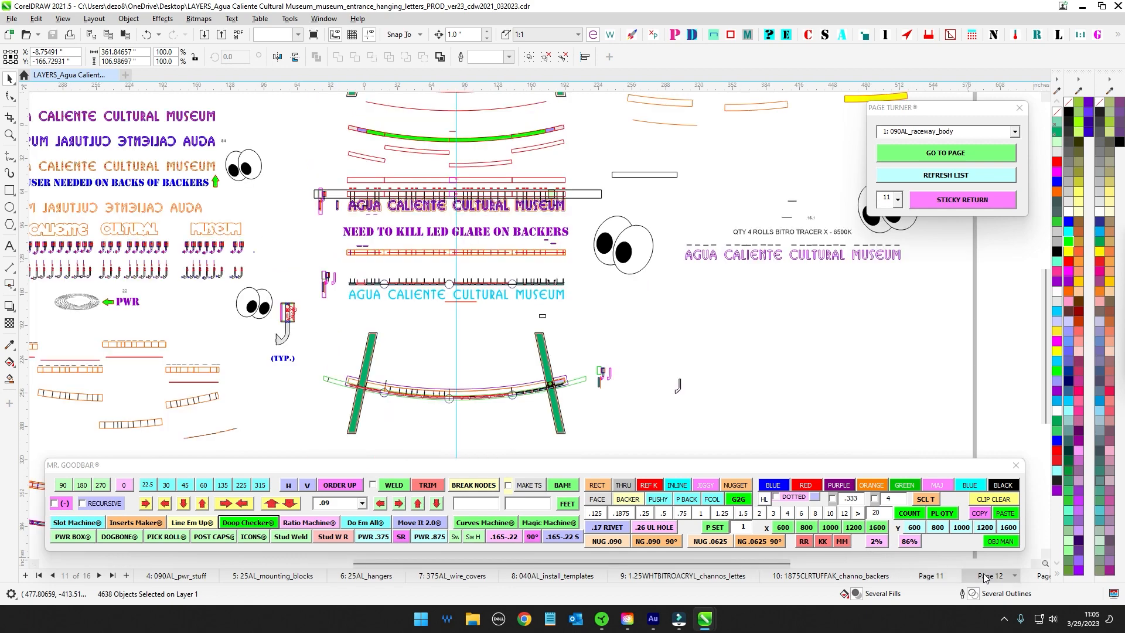
scroll(271, 198, "up", 1)
left_click_drag(270, 197, 699, 303)
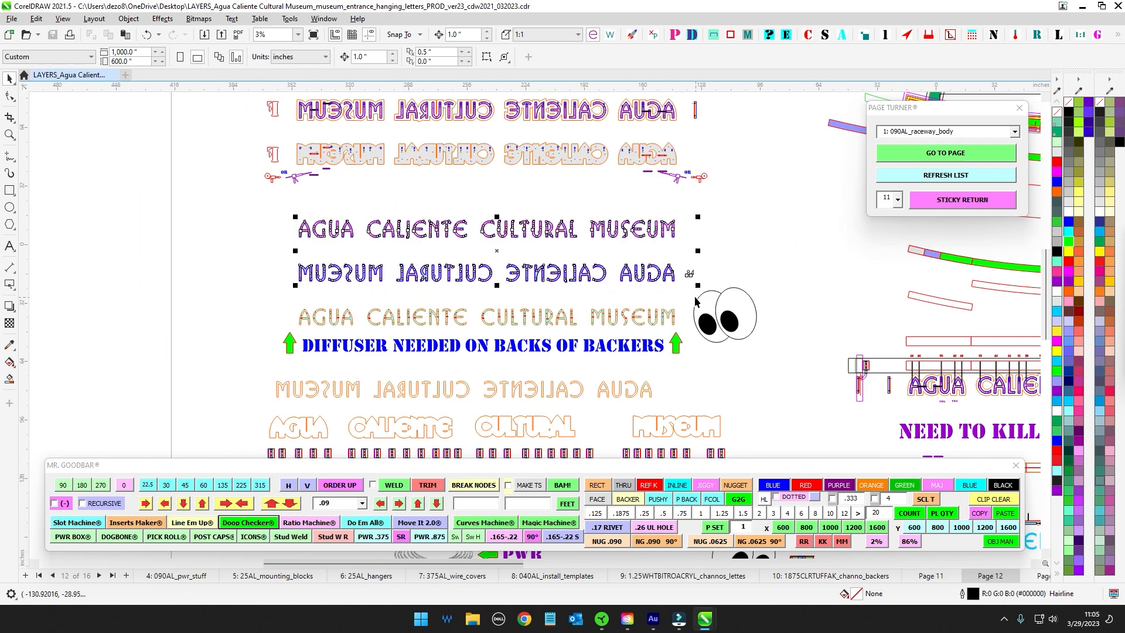
scroll(672, 203, "up", 1)
scroll(684, 217, "down", 1)
left_click_drag(753, 280, 235, 141)
left_click_drag(366, 308, 474, 303)
scroll(475, 304, "down", 1)
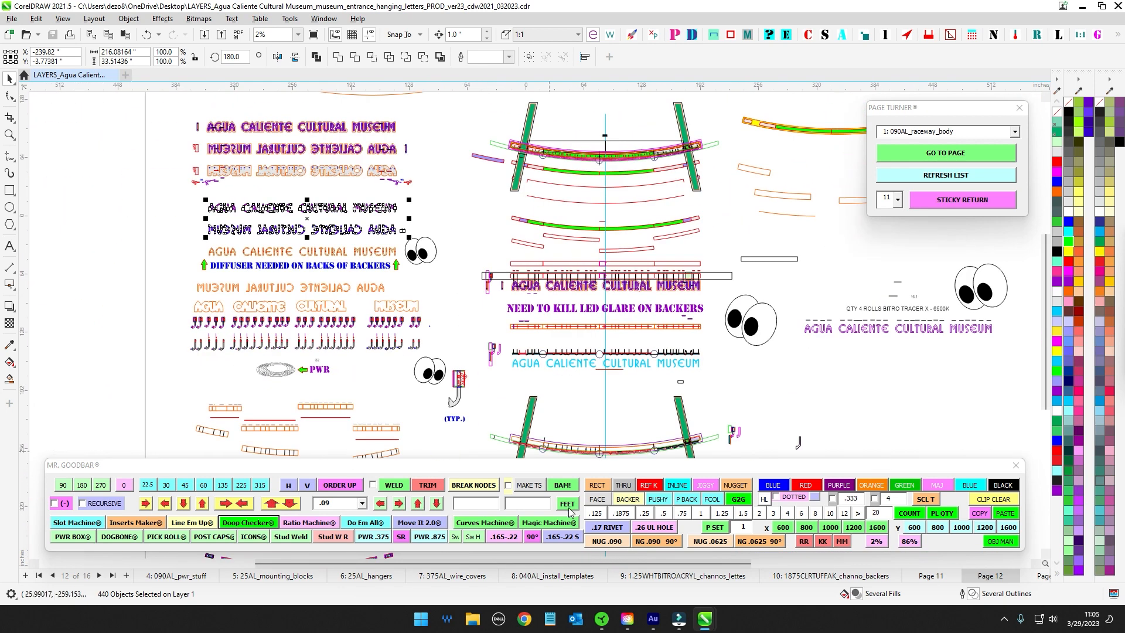
- Return to Page 11 and examine raceway section 3, its removeable bird haus parts and the neighbouring numbered sections
left_click(913, 576)
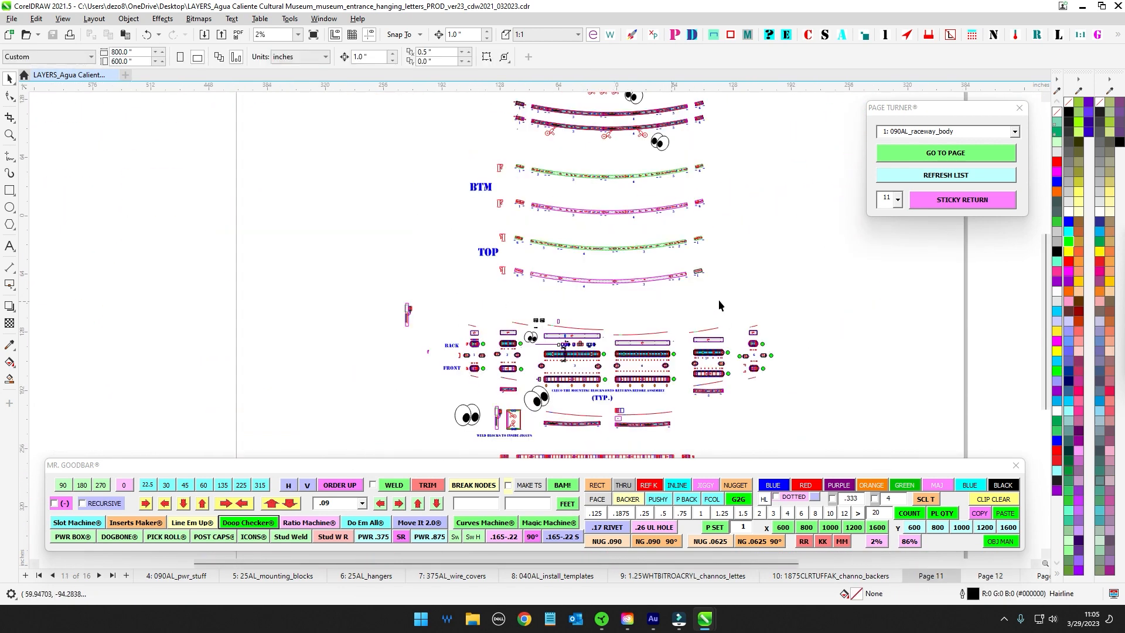
scroll(708, 250, "up", 1)
scroll(532, 367, "up", 5)
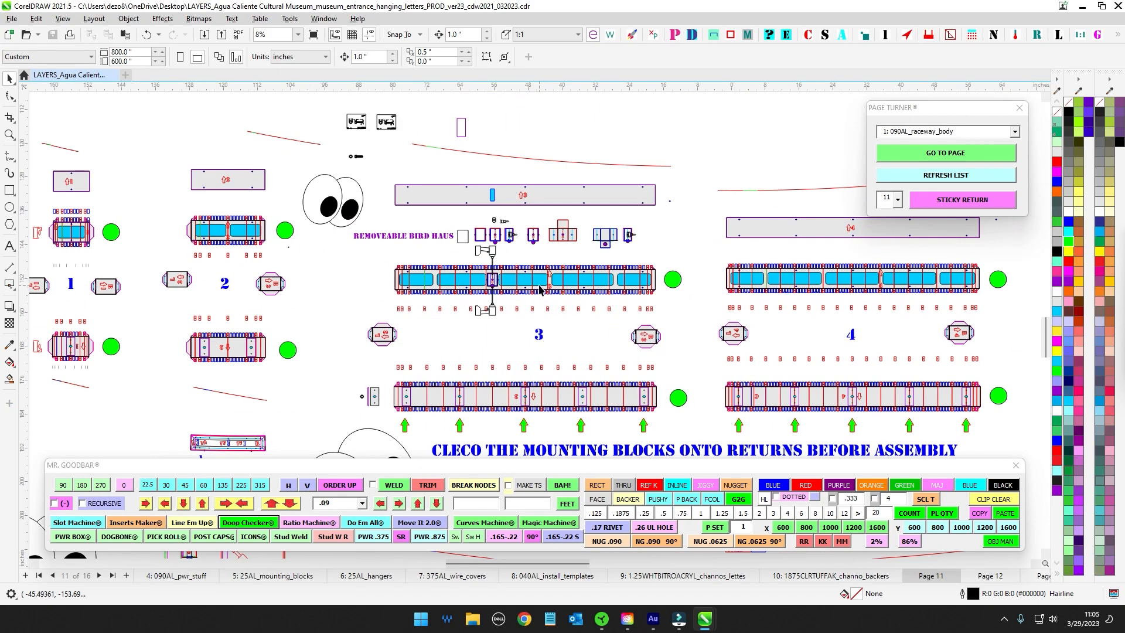
scroll(348, 252, "down", 4)
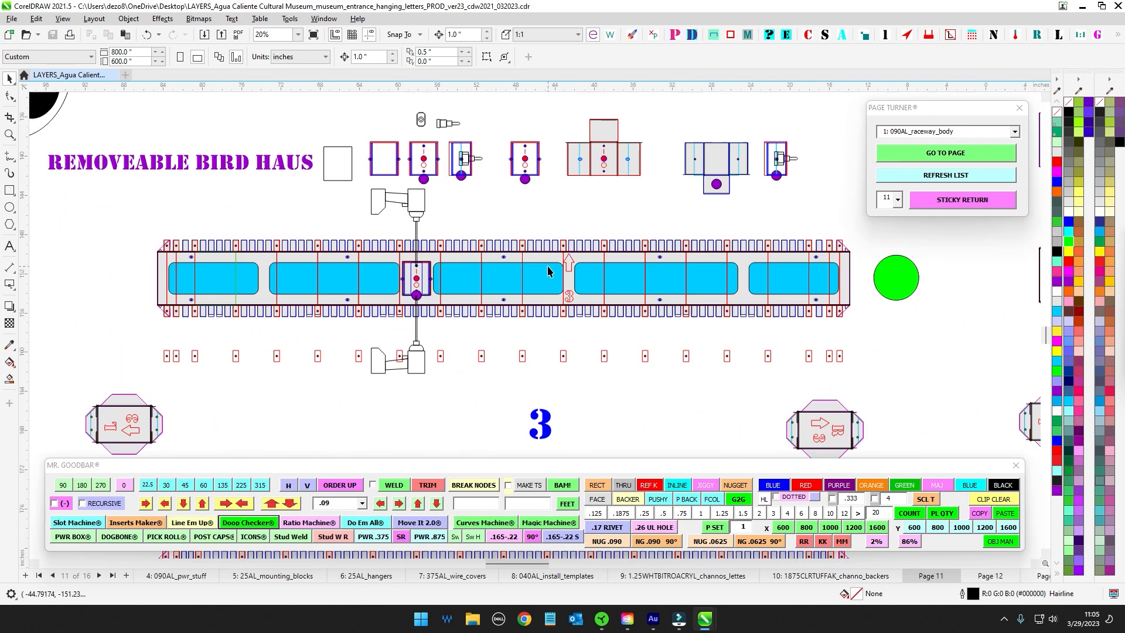
left_click_drag(363, 239, 340, 241)
scroll(358, 167, "down", 1)
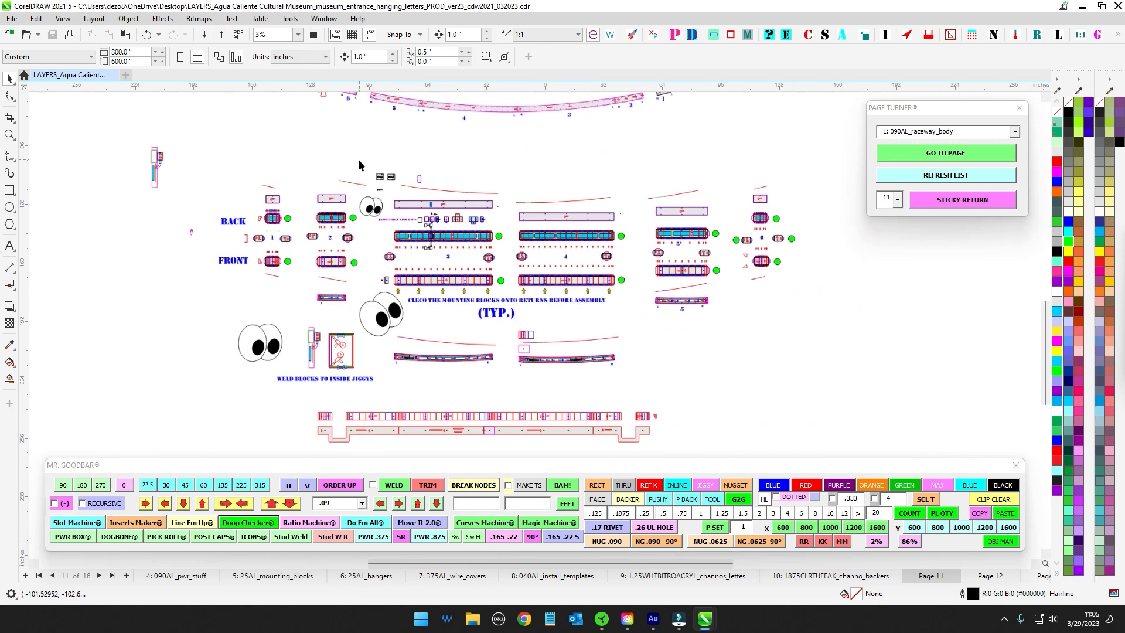
left_click_drag(358, 162, 375, 201)
scroll(296, 307, "up", 2)
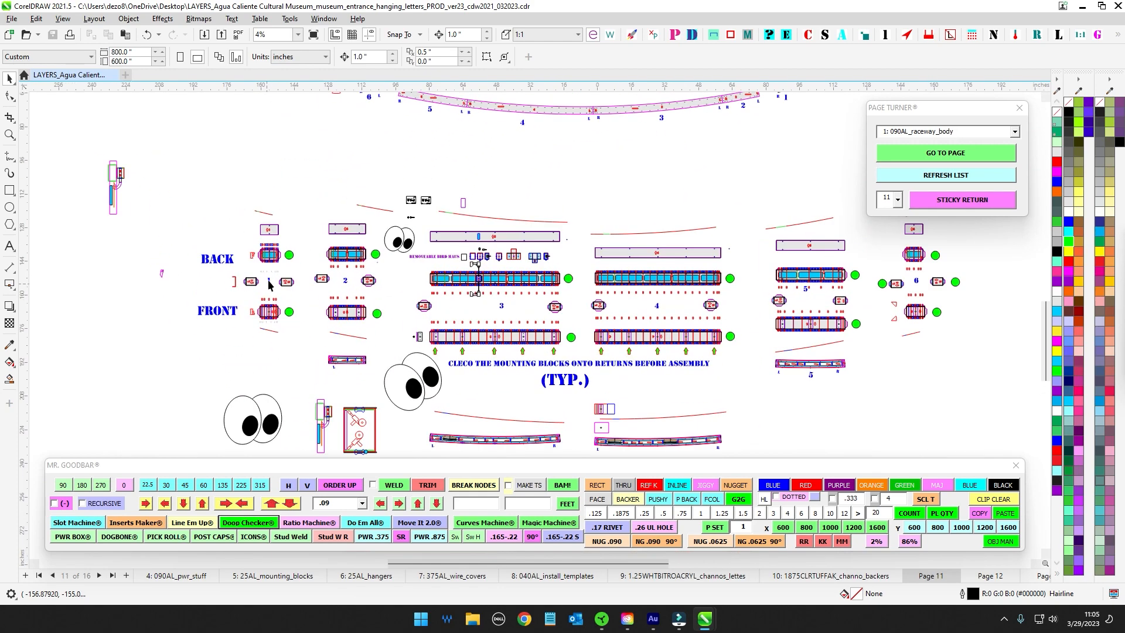
scroll(351, 287, "down", 1)
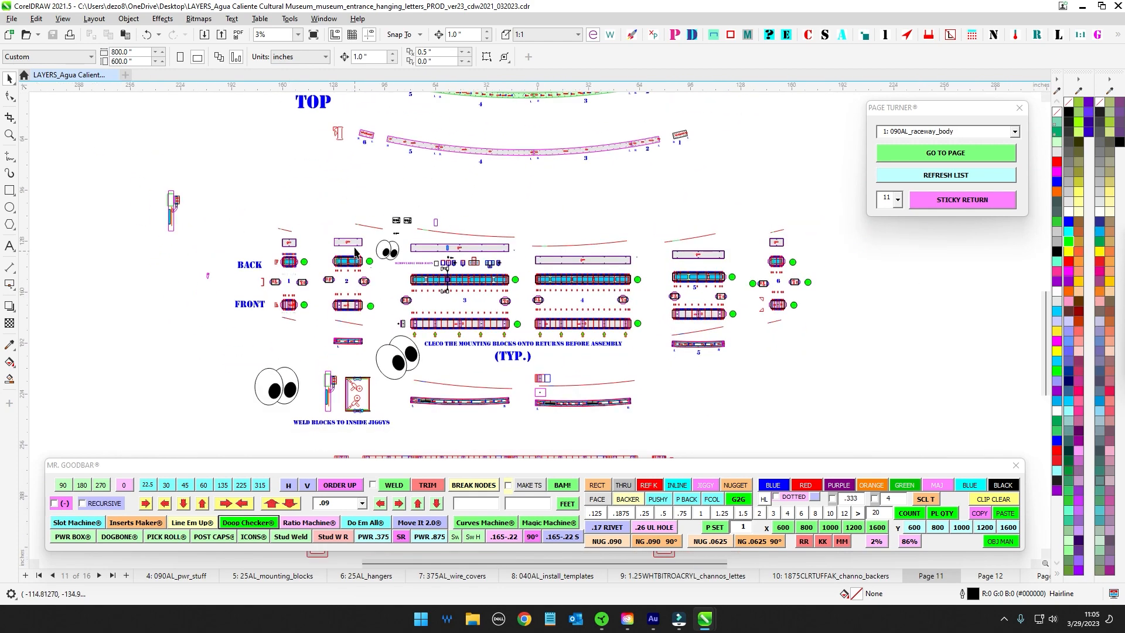
- Open Page 12 and examine the slots and stud holes in the grey reversed AGUA backer
left_click(993, 578)
left_click_drag(210, 218, 503, 375)
left_click_drag(118, 190, 254, 306)
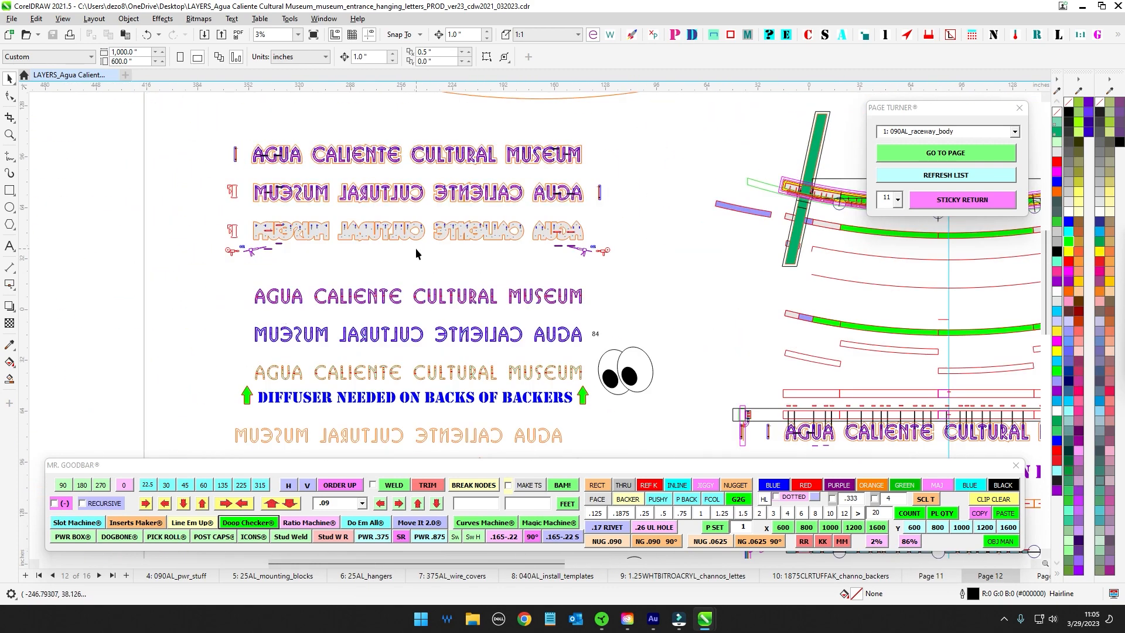
scroll(581, 233, "up", 4)
scroll(544, 213, "up", 2)
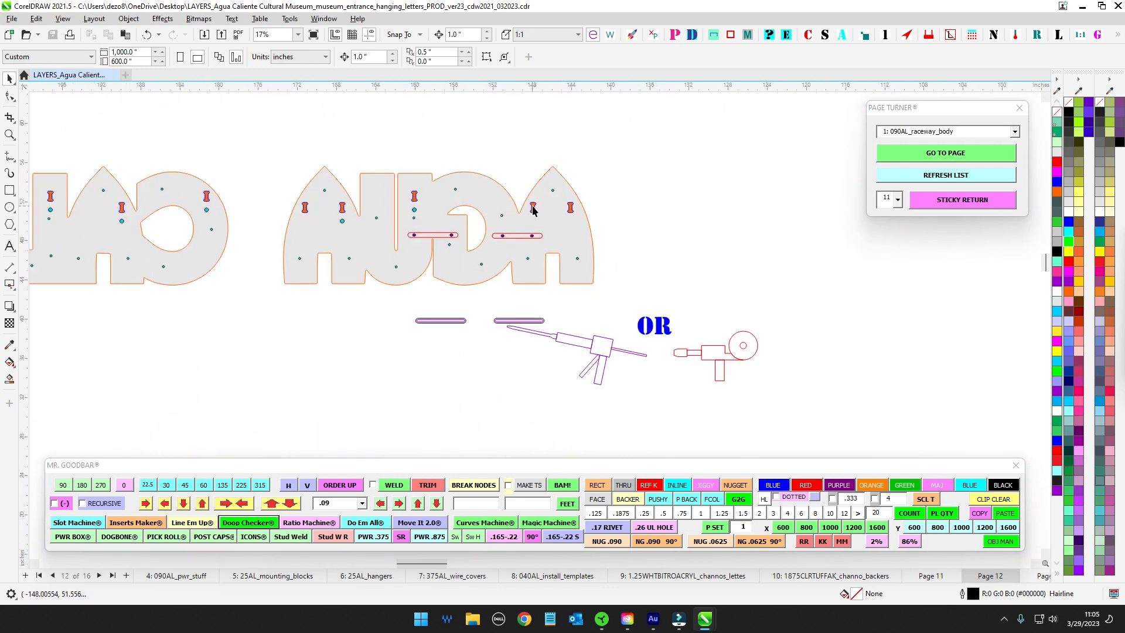
- Select the first A of AGUA with its two hangers in the assembled front view below the raceway
scroll(533, 209, "down", 10)
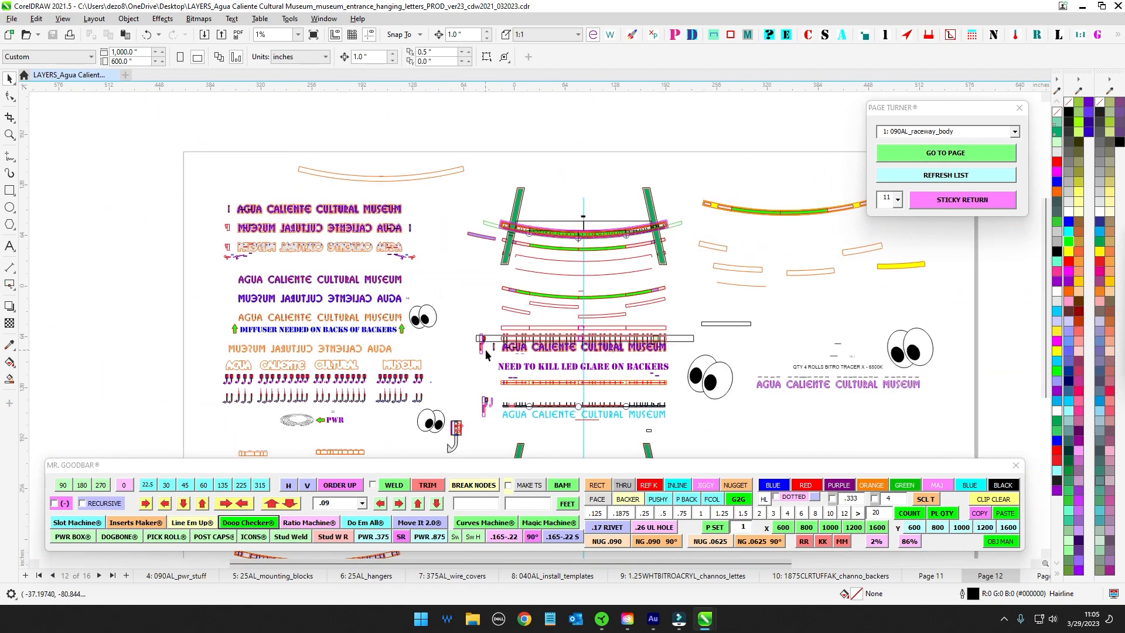
scroll(486, 354, "up", 6)
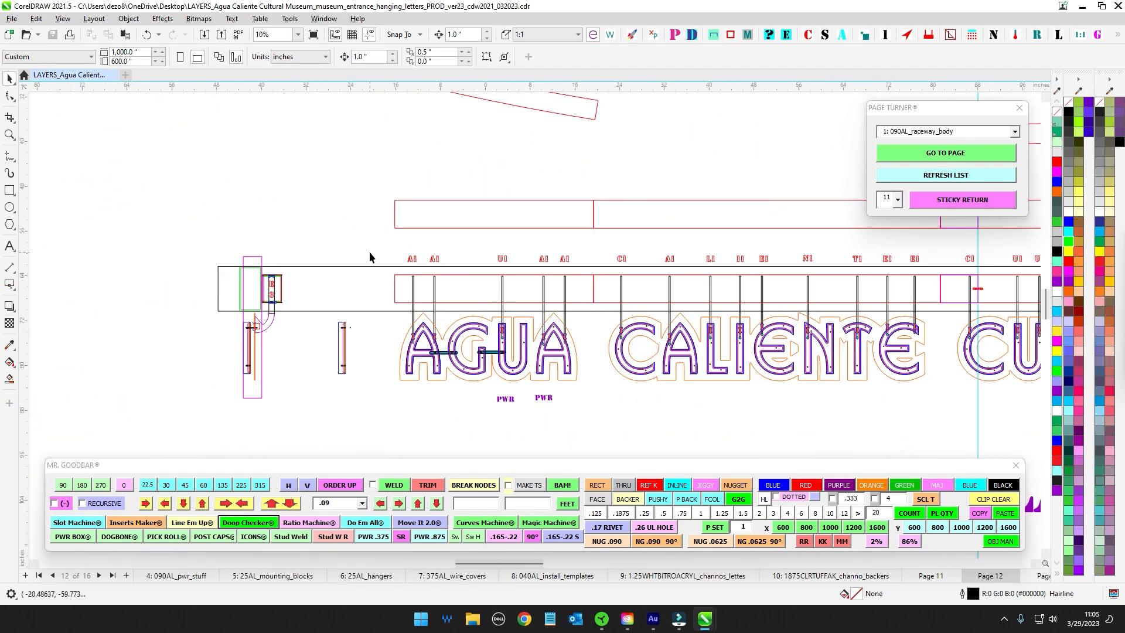
left_click_drag(369, 256, 459, 397)
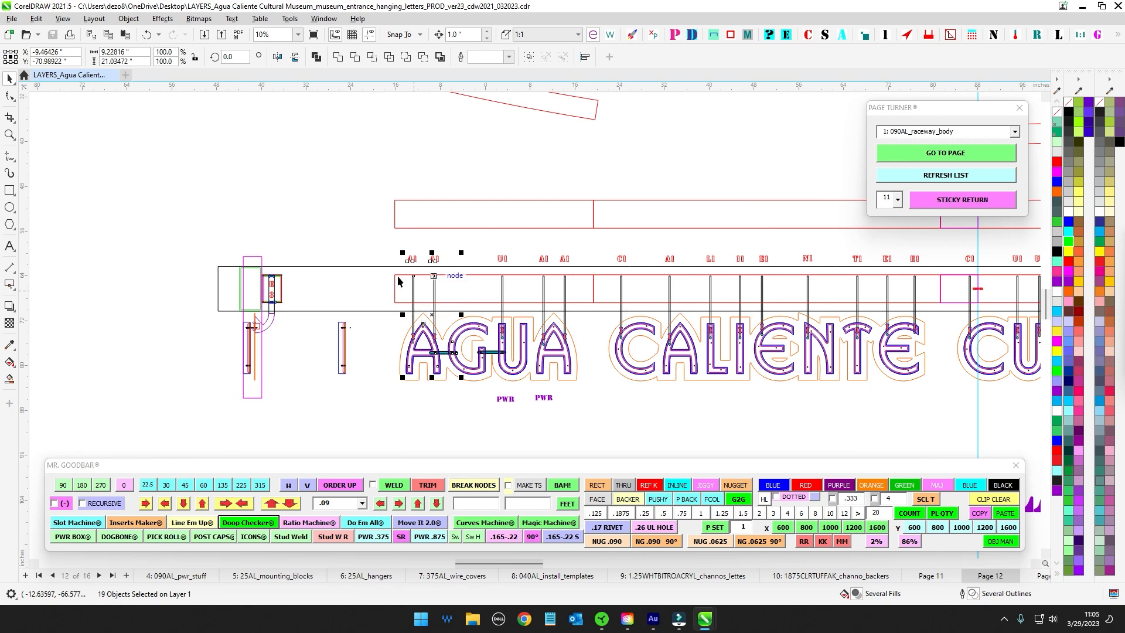
left_click_drag(500, 244, 387, 251)
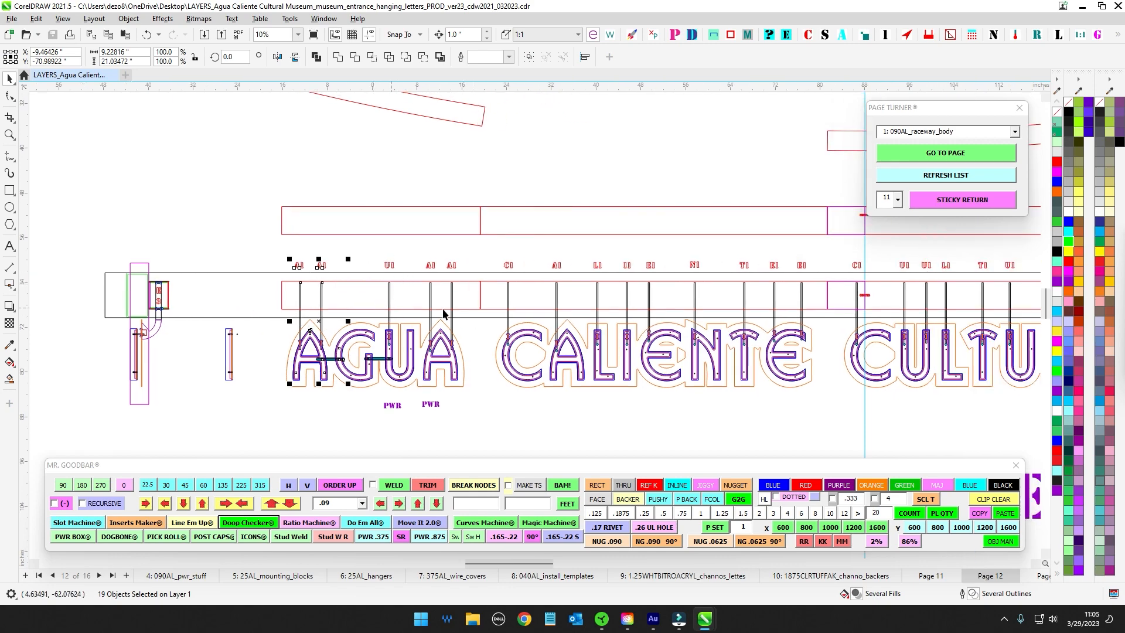
- Select the raceway segment between the left green beam and the large circle in the curved plan view
scroll(443, 315, "down", 4)
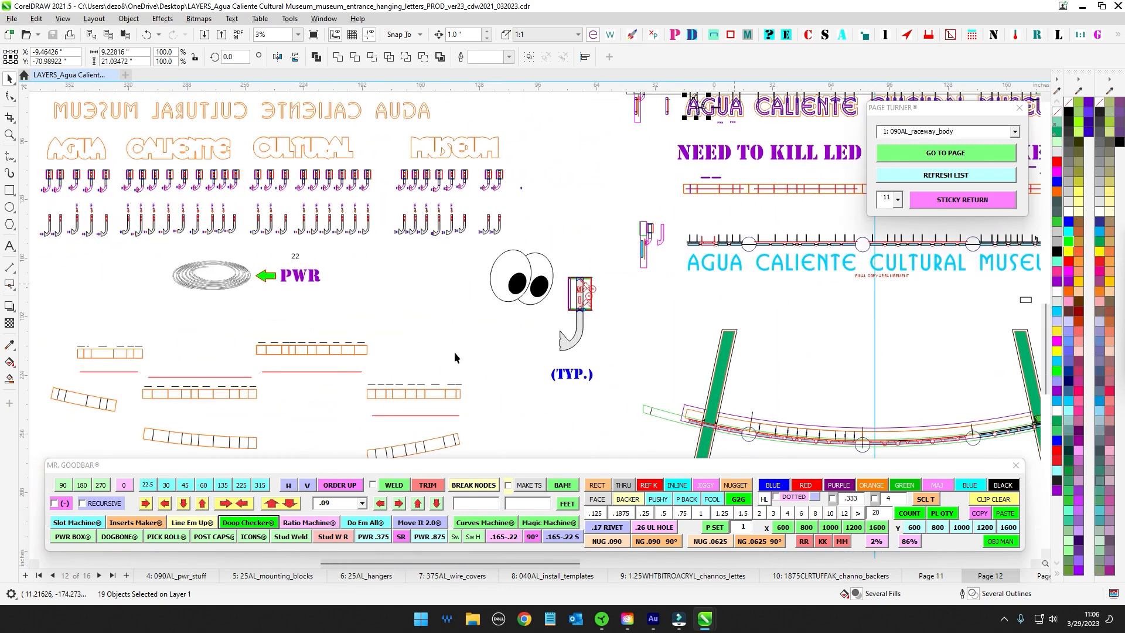
scroll(601, 350, "up", 5)
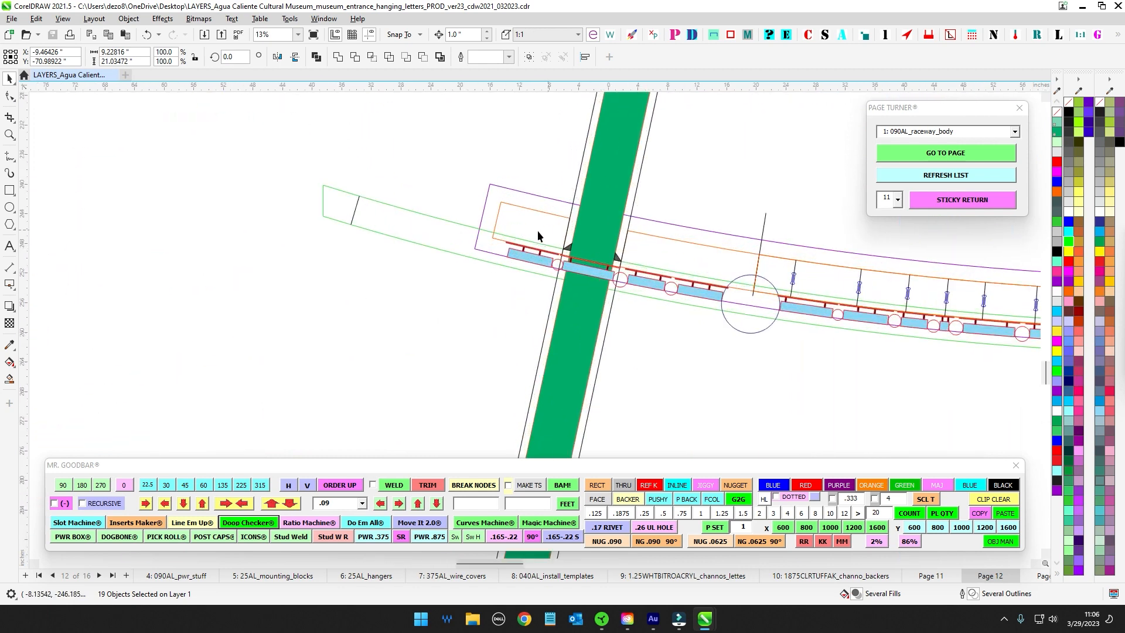
left_click_drag(538, 232, 428, 253)
left_click(427, 233)
left_click(375, 207)
left_click_drag(350, 181, 496, 321)
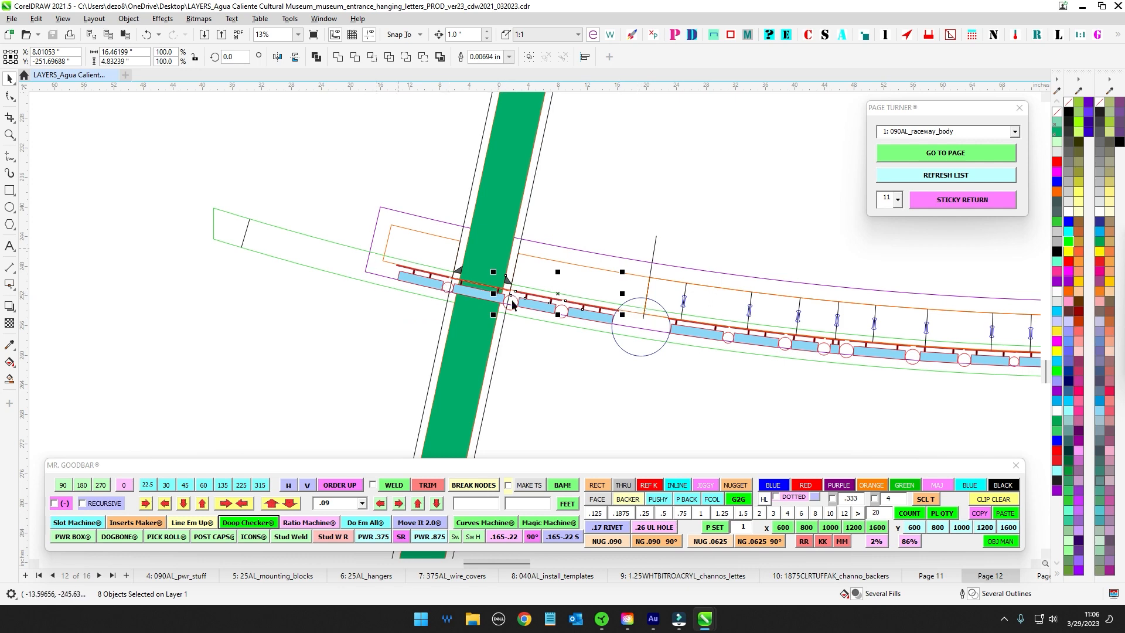
- Select the two leftmost sections of the lower curved raceway and nudge them left, away from the adjoining section
scroll(607, 393, "down", 2)
left_click_drag(419, 268, 677, 308)
scroll(676, 308, "down", 2)
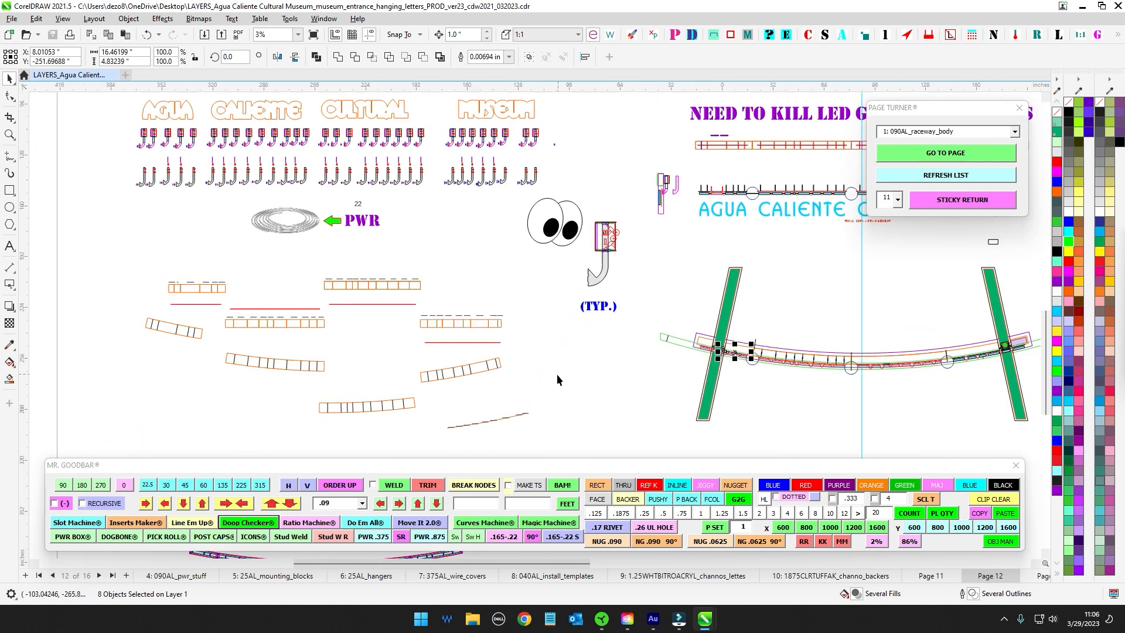
left_click_drag(556, 398, 687, 280)
scroll(328, 434, "up", 3)
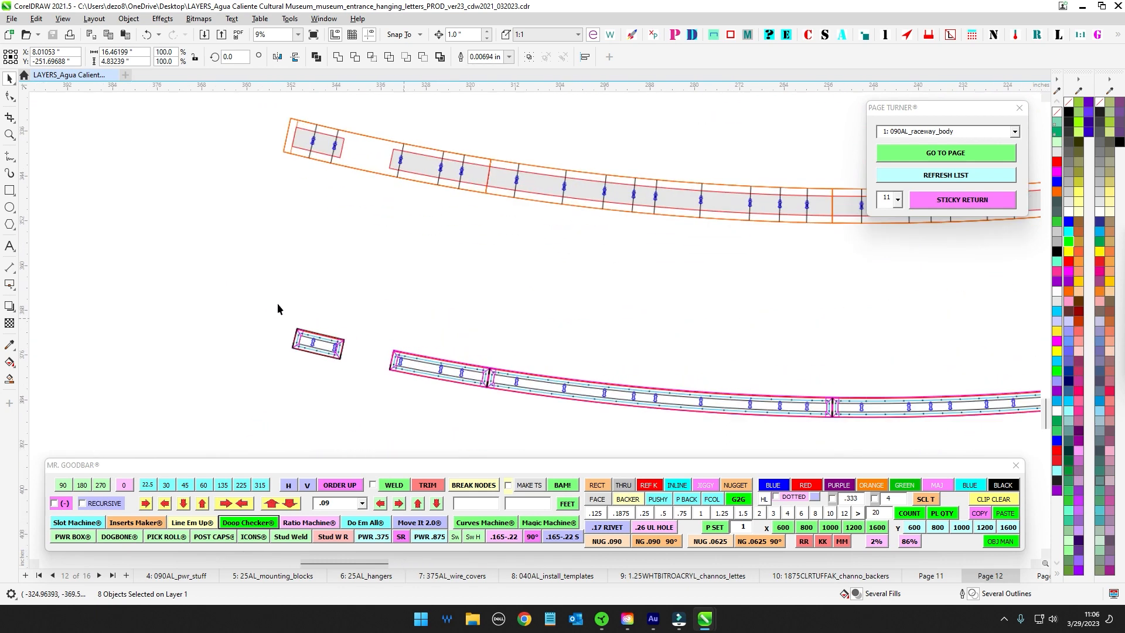
left_click_drag(255, 297, 491, 416)
key("Left")
key("Left")
key("Left")
key("Left")
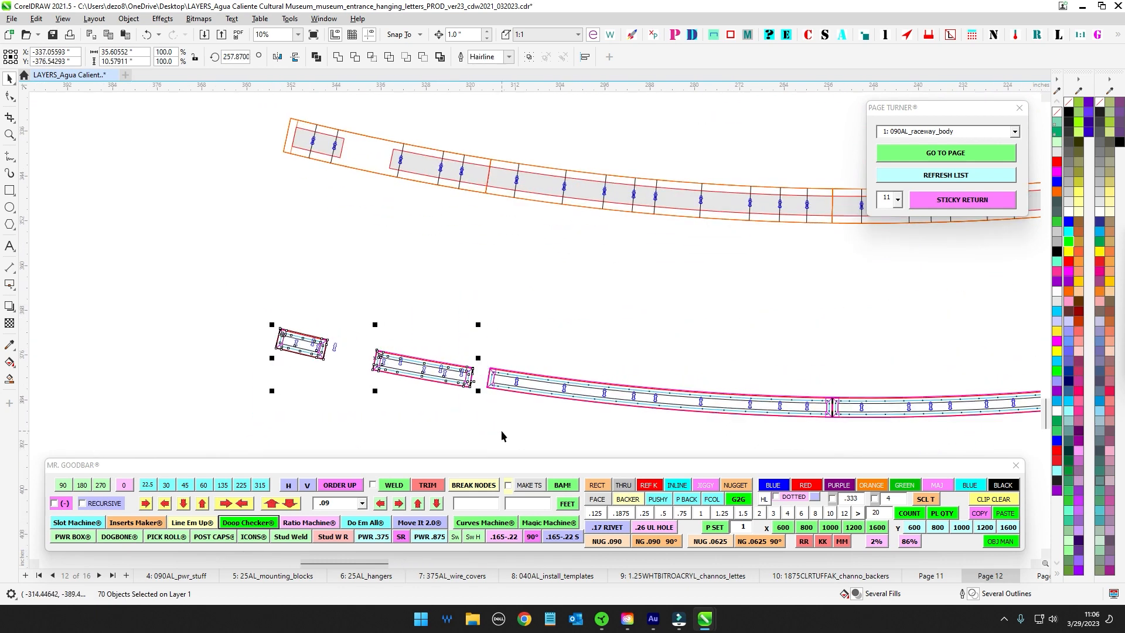
- Nudge the two leftmost raceway sections back right against the adjoining section and examine their joint
key("Right")
key("Right")
key("Right")
key("Right")
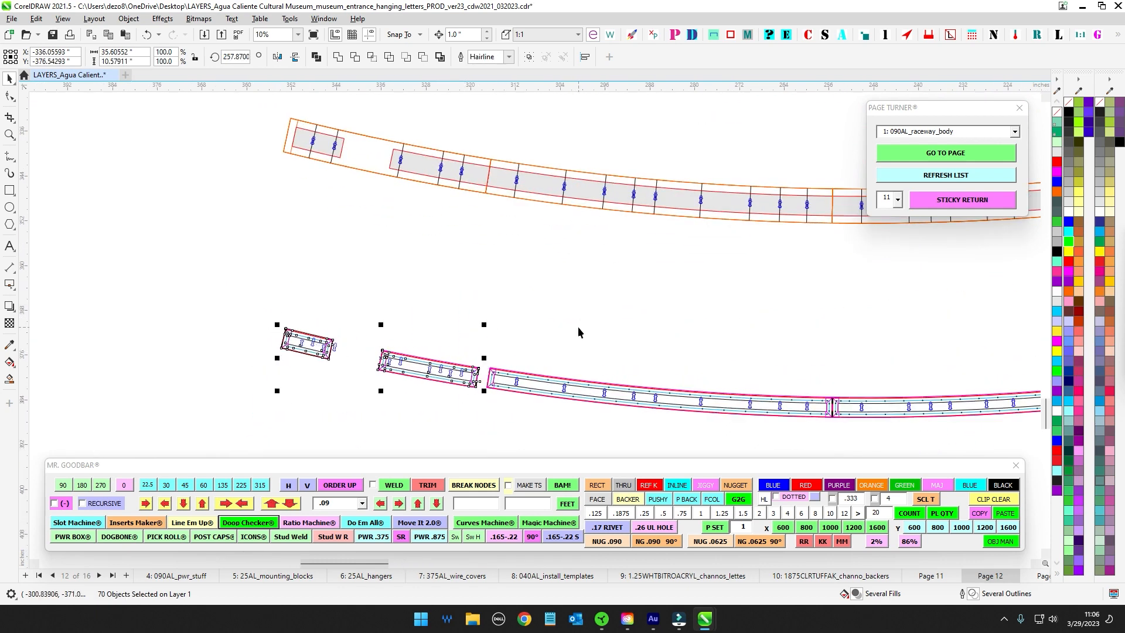
left_click(383, 375)
scroll(375, 372, "up", 1)
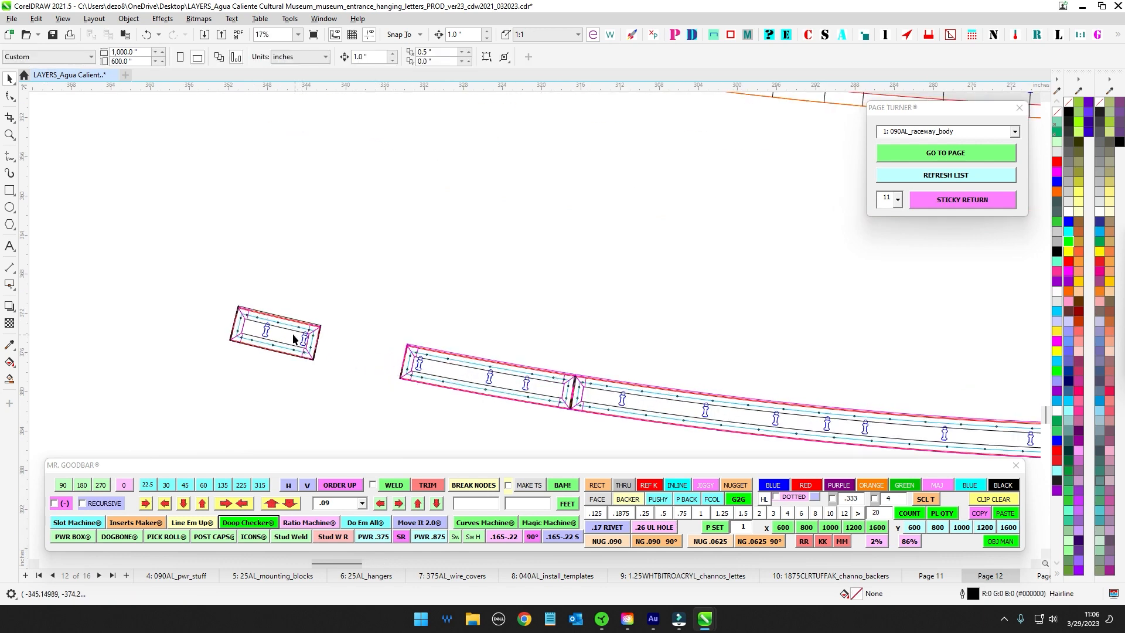
scroll(389, 363, "down", 2)
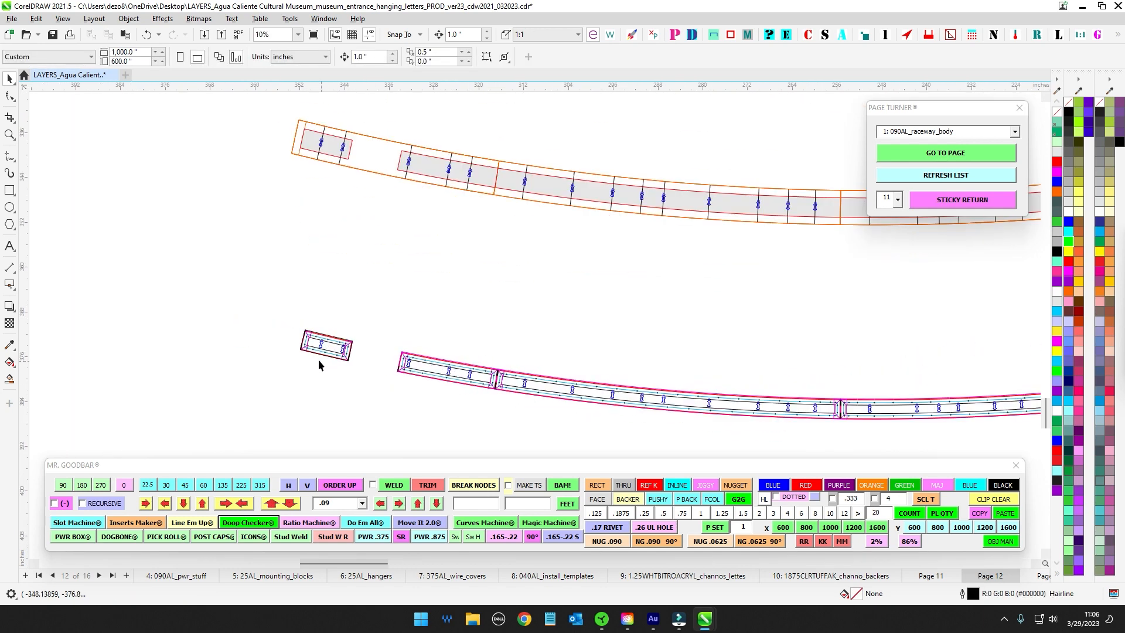
- Select the two rightmost sections of the lower curved raceway and nudge them right, away from the adjoining section
scroll(452, 396, "down", 2)
left_click_drag(932, 382, 351, 314)
scroll(557, 234, "up", 2)
left_click_drag(206, 354, 134, 380)
key("Right")
key("Right")
key("Right")
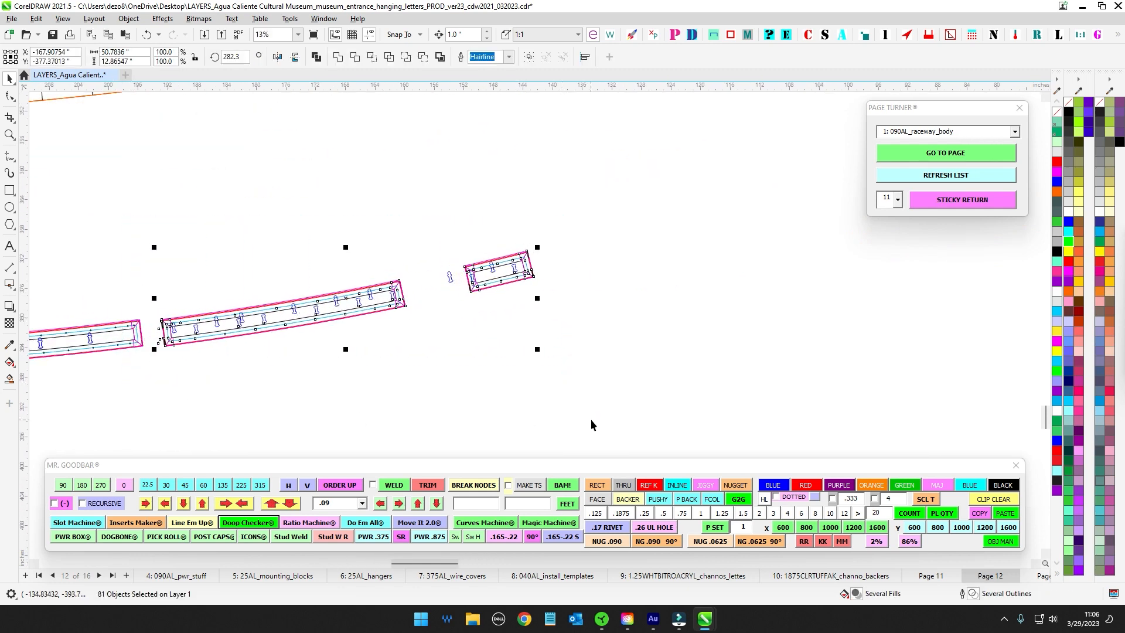
- Nudge the two rightmost raceway sections back left to their original place and deselect them
key("Left")
key("Left")
key("Left")
left_click(593, 424)
- Open Page 11 and examine the BACK parts of raceway sections 1 and 2
scroll(448, 317, "down", 3)
scroll(448, 316, "down", 2)
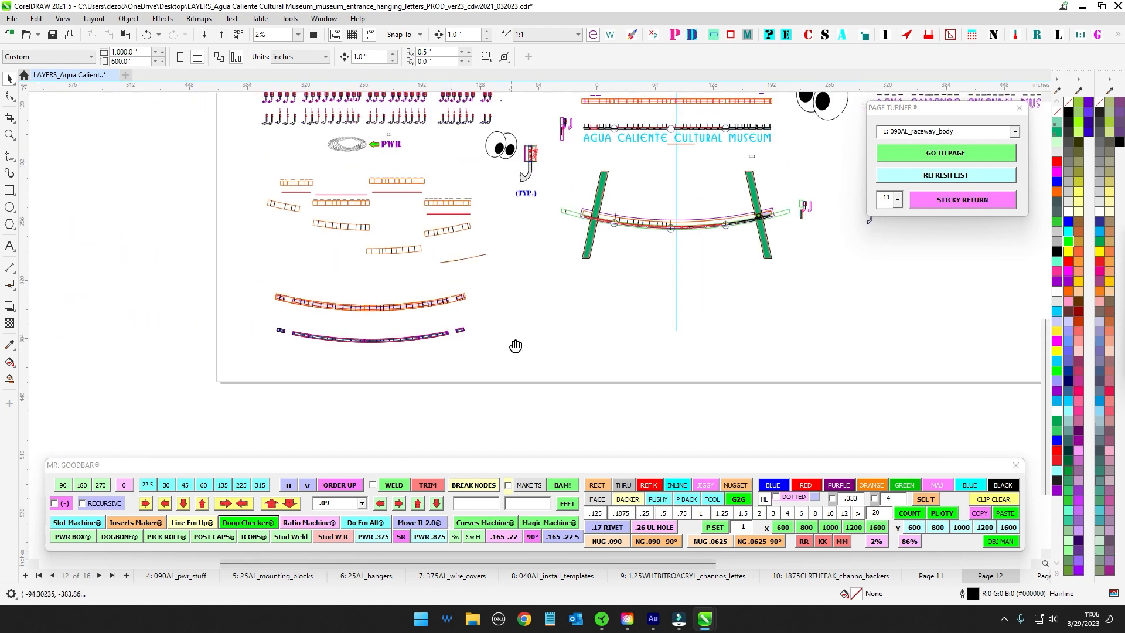
left_click(933, 575)
scroll(604, 175, "up", 3)
scroll(522, 234, "up", 4)
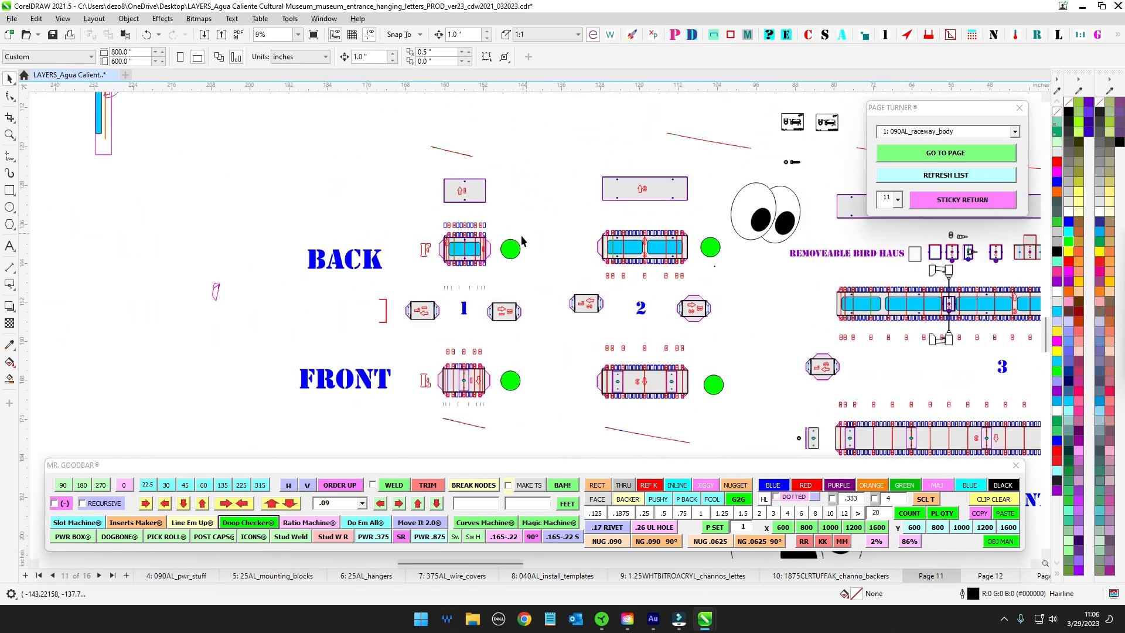
left_click_drag(390, 259, 271, 272)
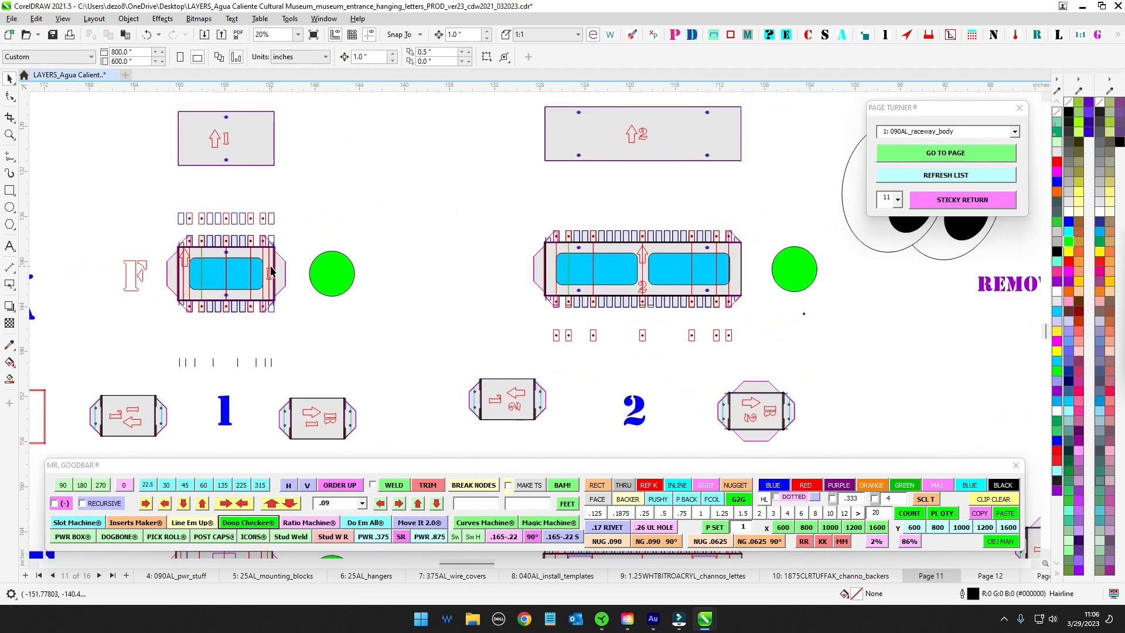
- Select sections 5 and 6 of the lower TOP raceway curve, nudge them left and back right, and deselect them
scroll(566, 283, "down", 5)
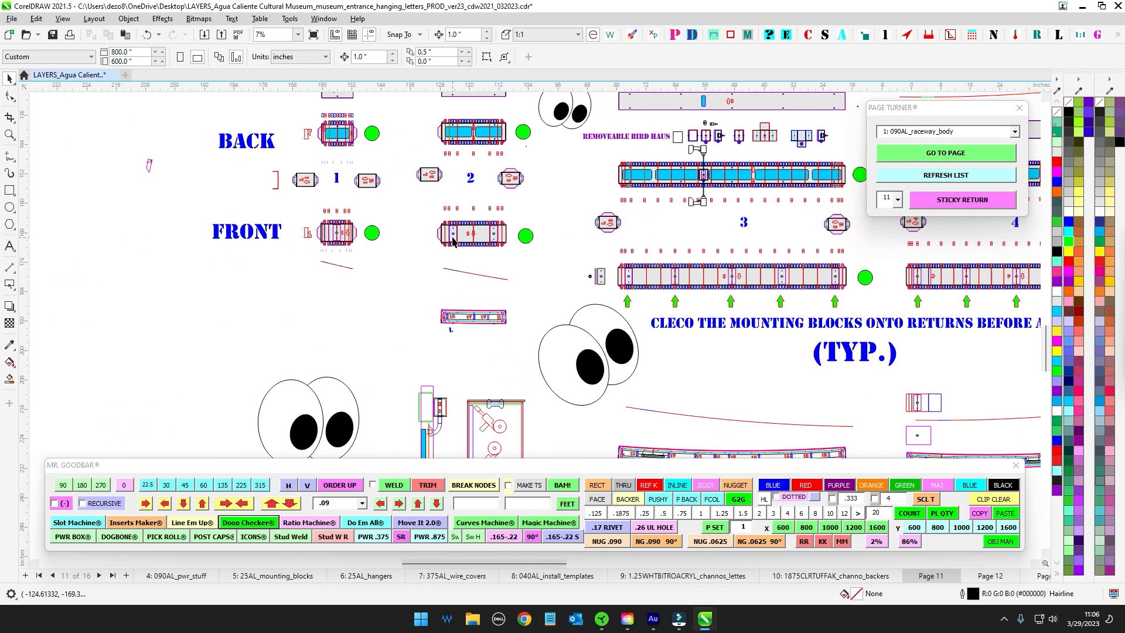
scroll(484, 291, "up", 5)
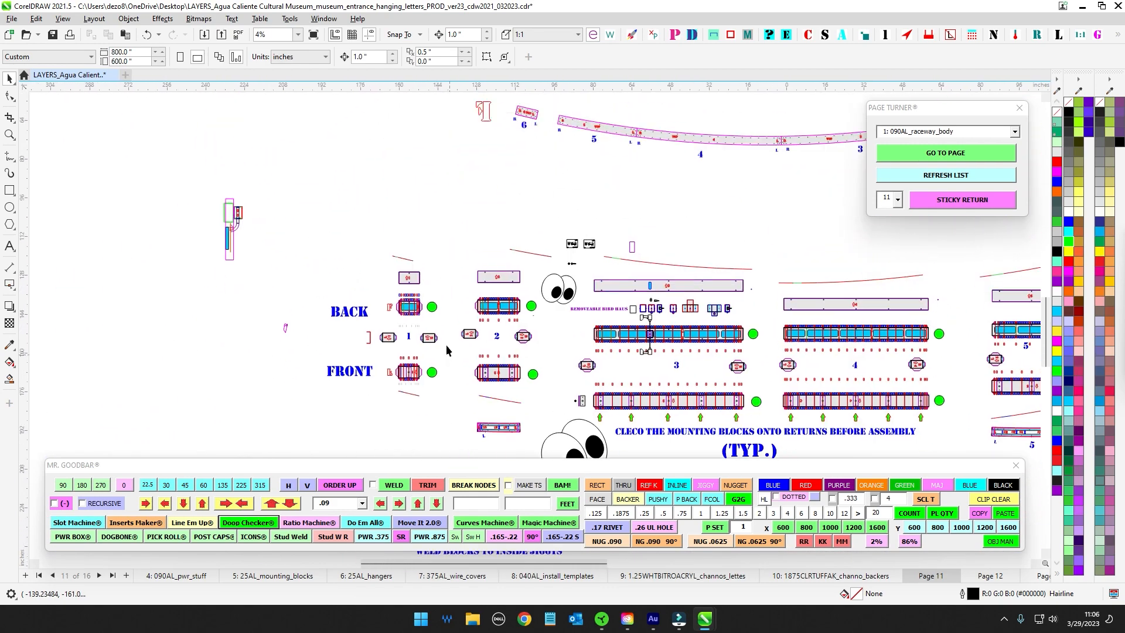
scroll(578, 207, "up", 3)
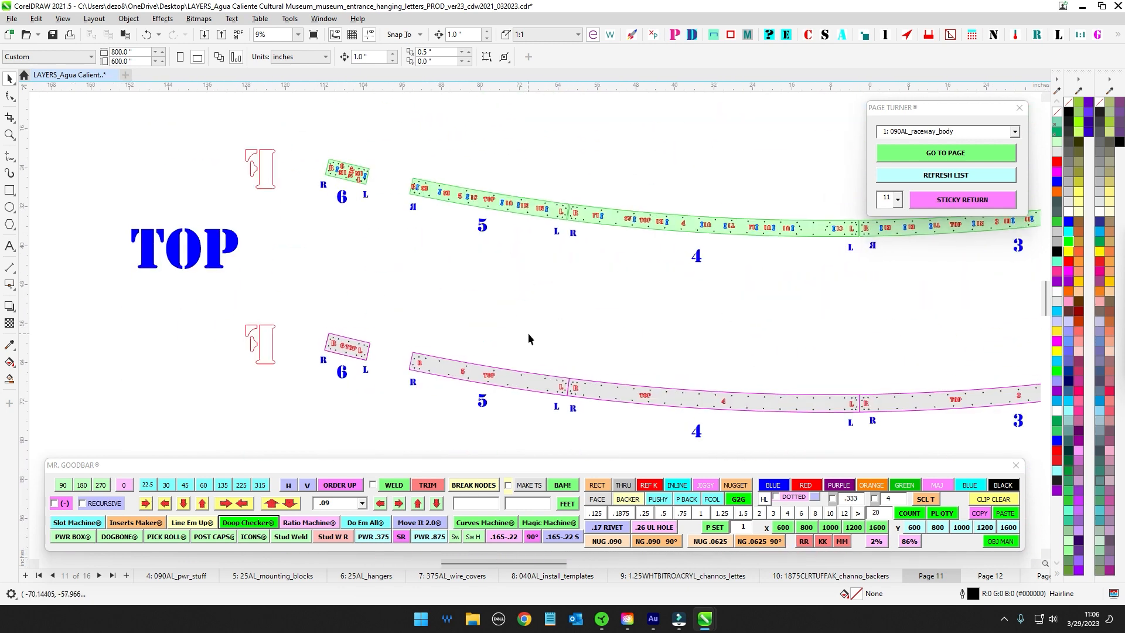
left_click_drag(322, 267, 599, 415)
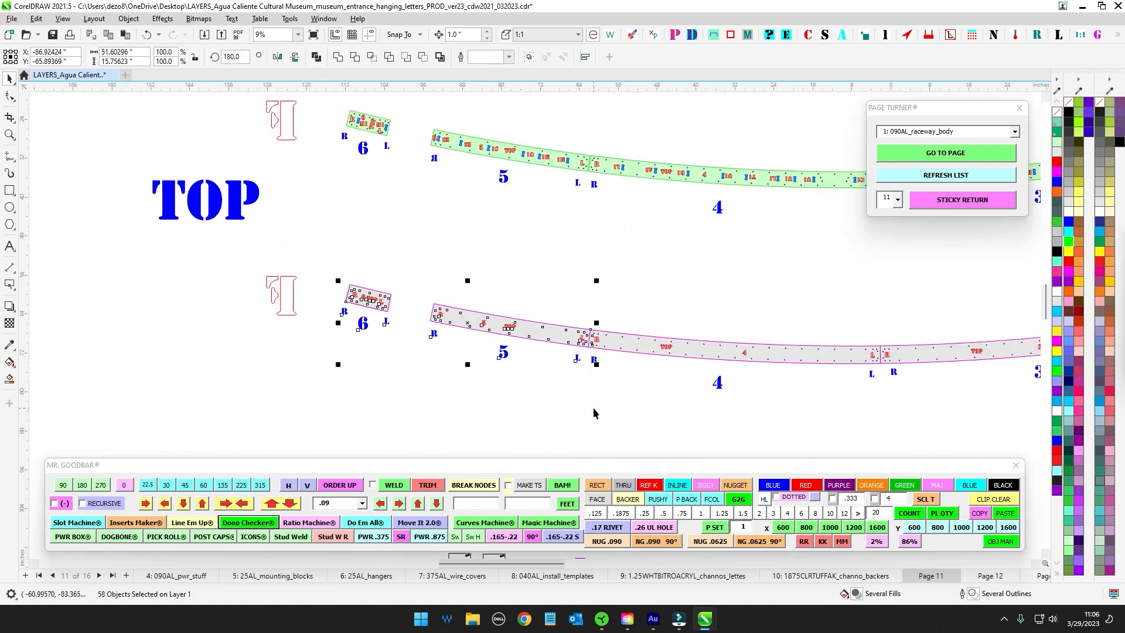
key("Left")
key("Left")
key("Right")
key("Right")
left_click(396, 298)
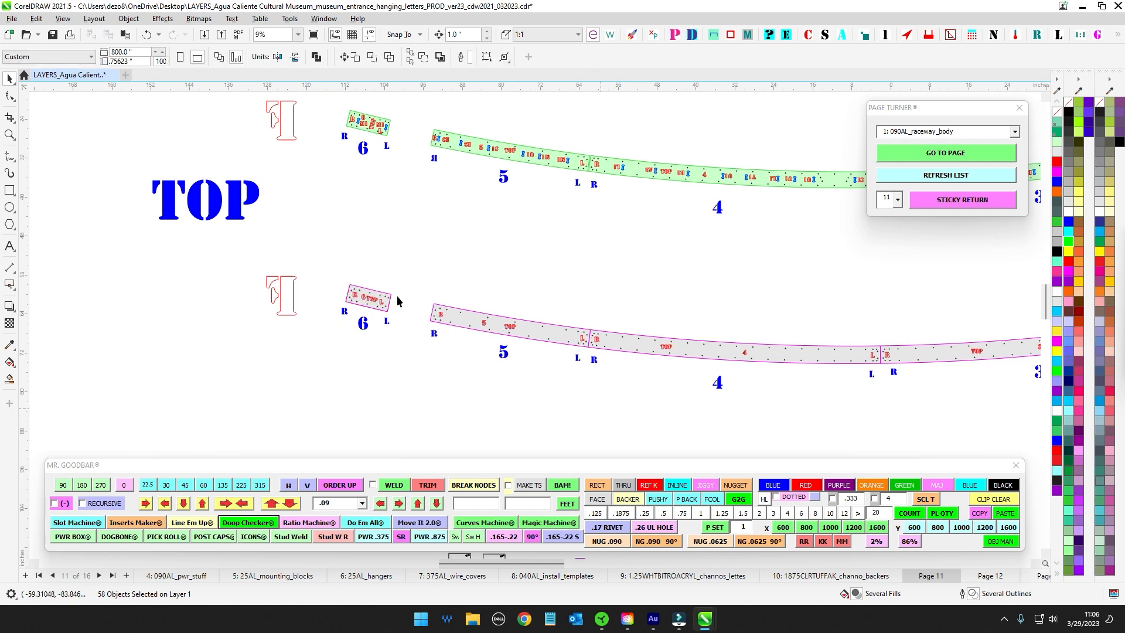
- Examine raceway sections 1 and 2 on the TOP curves and compare them with the BACK and FRONT parts below
scroll(592, 300, "down", 2)
scroll(849, 299, "up", 2)
scroll(381, 280, "up", 2)
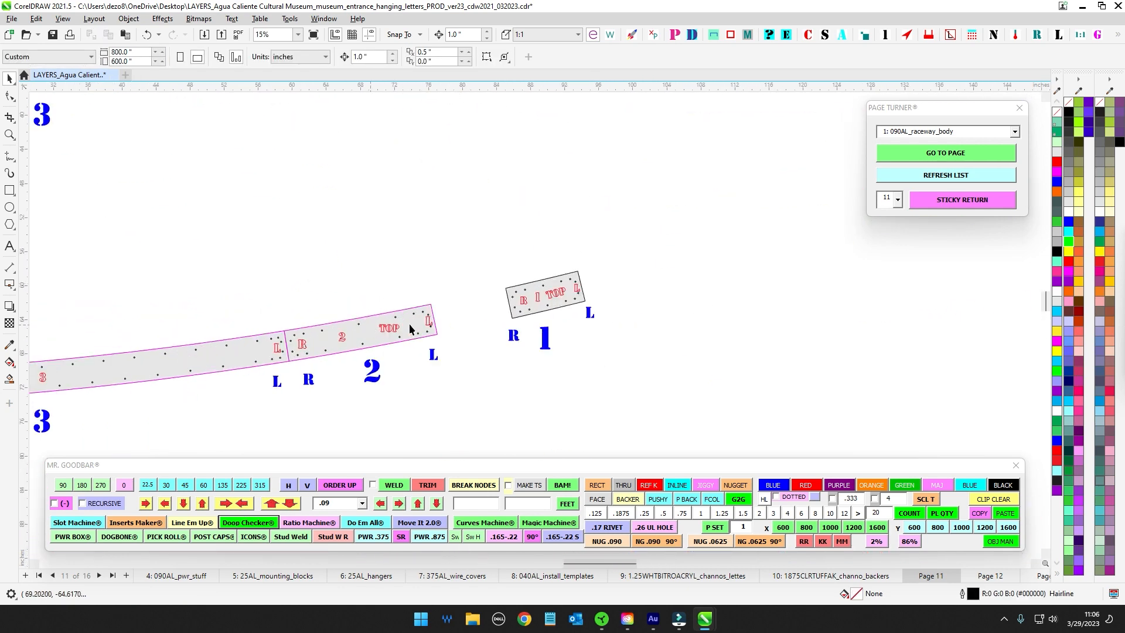
scroll(544, 291, "down", 4)
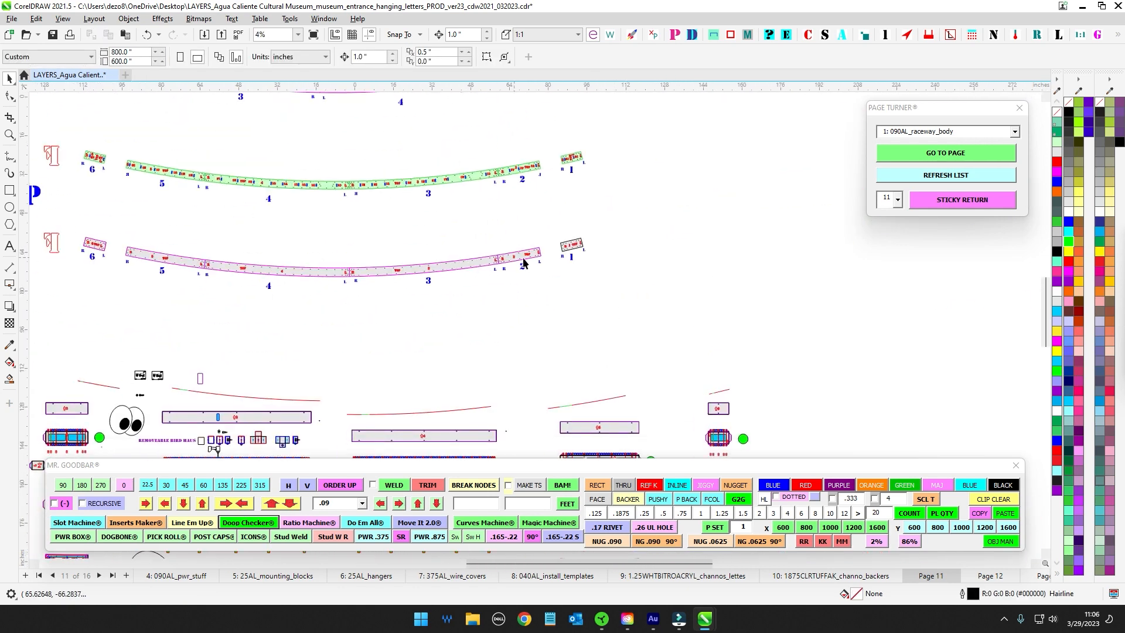
scroll(522, 301, "down", 2)
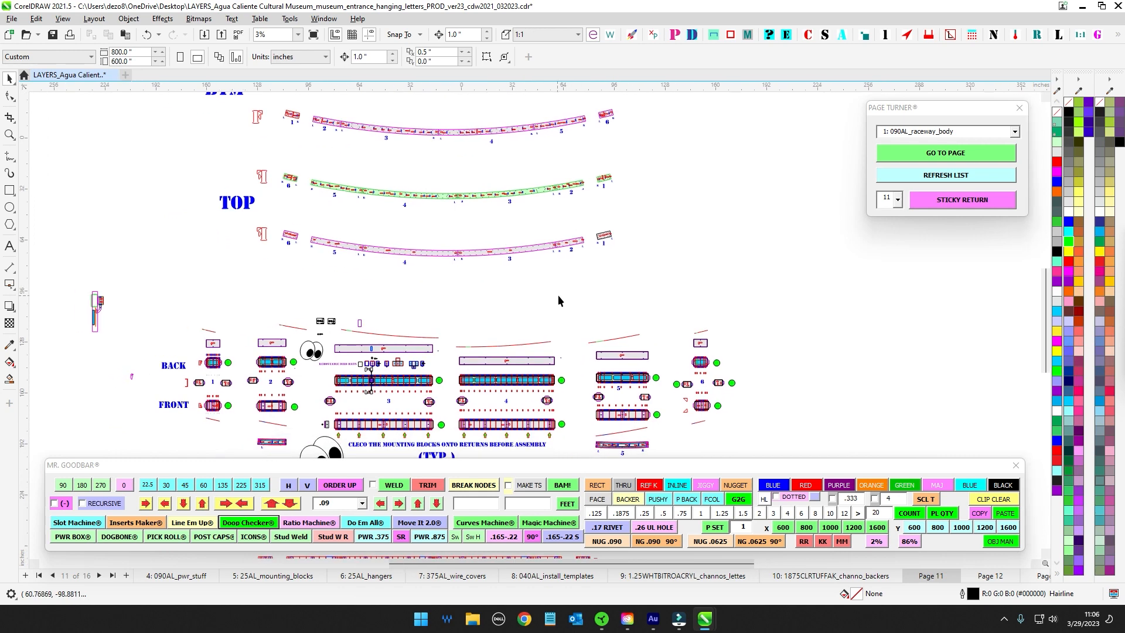
scroll(561, 292, "up", 5)
scroll(586, 236, "down", 2)
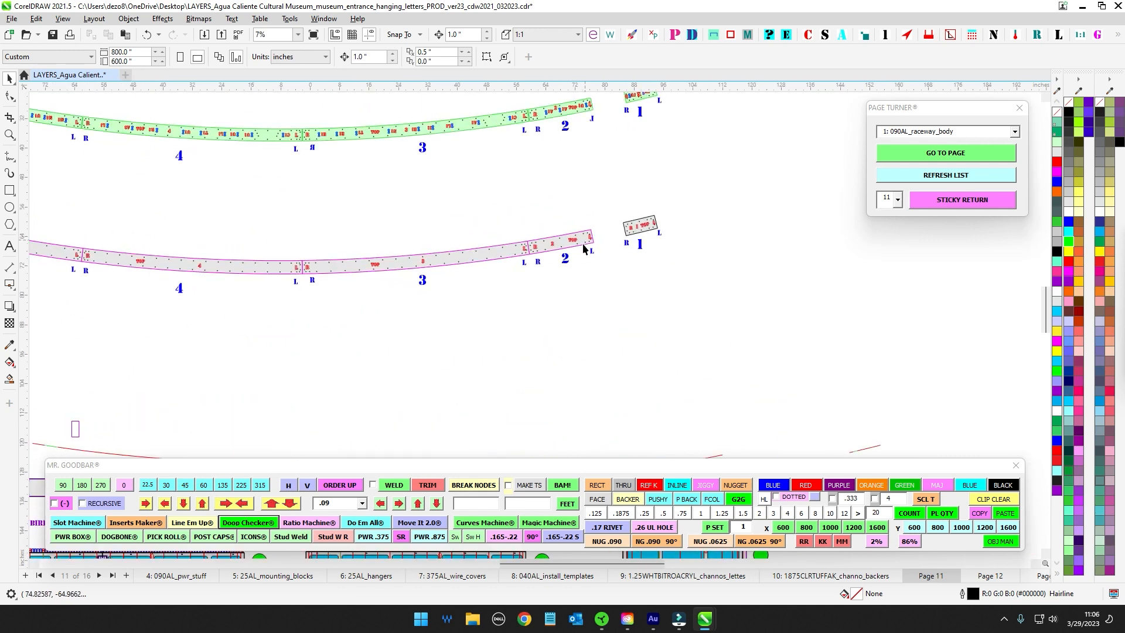
scroll(620, 273, "down", 3)
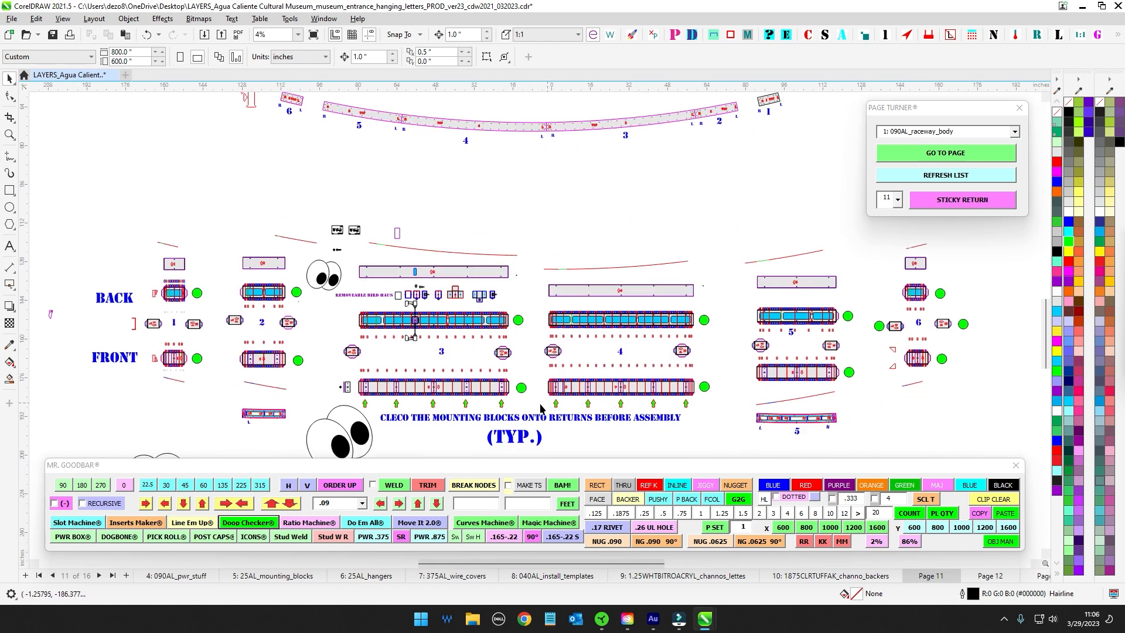
- Select the FRONT part of raceway section 3 and look over the parts for sections 3 to 6
scroll(436, 390, "up", 2)
left_click_drag(567, 408, 567, 410)
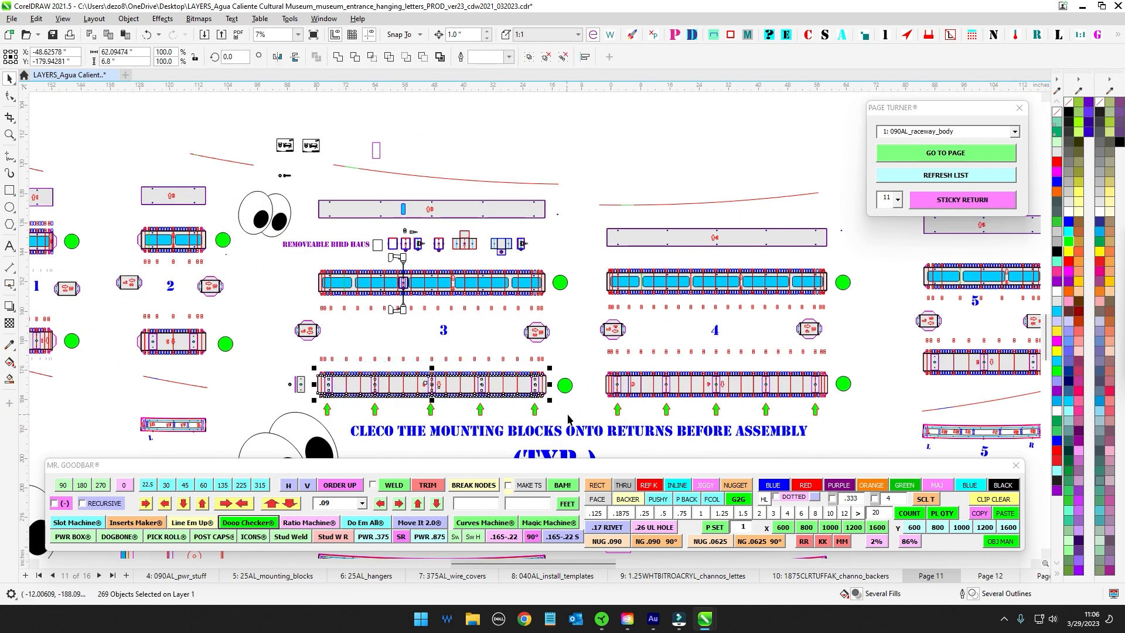
left_click_drag(634, 319, 512, 326)
left_click_drag(708, 333, 421, 351)
scroll(725, 306, "down", 3)
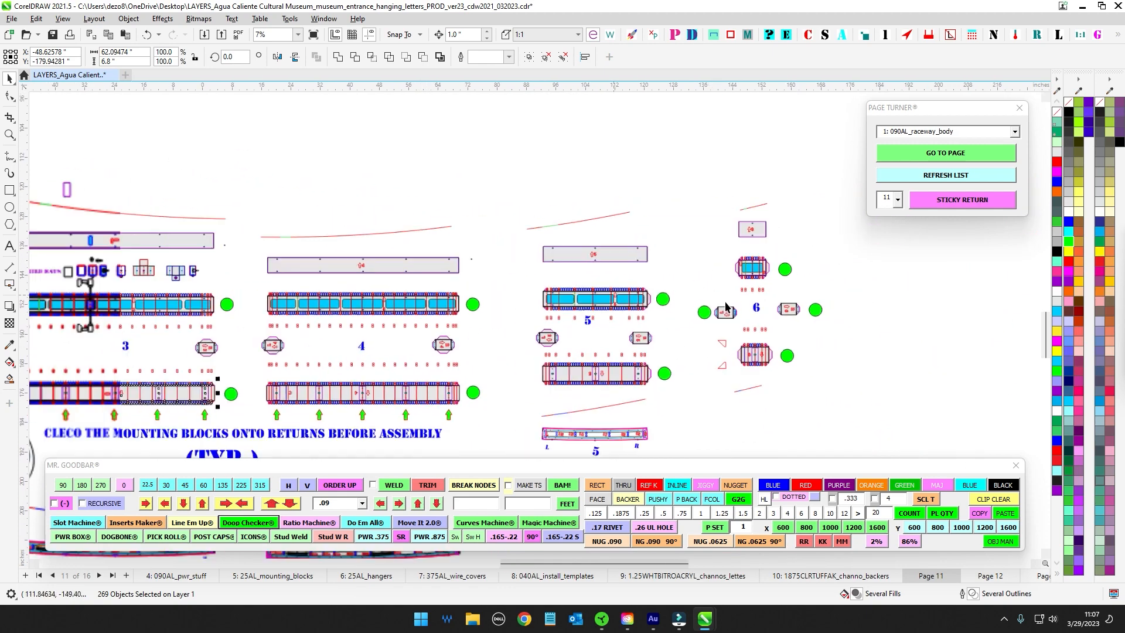
- Examine the BACK and FRONT parts of raceway section 1 up close
left_click_drag(709, 375, 867, 329)
scroll(387, 255, "up", 6)
left_click_drag(398, 251, 506, 326)
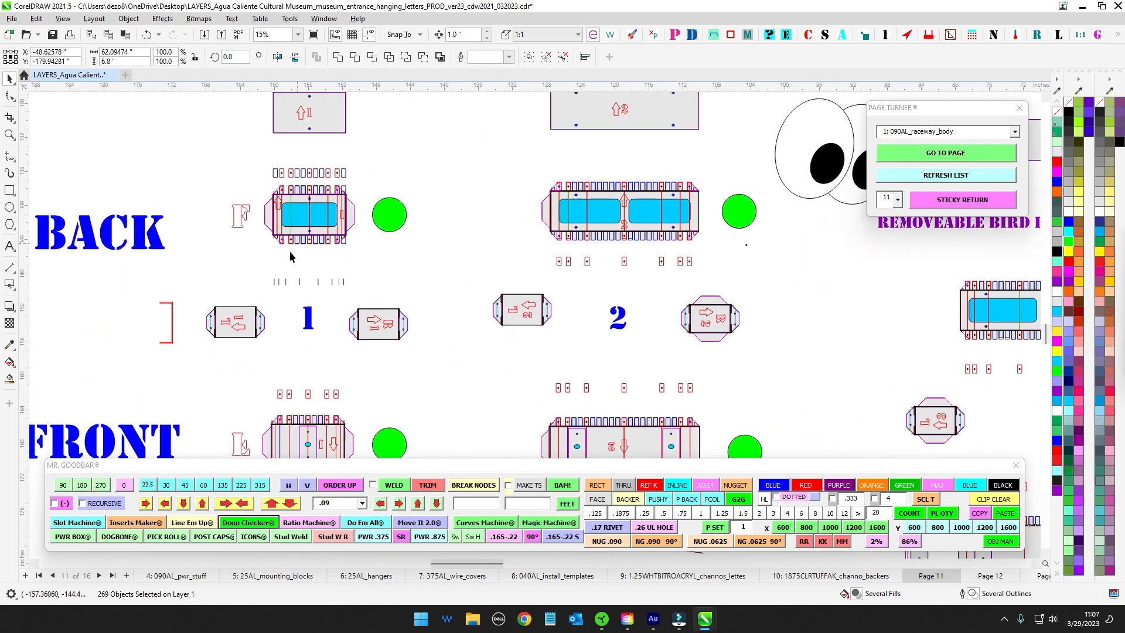
scroll(317, 252, "down", 1)
scroll(324, 204, "up", 3)
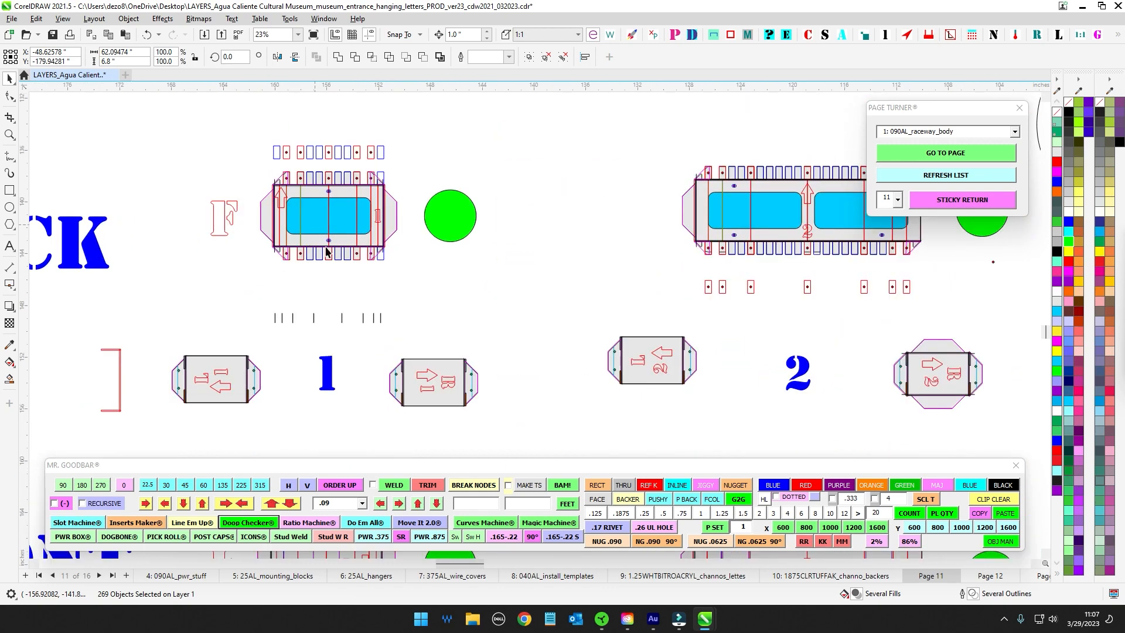
scroll(348, 233, "down", 1)
scroll(352, 270, "up", 1)
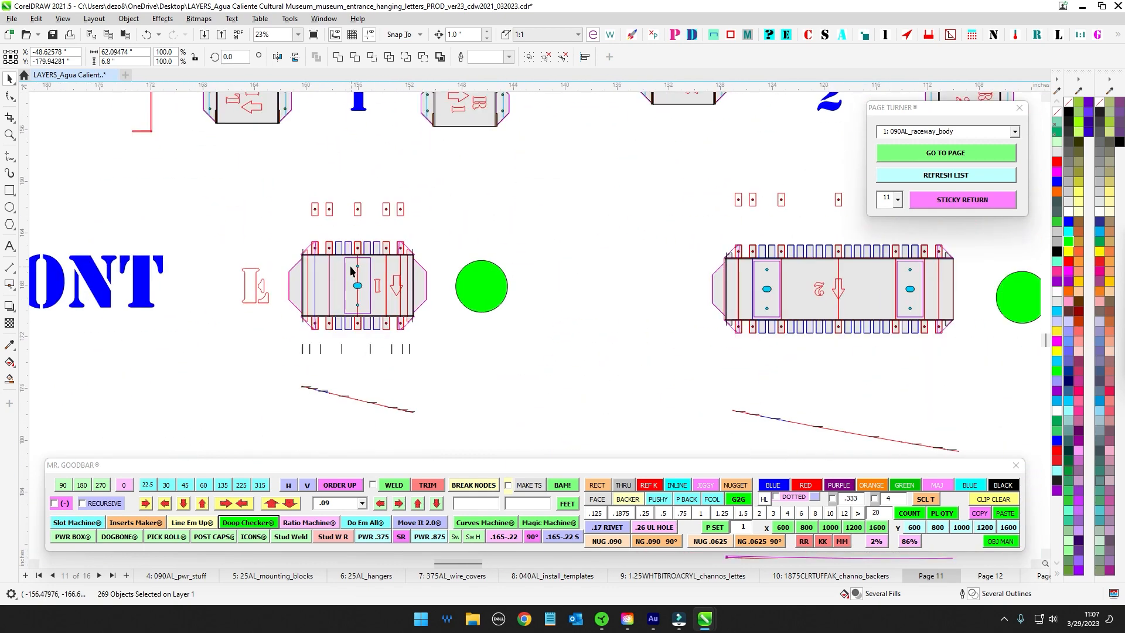
scroll(349, 276, "down", 2)
scroll(350, 271, "up", 1)
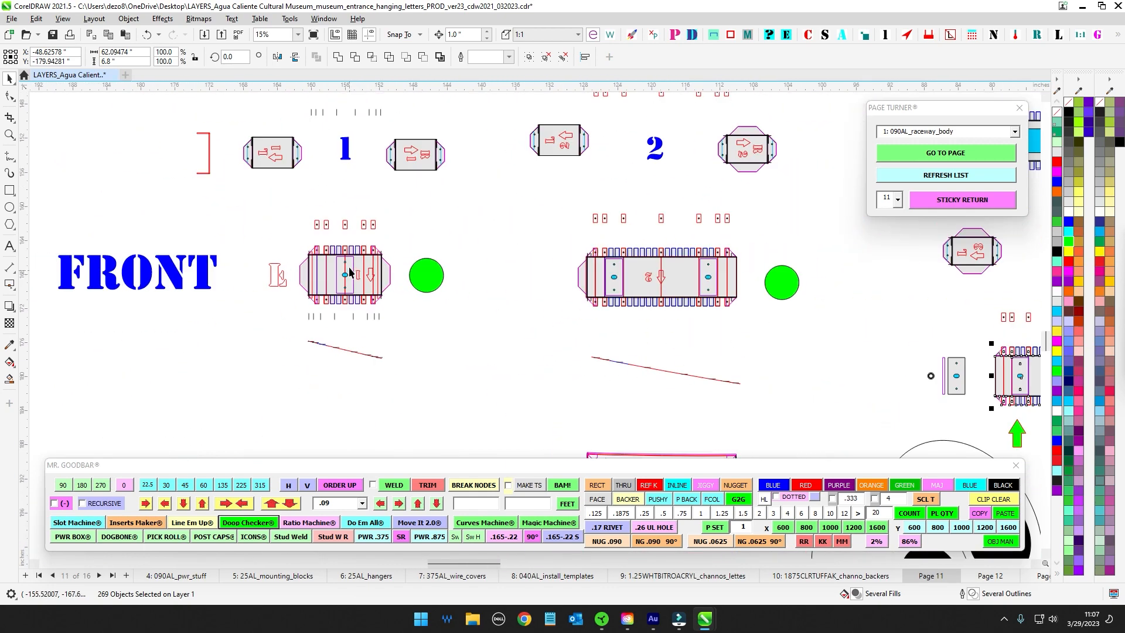
- Select the loose mounting block beside section 3's FRONT part and the note about clecoing the mounting blocks onto the returns
left_click_drag(741, 283, 497, 305)
scroll(492, 305, "down", 2)
scroll(628, 347, "up", 2)
left_click_drag(628, 346, 179, 278)
scroll(469, 360, "down", 2)
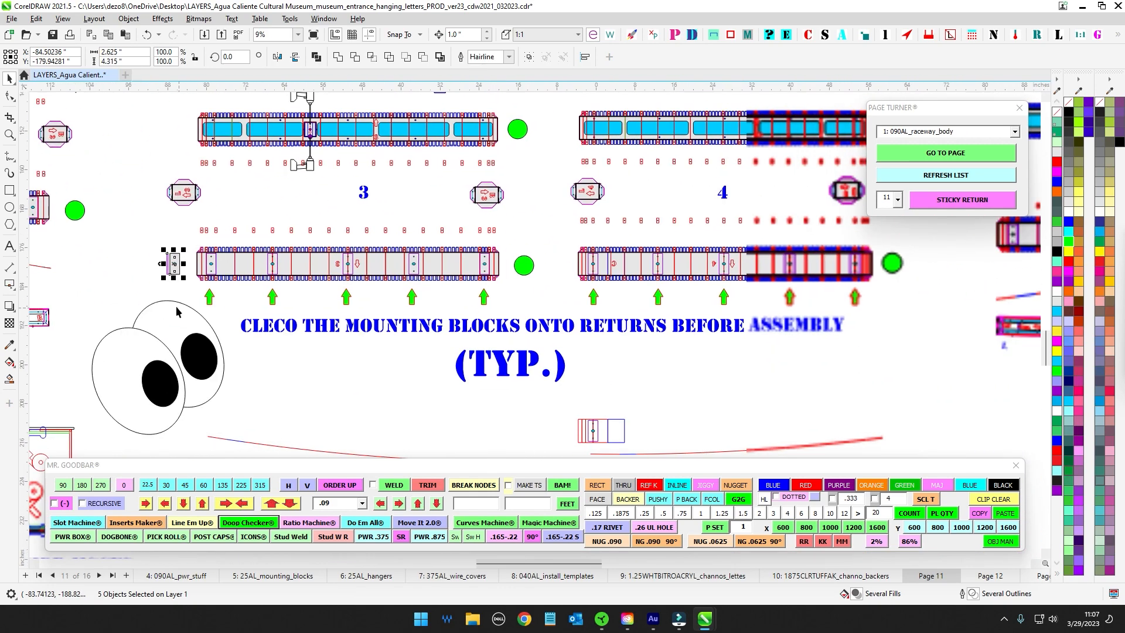
left_click(351, 330)
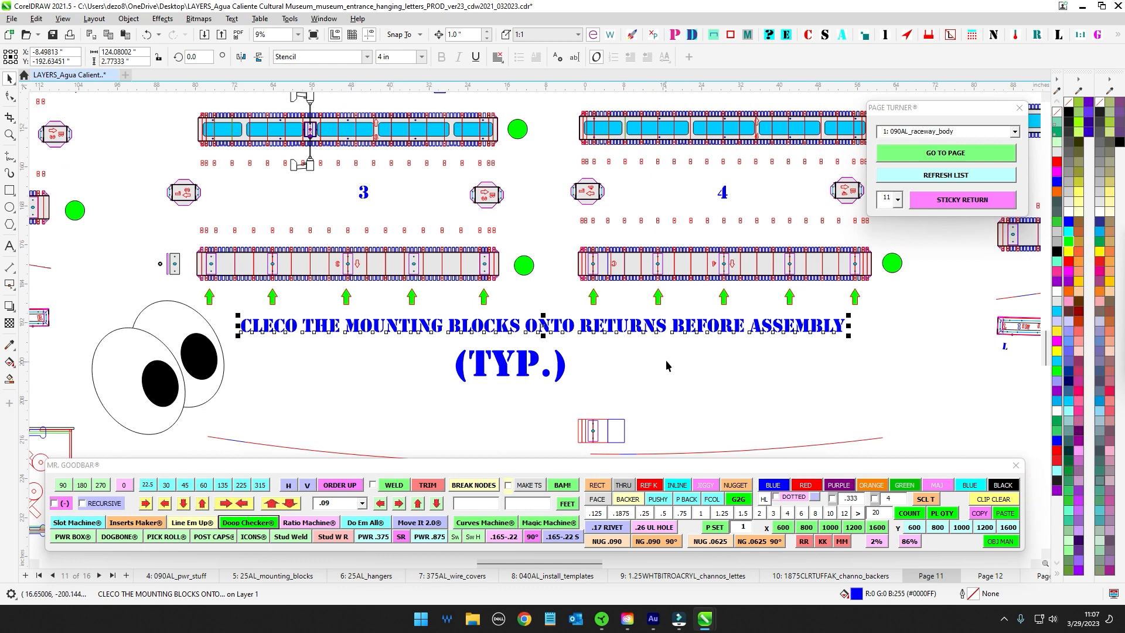
- Review the complete BTM and TOP raceway curves above the BACK and FRONT parts
scroll(665, 359, "down", 1)
scroll(394, 263, "down", 3)
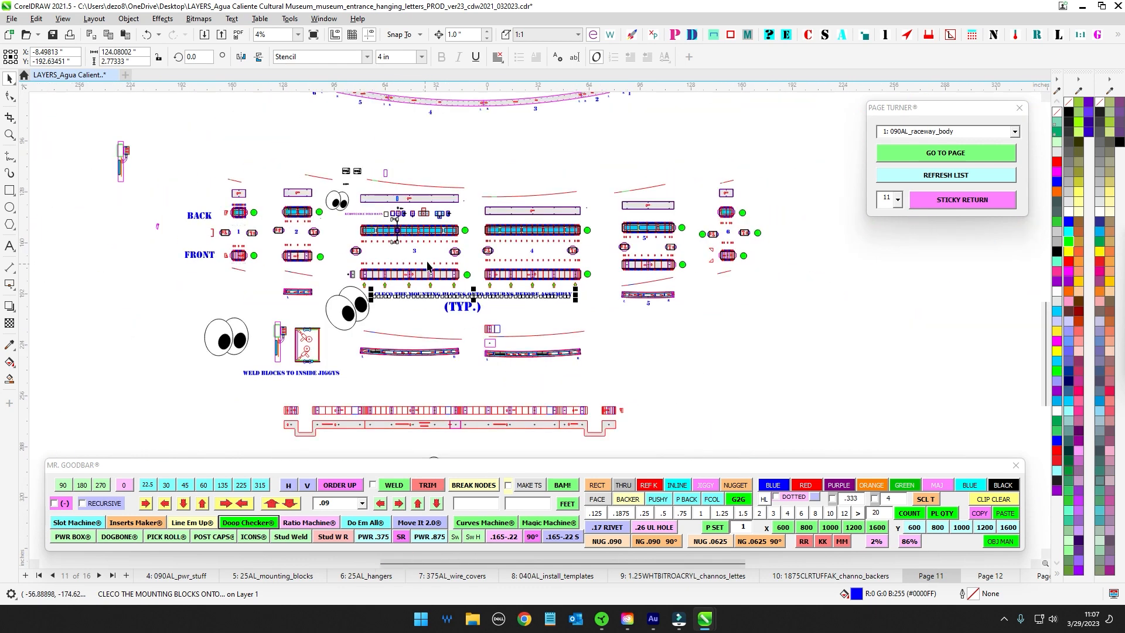
left_click_drag(378, 128, 406, 350)
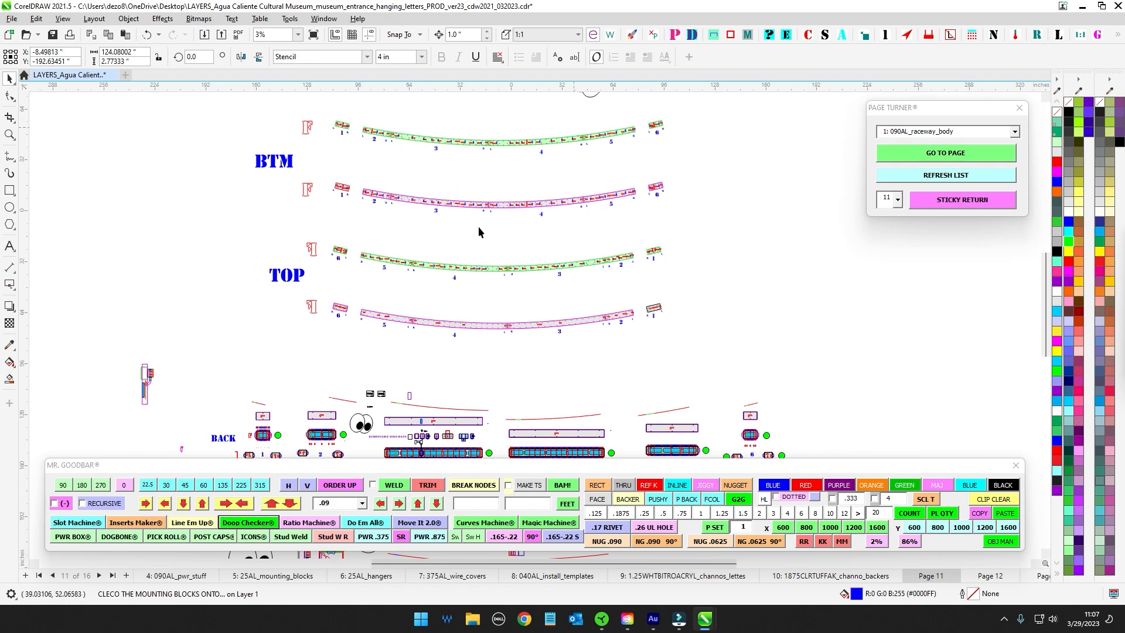
left_click_drag(491, 286, 554, 155)
- Examine the upper corner of the enlarged raceway cross-section and select its thin green rectangle
scroll(451, 385, "up", 4)
left_click_drag(430, 358, 629, 186)
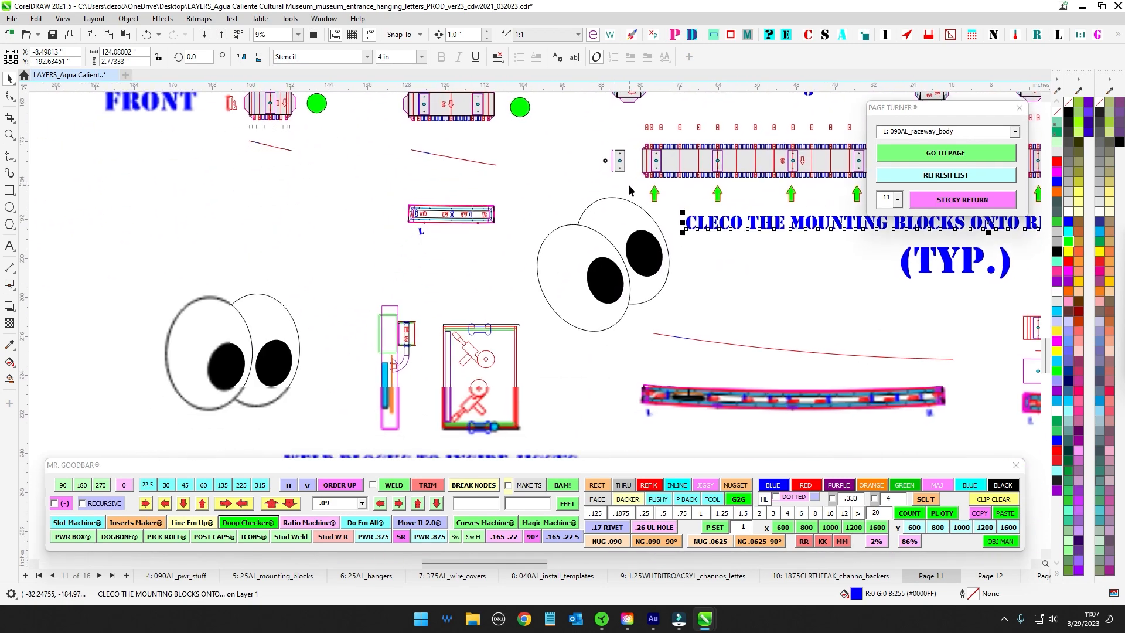
scroll(410, 355, "up", 2)
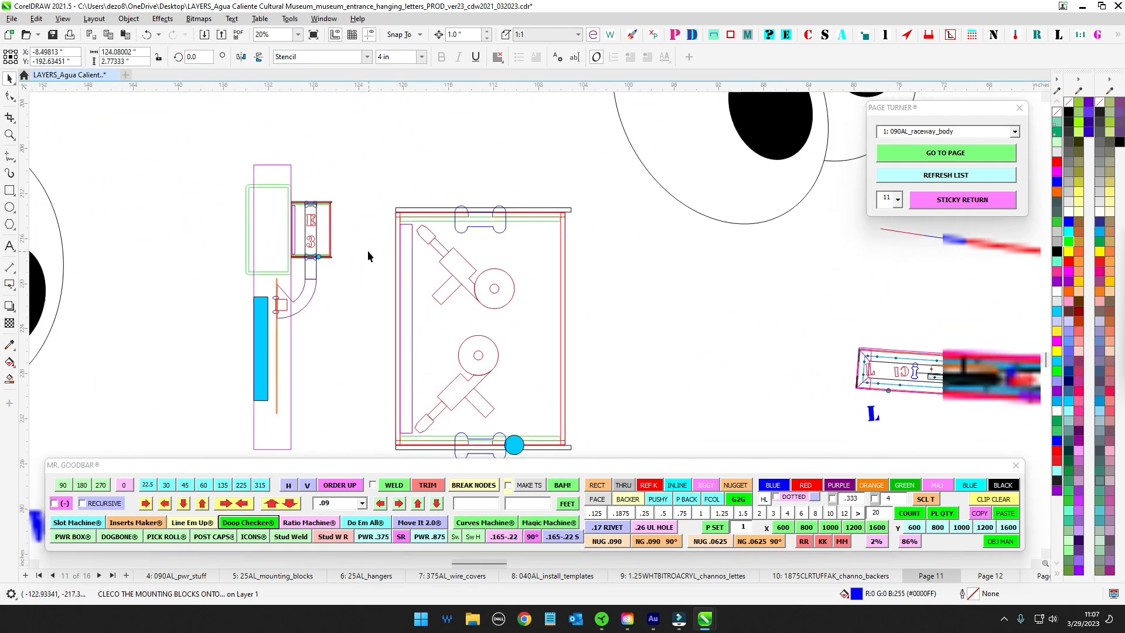
scroll(367, 251, "up", 5)
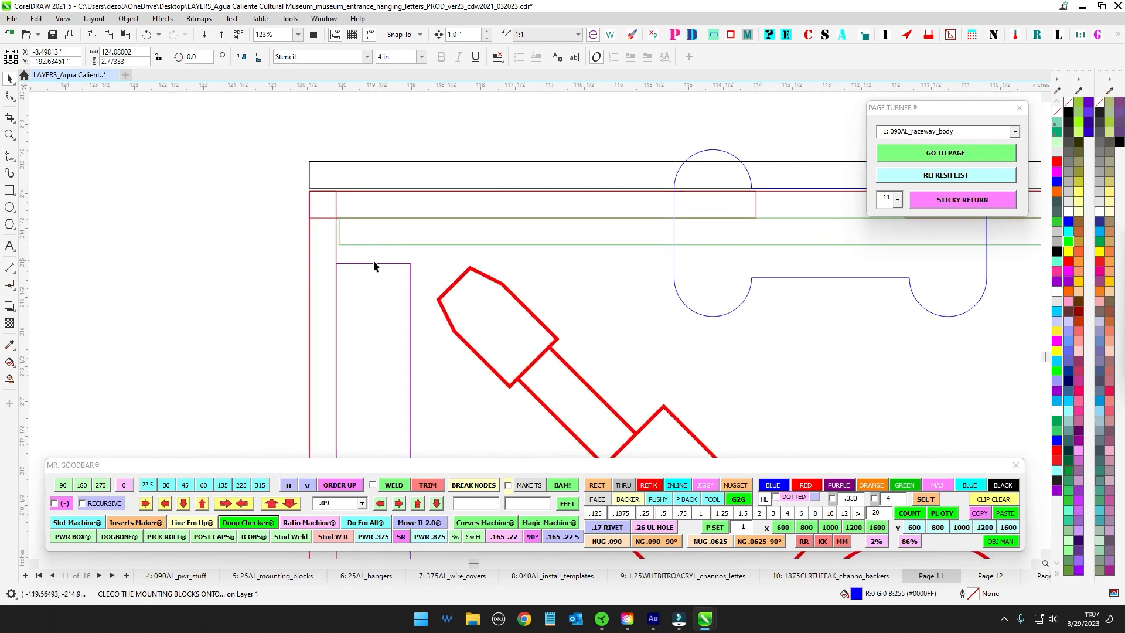
left_click(371, 248)
scroll(371, 248, "down", 8)
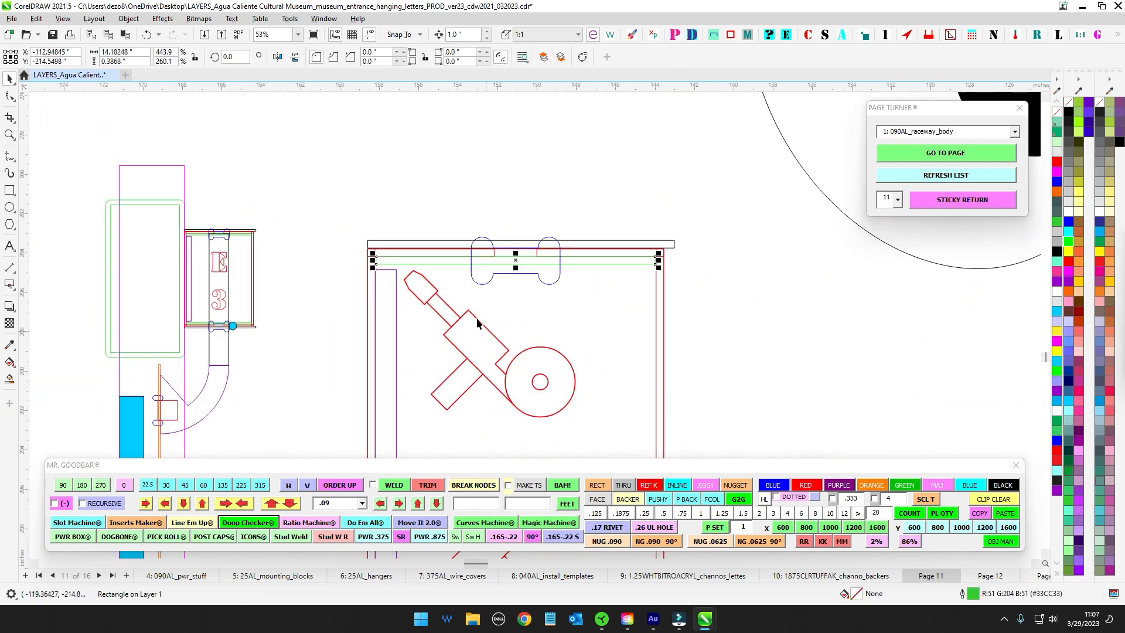
- Examine the lower corner of the enlarged raceway cross-section, and select and deselect the whole drawing
left_click_drag(505, 176, 475, 270)
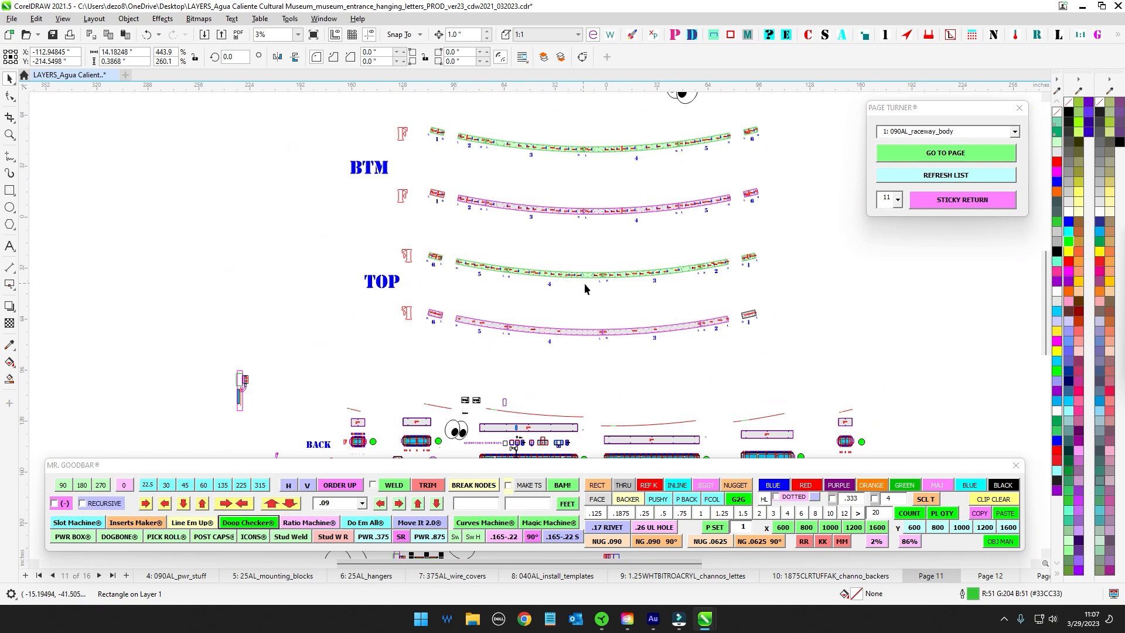
scroll(470, 364, "up", 5)
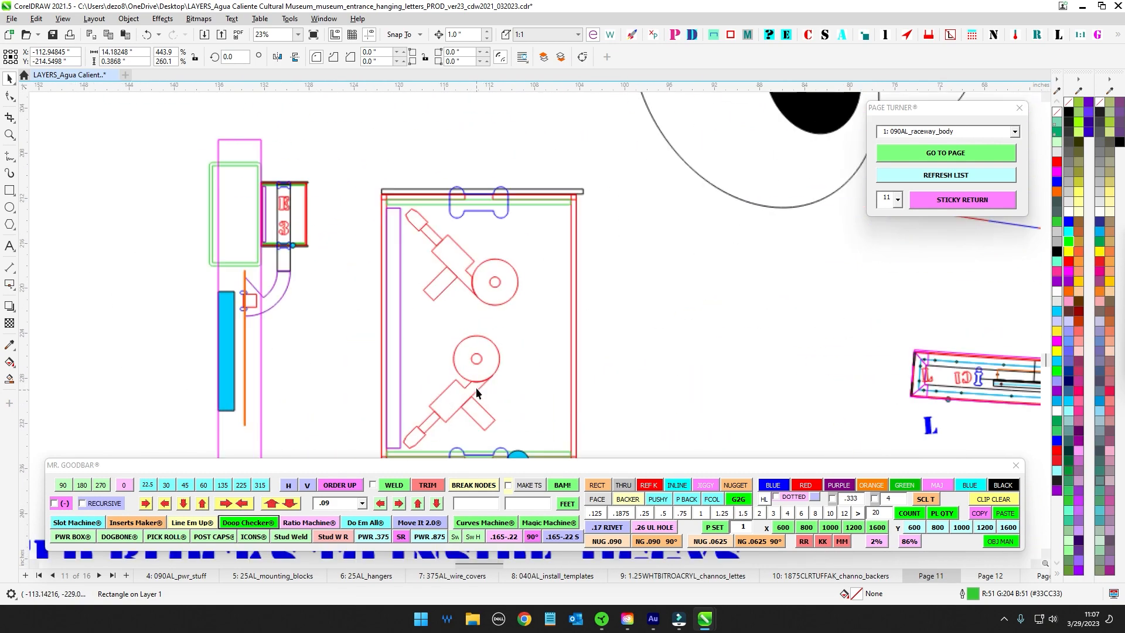
left_click(427, 332)
scroll(385, 334, "up", 2)
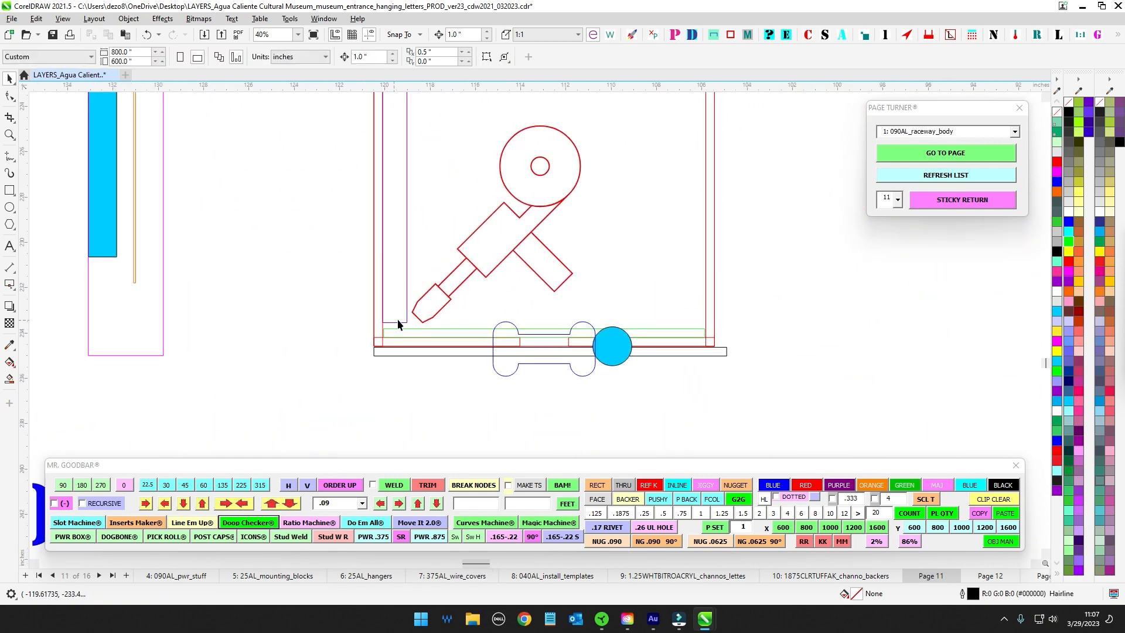
scroll(397, 323, "down", 4)
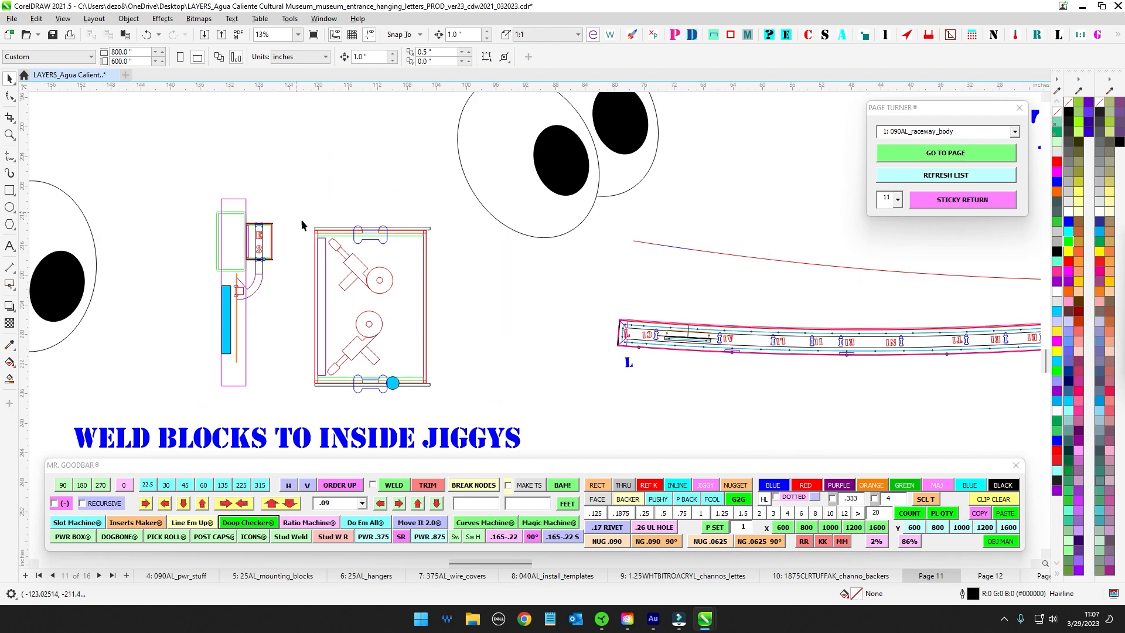
left_click_drag(302, 224, 463, 392)
left_click(465, 276)
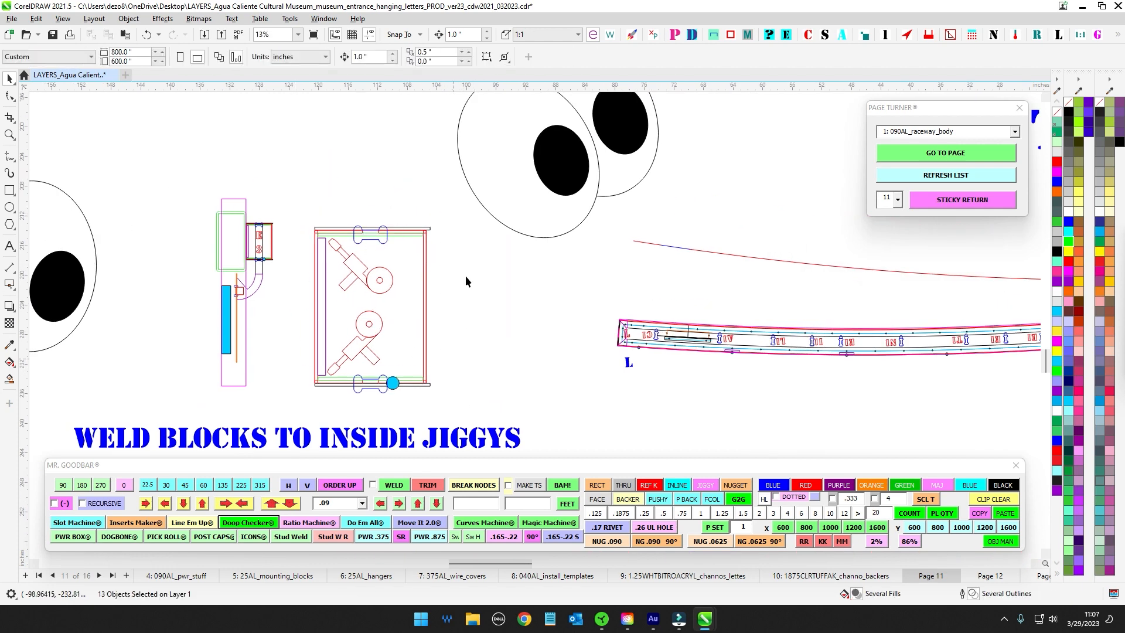
- Compare the mounting blocks on section 3's FRONT part with the side view and enlarged raceway cross-section
scroll(351, 262, "up", 2)
scroll(423, 305, "down", 3)
left_click_drag(427, 328, 336, 426)
left_click_drag(669, 218, 560, 317)
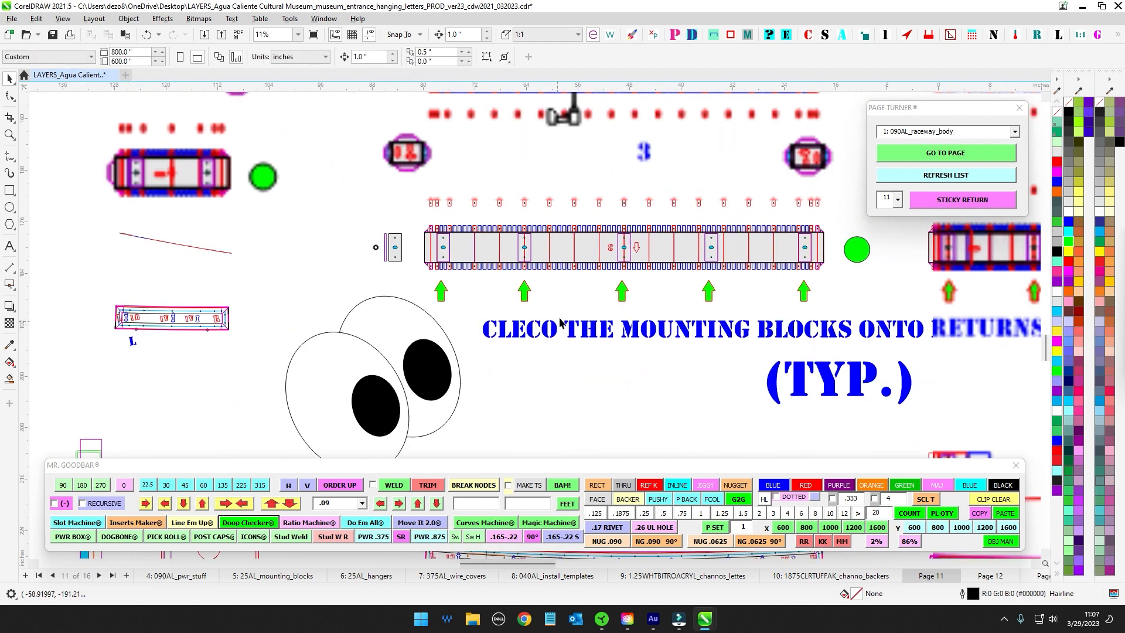
scroll(550, 243, "up", 2)
scroll(516, 255, "down", 2)
left_click_drag(527, 269, 661, 168)
scroll(489, 201, "down", 1)
scroll(417, 314, "up", 2)
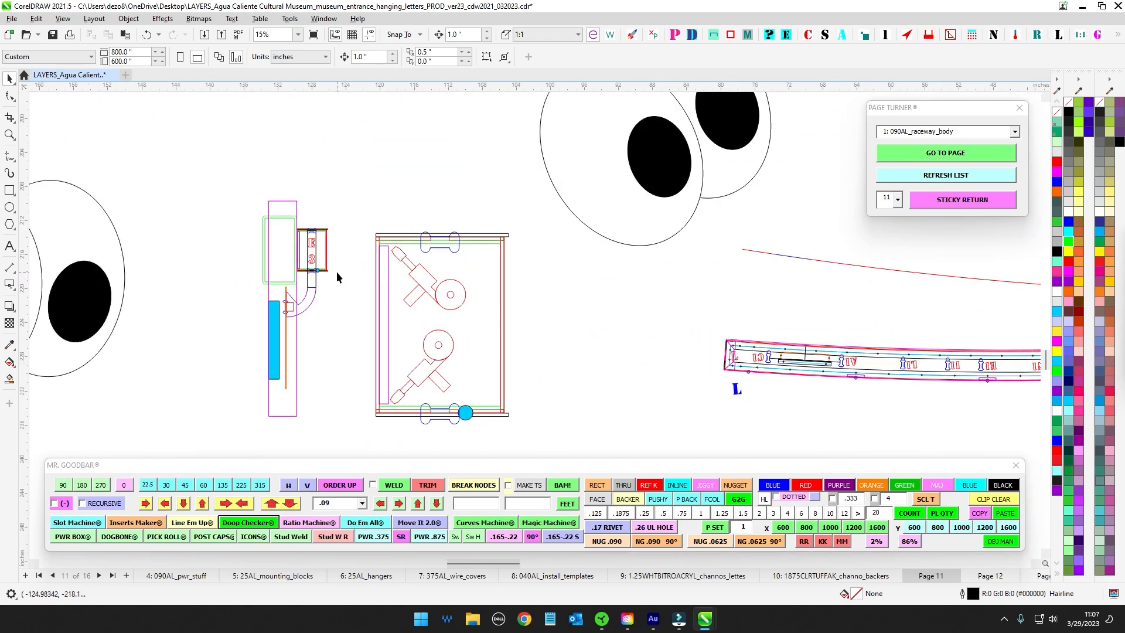
scroll(396, 246, "up", 1)
scroll(392, 256, "down", 5)
- Inspect the arrow-marked mounting block positions on the FRONT parts of raceway sections 3 and 4
left_click_drag(579, 185, 366, 291)
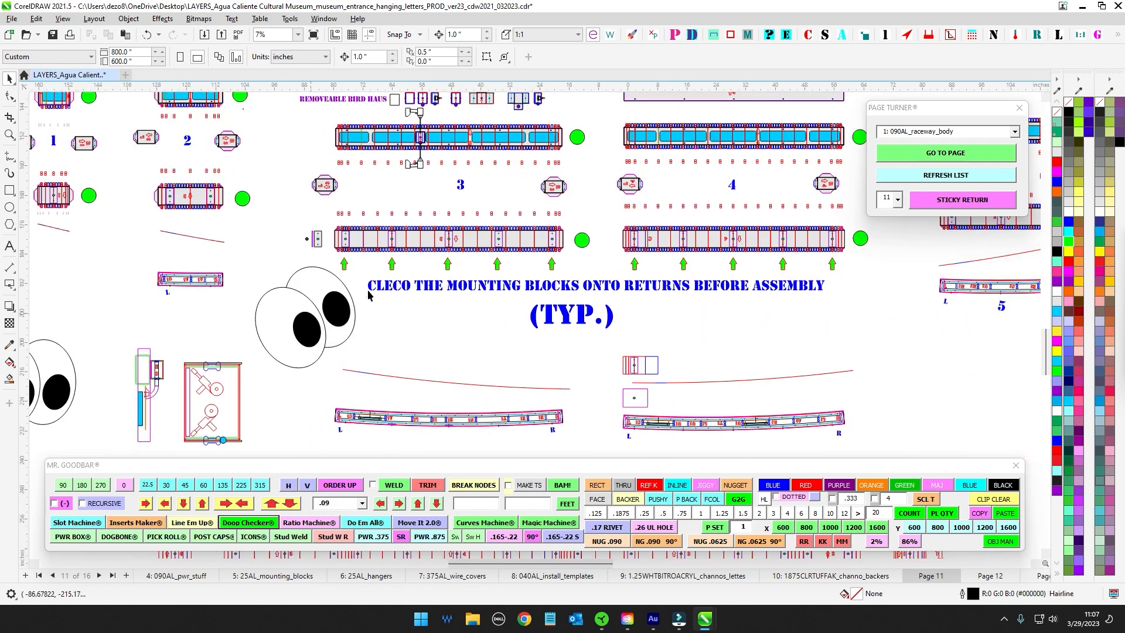
scroll(340, 239, "up", 2)
scroll(330, 240, "up", 1)
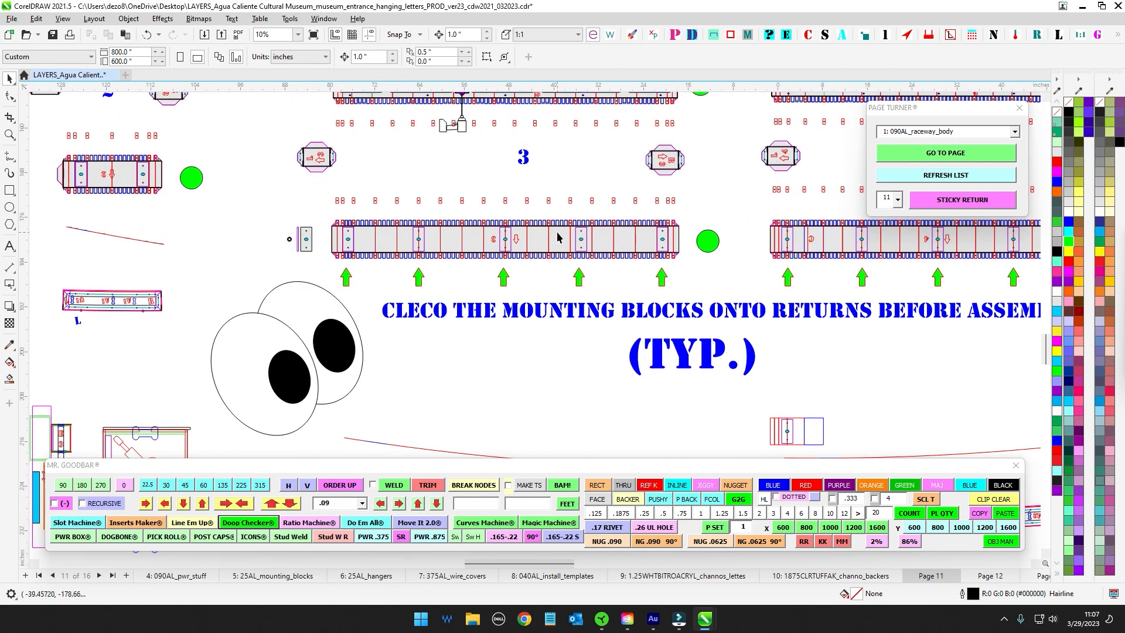
left_click_drag(679, 230, 354, 247)
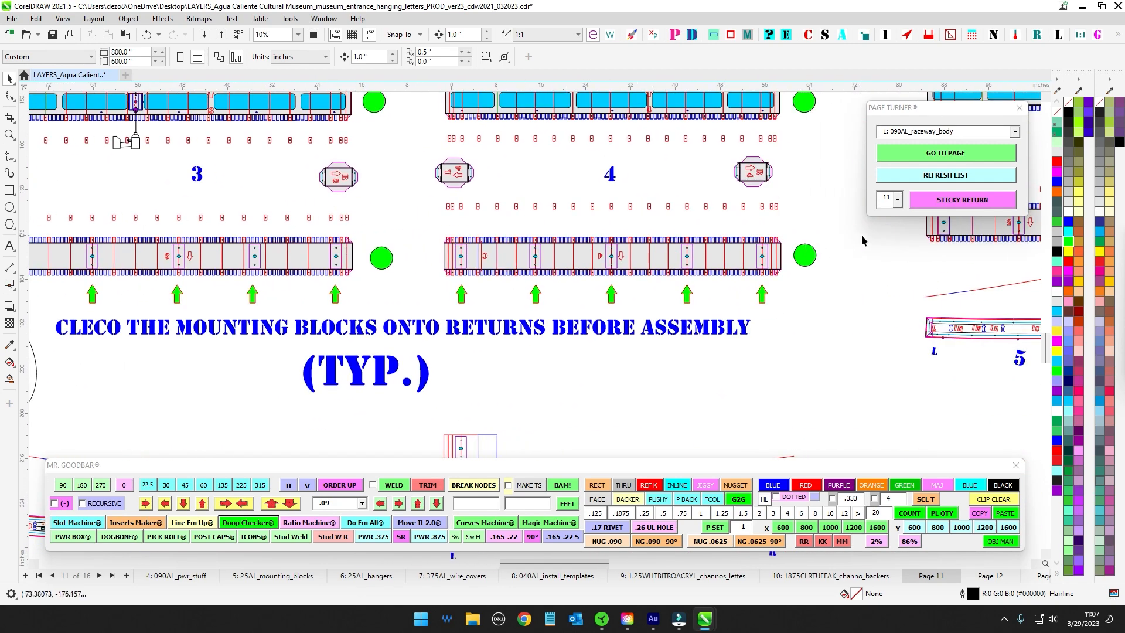
- Select the two parts on the left side of the enlarged raceway cross-section and nudge them right and back left
scroll(859, 236, "down", 5)
scroll(334, 353, "up", 6)
left_click_drag(285, 326, 341, 252)
left_click_drag(332, 232, 409, 403)
key("Right")
key("Left")
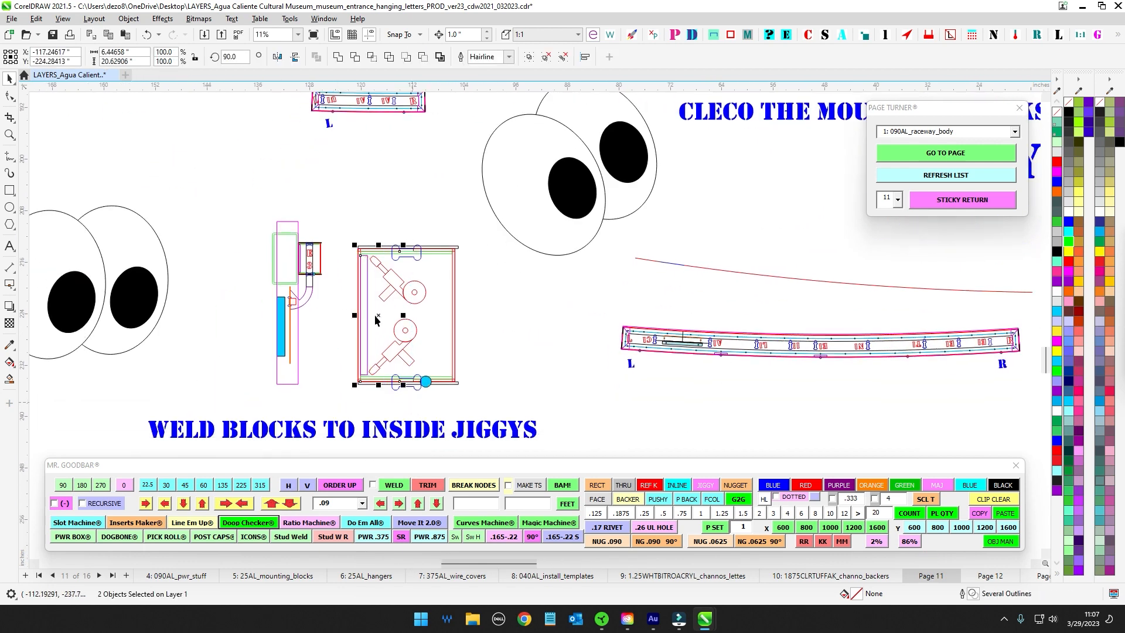
- Clear the selection and examine the two dimensioned hex bolt drawings above the section 3 BACK parts
left_click(312, 222)
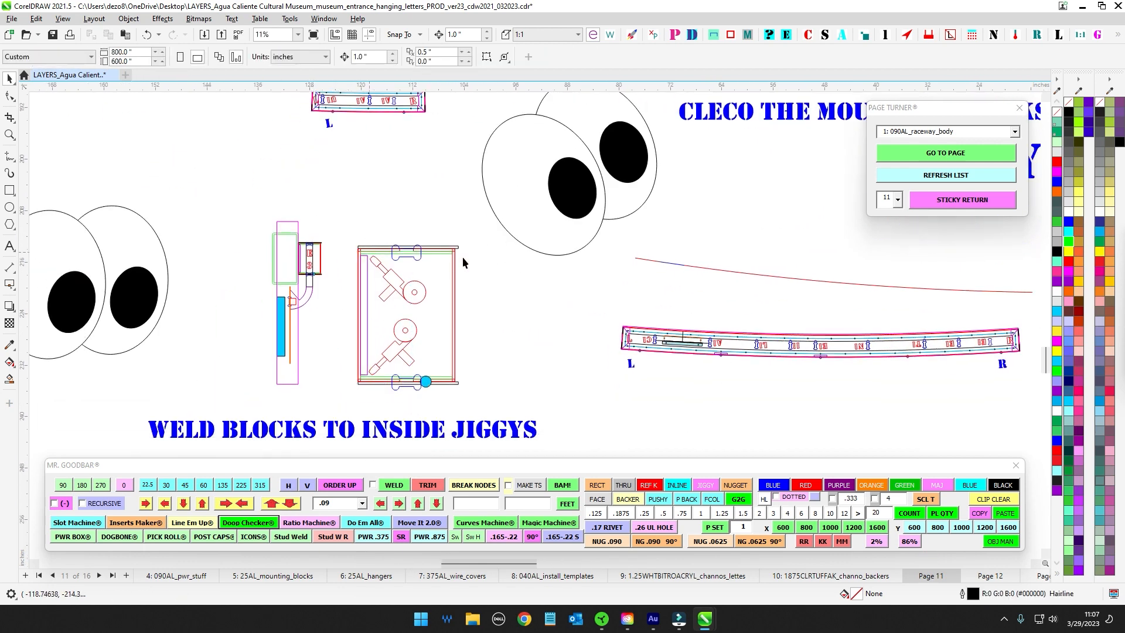
scroll(463, 262, "up", 3)
scroll(428, 350, "down", 3)
scroll(429, 352, "up", 3)
scroll(432, 350, "down", 3)
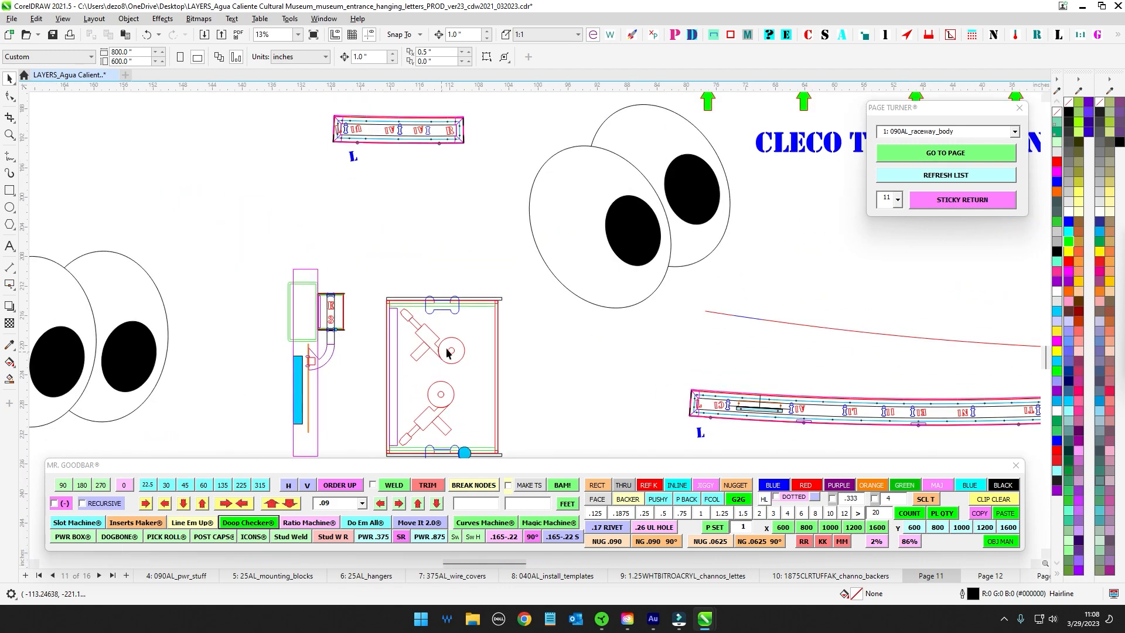
left_click_drag(690, 118, 447, 369)
scroll(447, 370, "down", 2)
left_click_drag(559, 198, 497, 333)
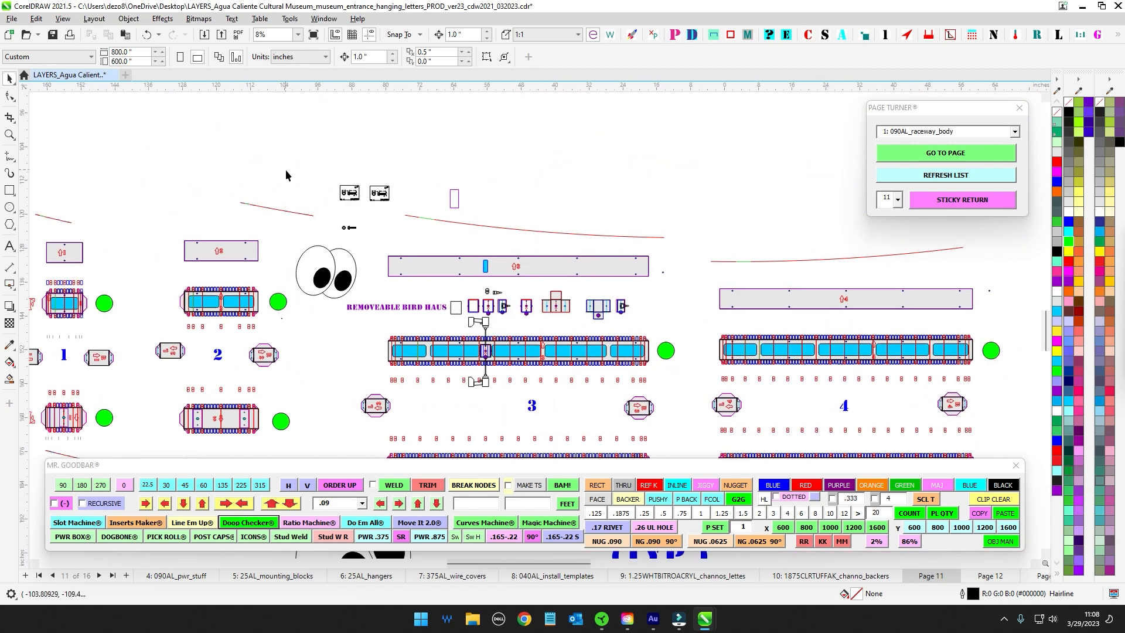
scroll(338, 185, "up", 6)
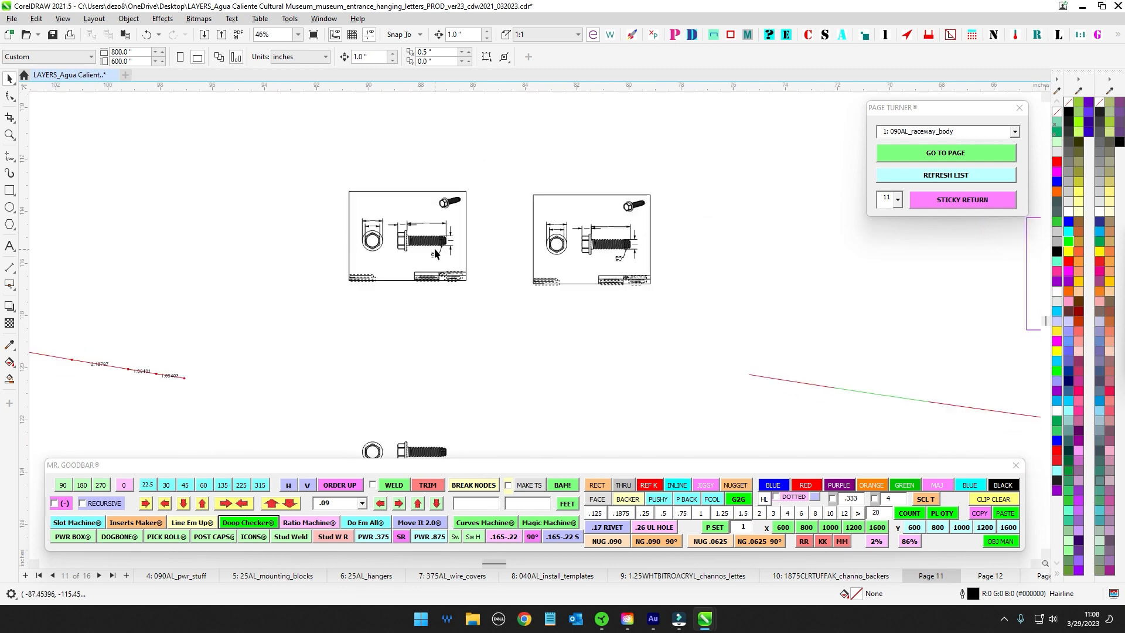
scroll(436, 253, "up", 2)
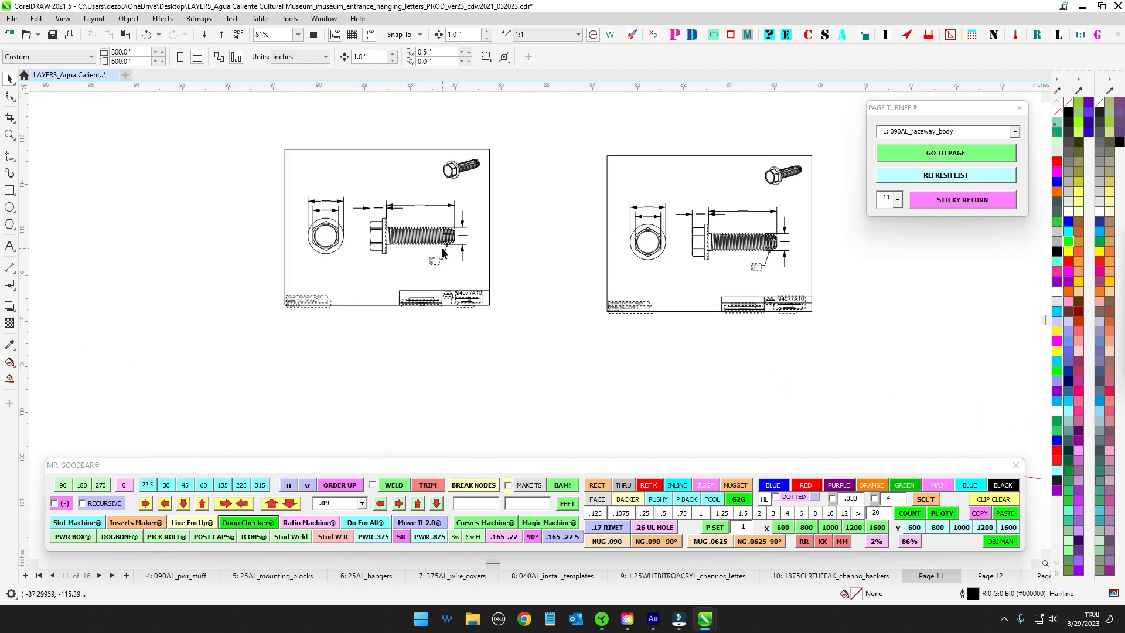
scroll(451, 245, "down", 2)
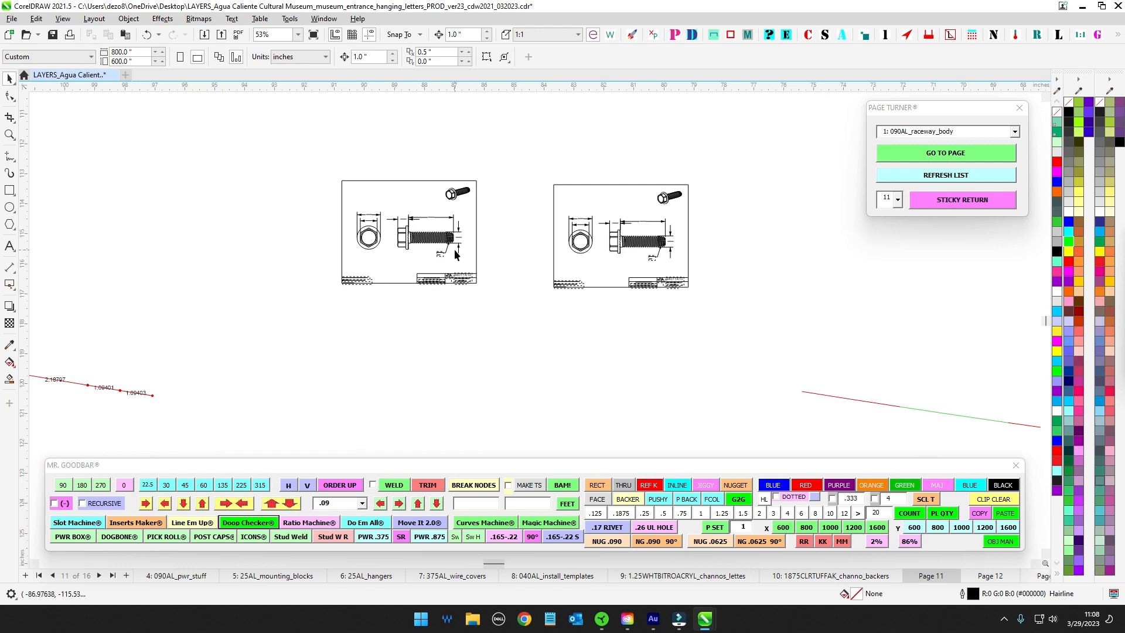
scroll(425, 246, "up", 2)
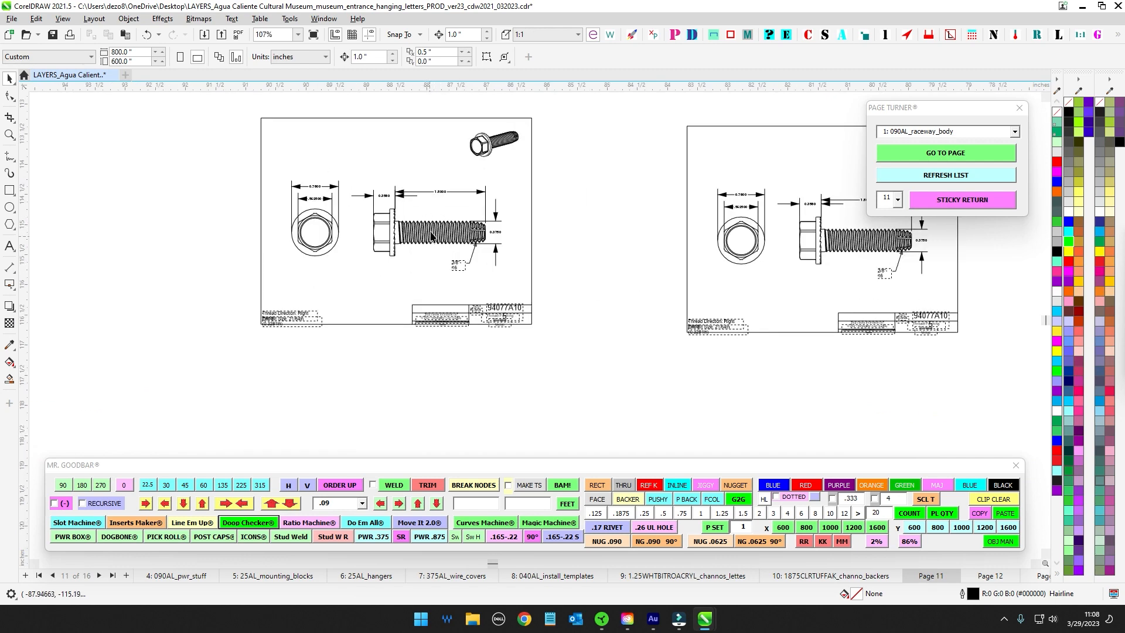
scroll(421, 244, "down", 4)
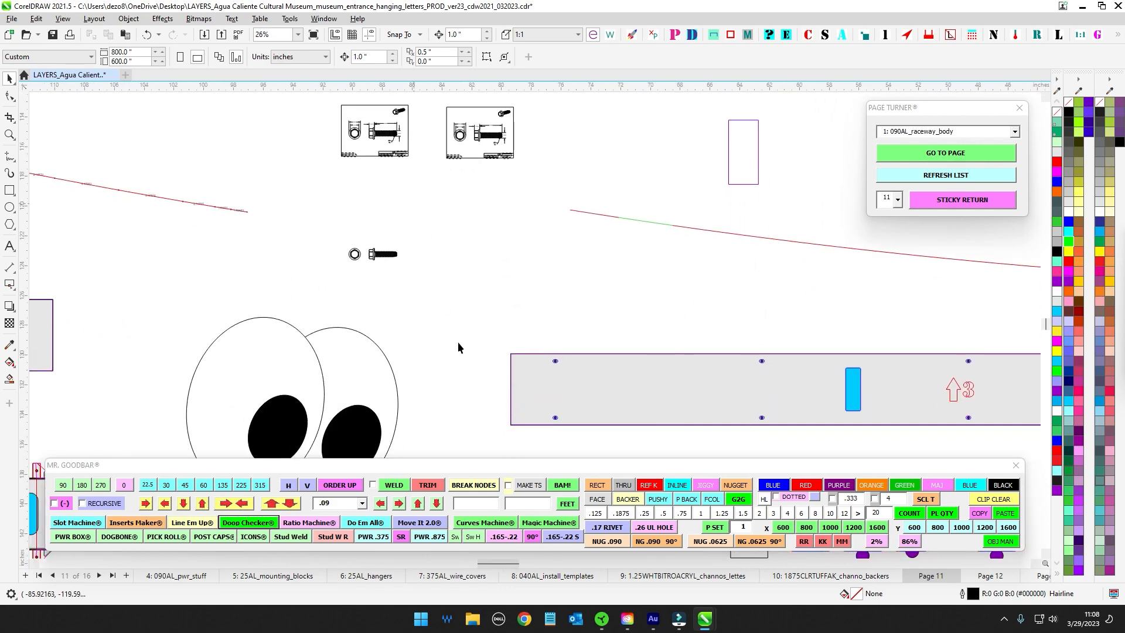
- Examine the mounting block holes and slots on section 3's FRONT part
scroll(400, 242, "down", 5)
scroll(435, 264, "up", 2)
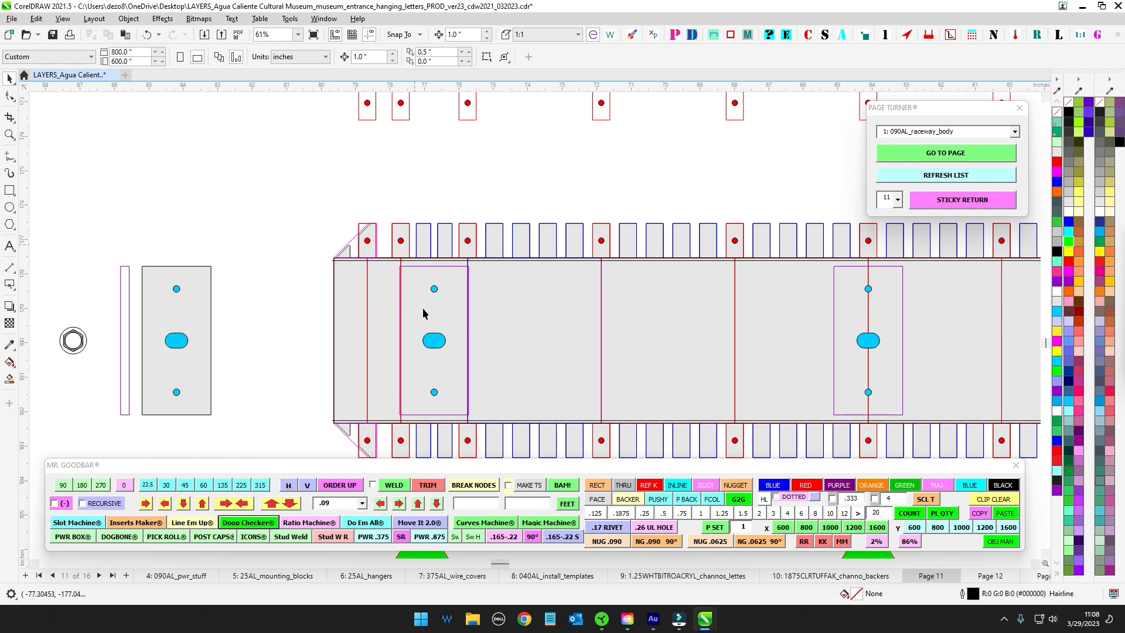
scroll(432, 304, "down", 2)
scroll(449, 305, "down", 2)
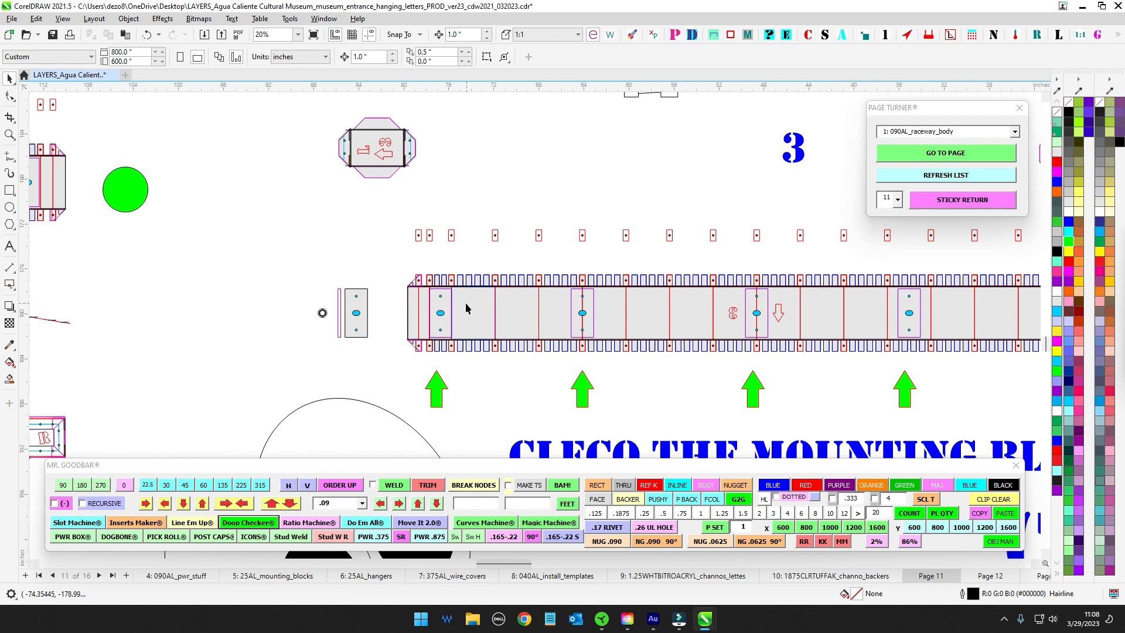
scroll(465, 303, "up", 2)
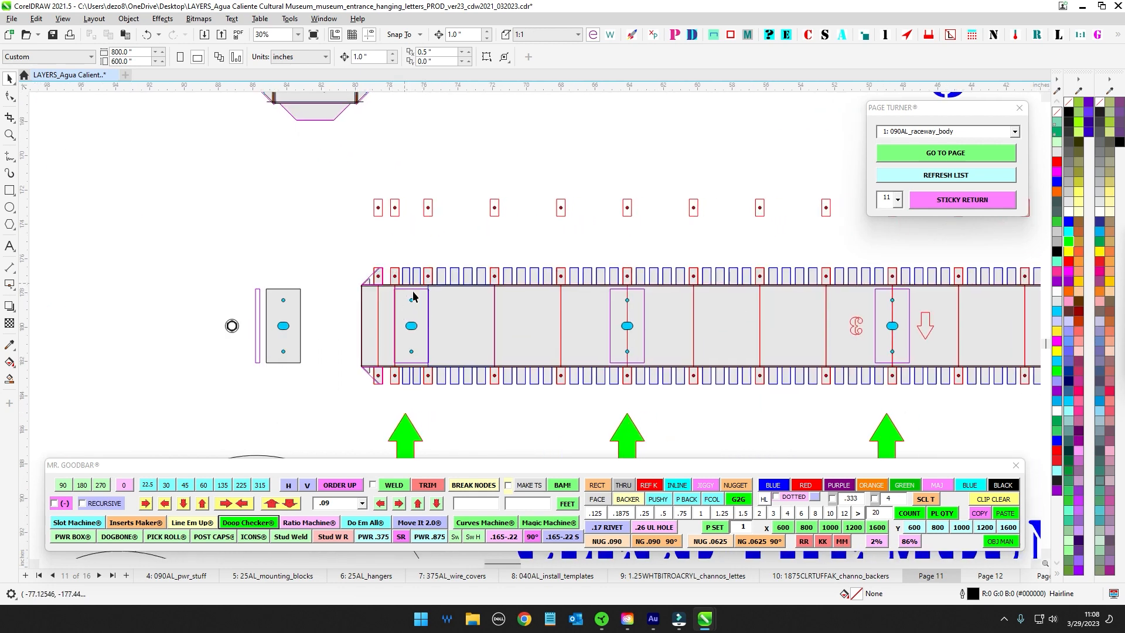
scroll(412, 300, "down", 4)
- Compare the small raceway side view with the upper and lower corners of the enlarged cross-section
left_click_drag(270, 392, 577, 177)
scroll(412, 343, "up", 4)
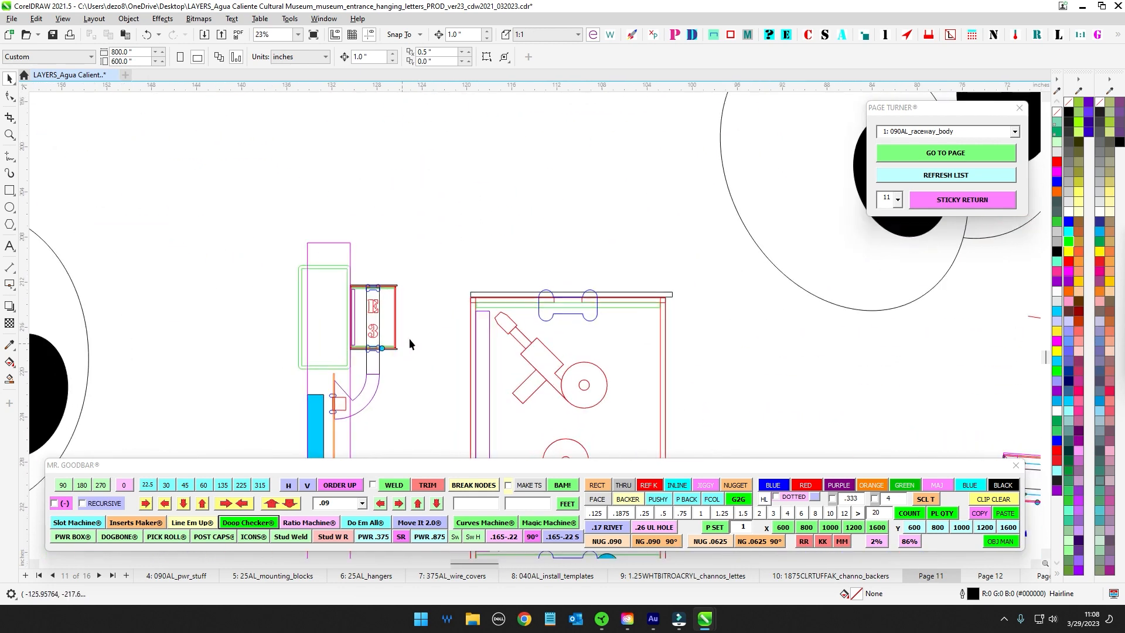
scroll(494, 312, "down", 5)
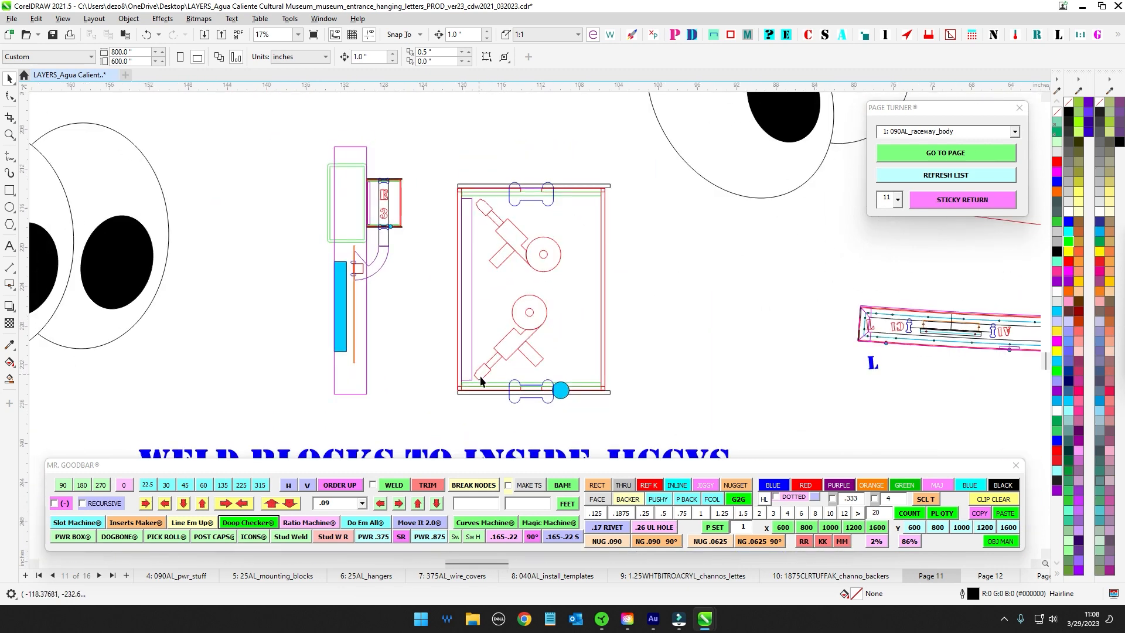
scroll(474, 299, "up", 3)
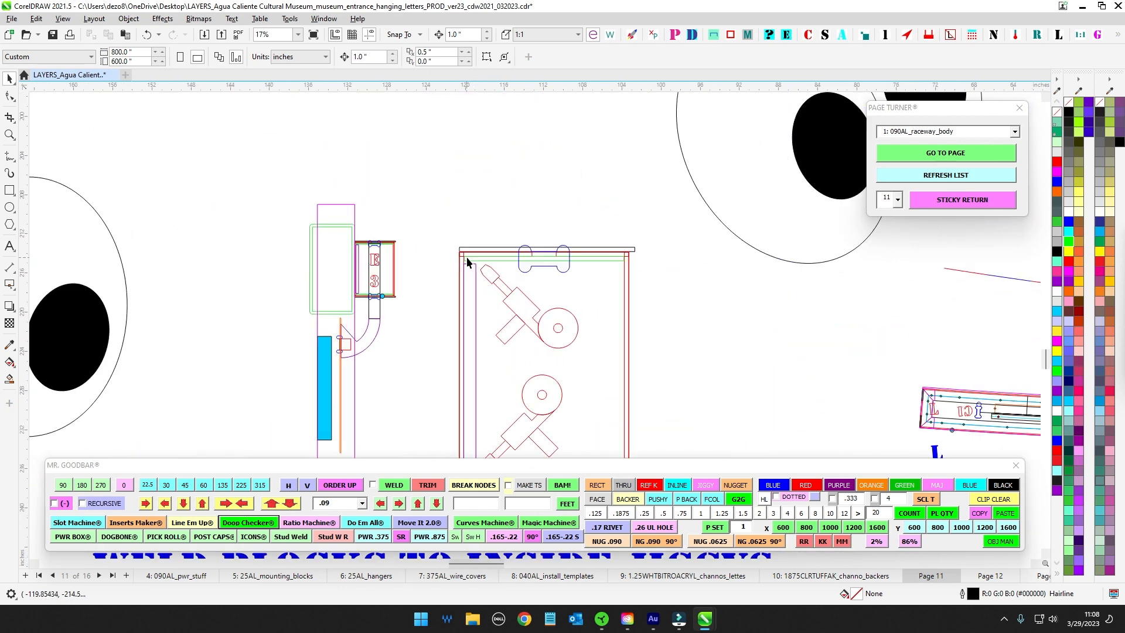
- Move the horizontal plates above and below the enlarged raceway cross-section outward, away from the box
scroll(448, 233, "down", 2)
left_click_drag(610, 246, 605, 249)
key("Up")
left_click_drag(591, 327, 582, 252)
left_click(561, 329)
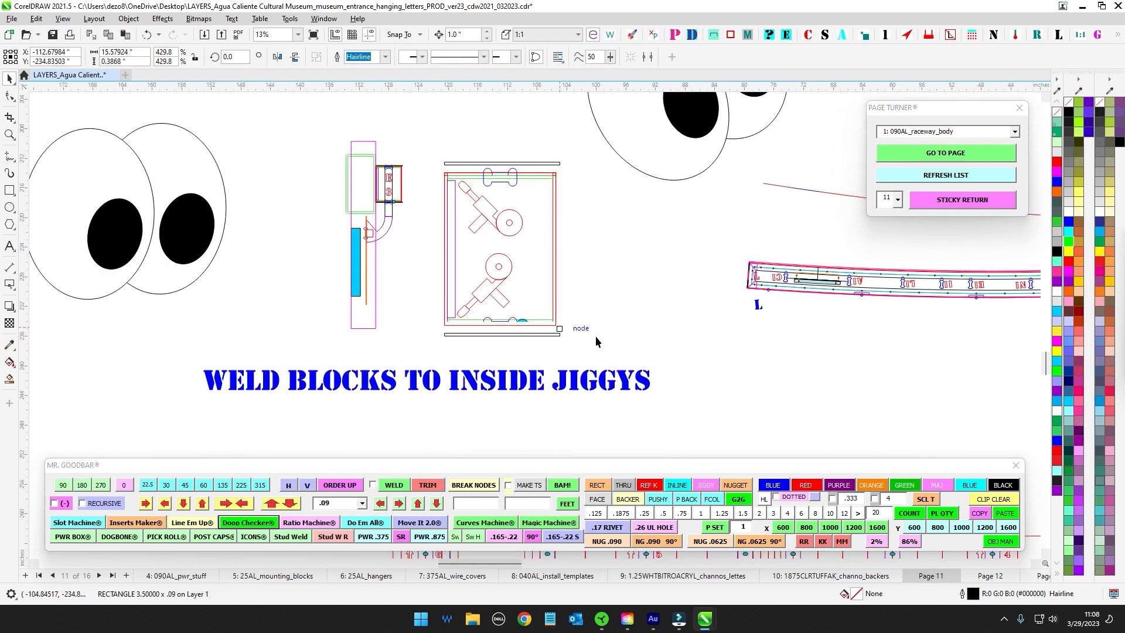
- Inspect the mounting block shapes and hole labels along sections 2 and 3 of the green BTM strip
scroll(609, 305, "down", 3)
left_click_drag(508, 317, 430, 383)
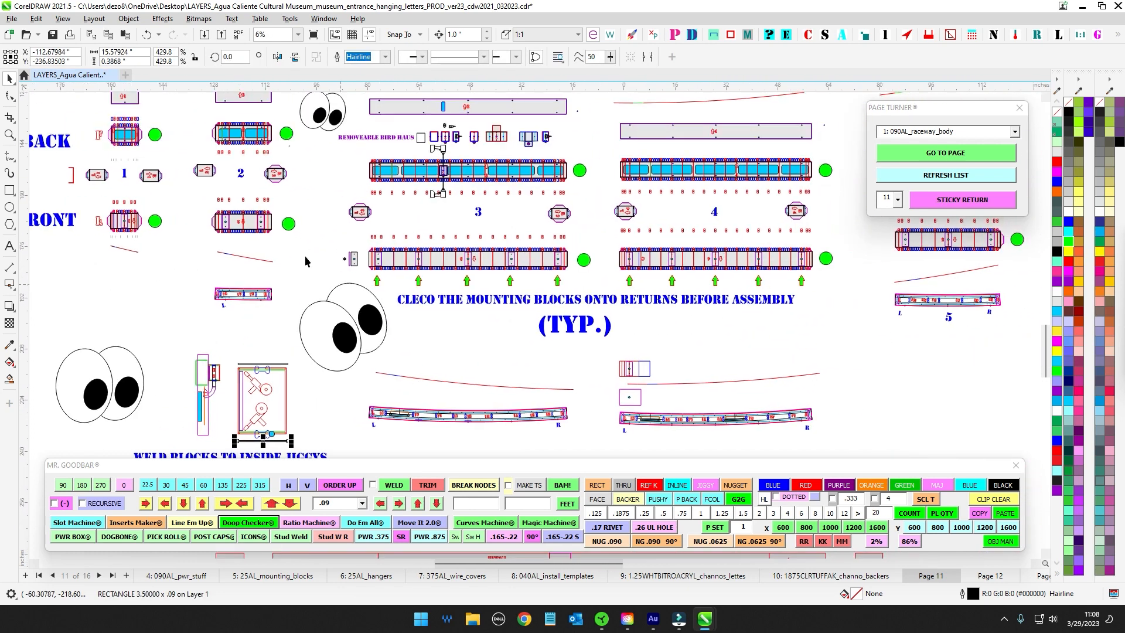
scroll(485, 192, "down", 2)
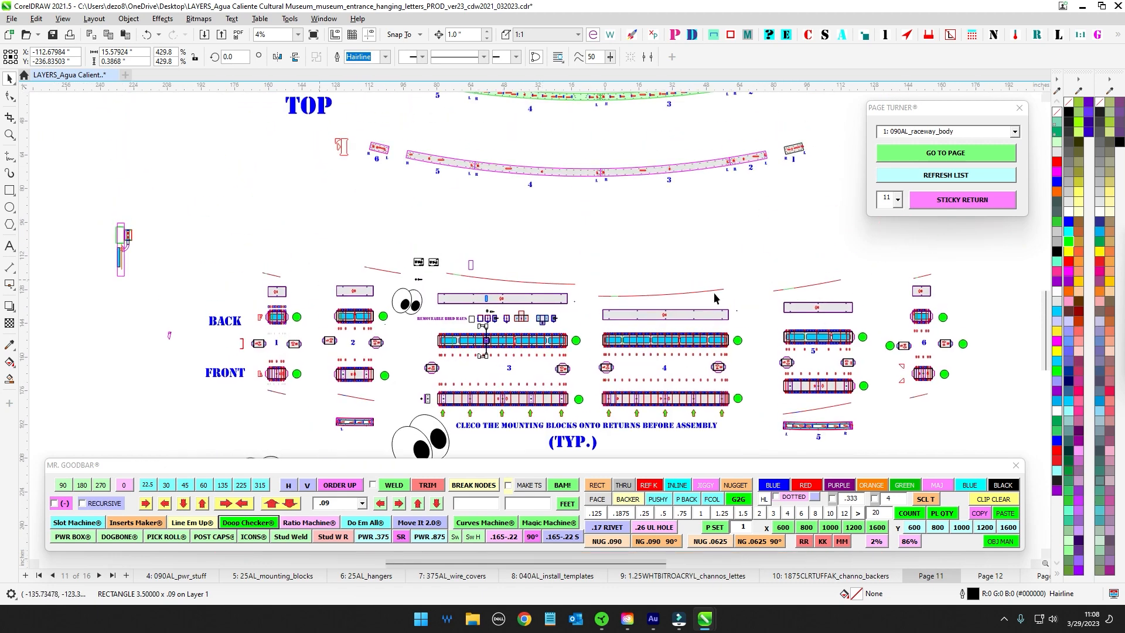
left_click_drag(583, 236, 575, 340)
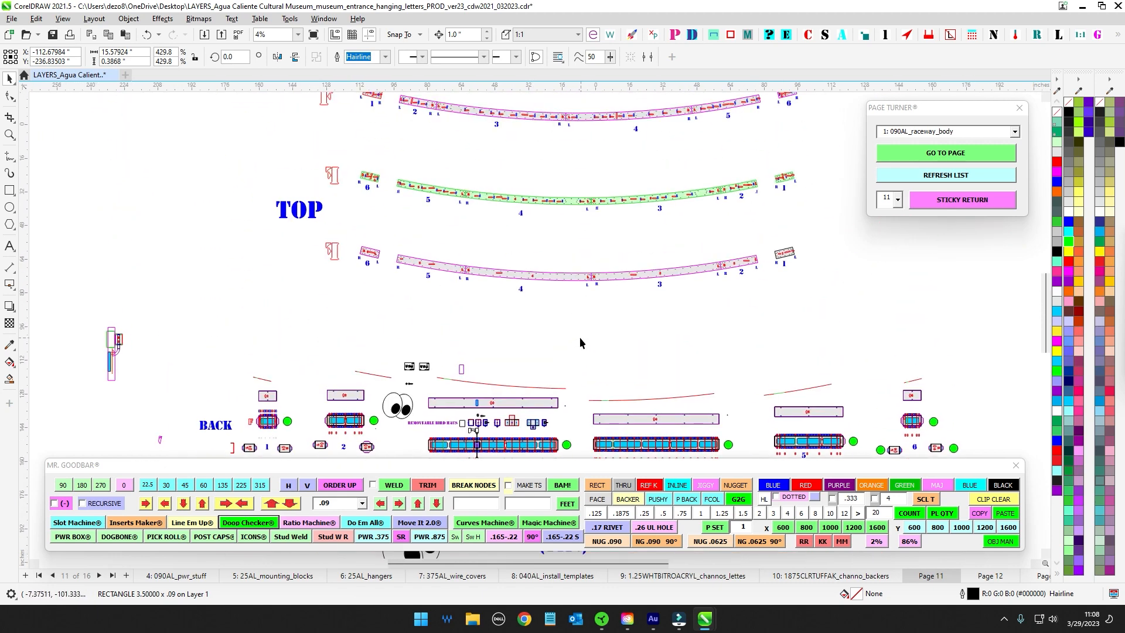
left_click_drag(473, 195, 476, 369)
scroll(424, 197, "up", 5)
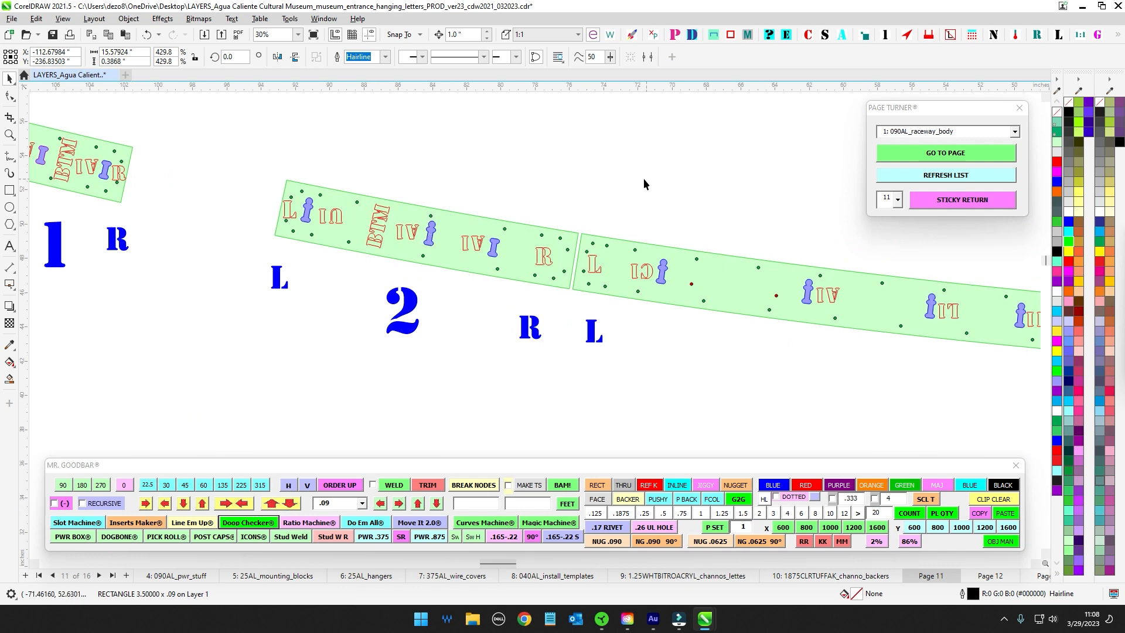
left_click_drag(645, 179, 522, 179)
left_click_drag(707, 289, 451, 235)
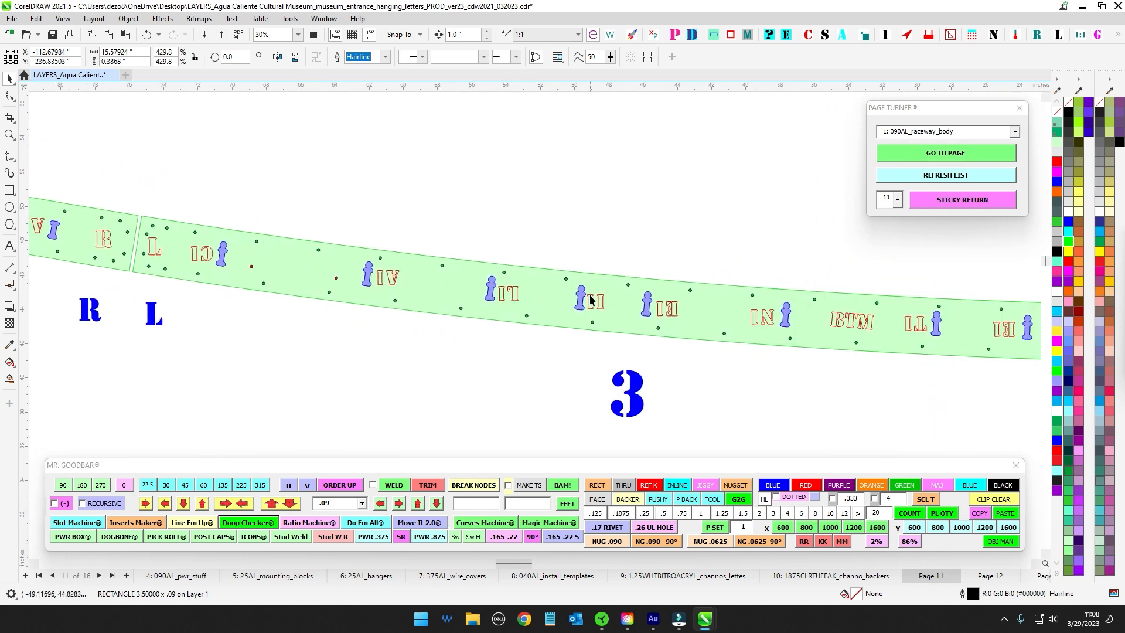
left_click_drag(627, 314, 355, 299)
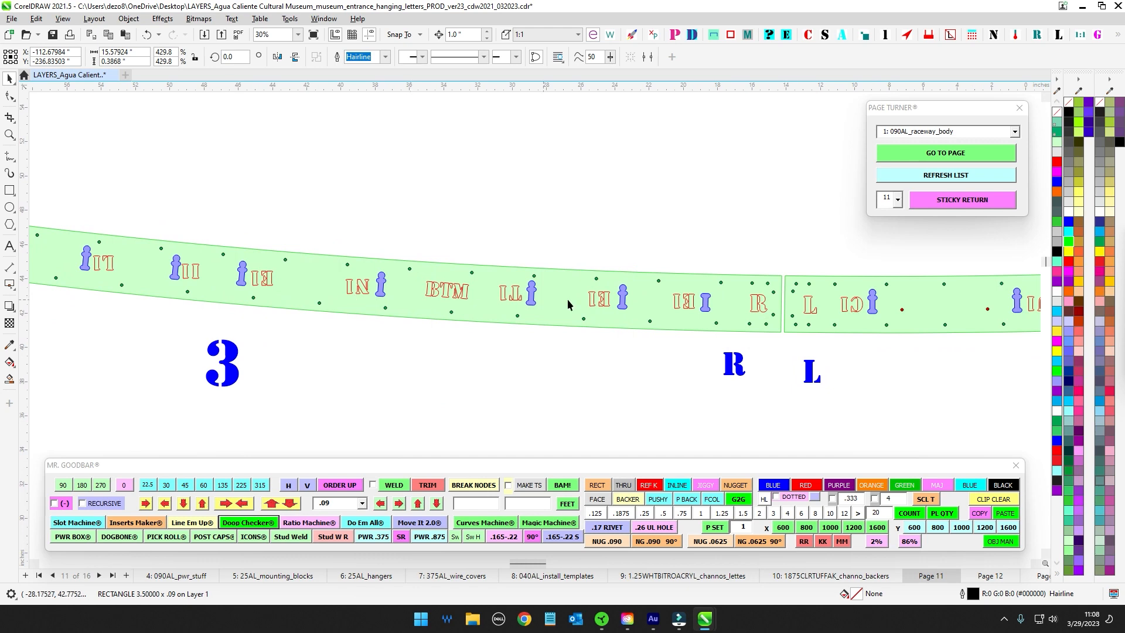
- Inspect the labels and hole positions along sections 4, 5 and 6 of the green BTM strip
scroll(787, 303, "down", 1)
left_click_drag(780, 308, 312, 291)
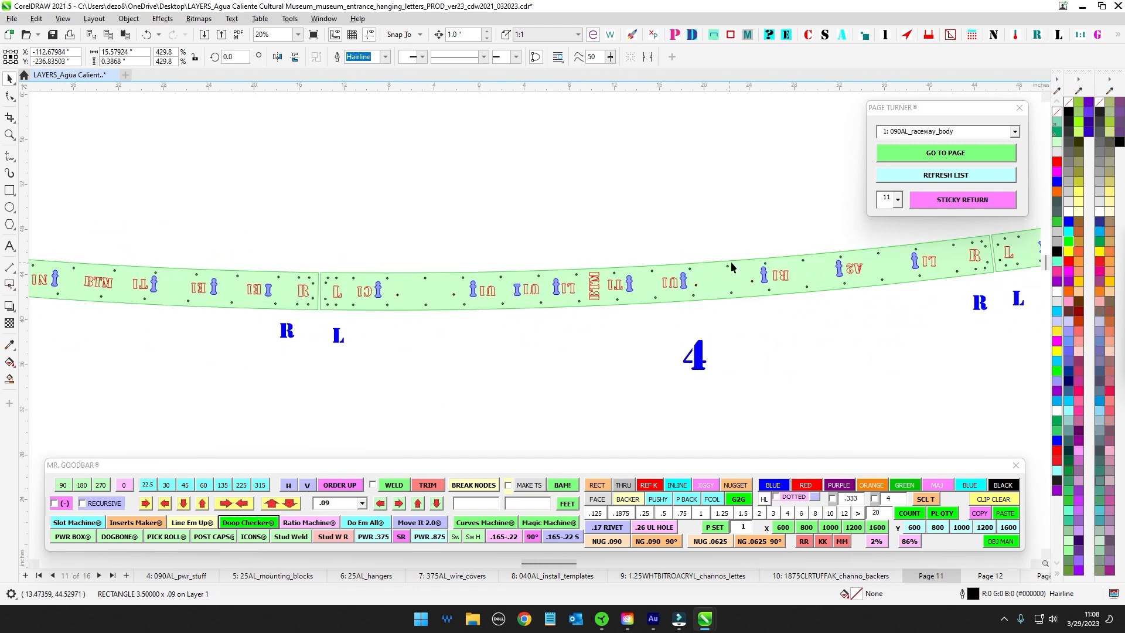
left_click_drag(730, 262, 336, 293)
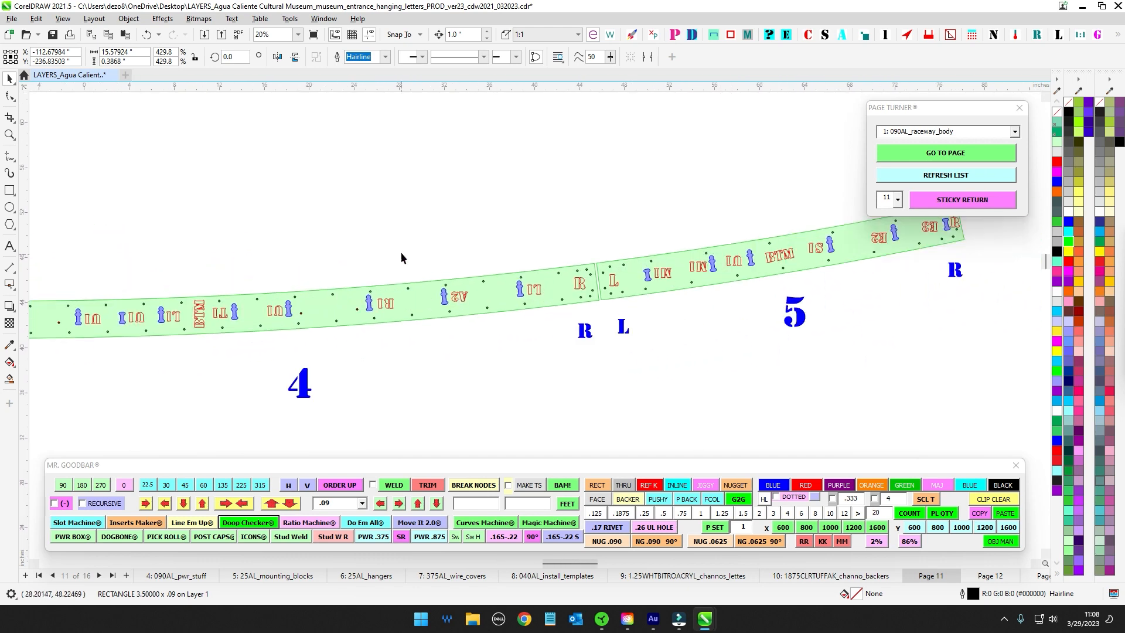
left_click_drag(401, 252, 496, 259)
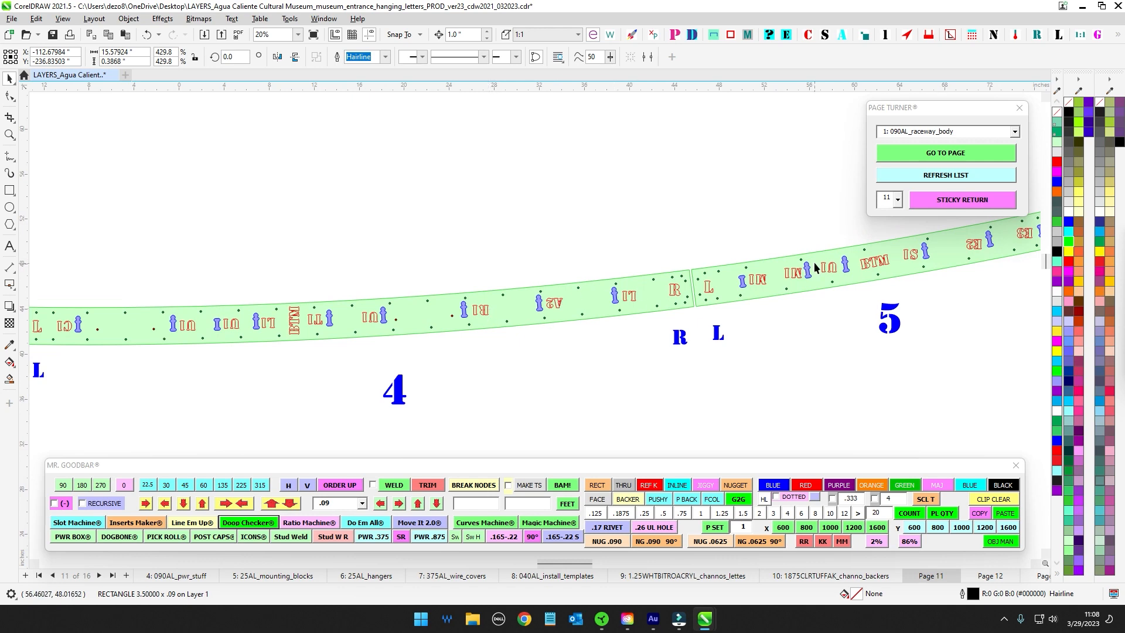
left_click_drag(814, 267, 453, 273)
scroll(675, 219, "down", 5)
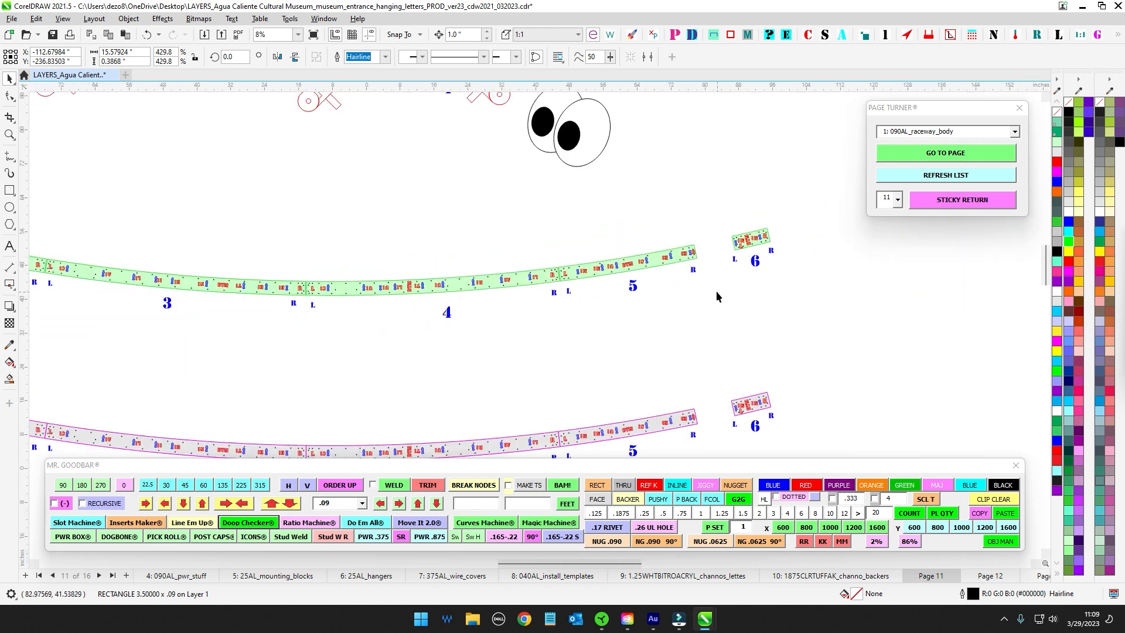
- Examine where the weld gun symbol points on section 3 of the assembled green raceway, and clear the selection
scroll(730, 243, "down", 1)
left_click_drag(703, 350, 661, 279)
scroll(353, 240, "up", 5)
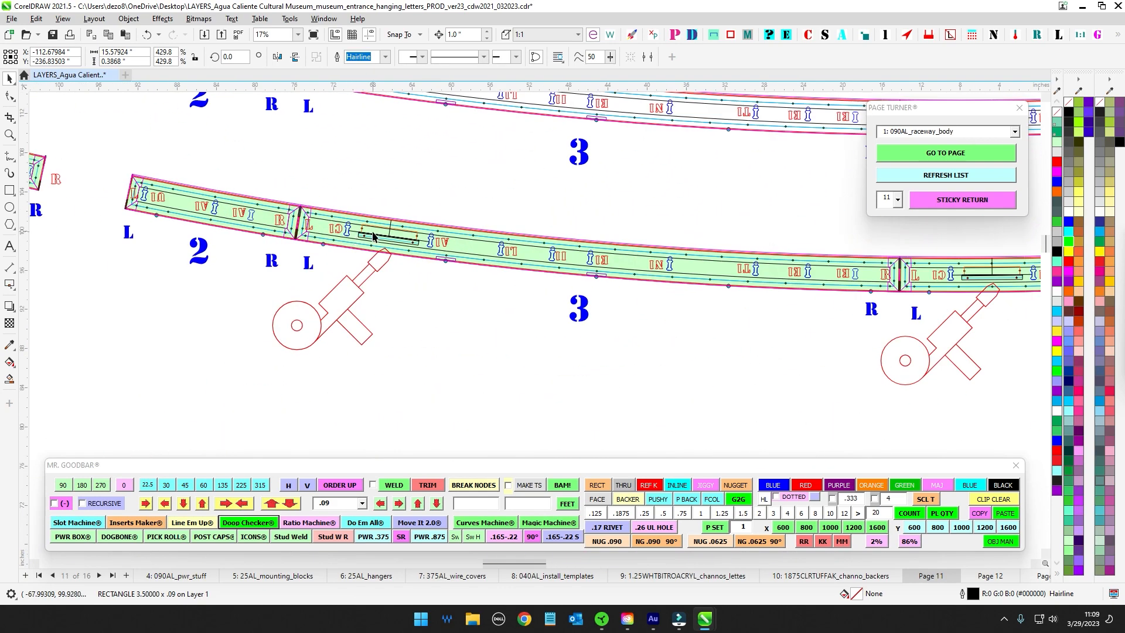
scroll(373, 236, "up", 1)
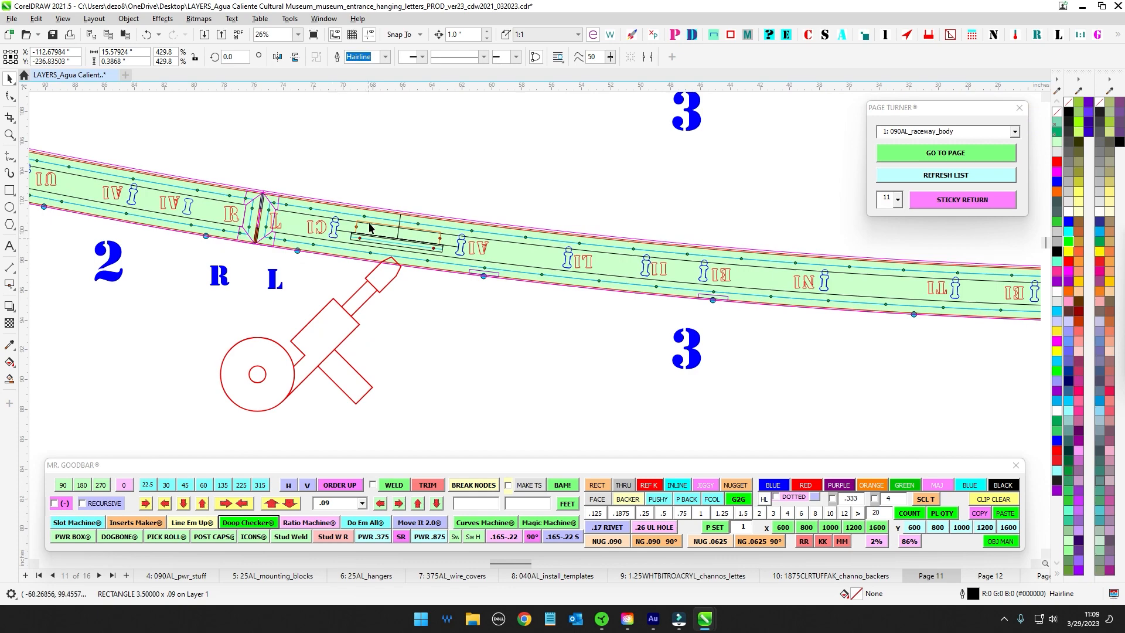
left_click_drag(440, 286, 447, 290)
left_click(444, 293)
scroll(445, 293, "down", 3)
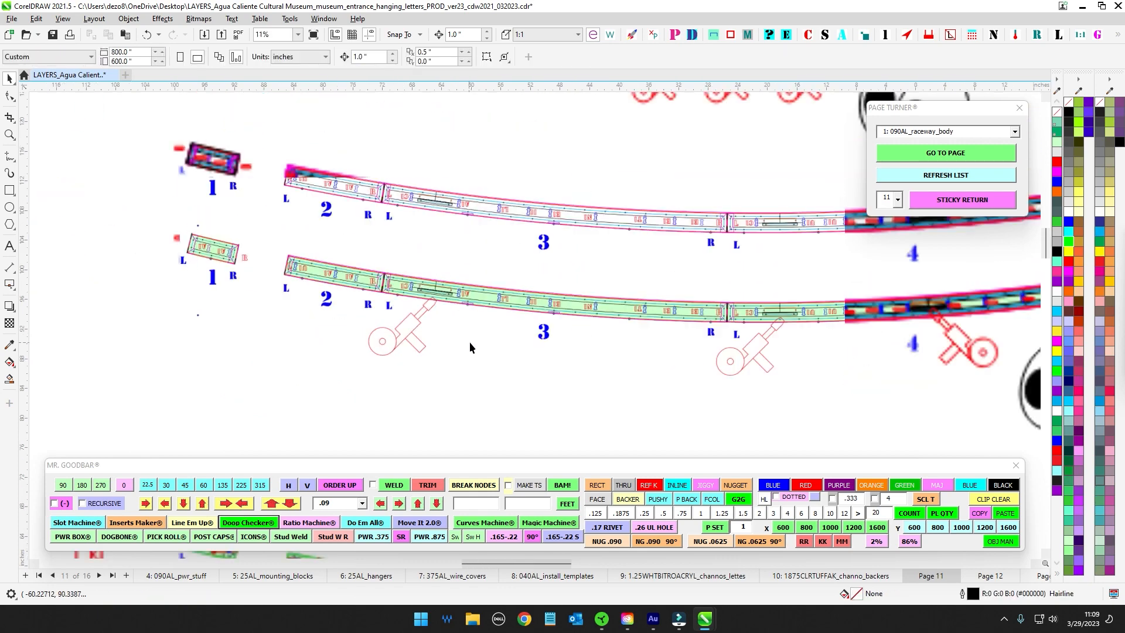
- Return to the BACK and FRONT layout and select the FRONT parts of sections 3 to 5 together
left_click_drag(474, 398, 471, 266)
scroll(472, 267, "down", 1)
left_click_drag(475, 359, 478, 267)
scroll(479, 293, "down", 1)
left_click_drag(481, 404, 498, 202)
scroll(495, 346, "down", 1)
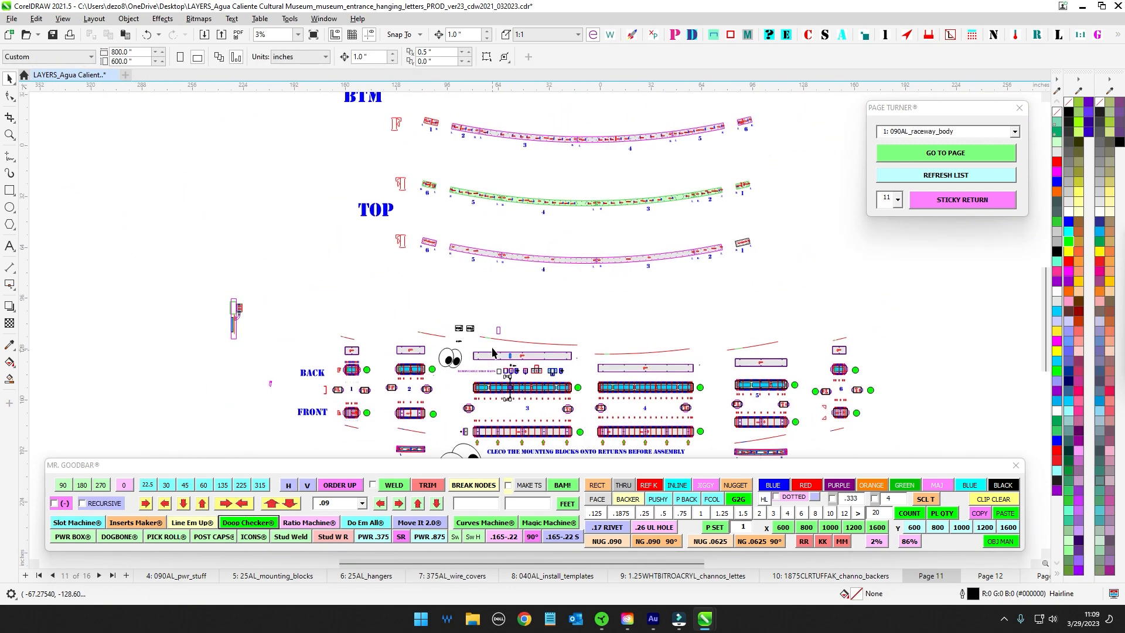
scroll(505, 381, "up", 1)
left_click_drag(505, 382, 526, 275)
left_click_drag(456, 270, 695, 295)
scroll(695, 295, "up", 1)
left_click_drag(883, 269, 257, 335)
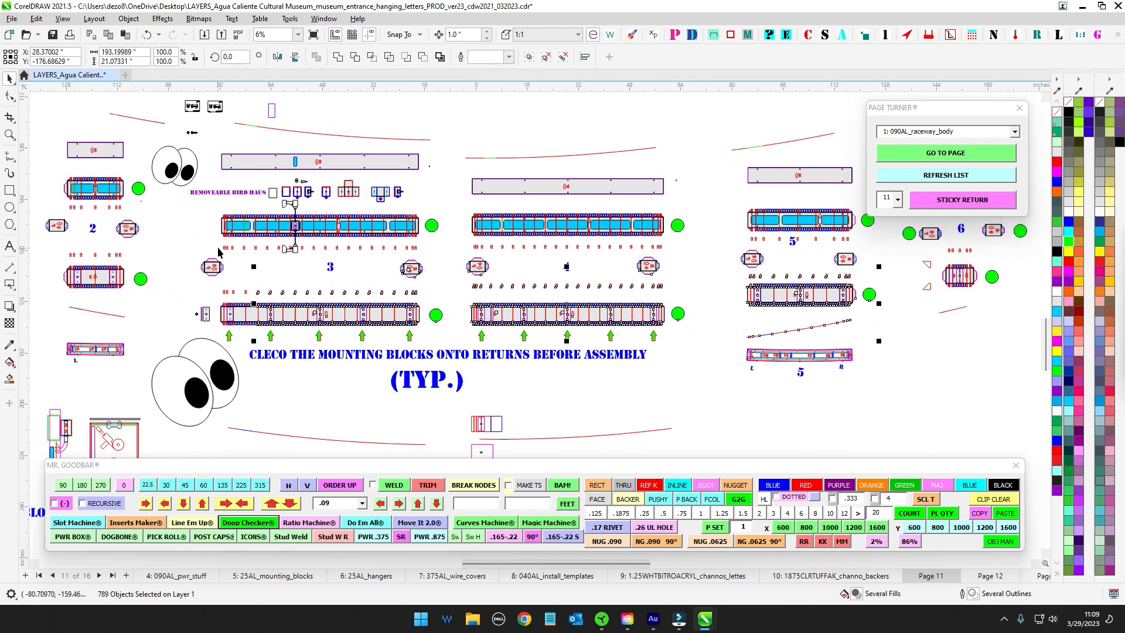
- Inspect the grey BTM strip and select the outline of its section 3
left_click_drag(218, 251, 340, 343)
scroll(341, 347, "down", 1)
left_click_drag(420, 219, 412, 385)
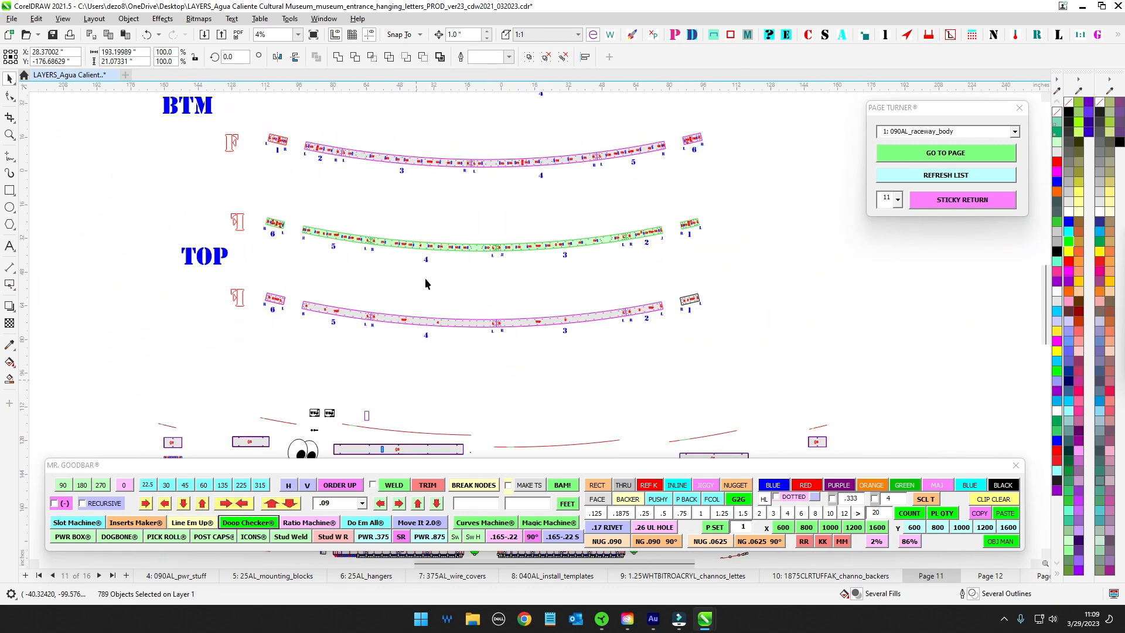
scroll(425, 278, "down", 1)
scroll(395, 210, "up", 2)
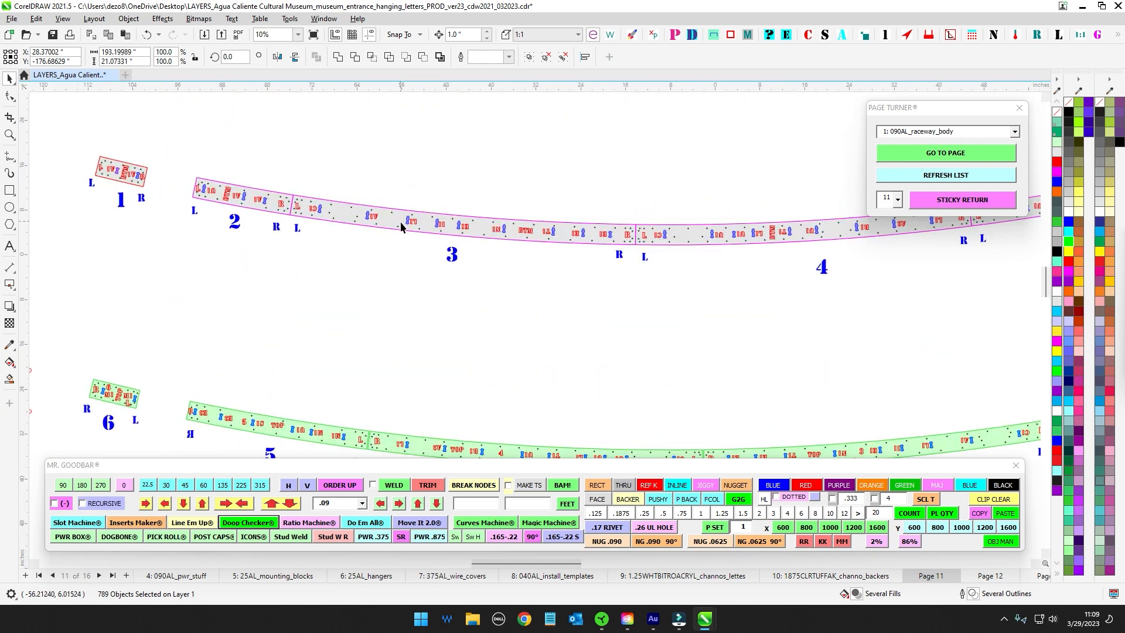
left_click_drag(400, 221, 490, 309)
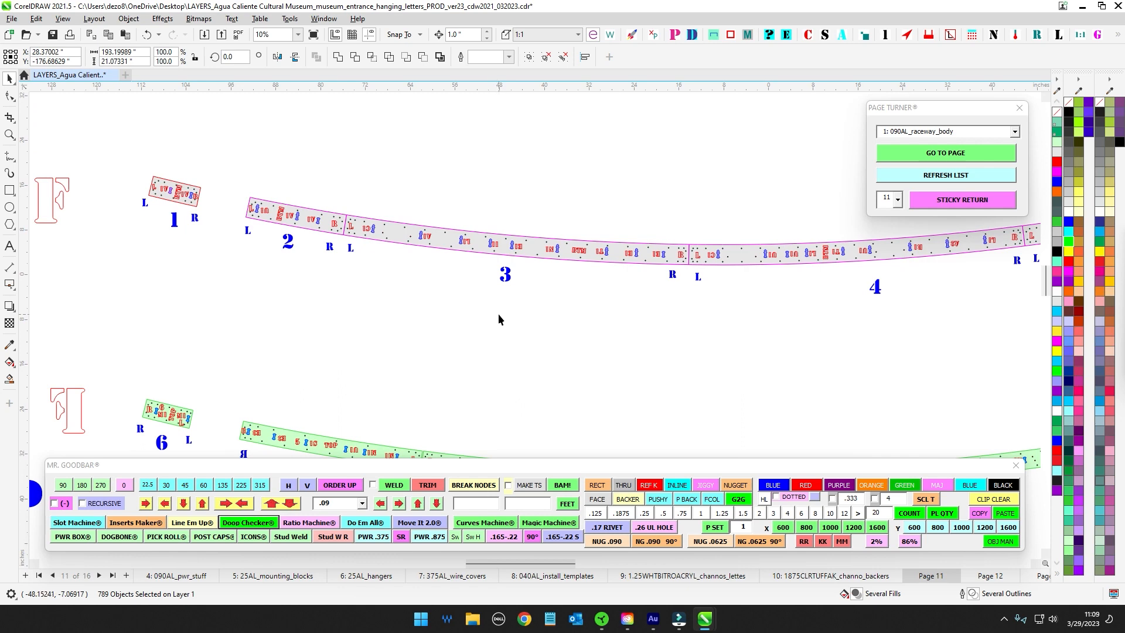
scroll(426, 211, "up", 2)
left_click_drag(424, 210, 469, 227)
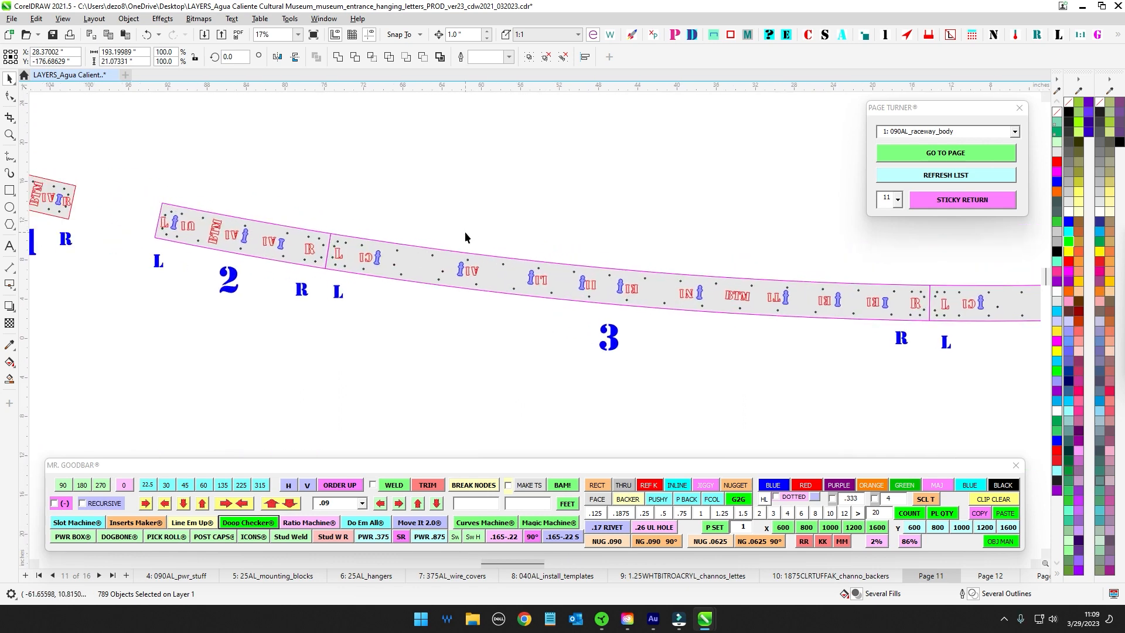
left_click(465, 232)
scroll(445, 270, "down", 3)
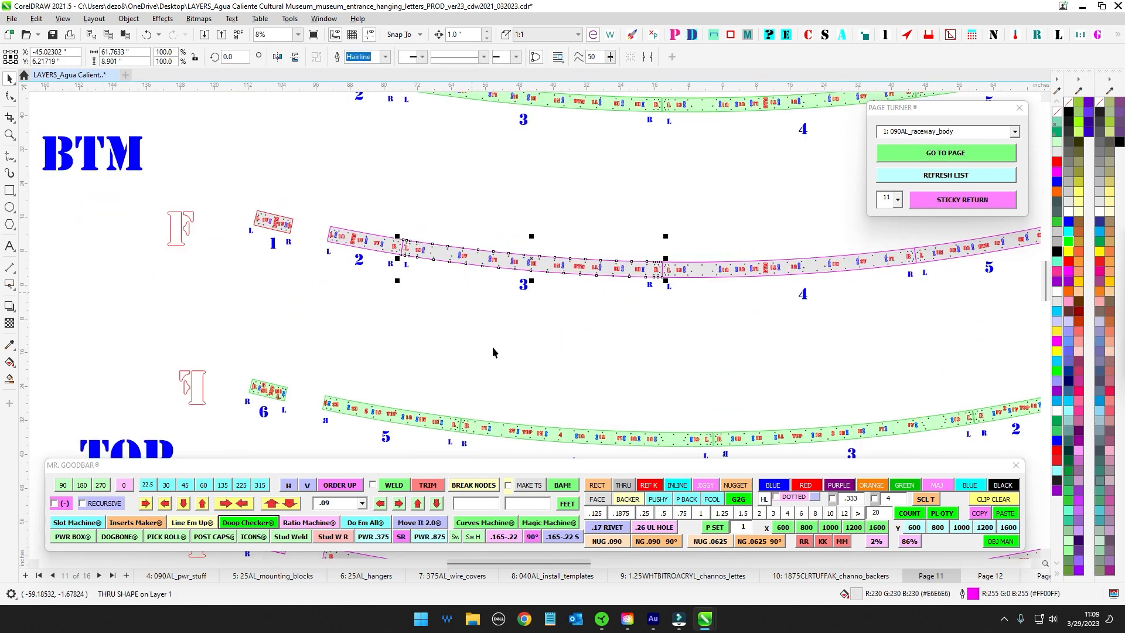
- Inspect the markings along sections 2 and 3 of the grey BTM strip, and return to the BACK and FRONT layout
scroll(521, 363, "down", 1)
scroll(468, 255, "up", 3)
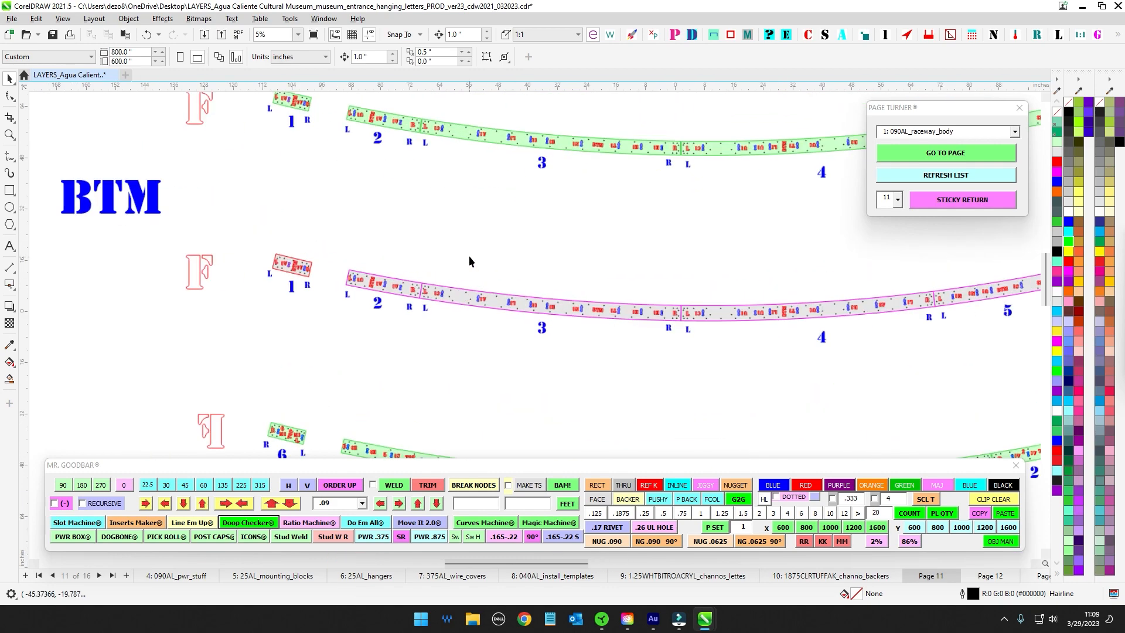
scroll(467, 333, "up", 2)
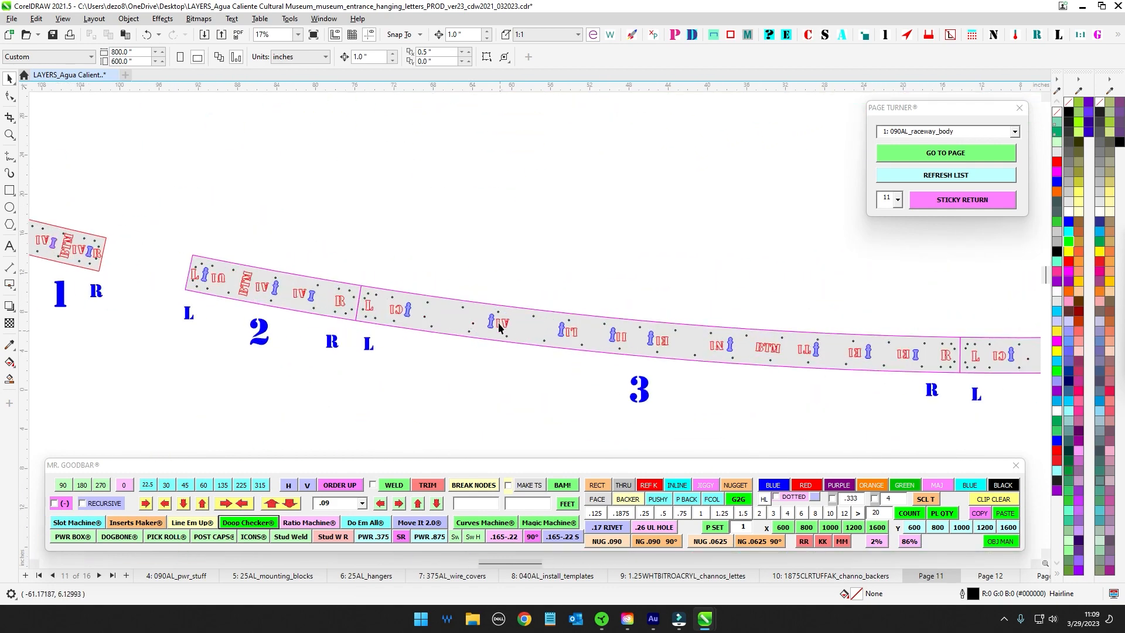
scroll(453, 319, "down", 4)
left_click_drag(491, 393, 435, 308)
scroll(439, 317, "down", 1)
left_click_drag(467, 407, 544, 151)
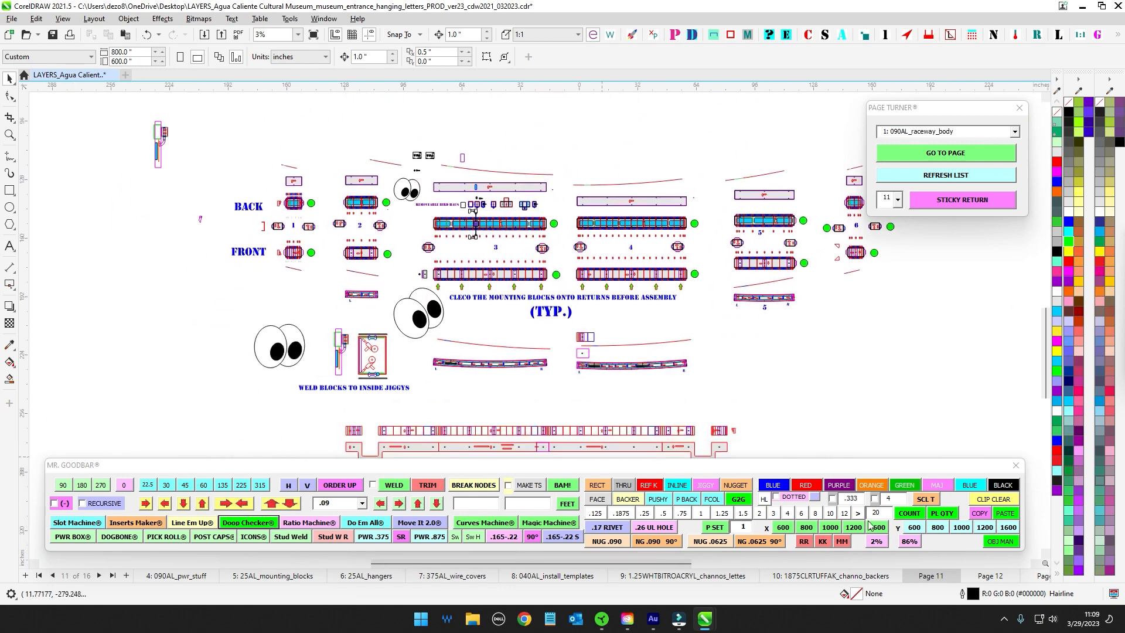
- Open Page 12 and bring the row of grey hooked hangers marked PWR into view
left_click(986, 579)
left_click_drag(314, 220, 646, 276)
scroll(248, 260, "up", 1)
scroll(318, 270, "up", 1)
left_click_drag(319, 271, 692, 290)
scroll(155, 285, "up", 3)
left_click_drag(332, 274, 465, 282)
scroll(208, 276, "up", 1)
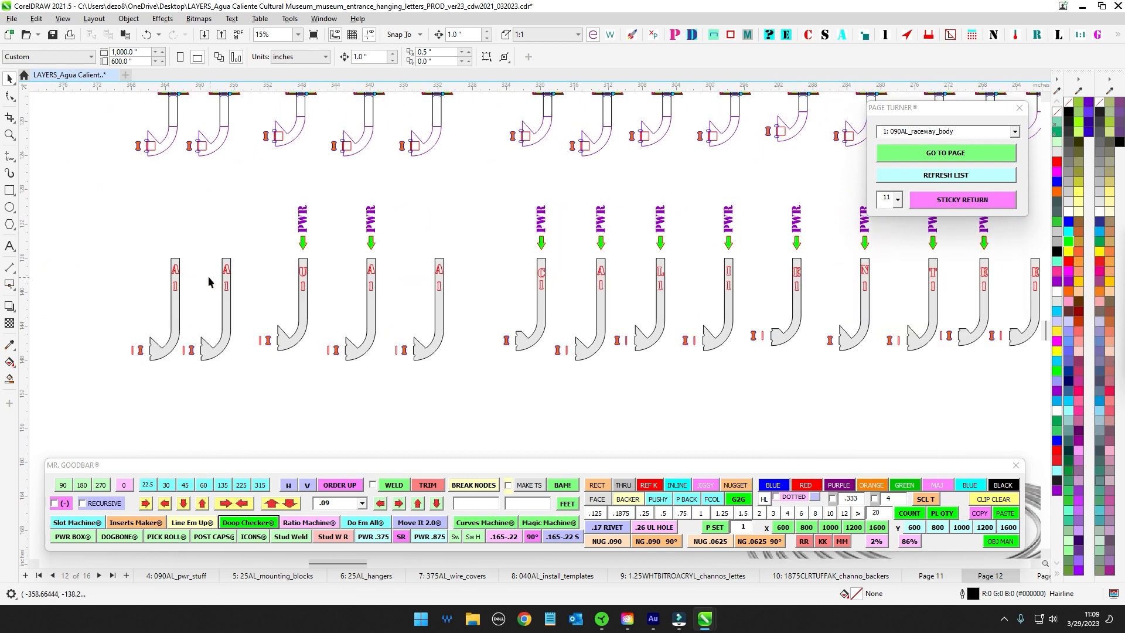
scroll(156, 271, "up", 1)
- Examine the hangers for AGUA, selecting the labels of its last two hangers and the complete first two hangers
left_click_drag(143, 234, 294, 317)
left_click_drag(334, 285, 337, 312)
left_click_drag(276, 267, 524, 364)
scroll(584, 321, "down", 1)
left_click_drag(585, 322, 724, 313)
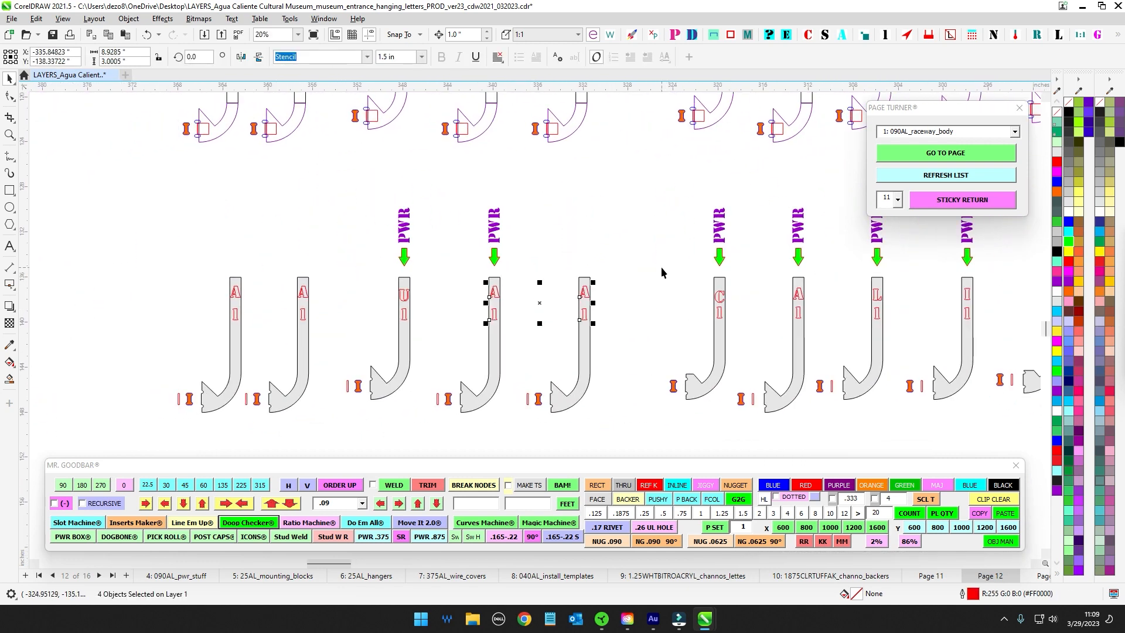
left_click_drag(662, 268, 472, 344)
left_click_drag(129, 270, 354, 423)
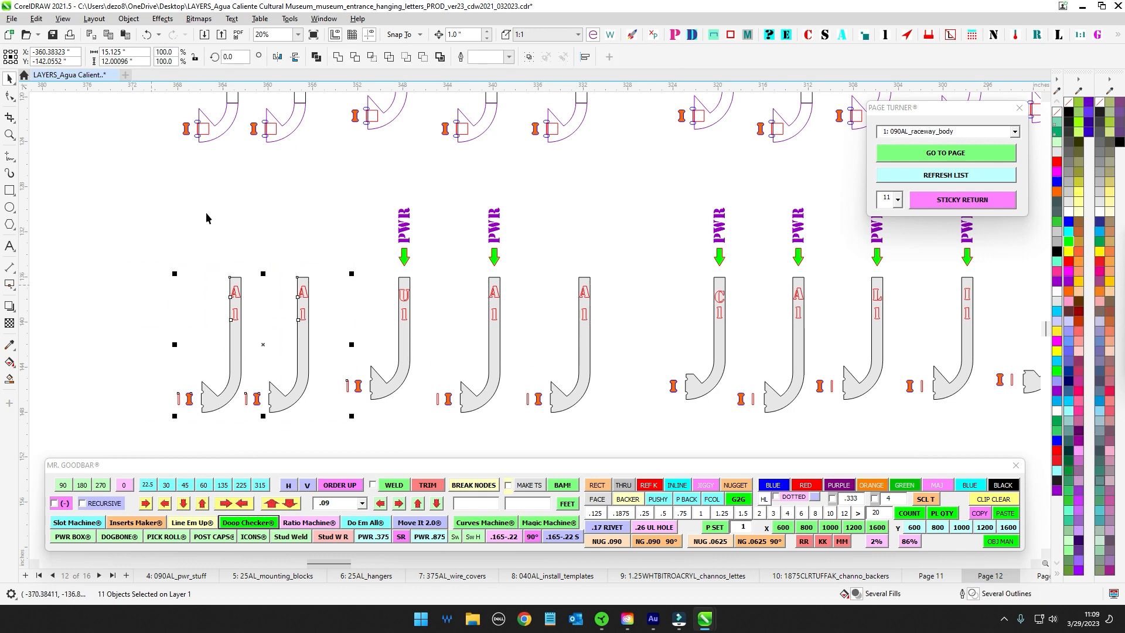
- Compare the AGUA letter outlines with the boxed hanger assemblies below them, and return to the row of loose hangers
left_click_drag(216, 201, 238, 339)
scroll(238, 338, "down", 1)
scroll(346, 122, "up", 1)
left_click_drag(346, 121, 304, 204)
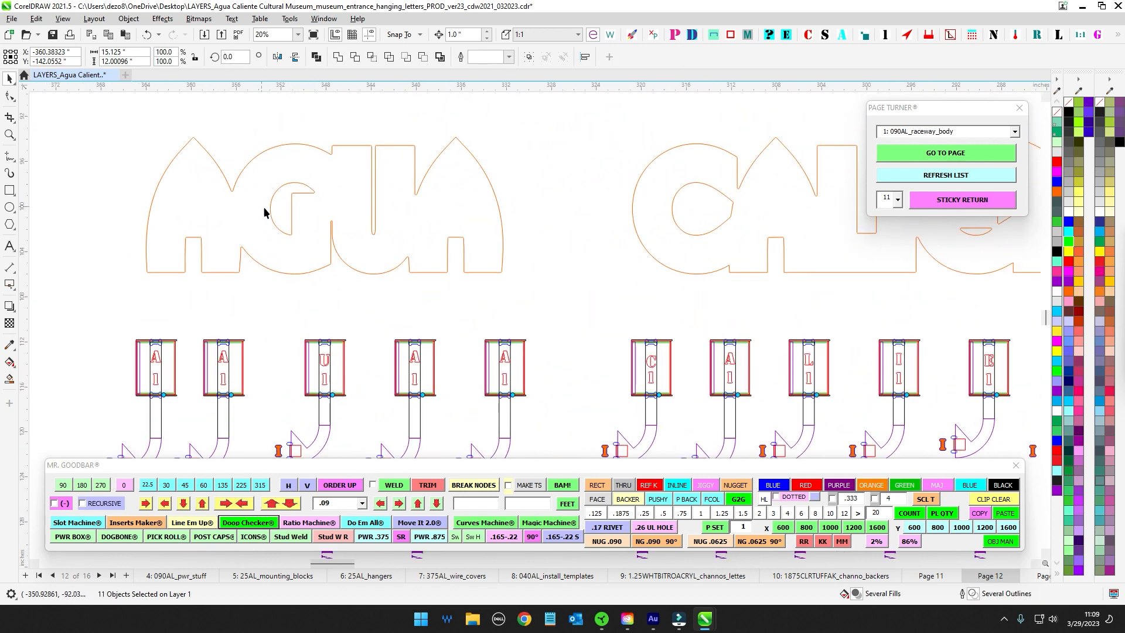
scroll(285, 251, "down", 1)
scroll(285, 249, "down", 1)
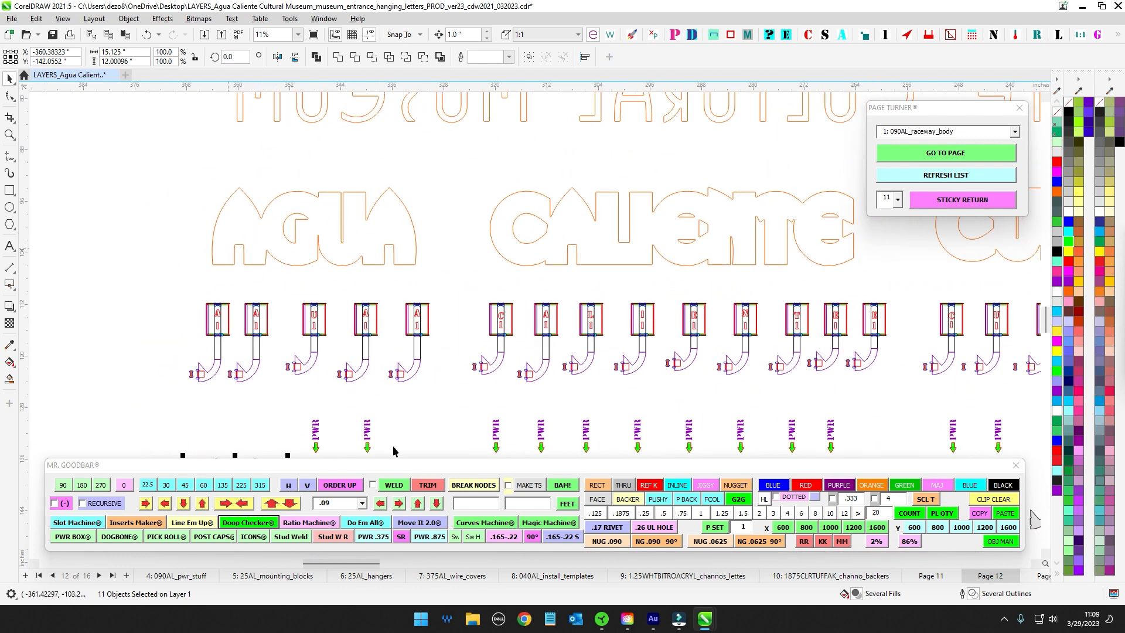
left_click_drag(394, 451, 364, 274)
scroll(283, 291, "up", 1)
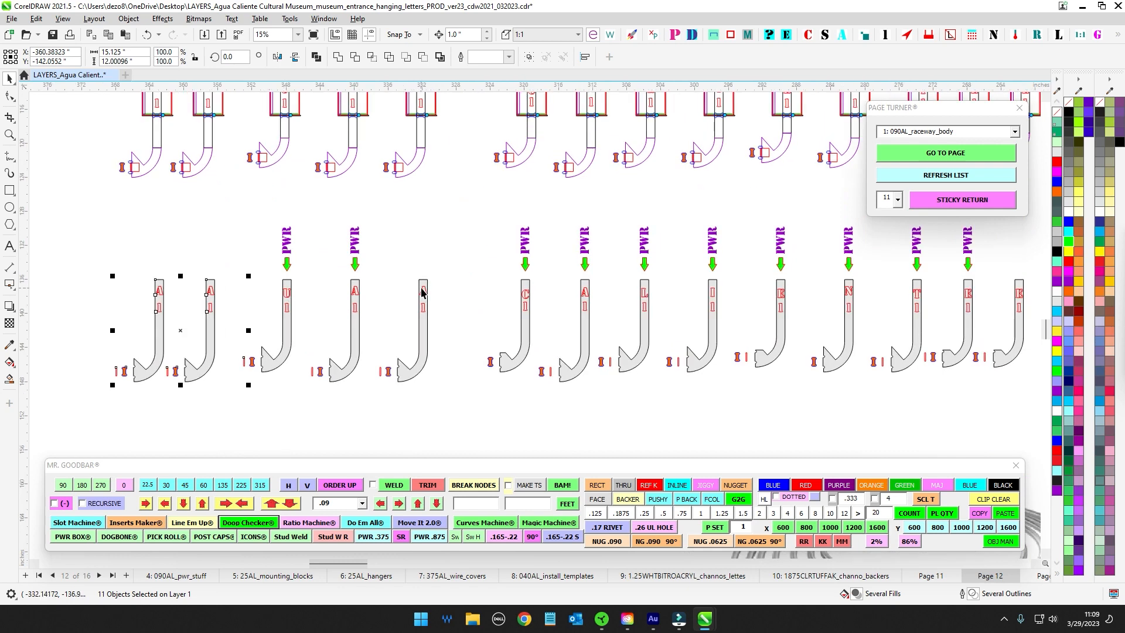
- Find the typical M1 hanger detail beside the eyes and inspect the green bar at the upper end of its box
scroll(444, 268, "down", 5)
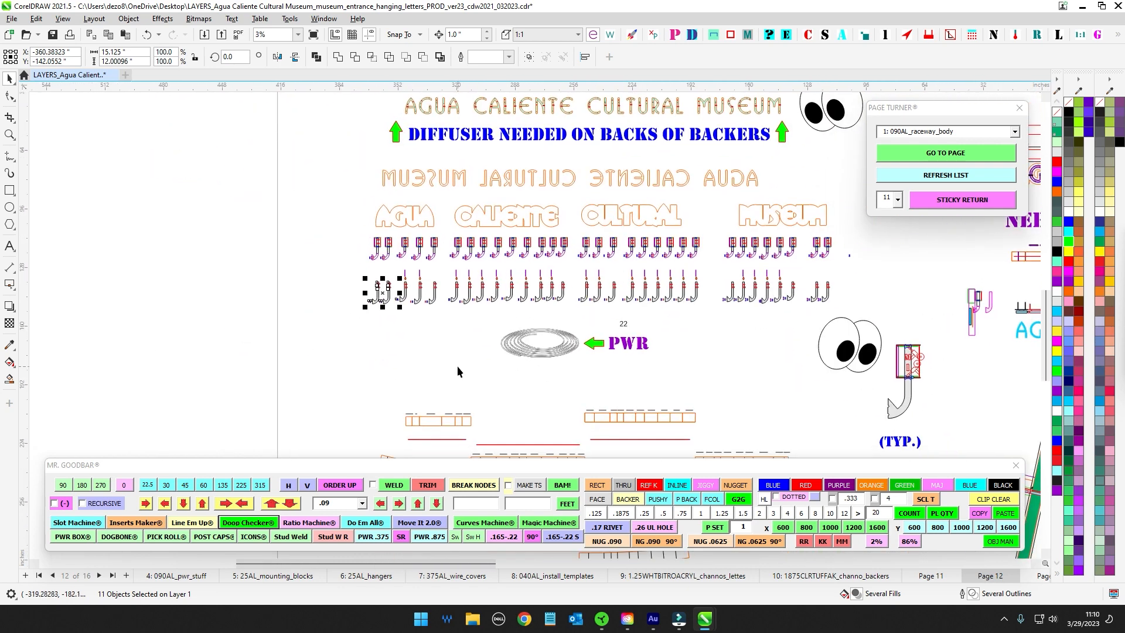
scroll(873, 362, "up", 2)
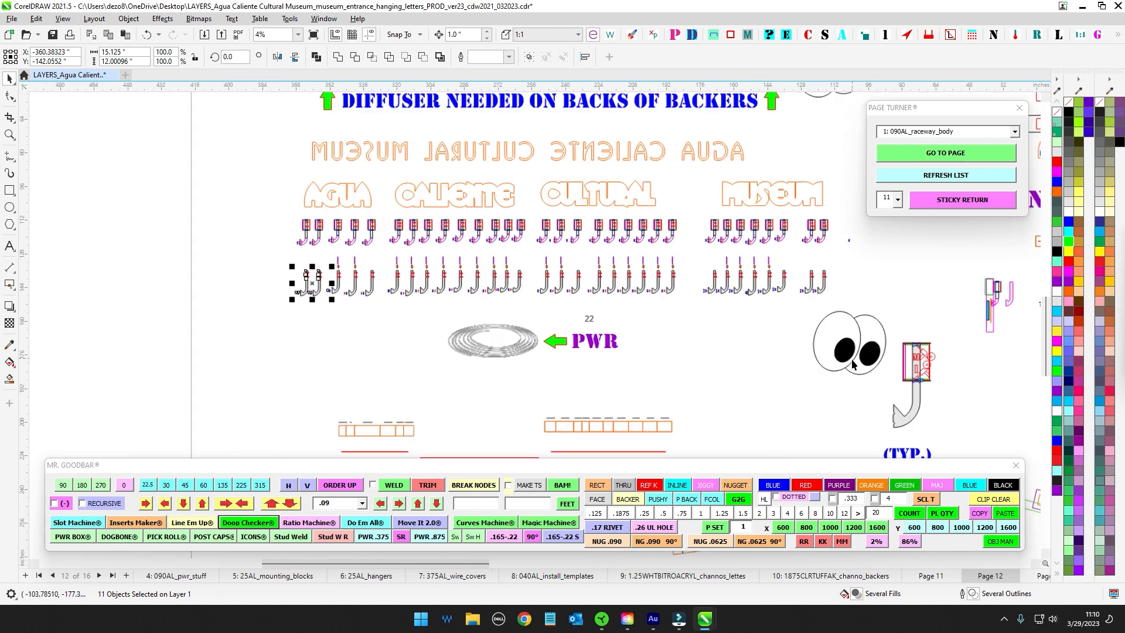
left_click_drag(888, 353, 561, 295)
scroll(601, 280, "up", 4)
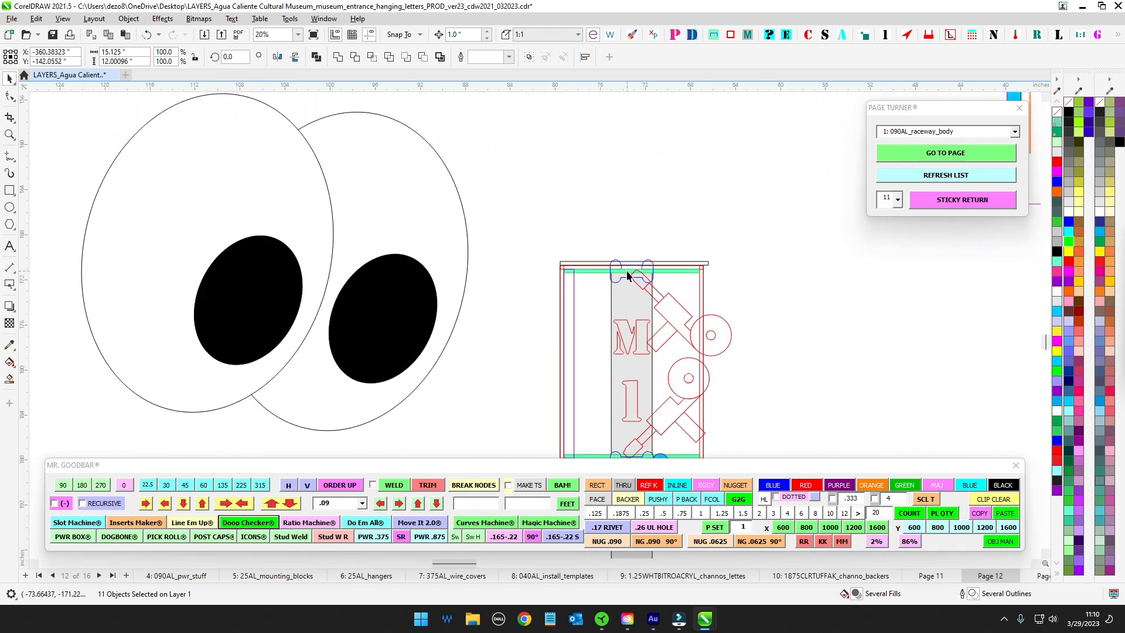
scroll(627, 276, "up", 2)
left_click(582, 265)
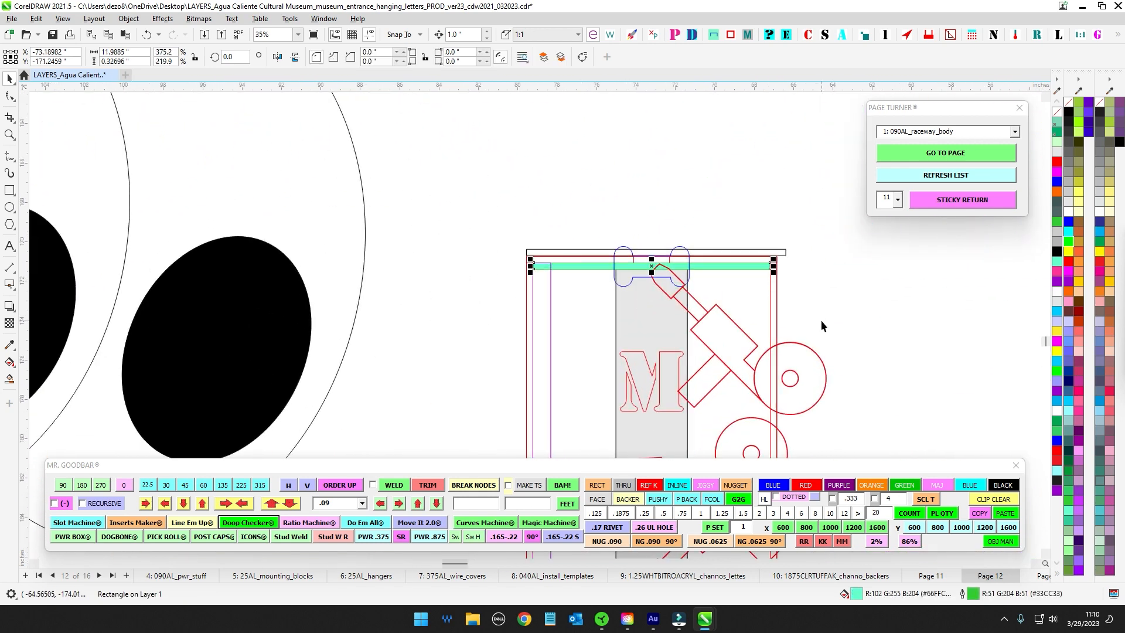
scroll(645, 352, "down", 2)
left_click(637, 358)
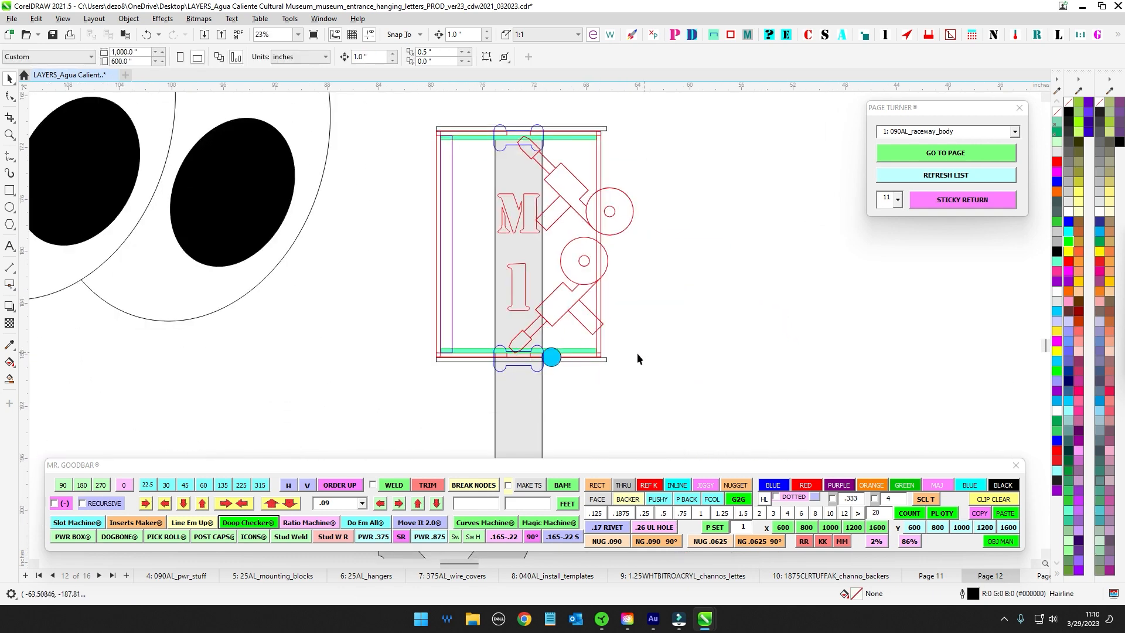
- Shift the lower green bar of the M1 box up 1 inch and return it to its place
left_click(554, 351)
key("Up")
key("Down")
left_click(627, 366)
left_click(595, 352)
key("Up")
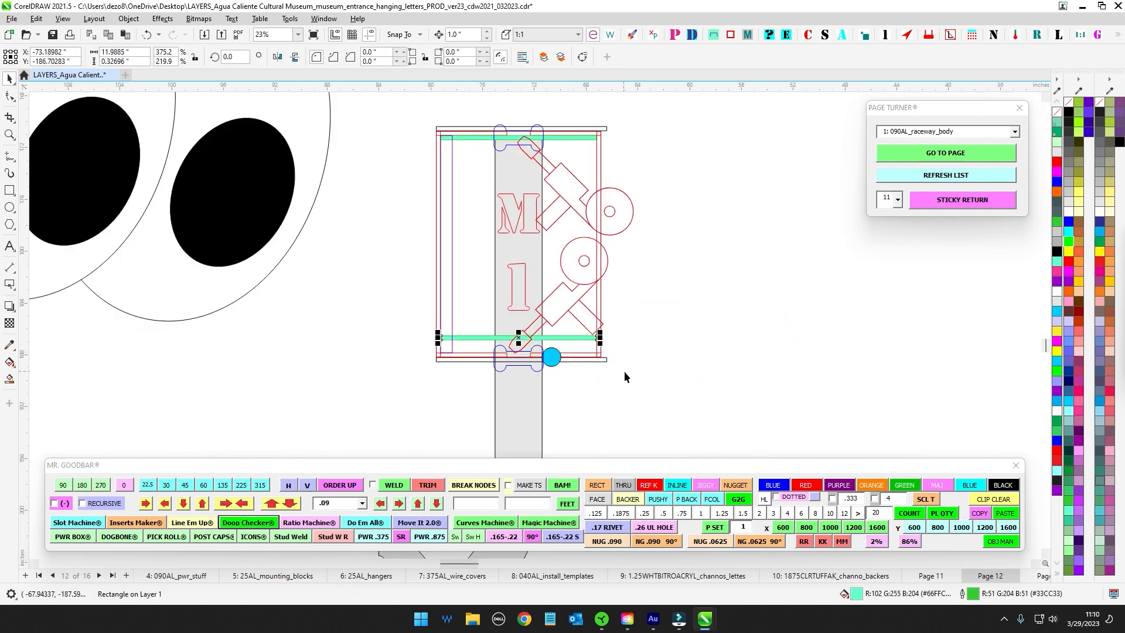
key("Down")
- Slide the .09 plate beneath the M1 box down along the hanger by 5 inches and bring it back up
left_click(615, 368)
left_click(606, 361)
key("Down")
key("Down")
key("Down")
scroll(710, 400, "down", 1)
left_click_drag(692, 391, 682, 255)
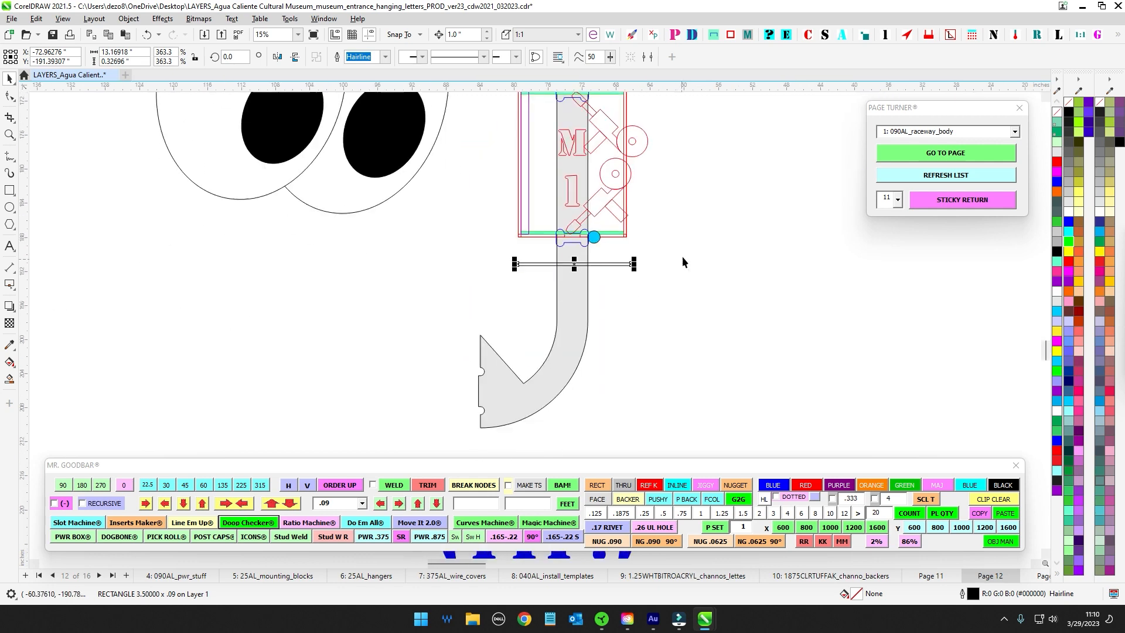
key("Down")
key("Down")
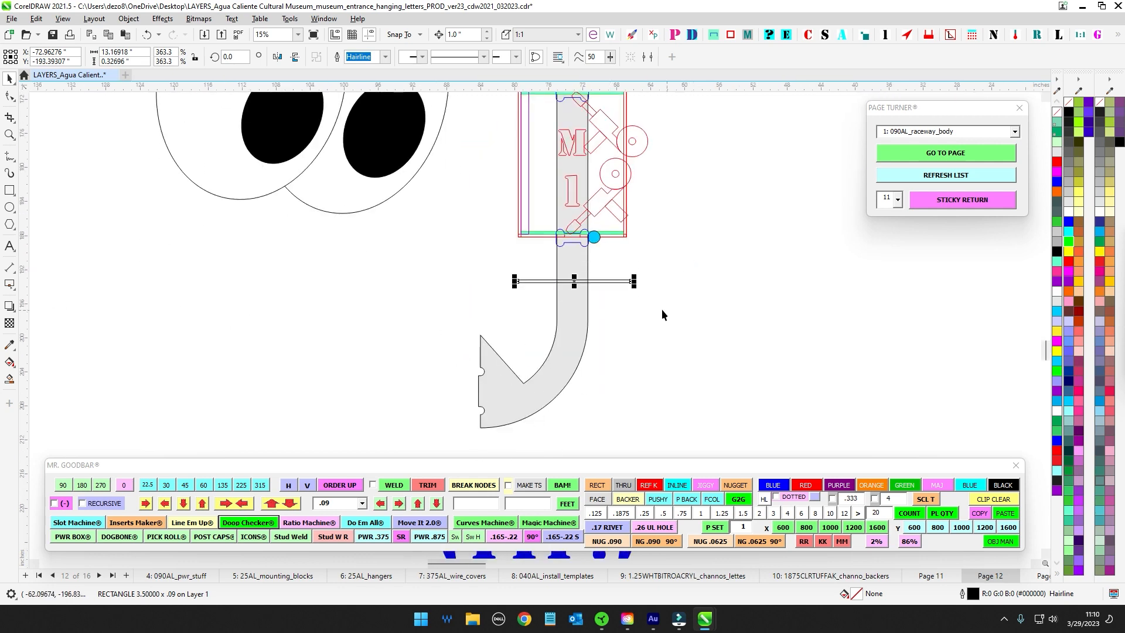
key("Up")
key("Up")
key("Up")
key("Up")
key("Up")
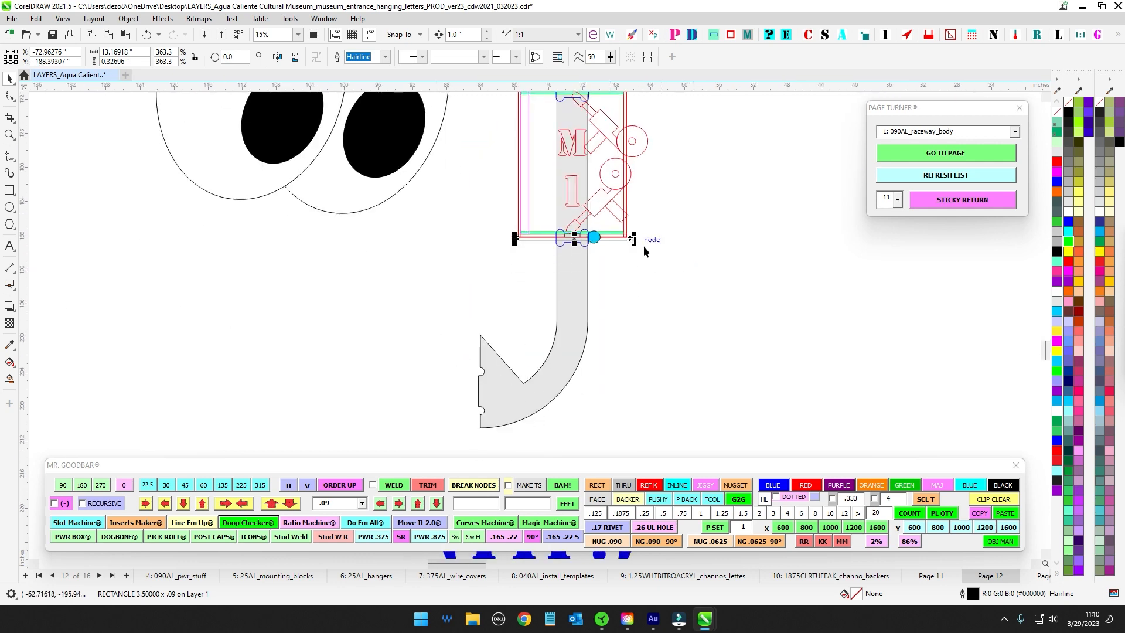
- Examine the joint at the lower end of the M1 box, selecting the thin plate beneath it and clearing the selection
left_click_drag(643, 245, 572, 364)
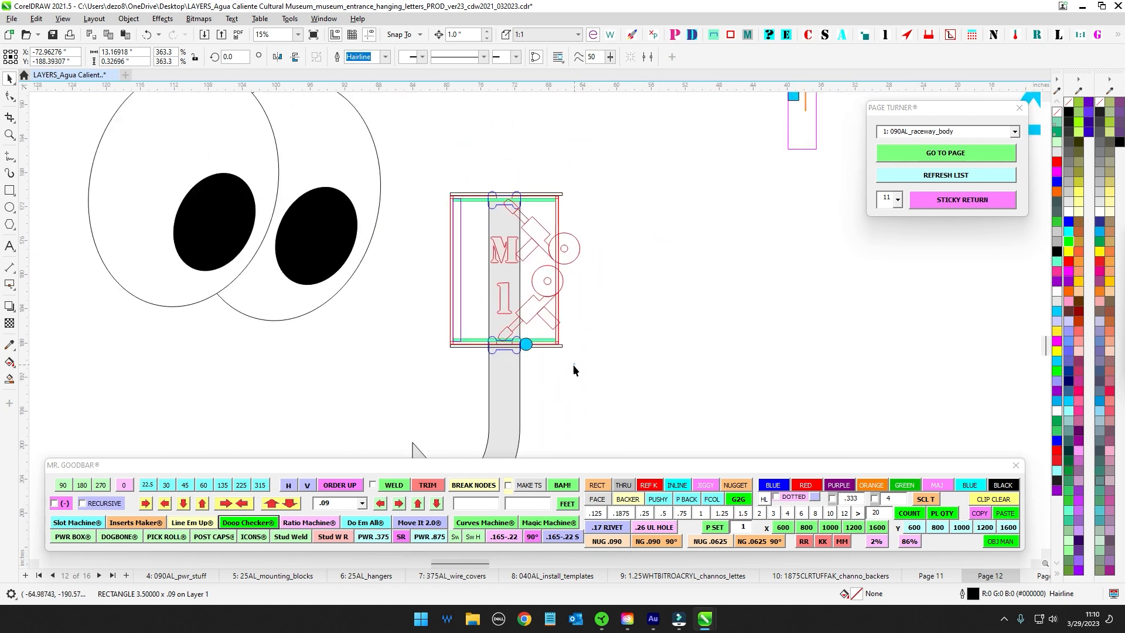
left_click(633, 355)
scroll(506, 356, "up", 4)
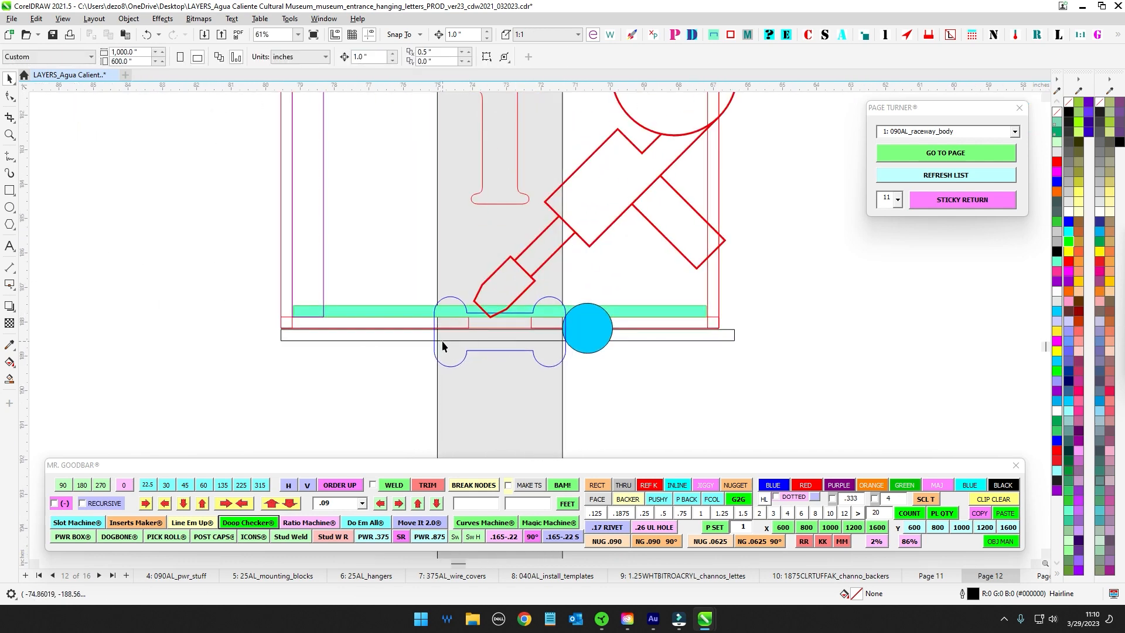
left_click(427, 346)
left_click(605, 397)
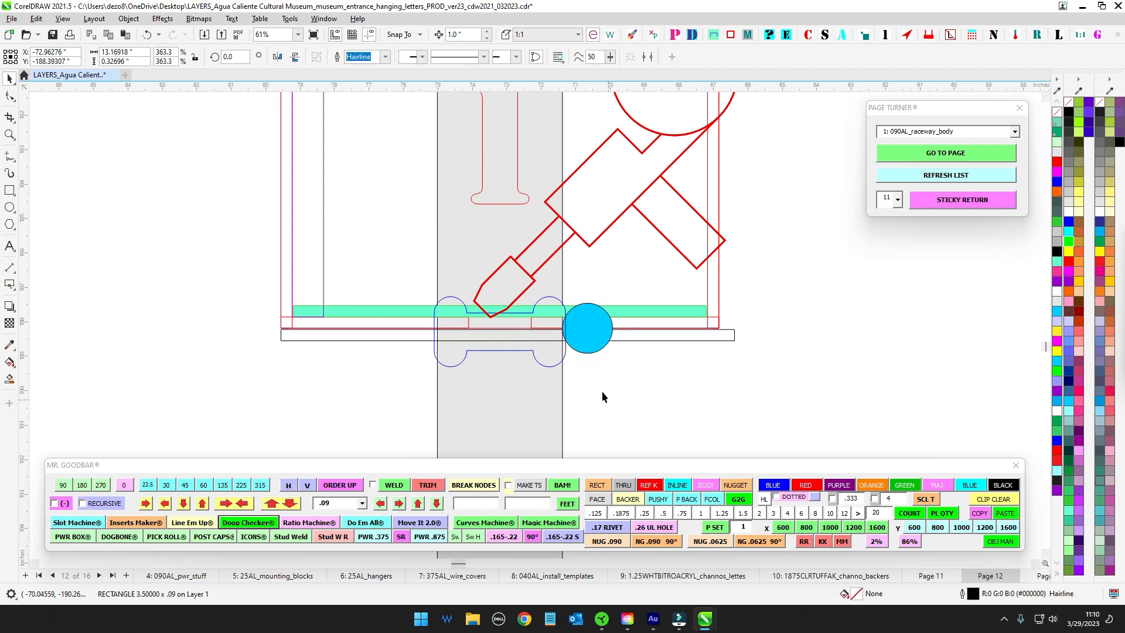
- Slide the grey M1 hanger down through the box and return it to its original position
scroll(614, 313, "down", 4)
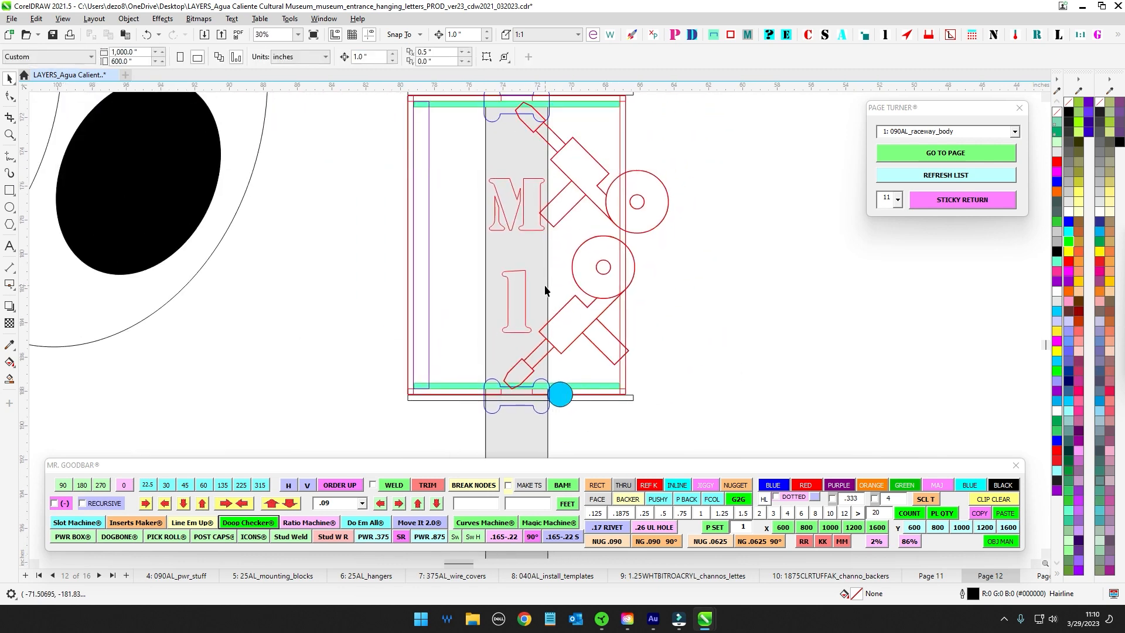
left_click(527, 285)
key("Down")
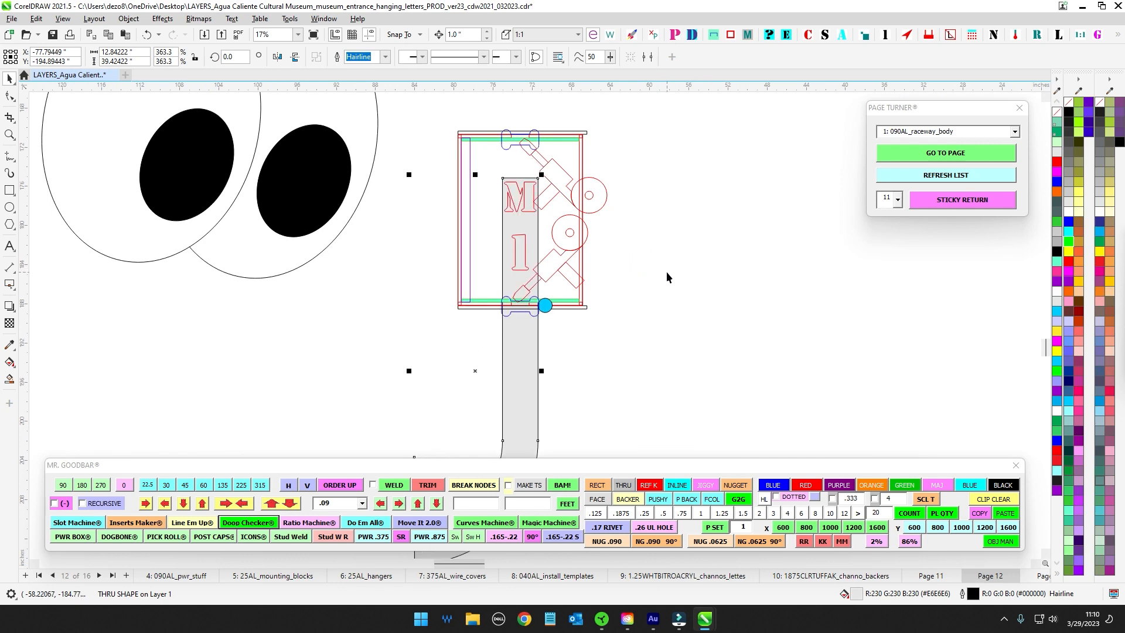
key("Up")
scroll(658, 264, "up", 3)
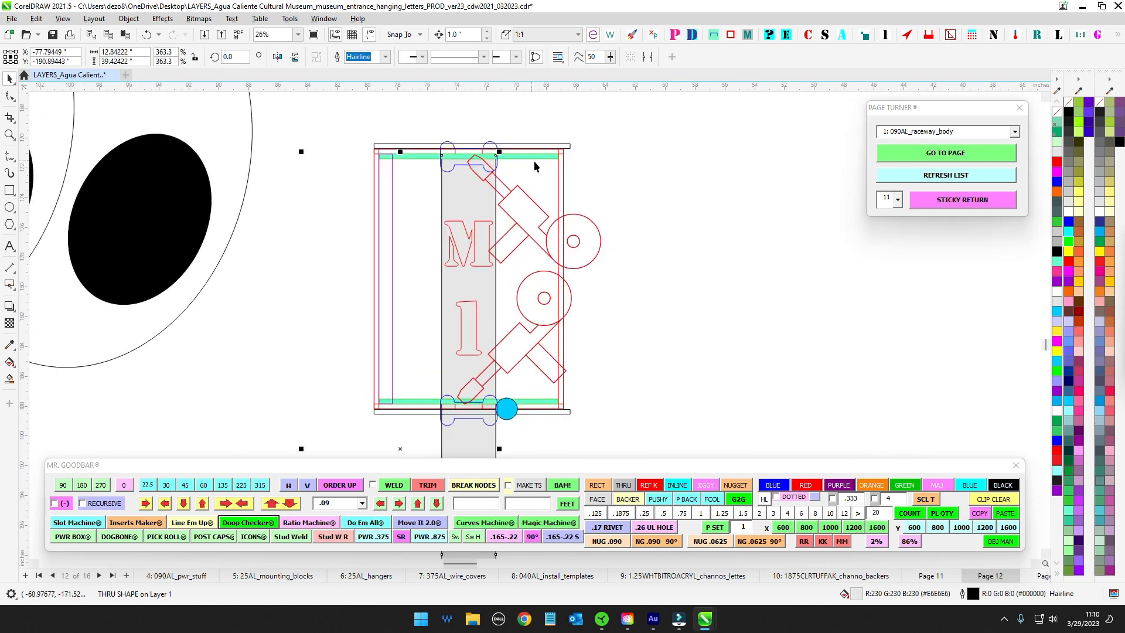
- Move the thin .09 plate above the M1 box up 5 inches, clear of the box
left_click(547, 248)
left_click(550, 237)
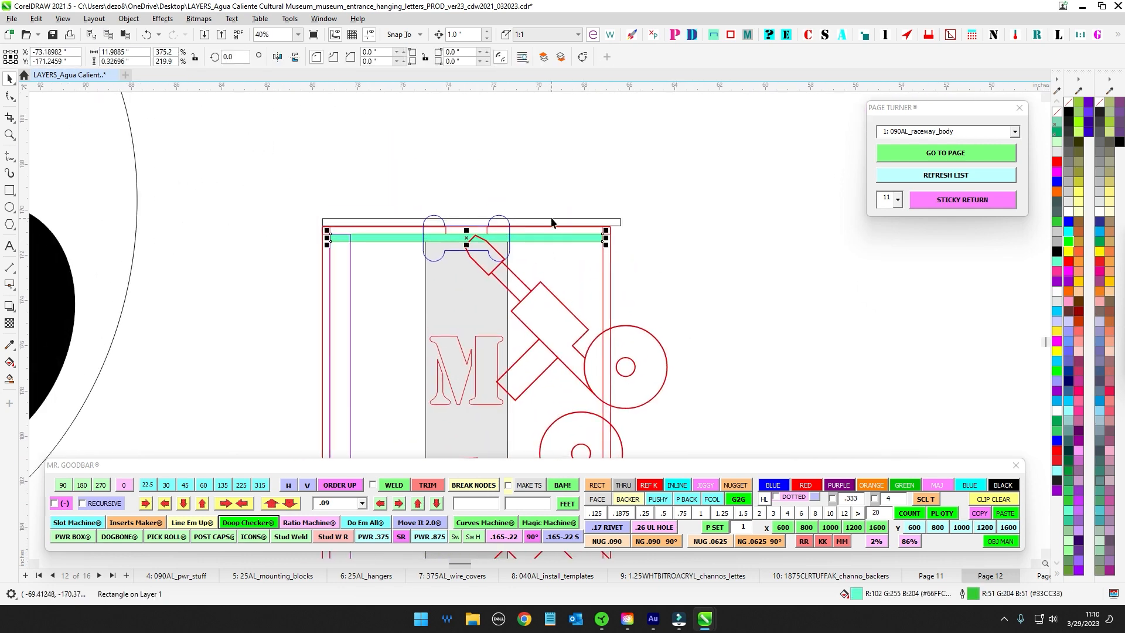
left_click(552, 219)
key("Up")
key("Up")
key("Up")
key("Up")
key("Up")
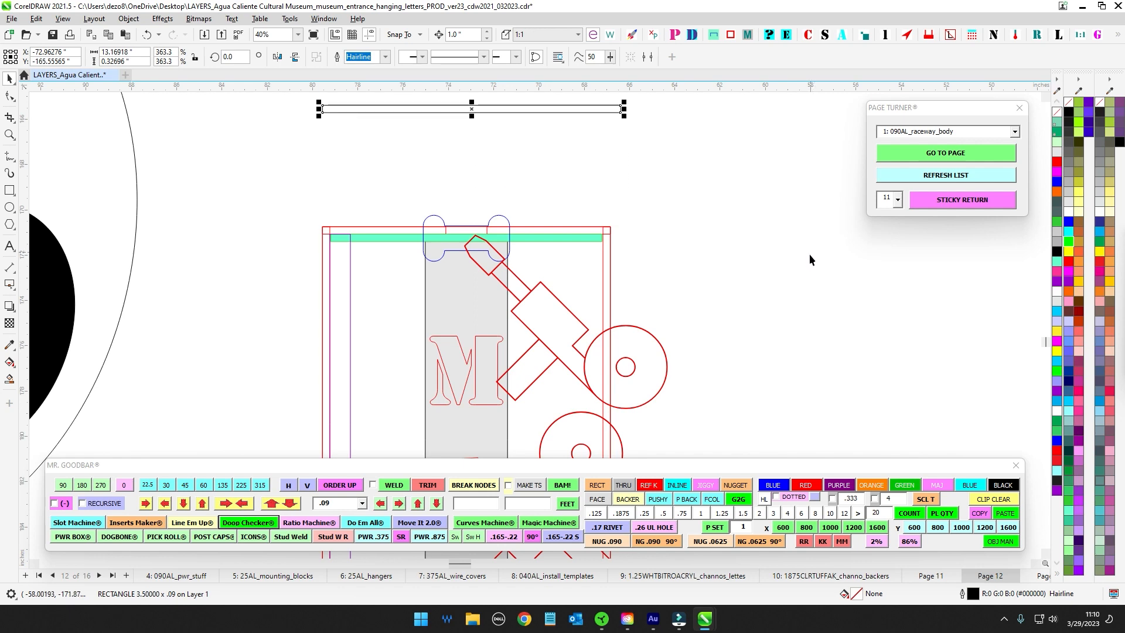
- Select the .09 plate beneath the M1 box and compare the joints at both ends of the box
scroll(809, 255, "down", 2)
scroll(486, 305, "down", 2)
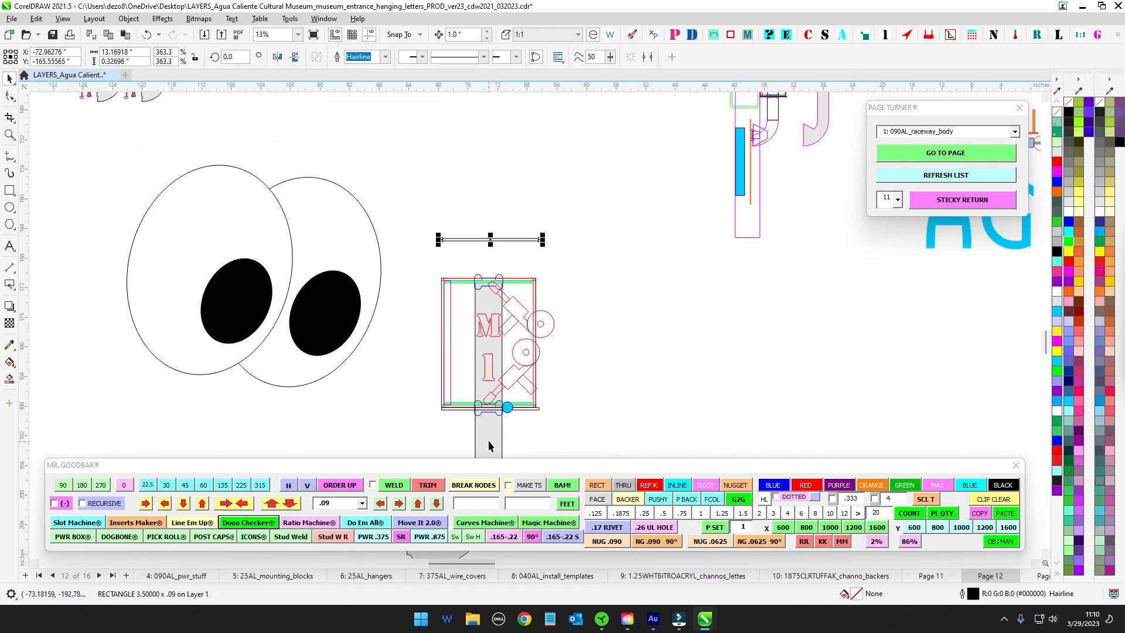
left_click(448, 410)
scroll(484, 285, "up", 1)
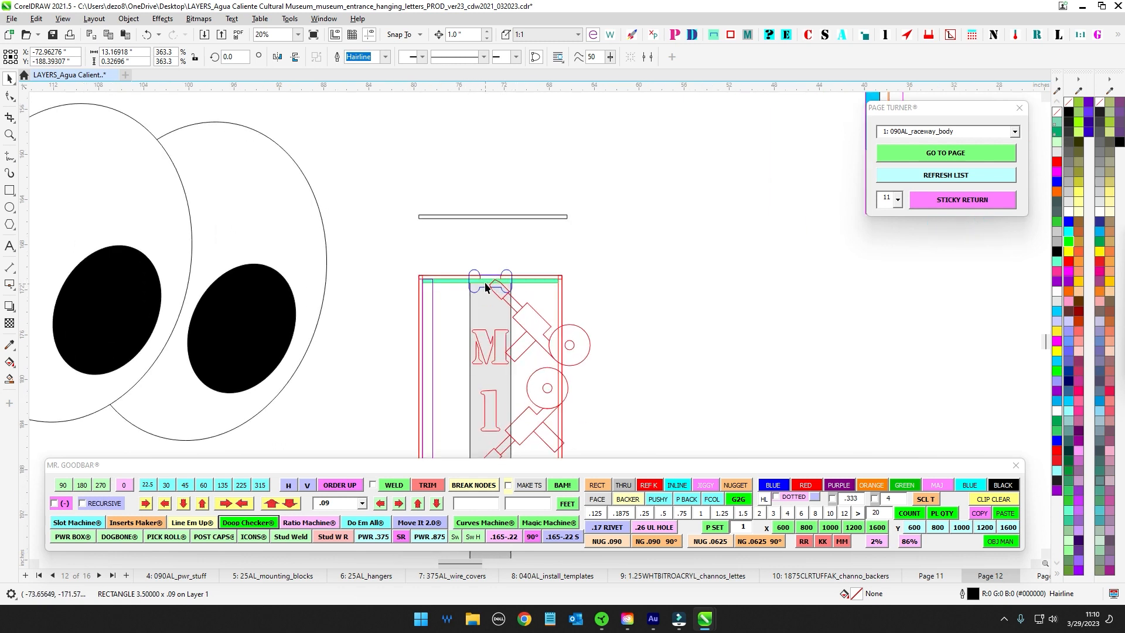
scroll(503, 328, "down", 2)
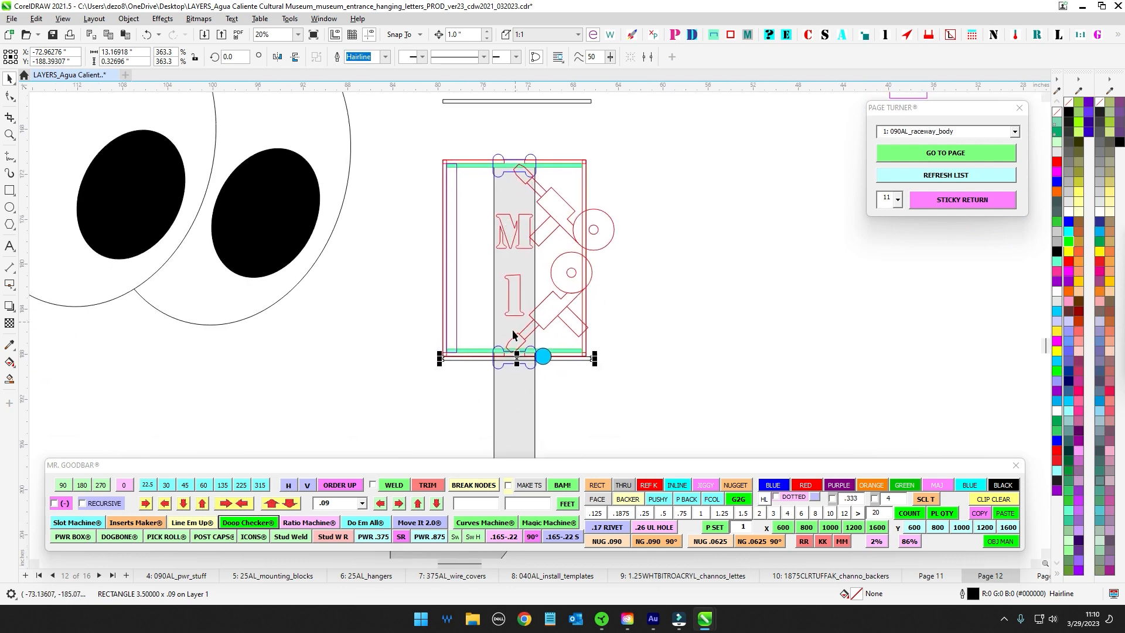
scroll(516, 348, "up", 1)
scroll(516, 345, "up", 1)
scroll(515, 345, "down", 1)
- Move the .09 plate beneath the M1 box down 1 inch, return it to its place and clear the selection
left_click_drag(516, 345, 440, 296)
left_click(610, 402)
left_click(572, 317)
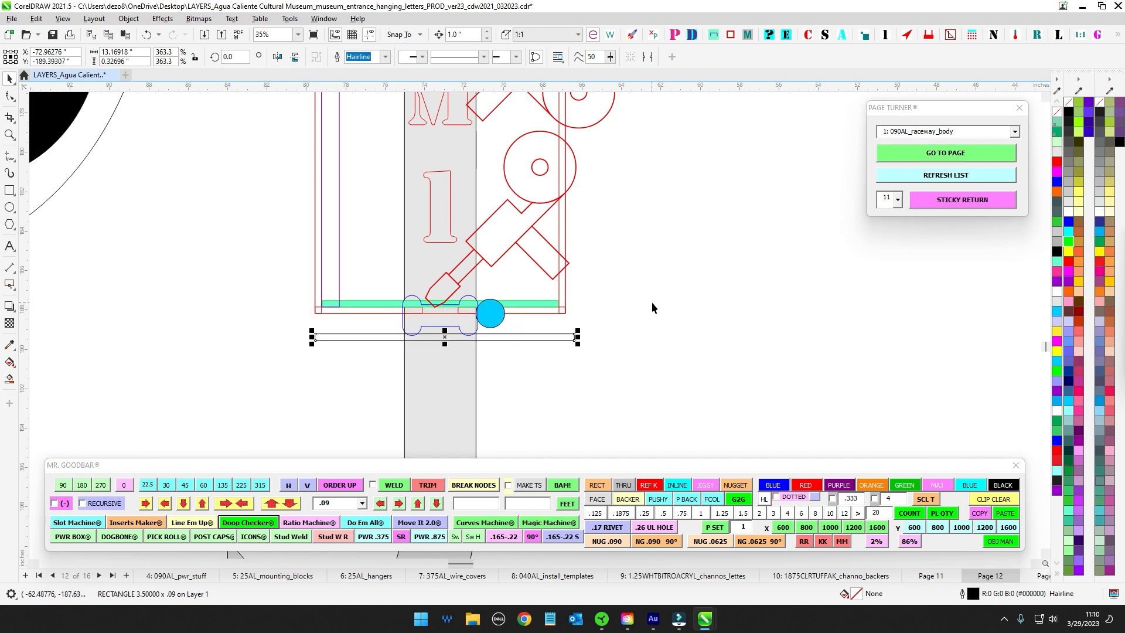
scroll(656, 300, "down", 1)
scroll(593, 309, "up", 1)
left_click(659, 343)
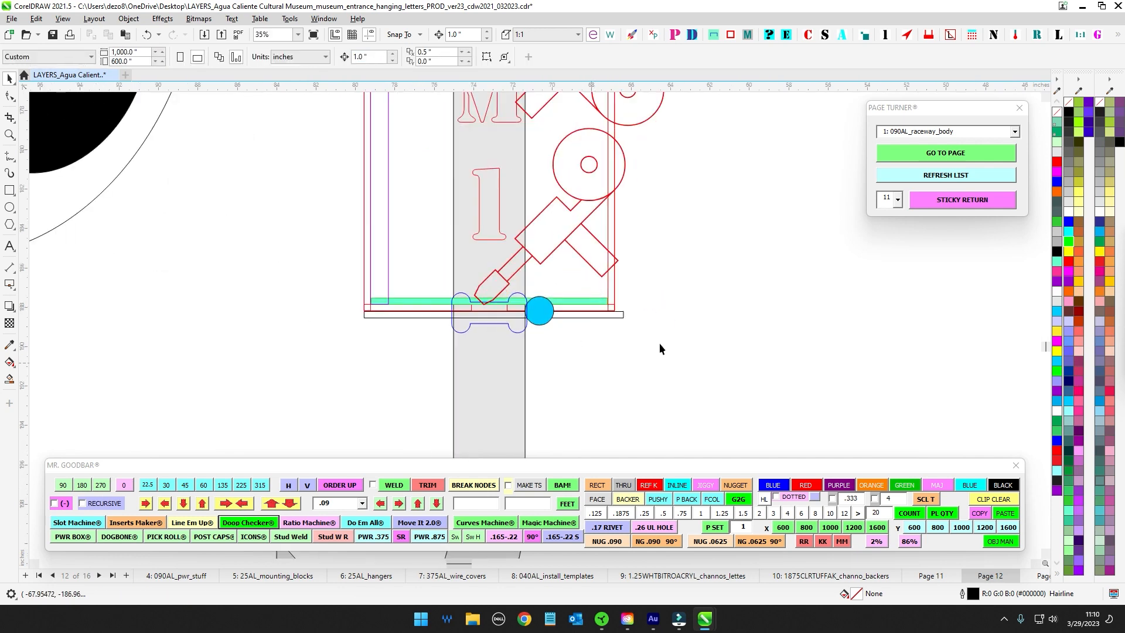
- Examine where the two weld gun symbols point inside the M1 box
scroll(570, 317, "down", 2)
left_click_drag(626, 352, 614, 386)
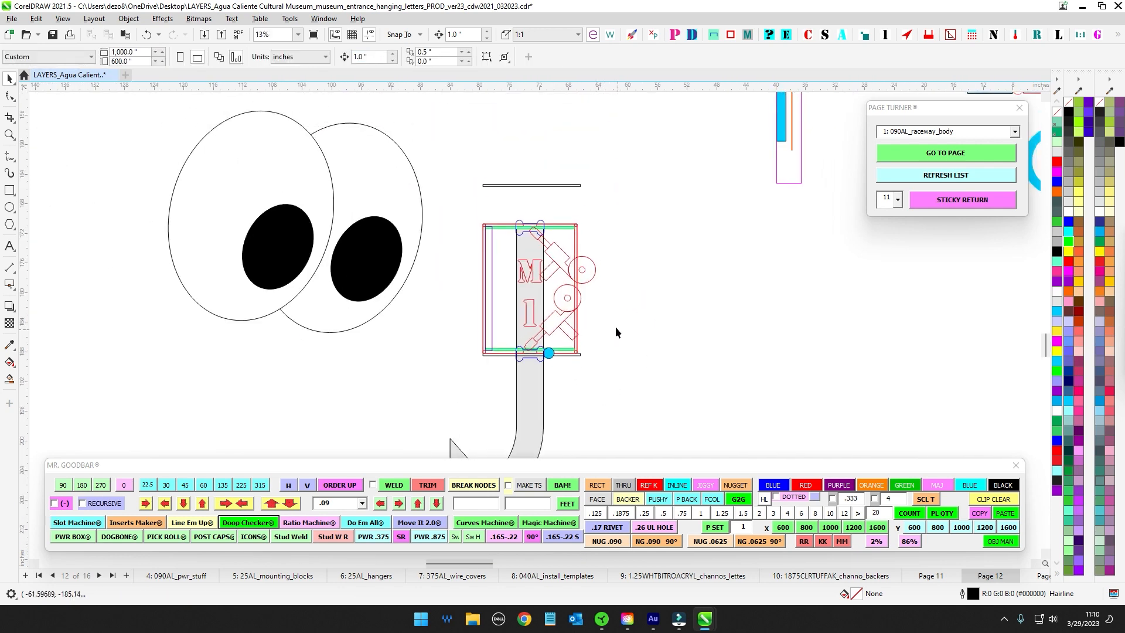
scroll(577, 260, "up", 1)
mouse_move(602, 220)
left_mouse_down()
mouse_move(591, 286)
mouse_move(592, 221)
left_mouse_up()
scroll(570, 271, "up", 1)
scroll(572, 279, "down", 1)
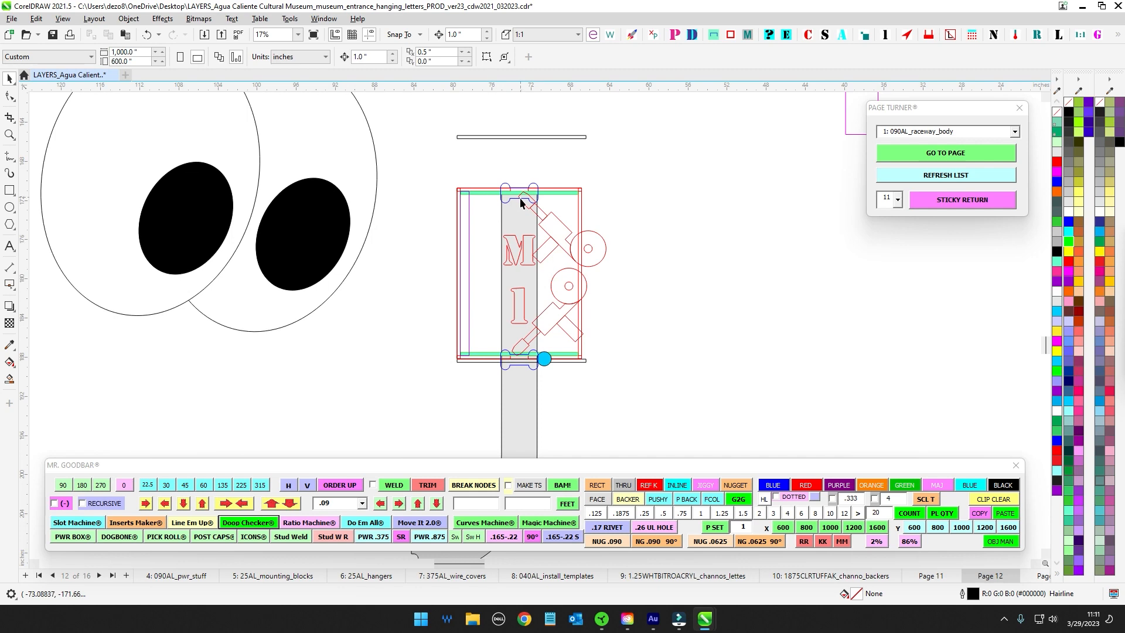
- Review the whole M1 assembly, including how the hanger passes through the lower end of the box
scroll(567, 330, "down", 1)
left_click_drag(599, 304, 617, 286)
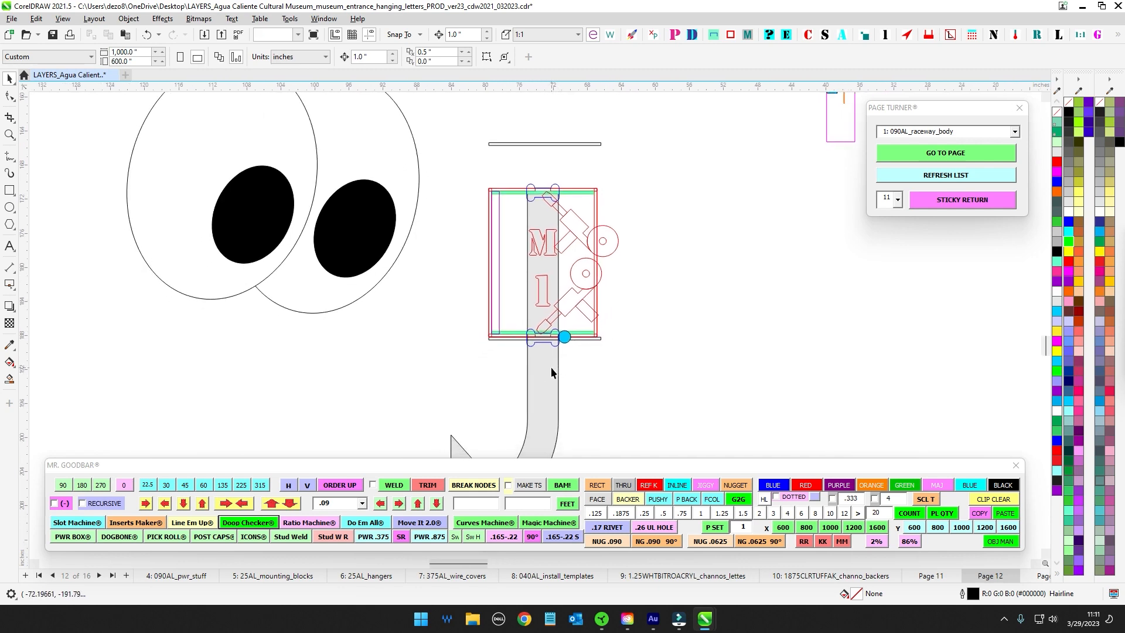
left_click(552, 371)
scroll(553, 371, "down", 1)
left_click_drag(618, 347, 618, 339)
left_click(618, 337)
scroll(574, 255, "up", 1)
scroll(574, 255, "up", 1)
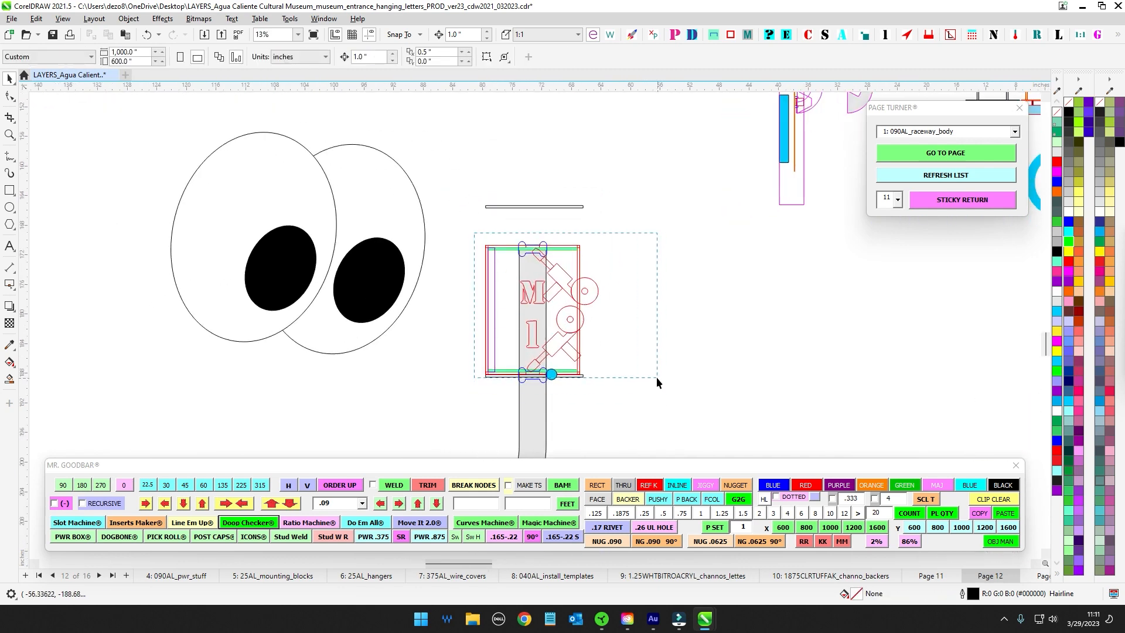
- Select the objects making up the M1 box assembly, inspect them, and clear the selection
left_click_drag(656, 378, 655, 378)
scroll(656, 369, "up", 1)
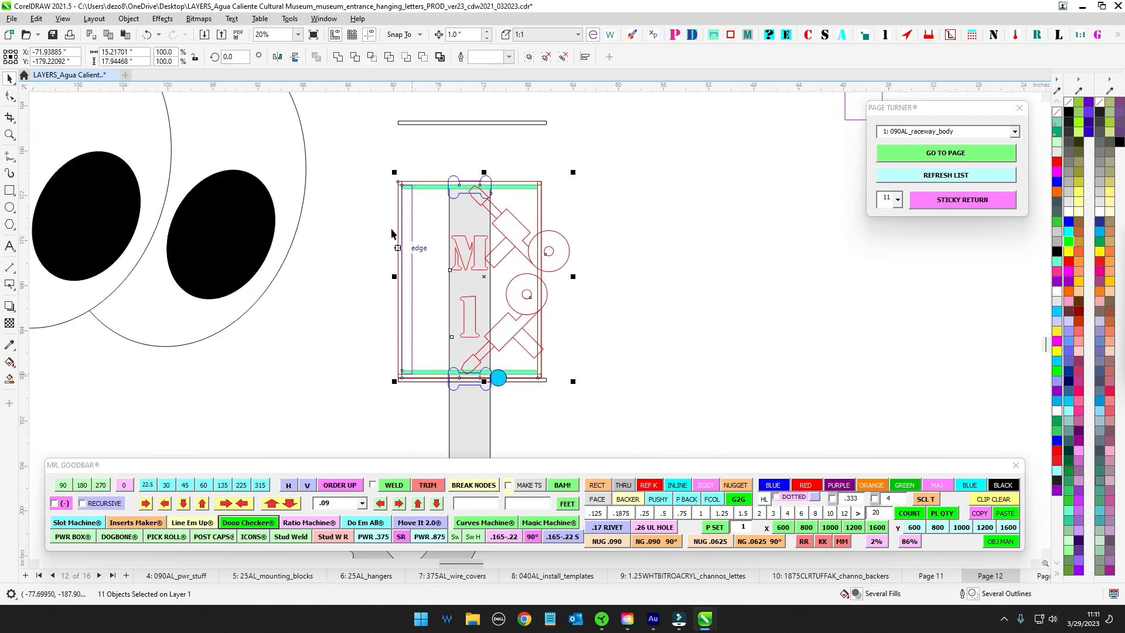
left_click(707, 252)
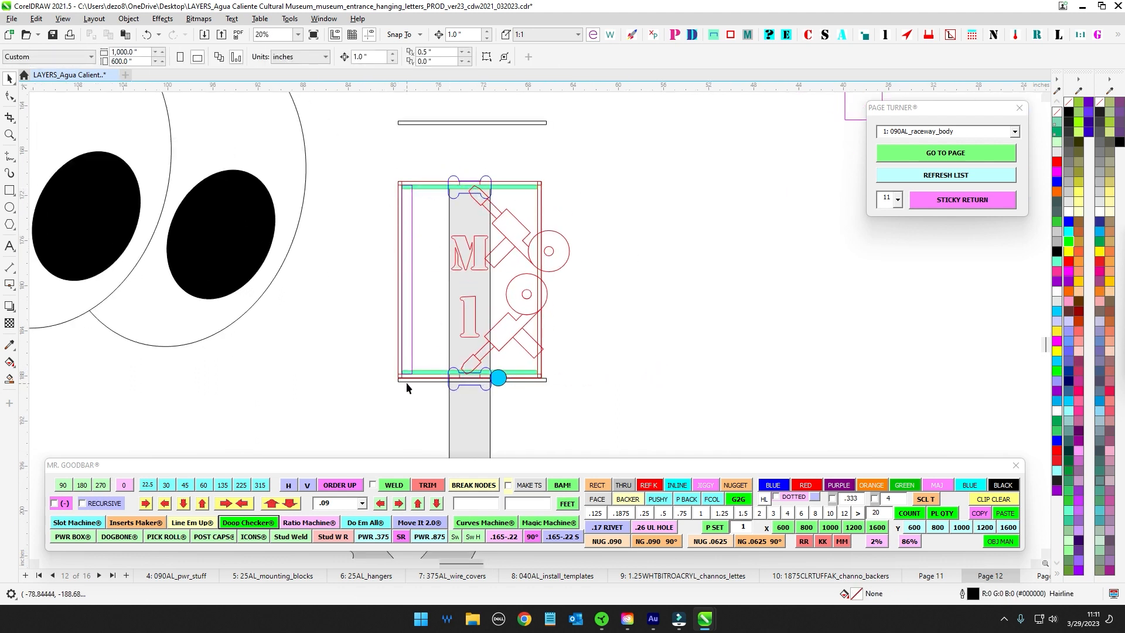
- Shift the .09 plate under the M1 box down 1 inch, move it back up and deselect it
left_click(440, 381)
key("Down")
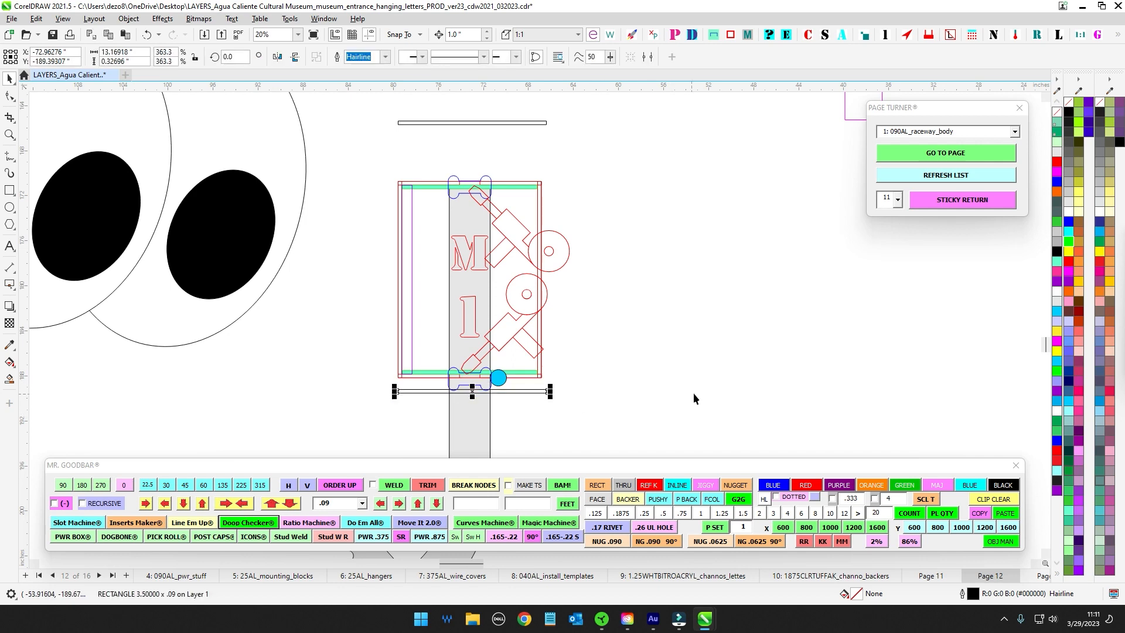
key("Up")
left_click(697, 368)
- Select the curved M1 hanger, clear the selection, and check where it meets both ends of the box
scroll(699, 231, "down", 1)
left_click(593, 369)
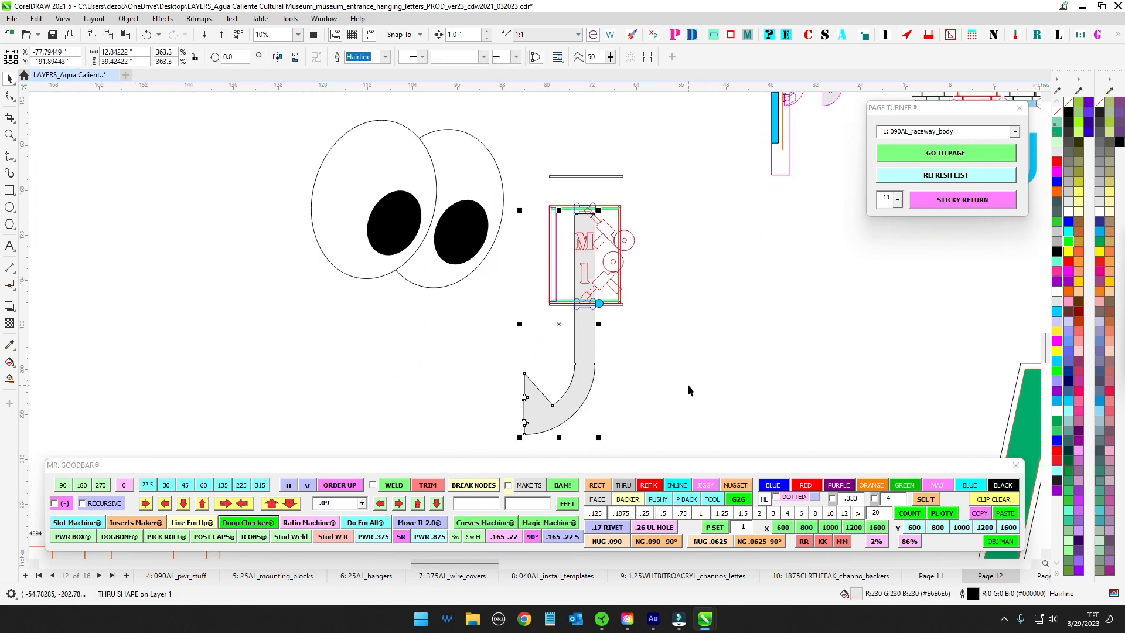
key("Escape")
scroll(578, 319, "down", 1)
scroll(588, 215, "up", 3)
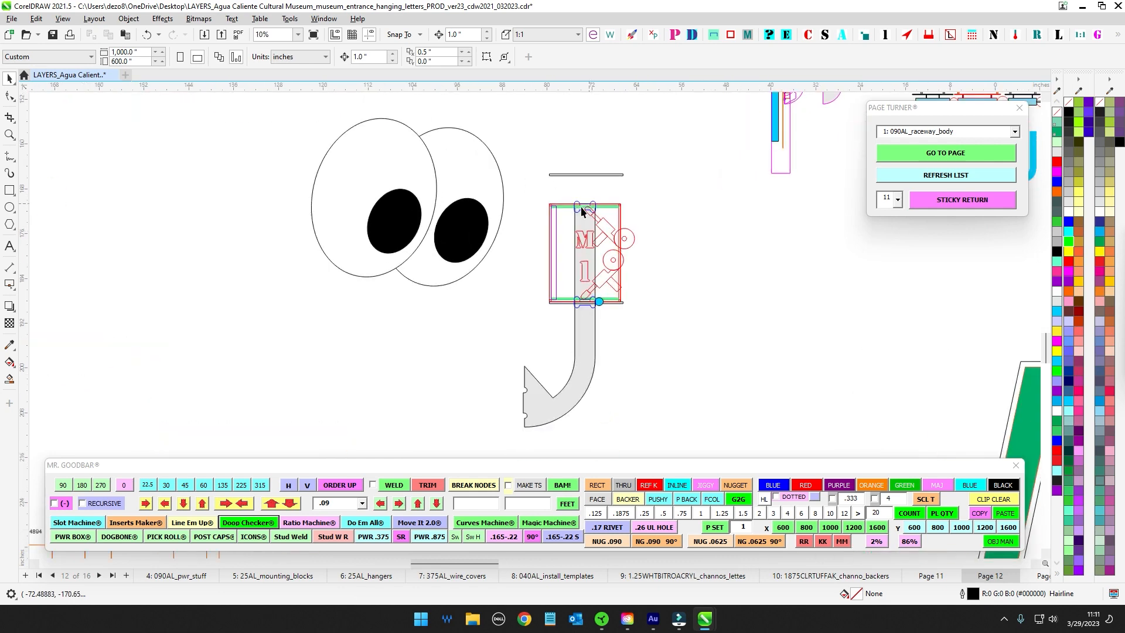
scroll(622, 392, "down", 1)
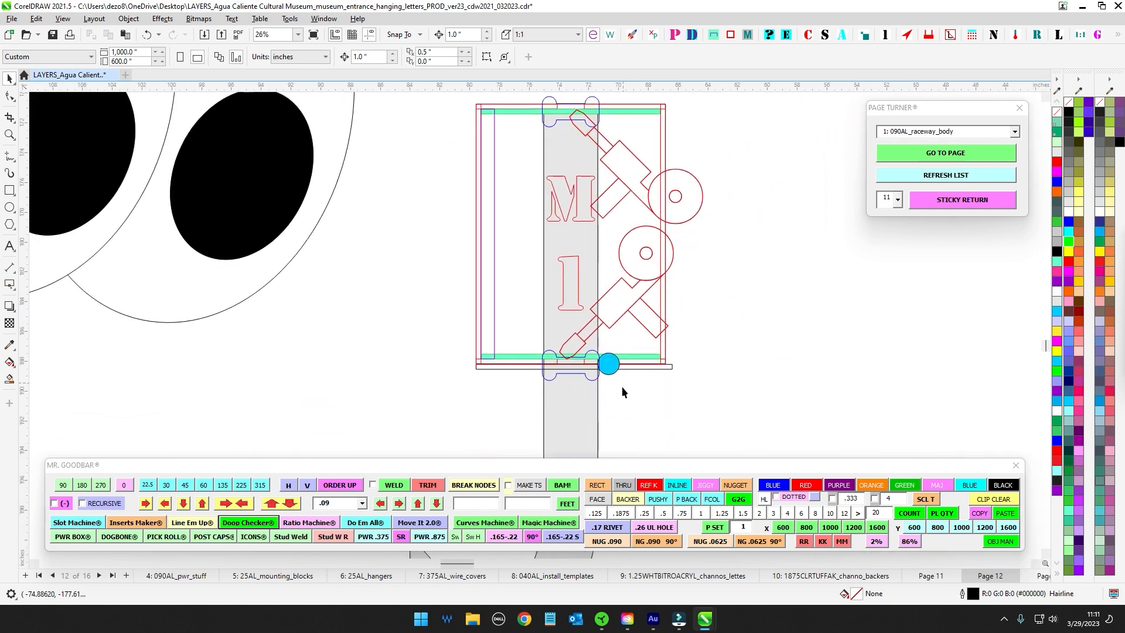
- Open Page 11 and select a dog-bone slot in the middle of green TOP raceway section 5
scroll(613, 366, "down", 5)
left_click_drag(487, 372, 688, 334)
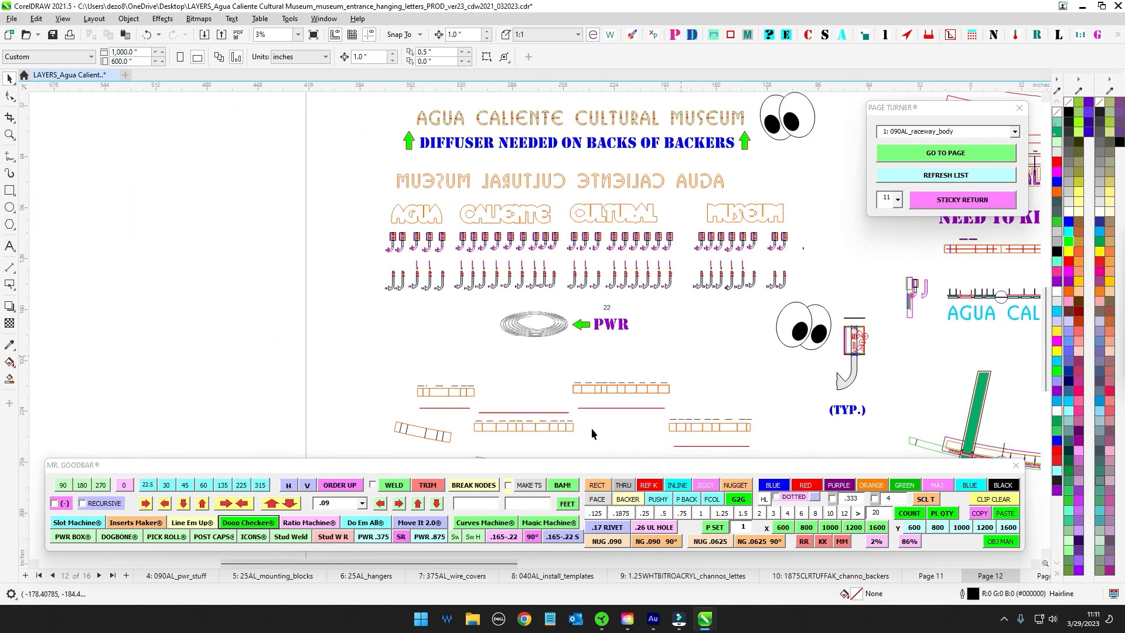
left_click(931, 576)
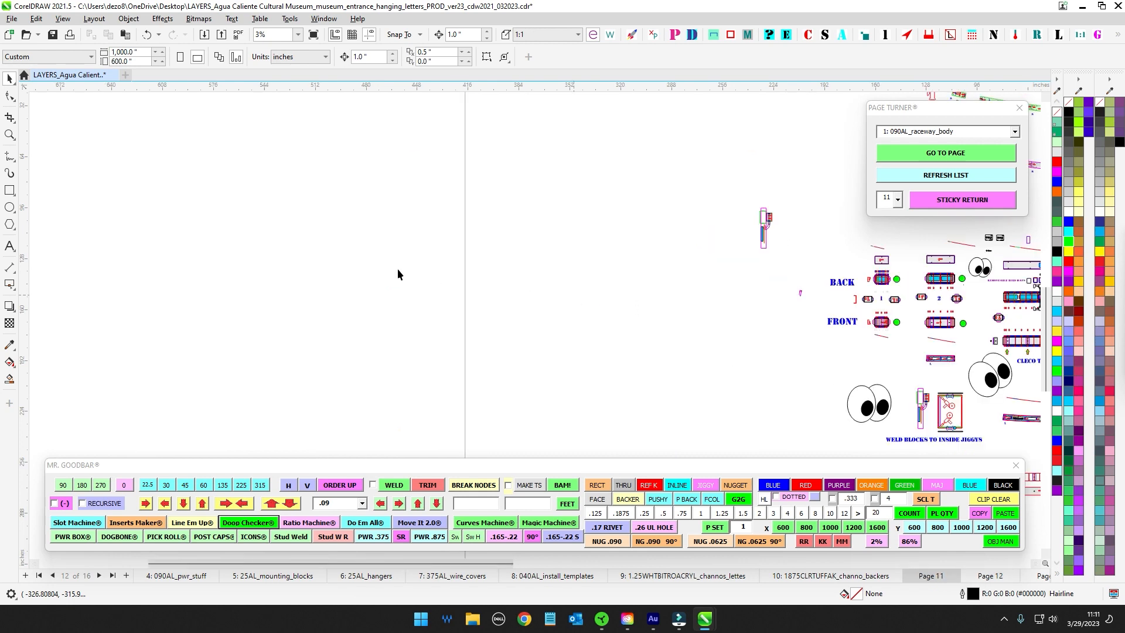
scroll(564, 294, "up", 4)
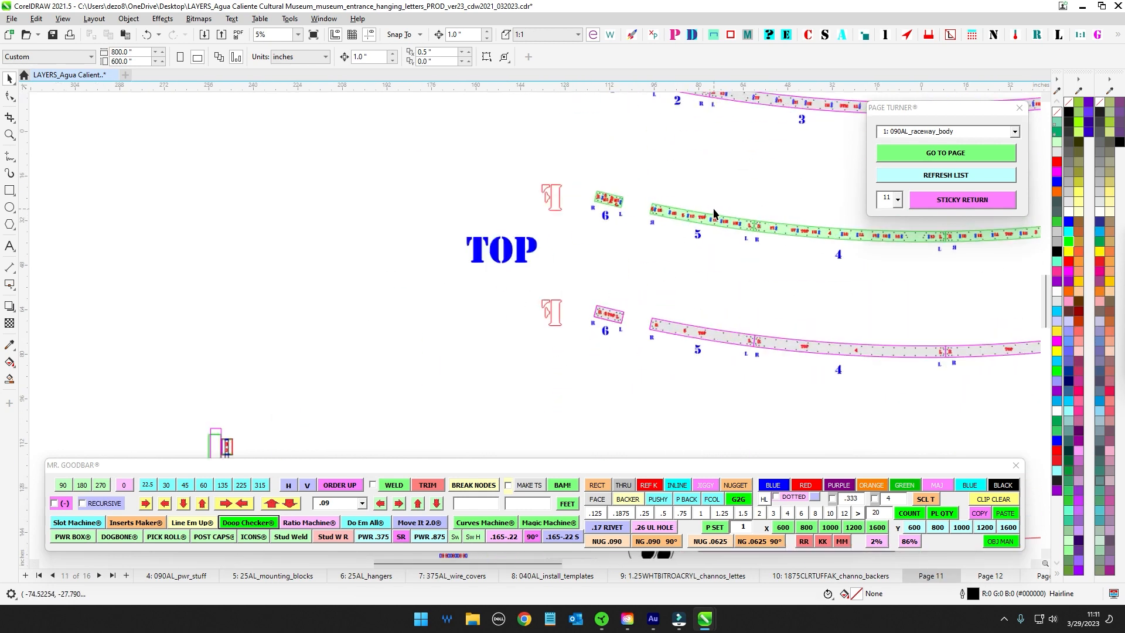
scroll(709, 214, "up", 4)
left_click(701, 284)
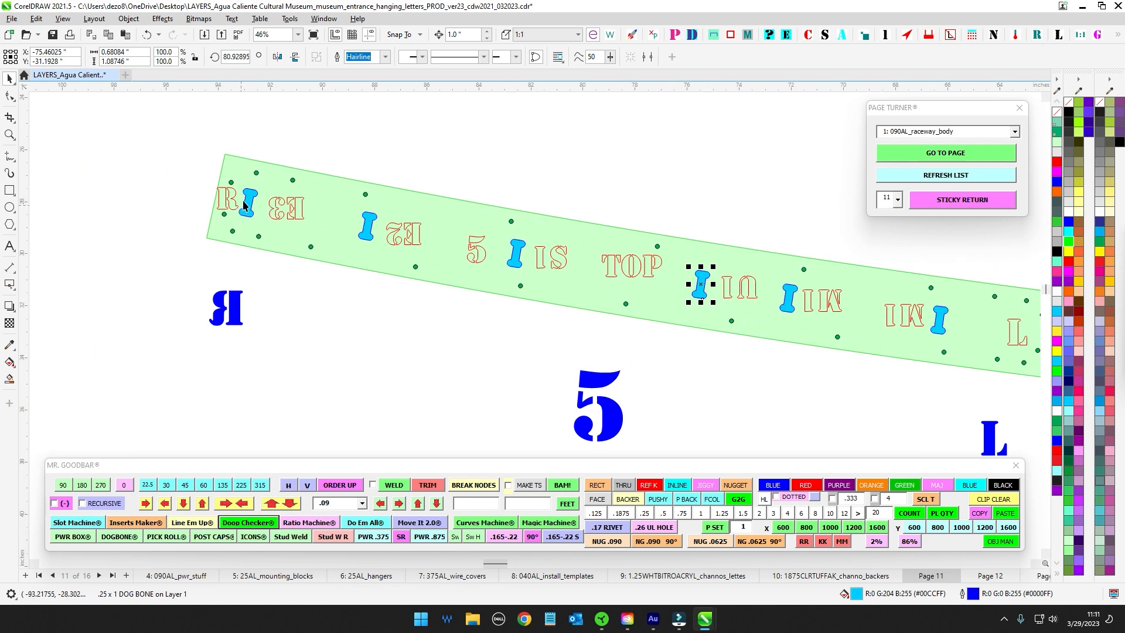
- Clear the selection and examine the dog-bone slots and letter labels along green TOP raceway sections 5 and 4
scroll(643, 247, "down", 2)
left_click_drag(646, 202, 431, 229)
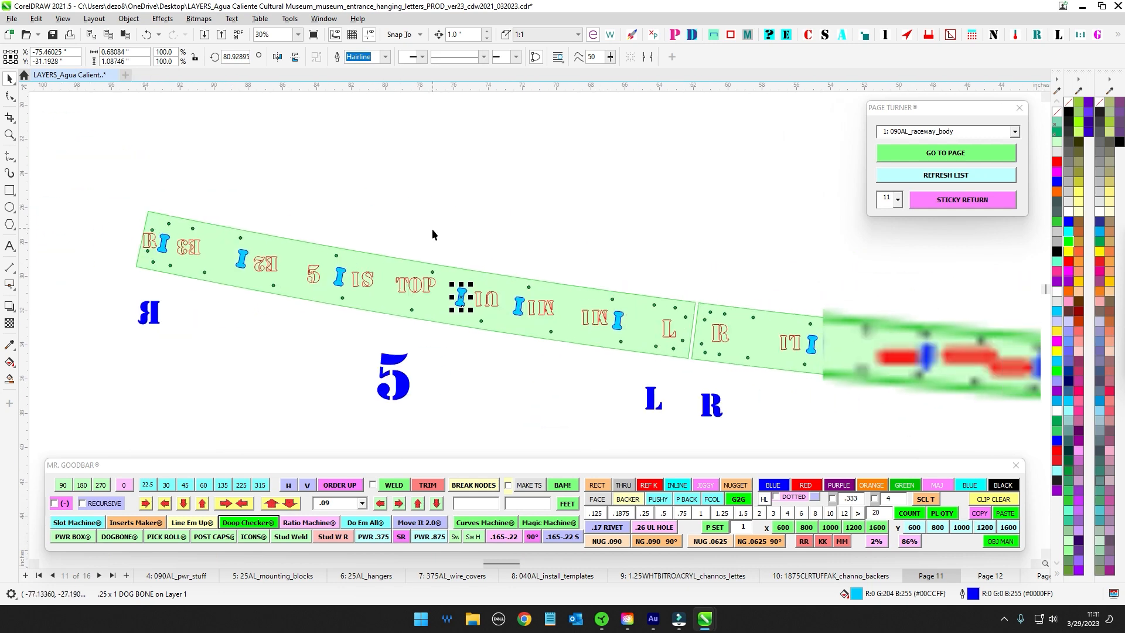
left_click(432, 232)
scroll(463, 284, "down", 2)
left_click_drag(508, 248, 532, 321)
left_click_drag(549, 368, 480, 294)
scroll(571, 292, "up", 2)
left_click_drag(703, 329, 461, 313)
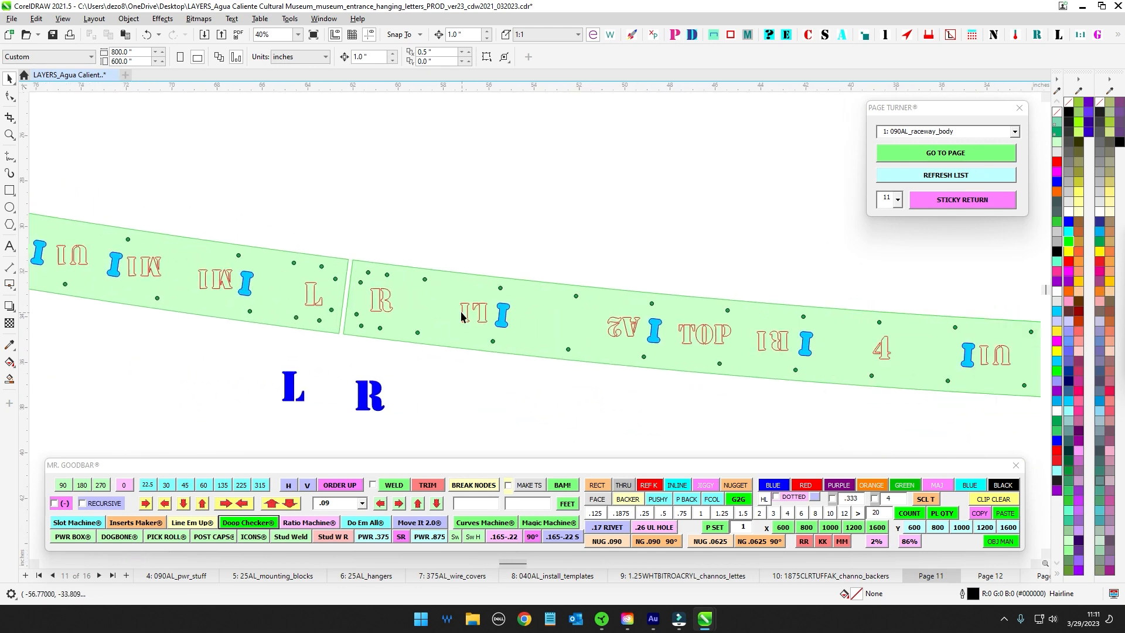
left_click_drag(638, 328, 388, 323)
left_click_drag(805, 354, 293, 338)
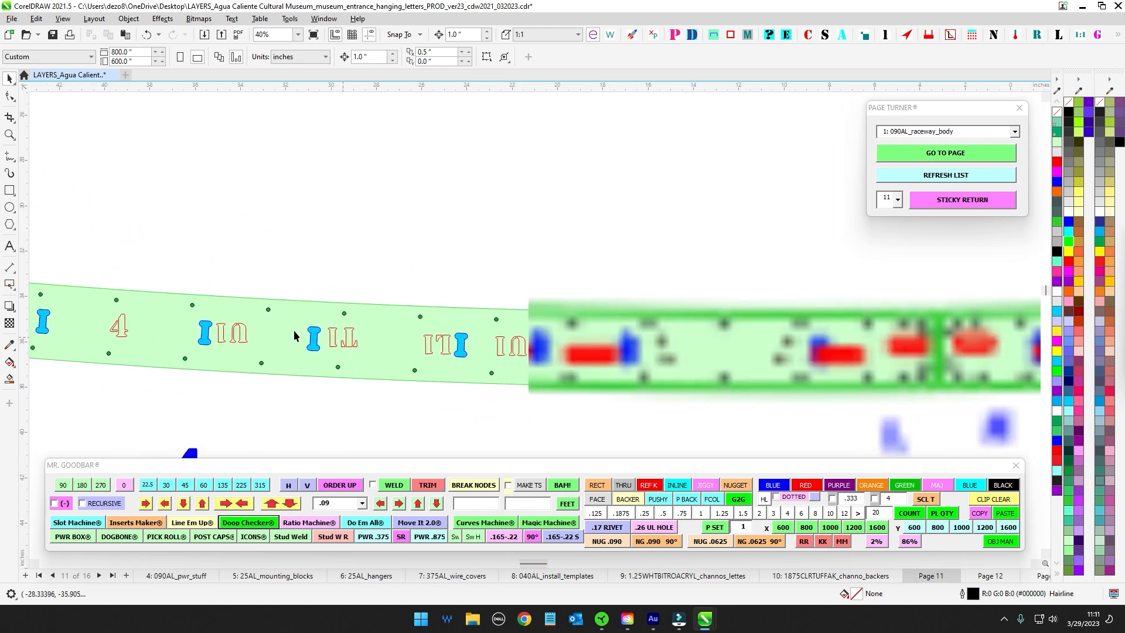
left_click_drag(743, 355, 451, 364)
scroll(816, 353, "down", 3)
- Examine the slots beside the joint between grey BTM raceway sections 3 and 4, including those with a round hole
left_click_drag(701, 259, 630, 377)
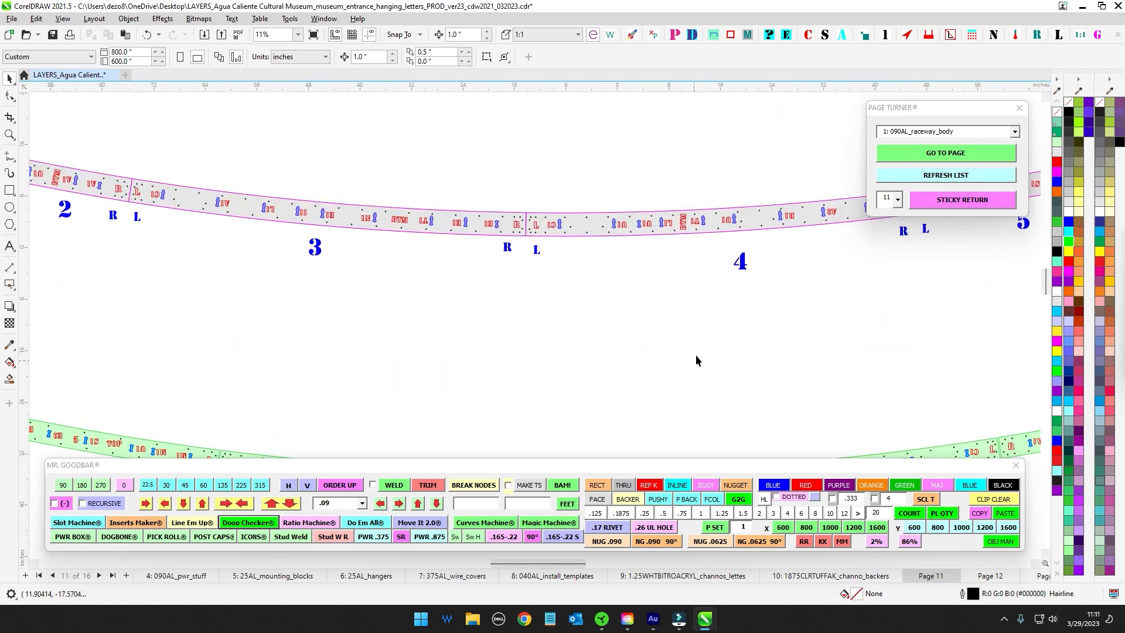
left_click_drag(695, 354, 673, 379)
scroll(540, 223, "up", 3)
scroll(568, 315, "up", 2)
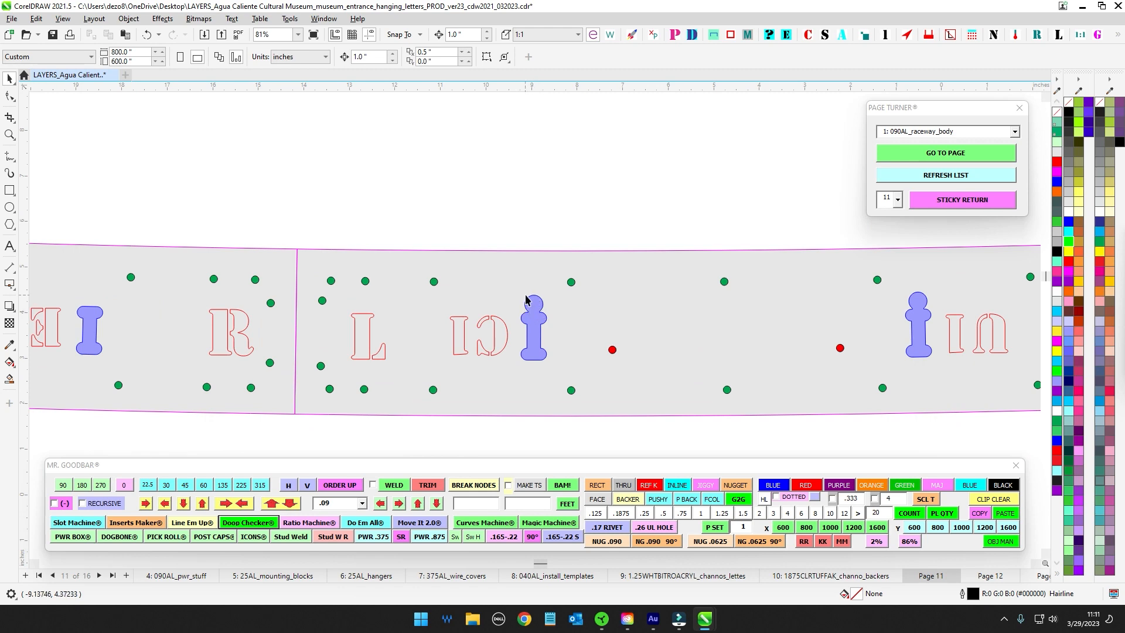
scroll(533, 328, "down", 7)
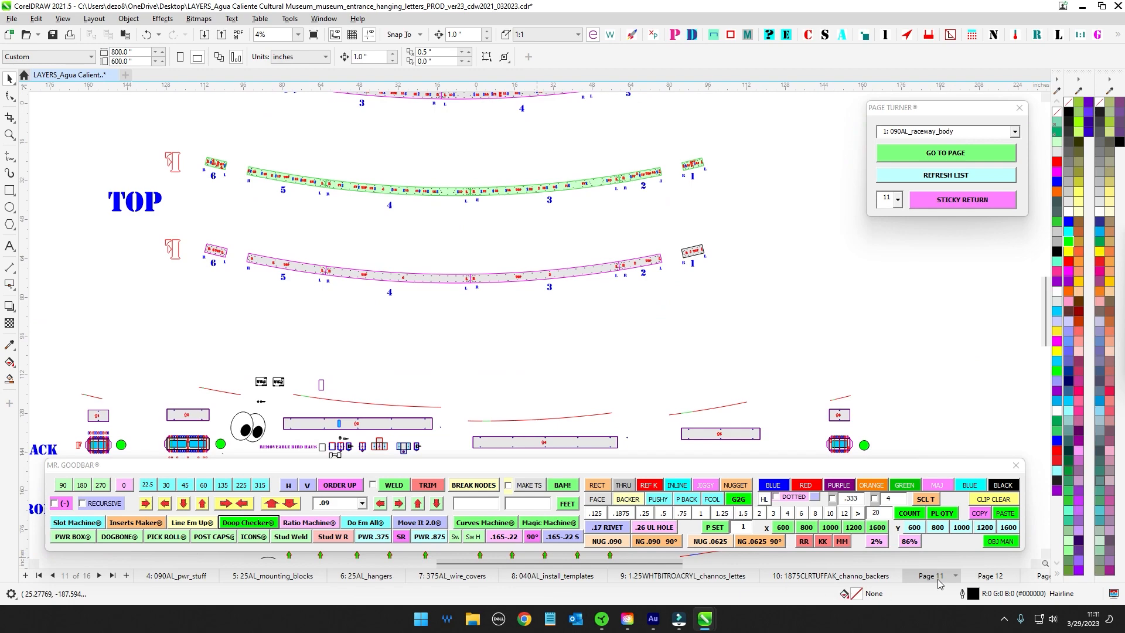
- Return to Page 12 and inspect the coil image marked PWR below the rows of hangers
left_click(989, 576)
scroll(628, 272, "down", 1)
left_click_drag(529, 312, 656, 308)
scroll(256, 397, "up", 3)
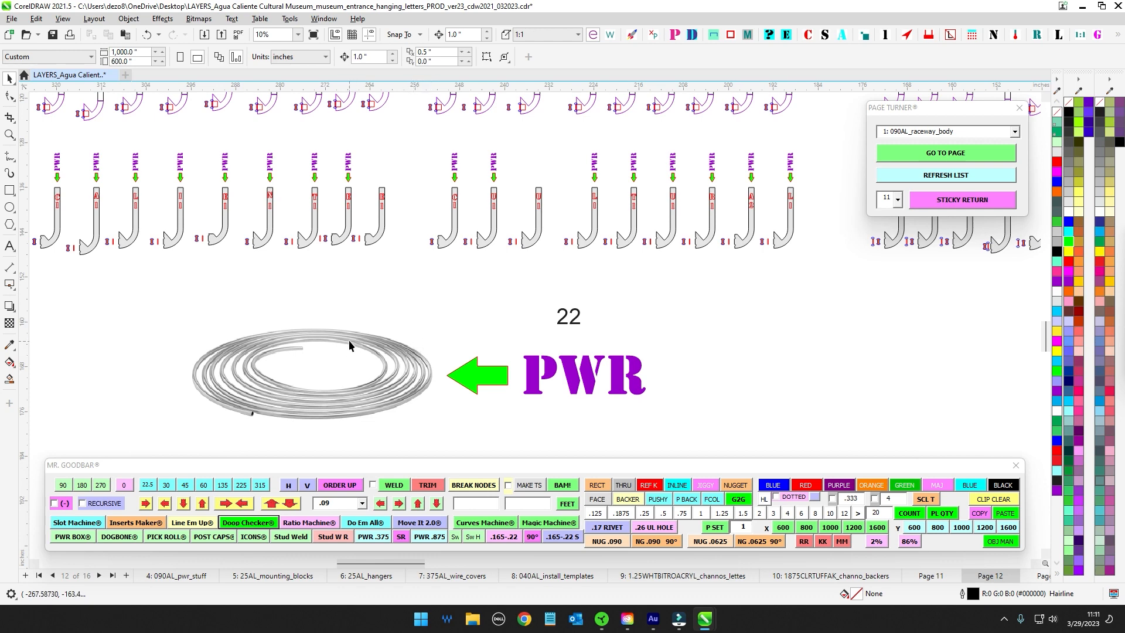
- Look over the AGUA and CALIENTE hangers and their PWR arrows against the coil image
scroll(390, 356, "down", 1)
left_click_drag(222, 350, 613, 375)
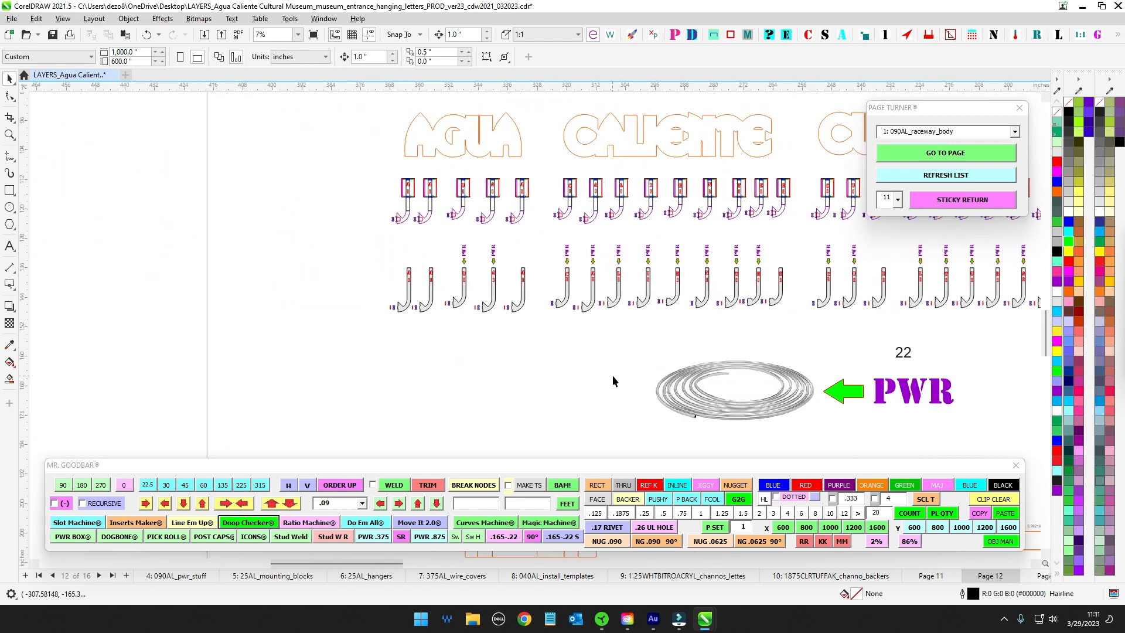
scroll(449, 270, "up", 1)
left_click_drag(448, 270, 294, 297)
scroll(315, 279, "down", 1)
left_click_drag(574, 332, 382, 241)
- Undo the last change to the coil image and select the PWR label with its green arrow
left_click_drag(485, 317, 641, 392)
key("ctrl+z")
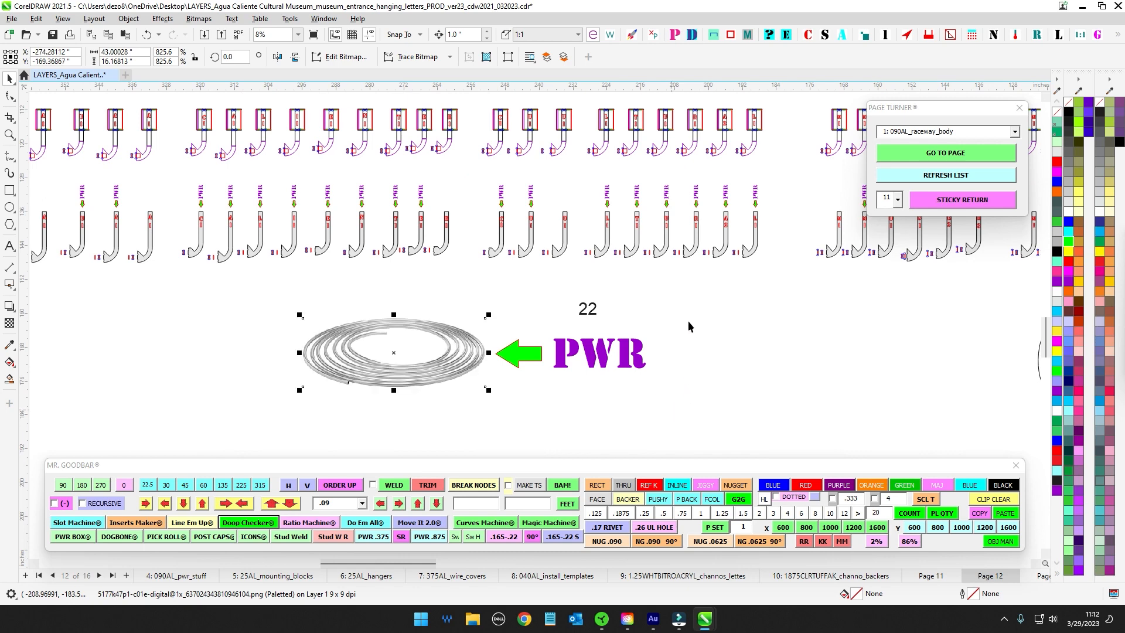
left_click_drag(688, 321, 468, 428)
- Examine which of the AGUA and CALIENTE hangers carry a PWR arrow
scroll(379, 291, "down", 1)
scroll(401, 297, "up", 3)
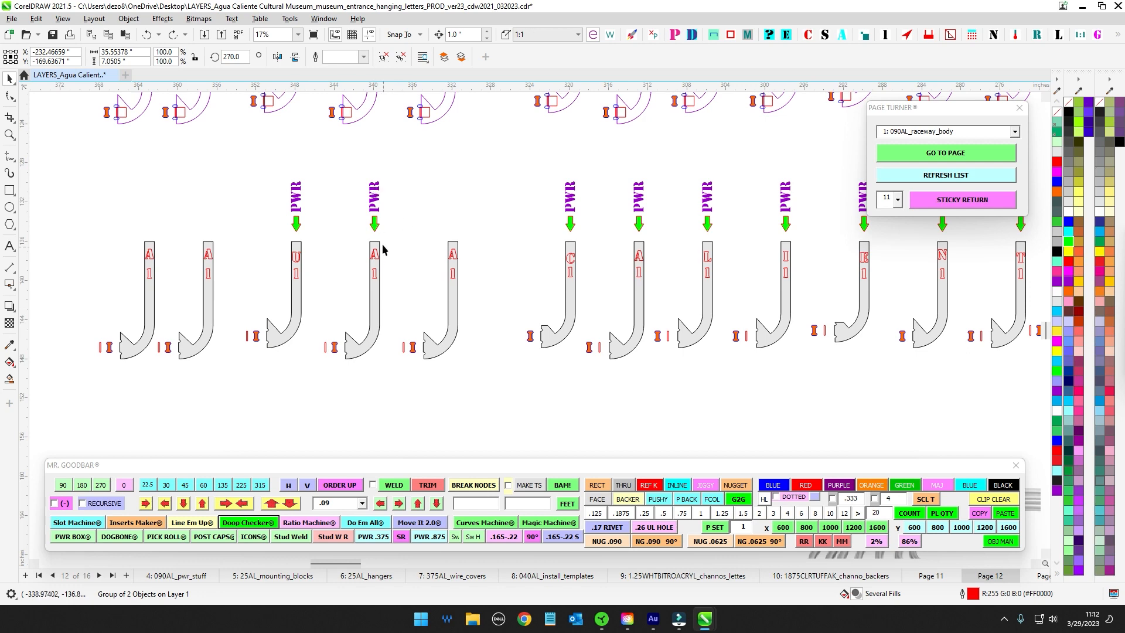
scroll(369, 331, "up", 1)
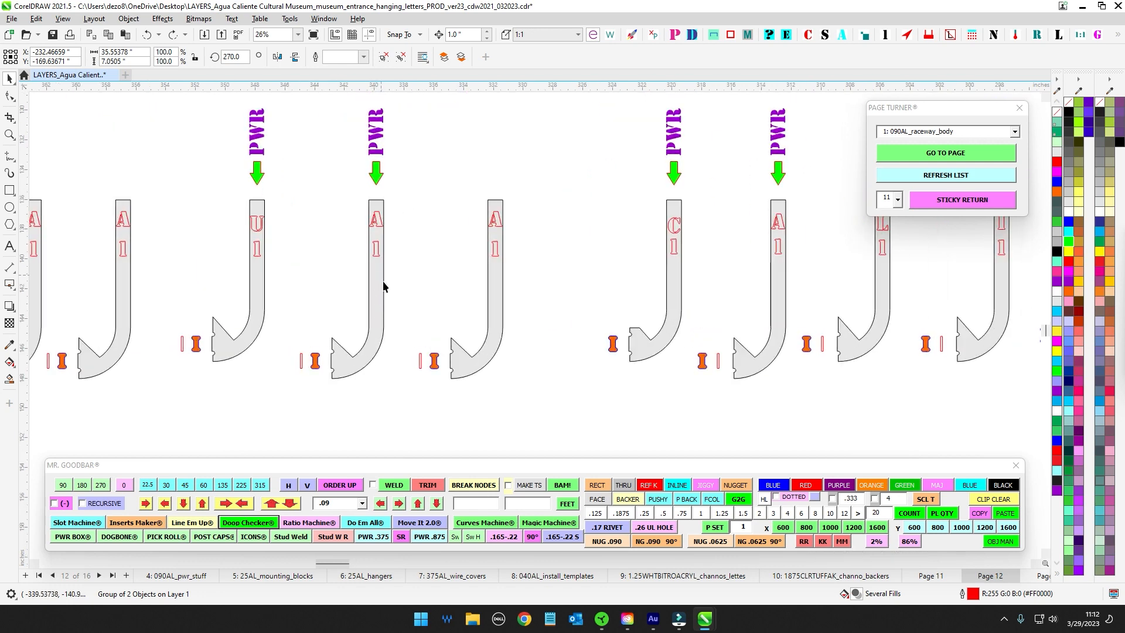
scroll(265, 309, "down", 1)
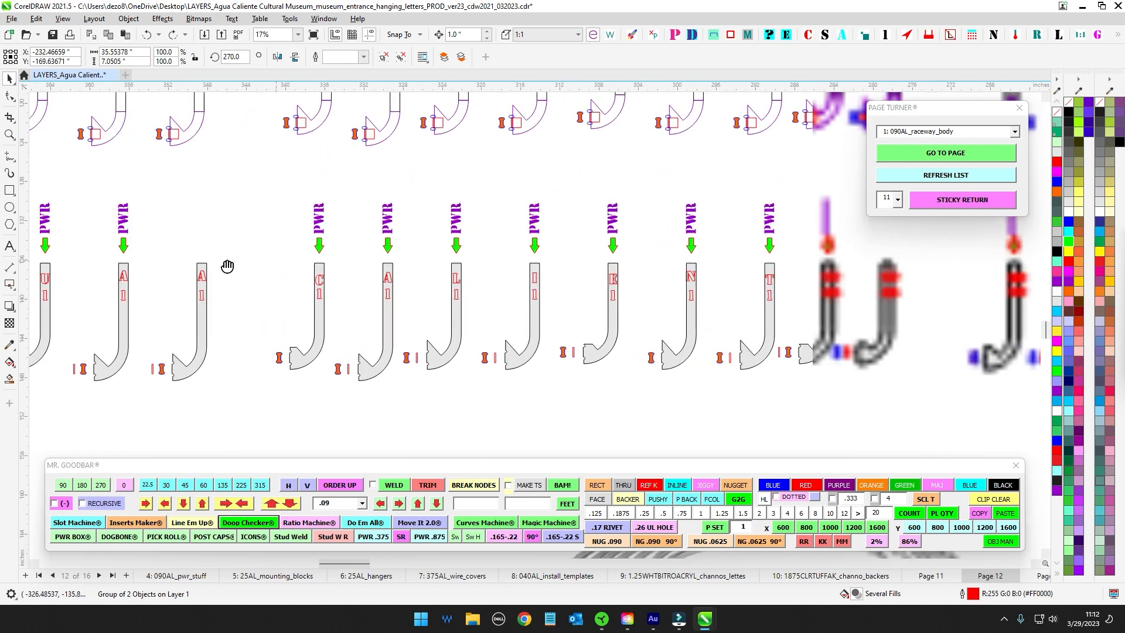
left_click_drag(277, 298, 172, 309)
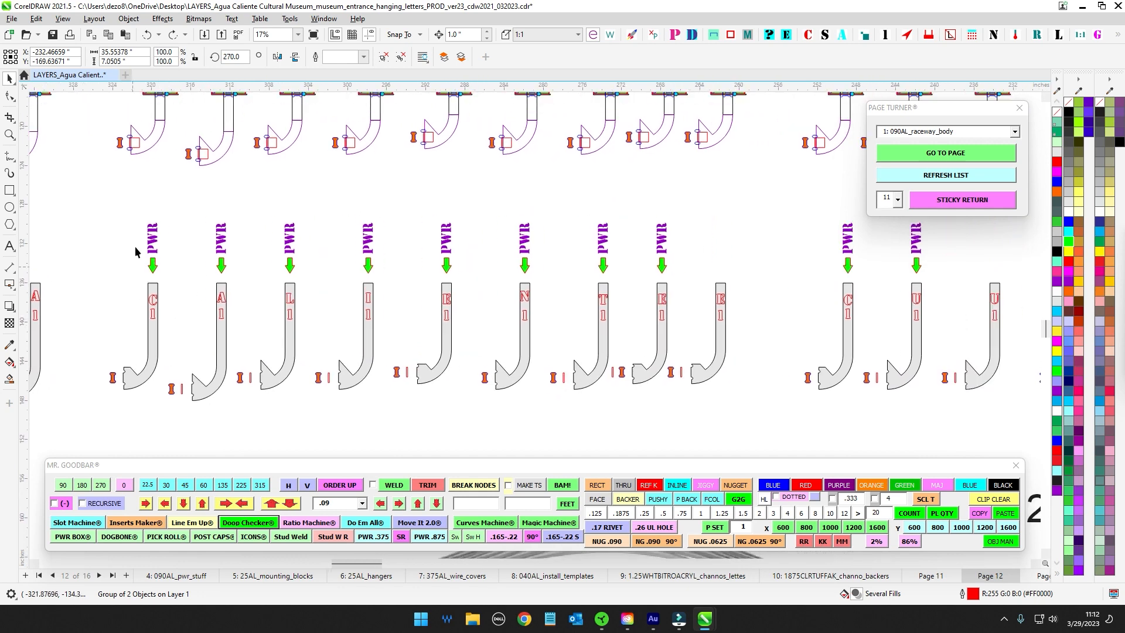
- Select the PWR arrows above the CALIENTE hangers and compare them with the unmarked last E hanger
left_click_drag(454, 271, 703, 275)
scroll(723, 258, "down", 1)
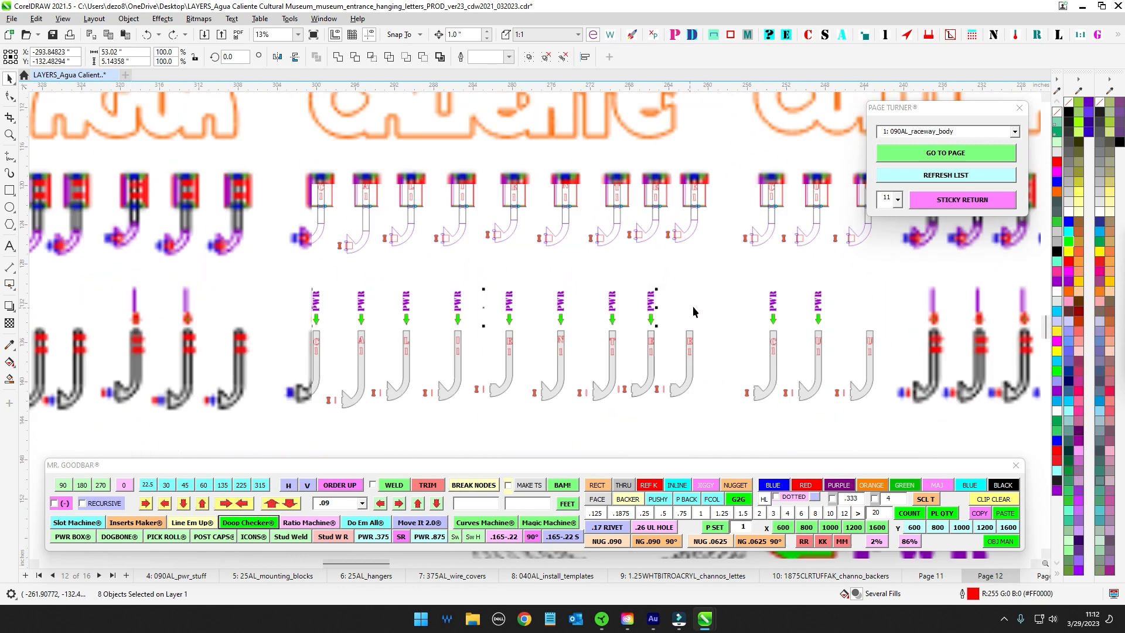
scroll(586, 328, "up", 2)
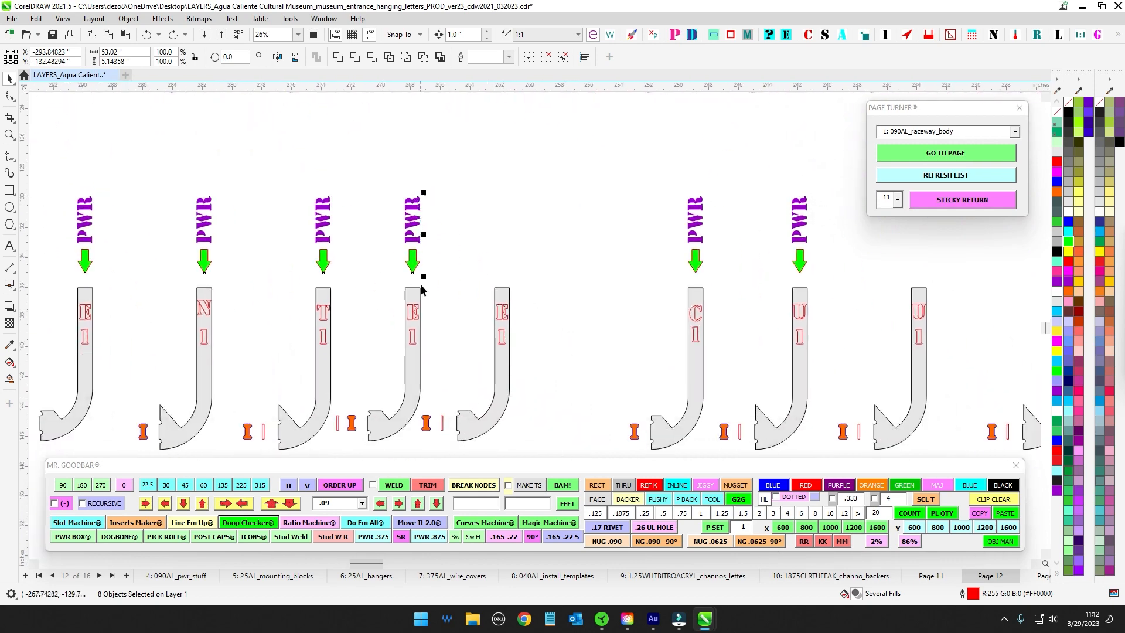
scroll(314, 334, "down", 3)
scroll(355, 368, "down", 2)
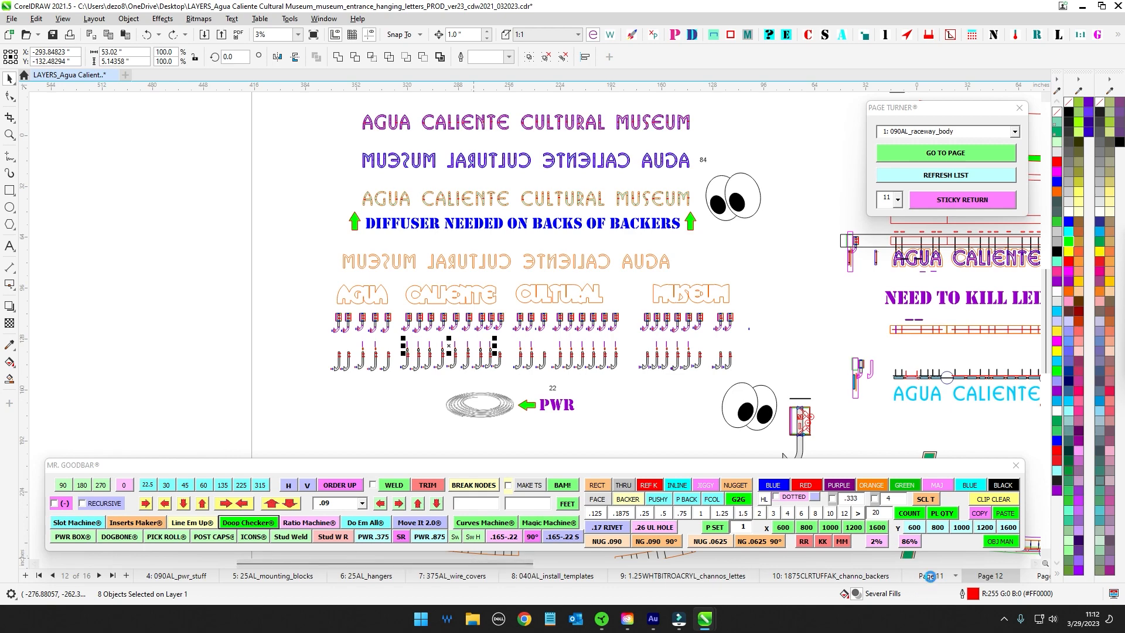
- Open Page 11, select the plain dog-bone slot near the R end of BTM raceway section 2, and clear the selection
left_click(930, 577)
scroll(288, 323, "up", 2)
scroll(429, 251, "up", 6)
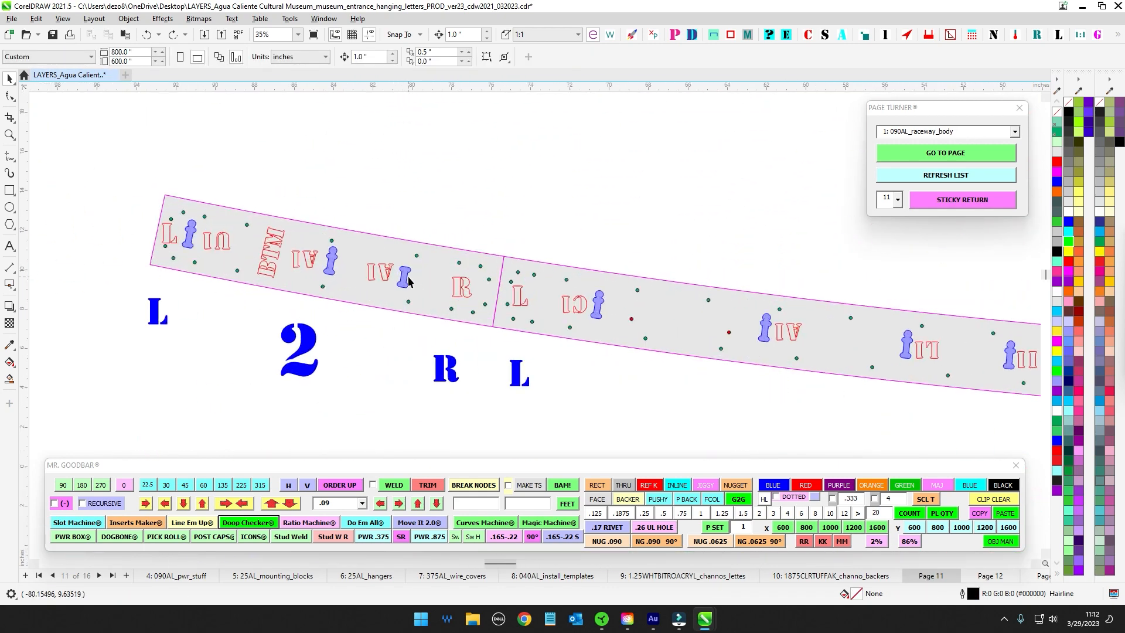
left_click(407, 278)
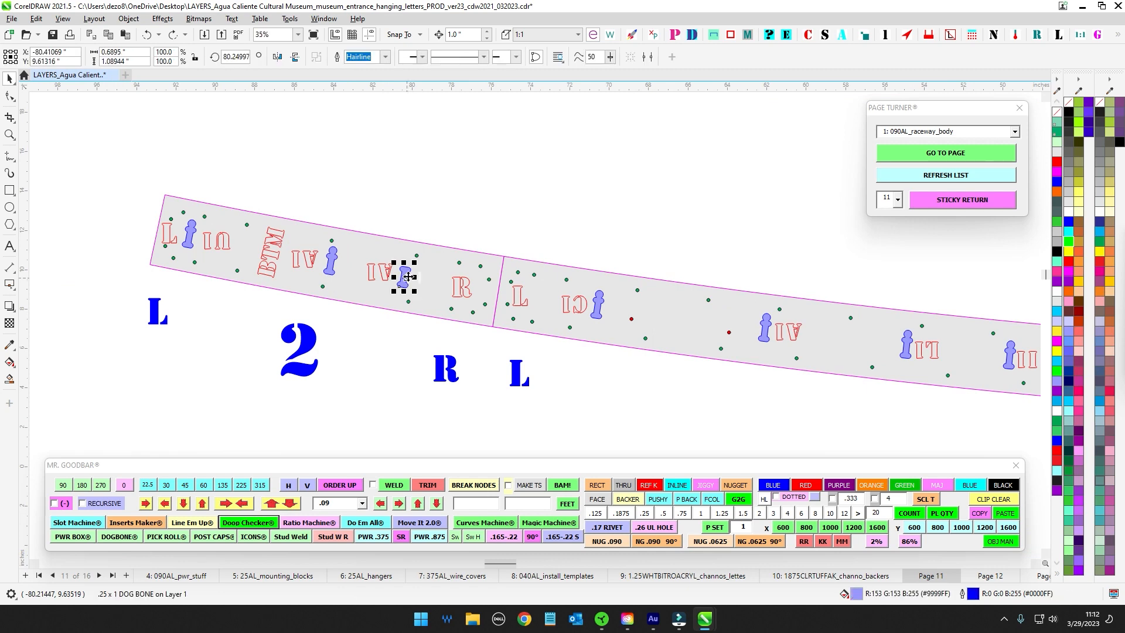
left_click(654, 237)
- Examine the dog-bone slots with round holes along BTM raceway section 3
scroll(593, 298, "up", 2)
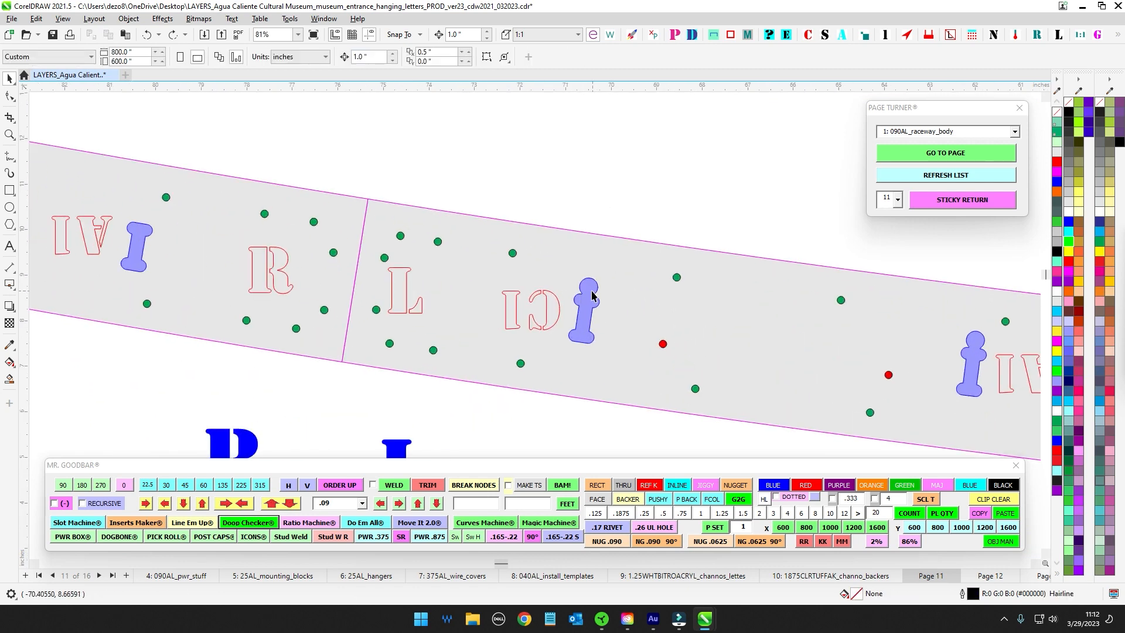
scroll(216, 249, "down", 2)
scroll(346, 302, "up", 2)
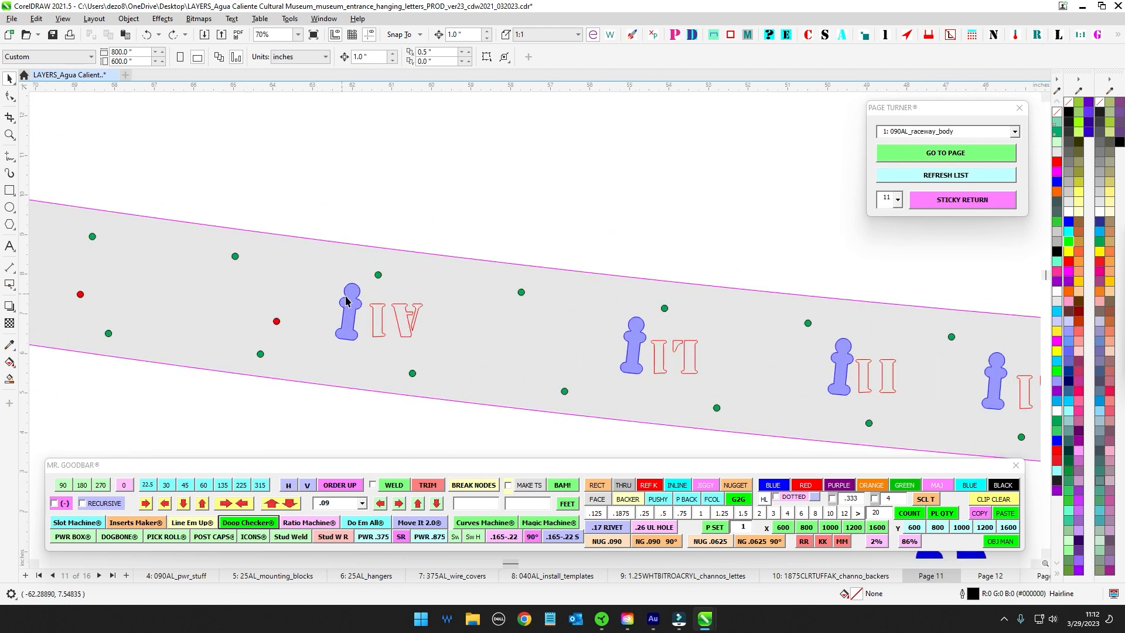
scroll(346, 302, "right", 6)
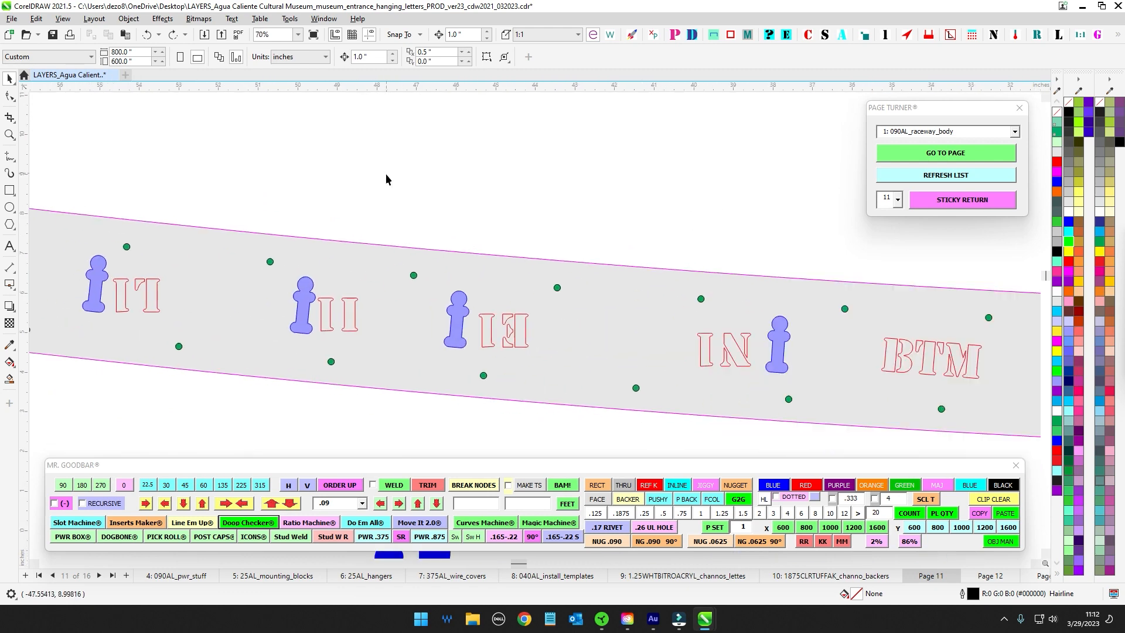
scroll(544, 330, "down", 4)
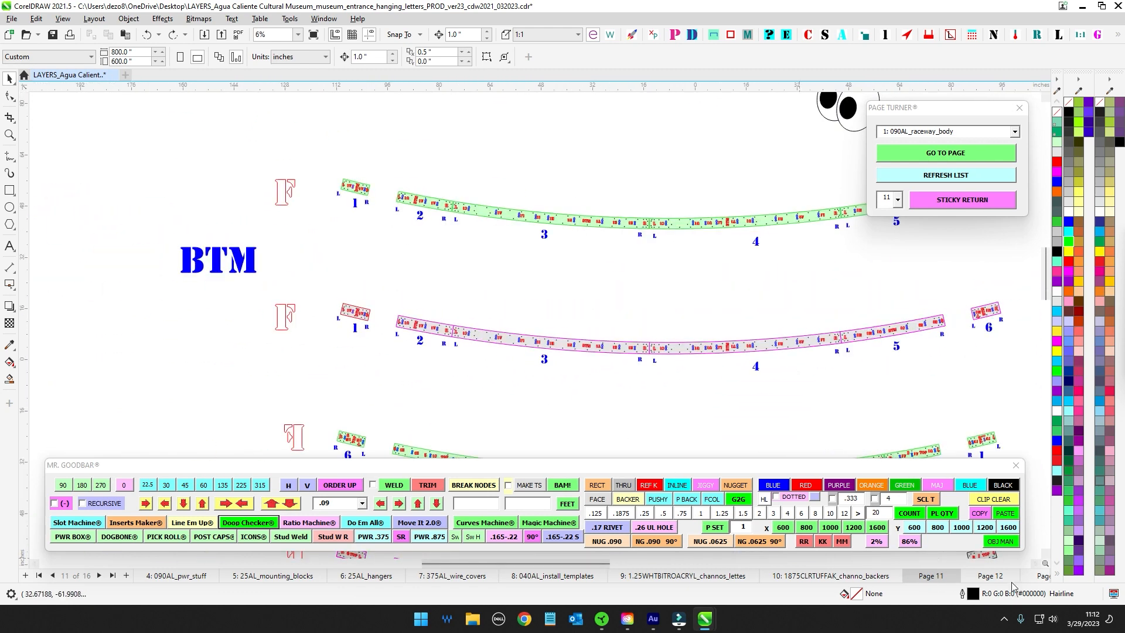
- Return to Page 12 and select the blue circle beside the hanger at the lower end of the typical M1 box
left_click(992, 577)
scroll(621, 328, "down", 2)
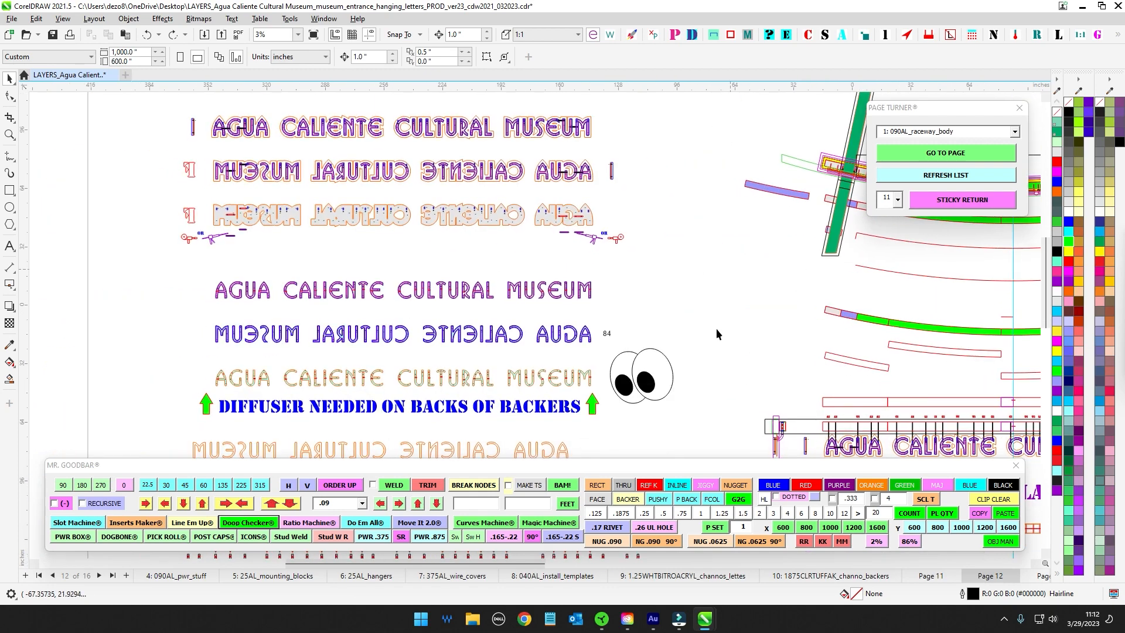
mouse_move(692, 390)
left_mouse_down()
mouse_move(741, 146)
mouse_move(561, 269)
left_mouse_up()
scroll(648, 346, "up", 4)
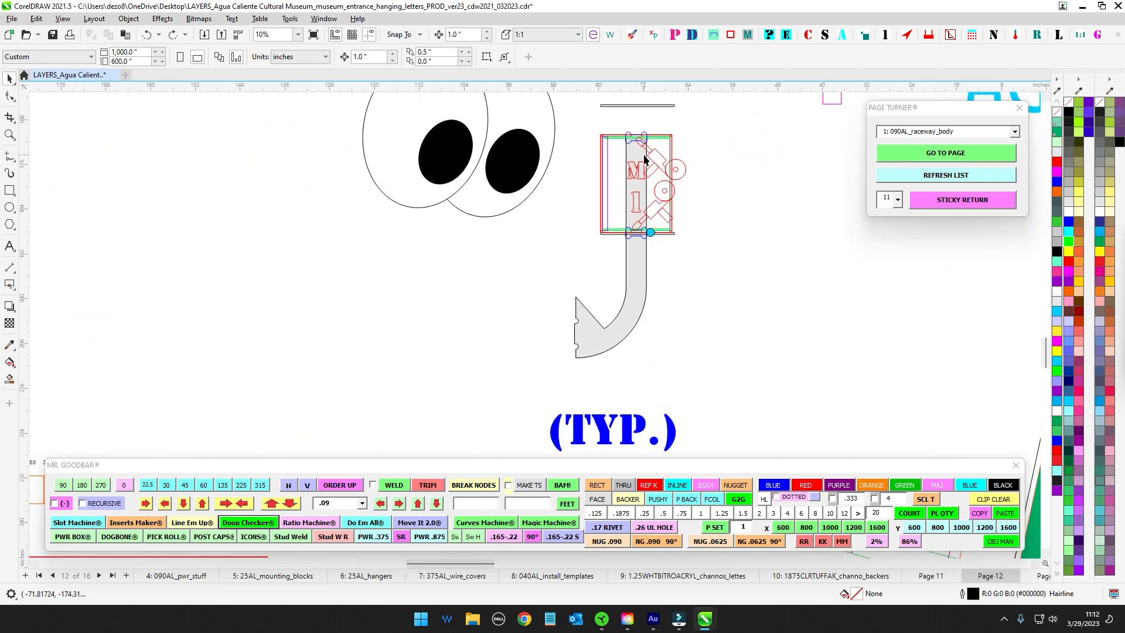
scroll(651, 229, "up", 4)
left_click(648, 247)
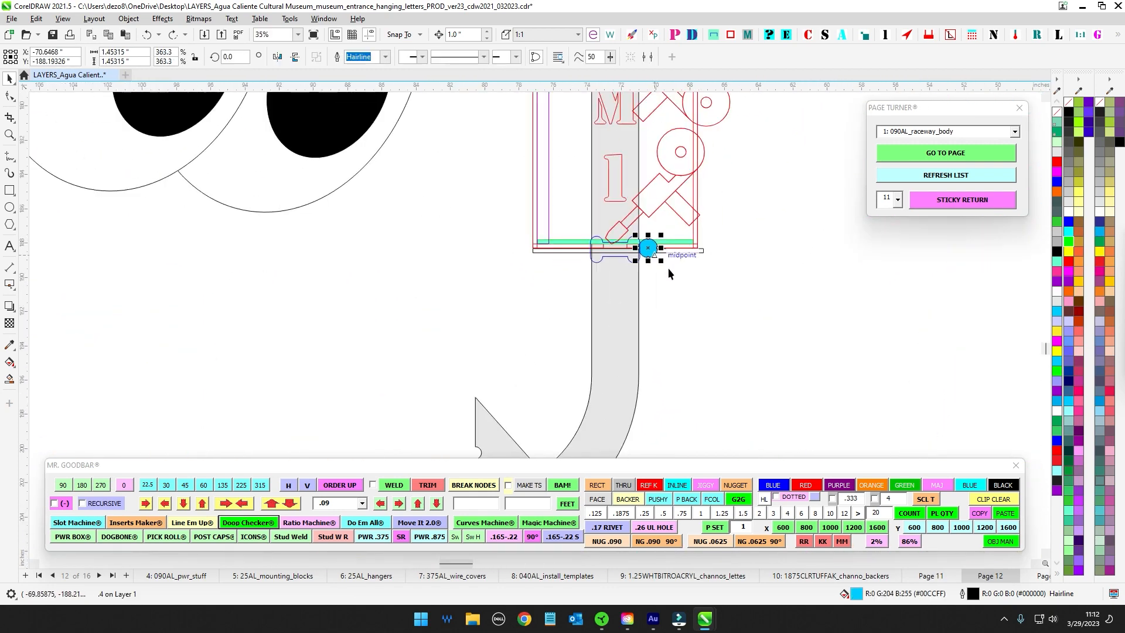
- Examine the dog-bone slots and blue holes across the gray mirrored CALIENTE backer
left_click_drag(681, 328, 666, 206)
scroll(666, 251, "down", 6)
left_click_drag(731, 293, 511, 360)
left_click_drag(383, 278, 576, 348)
scroll(576, 283, "down", 2)
left_click_drag(575, 245, 586, 384)
left_click_drag(405, 101, 413, 213)
scroll(405, 202, "up", 4)
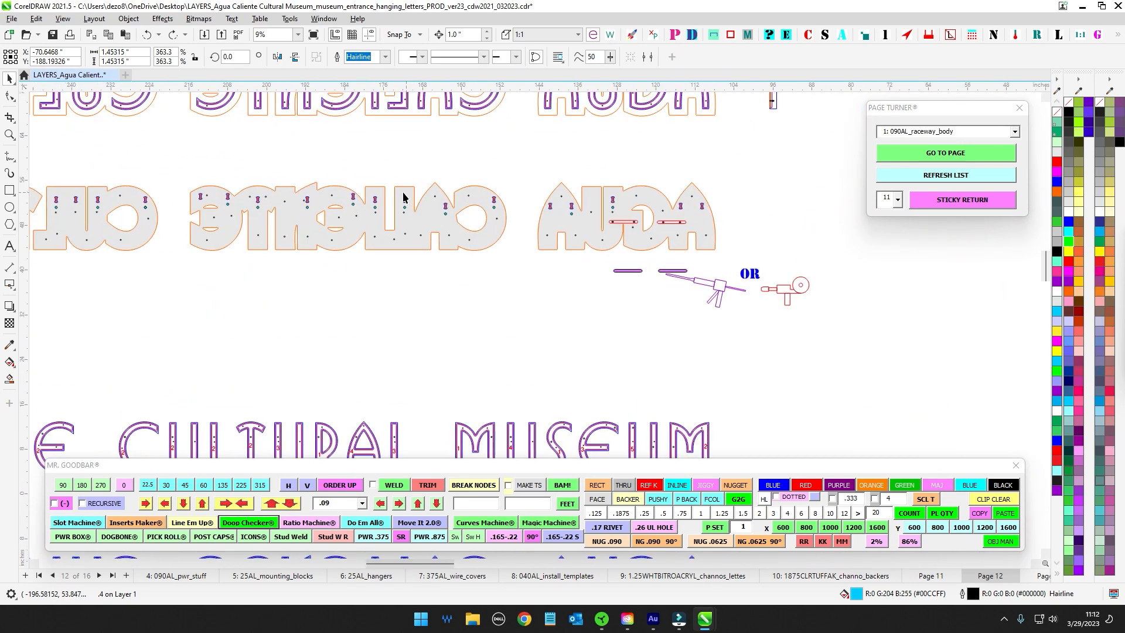
scroll(404, 199, "up", 4)
scroll(422, 223, "down", 1)
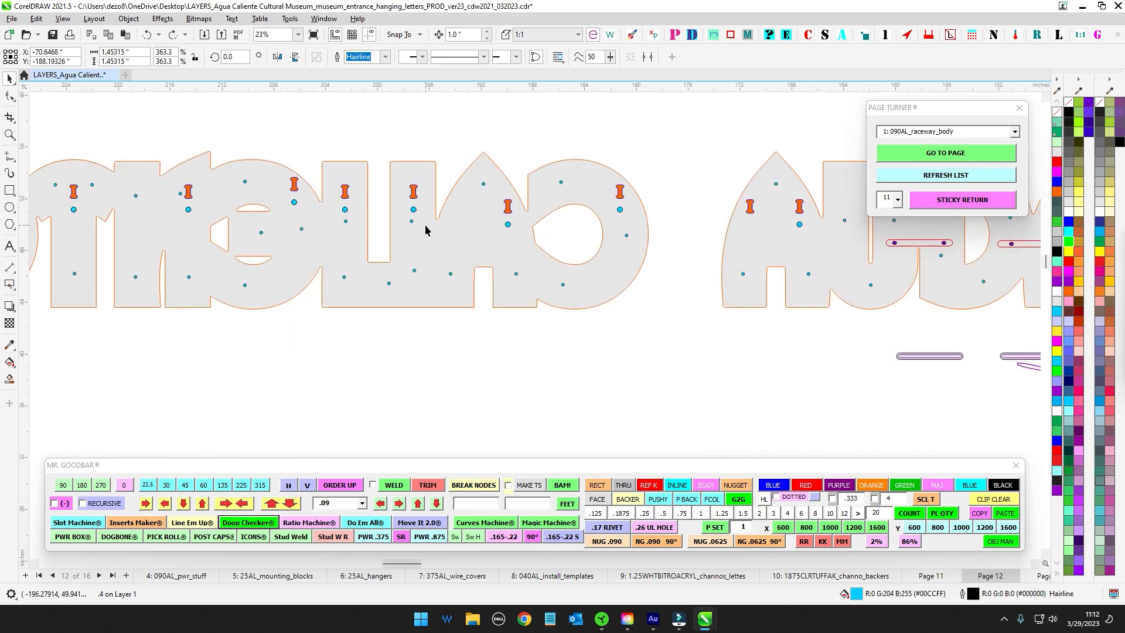
- Examine the hooked lower end of the typical M1 hanger and the blue circle beside it under the box
scroll(433, 240, "down", 2)
scroll(498, 307, "down", 1)
left_click_drag(570, 360, 556, 111)
scroll(495, 269, "down", 1)
left_click_drag(575, 283, 570, 114)
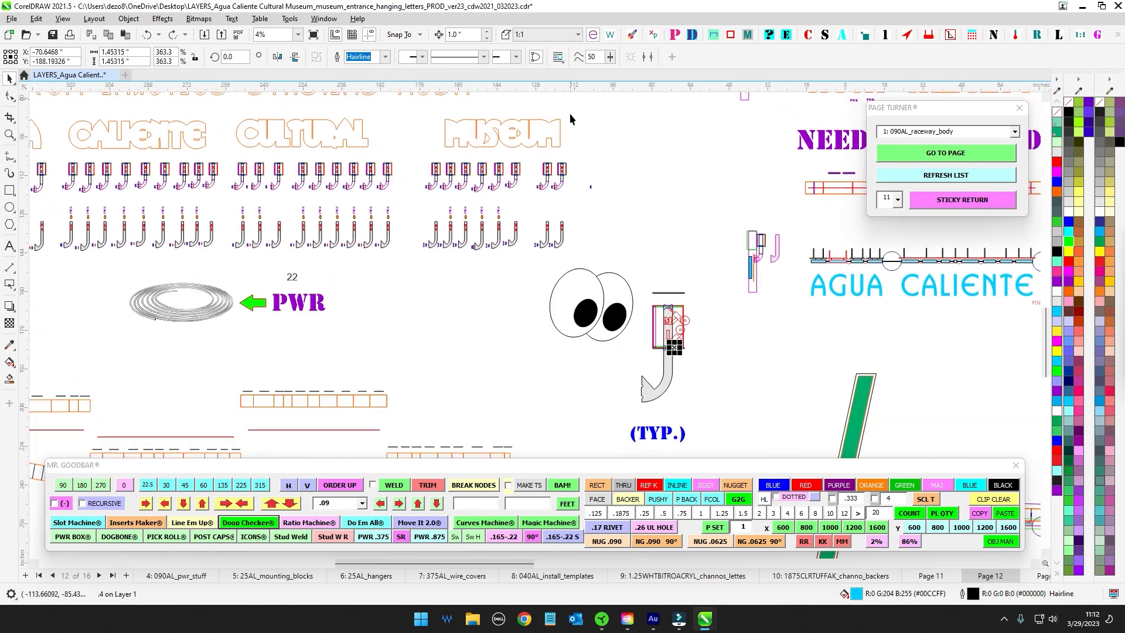
scroll(661, 362, "up", 4)
left_click_drag(661, 363, 628, 275)
scroll(628, 276, "up", 1)
scroll(628, 237, "down", 1)
left_click_drag(632, 227, 623, 209)
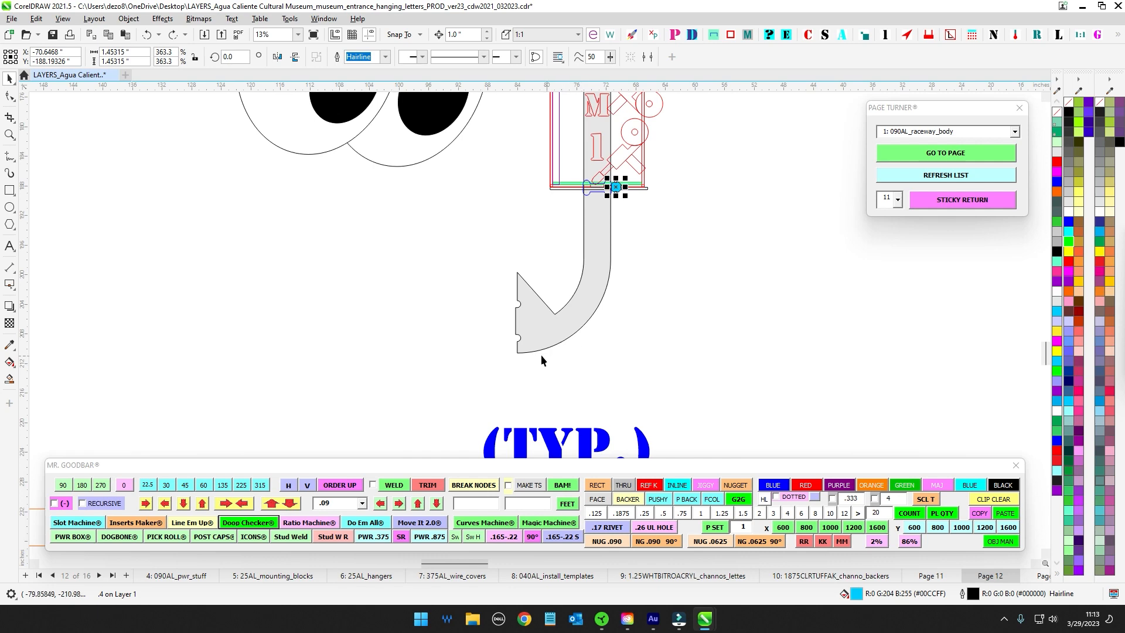
scroll(536, 356, "down", 4)
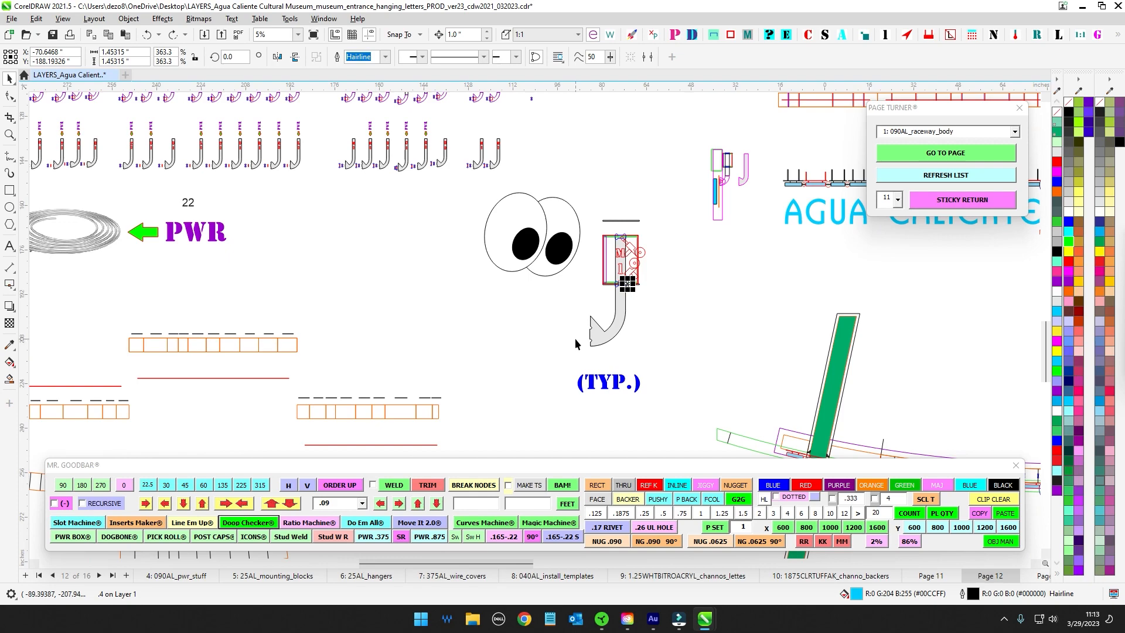
- Examine the E3 side section where the hooked hanger end meets the backer and letter stud
left_click_drag(780, 314, 637, 384)
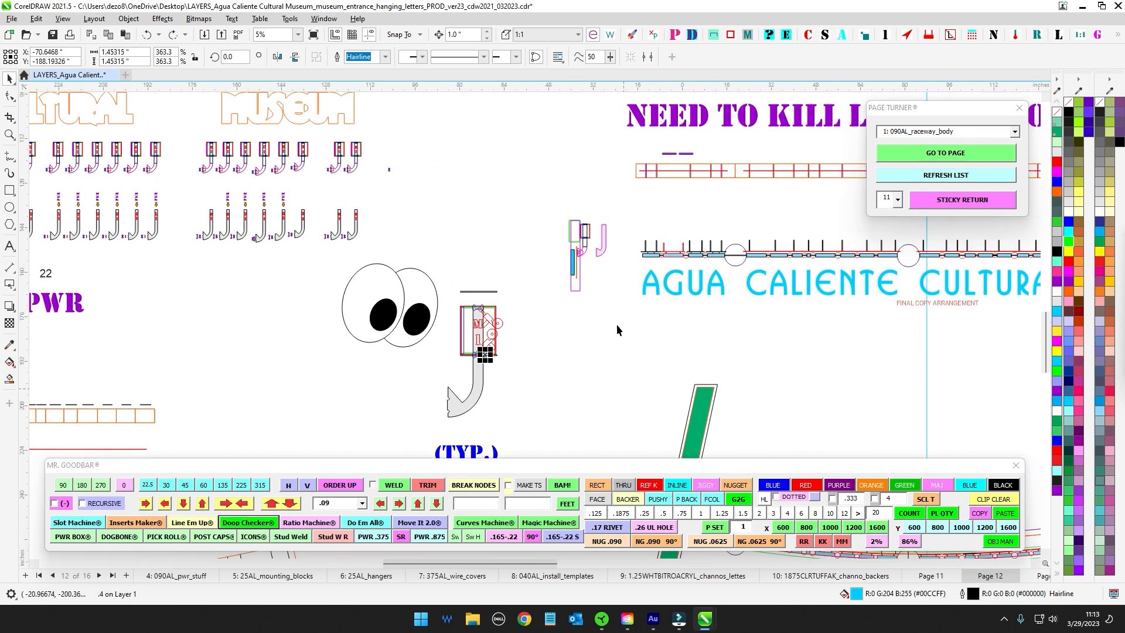
scroll(608, 237, "up", 3)
scroll(609, 234, "down", 5)
left_click_drag(619, 210, 578, 385)
scroll(548, 257, "up", 8)
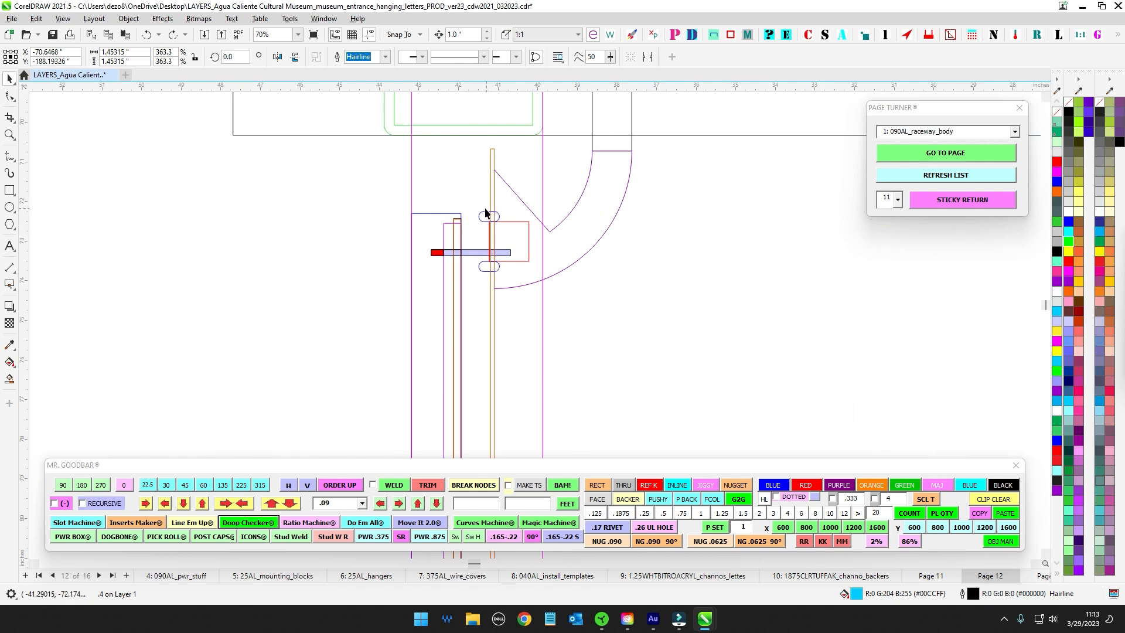
scroll(496, 214, "down", 2)
scroll(487, 244, "up", 1)
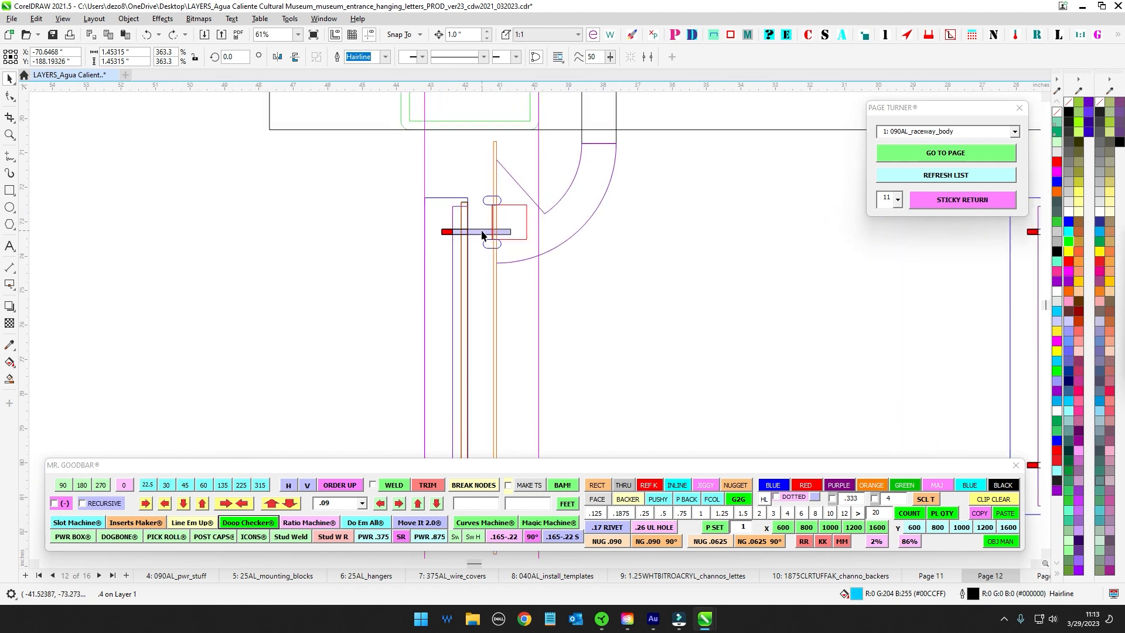
left_click_drag(632, 262, 652, 296)
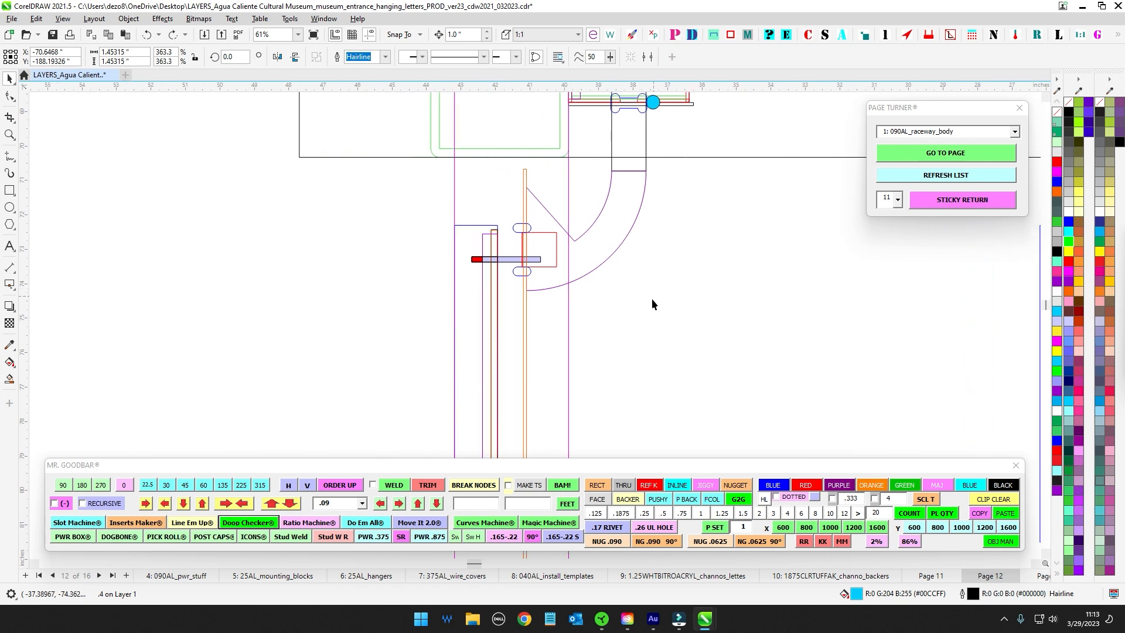
left_click_drag(586, 311, 543, 321)
scroll(524, 310, "up", 1)
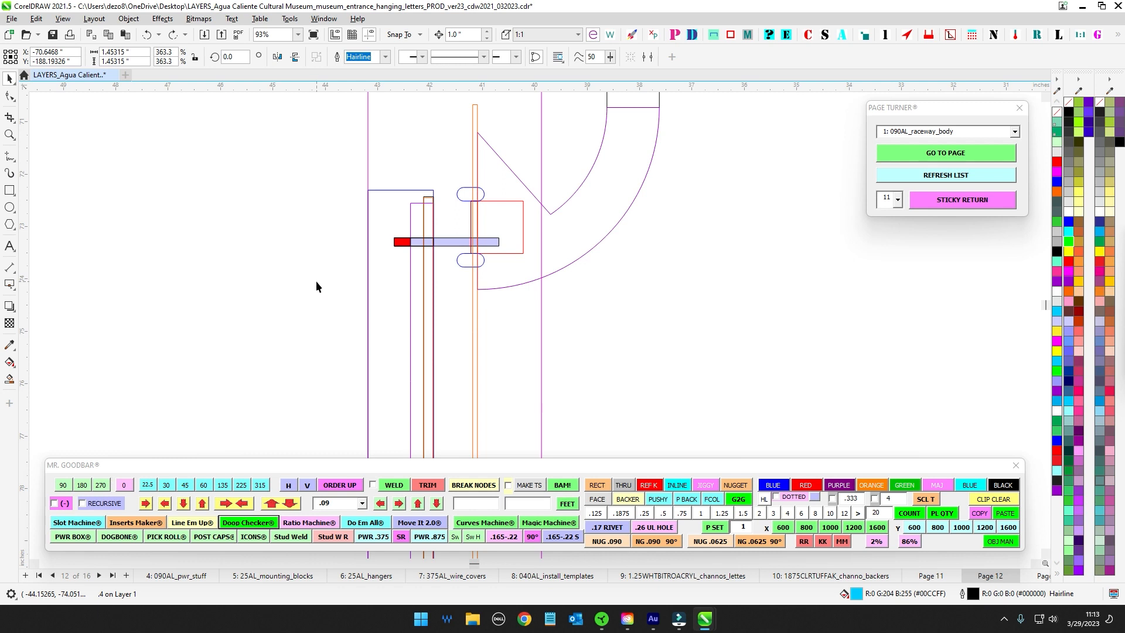
- Inspect the blue circle beside the hanger at the lower edge of the E3 box and clear the current selection
scroll(316, 286, "down", 2)
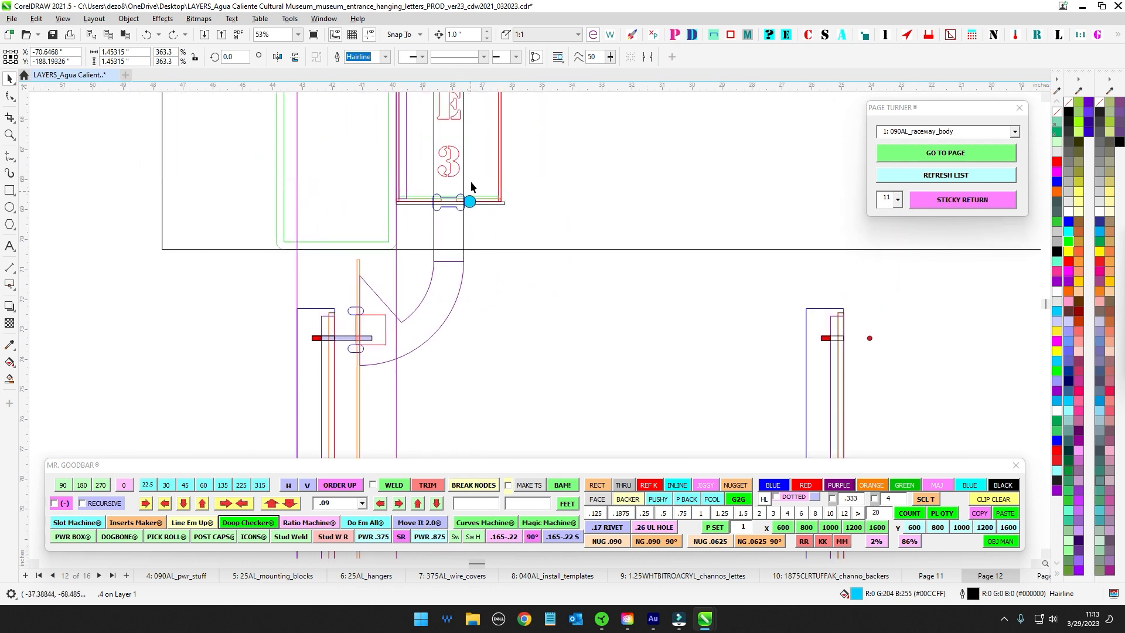
scroll(471, 187, "up", 1)
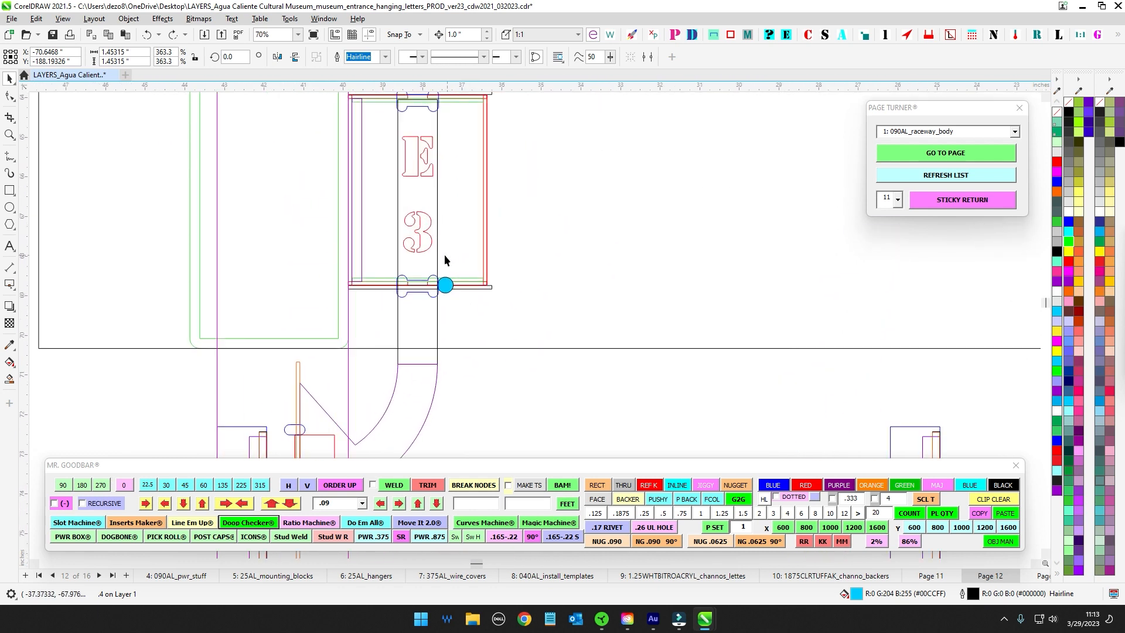
scroll(447, 257, "up", 1)
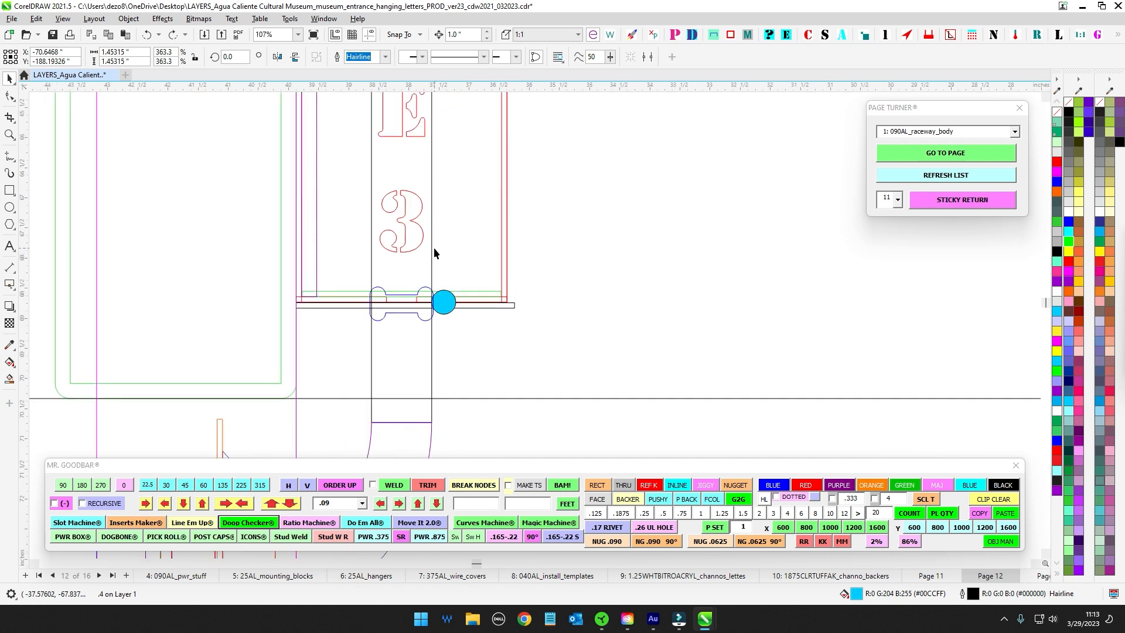
left_click_drag(462, 279, 456, 279)
scroll(456, 279, "down", 2)
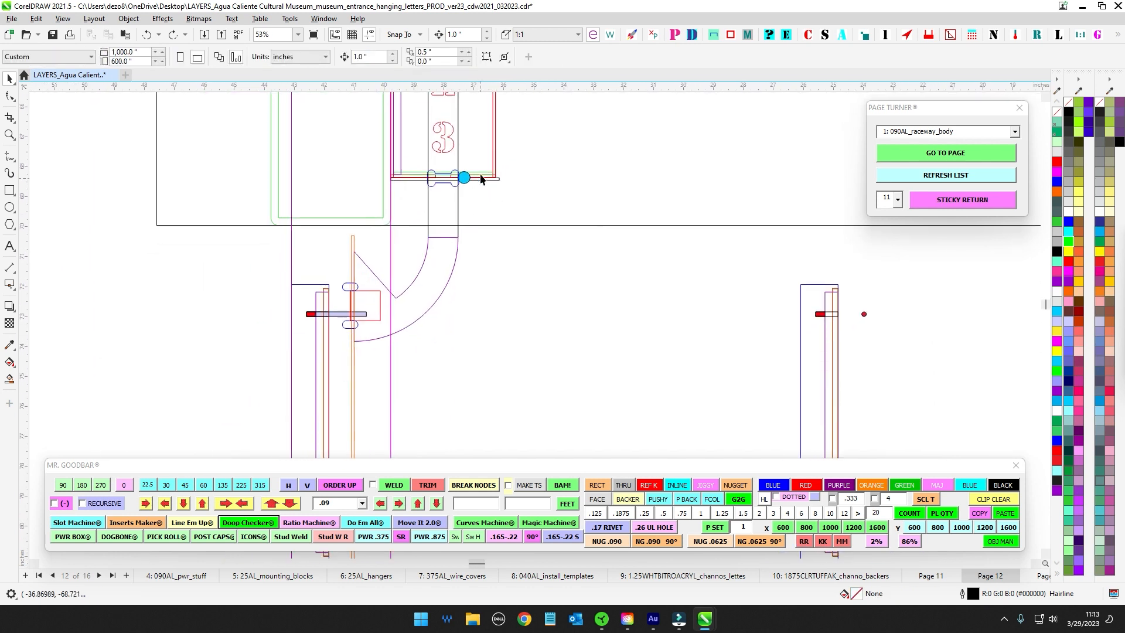
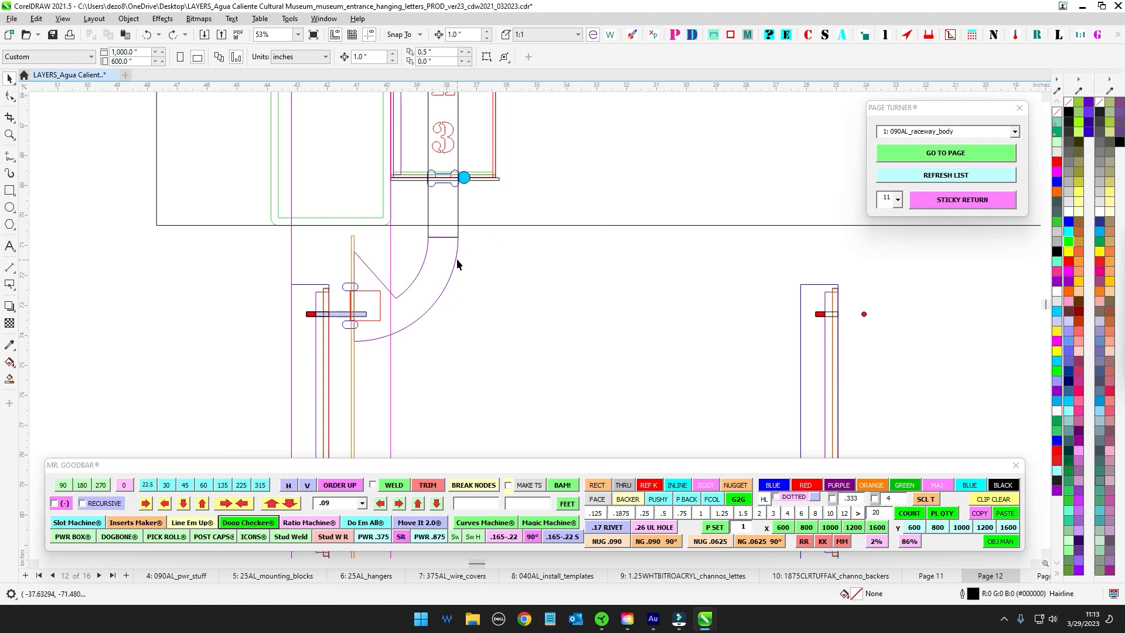
- Trace the path from the E3 box's blue circle down the curved hanger to the backer and letter
scroll(457, 262, "up", 2)
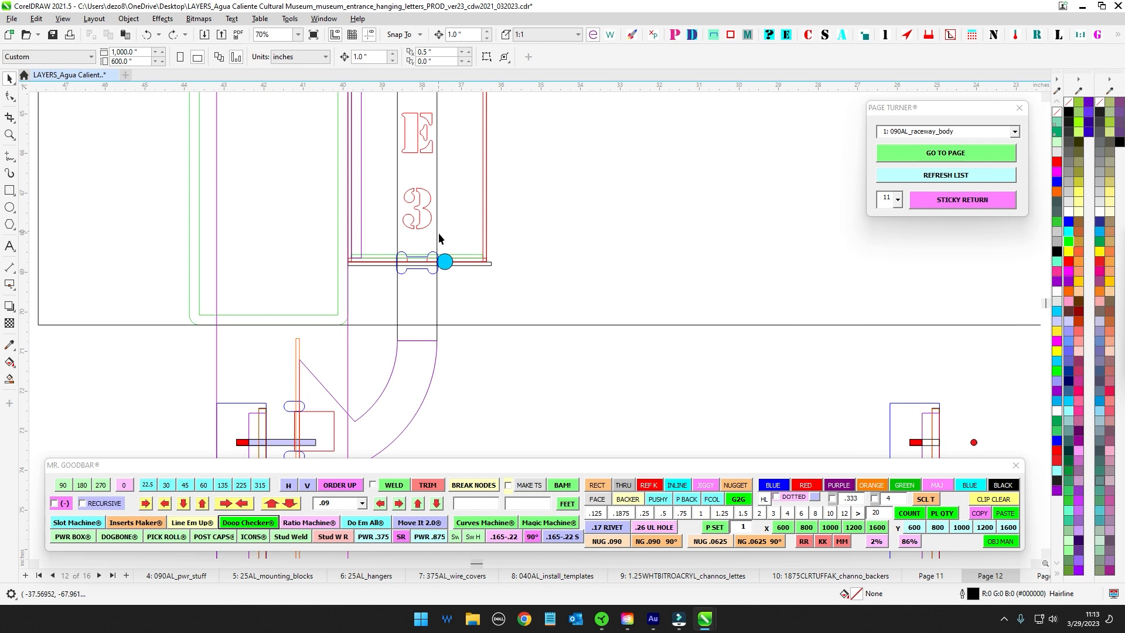
scroll(464, 248, "up", 2)
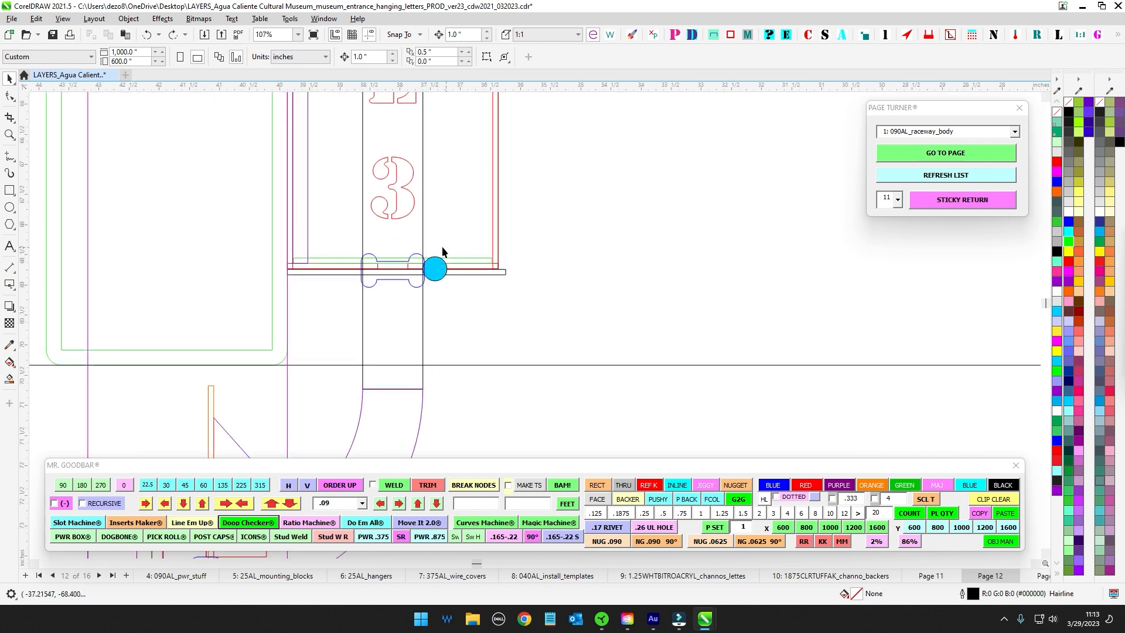
scroll(448, 251, "down", 3)
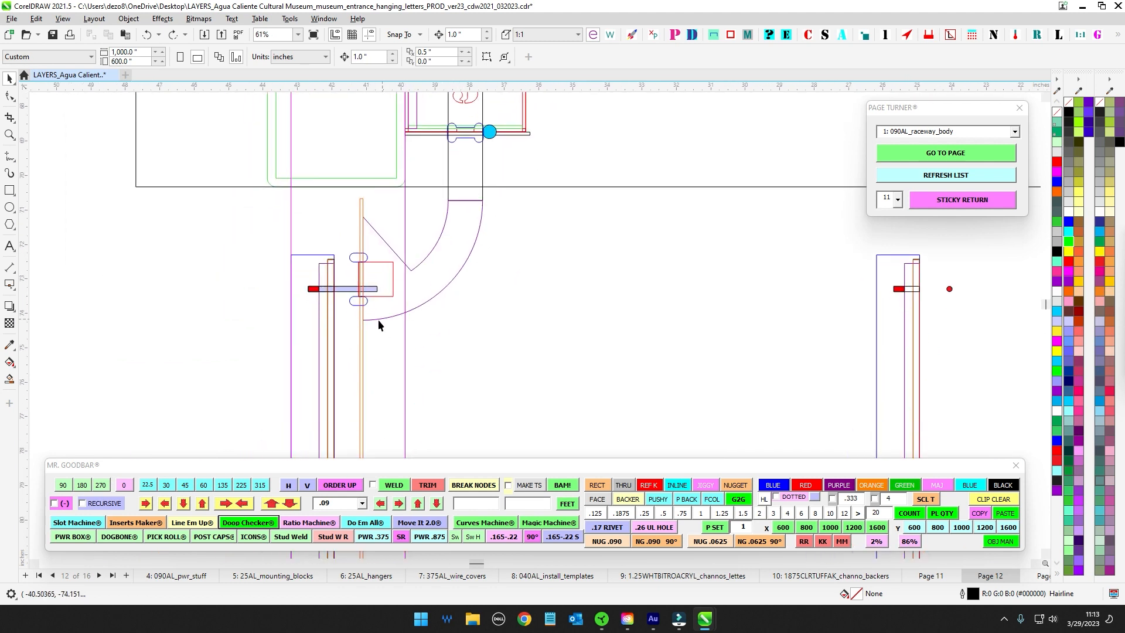
scroll(378, 321, "up", 2)
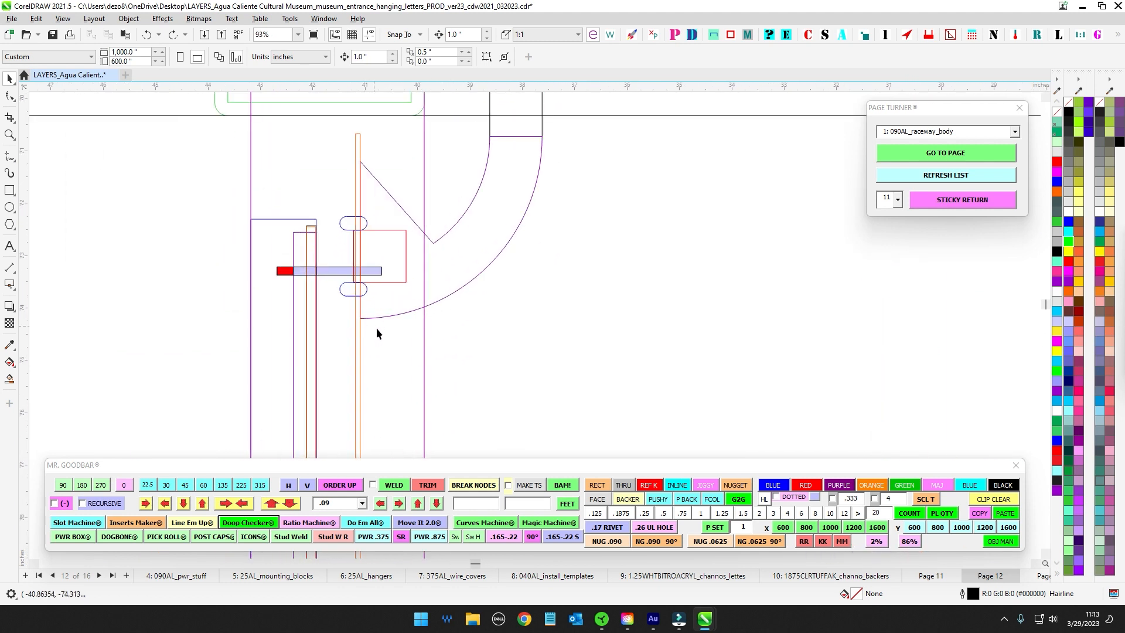
scroll(376, 328, "up", 2)
scroll(410, 317, "down", 2)
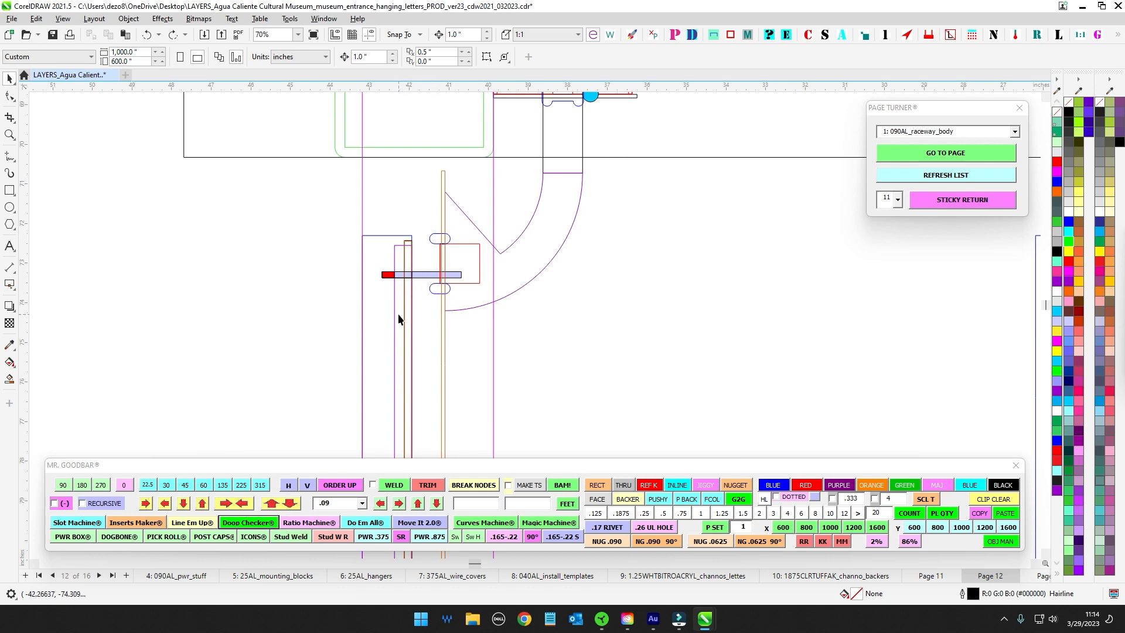
- Compare the dog-bone slots and the blue holes below them on the mirrored CALIENTE and AGUA backers
scroll(394, 319, "down", 7)
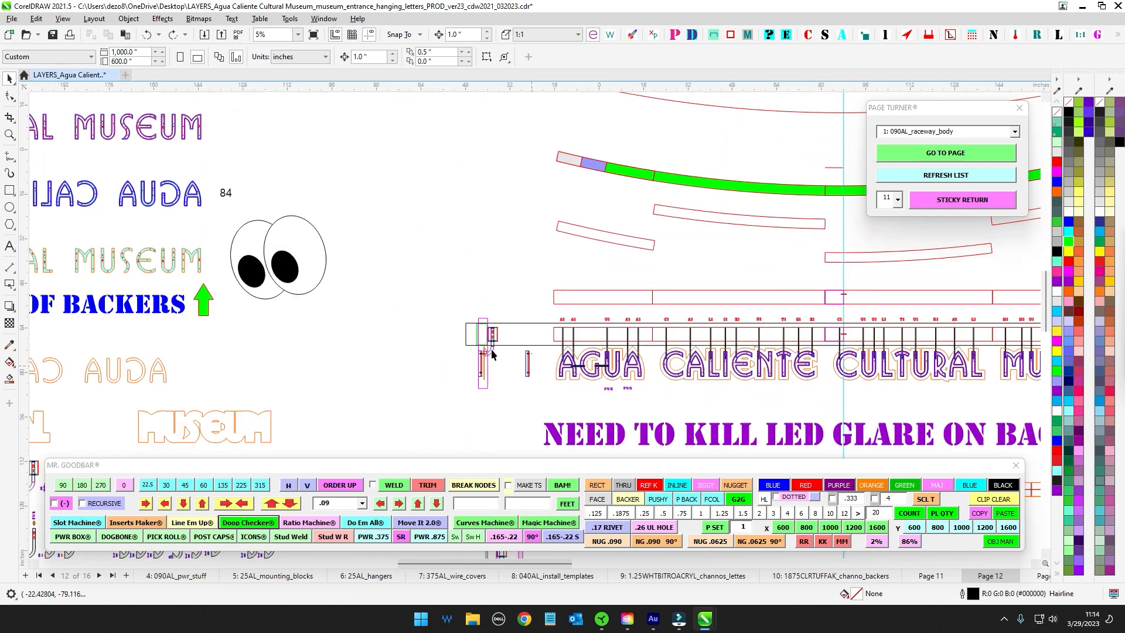
scroll(607, 252, "up", 1)
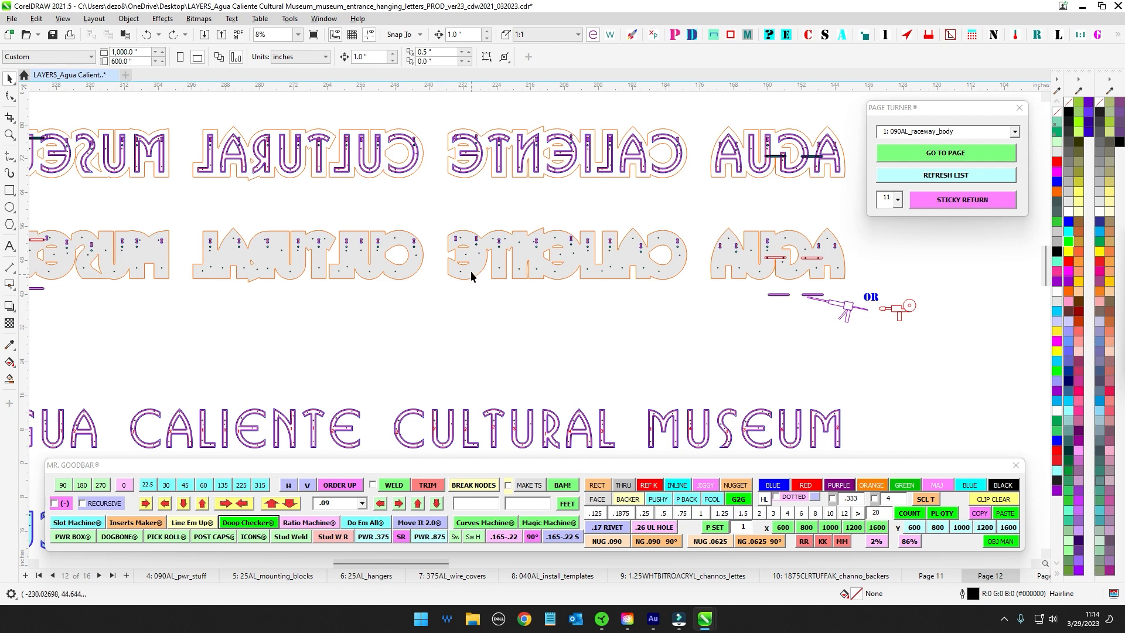
left_click_drag(494, 303, 479, 318)
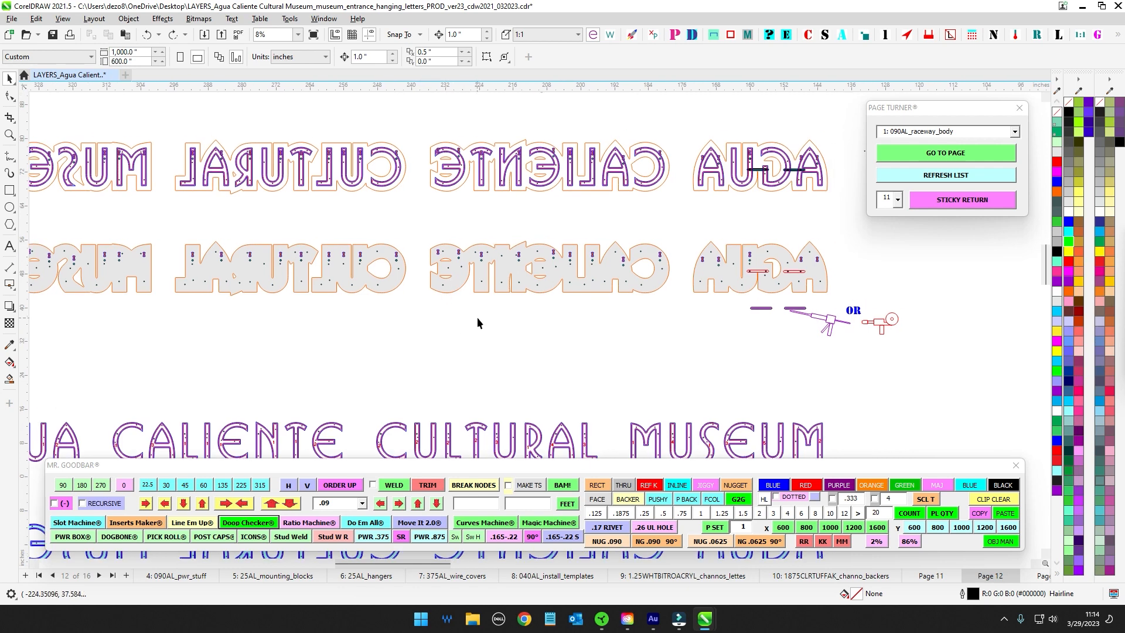
left_click_drag(825, 347, 599, 371)
scroll(647, 271, "up", 5)
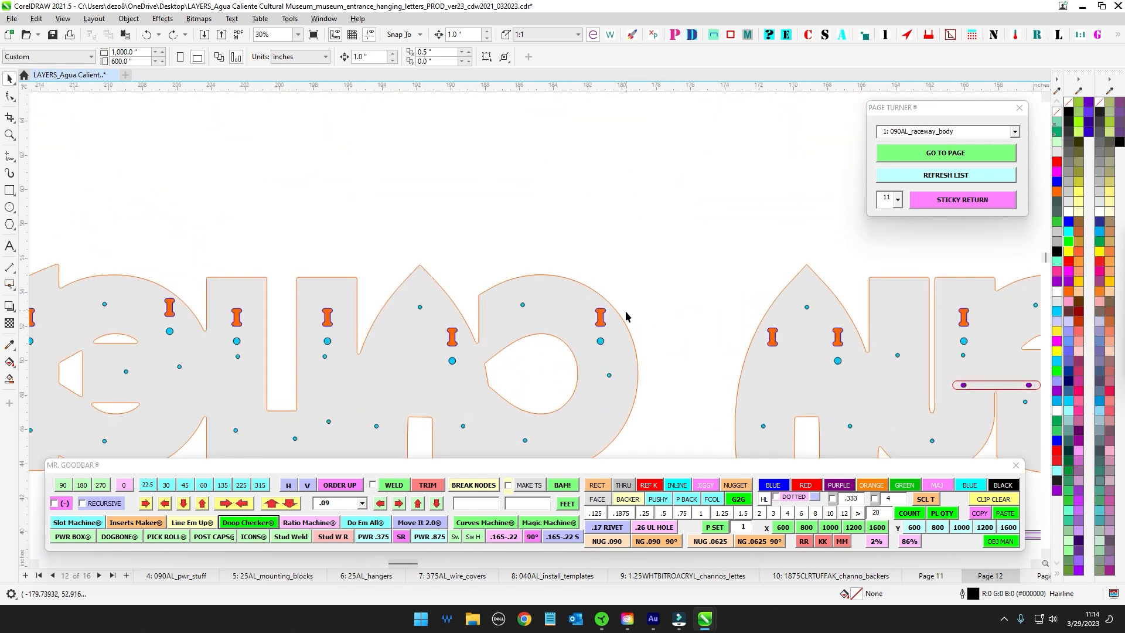
scroll(613, 339, "up", 1)
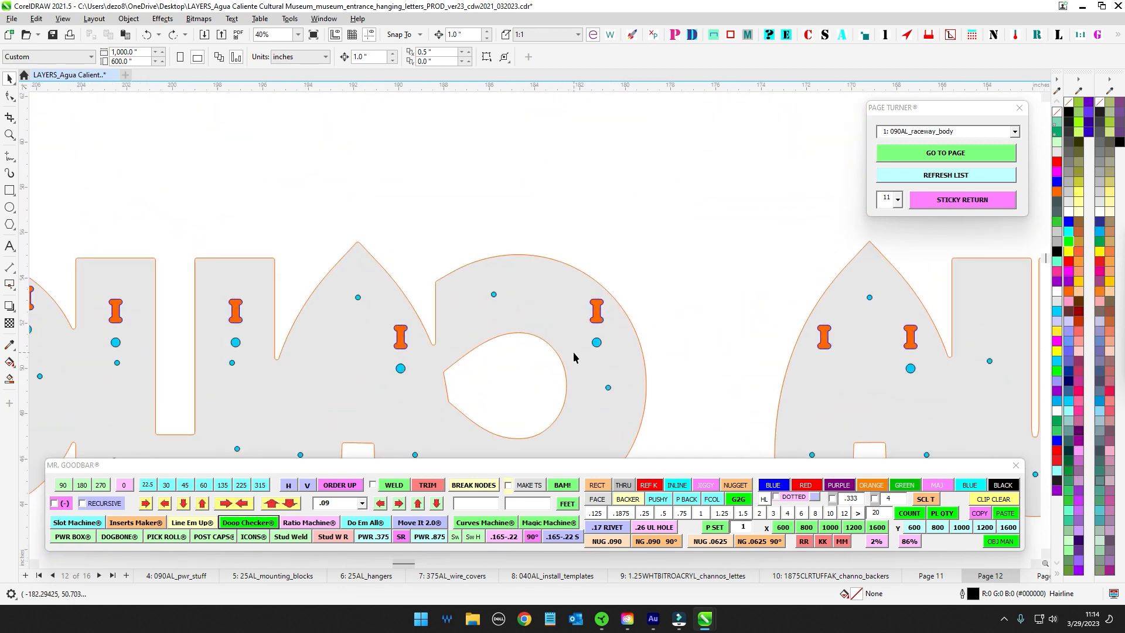
scroll(573, 352, "down", 1)
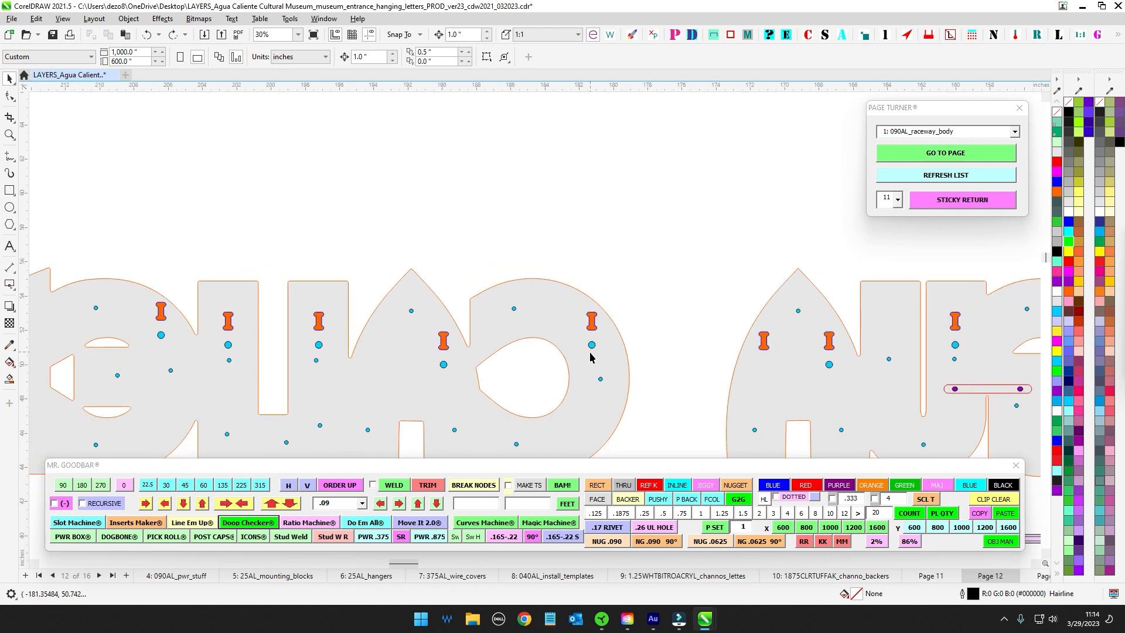
scroll(594, 355, "down", 1)
scroll(595, 353, "up", 1)
scroll(599, 352, "up", 3)
scroll(603, 350, "down", 4)
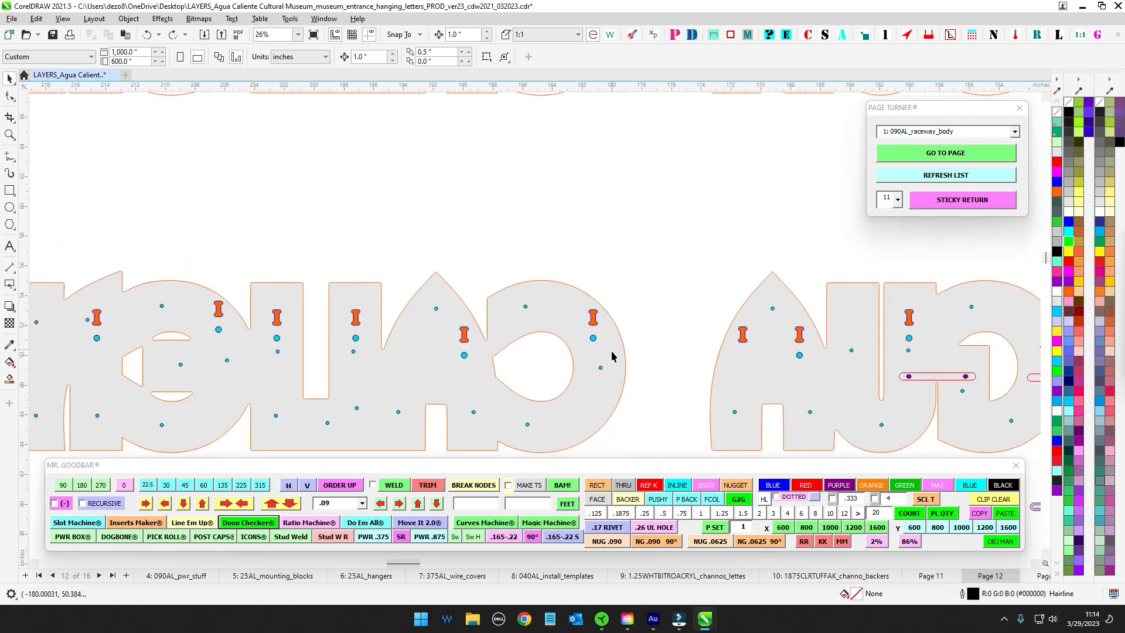
- Return to the E3 side section and examine how the box, hanger, backer and letter line up
scroll(612, 357, "down", 2)
left_click_drag(654, 418, 419, 363)
scroll(419, 363, "down", 2)
left_click_drag(591, 415, 385, 283)
left_click_drag(534, 363, 475, 185)
left_click_drag(549, 404, 621, 144)
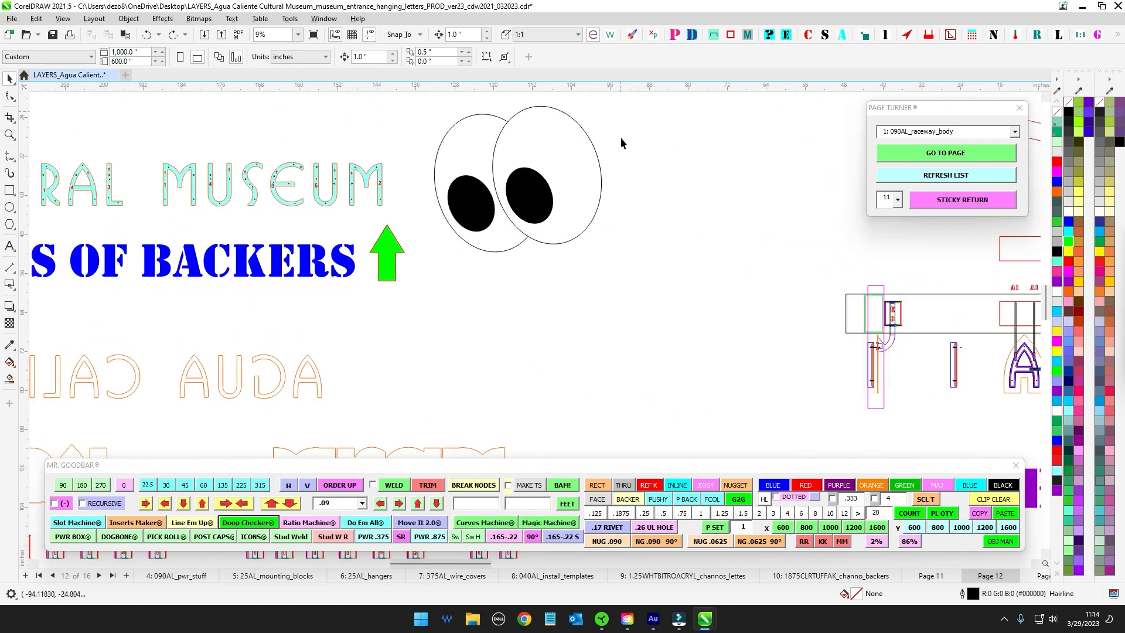
left_click_drag(619, 297, 358, 226)
scroll(358, 227, "up", 1)
scroll(651, 281, "up", 8)
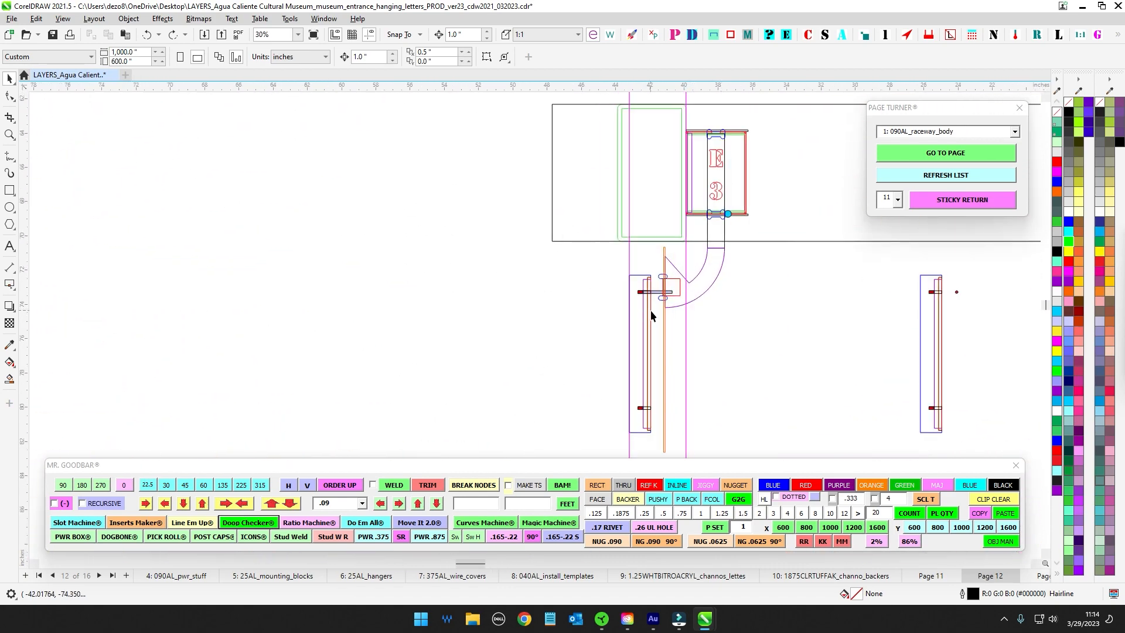
scroll(651, 316, "up", 3)
scroll(596, 301, "down", 4)
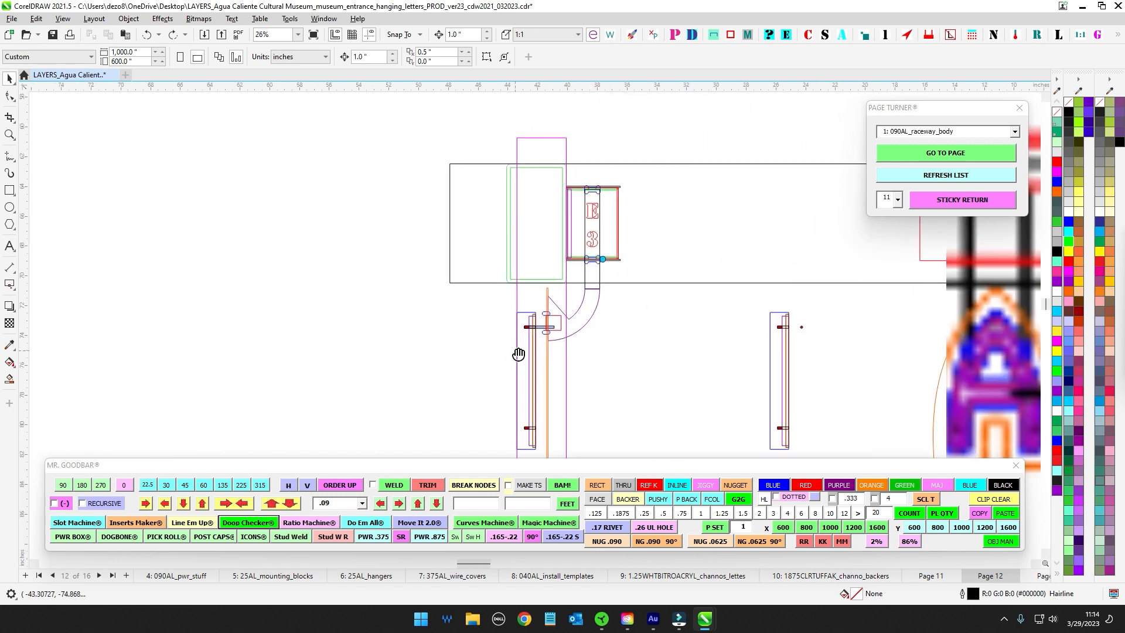
scroll(608, 274, "up", 5)
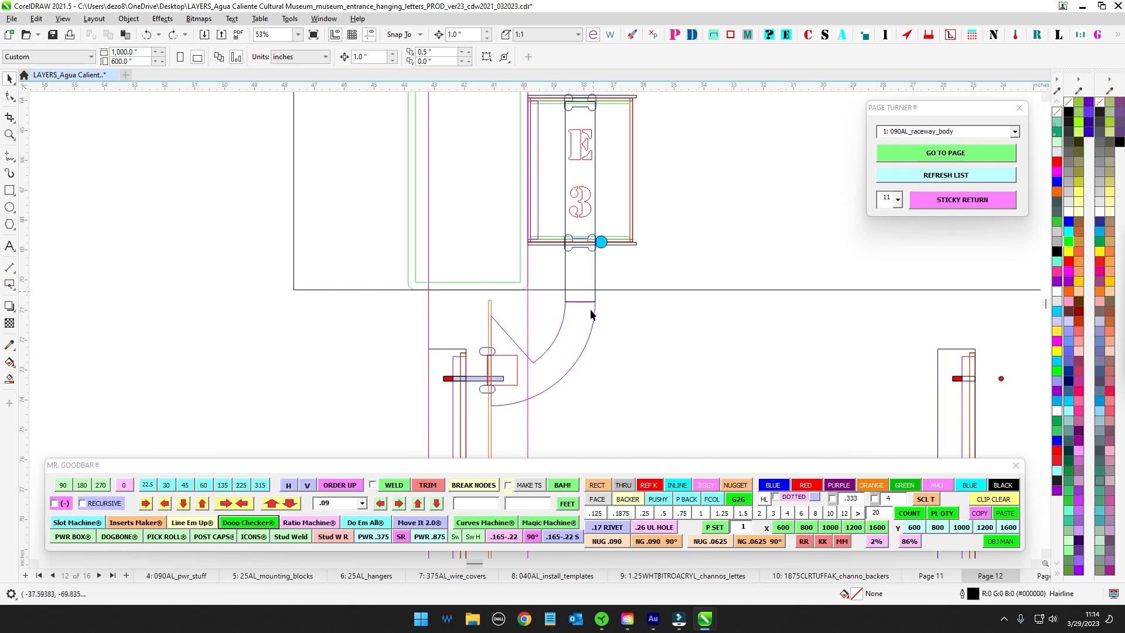
- Place a horizontal guideline just below the lower row of PWR-marked hangers, at about Y -152.36 in
scroll(621, 369, "down", 8)
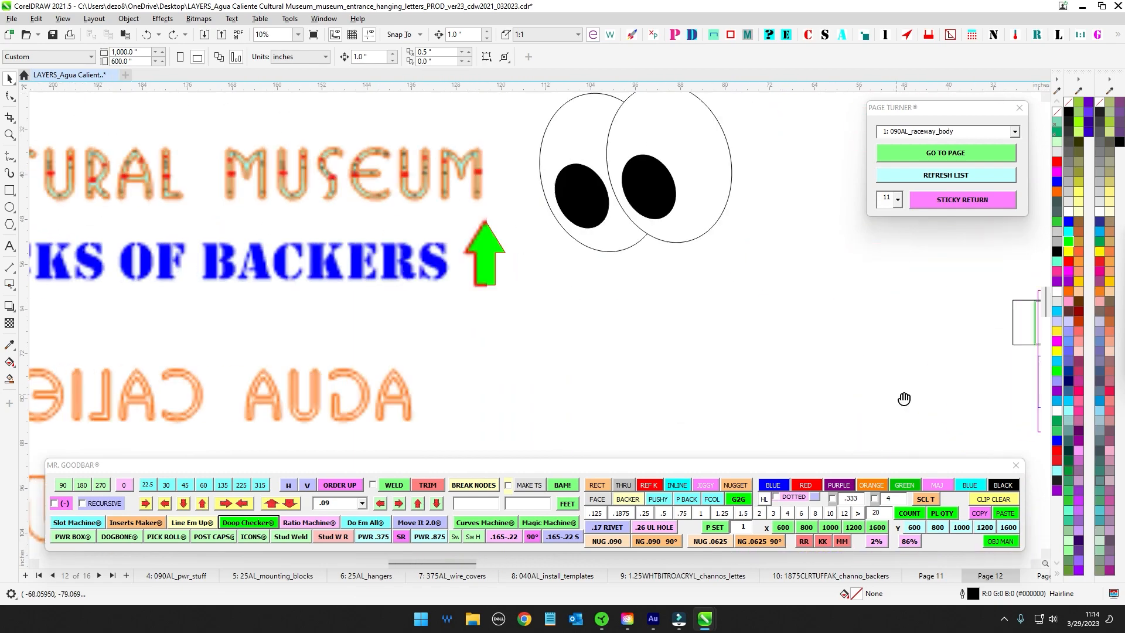
scroll(603, 374, "down", 10)
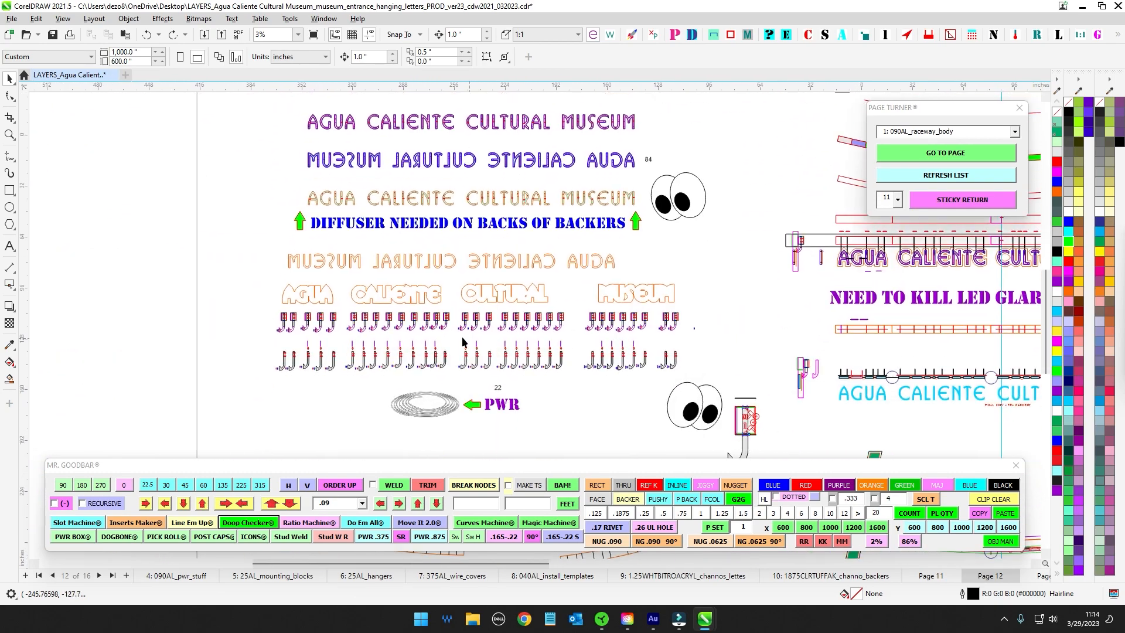
scroll(401, 369, "up", 3)
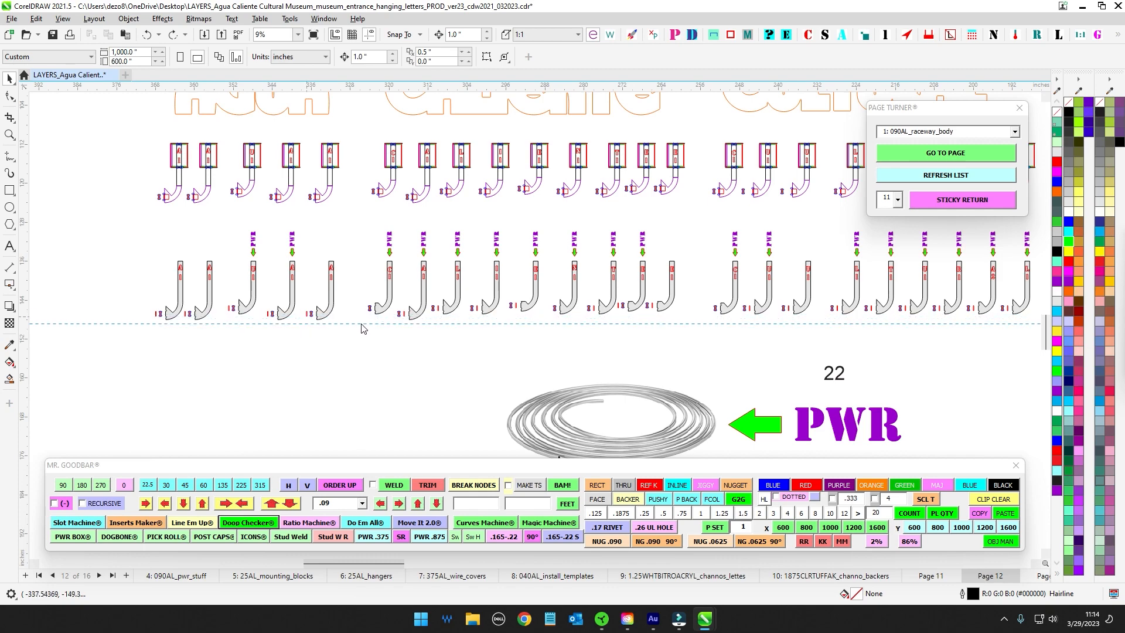
left_click_drag(684, 310, 687, 338)
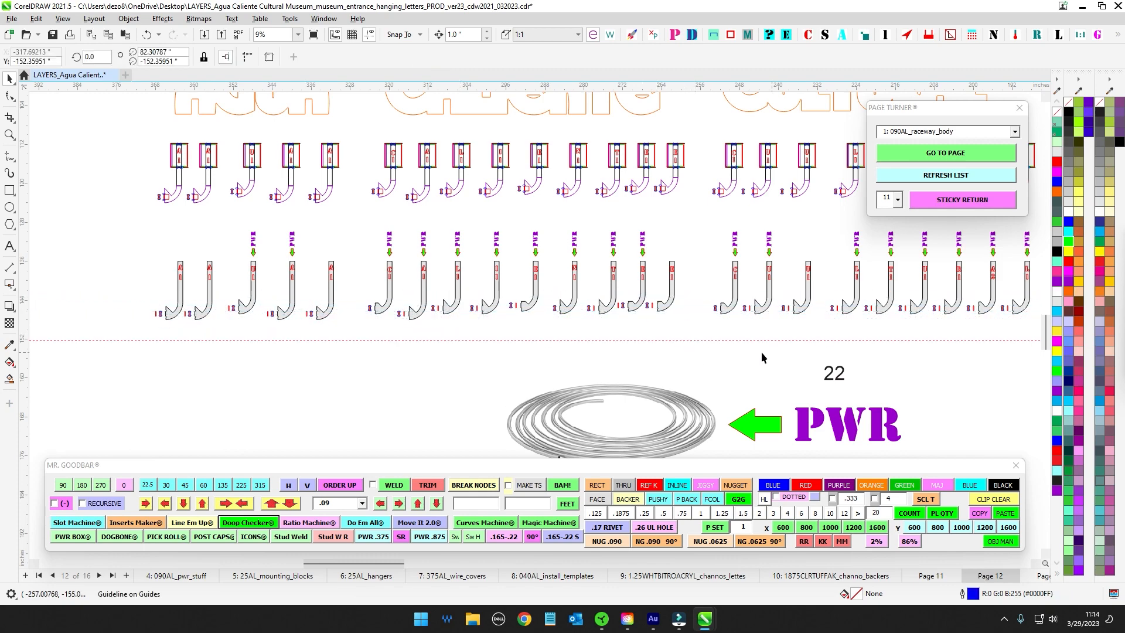
- Examine the lower row of hangers across CULTURAL and into MUSEUM, comparing the PWR-marked hangers with the unmarked ones
left_click_drag(784, 319, 348, 314)
scroll(348, 311, "down", 1)
scroll(371, 294, "up", 2)
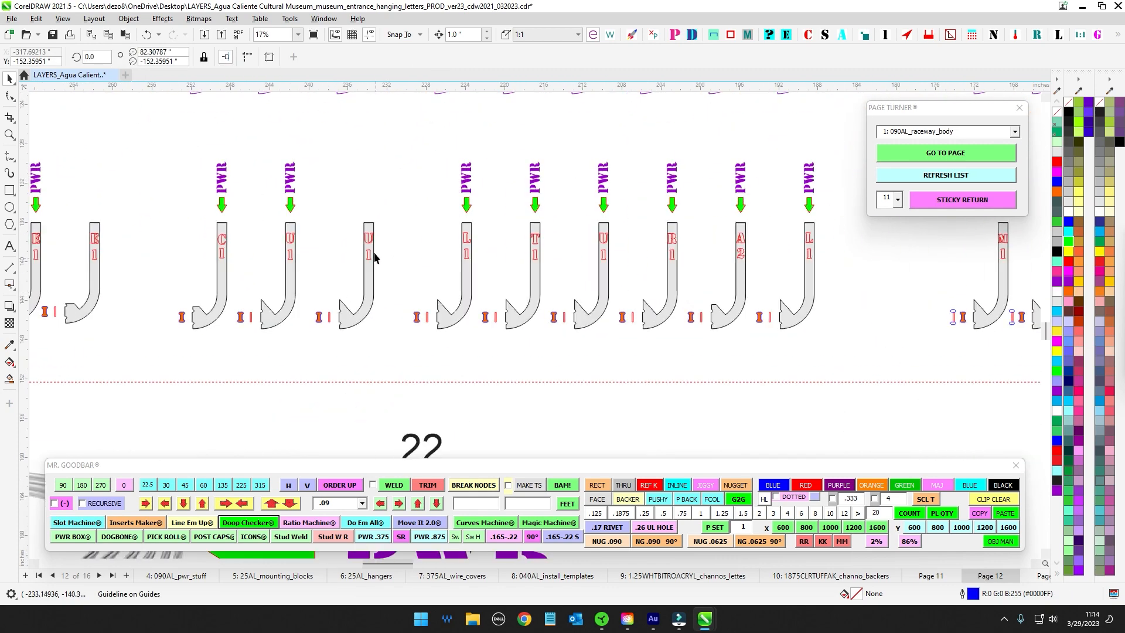
scroll(375, 316, "up", 1)
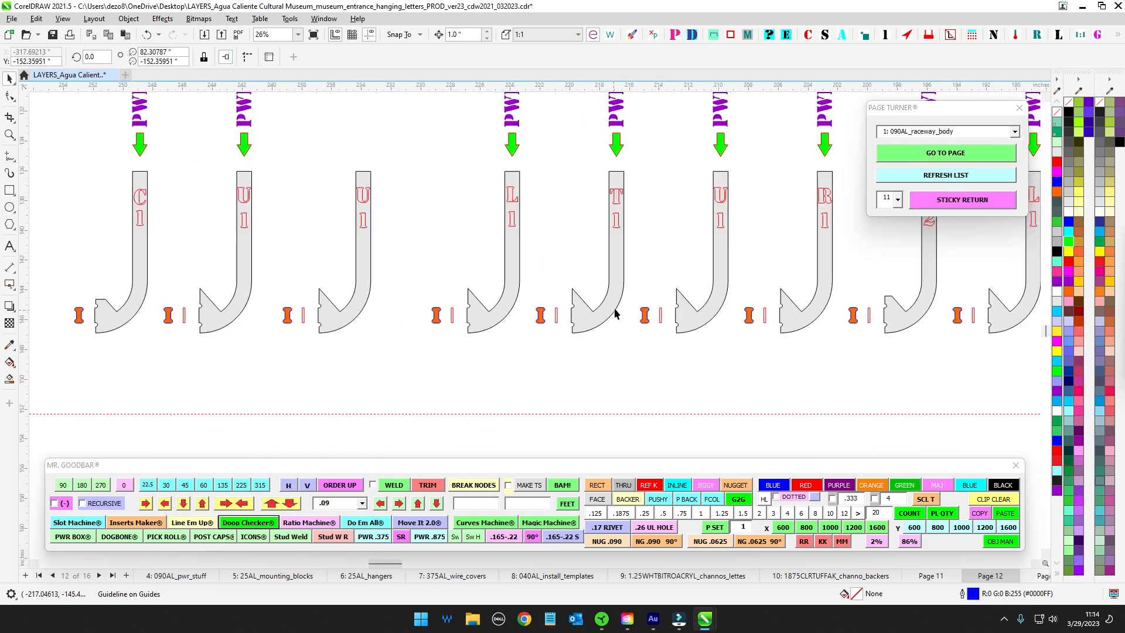
scroll(728, 374, "down", 1)
left_click_drag(728, 374, 285, 387)
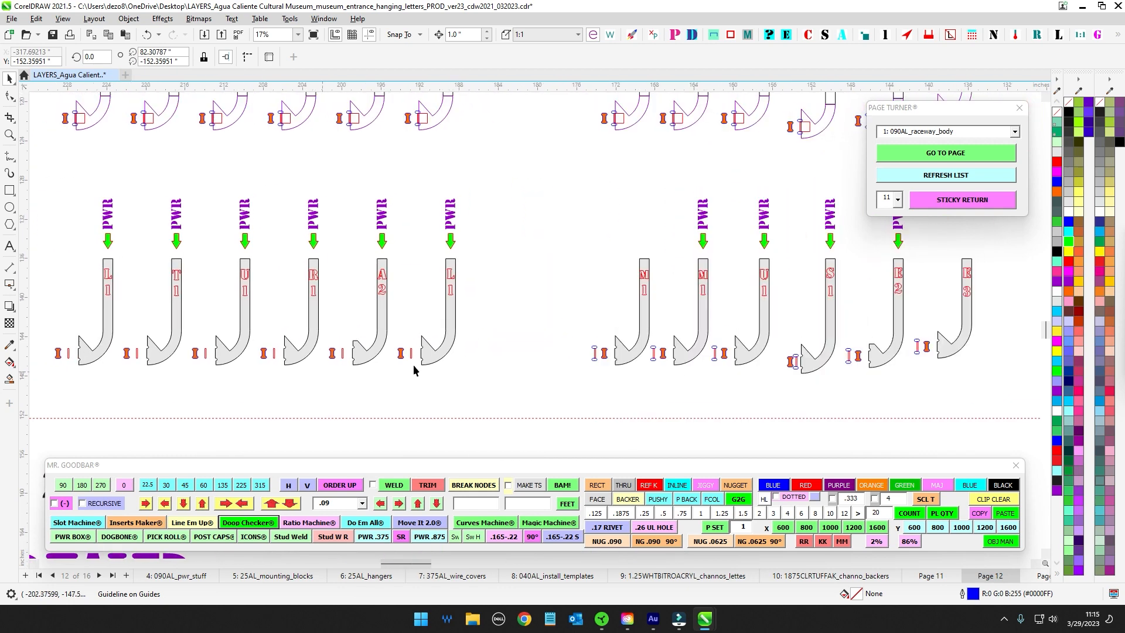
left_click_drag(510, 317, 416, 322)
scroll(446, 323, "up", 3)
- Select MUSEUM's first M1 hanger, inspect its notched lower end against the neighbouring hangers, and clear the selection
left_click(611, 332)
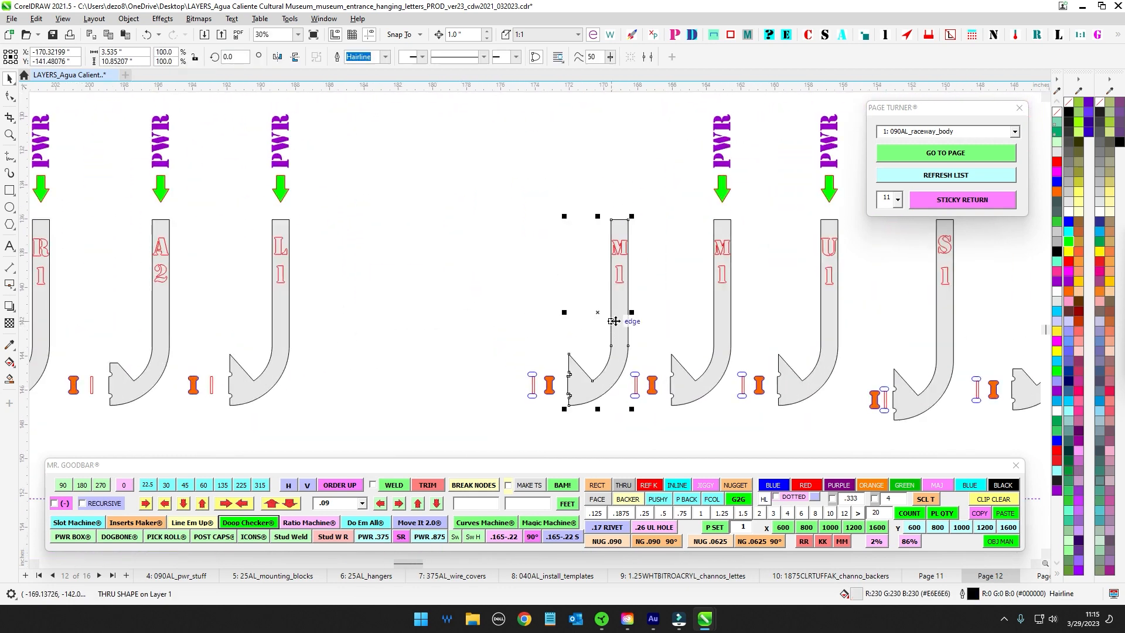
scroll(653, 331, "up", 2)
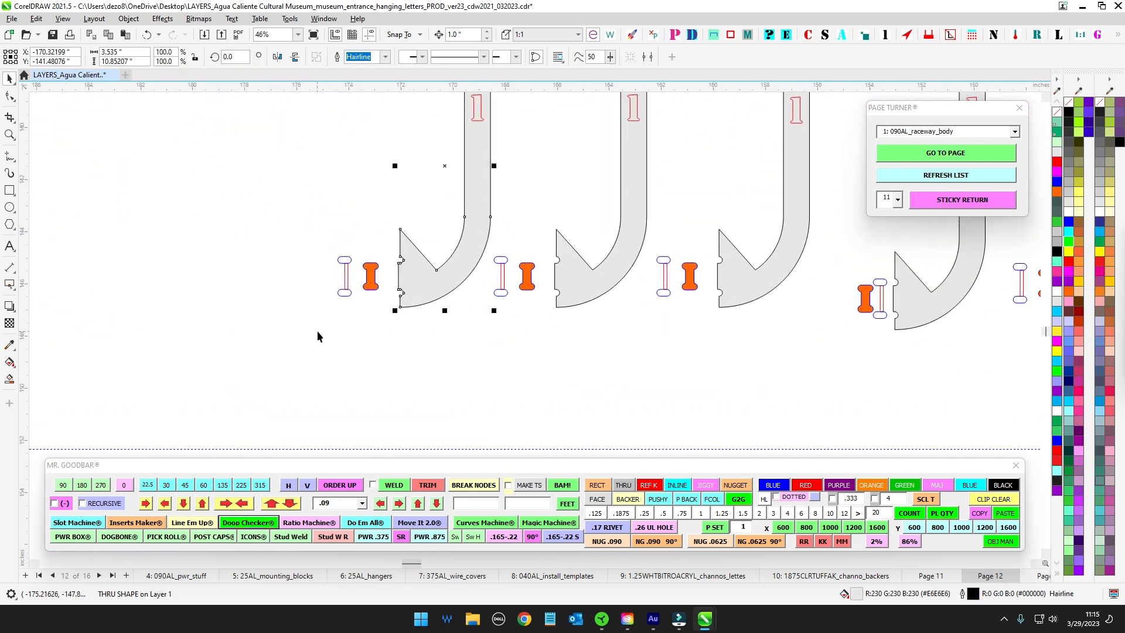
left_click_drag(295, 329, 302, 385)
scroll(403, 367, "down", 2)
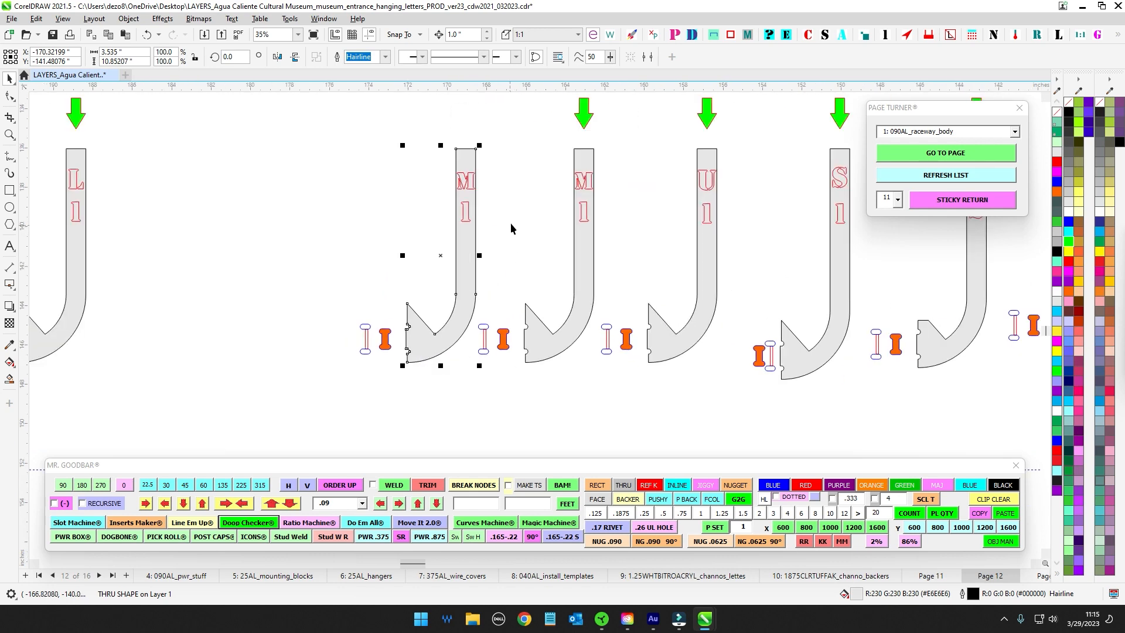
left_click(511, 229)
scroll(473, 253, "down", 1)
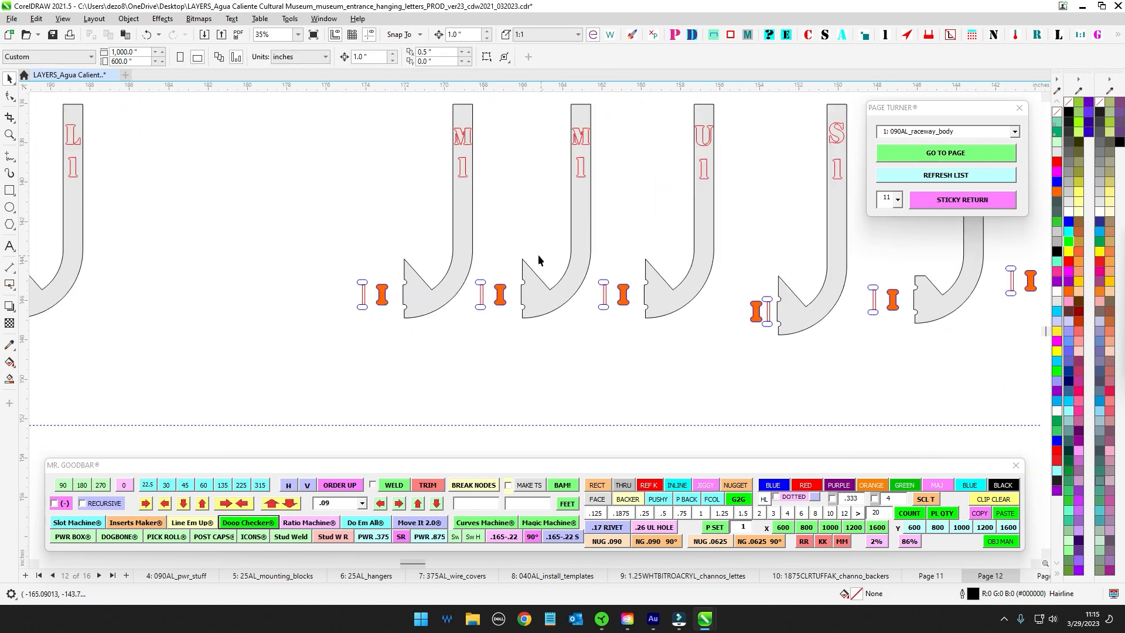
scroll(339, 345, "down", 4)
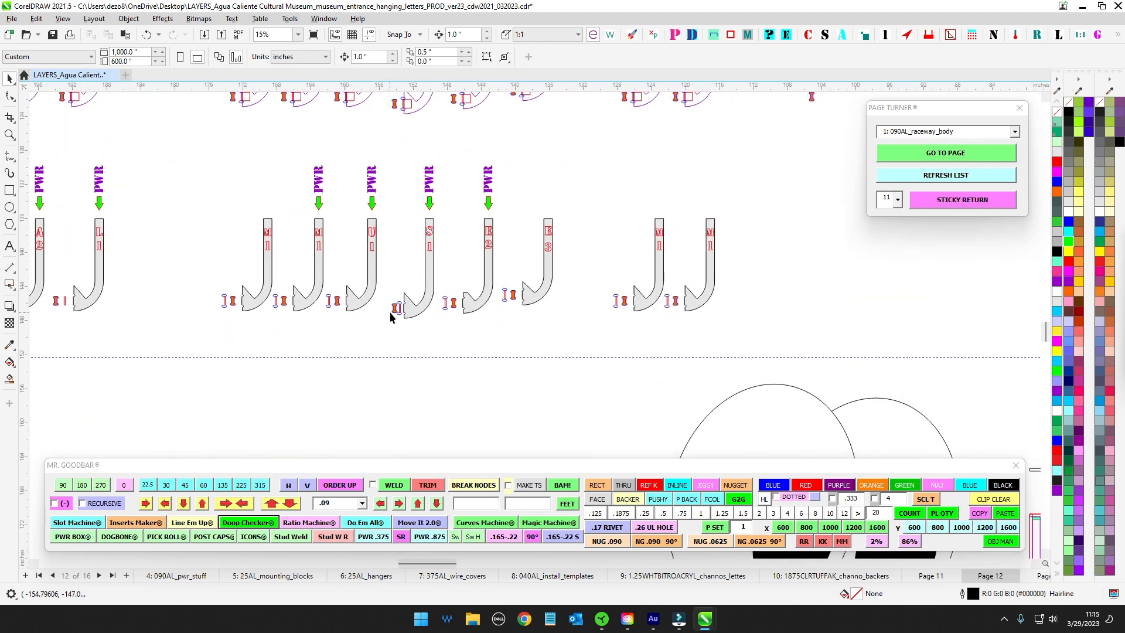
scroll(389, 311, "down", 2)
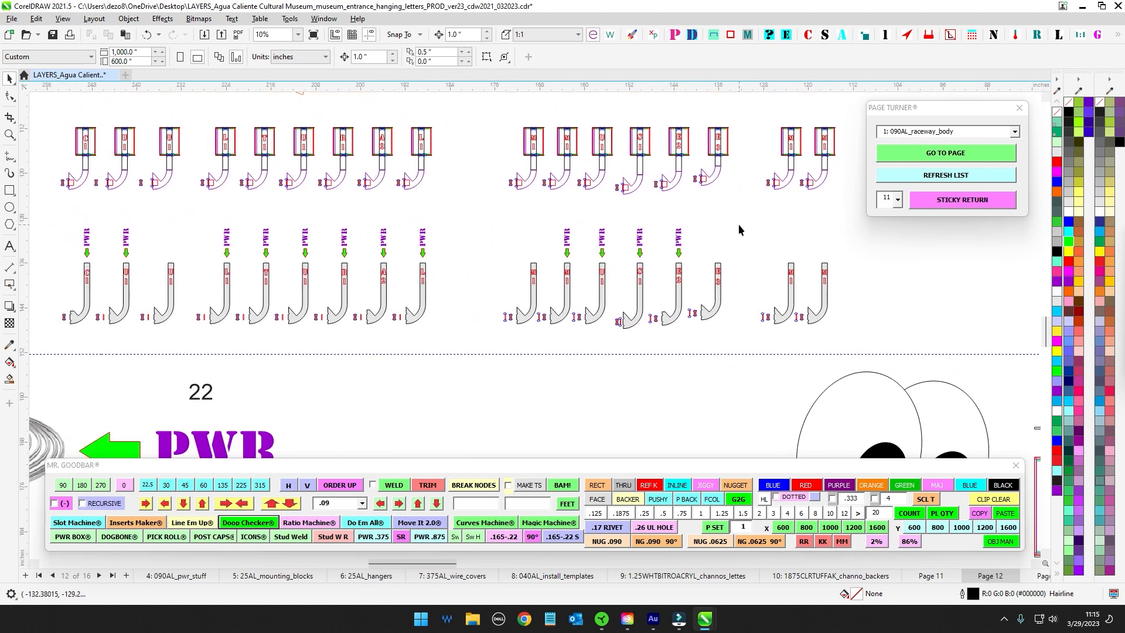
- Select the PWR markers above the MUSEUM hangers, check the wire holes on the mirrored AGUA and CALIENTE backers, and deselect the markers
left_click_drag(537, 242, 522, 260)
scroll(629, 215, "up", 8)
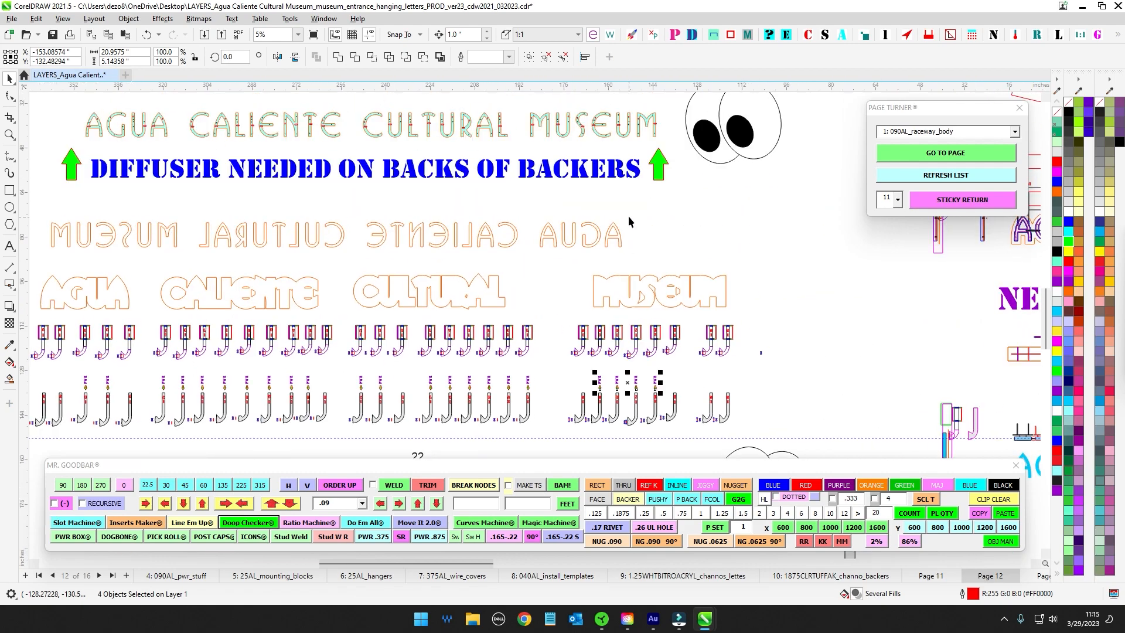
scroll(639, 220, "up", 2)
scroll(639, 216, "up", 3)
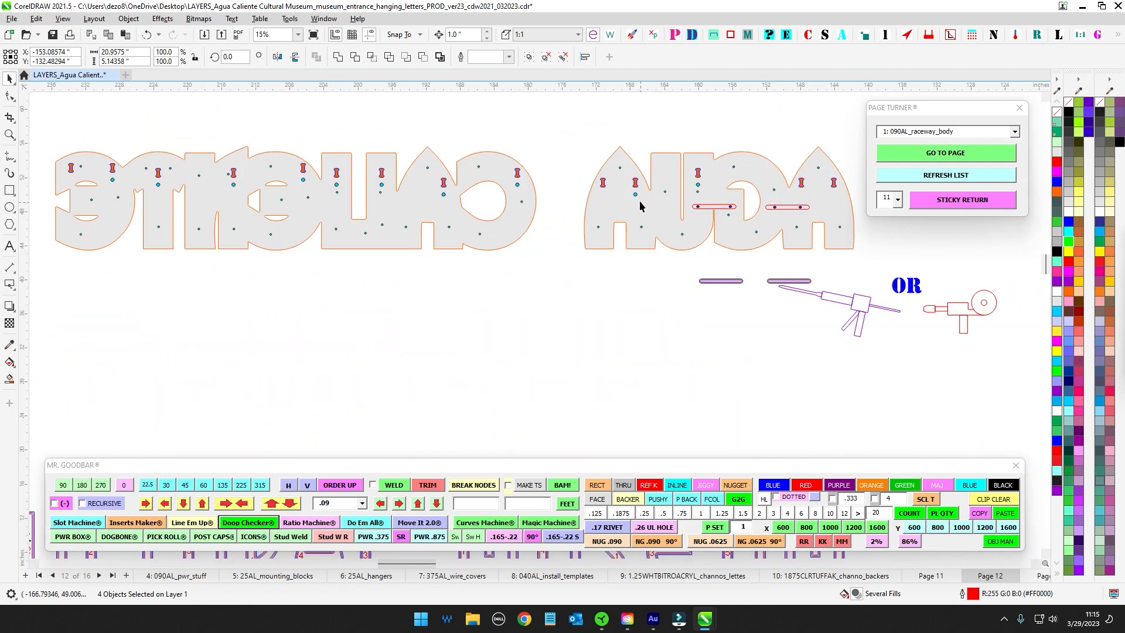
scroll(520, 218, "down", 2)
scroll(585, 187, "down", 6)
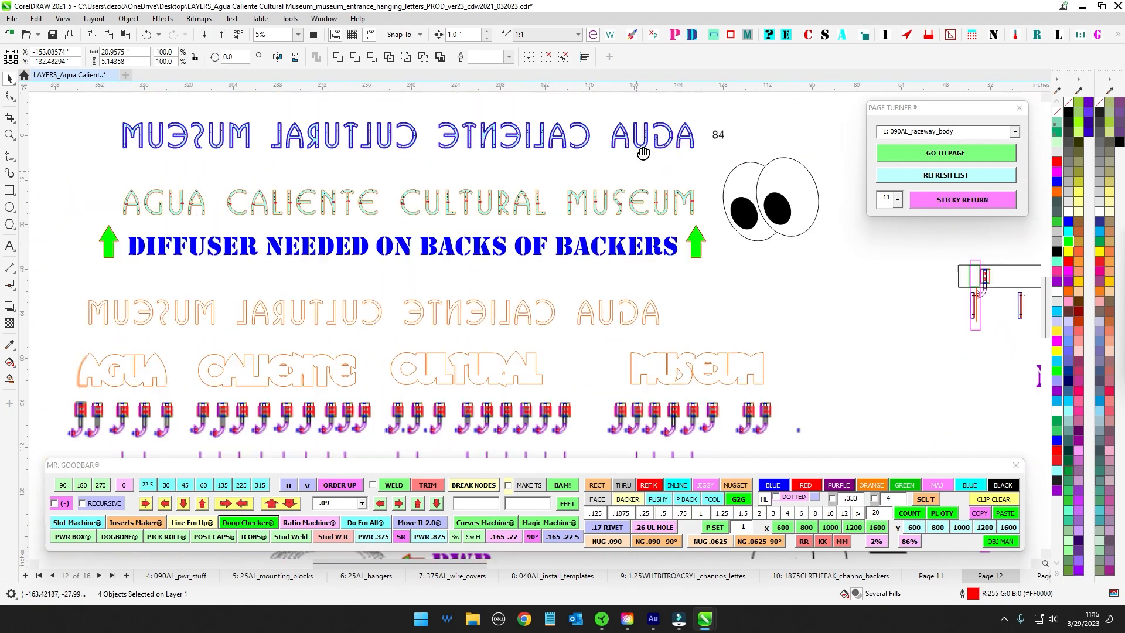
scroll(628, 250, "up", 3)
left_click(553, 245)
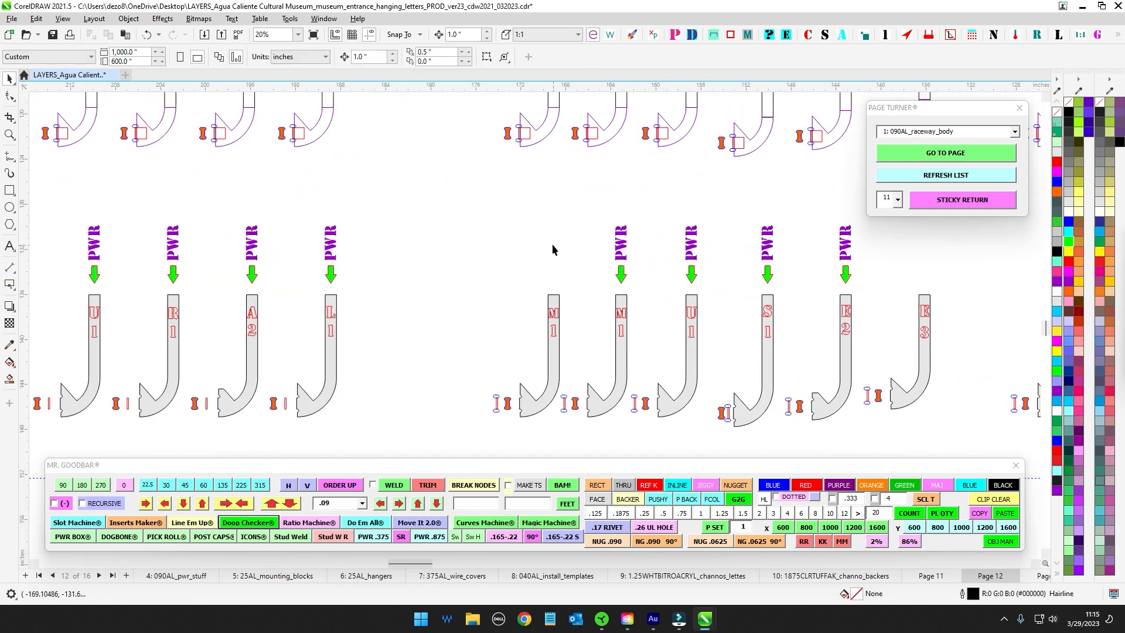
- Select the stencilled E2 label and the E3 label on the grey MUSEUM tubes
left_click_drag(475, 275, 249, 253)
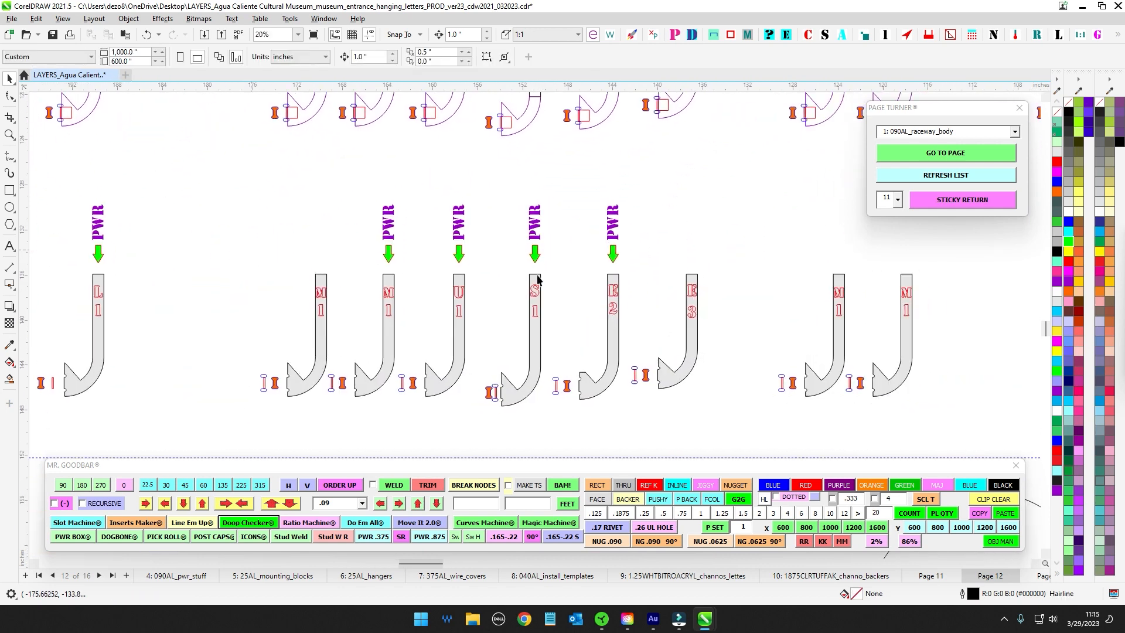
left_click_drag(557, 412, 558, 411)
scroll(746, 270, "up", 1)
left_click(744, 269)
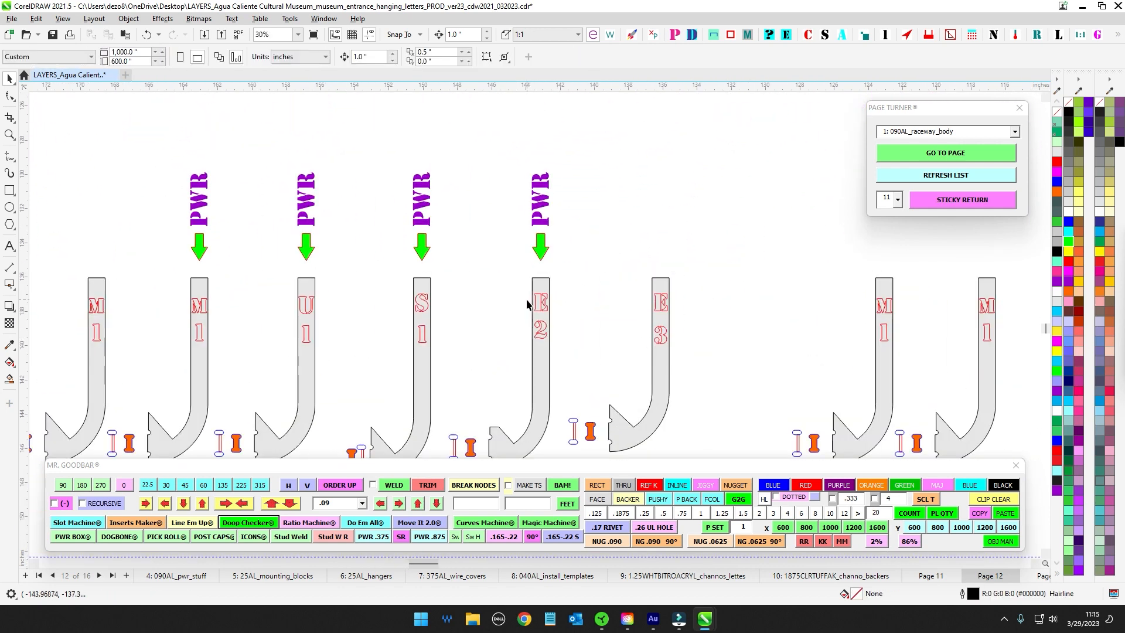
left_click_drag(510, 285, 569, 357)
left_click_drag(623, 280, 705, 356)
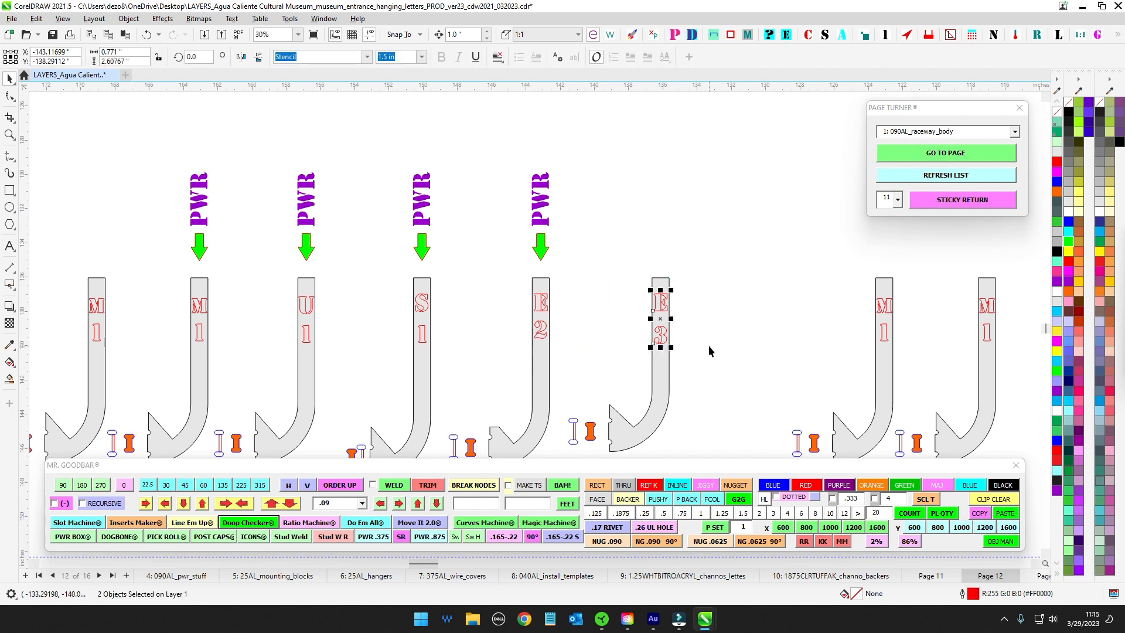
- Examine the full row of grey tubes and PWR arrows beneath all four words, and clear the label selection
left_click_drag(758, 396, 817, 287)
scroll(669, 358, "down", 2)
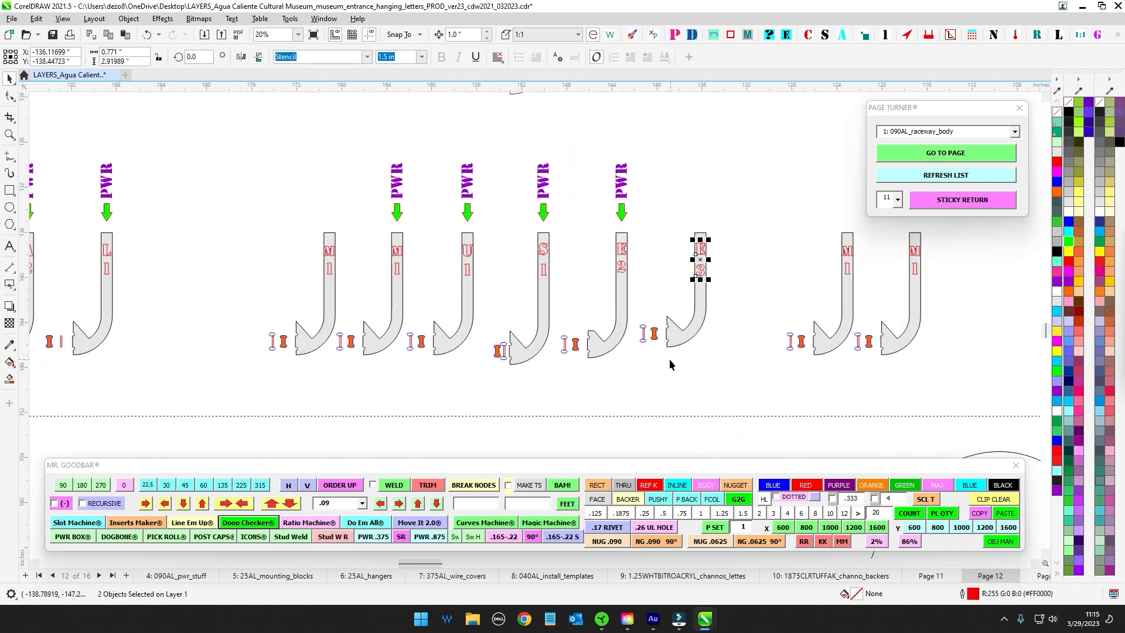
left_click_drag(492, 383, 803, 372)
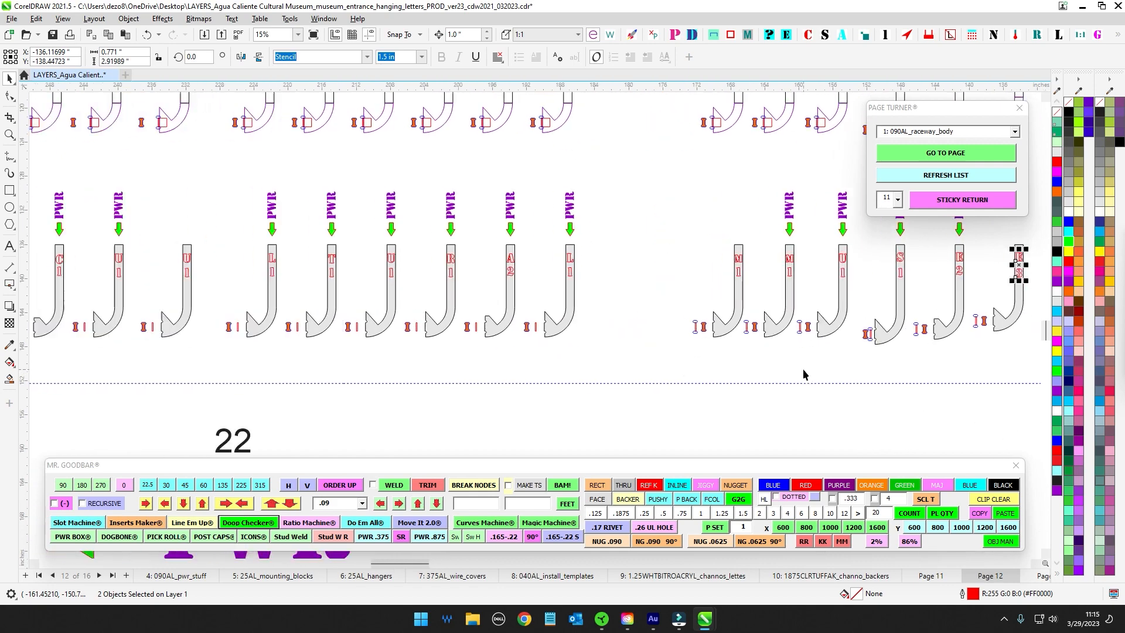
scroll(567, 268, "up", 1)
left_click_drag(309, 275, 705, 292)
scroll(527, 304, "down", 3)
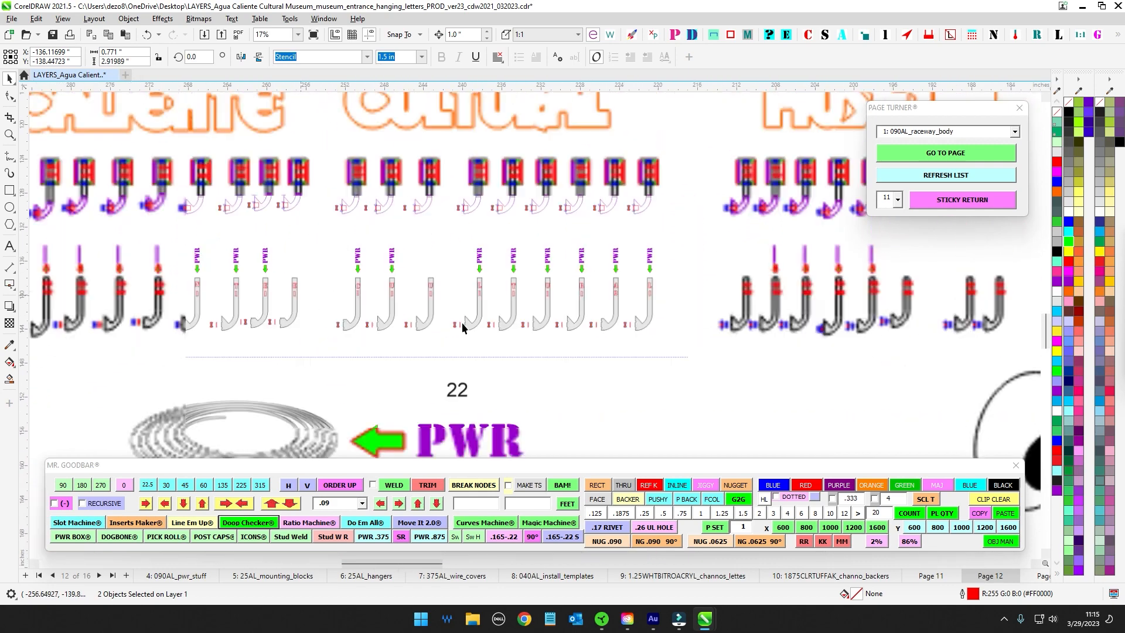
left_click_drag(451, 356, 662, 338)
left_click_drag(395, 323, 288, 389)
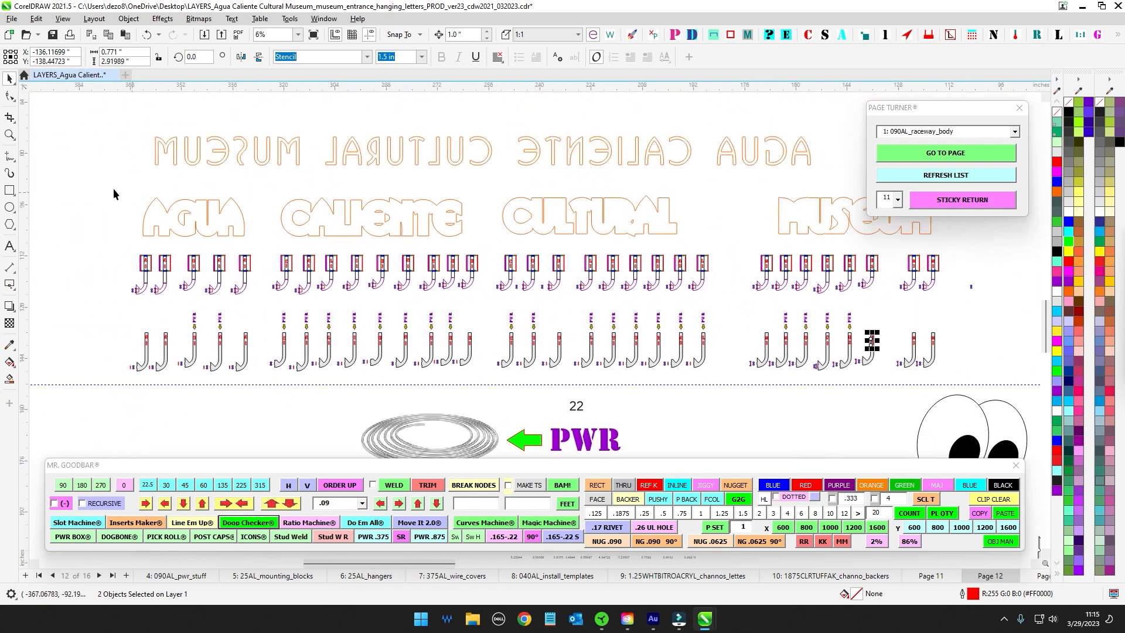
left_click_drag(114, 188, 357, 407)
left_click(227, 409)
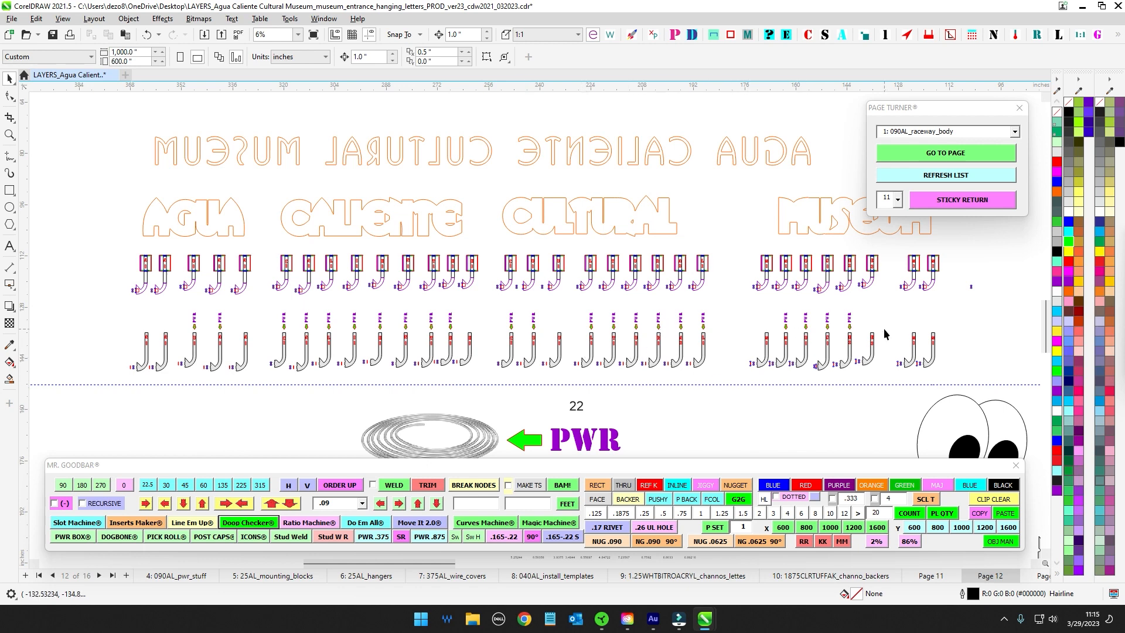
- Compare the CULTURAL tube labels and PWR arrows with the matching boxed assemblies above them
left_click_drag(615, 223, 481, 253)
scroll(477, 251, "up", 1)
left_click_drag(708, 218, 486, 149)
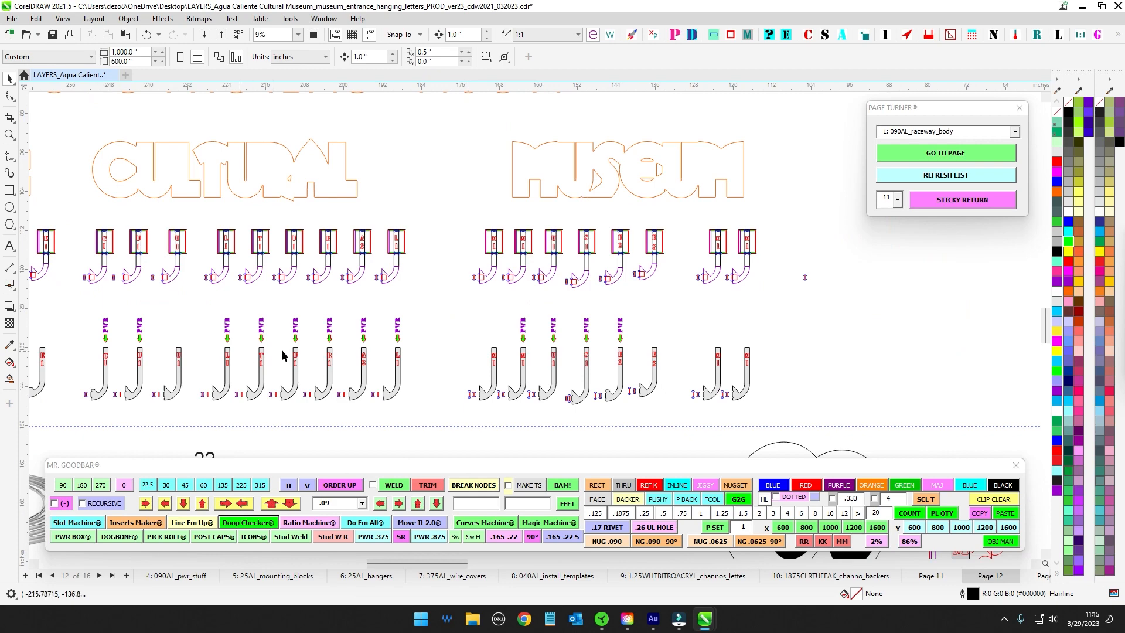
left_click_drag(433, 352, 580, 328)
scroll(434, 345, "up", 1)
scroll(540, 327, "up", 1)
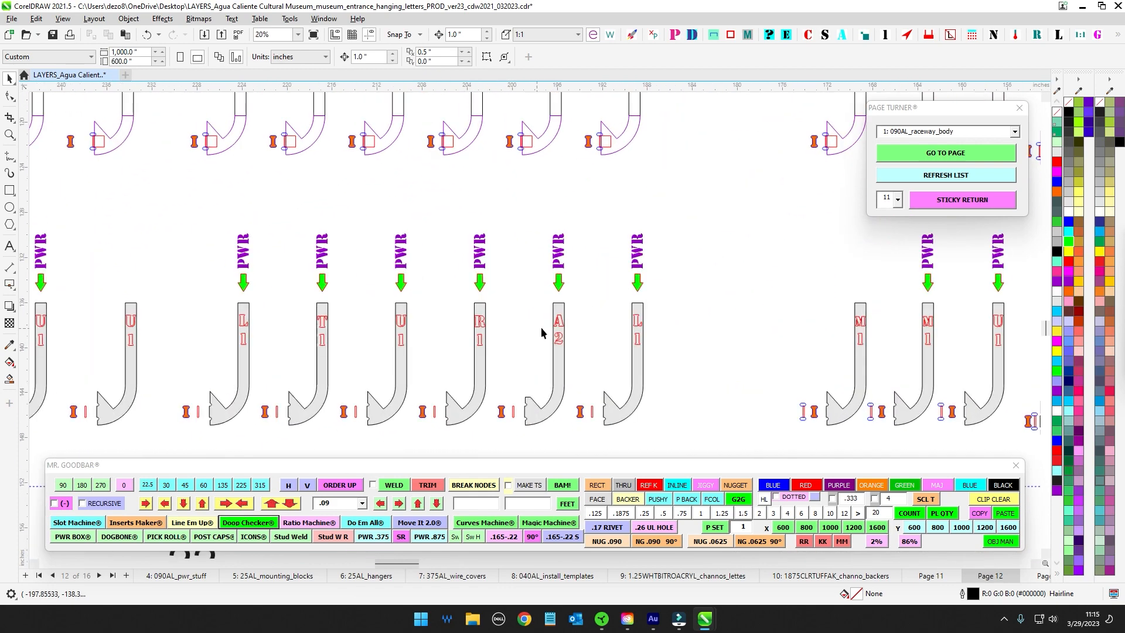
scroll(565, 329, "down", 1)
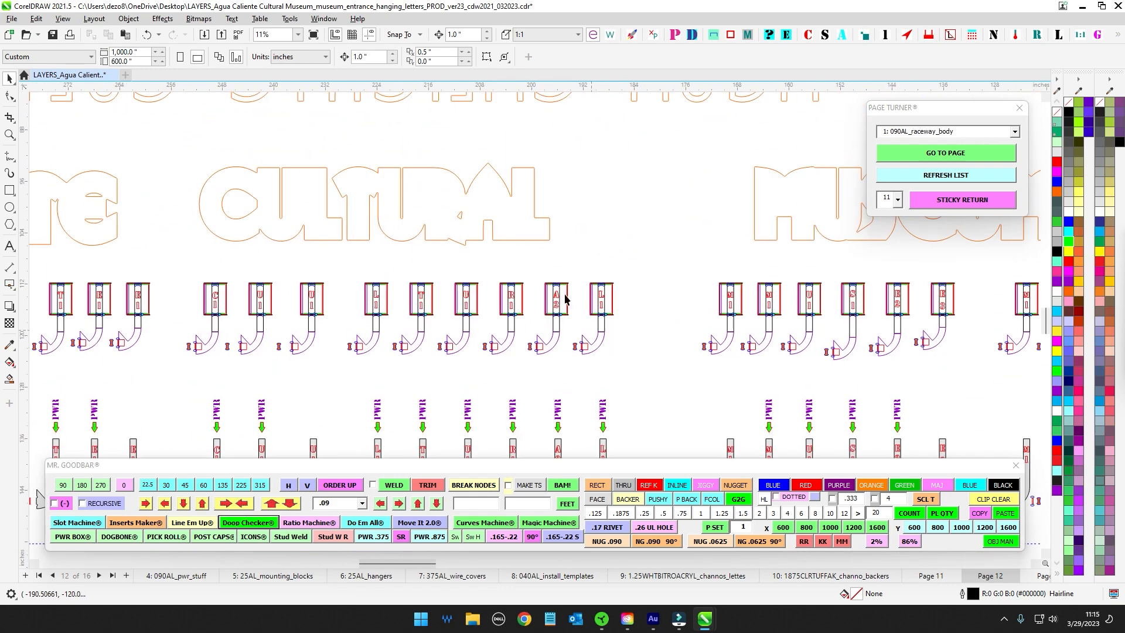
left_click_drag(572, 300, 575, 212)
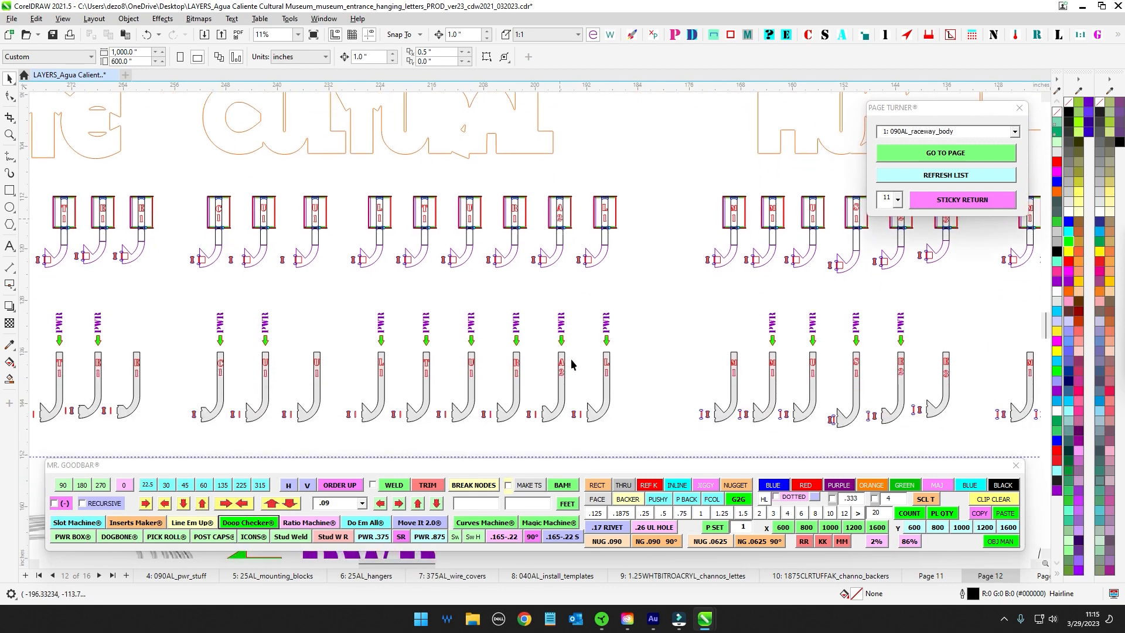
scroll(563, 393, "down", 1)
left_click_drag(481, 387, 748, 379)
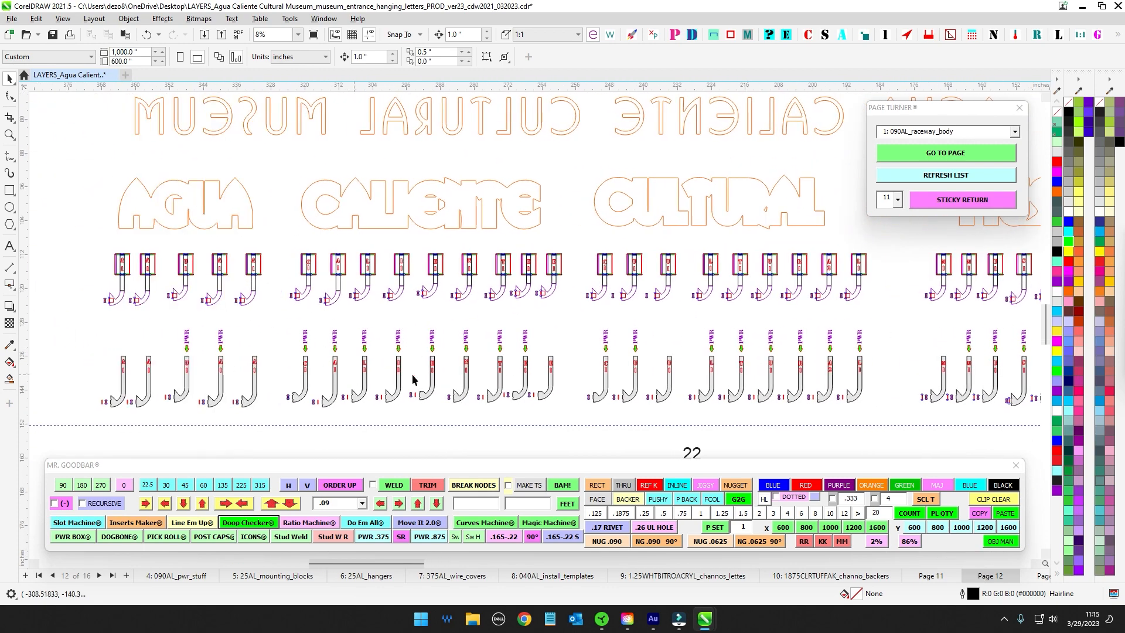
- Check which CULTURAL and MUSEUM tubes carry a PWR arrow and which have none
scroll(412, 379, "up", 3)
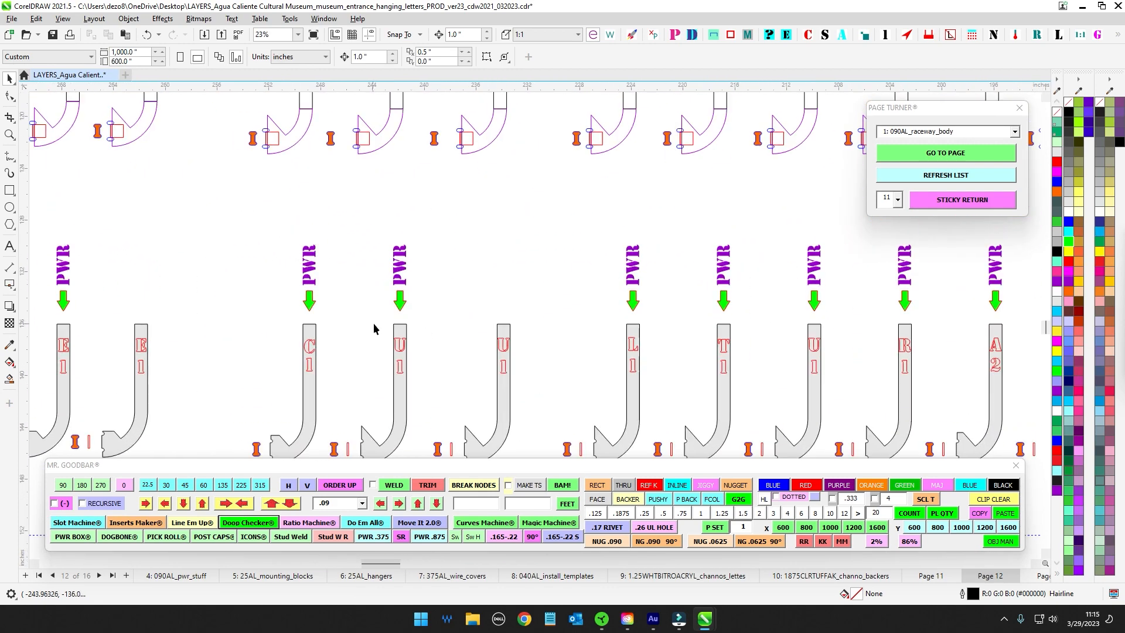
scroll(470, 311, "down", 1)
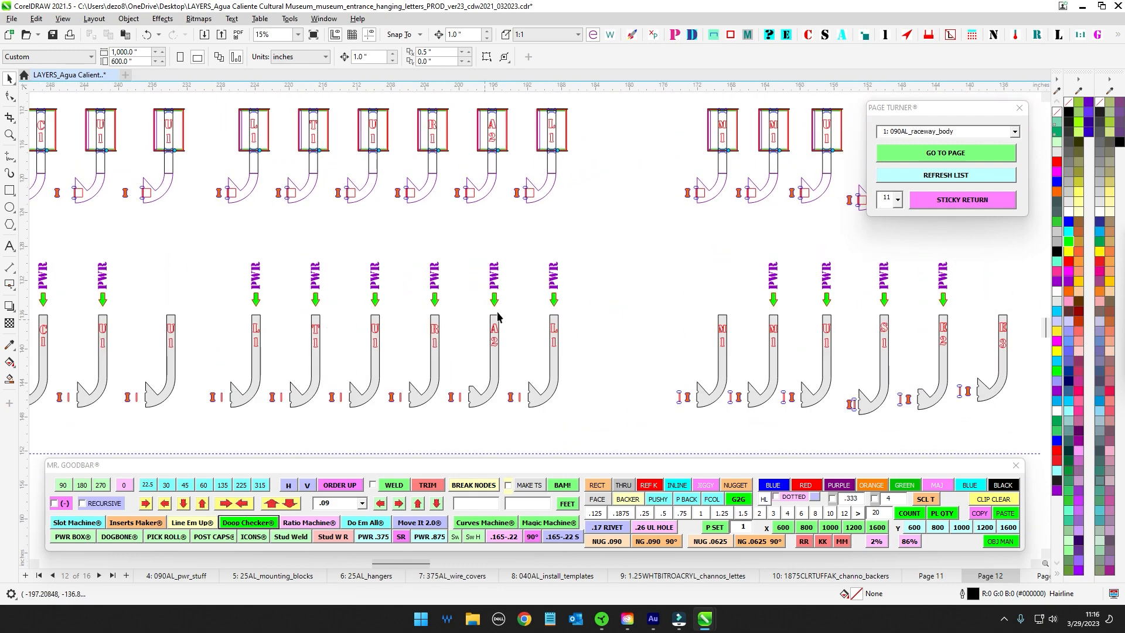
scroll(607, 347, "up", 3)
scroll(176, 346, "down", 3)
scroll(716, 322, "up", 2)
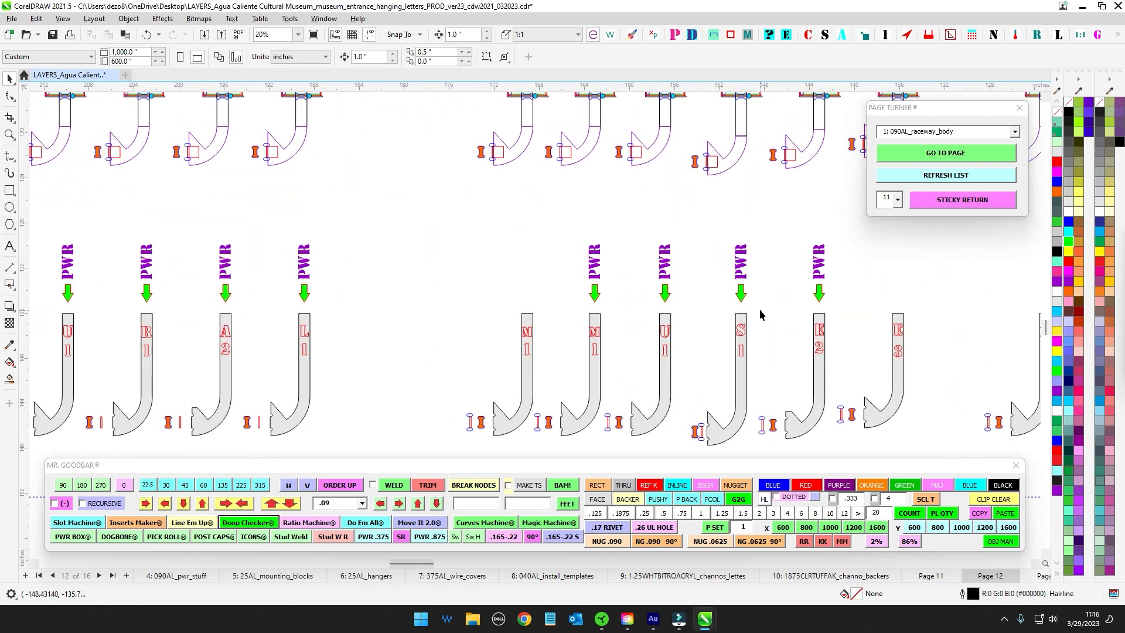
left_click_drag(899, 291, 609, 292)
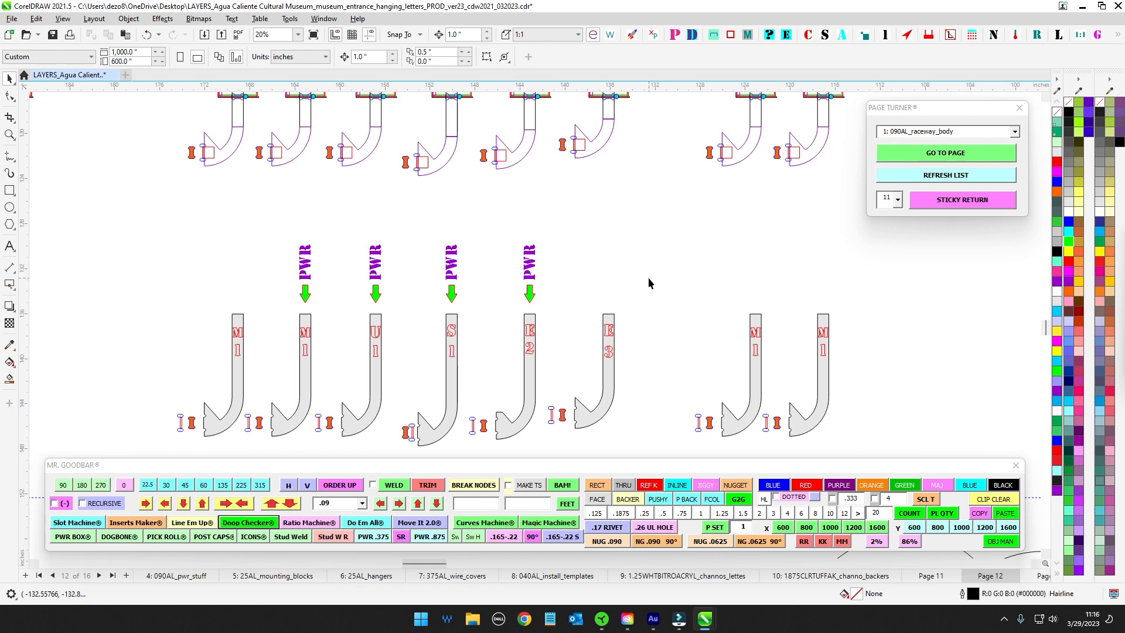
scroll(645, 293, "down", 3)
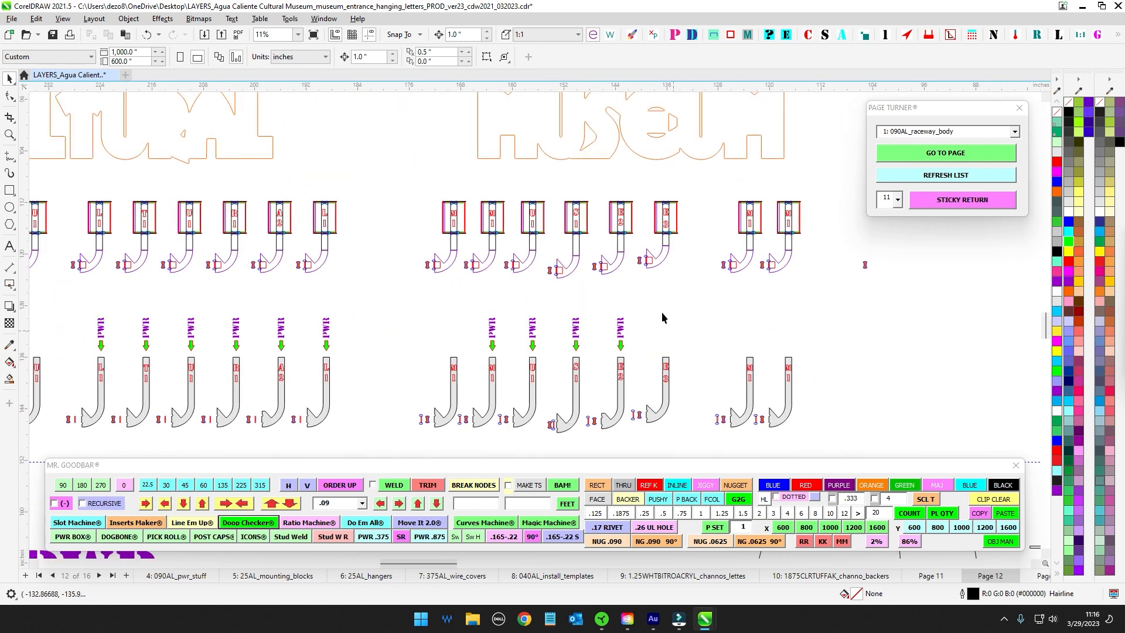
left_click_drag(532, 393, 665, 387)
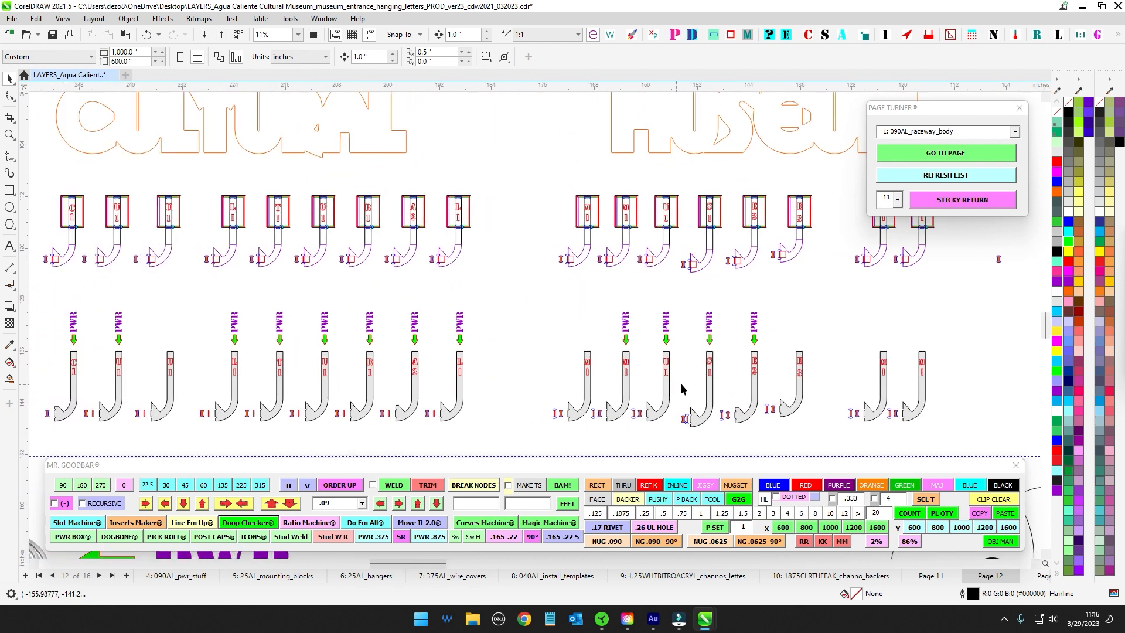
scroll(828, 356, "down", 2)
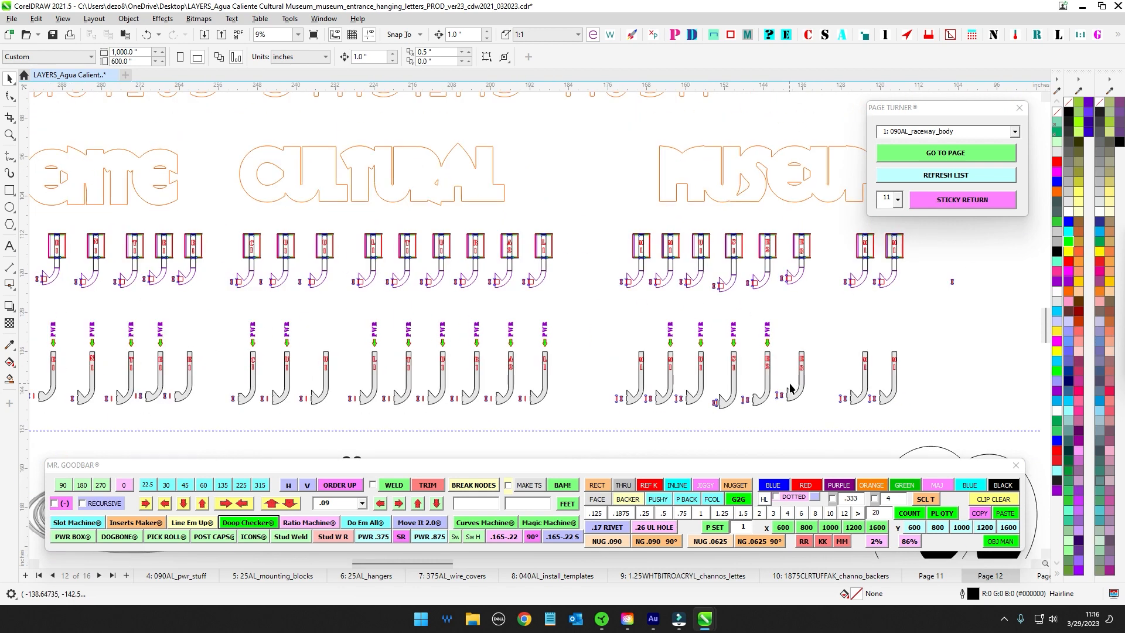
- Open Page 11 and inspect the mirrored labels and slot shapes on section 5 of the green BTM strip, especially around E2 and E3
left_click(925, 577)
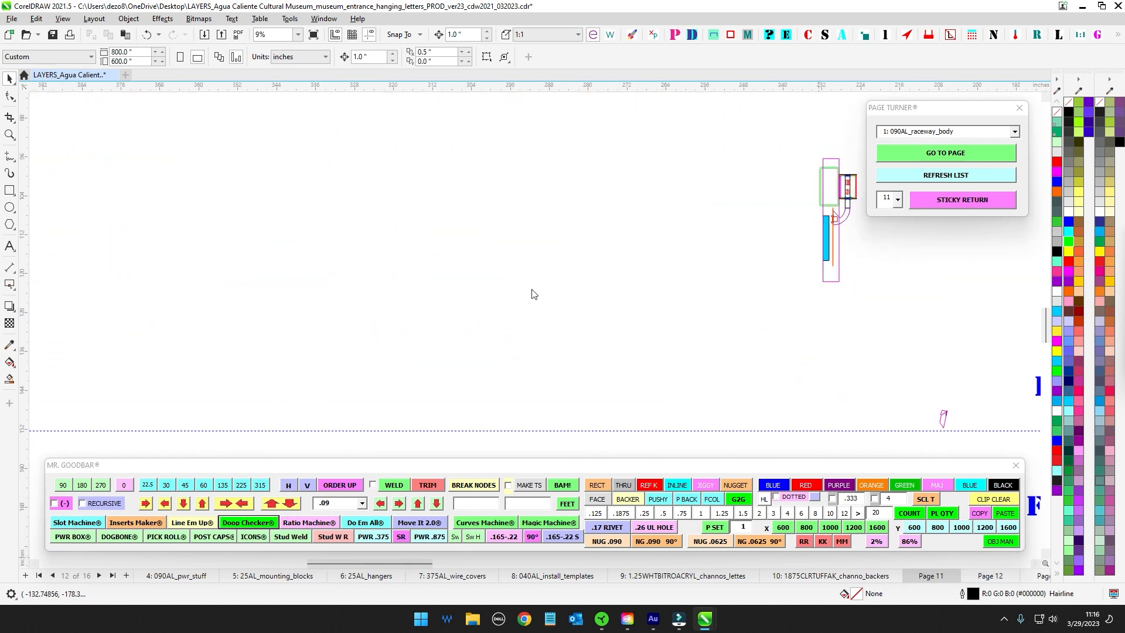
scroll(535, 293, "down", 5)
left_click_drag(554, 270, 306, 373)
scroll(657, 231, "up", 7)
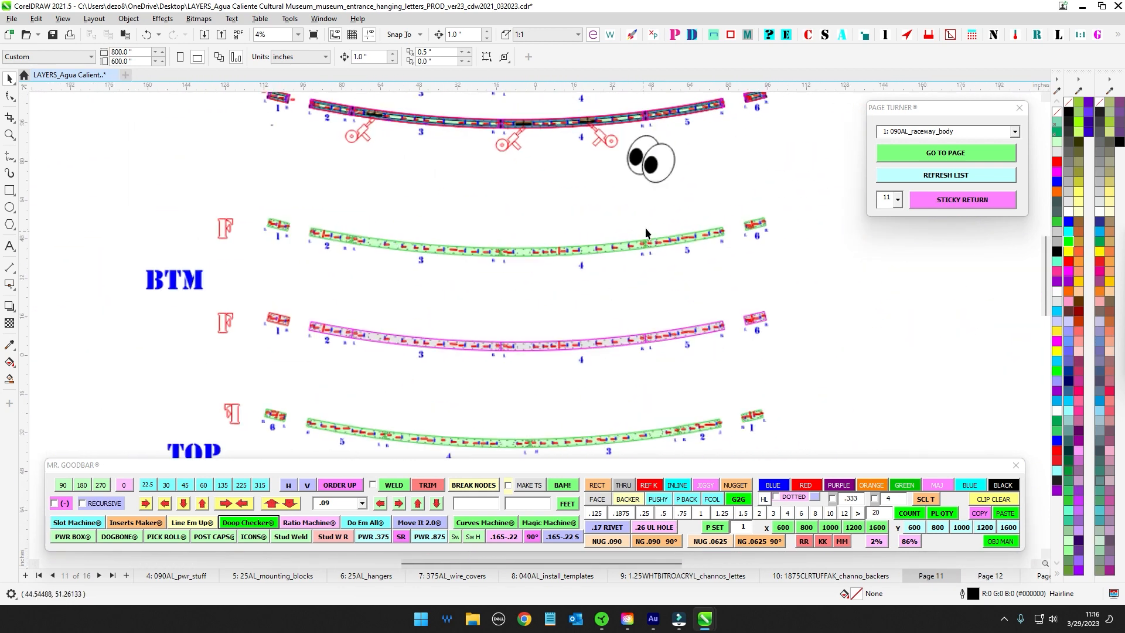
scroll(701, 296, "up", 2)
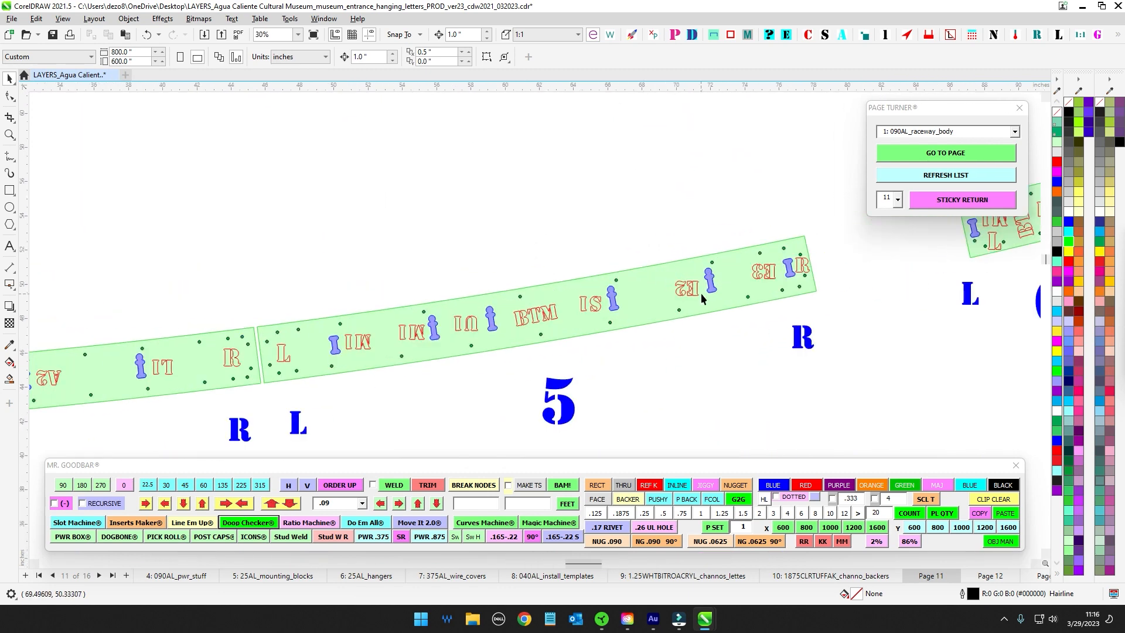
scroll(676, 300, "down", 2)
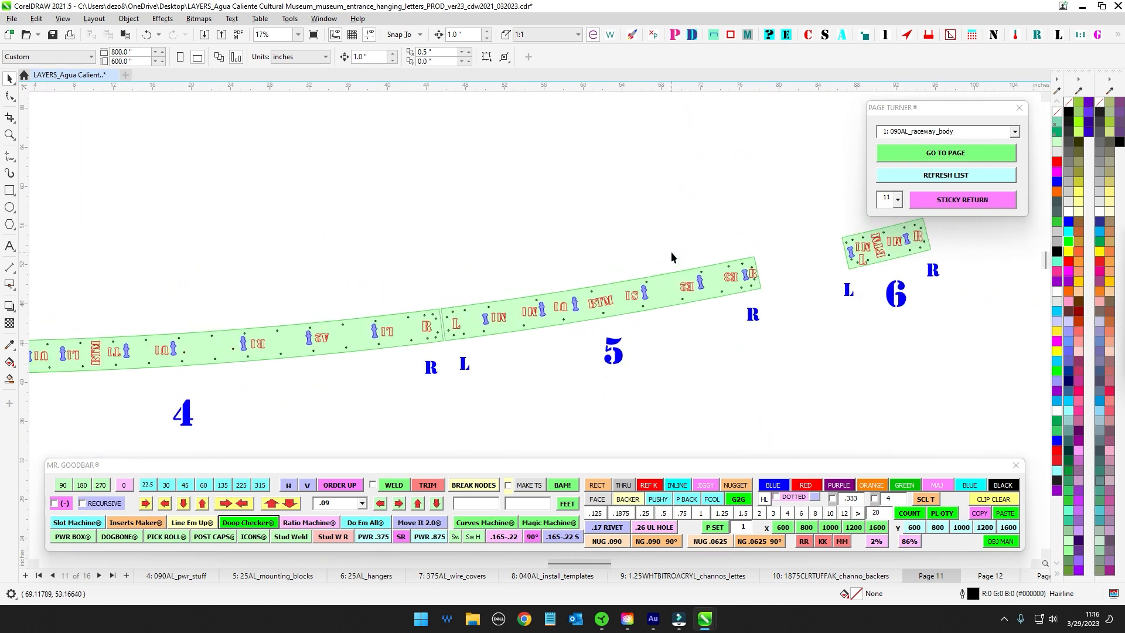
scroll(680, 296, "up", 2)
scroll(697, 300, "down", 2)
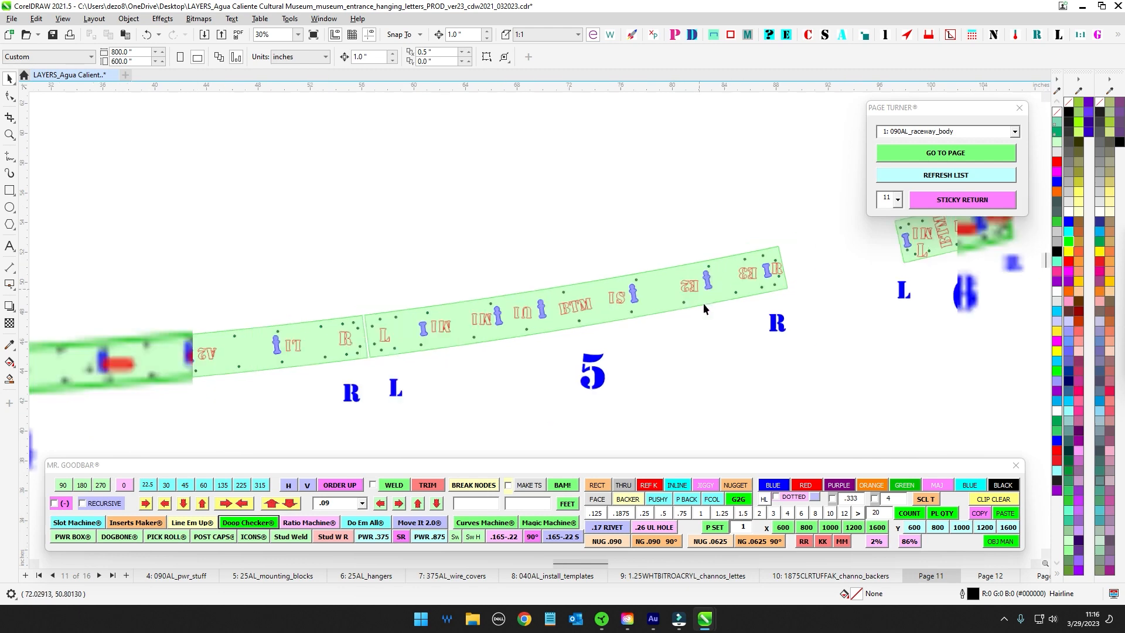
scroll(687, 231, "up", 4)
scroll(734, 347, "up", 2)
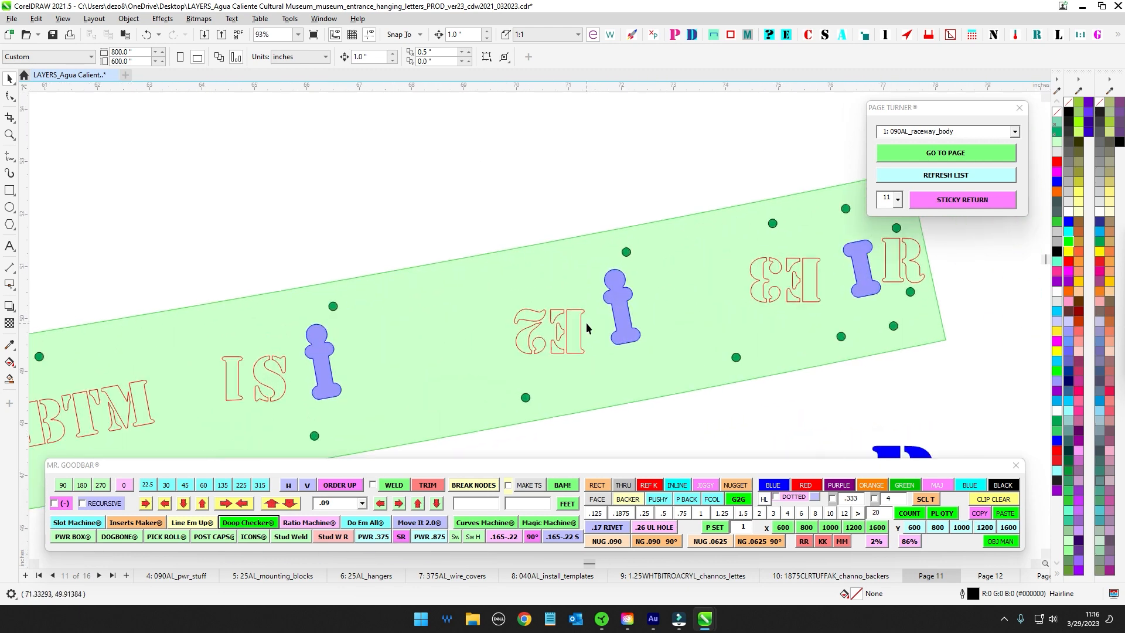
scroll(666, 163, "down", 1)
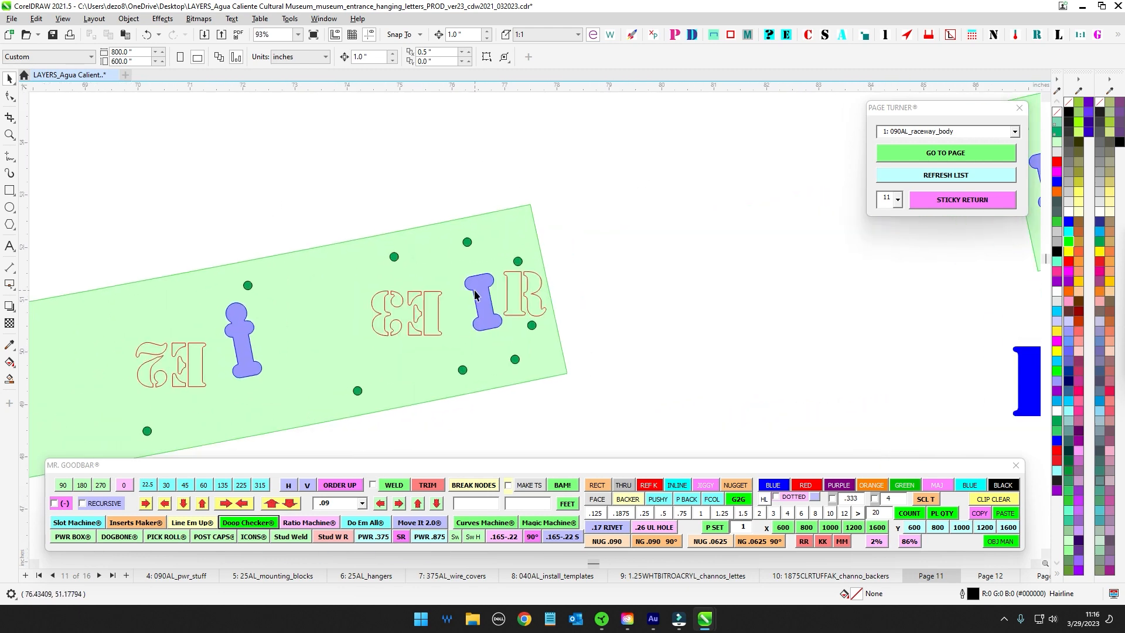
scroll(575, 328, "down", 2)
scroll(593, 346, "down", 1)
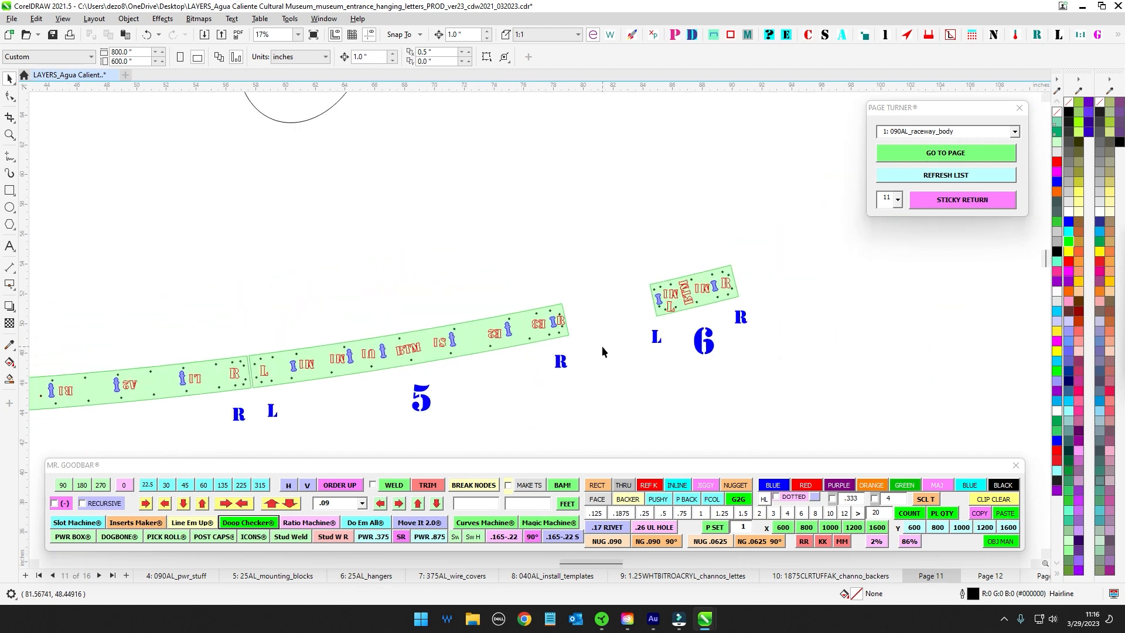
- Select all objects of section 6 on the green BTM strip
scroll(754, 235, "up", 1)
left_click_drag(525, 343, 525, 343)
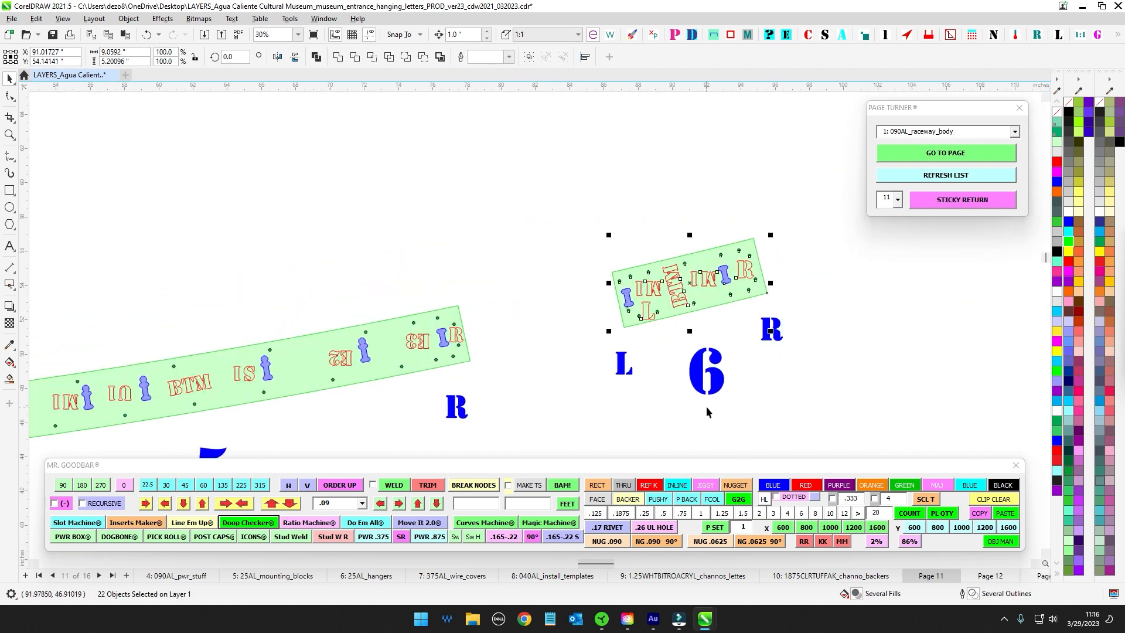
scroll(708, 398, "down", 4)
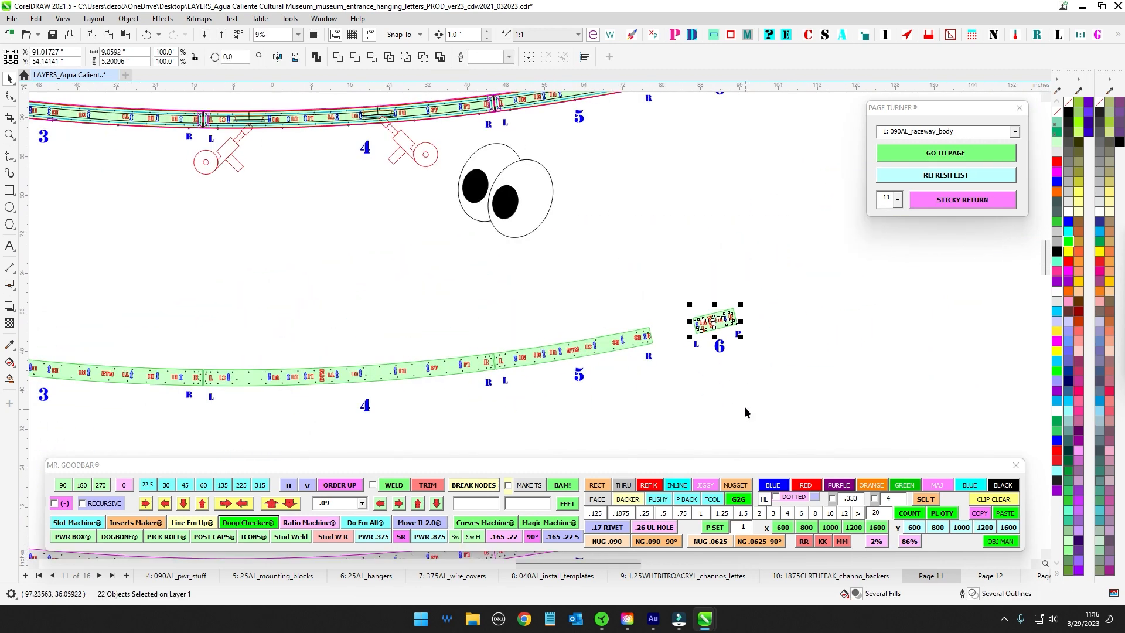
- Review the TOP strips and the BACK and FRONT section layouts on Page 11, and return to the BTM strips
left_click_drag(745, 408, 728, 254)
scroll(733, 252, "down", 2)
left_click_drag(779, 389, 712, 189)
scroll(709, 228, "down", 2)
left_click_drag(732, 318, 658, 219)
left_click_drag(455, 211, 487, 233)
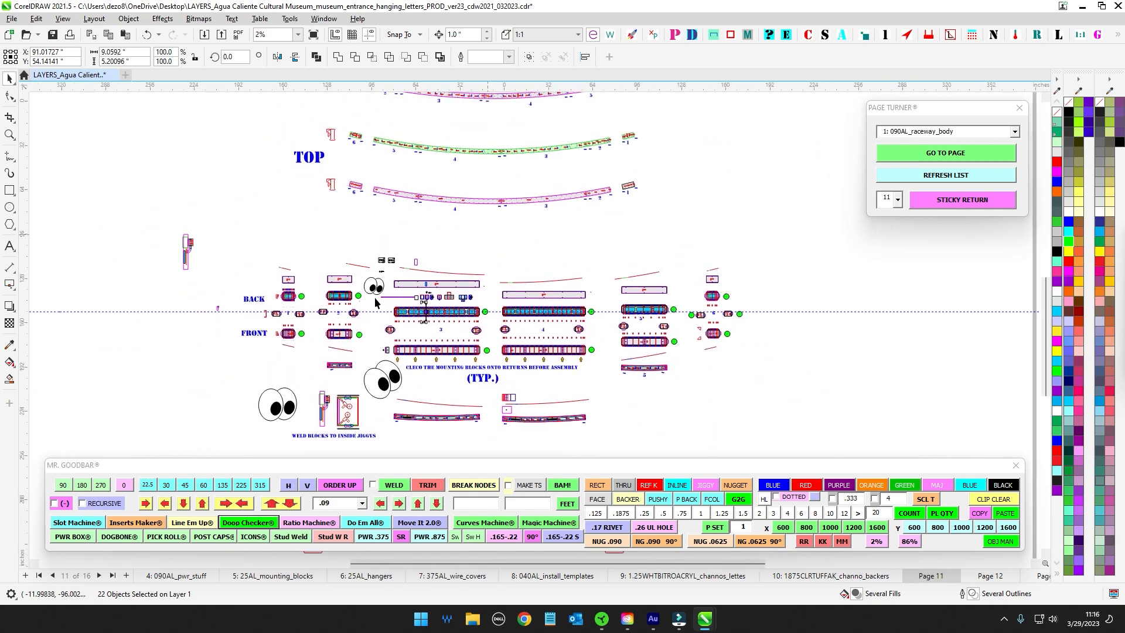
left_click_drag(518, 274, 536, 425)
scroll(470, 213, "up", 2)
left_click_drag(470, 213, 458, 338)
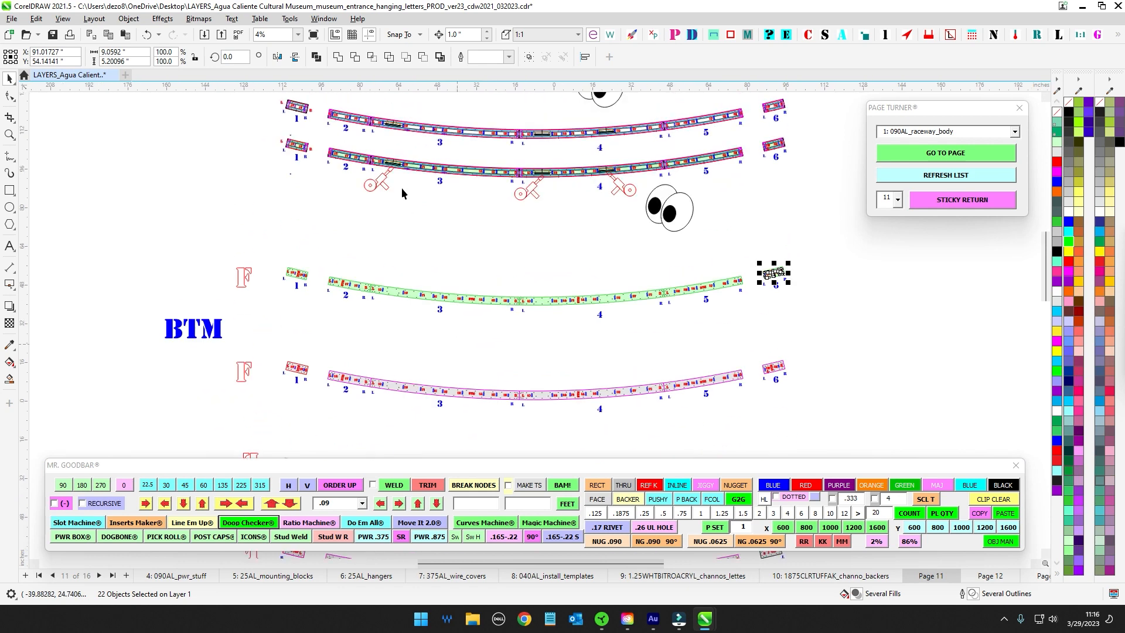
- Inspect the two assembled curved raceway rows above the BTM strips, focusing on sections 1 to 4
scroll(353, 168, "up", 2)
scroll(588, 300, "down", 1)
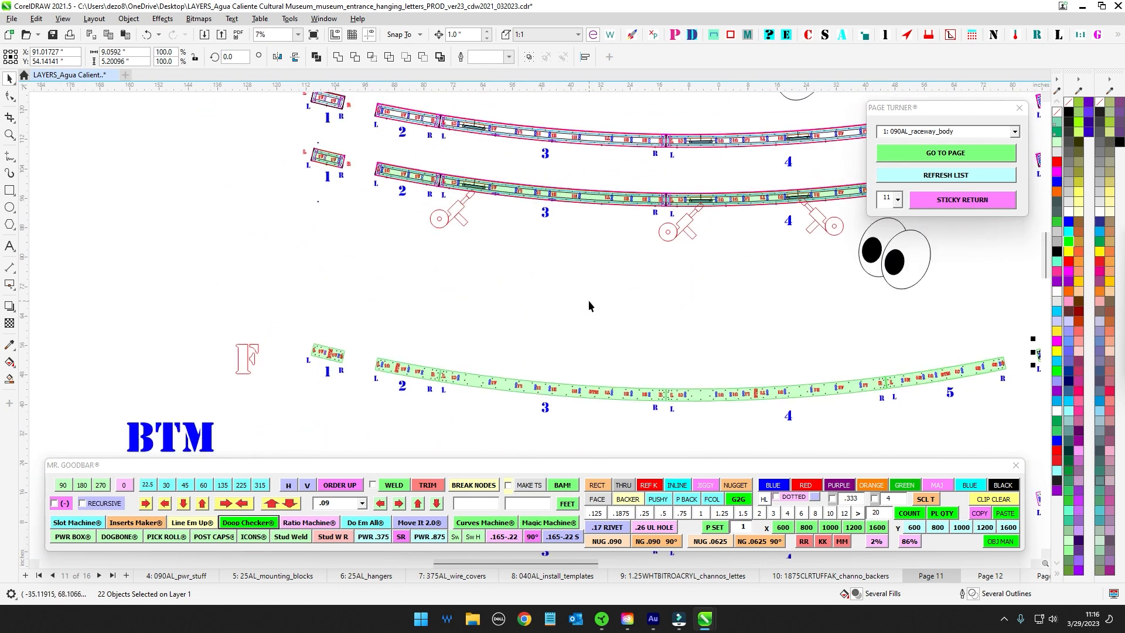
scroll(447, 222, "down", 1)
left_click_drag(455, 210, 491, 287)
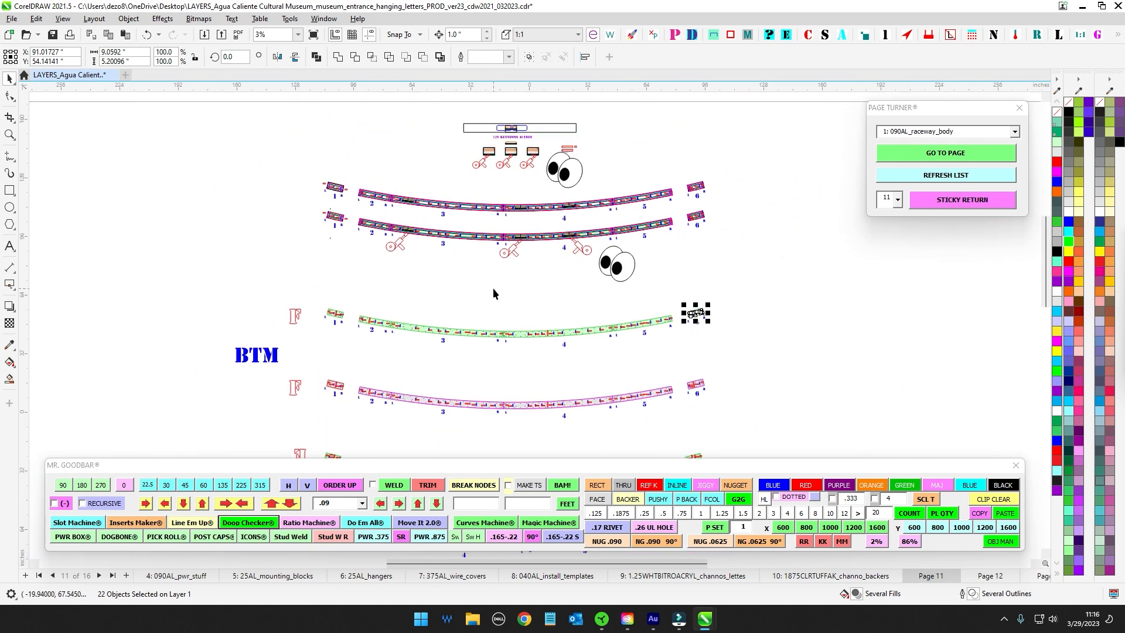
scroll(395, 191, "up", 3)
scroll(403, 279, "down", 1)
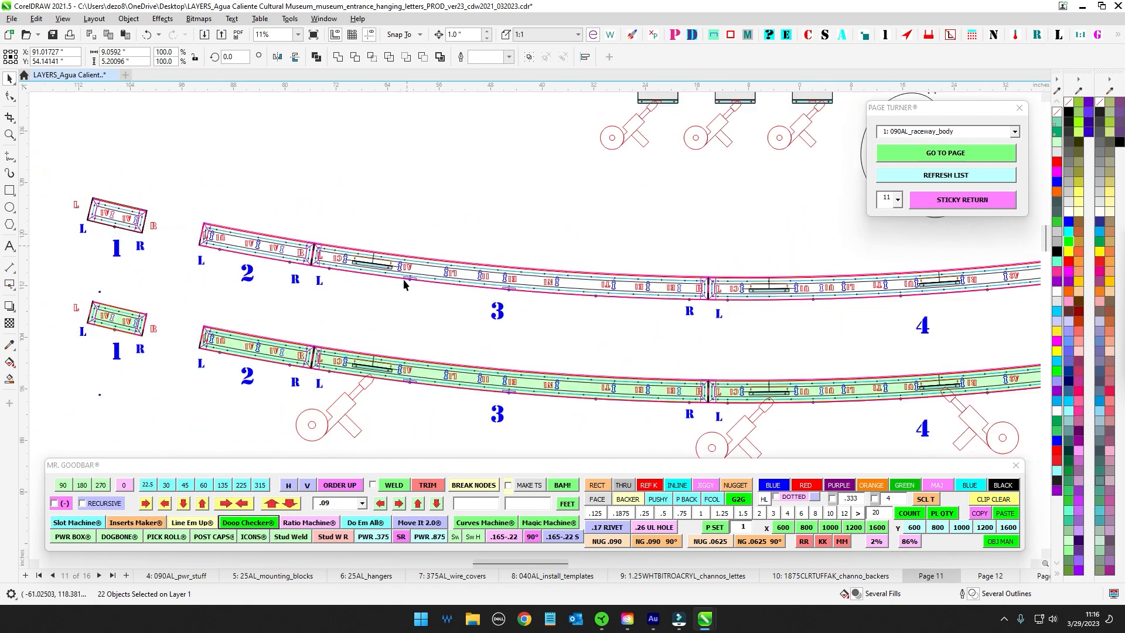
- Inspect section 3 of the two assembled curved raceway rows, from its joint with section 2 to its joint with section 4
left_click_drag(402, 292, 338, 221)
scroll(397, 317, "up", 2)
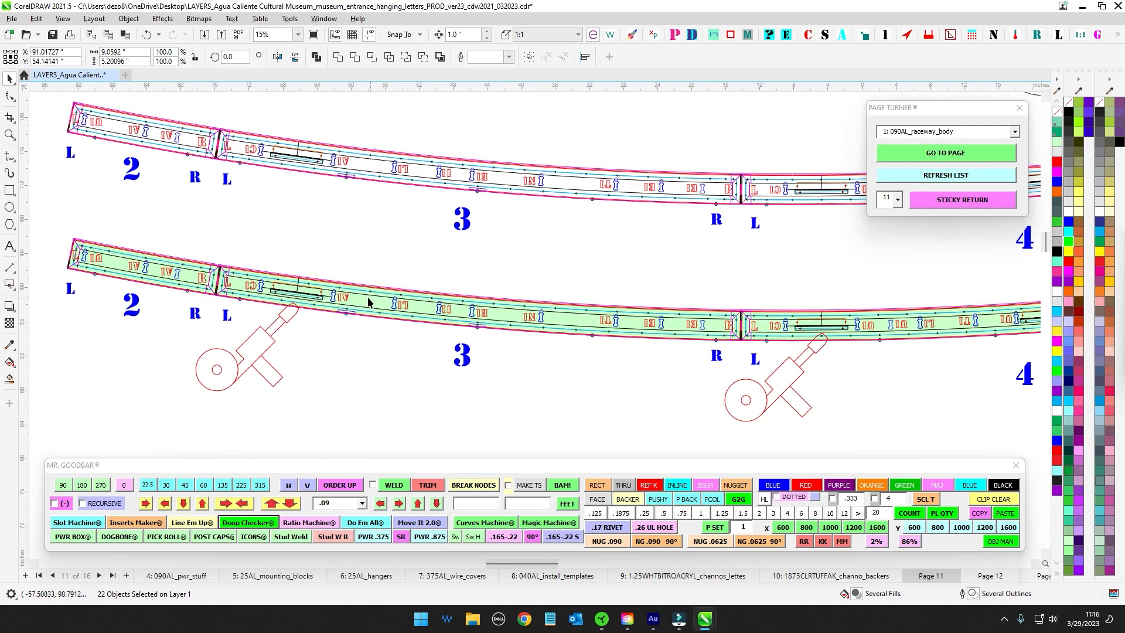
scroll(315, 313, "up", 2)
scroll(316, 291, "down", 1)
left_click_drag(650, 124, 500, 262)
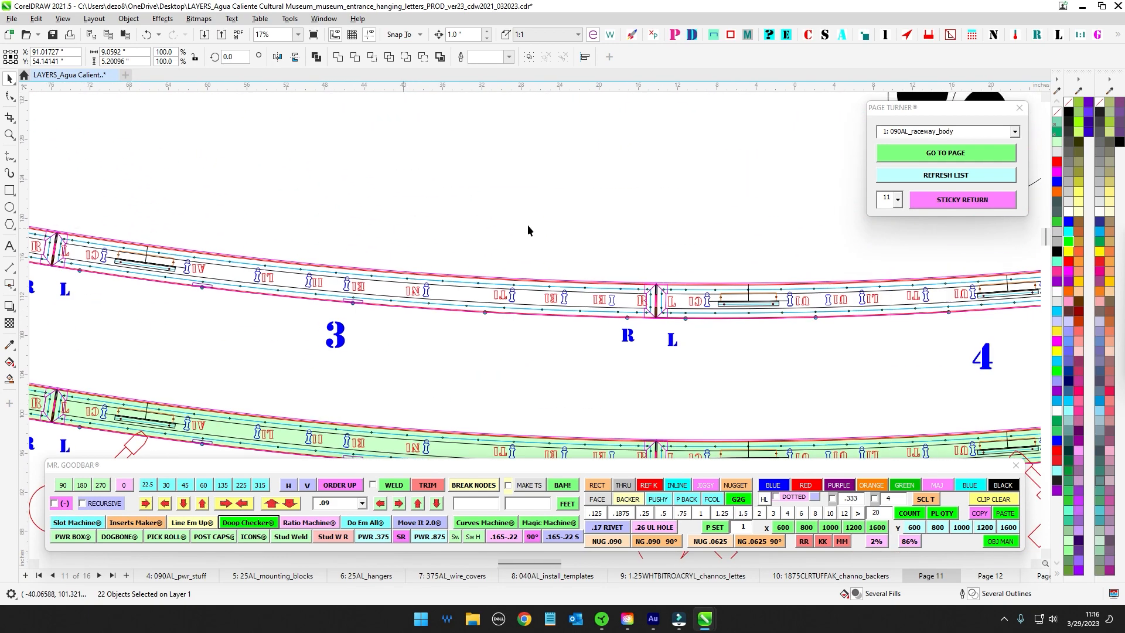
scroll(565, 233, "down", 2)
- Examine the 12V KEYSTONE ACTION bracket drawings, selecting the orange outline on the middle bracket and the lower flange parts of the third
left_click_drag(568, 235, 455, 313)
scroll(543, 182, "up", 6)
scroll(432, 244, "up", 5)
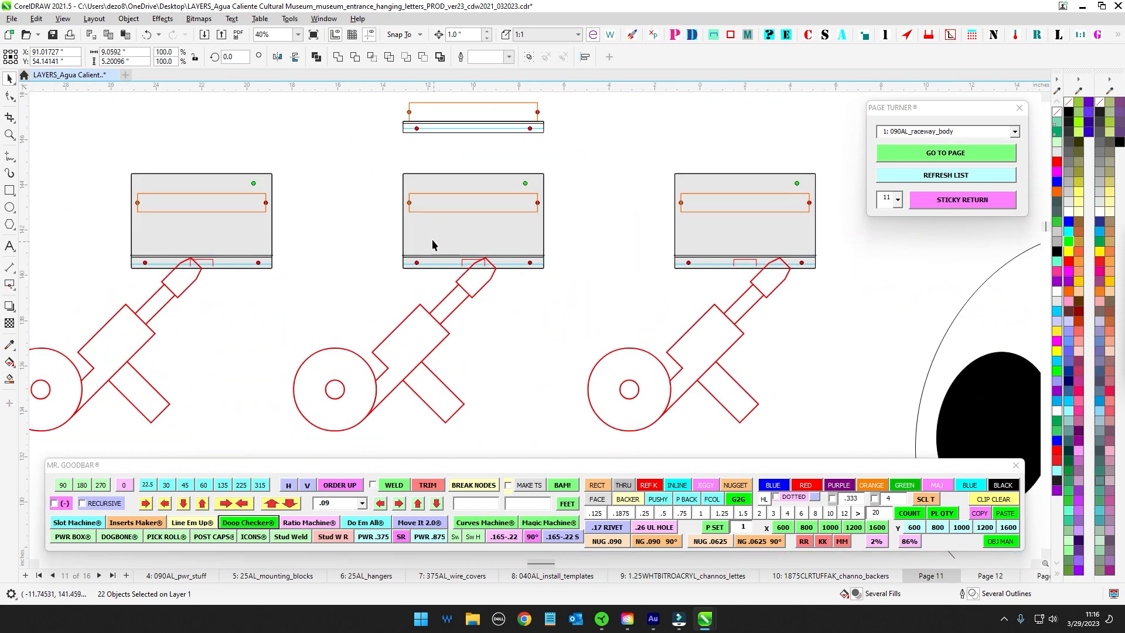
left_click(417, 201)
scroll(566, 233, "down", 4)
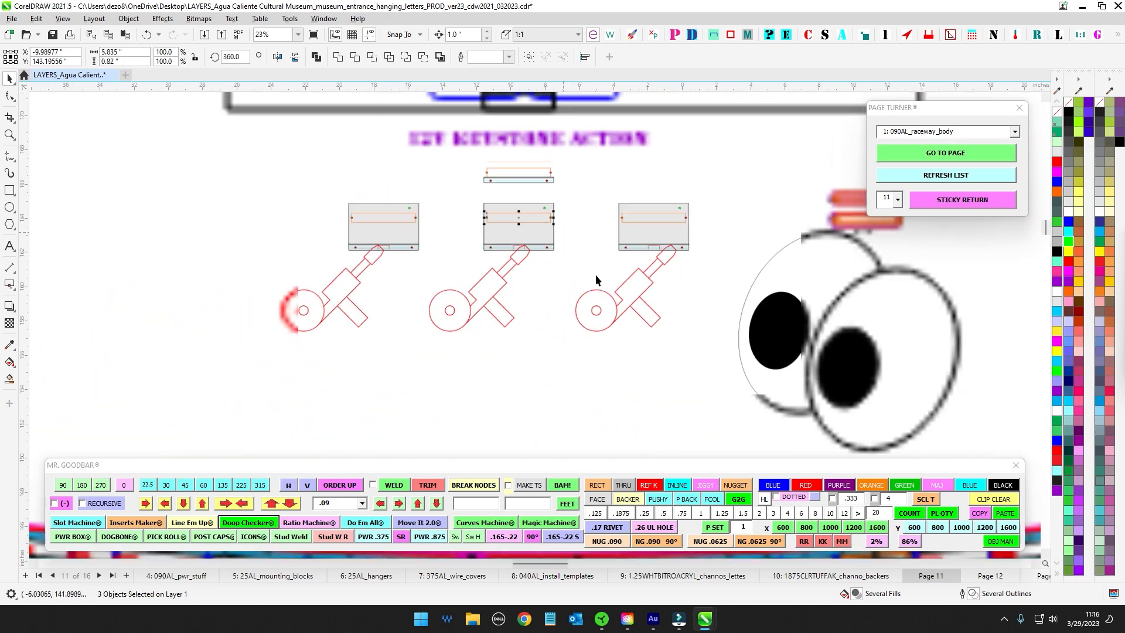
left_click_drag(695, 338, 627, 384)
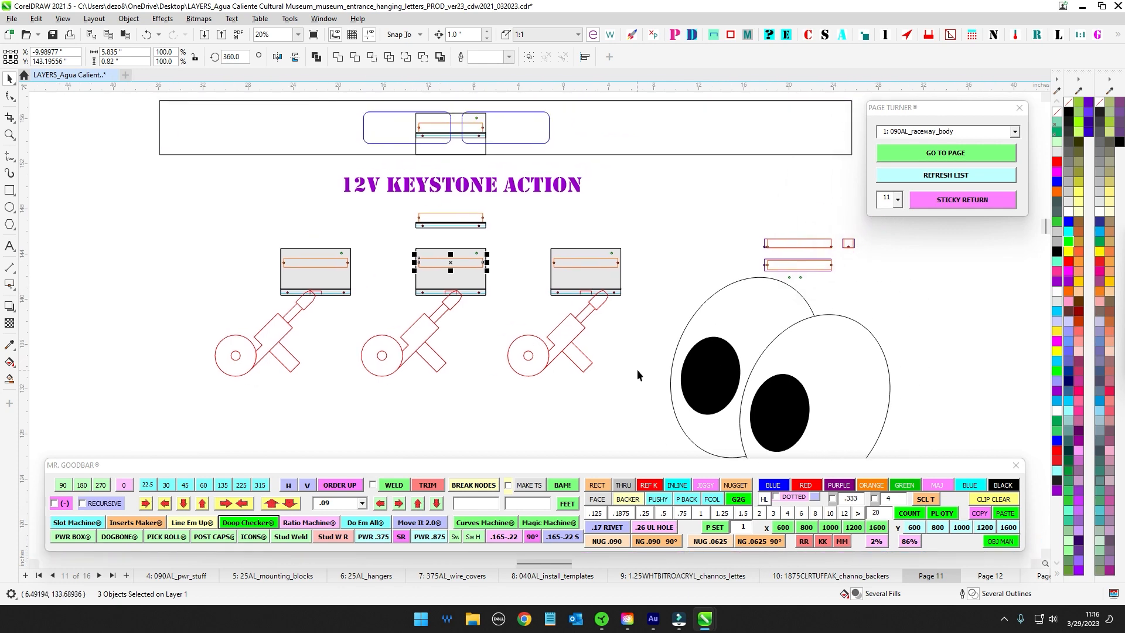
scroll(580, 334, "up", 2)
left_click_drag(692, 288, 475, 267)
scroll(319, 310, "down", 10)
left_click_drag(478, 405, 482, 251)
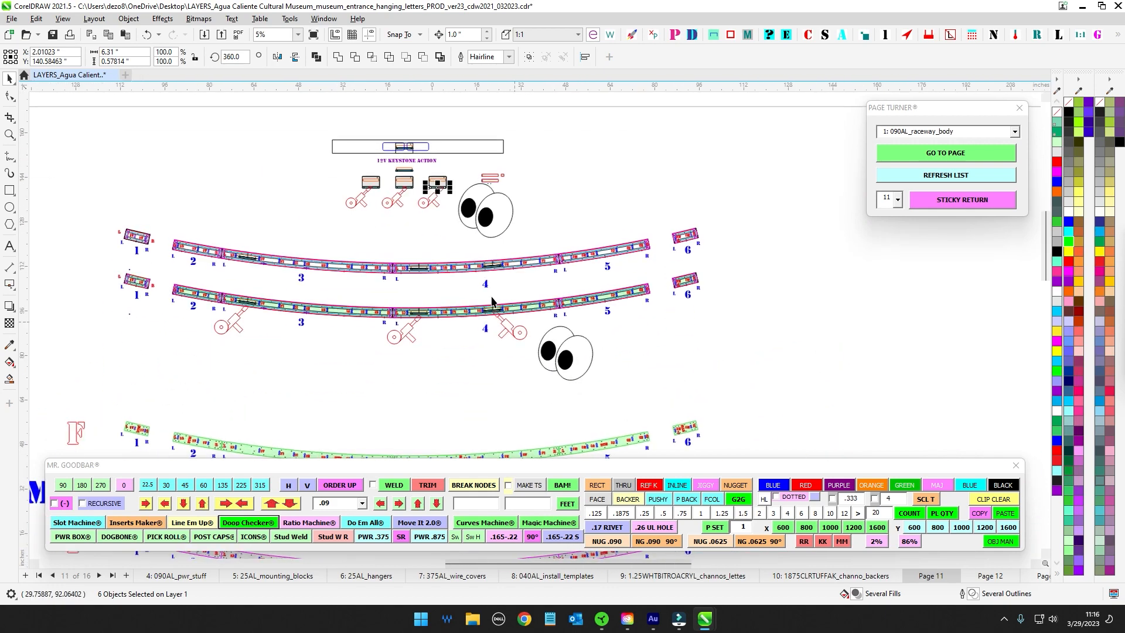
- Examine the keystone slot between the mirrored U1 and R1 labels on section 4, and compare the grinder positions along the green row
scroll(469, 316, "up", 6)
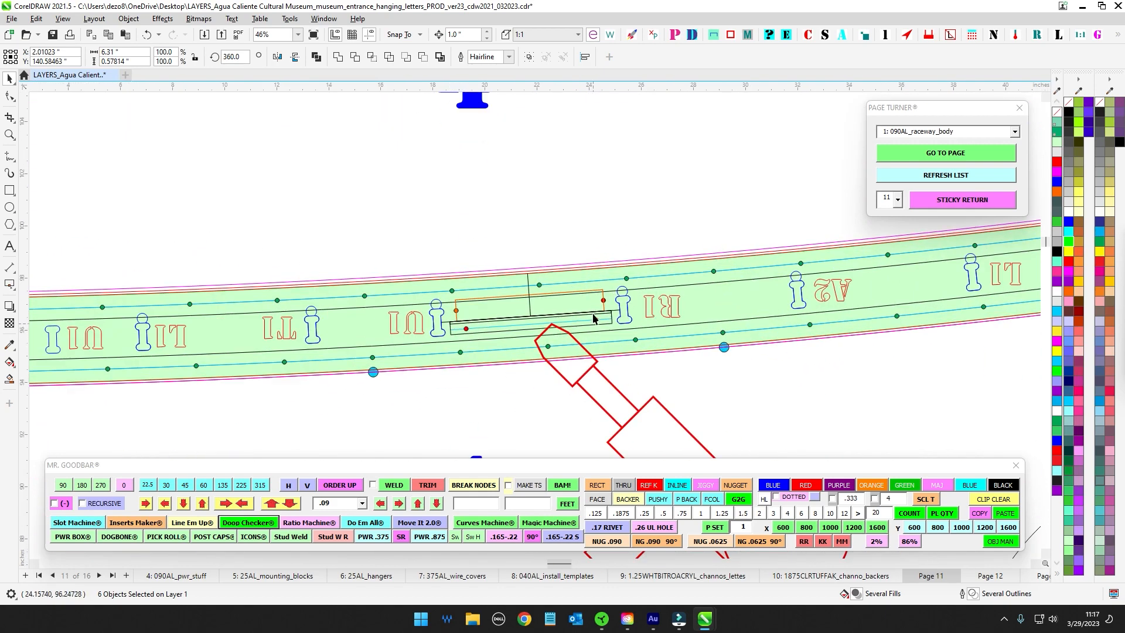
scroll(593, 318, "up", 3)
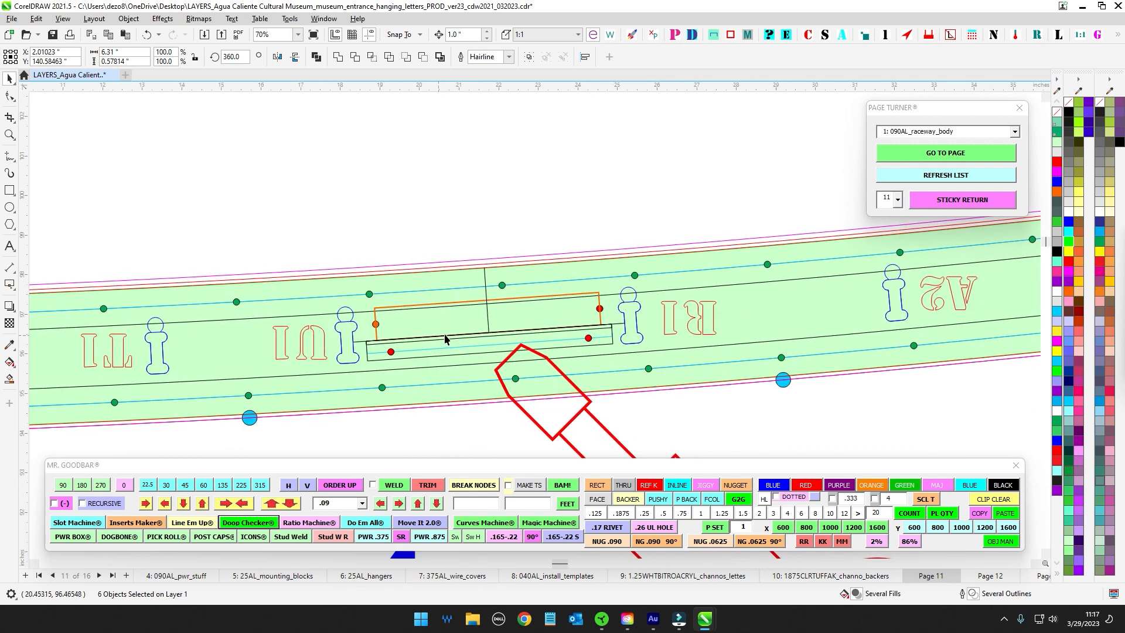
scroll(468, 335, "down", 3)
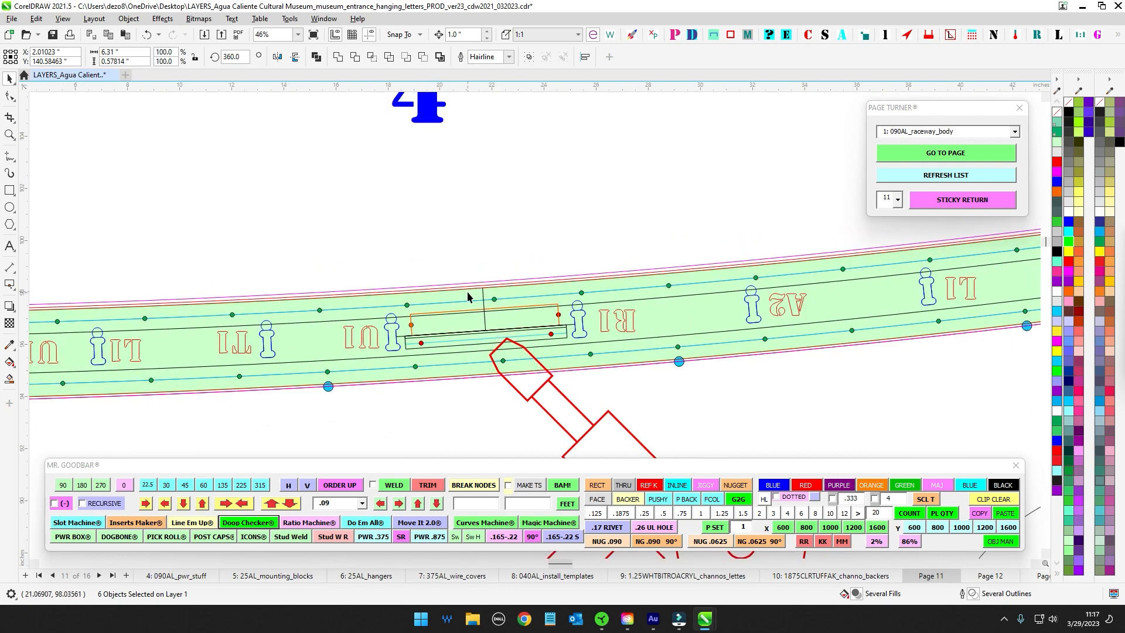
scroll(467, 295, "down", 9)
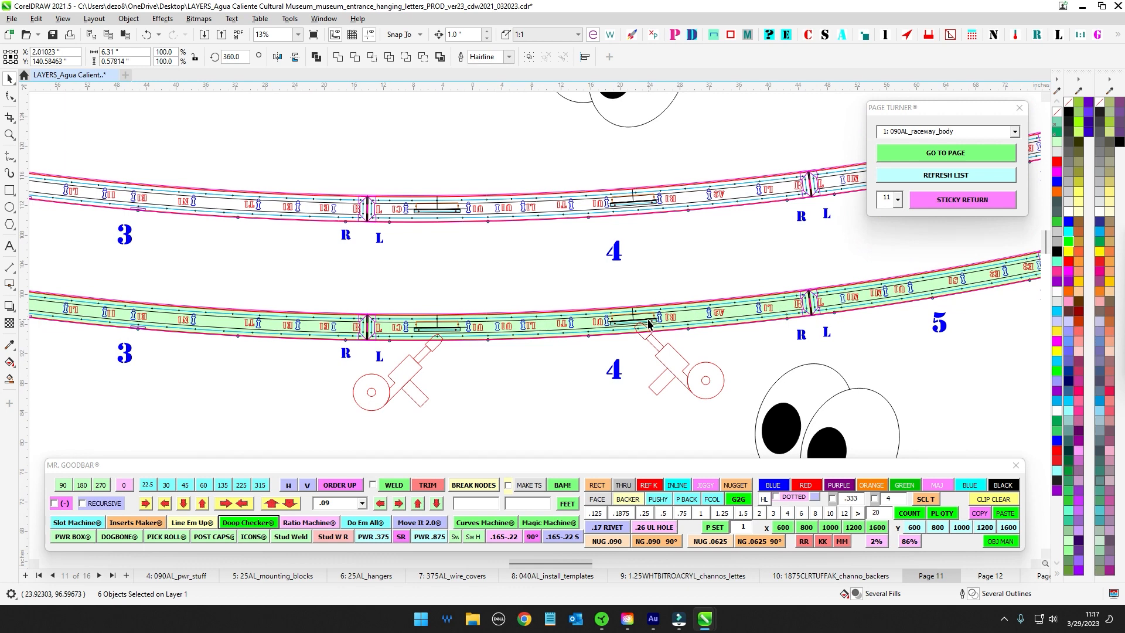
left_click_drag(293, 390, 650, 418)
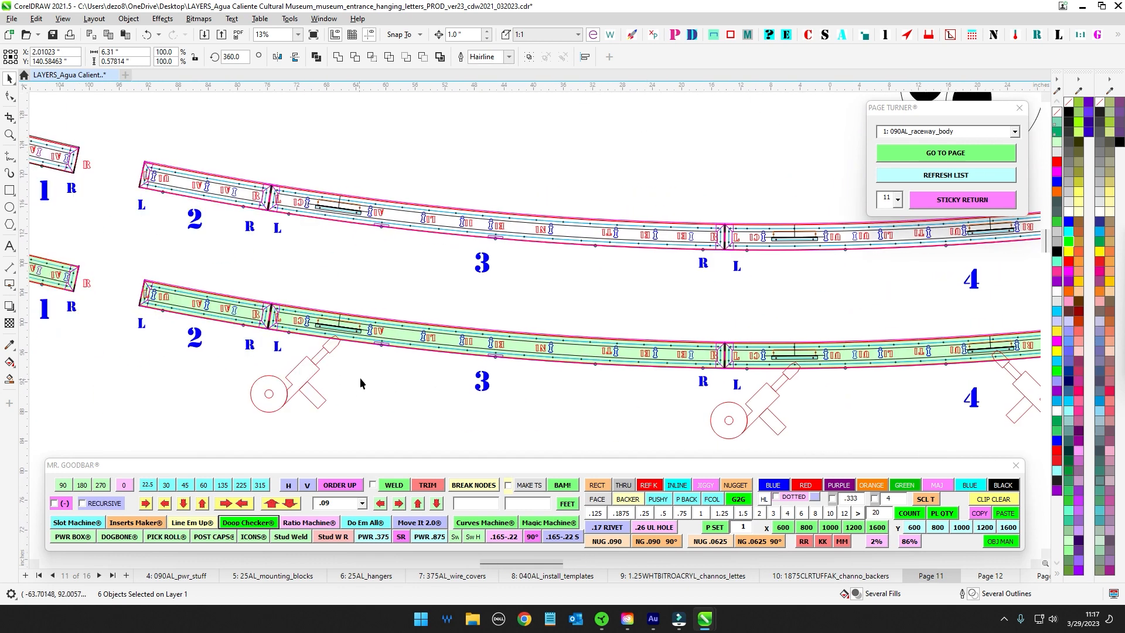
scroll(347, 345, "down", 6)
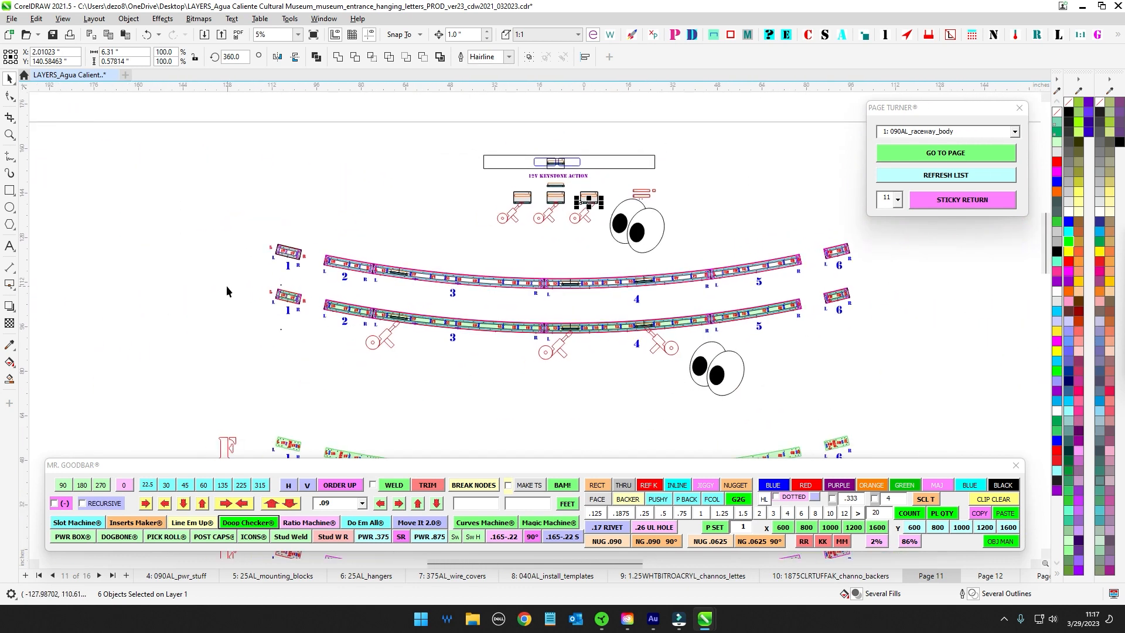
left_click_drag(226, 286, 379, 349)
scroll(452, 382, "down", 1)
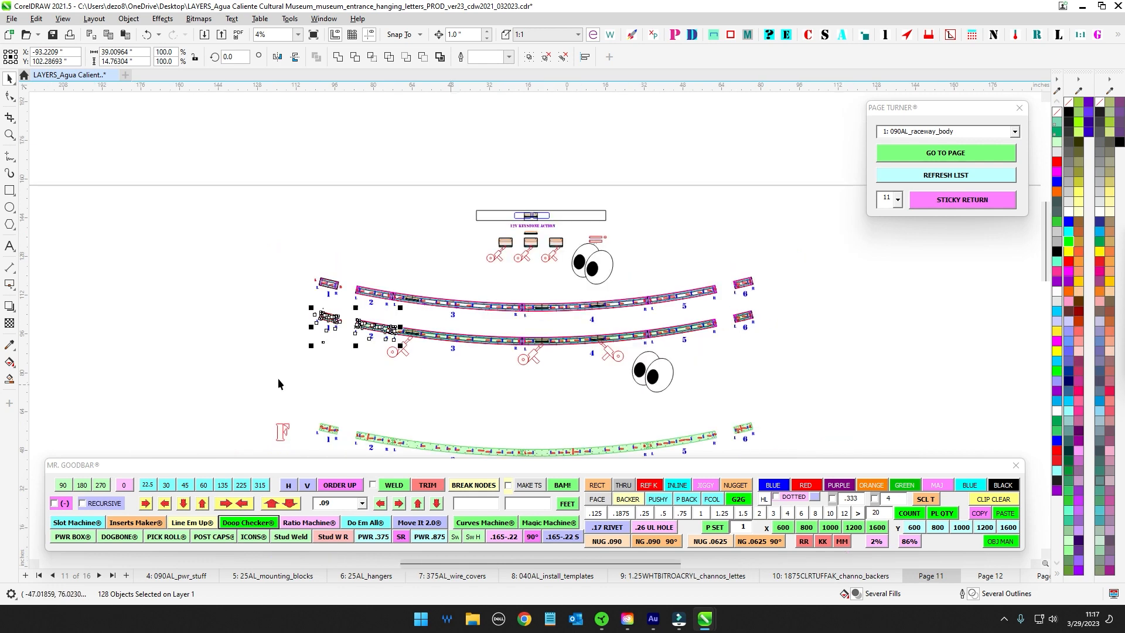
left_click_drag(264, 333, 346, 339)
left_click(268, 256)
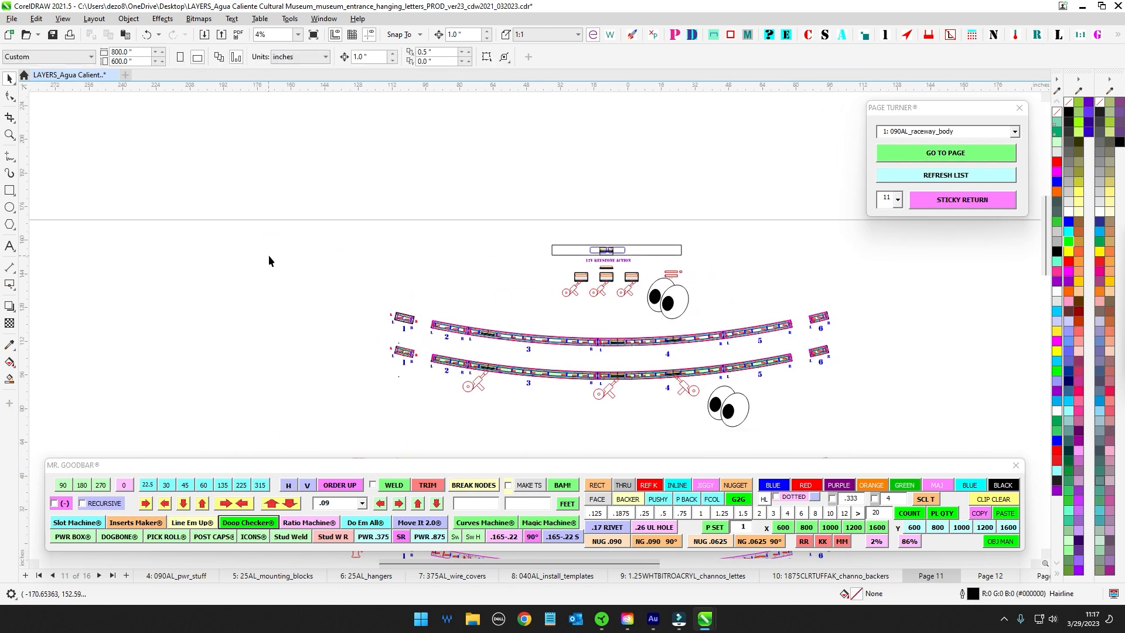
- Inspect section 3 of the lower green raceway row and select the objects around its keystone slot near the joint with section 2
left_click_drag(273, 249, 226, 241)
scroll(458, 361, "up", 3)
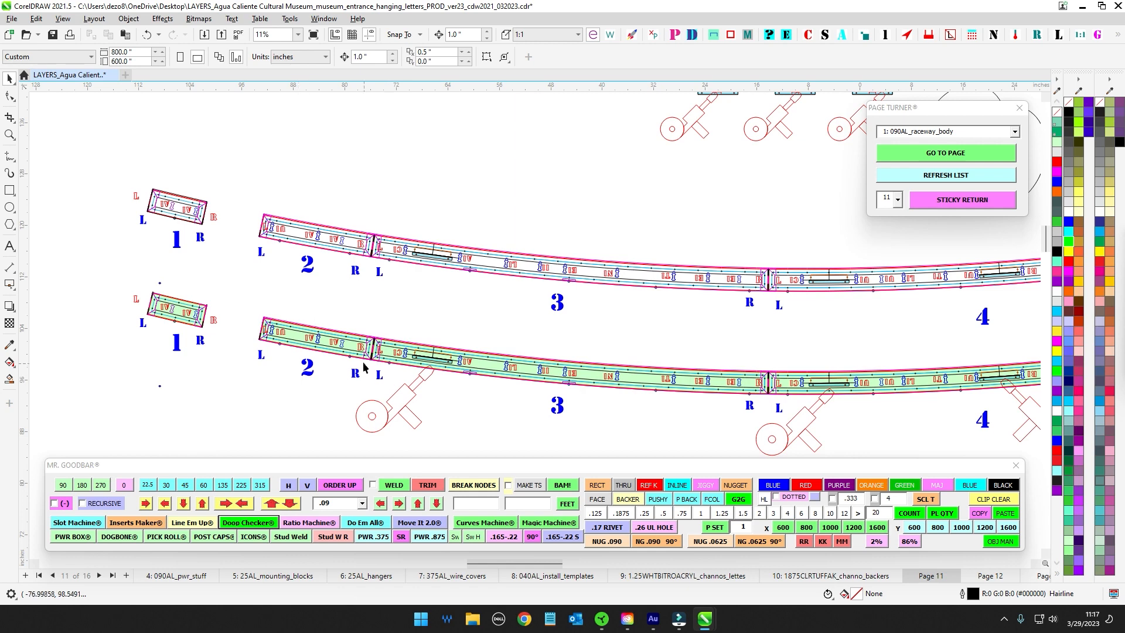
scroll(402, 357, "up", 2)
left_click_drag(402, 356, 158, 322)
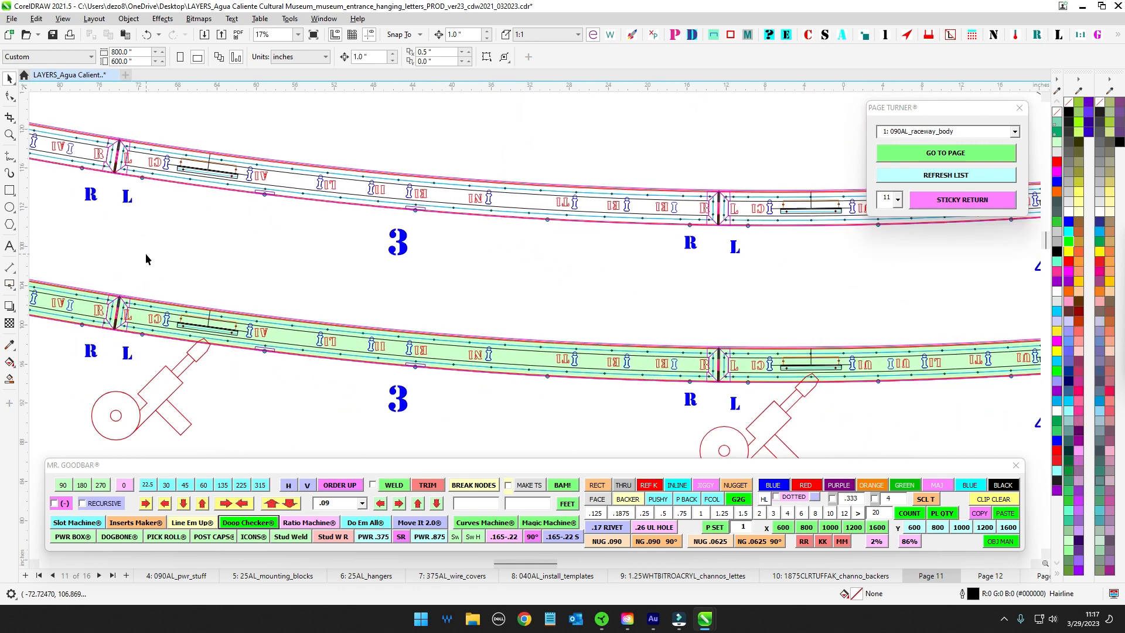
scroll(155, 261, "down", 3)
left_click_drag(152, 269, 215, 362)
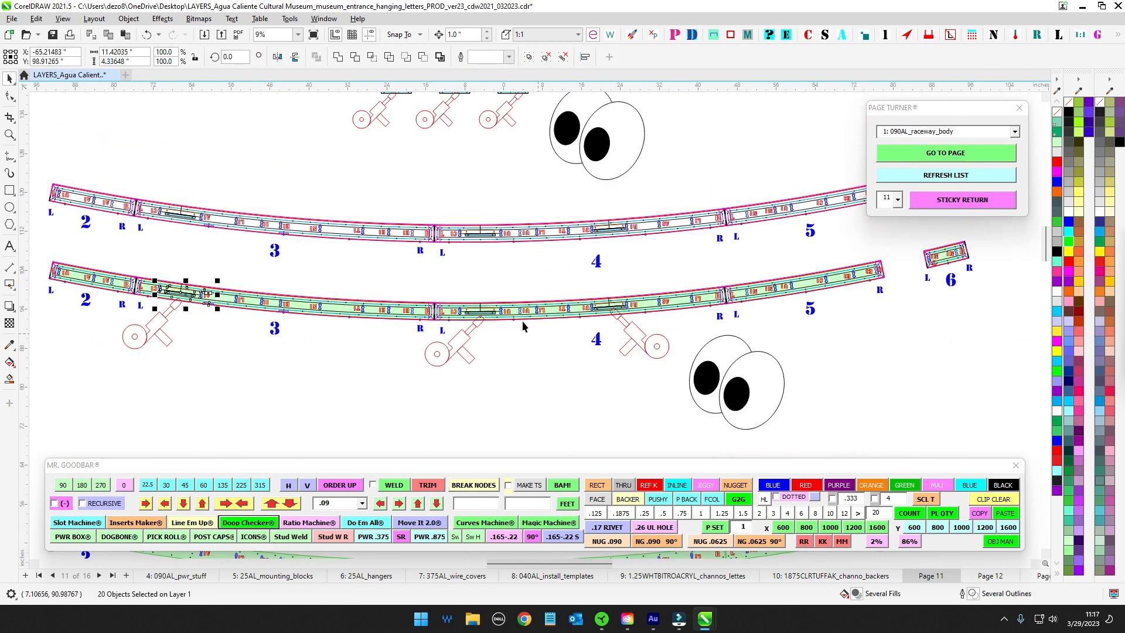
- Examine the REMOVEABLE BIRD HAUS box views, connector drawings and unfolded flat patterns above the BACK layout of section 3
scroll(576, 374, "down", 3)
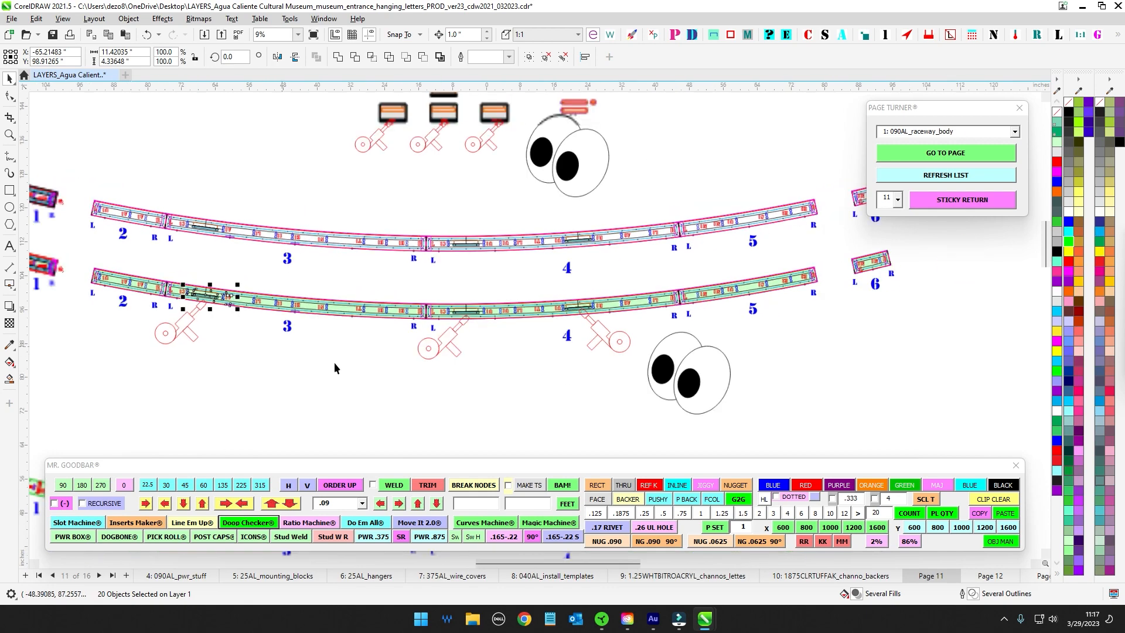
scroll(396, 289, "down", 4)
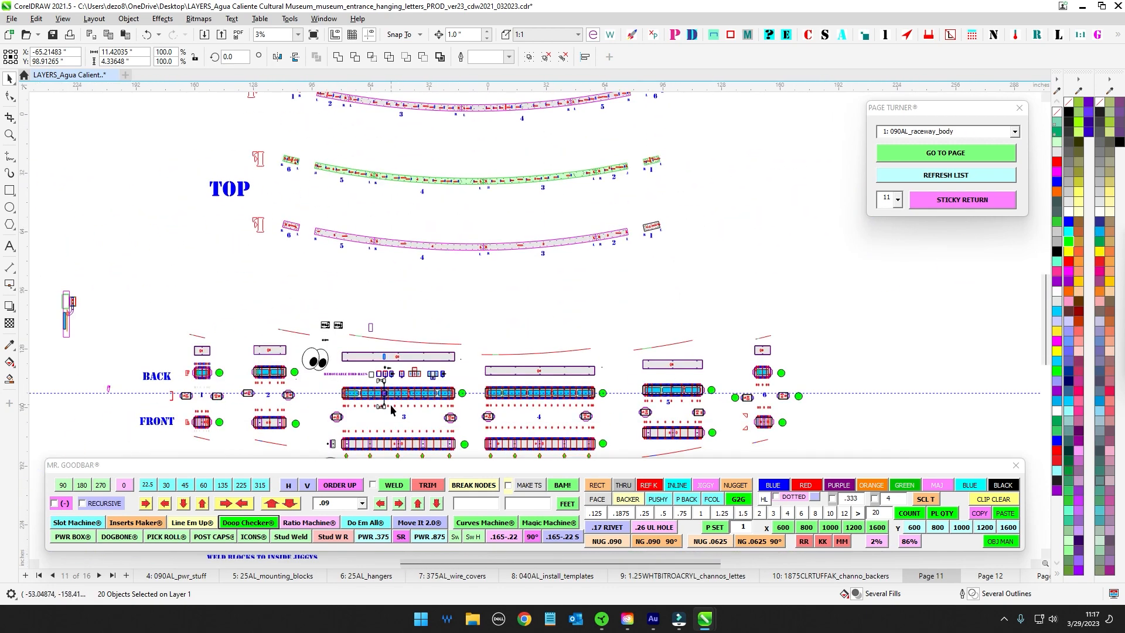
scroll(387, 387, "up", 5)
scroll(434, 220, "up", 3)
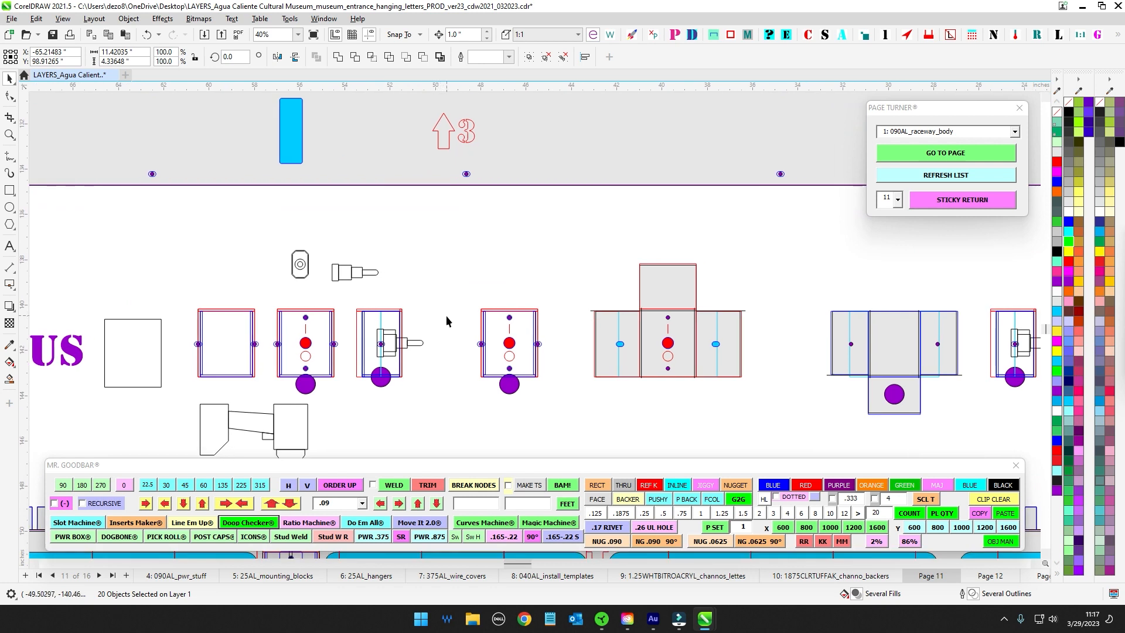
scroll(423, 336, "up", 1)
scroll(416, 350, "down", 1)
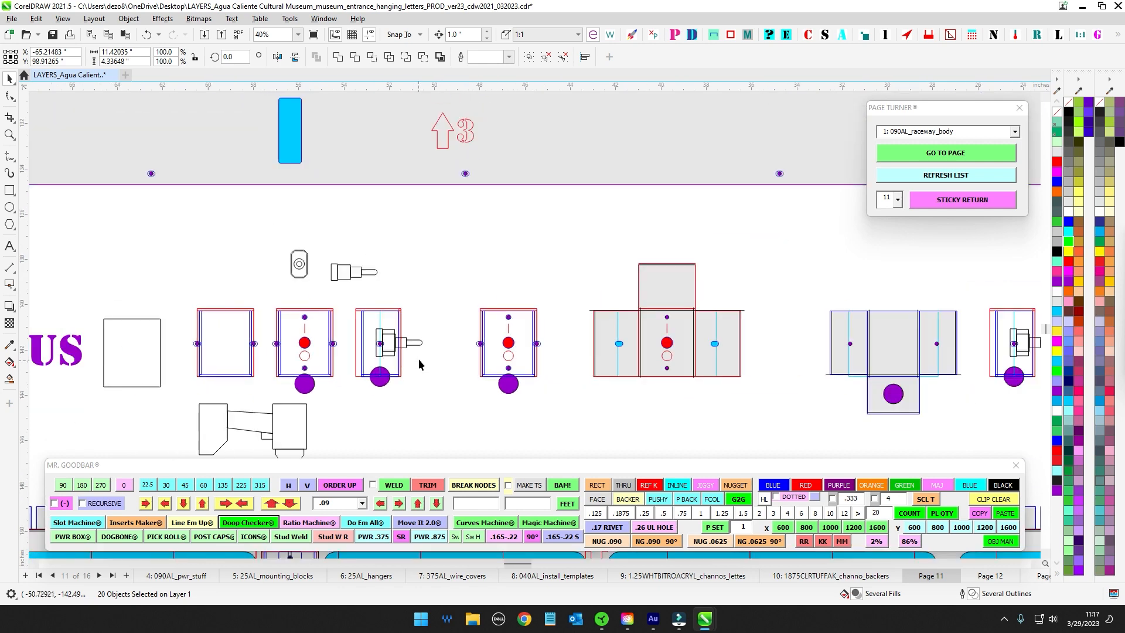
left_click_drag(427, 352, 447, 317)
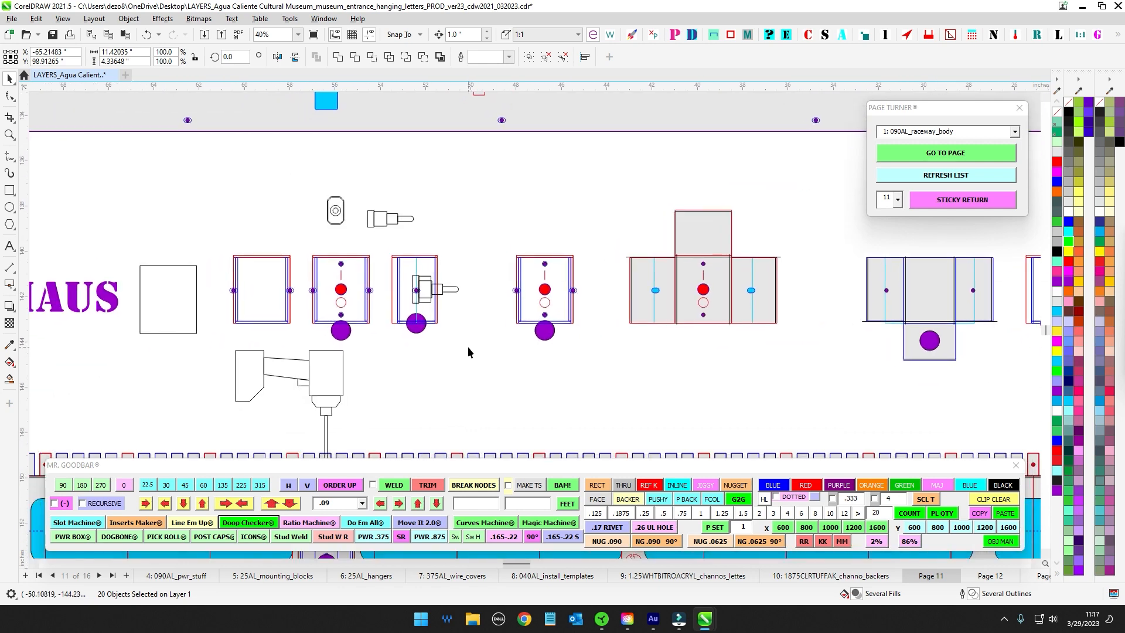
left_click_drag(468, 346, 487, 338)
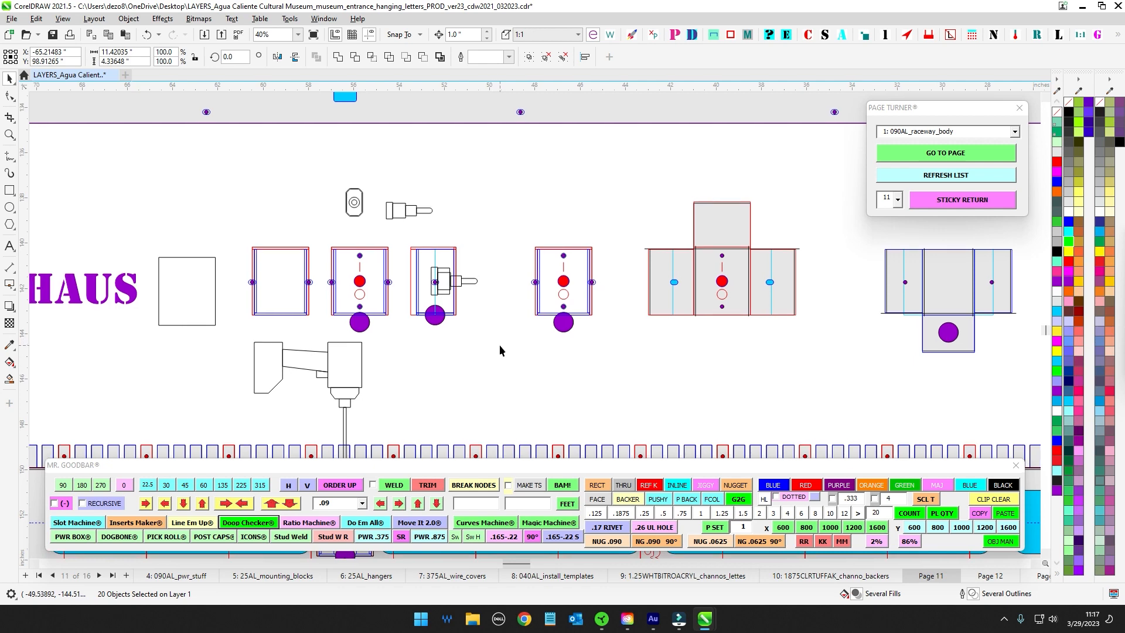
scroll(492, 346, "down", 2)
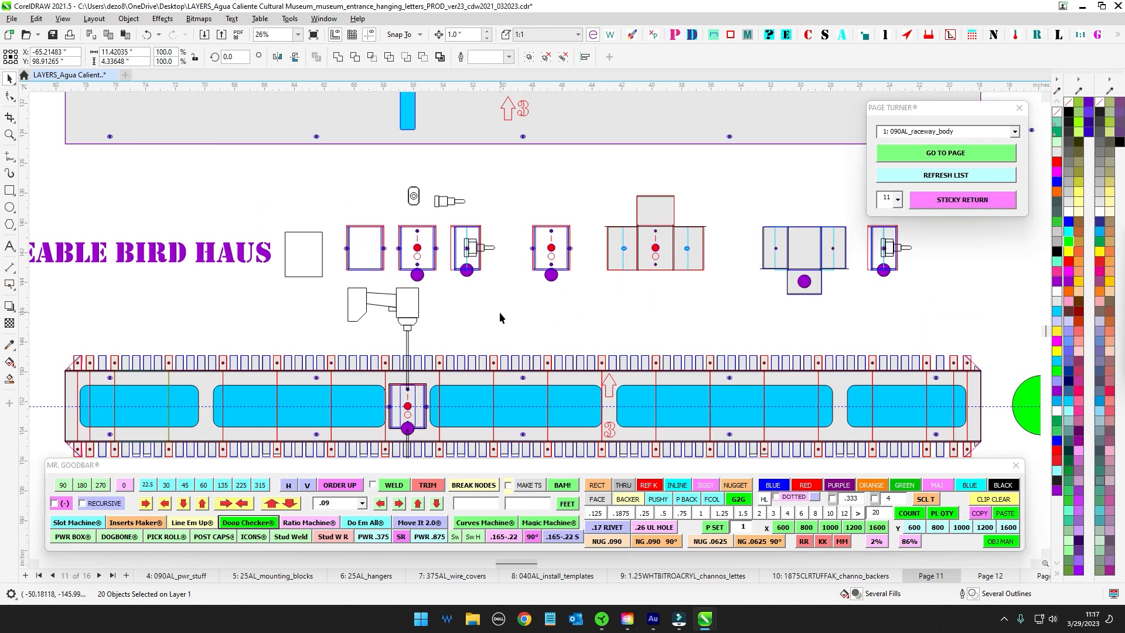
scroll(420, 231, "up", 5)
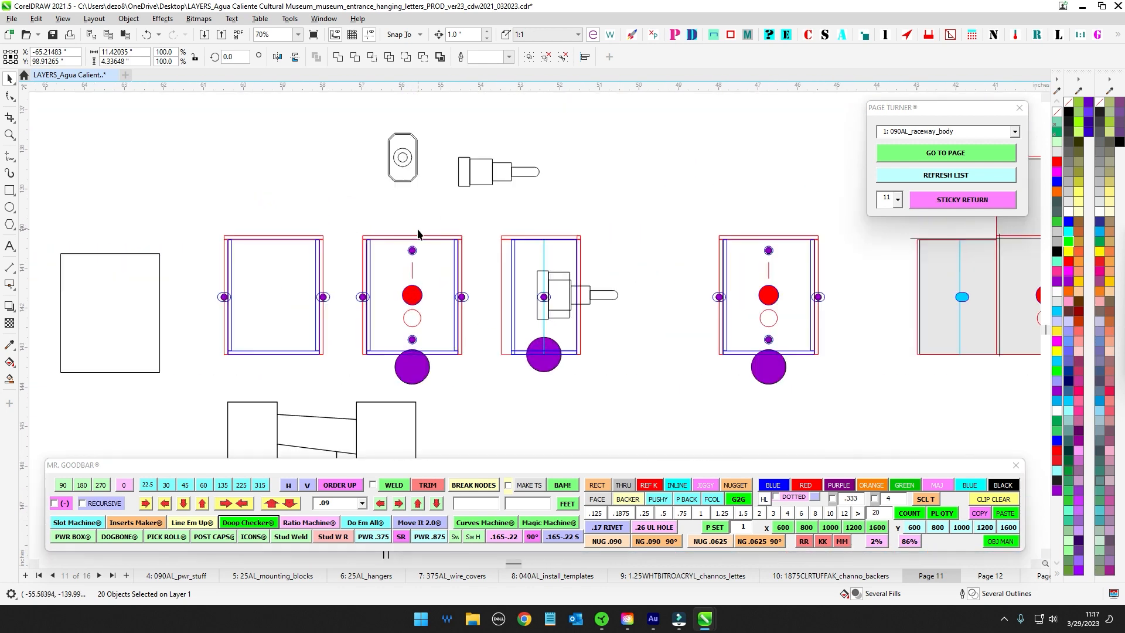
left_click_drag(540, 259, 286, 287)
scroll(518, 301, "up", 1)
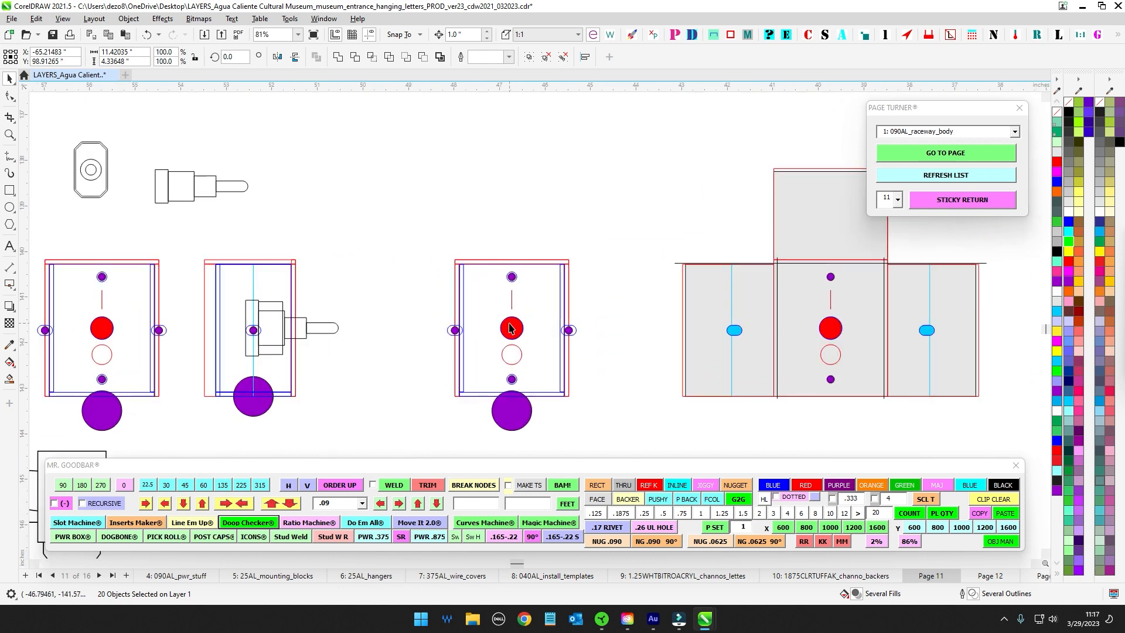
- Inspect the bird haus box placed between the blue openings of the section 3 BACK panel and its alignment with the drill
scroll(347, 346, "down", 3)
left_click_drag(331, 420, 468, 178)
scroll(467, 178, "down", 3)
scroll(386, 321, "up", 3)
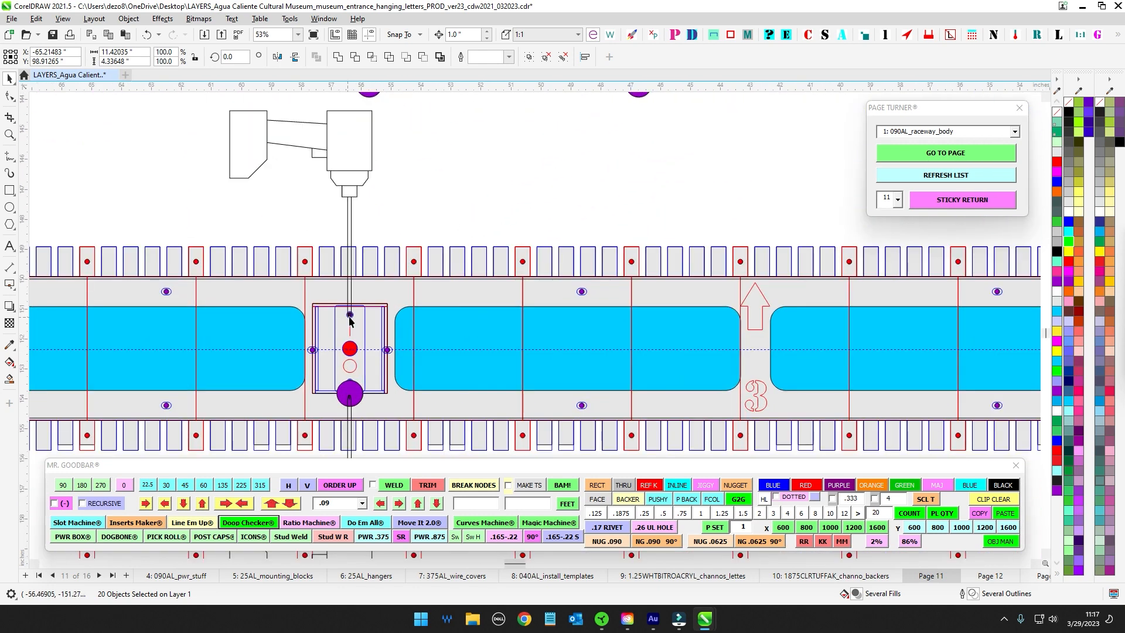
scroll(350, 319, "up", 2)
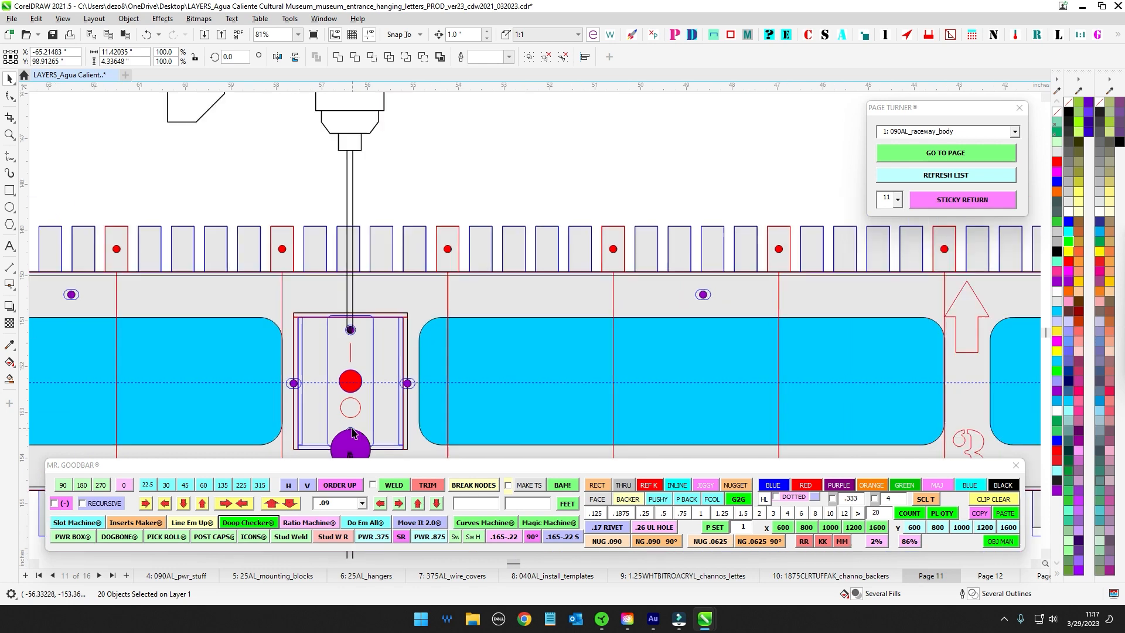
scroll(352, 432, "down", 2)
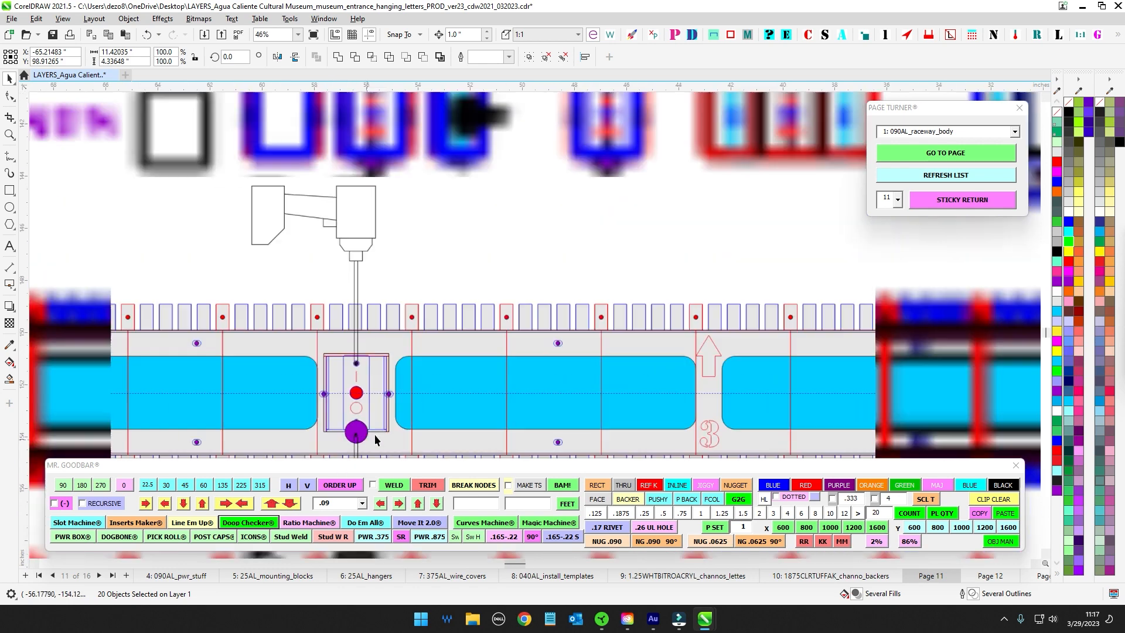
- Inspect the blue rectangular opening in the section 3 cover strip above the bird haus parts
scroll(375, 439, "down", 2)
scroll(358, 332, "up", 3)
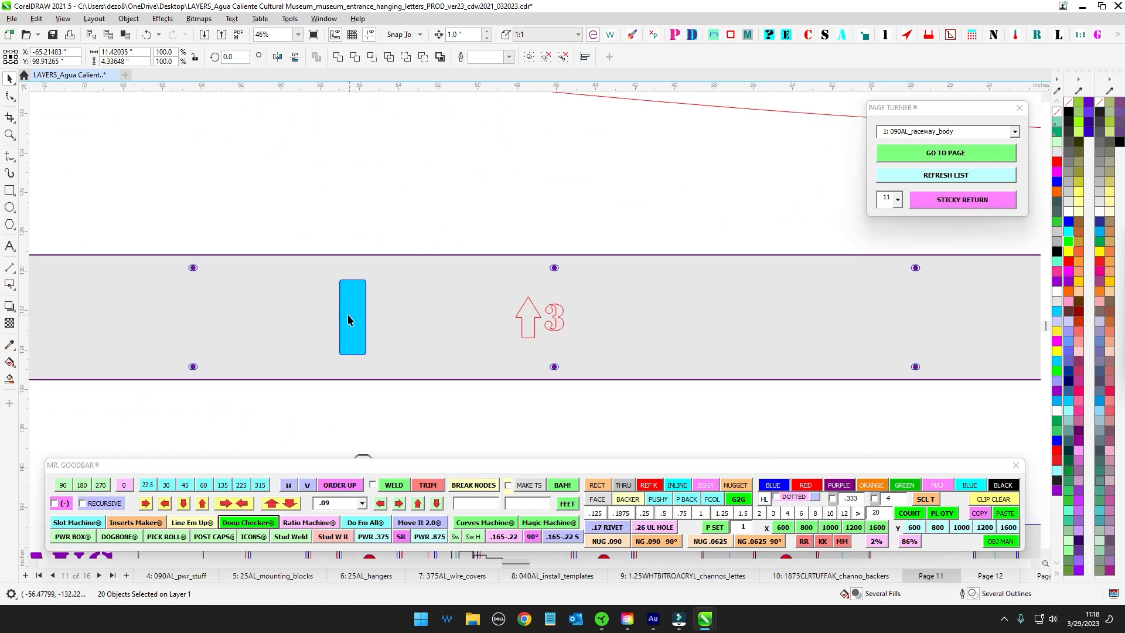
scroll(348, 319, "up", 1)
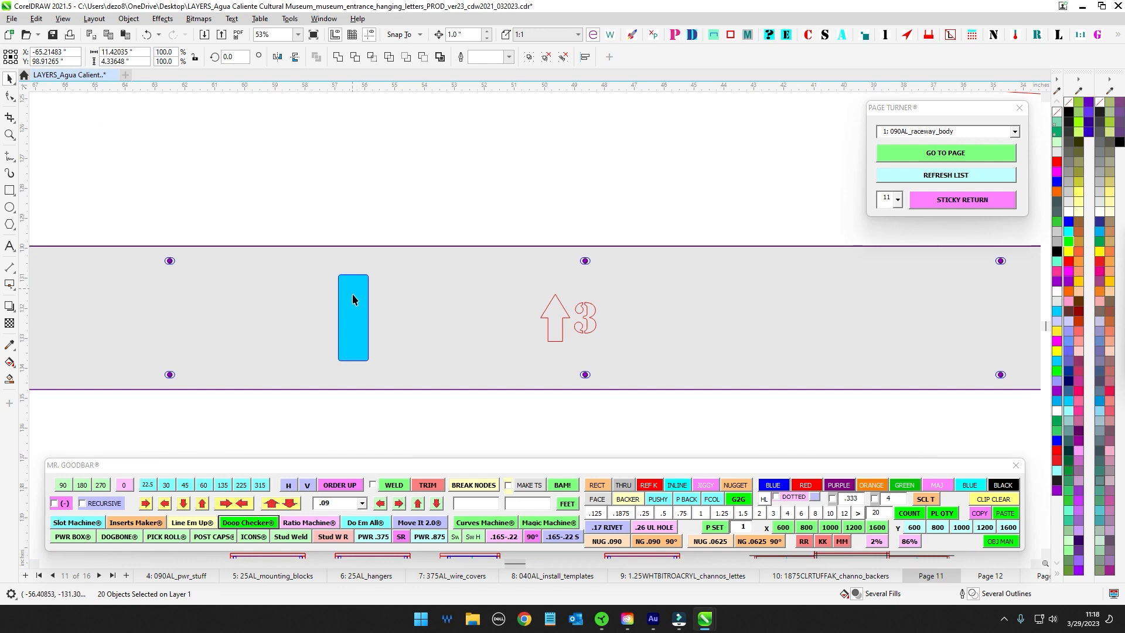
scroll(351, 345, "down", 1)
scroll(375, 360, "down", 4)
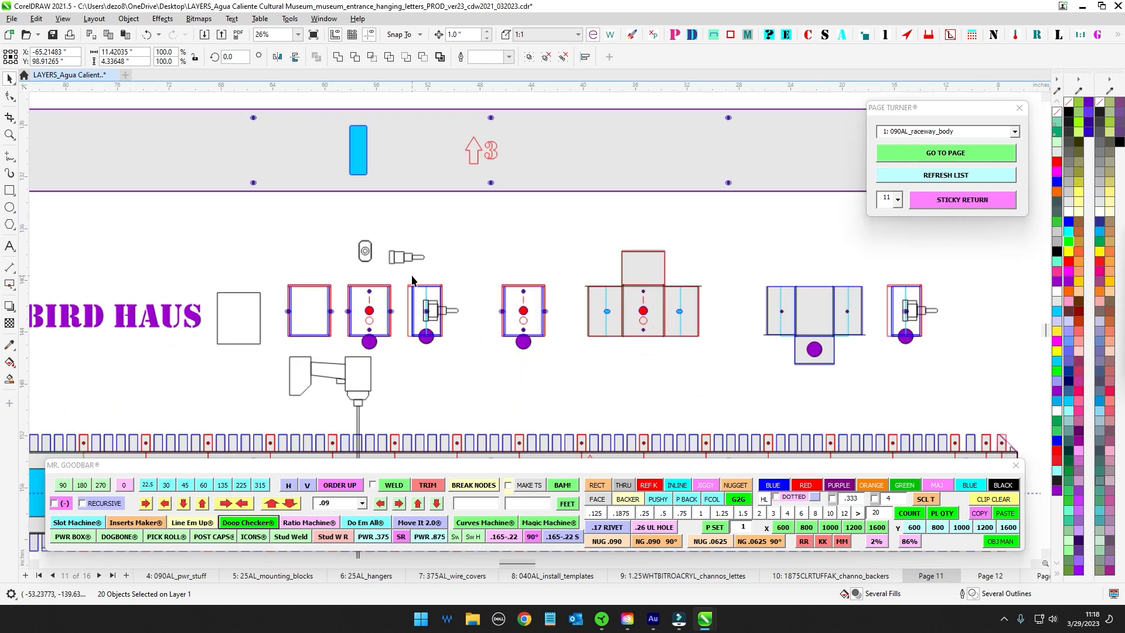
- Review the section 3 BACK panel with its cover and bird haus parts, and return to the overview of the TOP strips
scroll(454, 311, "down", 6)
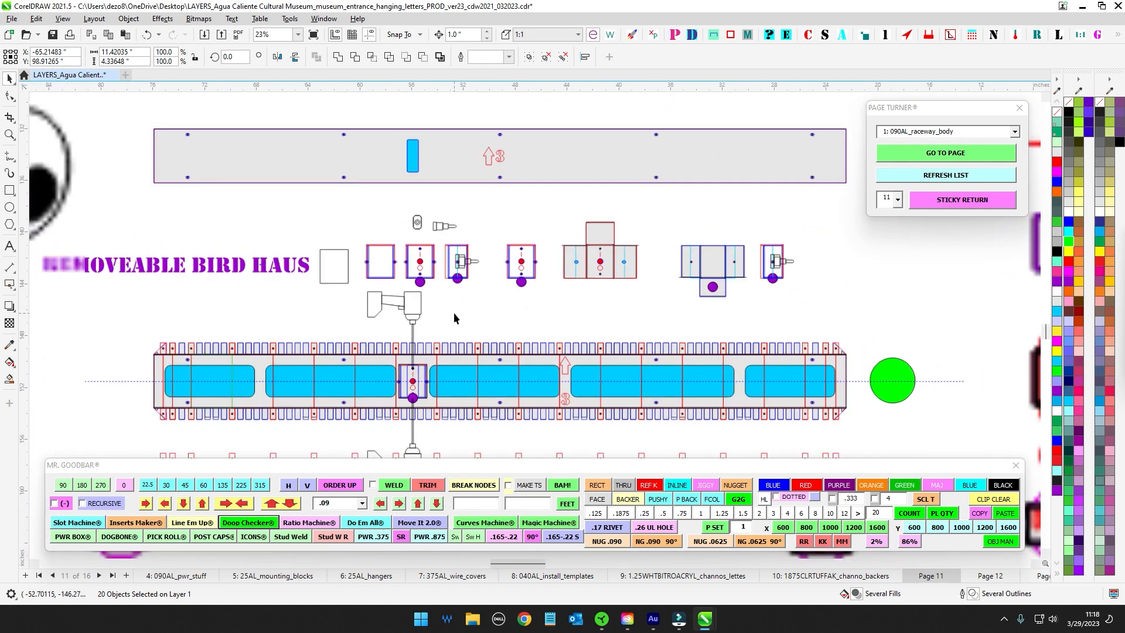
left_click_drag(398, 262, 346, 322)
scroll(398, 243, "down", 3)
left_click_drag(399, 233, 375, 380)
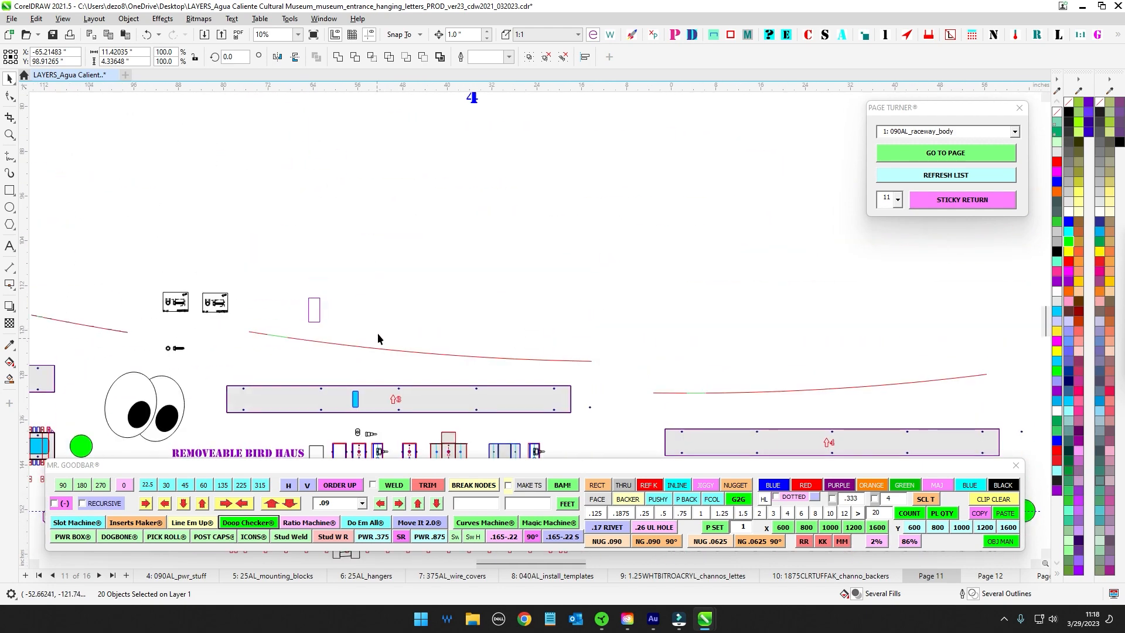
scroll(454, 164, "down", 2)
scroll(377, 428, "up", 2)
scroll(378, 431, "up", 2)
scroll(399, 424, "down", 8)
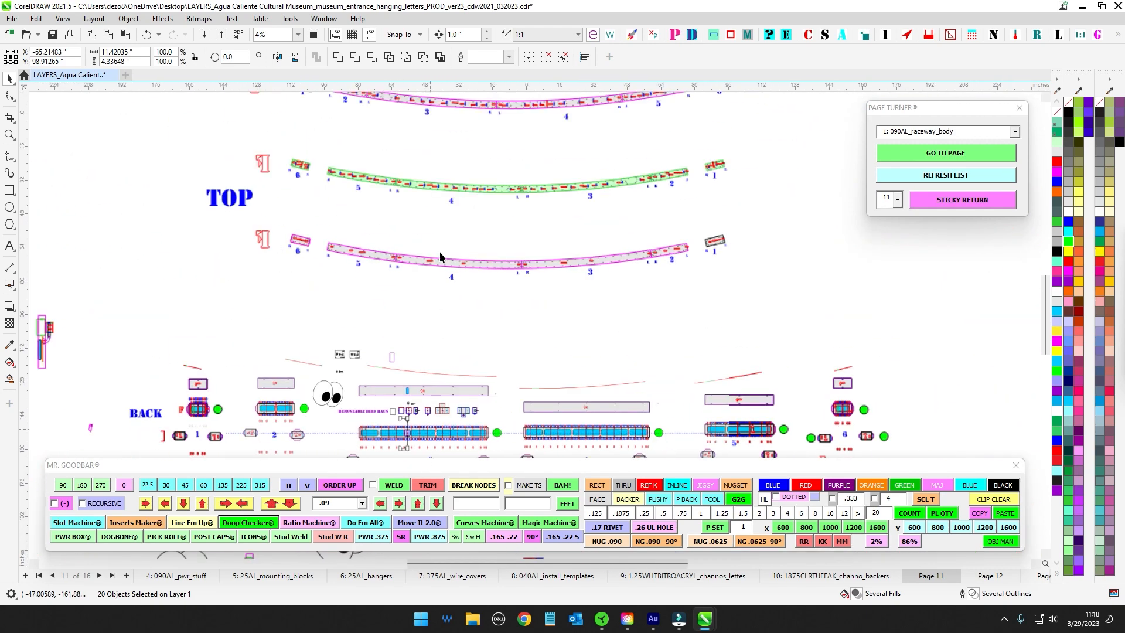
- Examine the labelled raceway strips 1 to 6 and their bracket positions below the 12V KEYSTONE ACTION drawings
left_click_drag(440, 251, 386, 429)
scroll(376, 237, "up", 3)
left_click_drag(370, 226, 376, 461)
scroll(379, 259, "up", 1)
left_click_drag(382, 247, 384, 343)
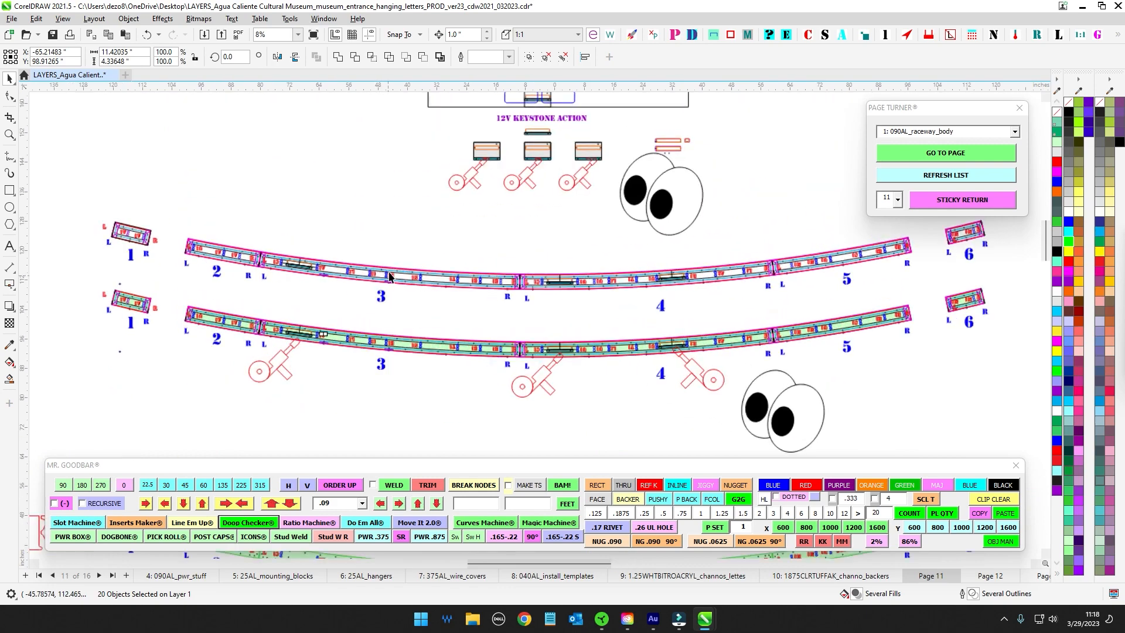
scroll(391, 343, "up", 1)
scroll(393, 345, "up", 1)
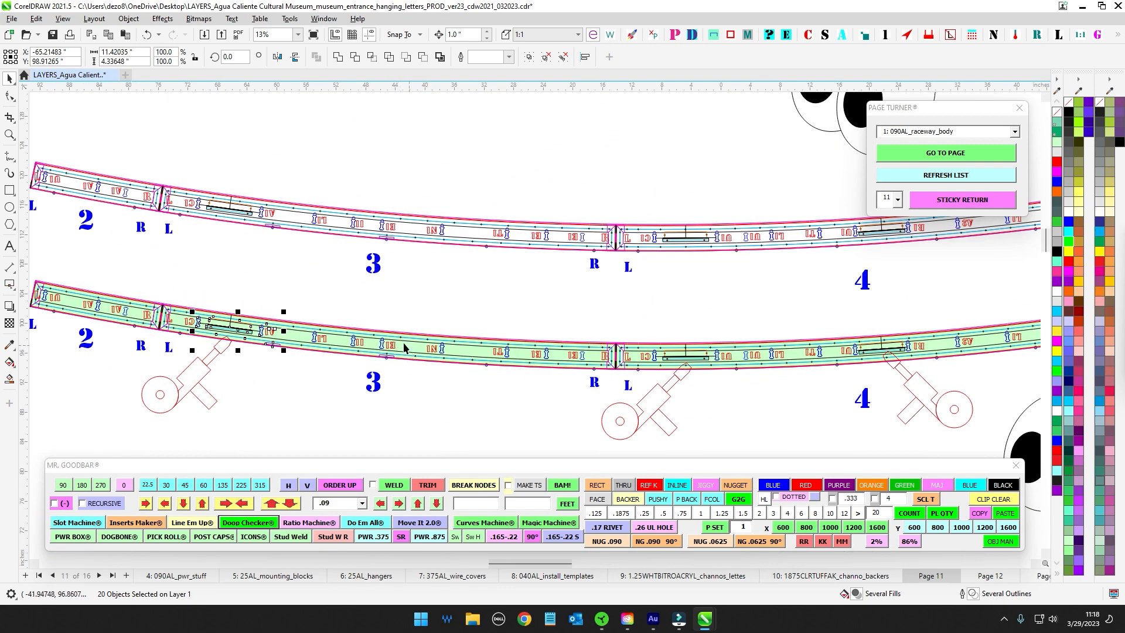
left_click_drag(736, 319, 253, 366)
scroll(599, 353, "down", 1)
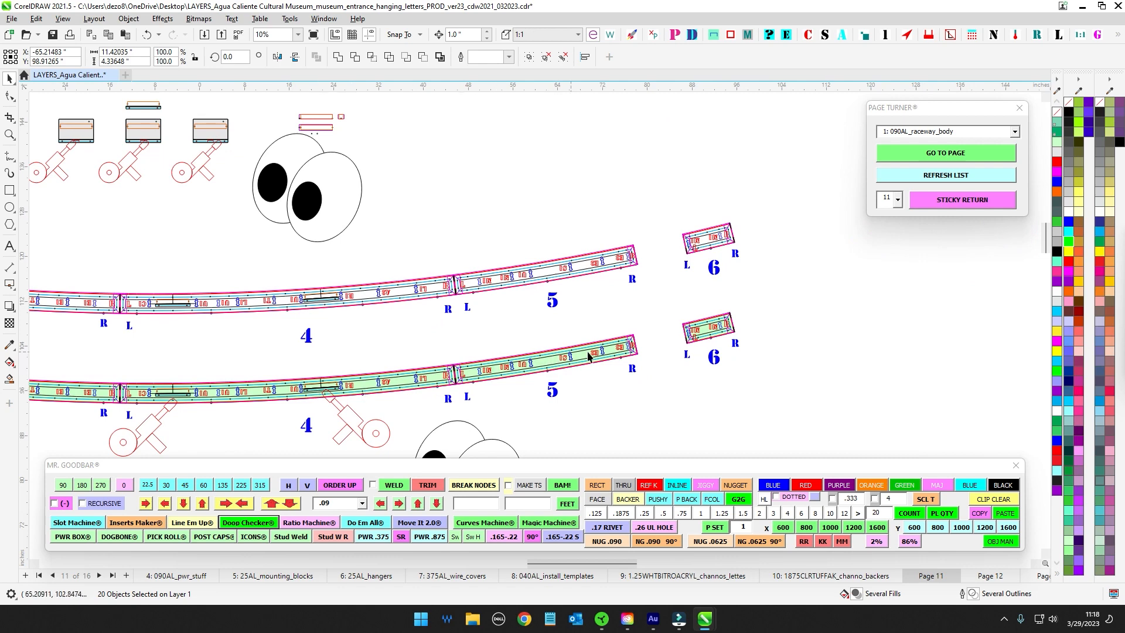
scroll(725, 320, "down", 1)
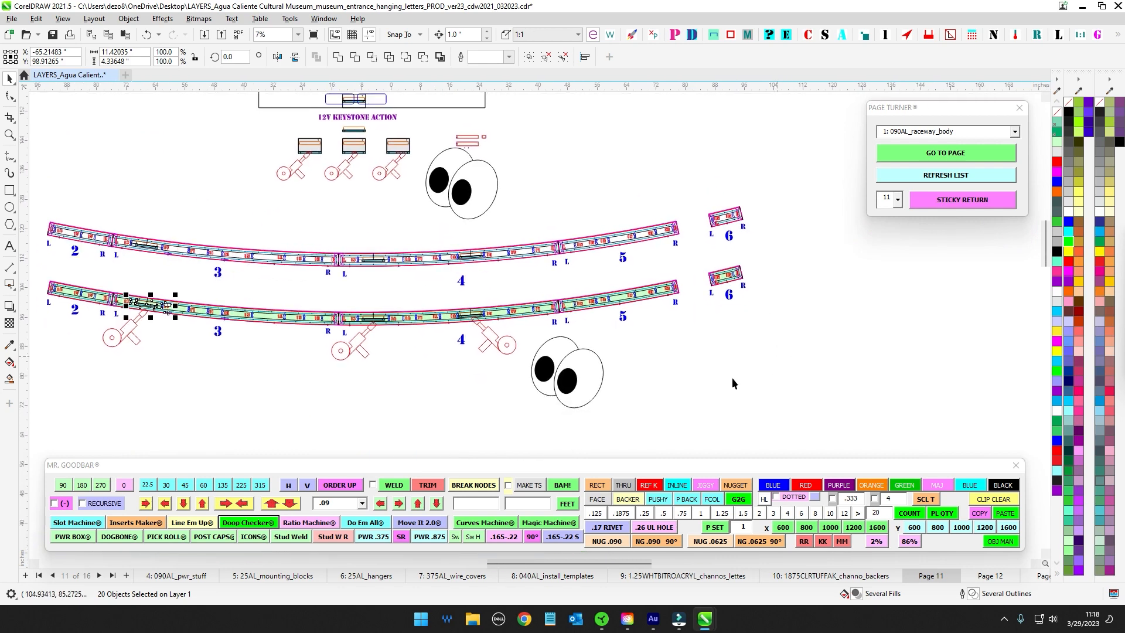
- Inspect the section numbers and R/L end labels on the green and grey TOP strips
scroll(494, 304, "down", 1)
left_click_drag(639, 377, 630, 149)
scroll(645, 342, "down", 1)
left_click_drag(646, 342, 656, 257)
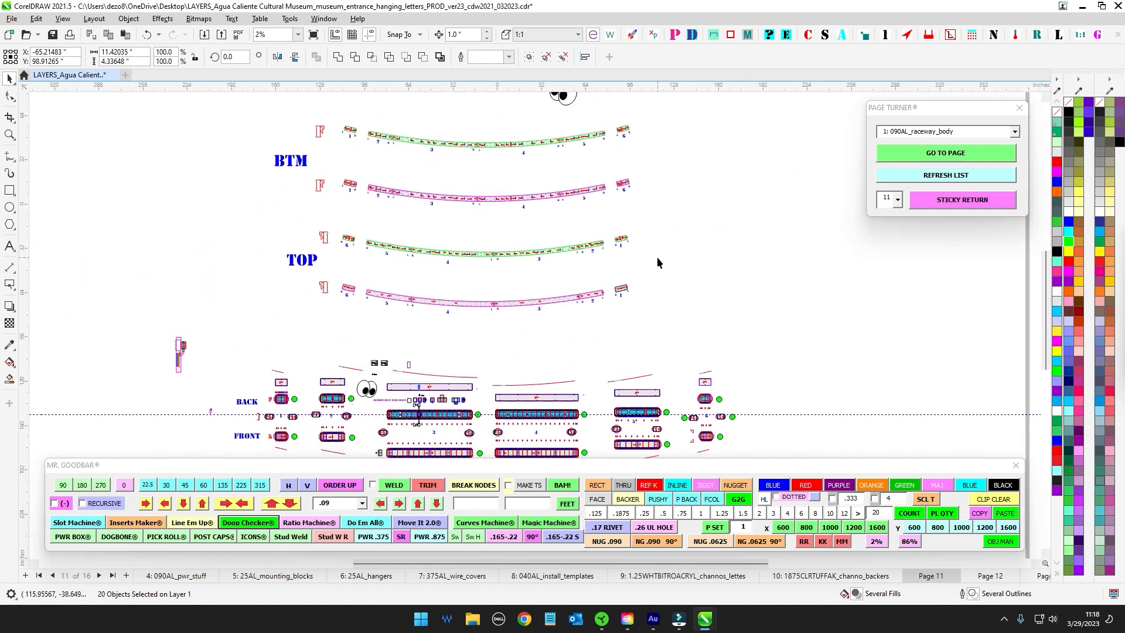
scroll(361, 285, "up", 1)
scroll(362, 286, "up", 3)
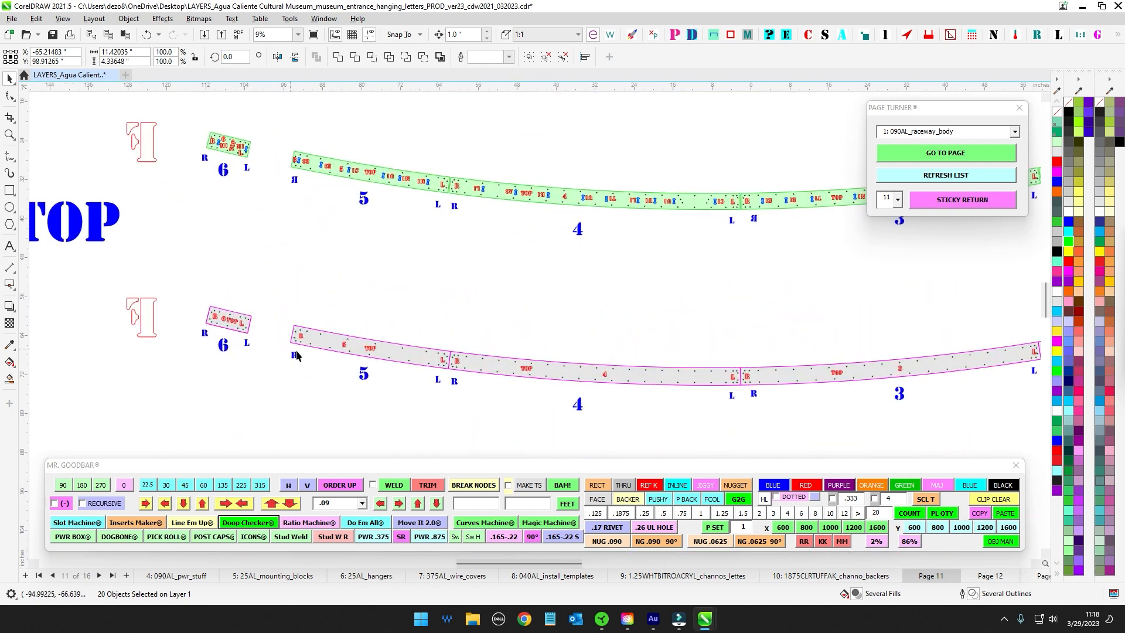
- Review the BACK and FRONT section layouts with the cleco mounting-block note, select the whole layout, and go to Page 12
scroll(591, 368, "down", 1)
left_click_drag(674, 432, 424, 201)
scroll(462, 298, "down", 1)
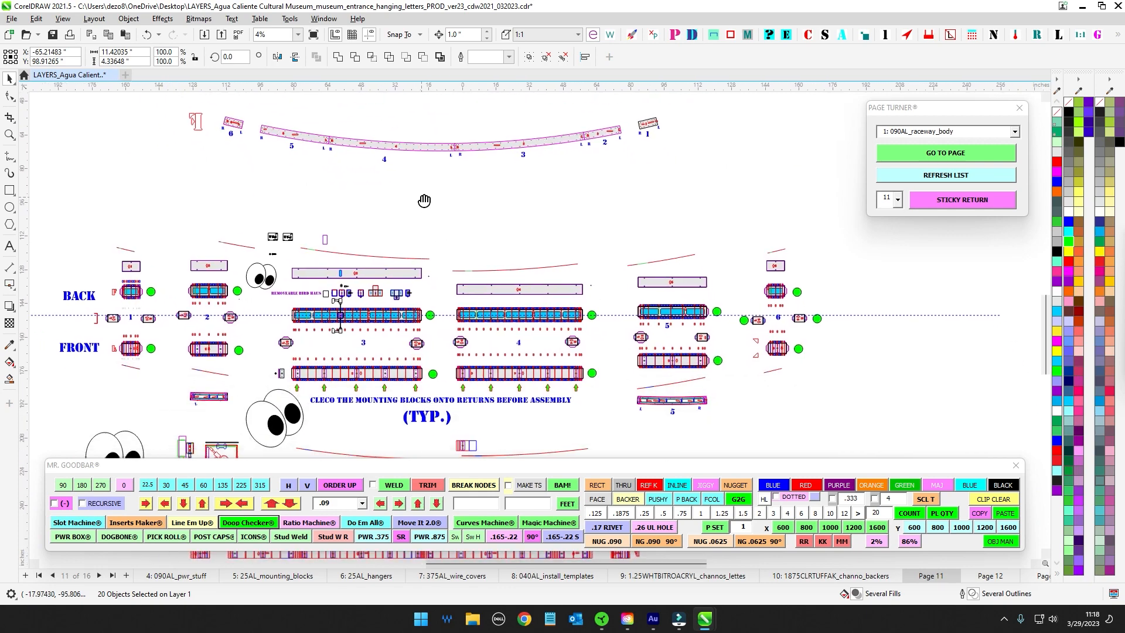
scroll(436, 373, "up", 1)
left_click_drag(435, 371, 441, 368)
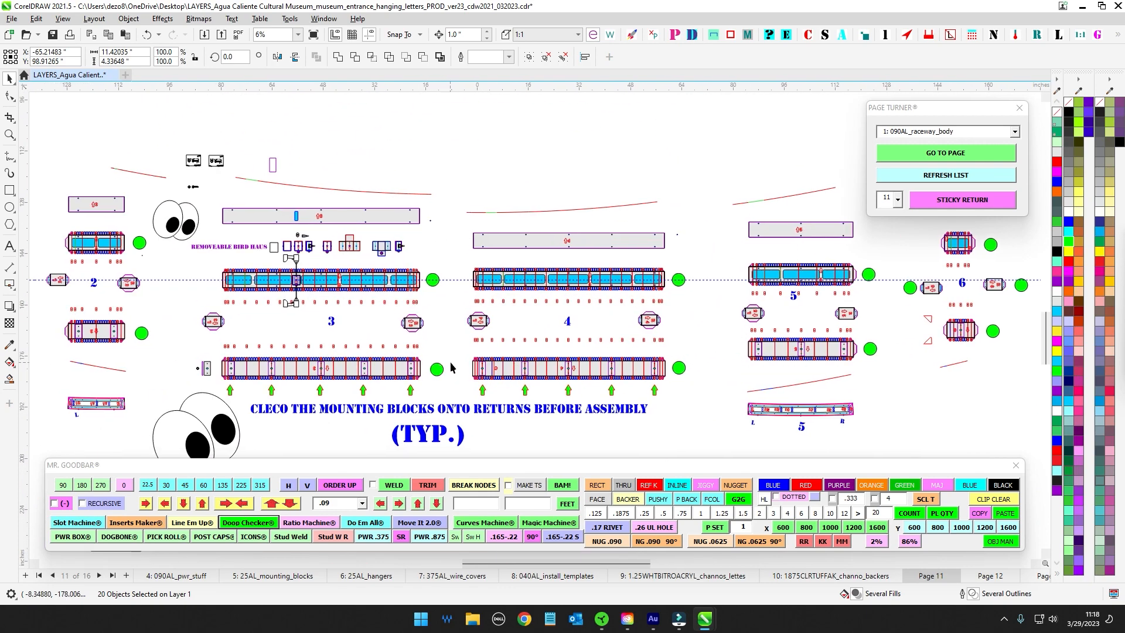
scroll(455, 322, "down", 2)
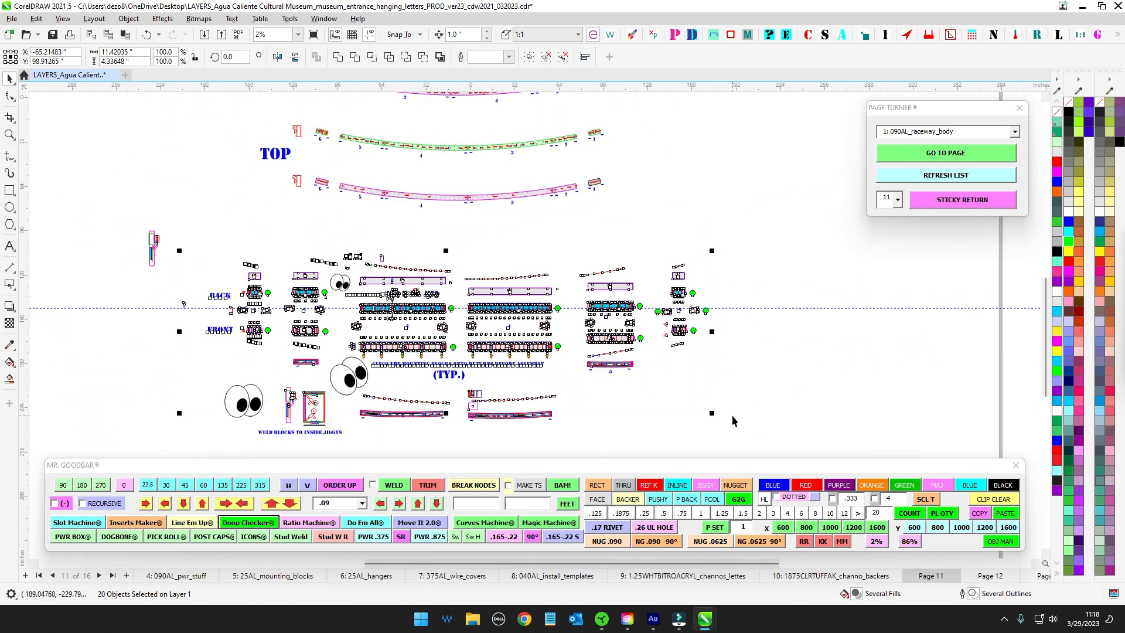
scroll(455, 186, "up", 1)
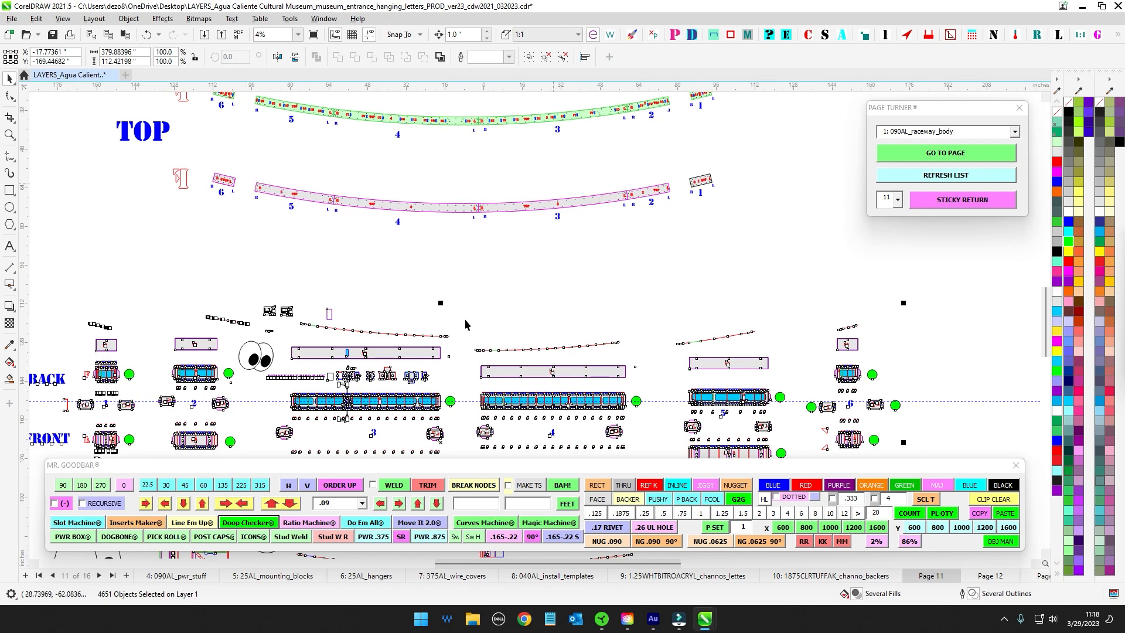
scroll(439, 273, "down", 1)
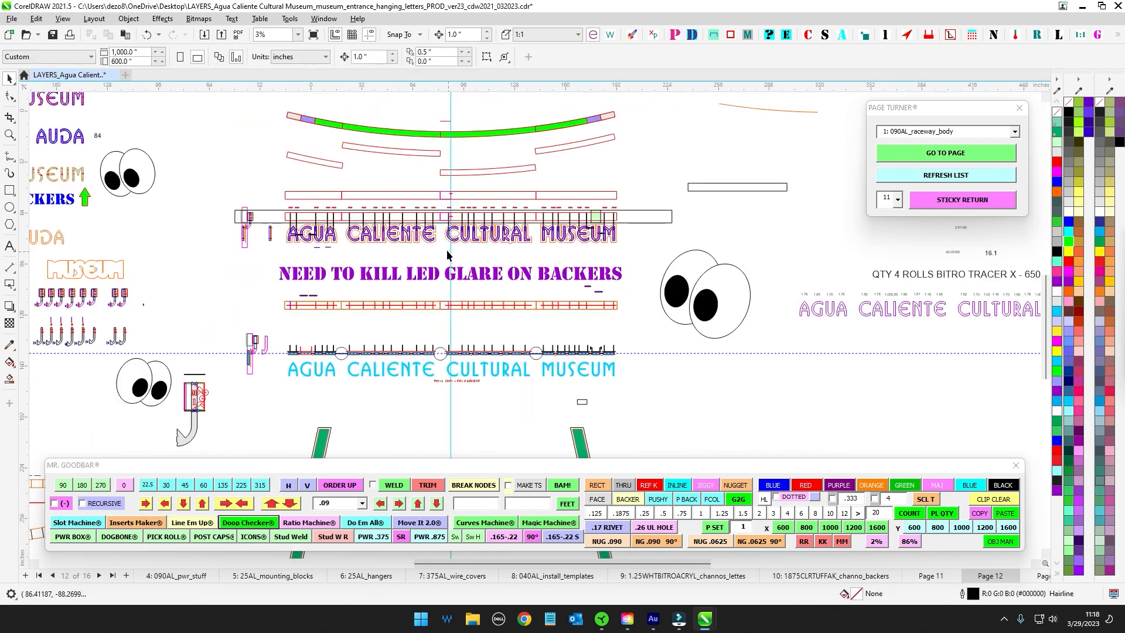
- Examine the slots and holes in the mirrored grey backer panels of the AGUA CALIENTE CULTURAL MUSEUM lettering
left_click_drag(175, 228, 560, 352)
left_click_drag(314, 174, 321, 237)
scroll(322, 232, "up", 2)
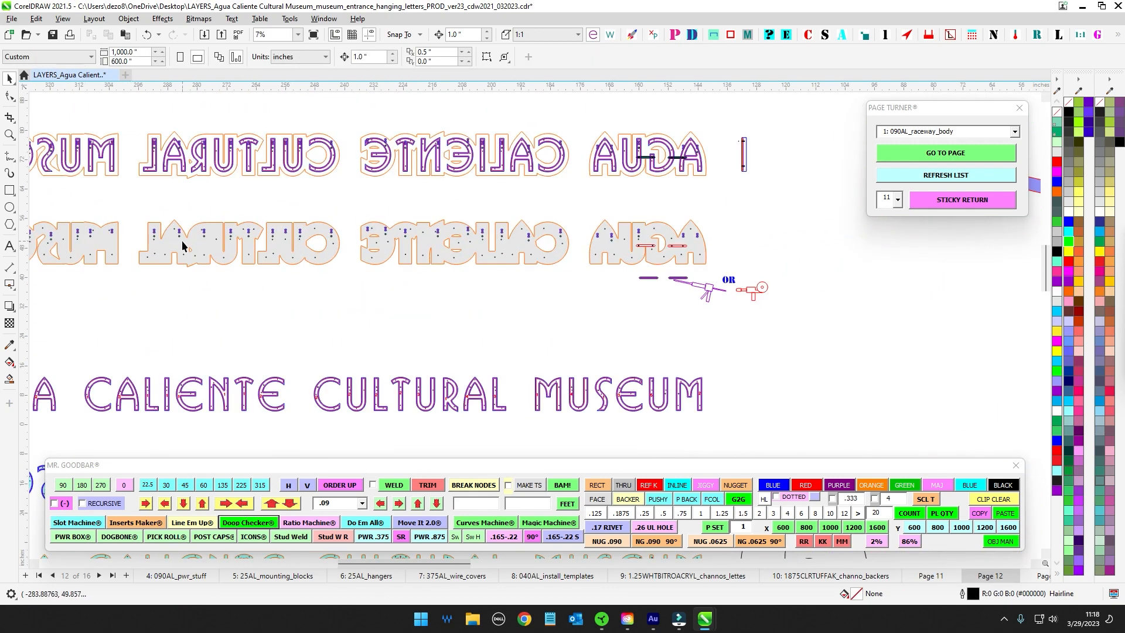
scroll(133, 233, "down", 3)
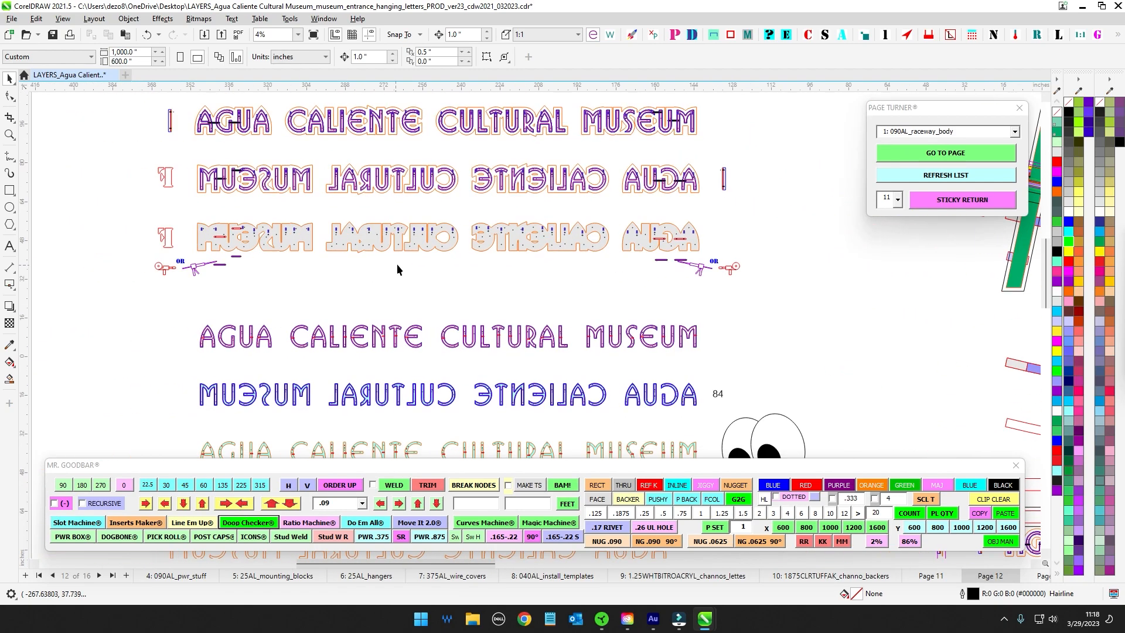
scroll(356, 269, "up", 1)
scroll(356, 269, "up", 5)
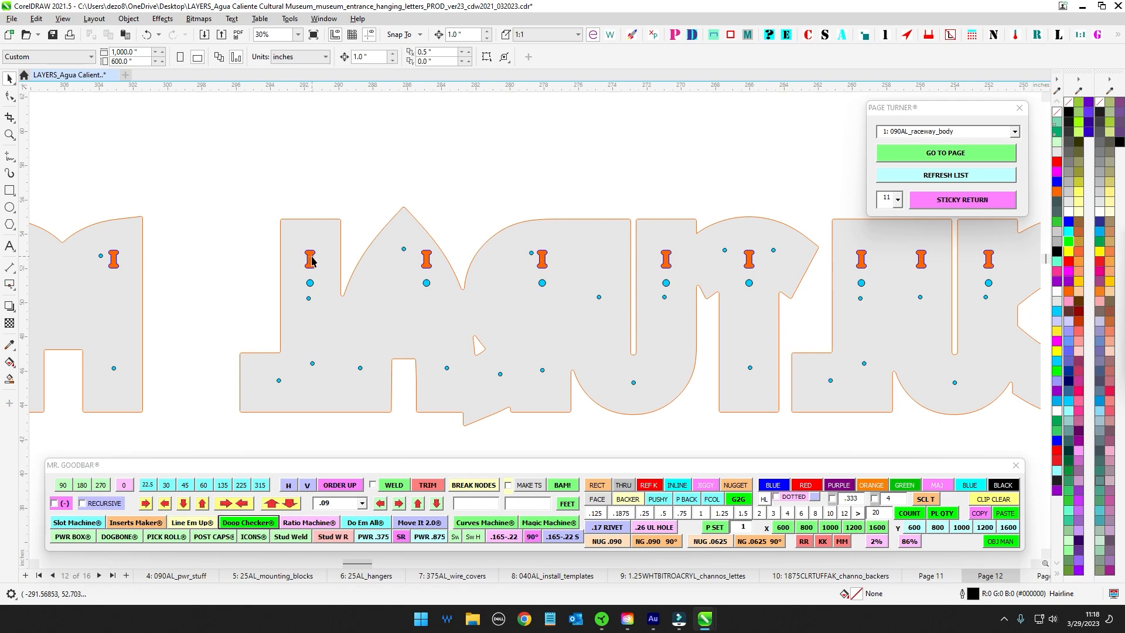
- Review the rows of hanger hooks and their PWR markings beneath the mirrored backer outlines
scroll(312, 262, "down", 4)
left_click_drag(401, 445, 387, 199)
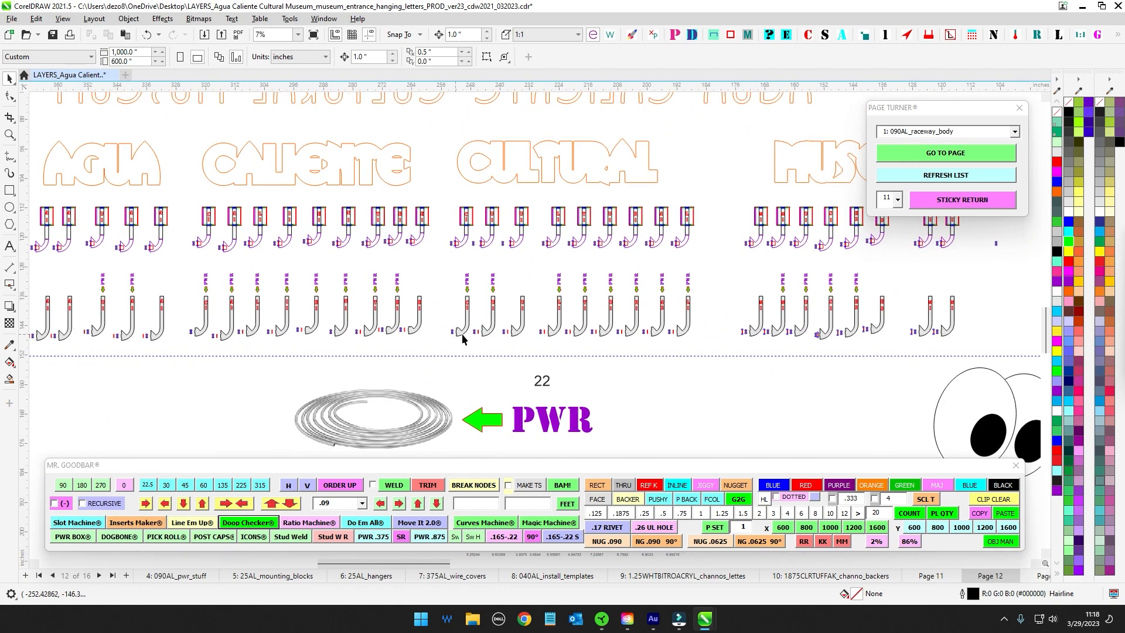
scroll(692, 341, "down", 2)
- Examine how the hangers labelled A1, U1 and C1 connect the AGUA CALIENTE letters to the raceway in the front view
left_click_drag(692, 341, 64, 343)
scroll(449, 211, "up", 4)
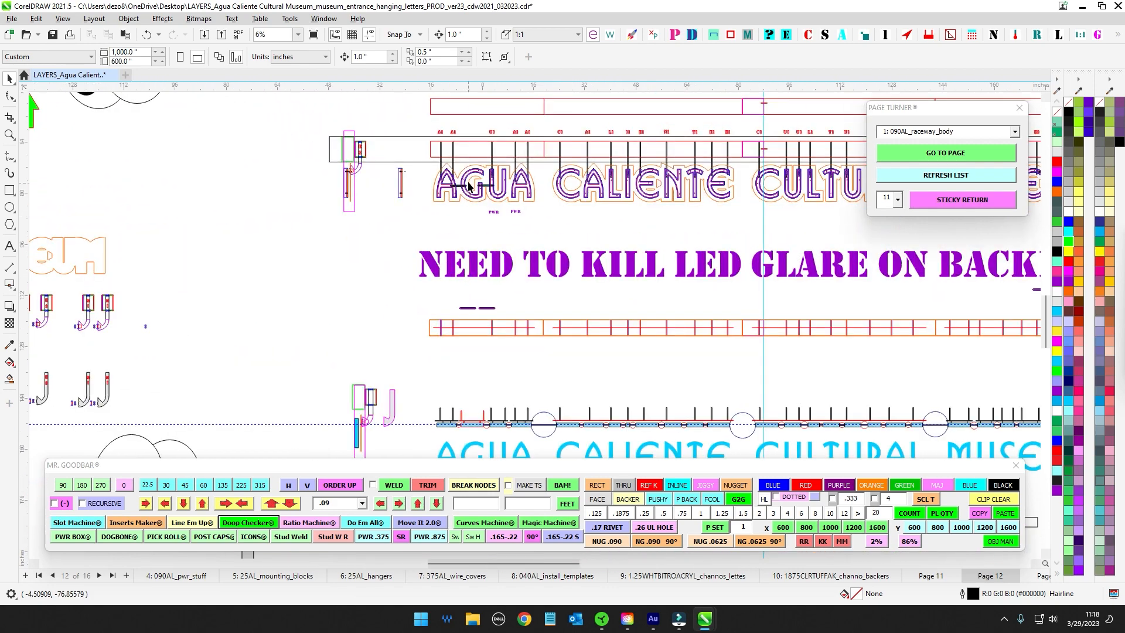
left_click_drag(418, 210, 184, 309)
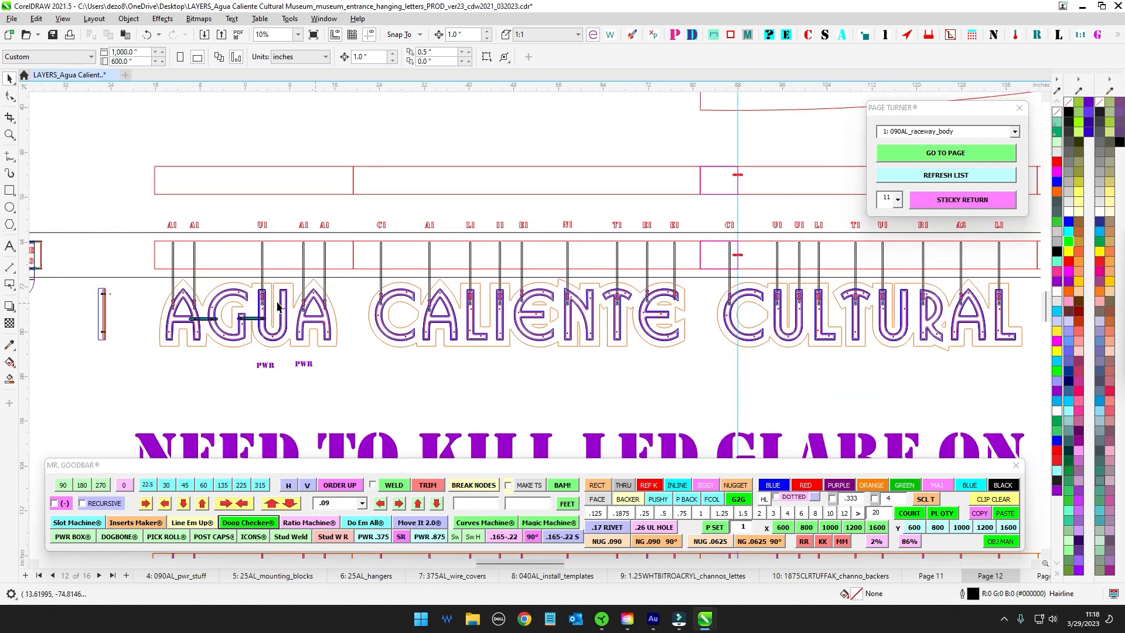
scroll(278, 306, "up", 2)
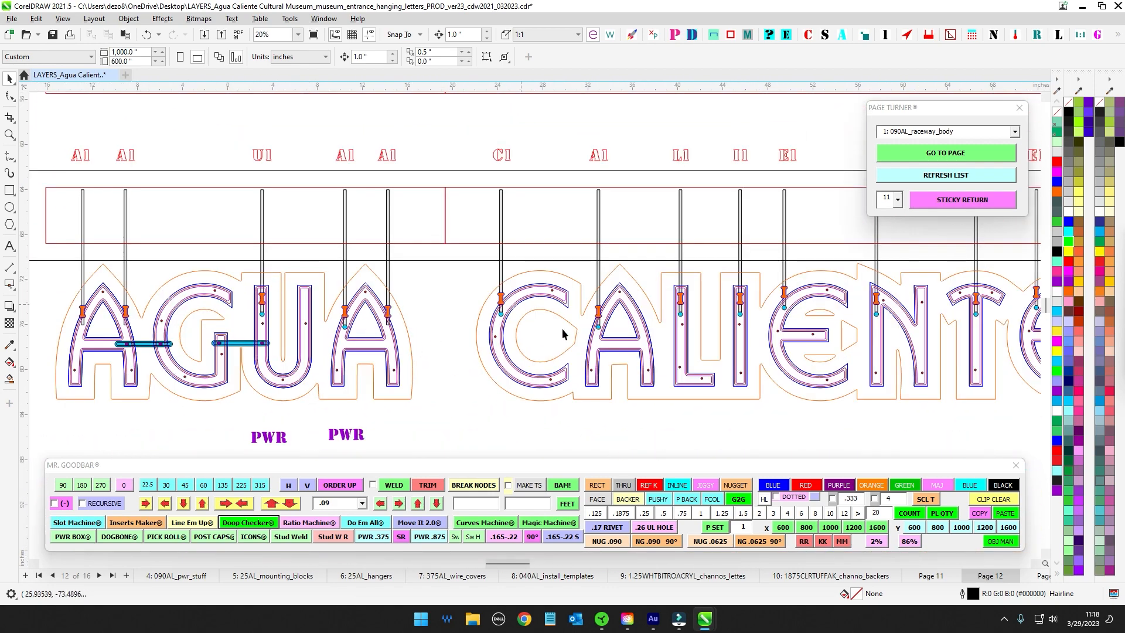
scroll(562, 334, "down", 4)
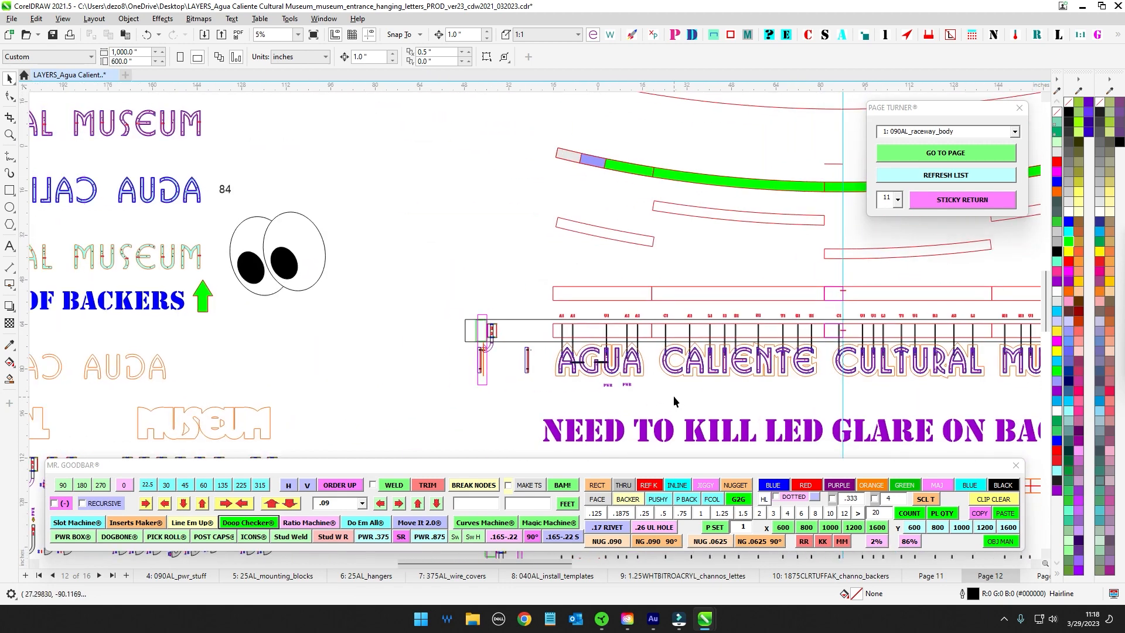
scroll(651, 385, "up", 3)
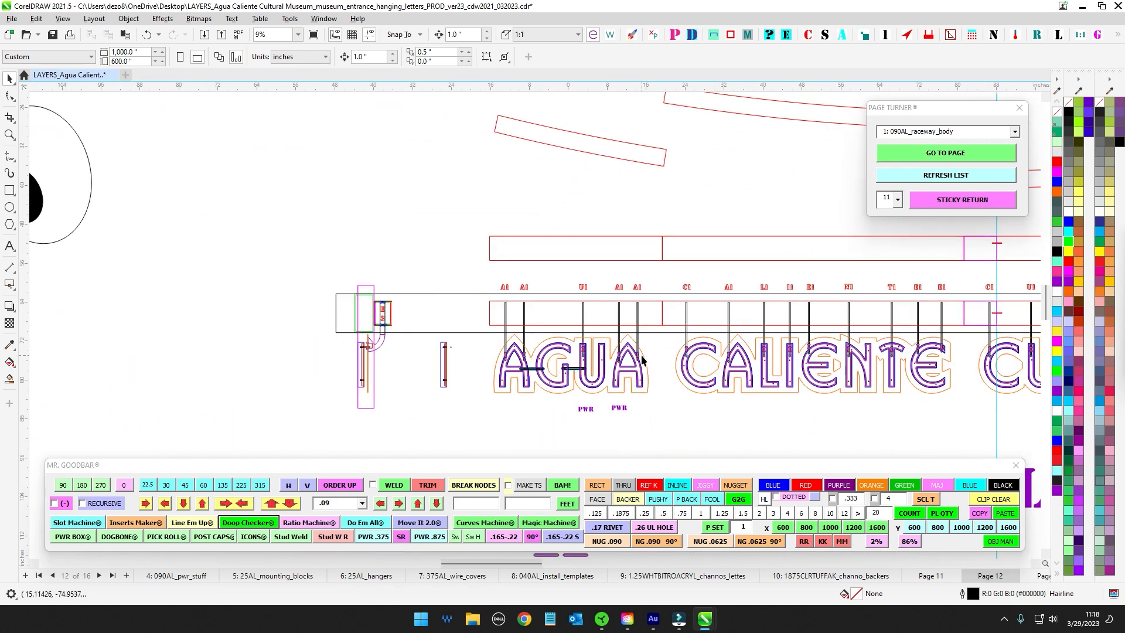
scroll(373, 360, "down", 2)
scroll(611, 340, "down", 1)
scroll(572, 314, "up", 2)
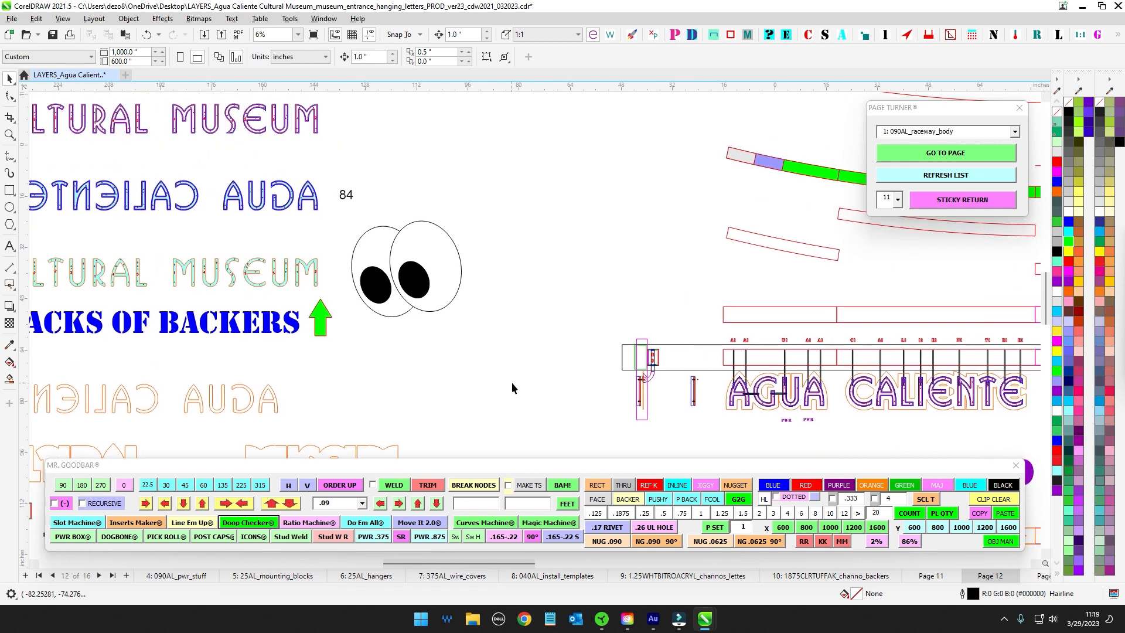
- Inspect the raceway side view with its curved hanger, and the matching slots and connecting bars on the AGUA letters
scroll(650, 367, "up", 2)
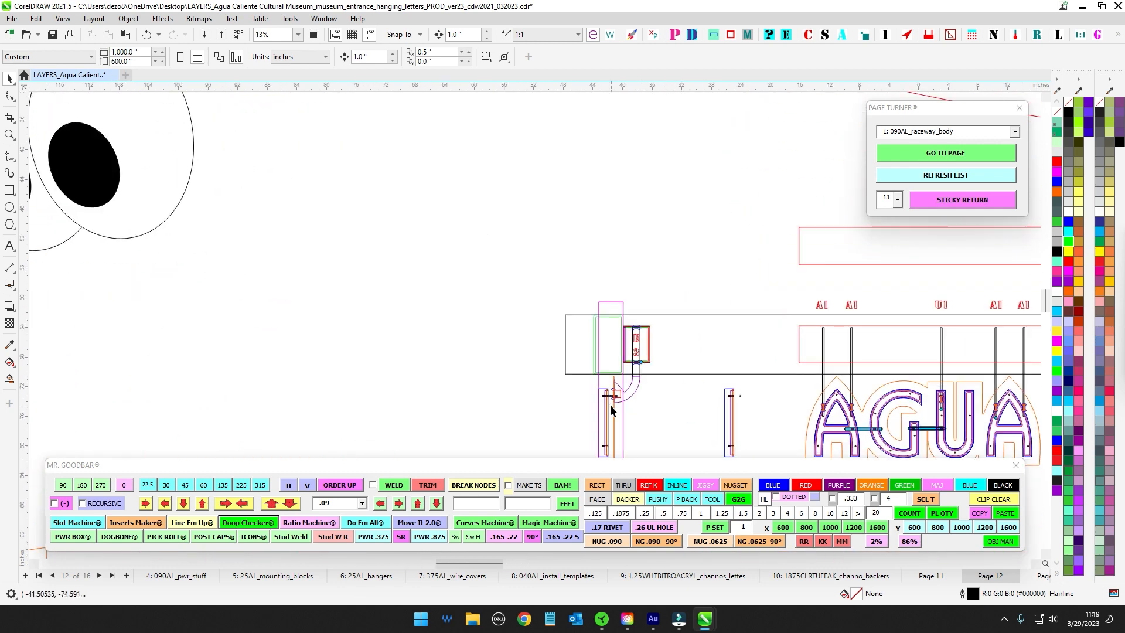
scroll(733, 410, "right", 2)
left_click_drag(515, 368, 359, 294)
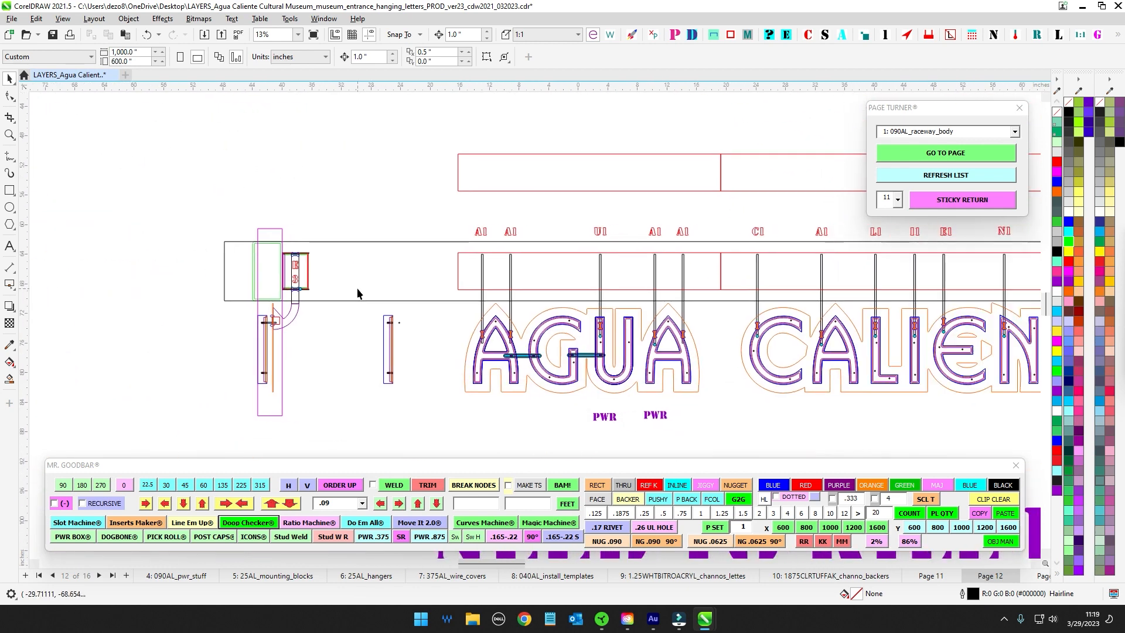
scroll(550, 366, "up", 2)
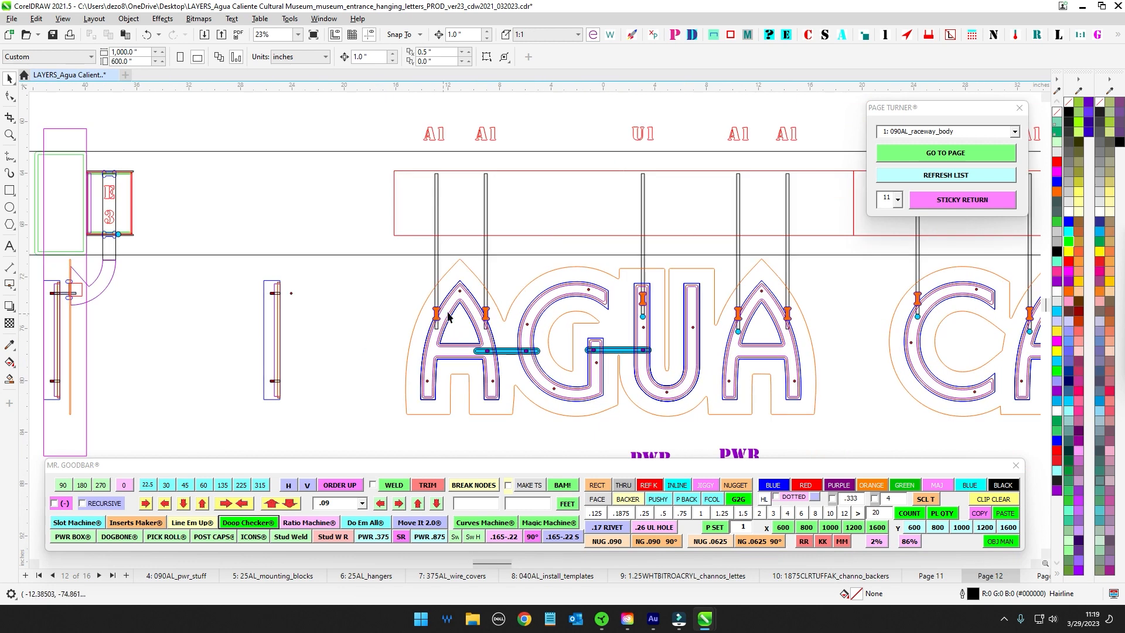
scroll(643, 320, "up", 2)
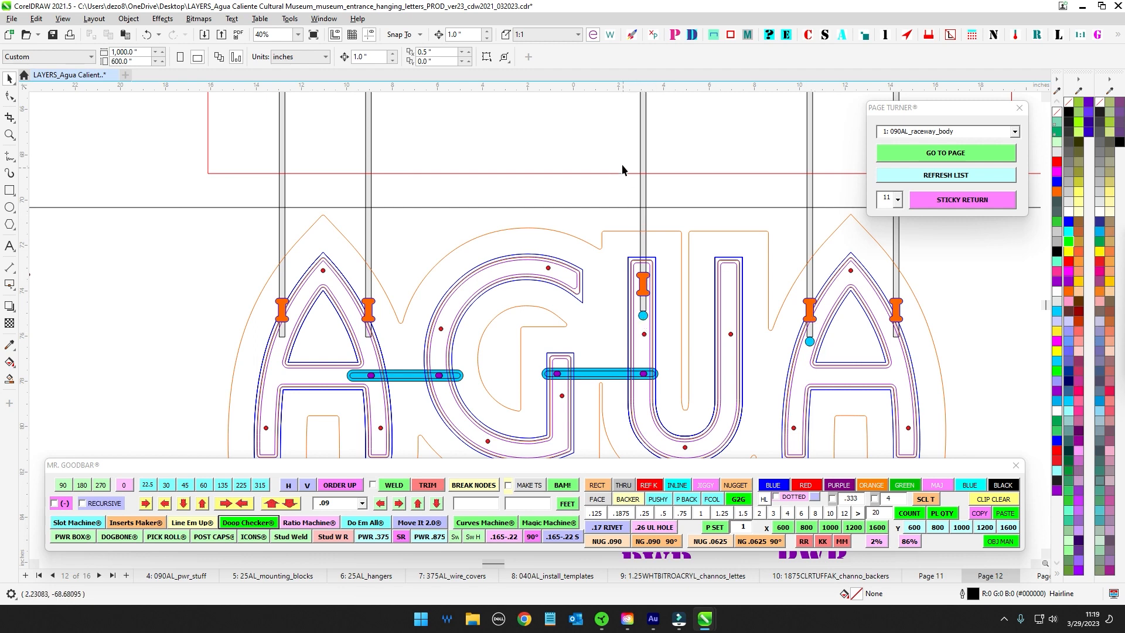
scroll(614, 134, "down", 3)
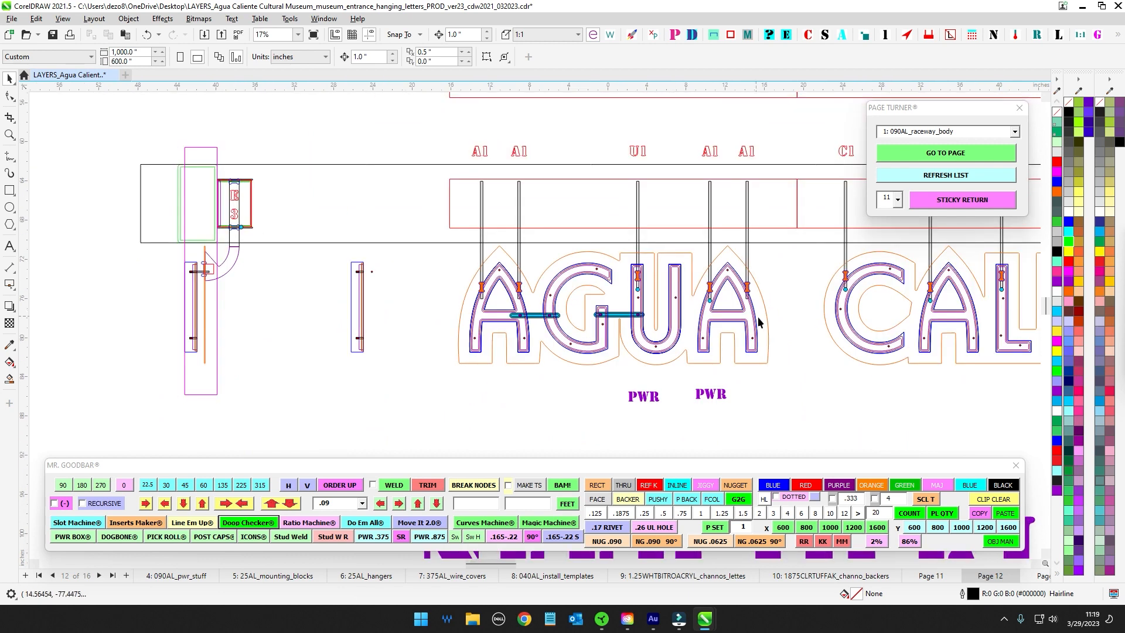
- Select the orange backer outline around AGUA in the front view and review it with its PWR hangers
left_click(759, 289)
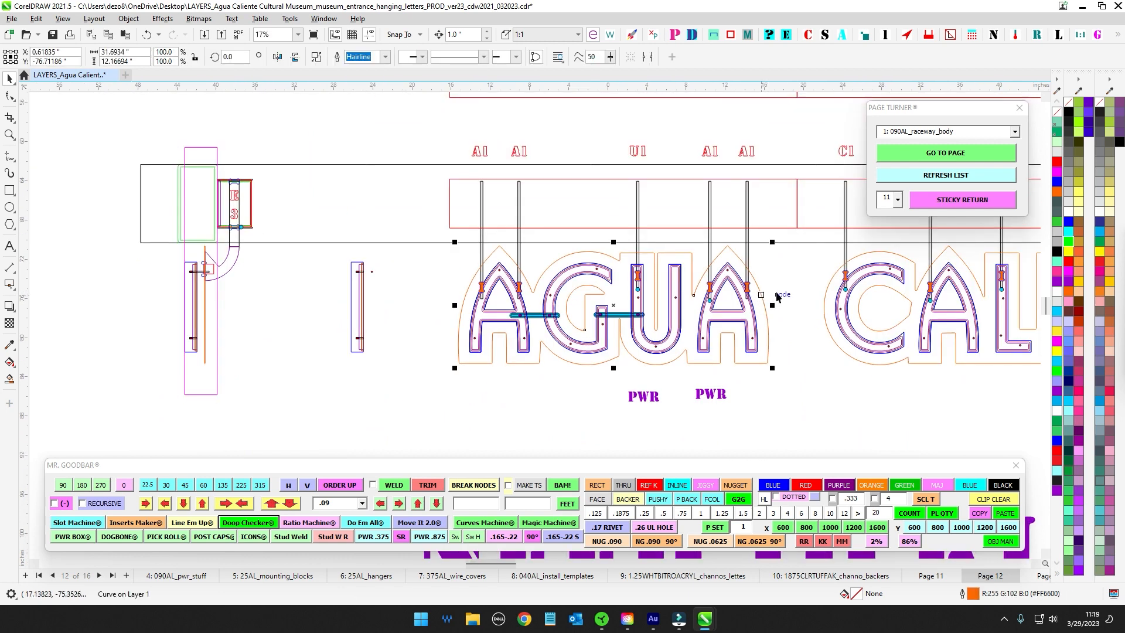
scroll(756, 351, "down", 3)
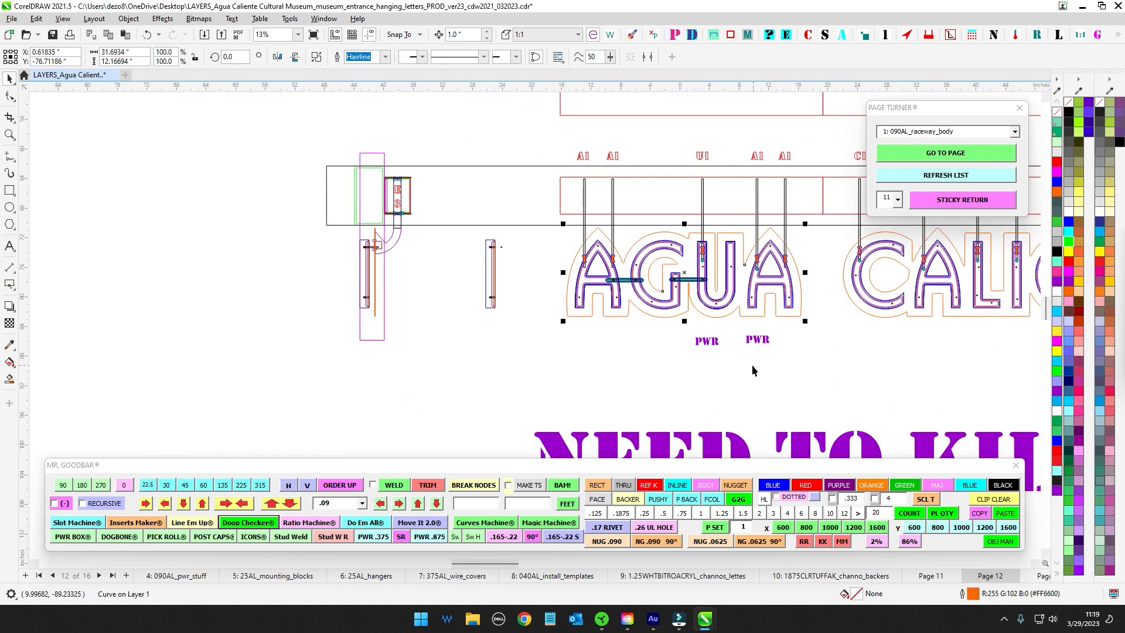
scroll(743, 390, "down", 2)
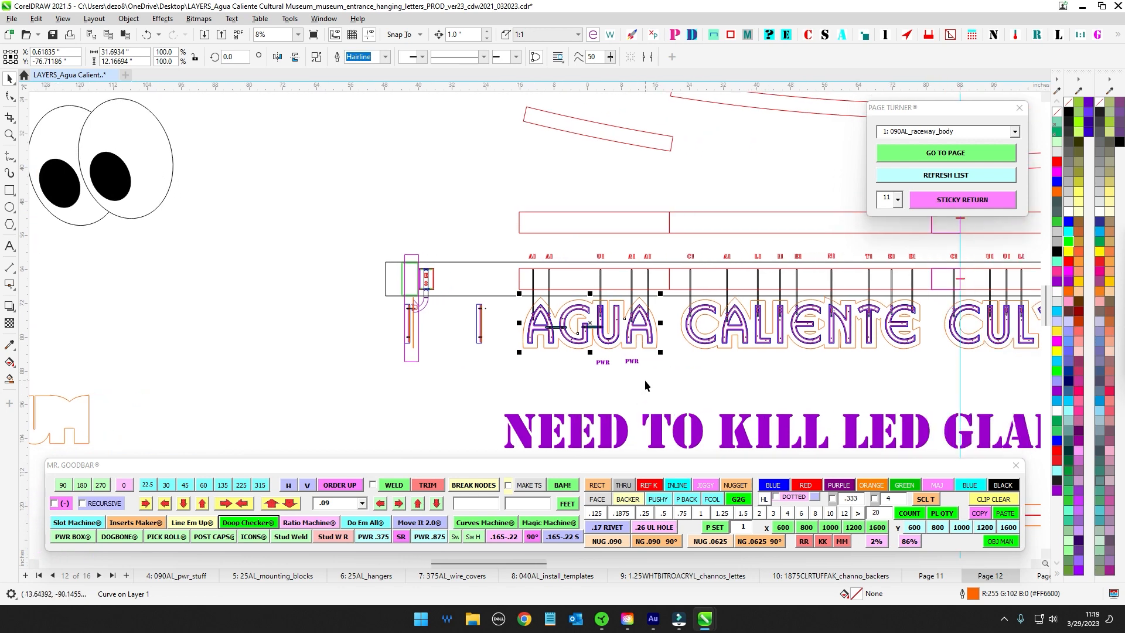
scroll(638, 340, "up", 2)
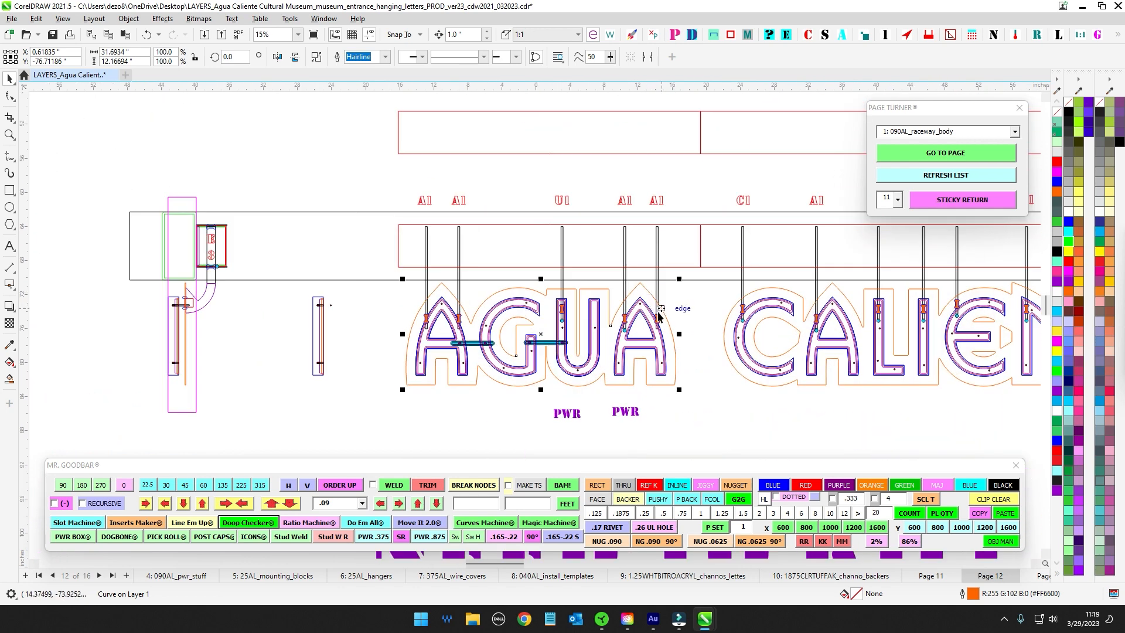
left_click_drag(636, 408, 686, 405)
scroll(686, 410, "down", 2)
left_click_drag(258, 401, 670, 372)
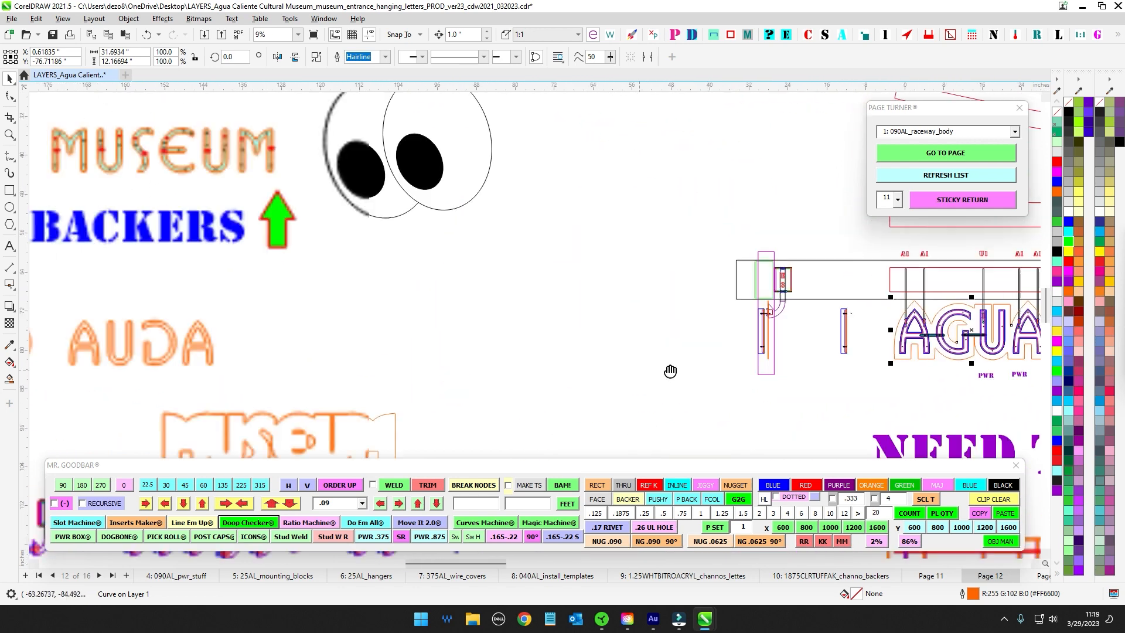
scroll(655, 381, "down", 3)
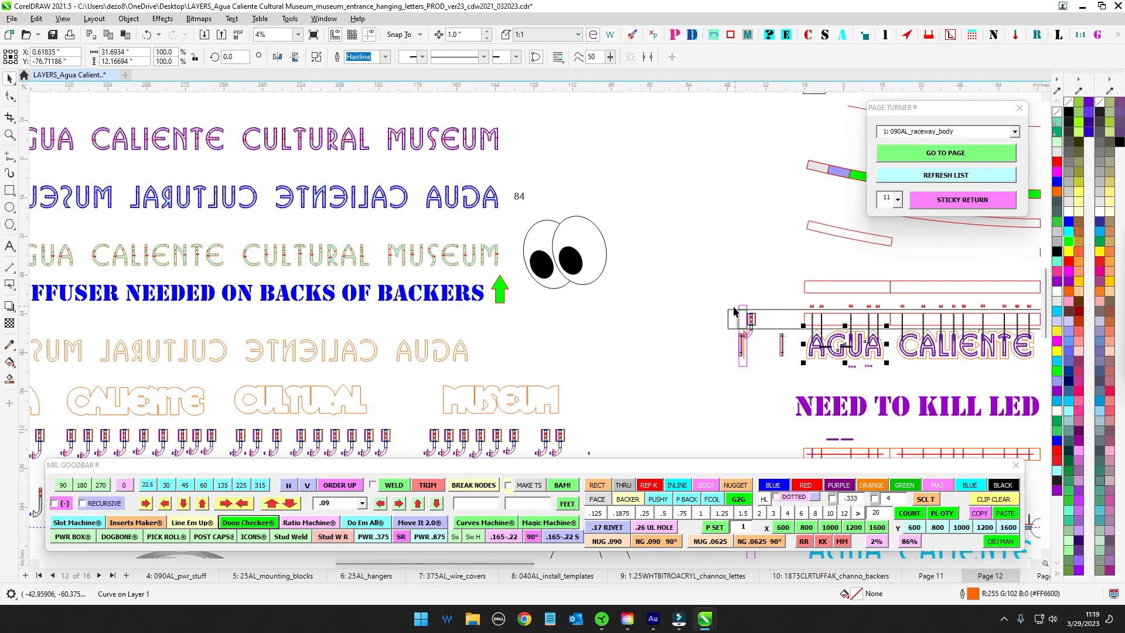
- Select the mirrored grey backer row with its fastening drawings, clear the selection, and inspect the slots and holes in CALIENTE
left_click_drag(733, 308, 829, 433)
scroll(820, 425, "down", 1)
scroll(304, 247, "up", 1)
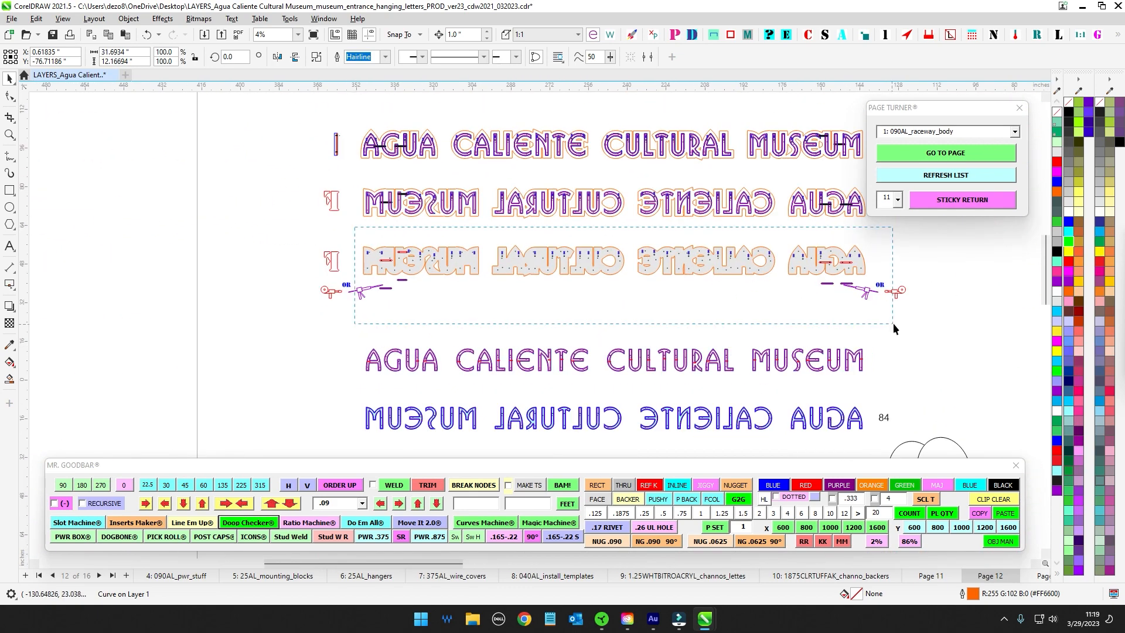
left_click_drag(893, 323, 891, 320)
scroll(728, 219, "up", 3)
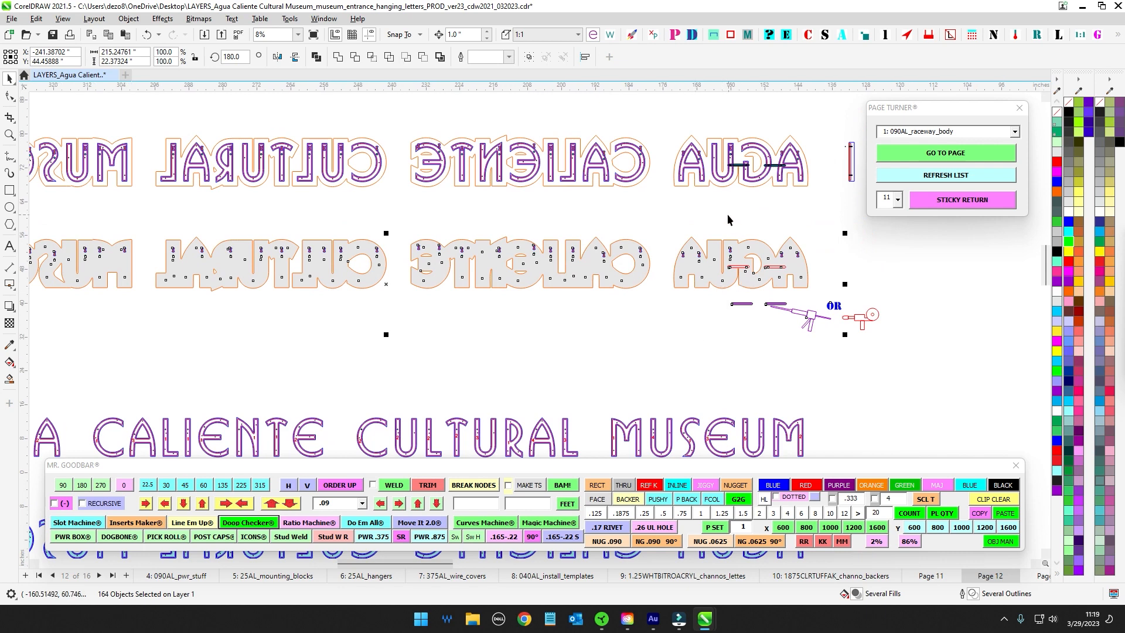
left_click(728, 219)
scroll(512, 279, "up", 3)
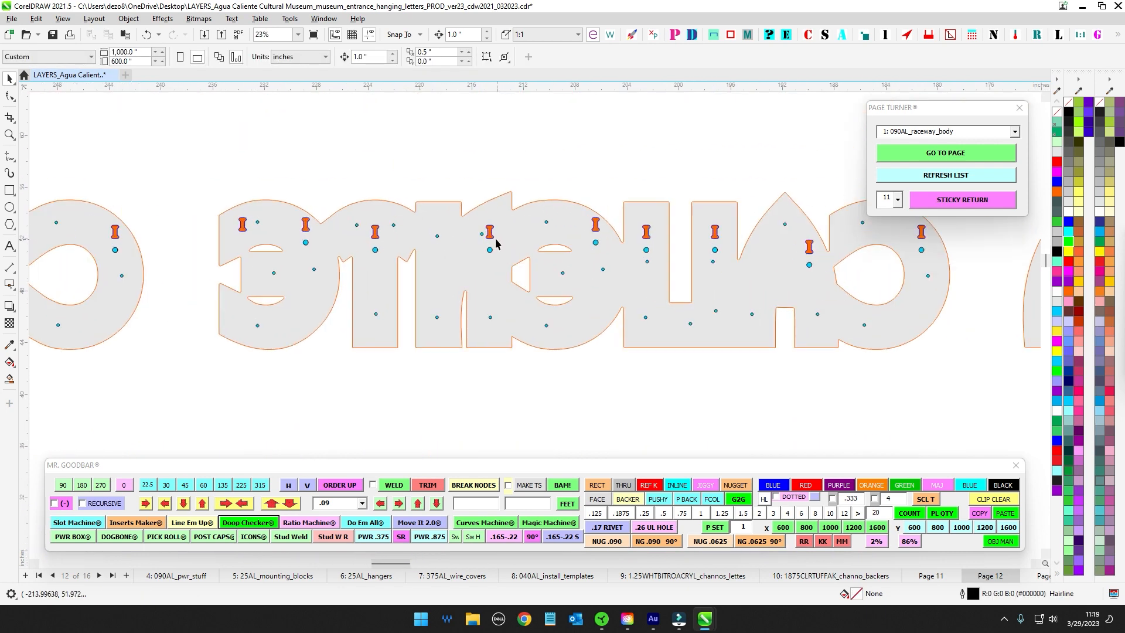
- Select the two connecting bars below the mirrored AGUA backer, inspect their inner and outer outlines, and clear the selection
scroll(490, 252, "down", 2)
scroll(742, 305, "up", 3)
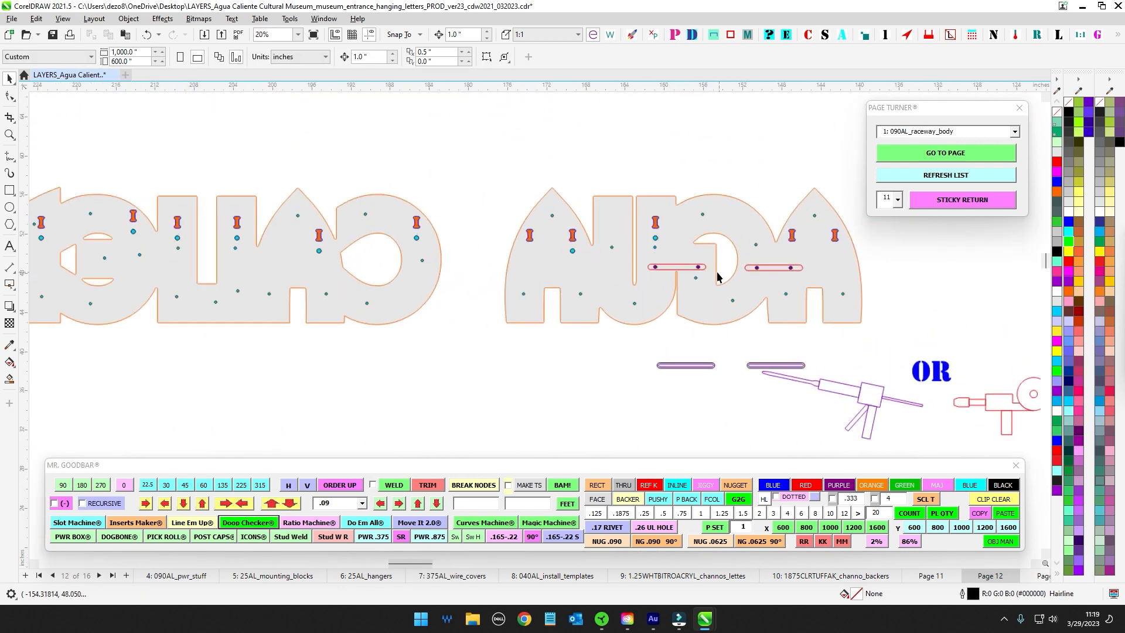
left_click_drag(867, 394, 868, 396)
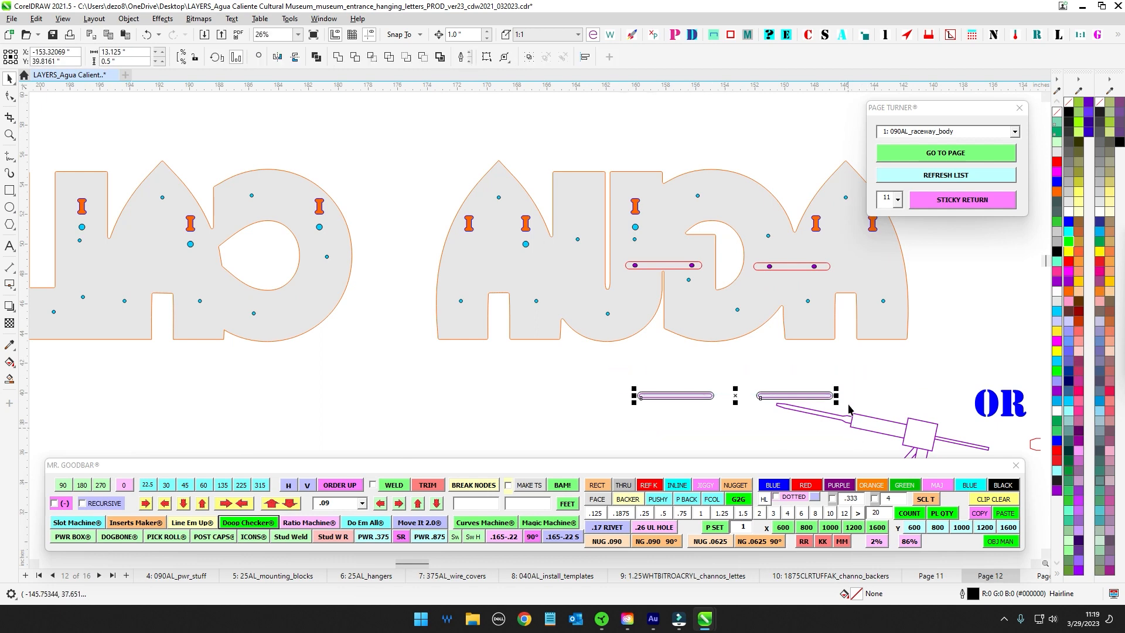
scroll(615, 377, "down", 2)
scroll(602, 378, "up", 4)
scroll(595, 381, "down", 2)
scroll(527, 416, "up", 4)
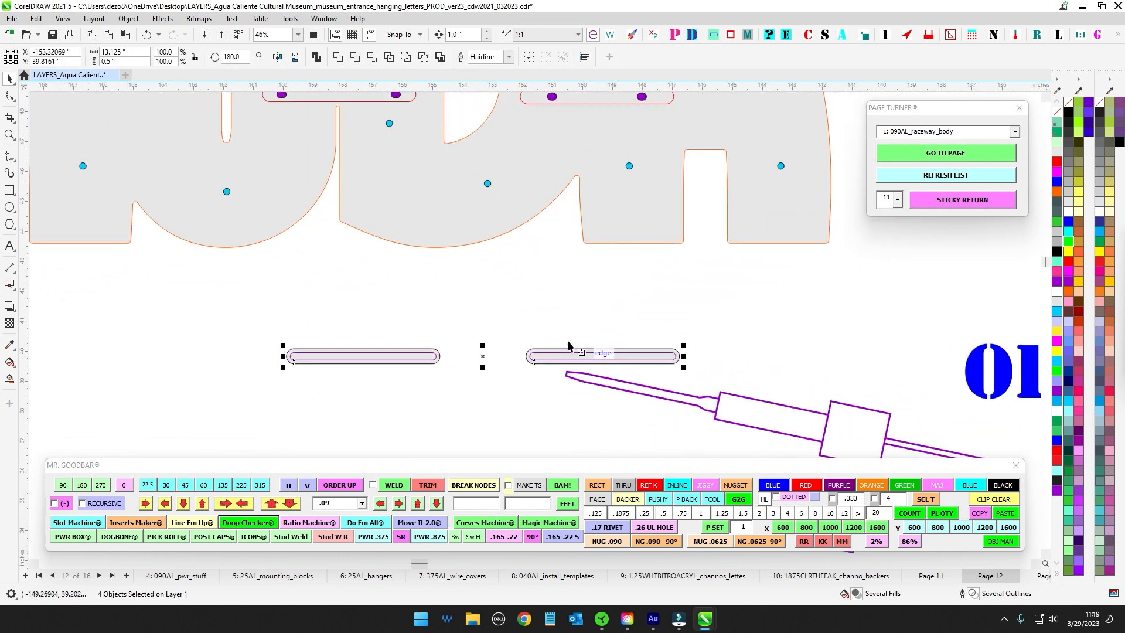
left_click_drag(493, 317, 854, 403)
scroll(572, 335, "up", 3)
left_click(570, 331)
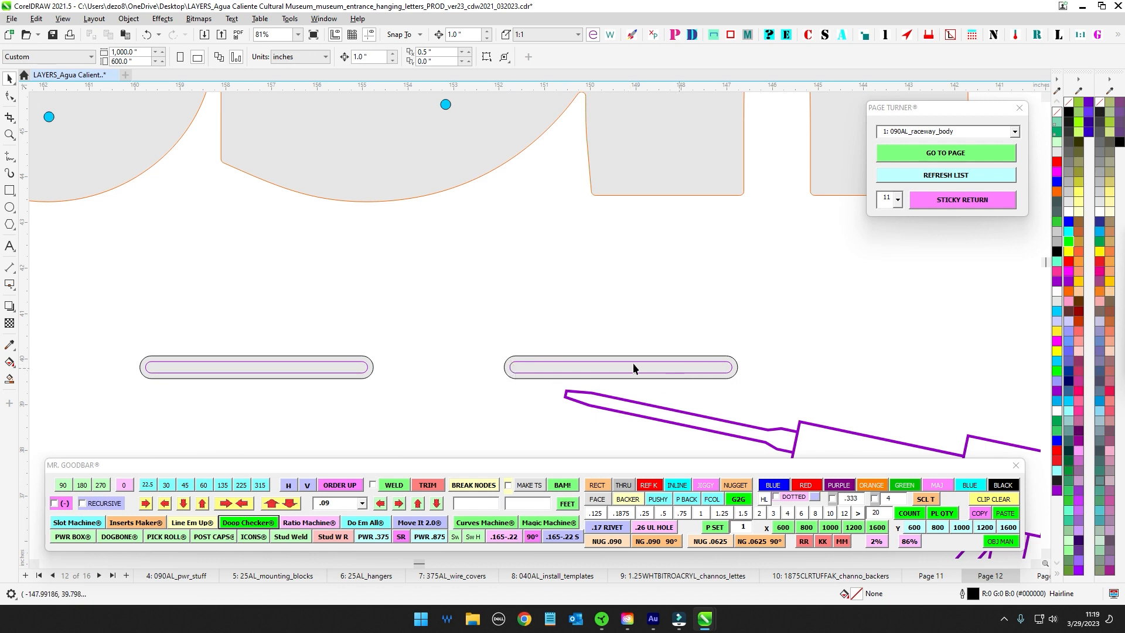
- Select one loose connecting bar below the mirrored AGUA backer and the matching red slot outline on the backer
scroll(629, 368, "down", 3)
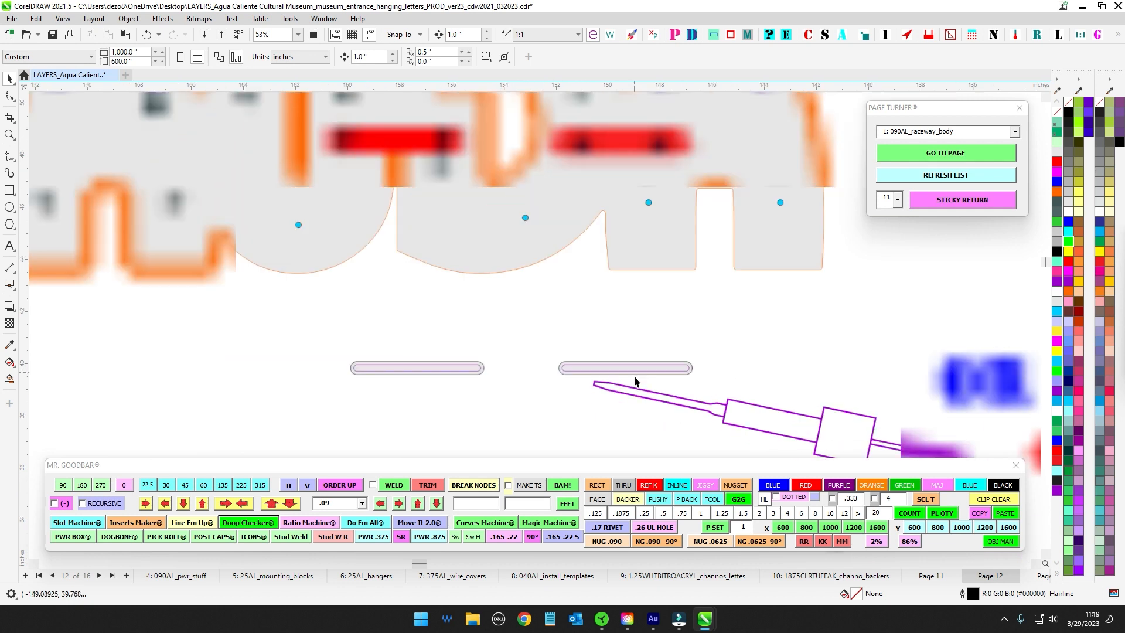
left_click_drag(470, 390, 736, 450)
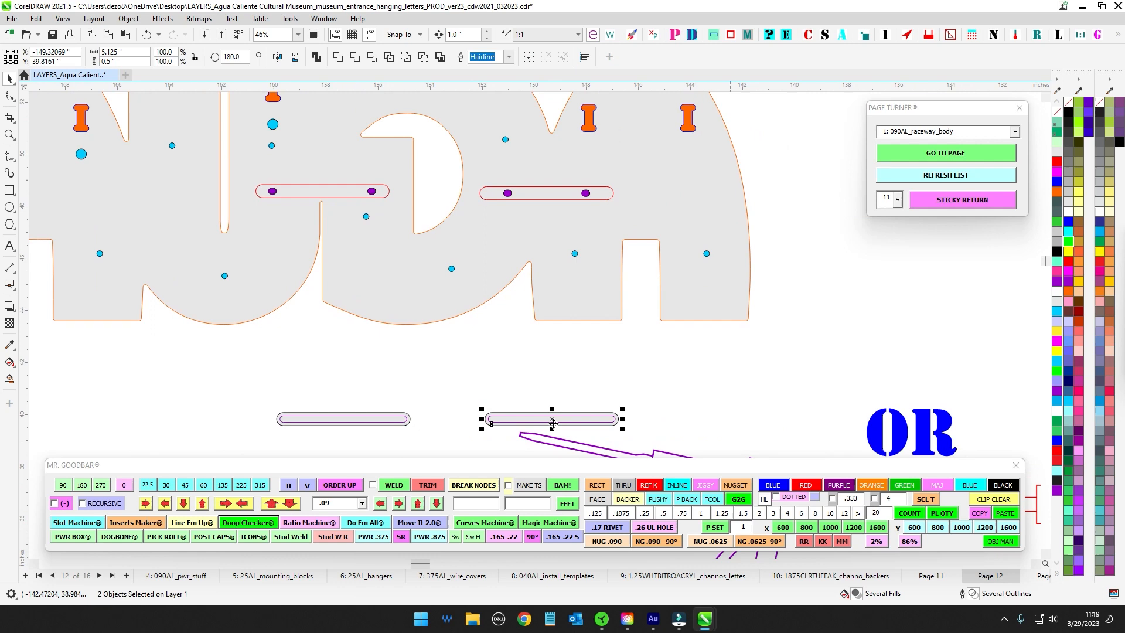
scroll(508, 195, "up", 2)
left_click(508, 191)
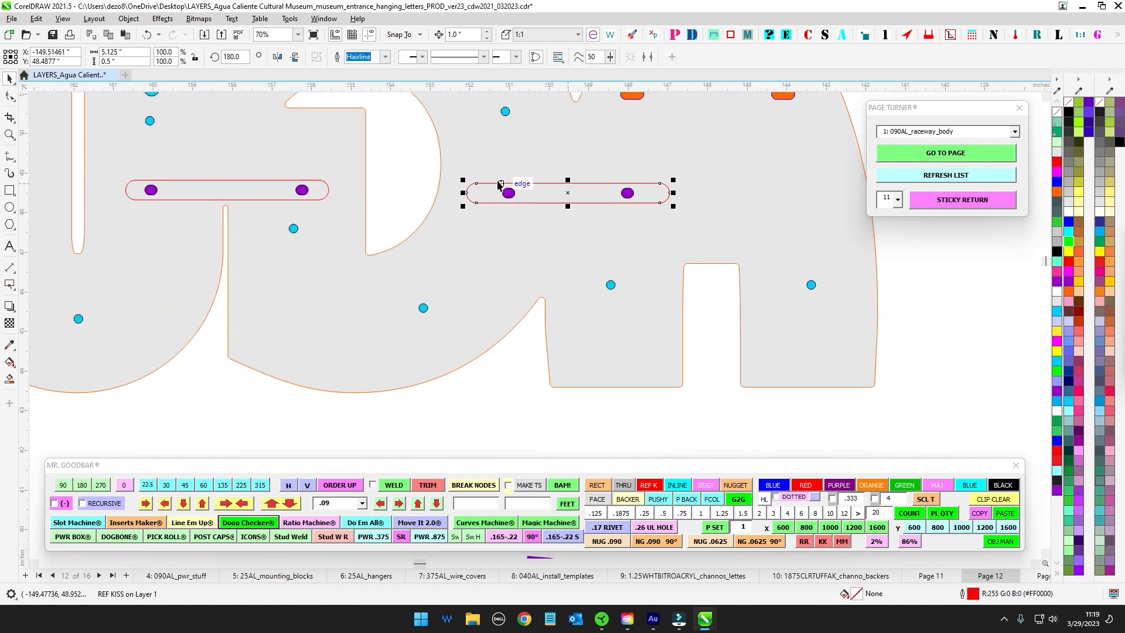
scroll(609, 203, "down", 2)
left_click_drag(648, 328, 457, 156)
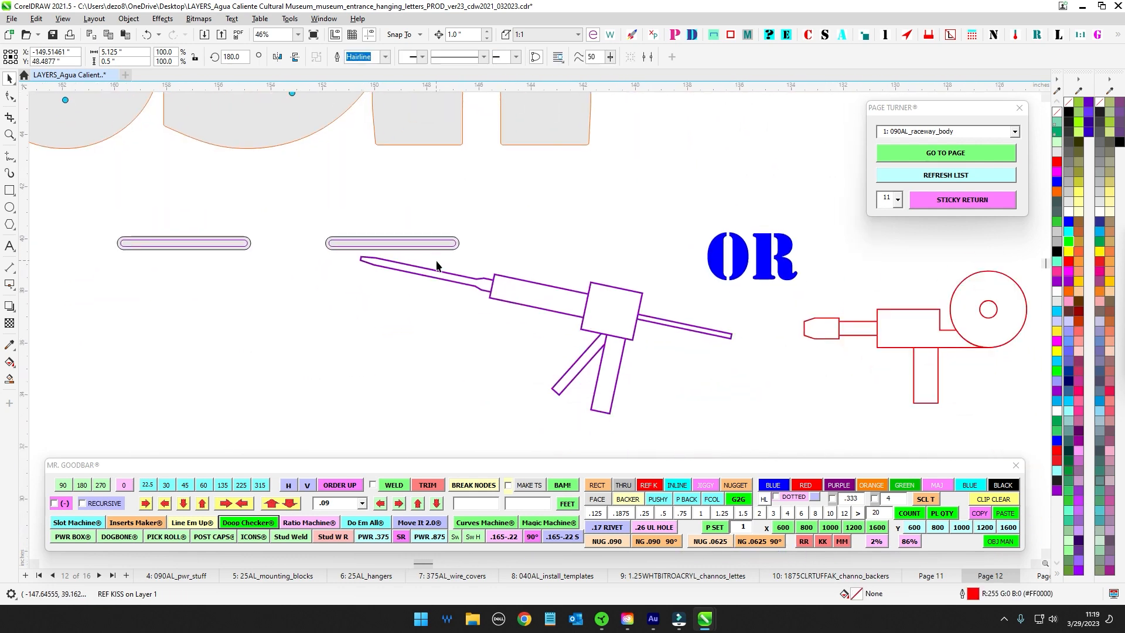
- Compare the fastening tool drawings beside OR with the red slot outlines on the AGUA backer, and clear the selection
left_click_drag(437, 264, 677, 291)
left_click_drag(608, 241, 663, 392)
scroll(671, 197, "up", 2)
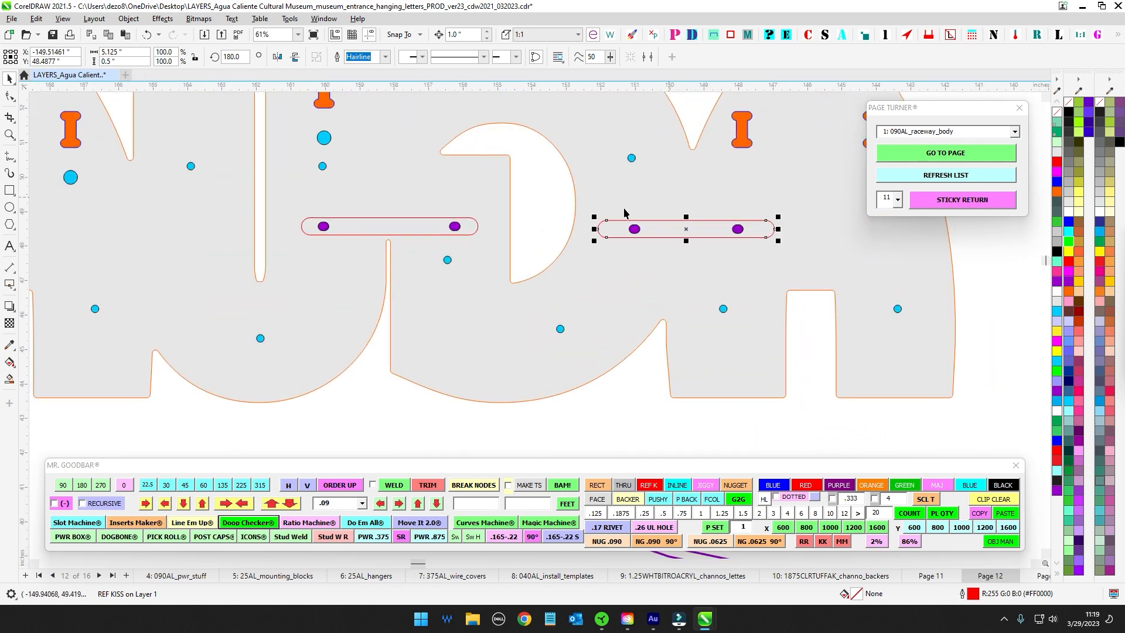
left_click_drag(759, 345, 632, 311)
scroll(463, 203, "up", 2)
left_click(520, 412)
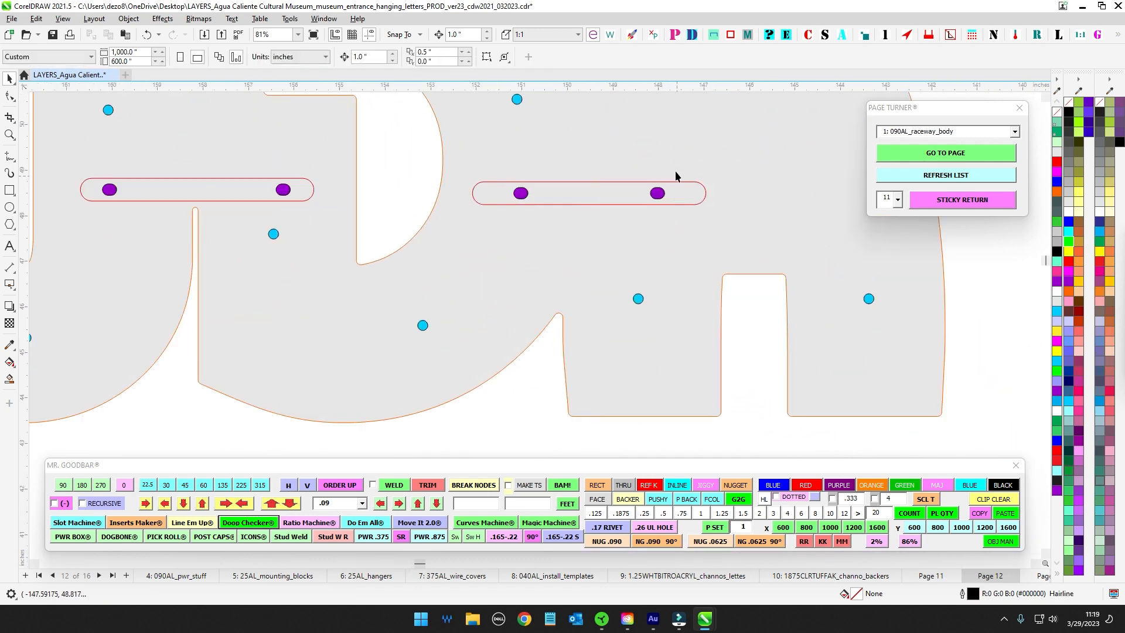
- Examine the purple holes inside the red slot outlines on the mirrored AGUA backer
scroll(644, 205, "down", 2)
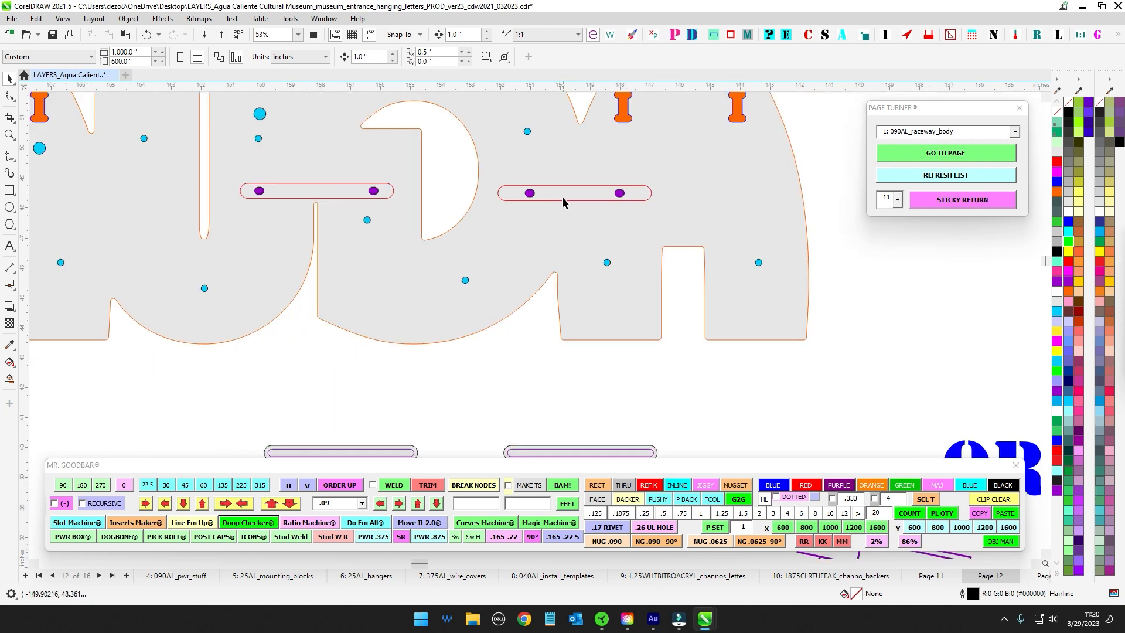
scroll(558, 214, "up", 3)
scroll(566, 234, "down", 5)
scroll(600, 345, "up", 5)
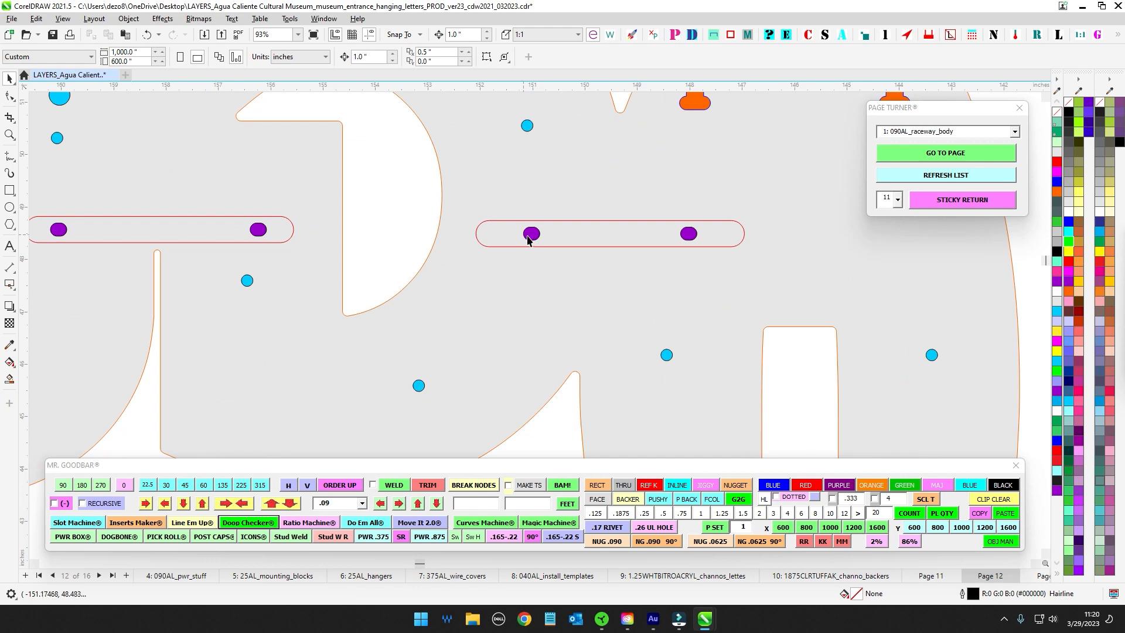
scroll(701, 237, "down", 5)
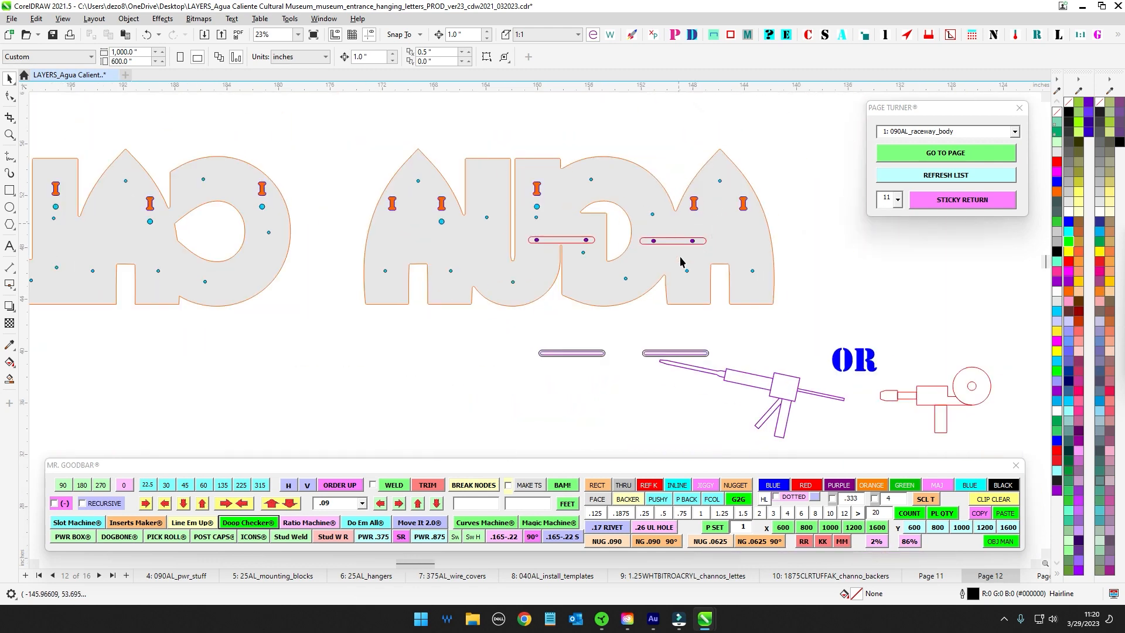
scroll(645, 240, "up", 2)
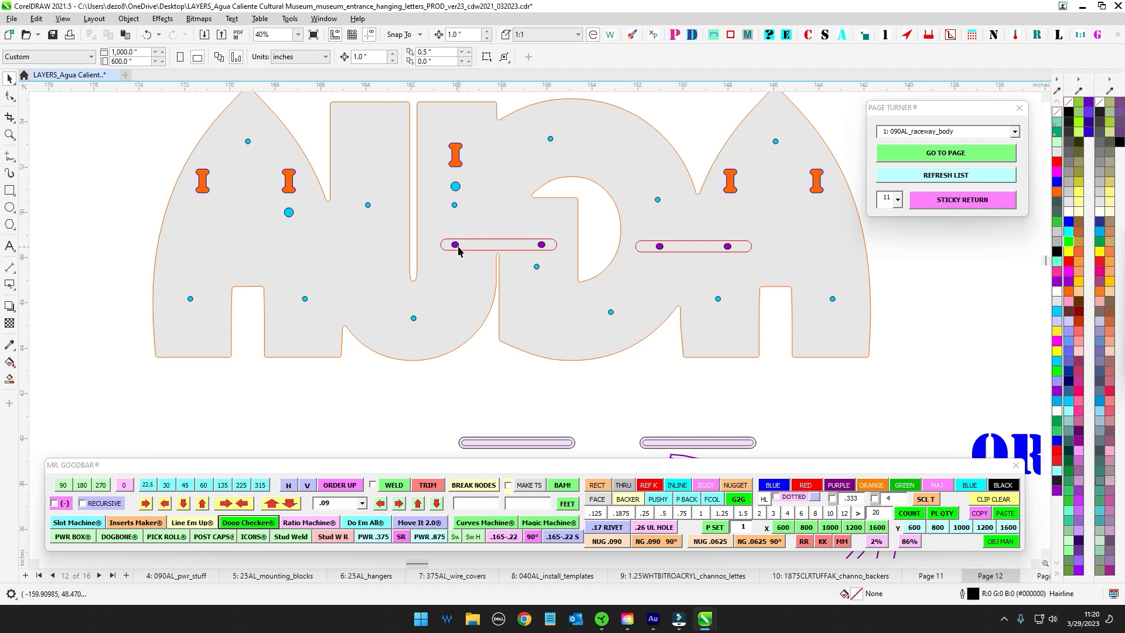
scroll(456, 186, "down", 8)
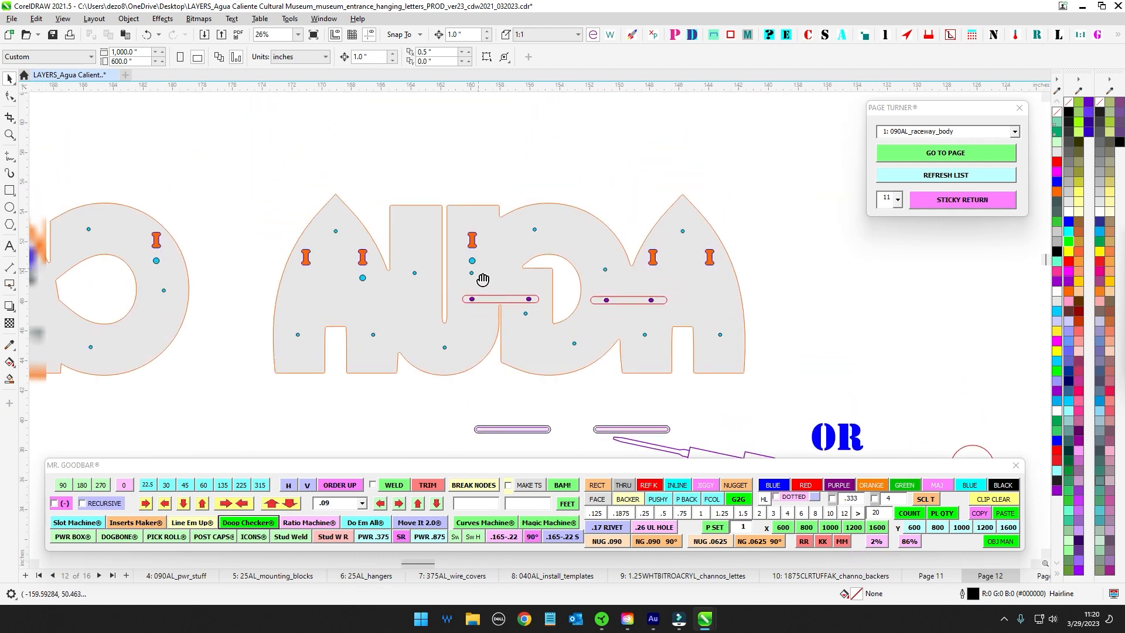
- Examine the plan view of the curved raceway where its end section meets the green beam
scroll(529, 240, "down", 2)
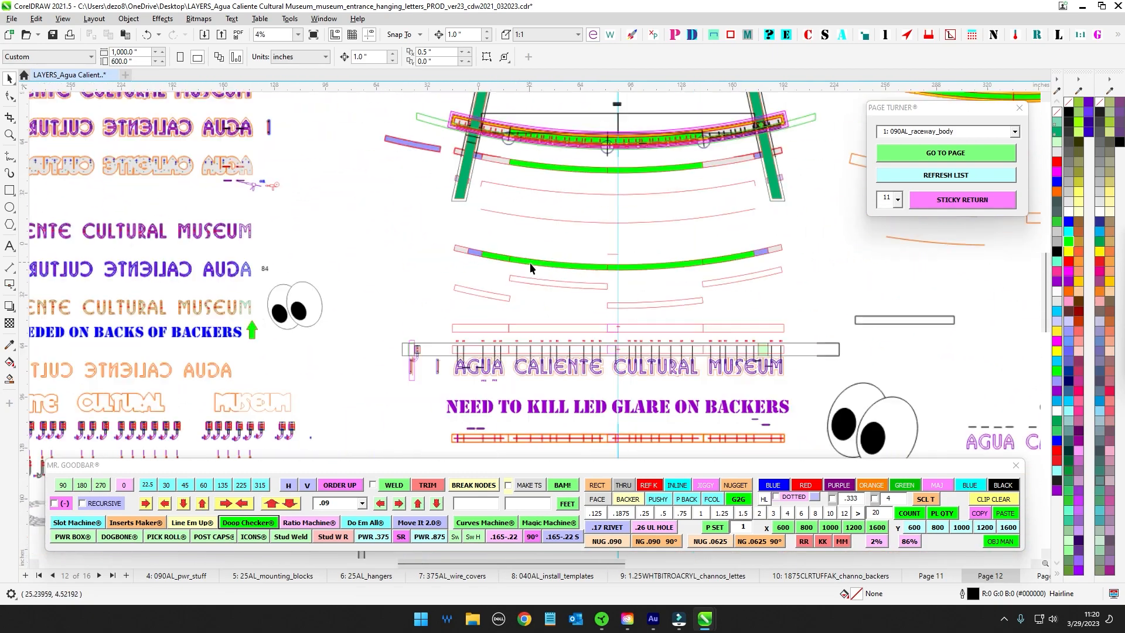
scroll(469, 368, "up", 4)
scroll(455, 355, "down", 3)
scroll(487, 341, "down", 1)
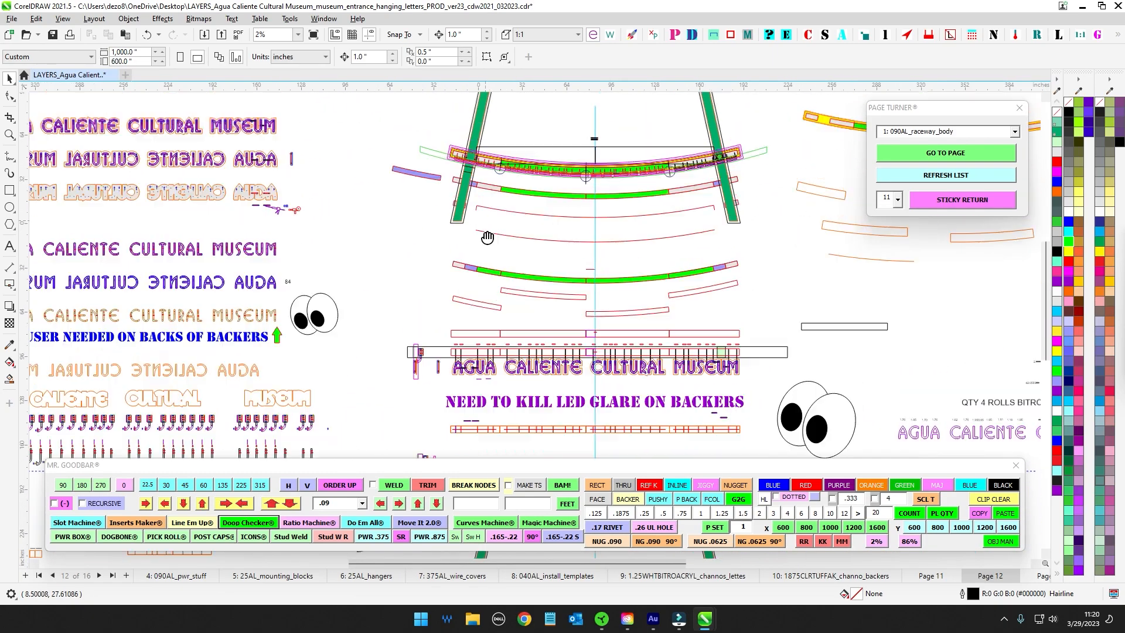
scroll(472, 220, "up", 4)
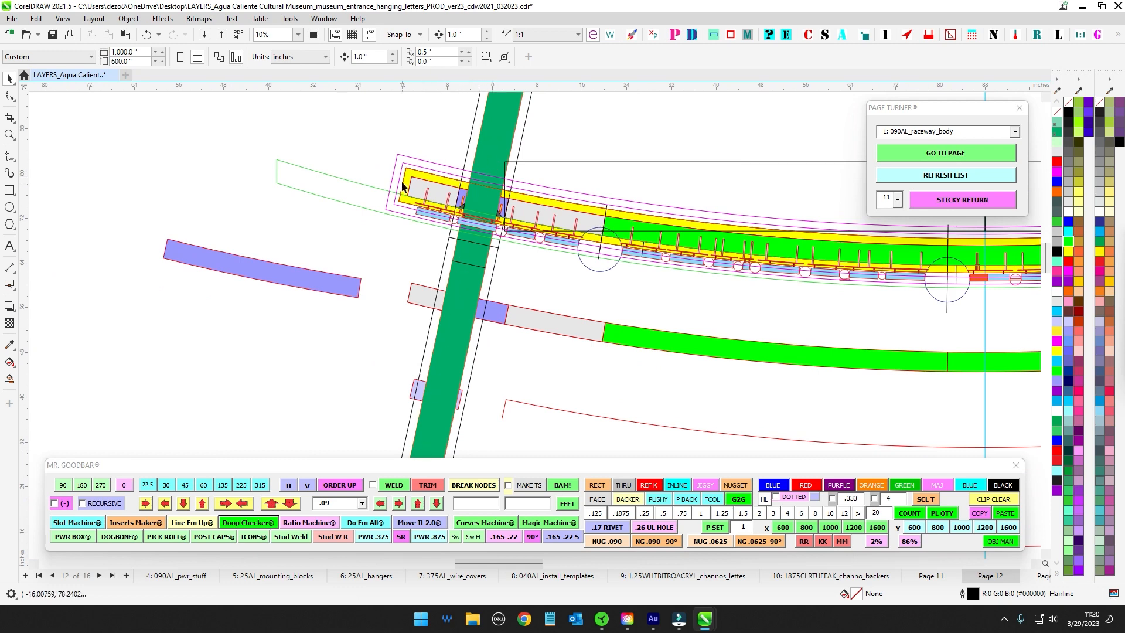
scroll(484, 227, "up", 3)
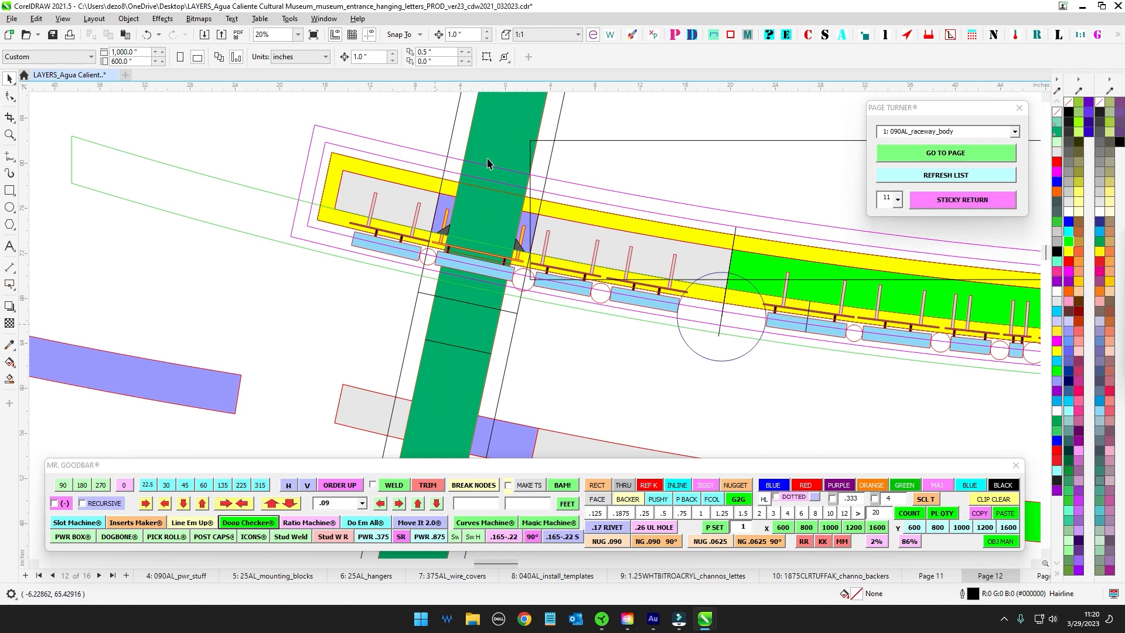
- Select the objects where the green beam crosses the raceway, clear the selection, and inspect the hangers around the crossing
left_click(490, 269)
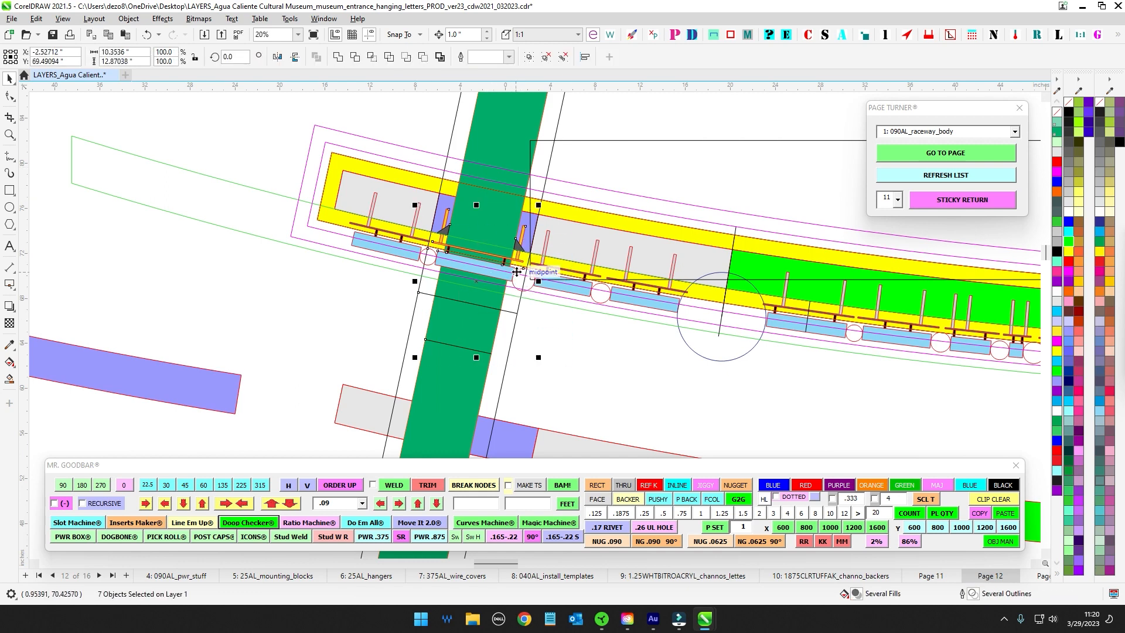
left_click(579, 375)
scroll(436, 258, "up", 1)
left_click_drag(411, 207, 411, 262)
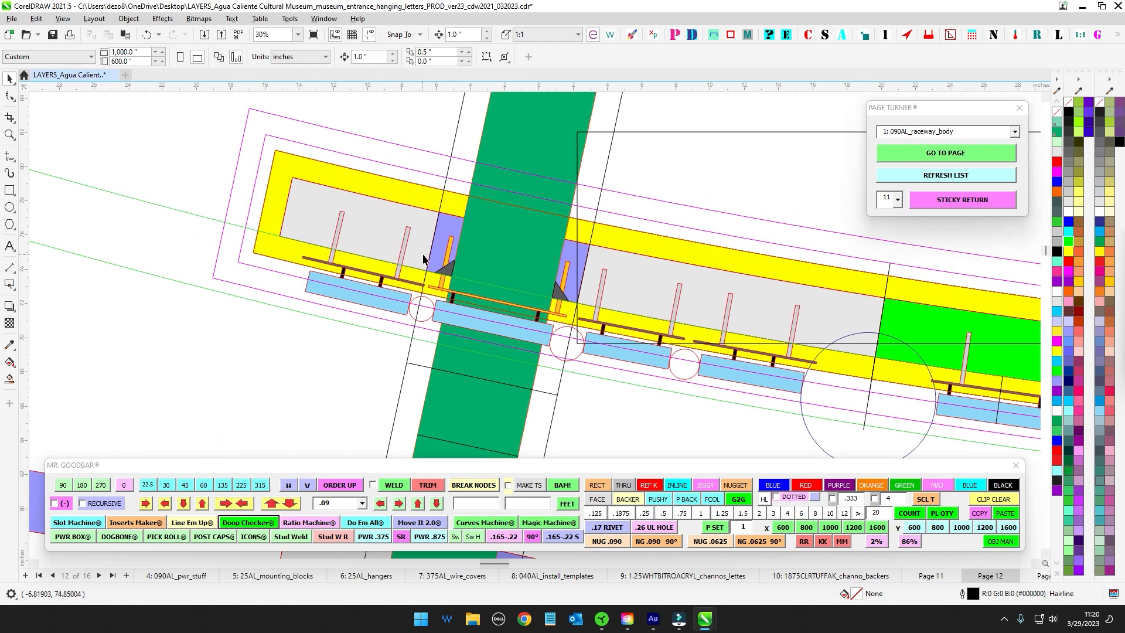
scroll(570, 208, "down", 5)
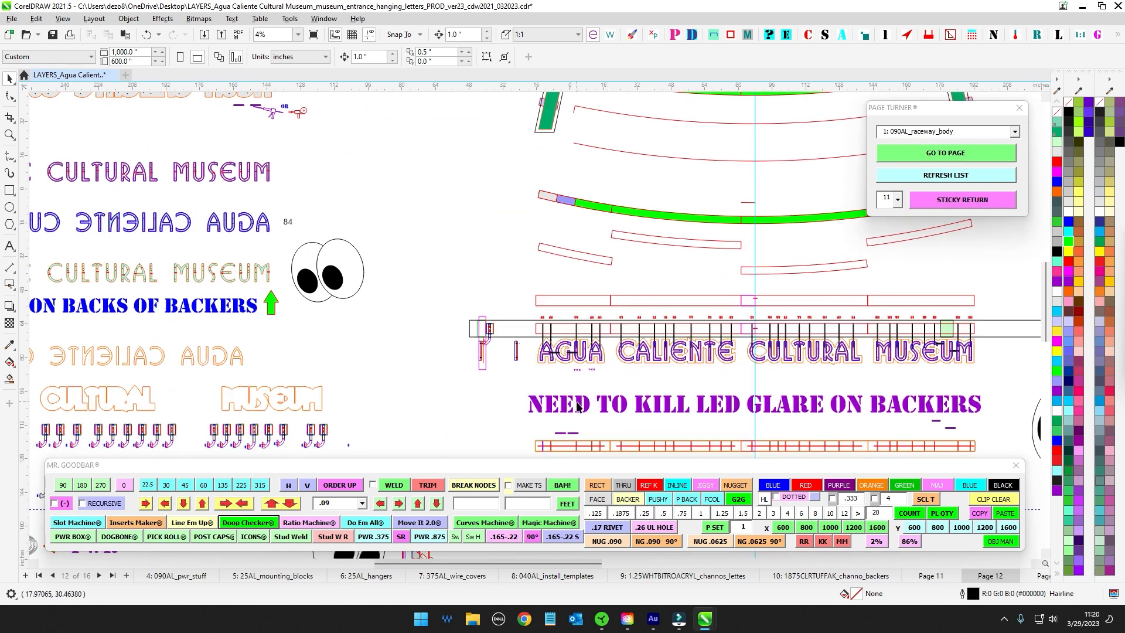
- Examine how the blue connecting bars and their purple holes link the G to the neighbouring A and U in the front view
scroll(572, 351, "up", 6)
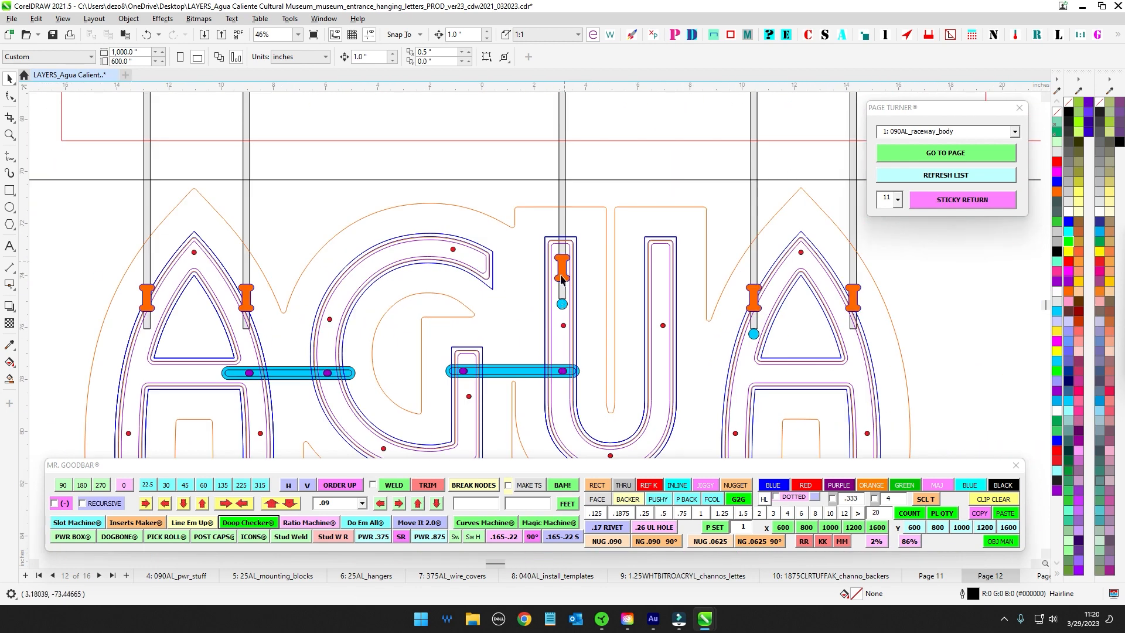
scroll(553, 386, "up", 1)
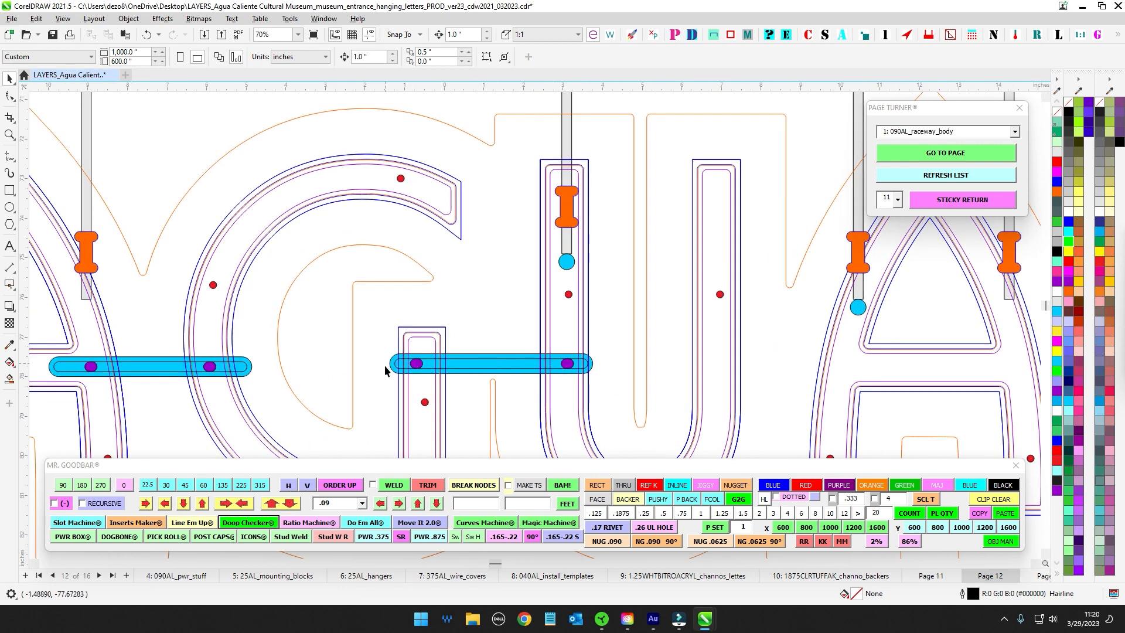
scroll(552, 362, "up", 1)
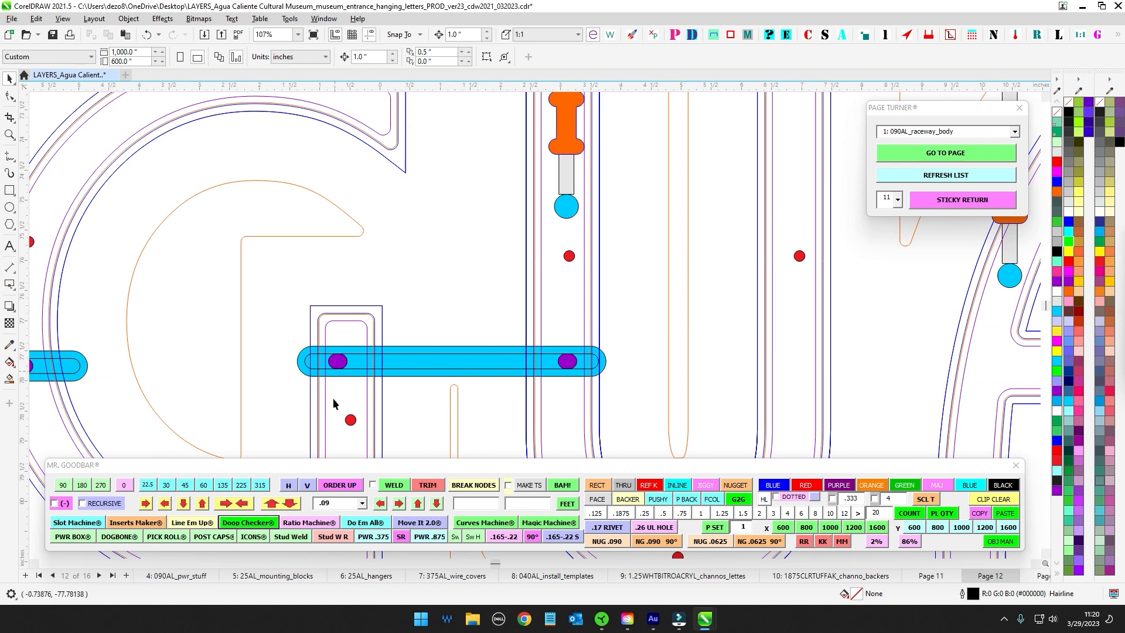
scroll(333, 412, "down", 1)
scroll(445, 363, "up", 1)
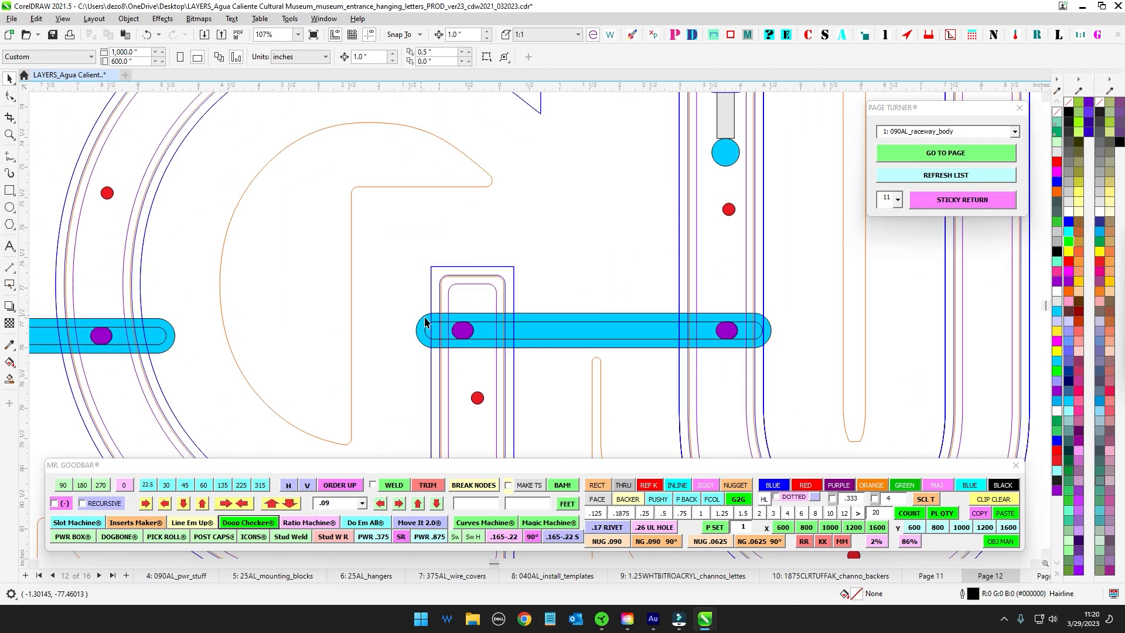
scroll(459, 352, "down", 1)
left_click_drag(464, 333, 536, 265)
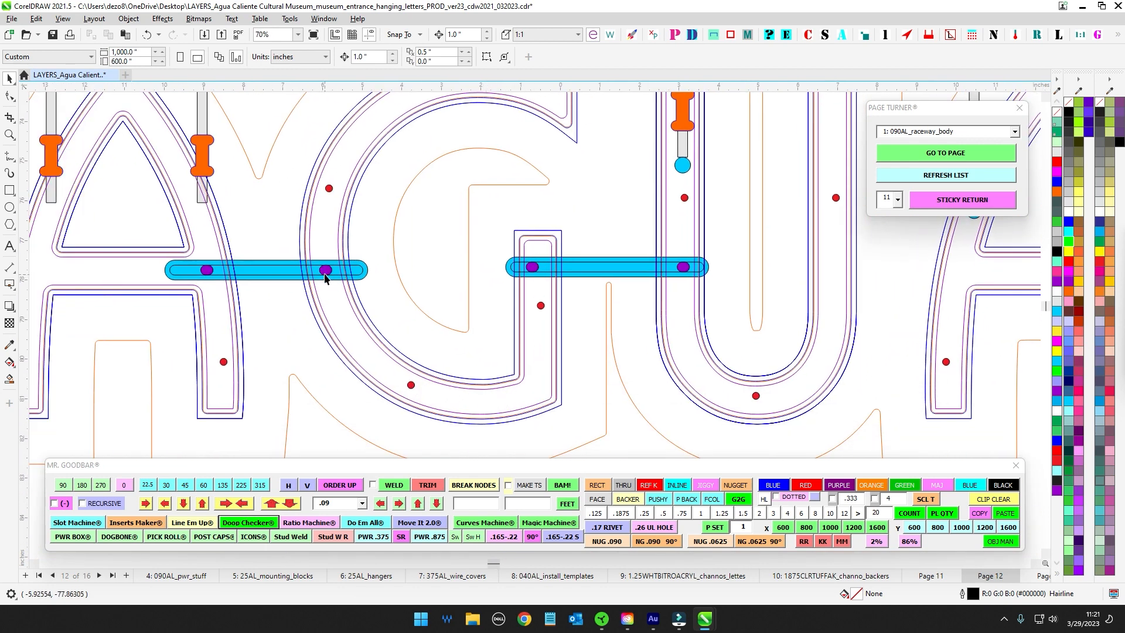
scroll(326, 278, "up", 3)
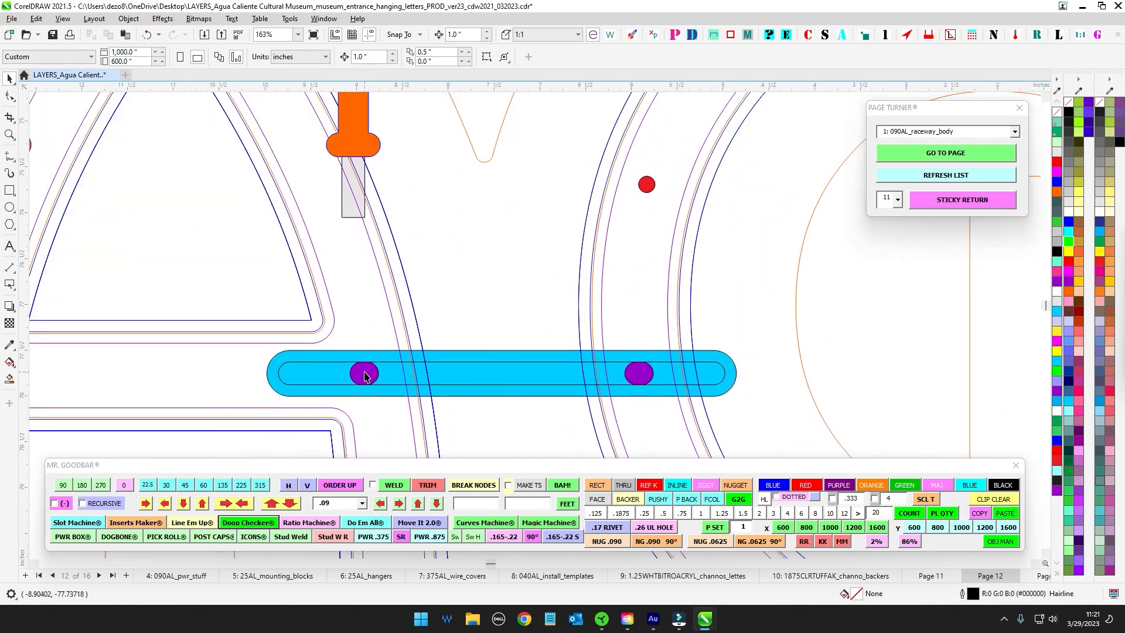
scroll(371, 377, "down", 3)
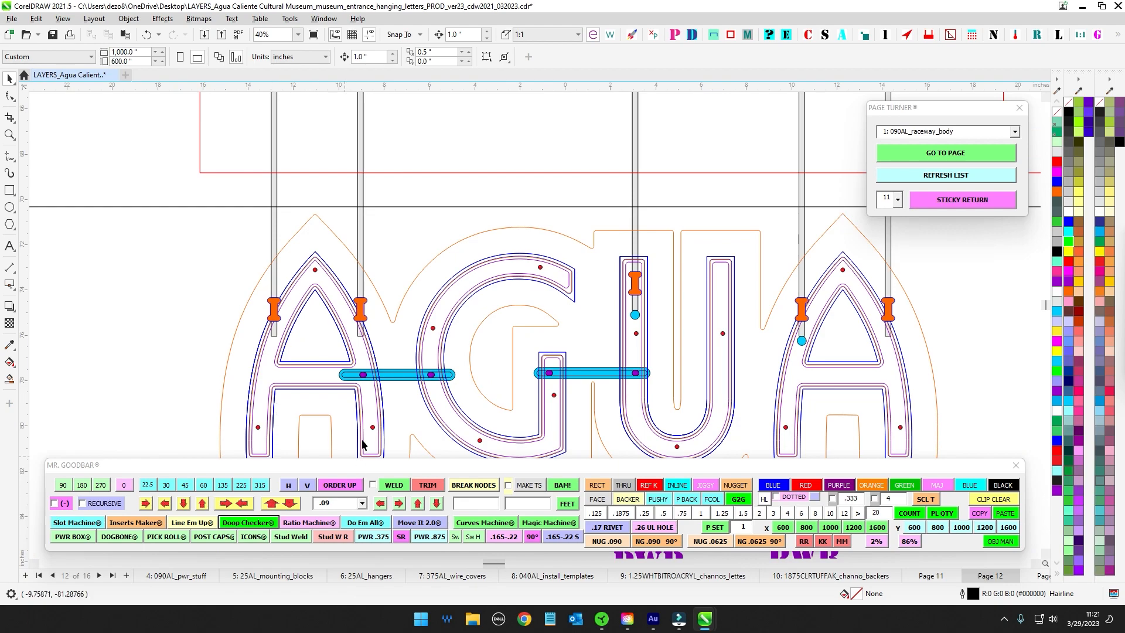
scroll(507, 426, "down", 1)
scroll(644, 282, "up", 2)
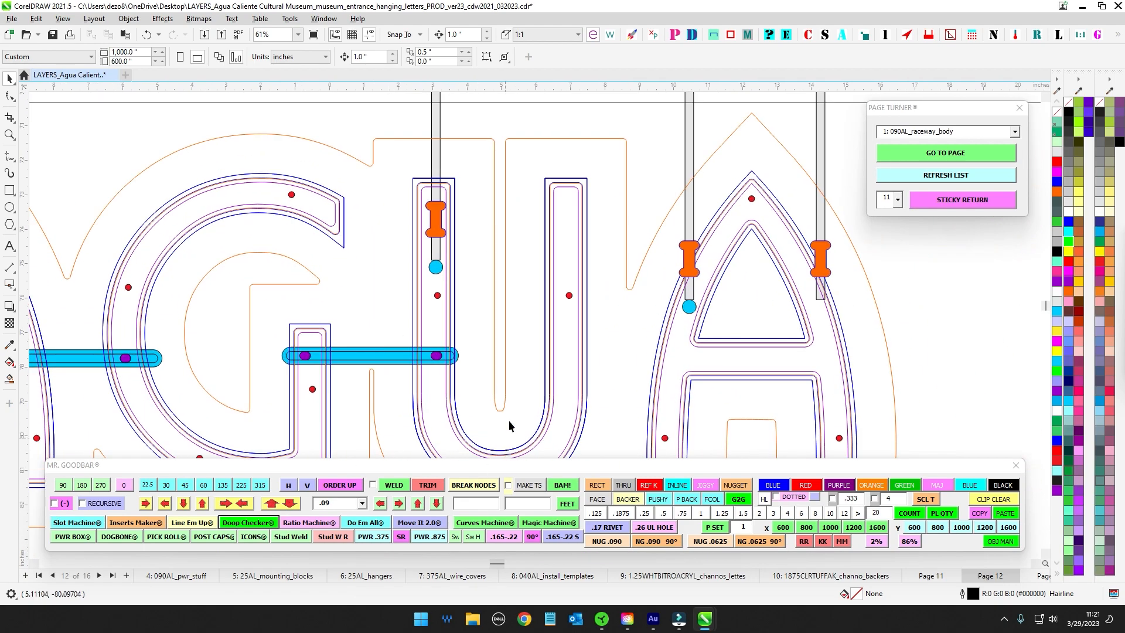
- Review the mirrored AGUA CALIENTE CULTURAL MUSEUM backer rows and the hangers on MUSEUM in the front view
scroll(509, 421, "down", 6)
scroll(767, 385, "left", 5)
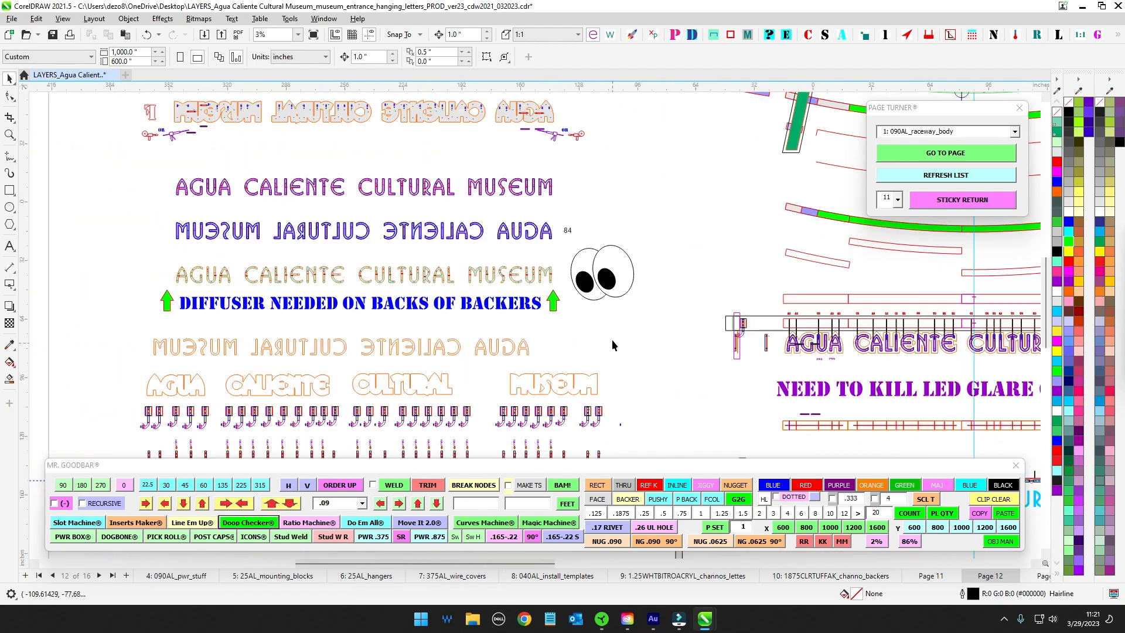
scroll(612, 339, "up", 2)
scroll(535, 315, "up", 2)
scroll(573, 309, "down", 2)
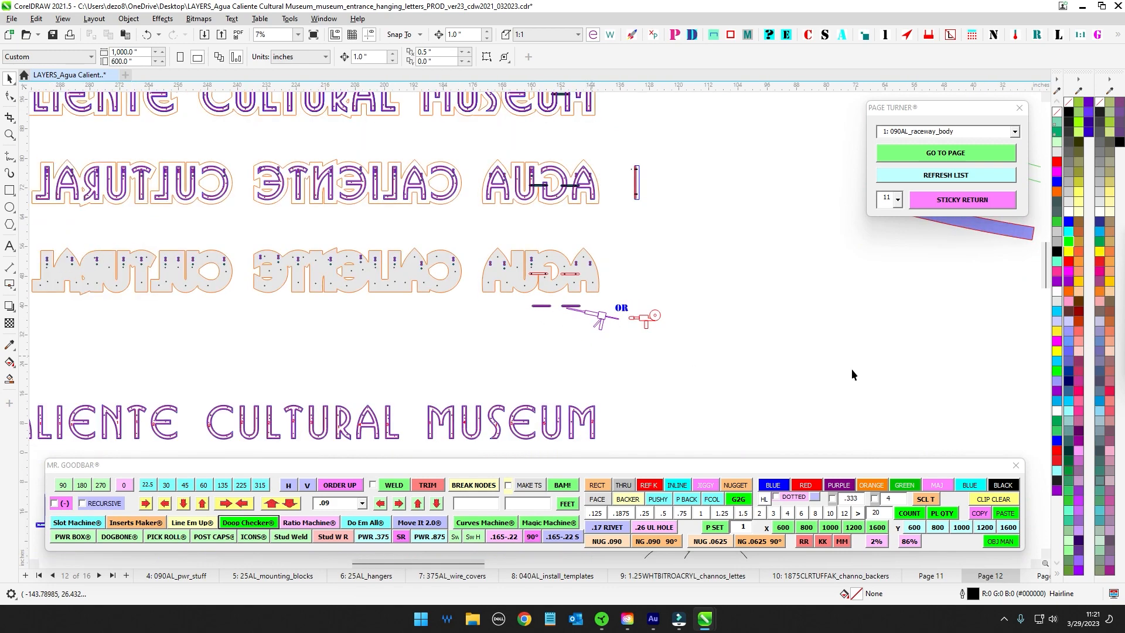
scroll(641, 275, "right", 6)
scroll(652, 291, "up", 3)
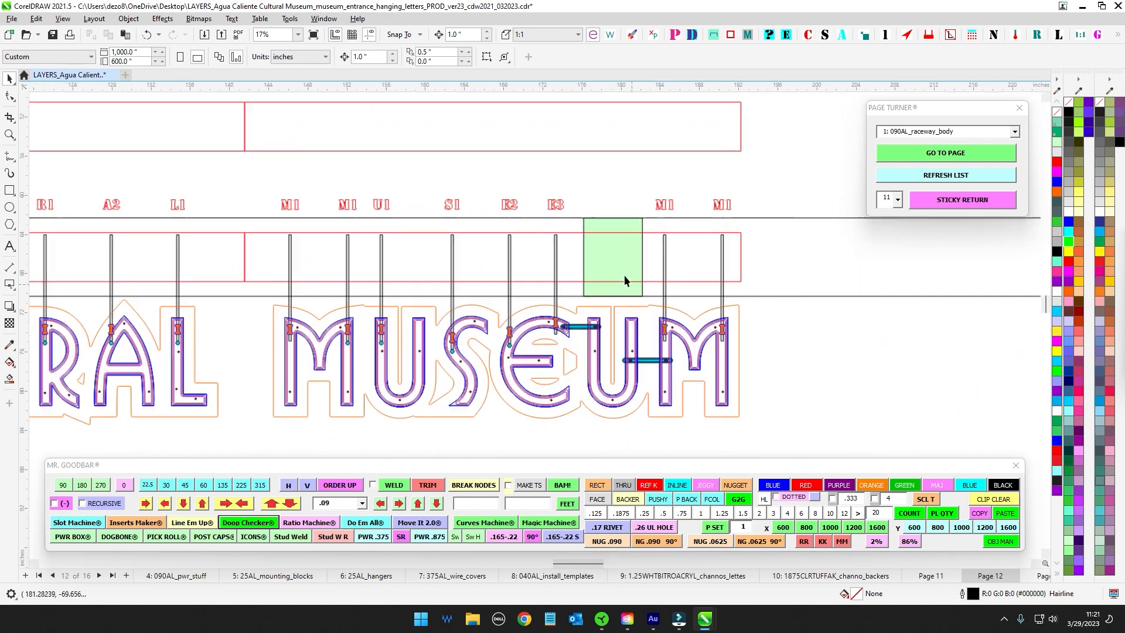
- Select the light-green rectangle above MUSEUM's second U, nudge it up and back down, clear the selection, and inspect the nearby connecting bars
left_click(589, 224)
key("Up")
key("Up")
key("Down")
key("Down")
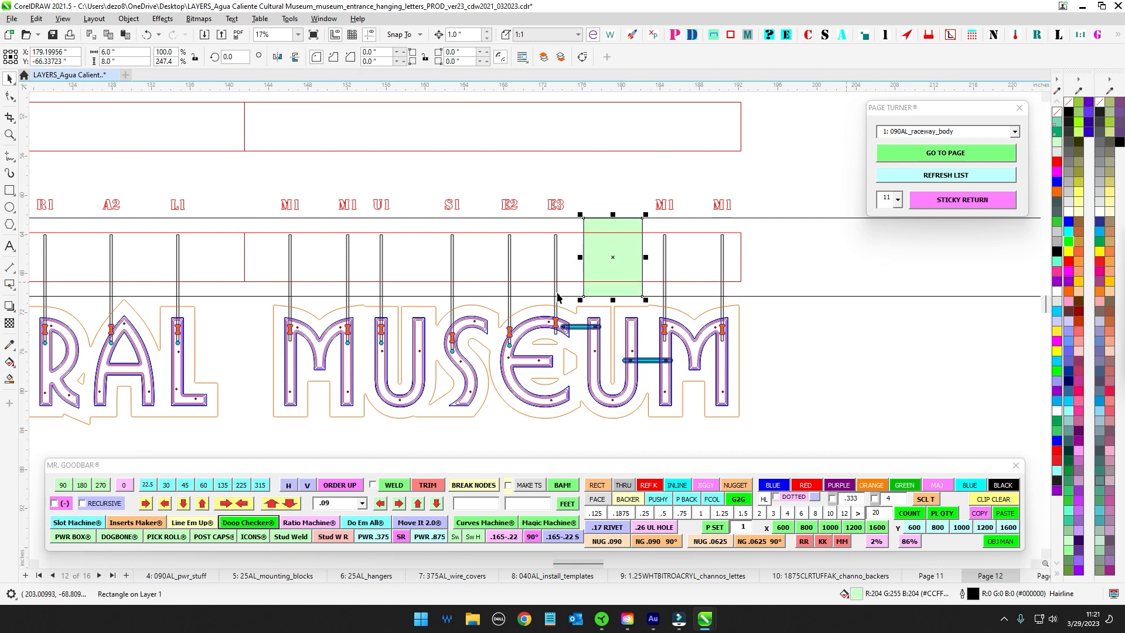
scroll(668, 275, "up", 2)
left_click_drag(668, 274, 630, 264)
key("Escape")
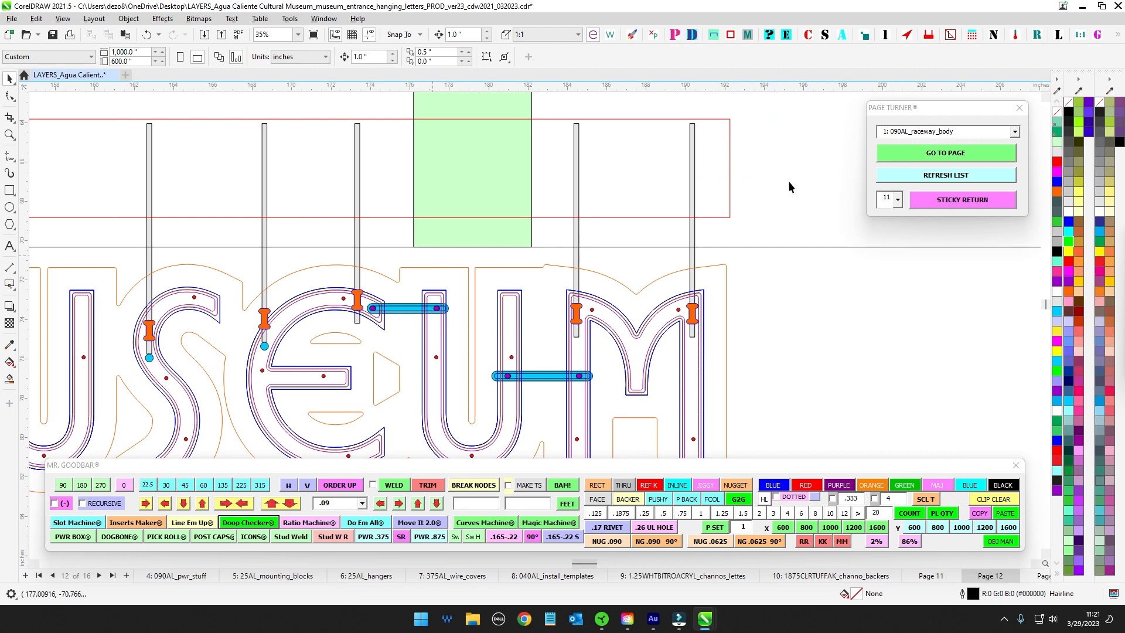
- Review the hangers, raceway and connecting bars along the AGUA CALIENTE CULTURAL MUSEUM front view from one end to the other
scroll(599, 176, "up", 1)
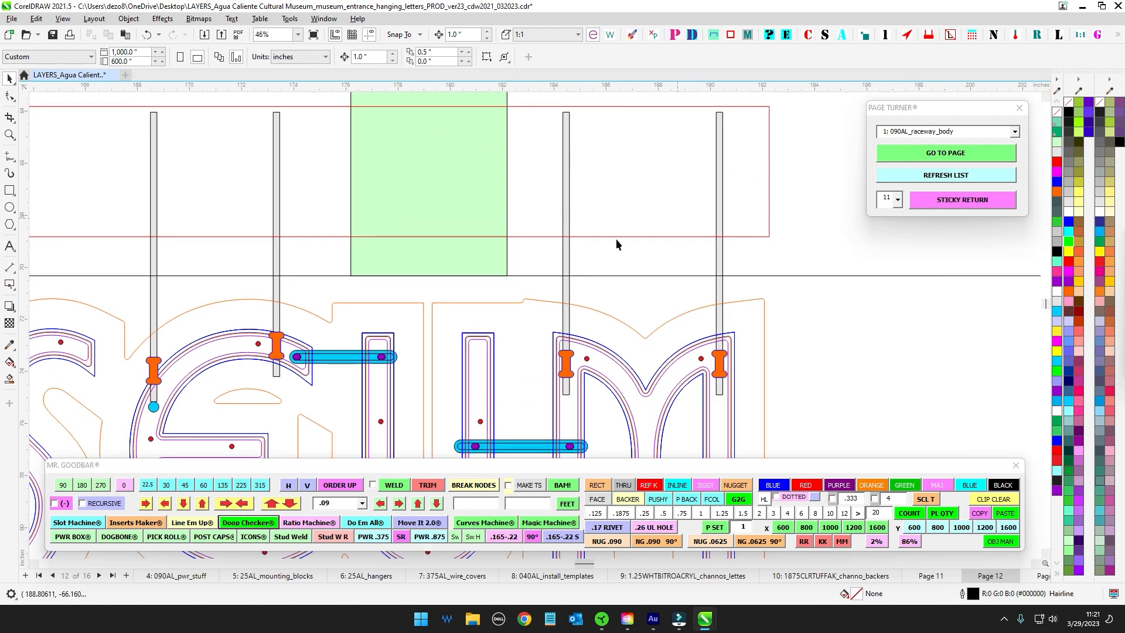
scroll(708, 235, "down", 5)
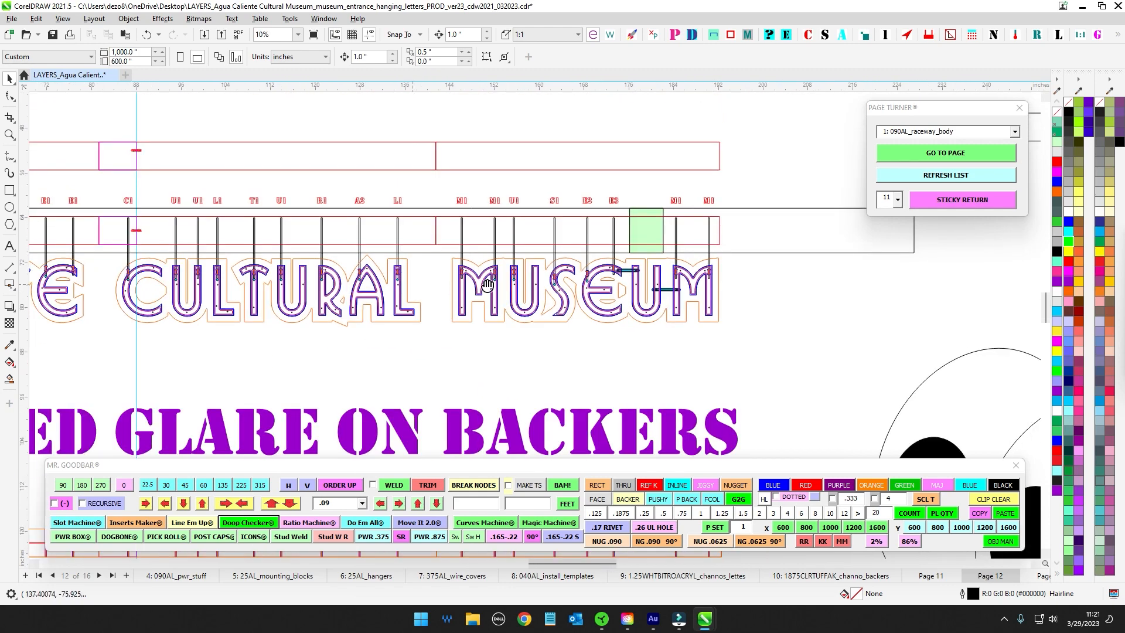
left_click_drag(58, 258, 379, 243)
scroll(196, 196, "up", 2)
scroll(199, 199, "up", 2)
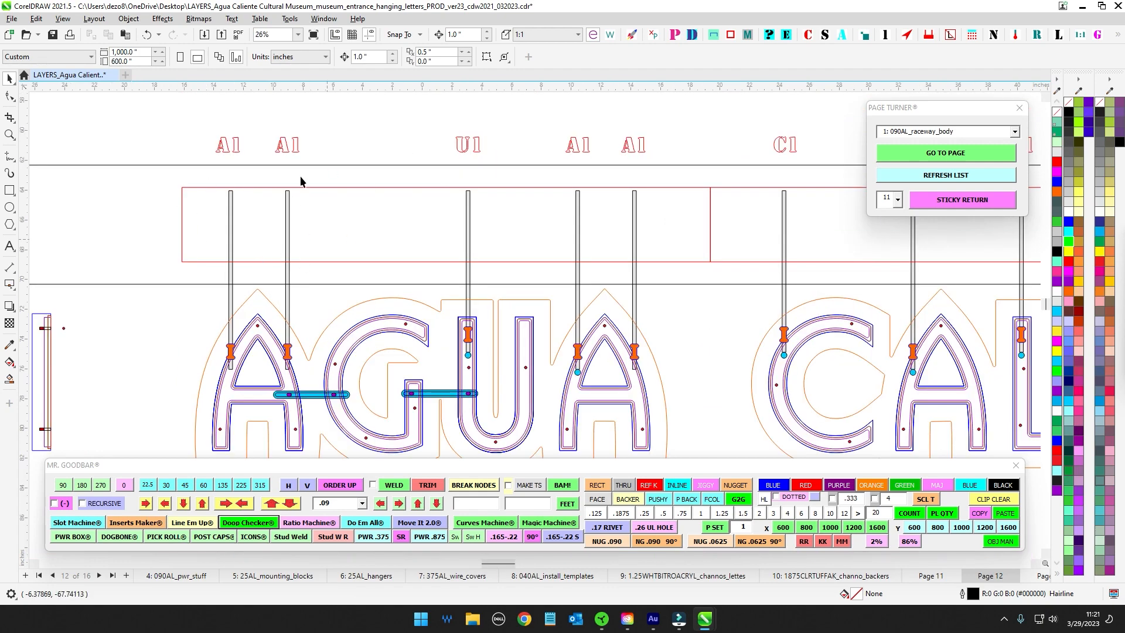
scroll(307, 228, "down", 4)
scroll(237, 270, "up", 1)
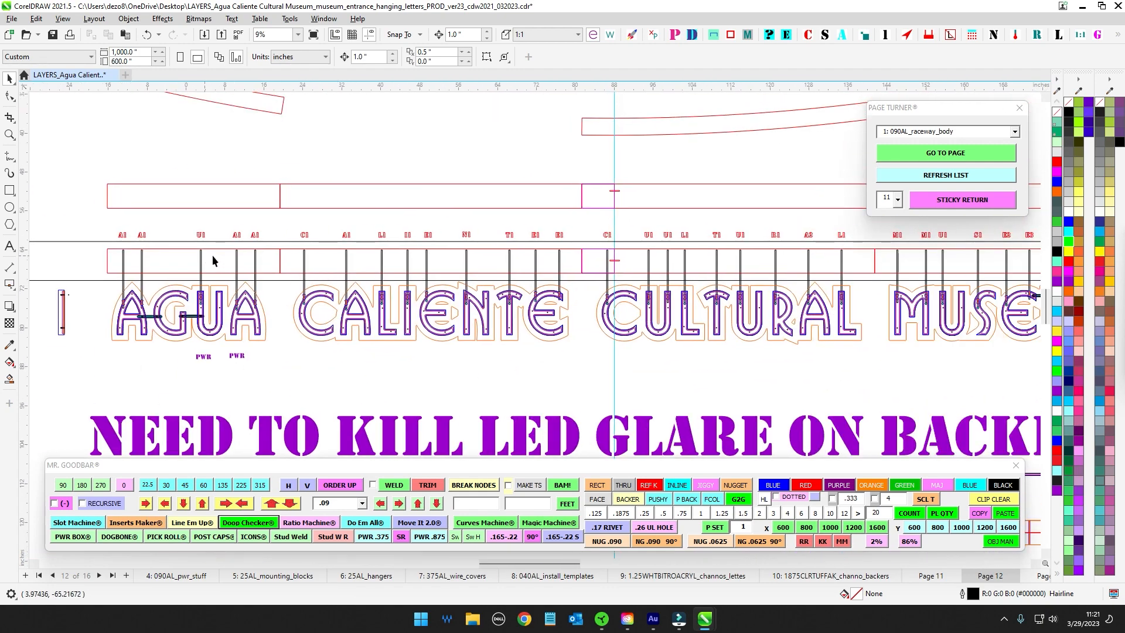
left_click_drag(708, 249, 427, 281)
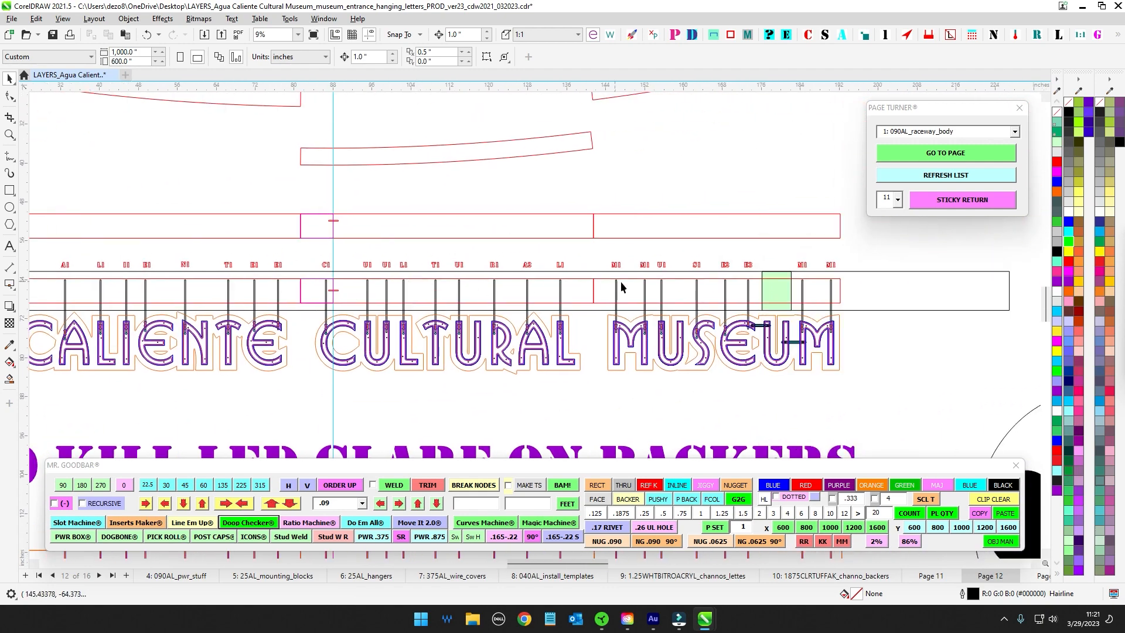
scroll(769, 279, "up", 3)
left_click_drag(773, 415, 609, 310)
scroll(586, 320, "up", 5)
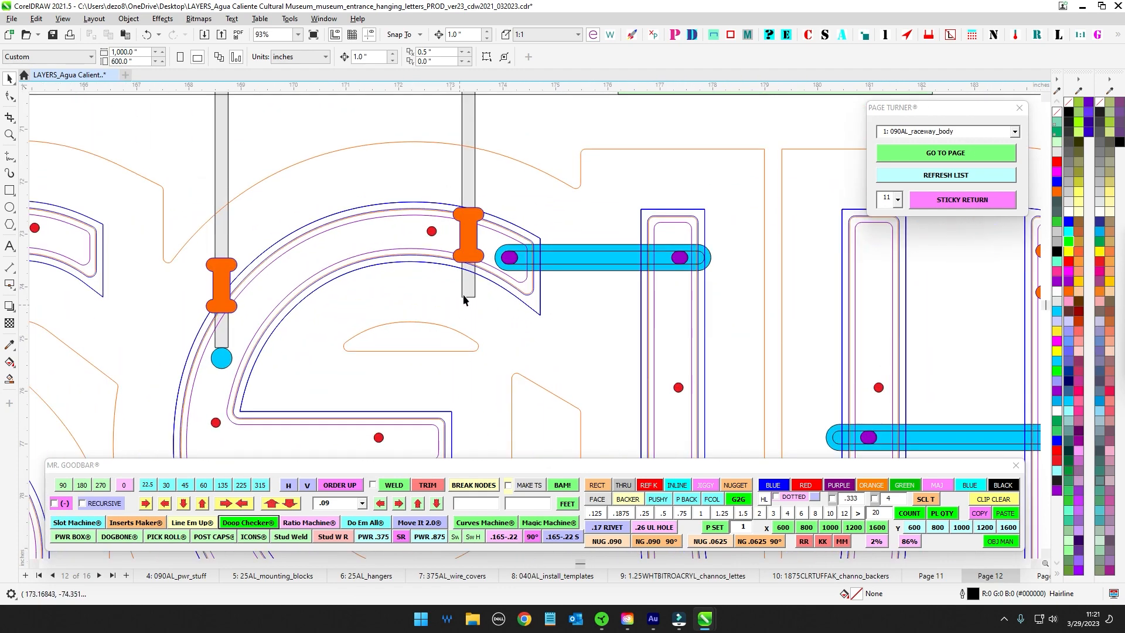
- Examine how the blue connecting bars and their purple holes tie MUSEUM's E, second U and final M together
scroll(472, 246, "down", 2)
left_click_drag(484, 246, 597, 197)
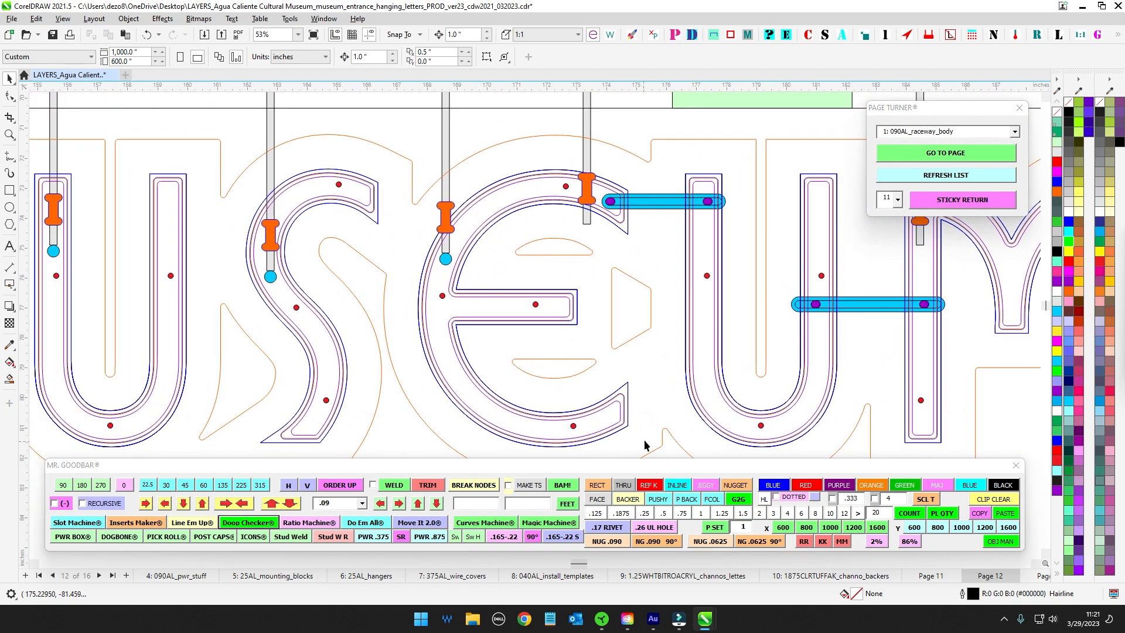
scroll(649, 163, "up", 2)
left_click_drag(650, 162, 412, 182)
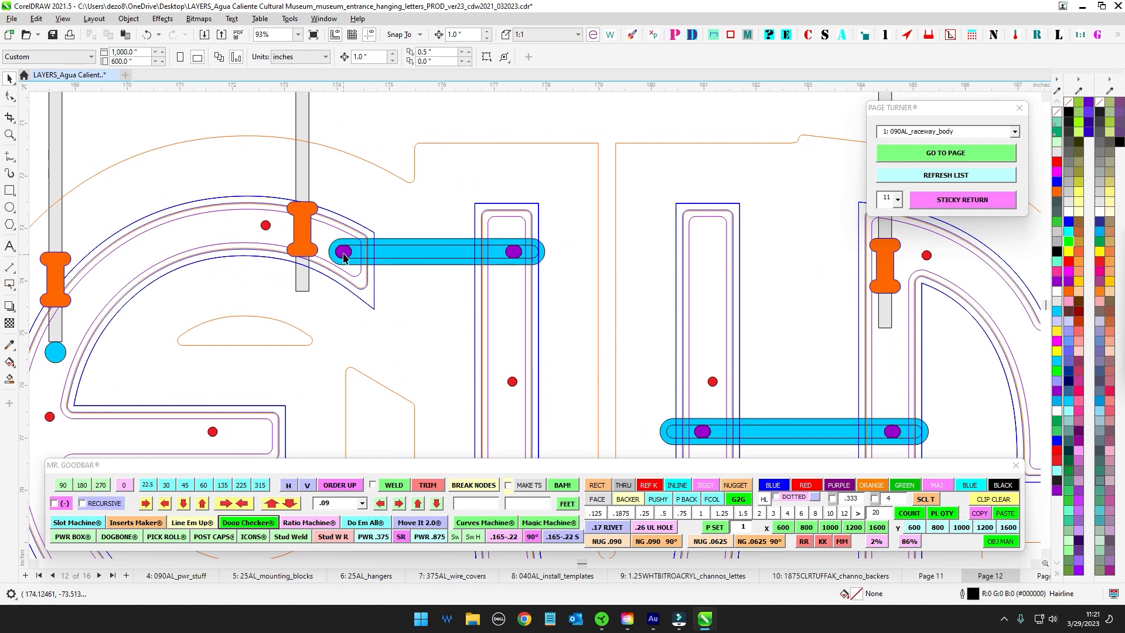
scroll(503, 268, "down", 2)
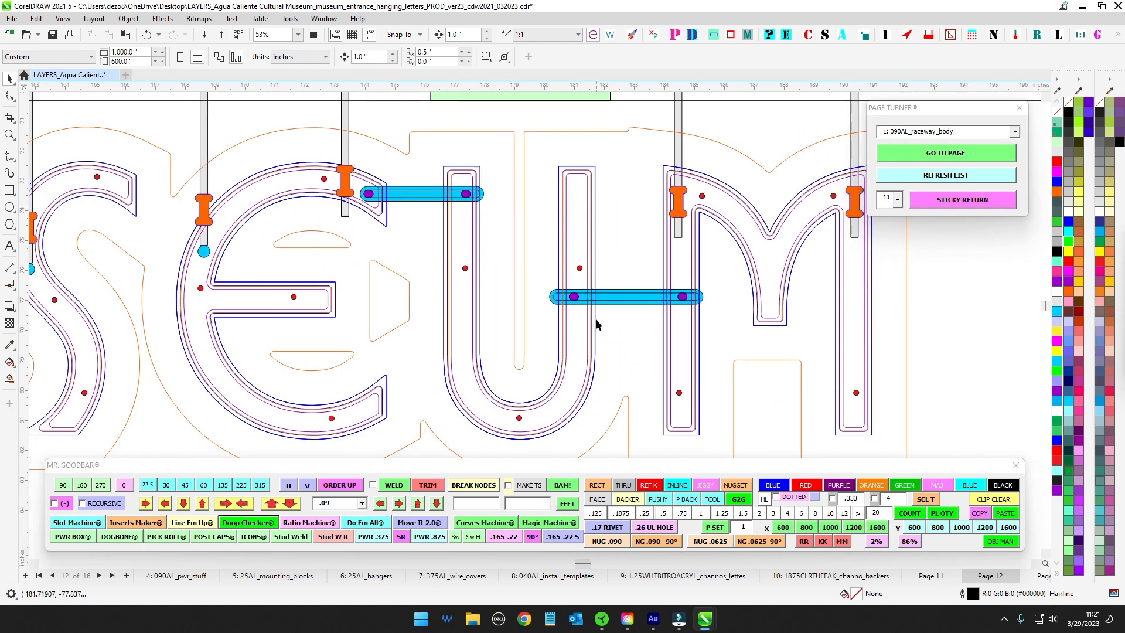
left_click_drag(683, 296, 571, 307)
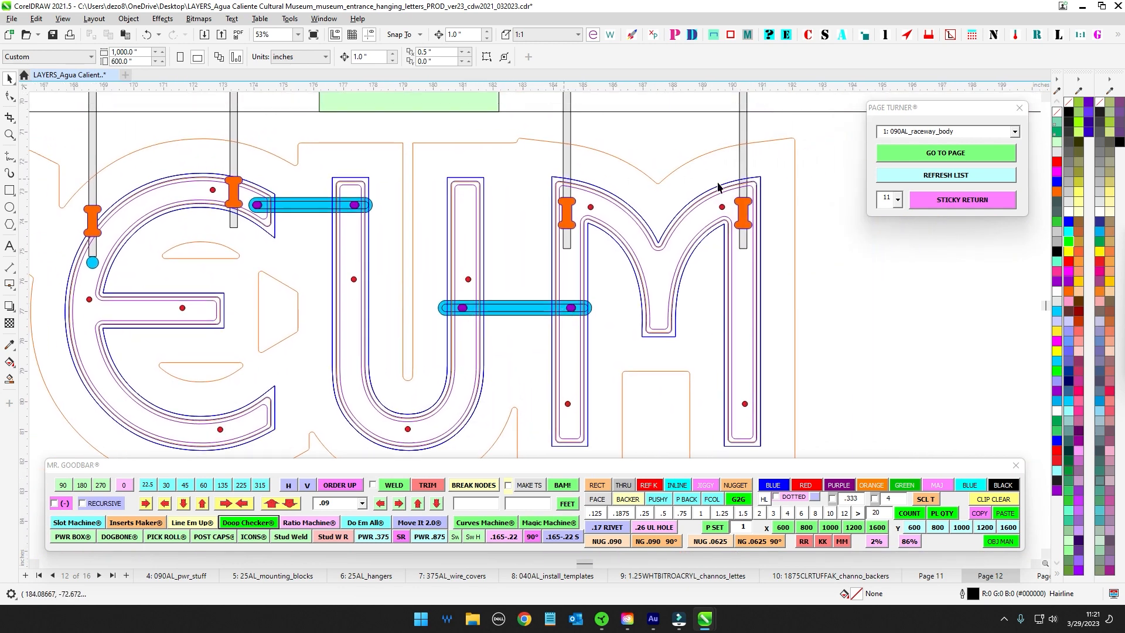
scroll(381, 356, "down", 3)
left_click_drag(381, 356, 528, 323)
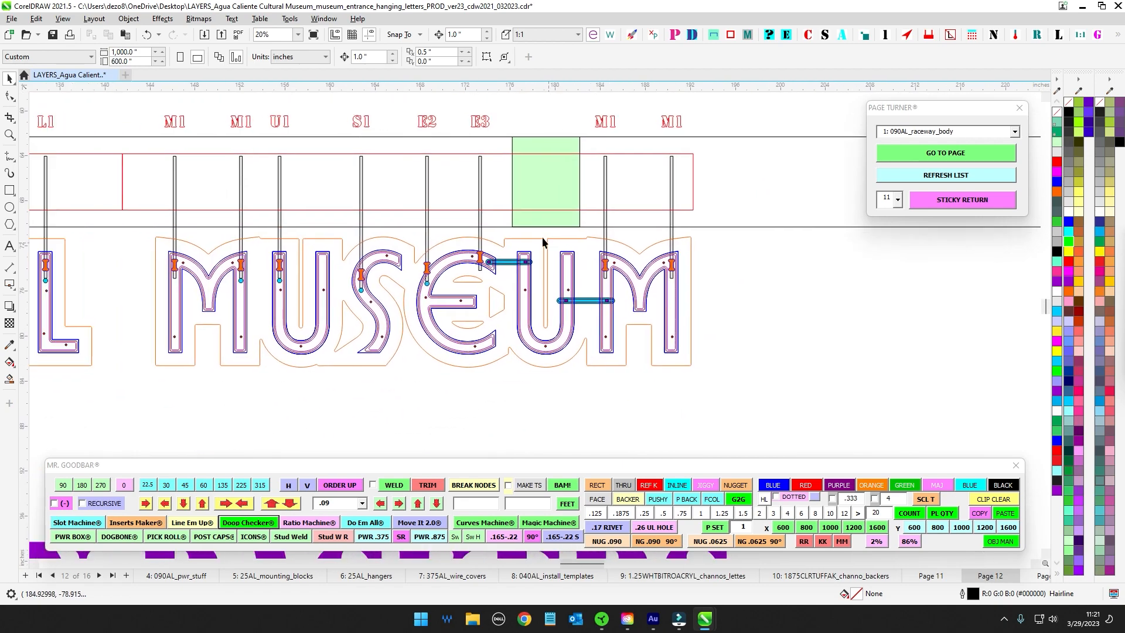
- Select the blue connecting bar between MUSEUM's E and second U in the front view
scroll(511, 261, "up", 5)
left_click(483, 270)
scroll(484, 270, "down", 6)
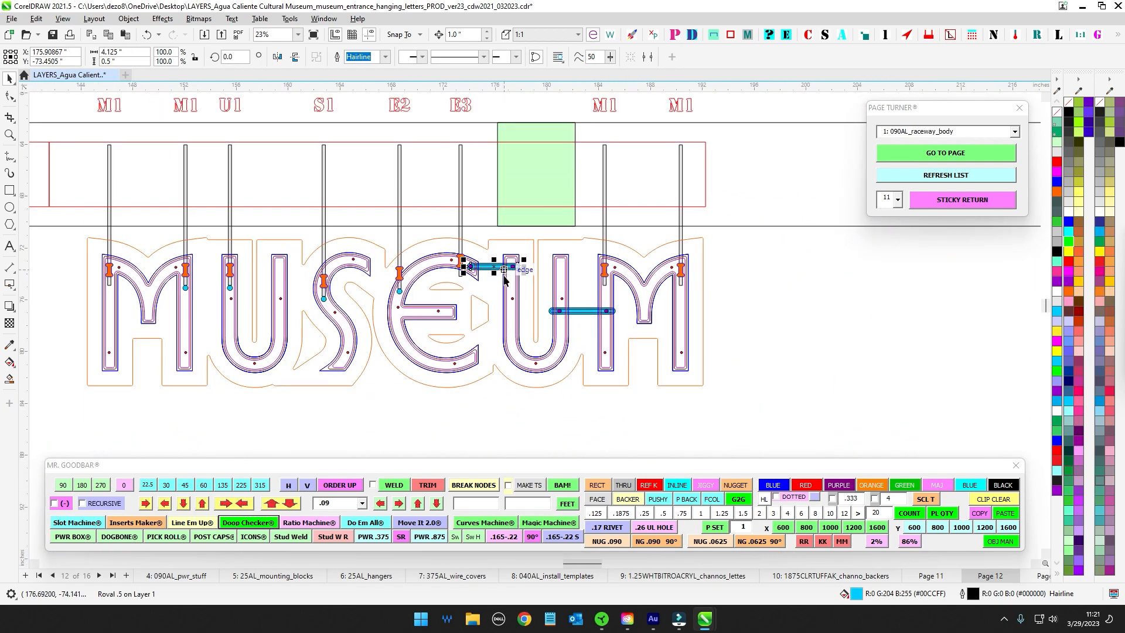
- Select the longer of the two loose connecting bars below the word BACKERS in the purple LED glare note
scroll(564, 317, "down", 2)
left_click_drag(525, 369, 987, 334)
scroll(686, 319, "down", 2)
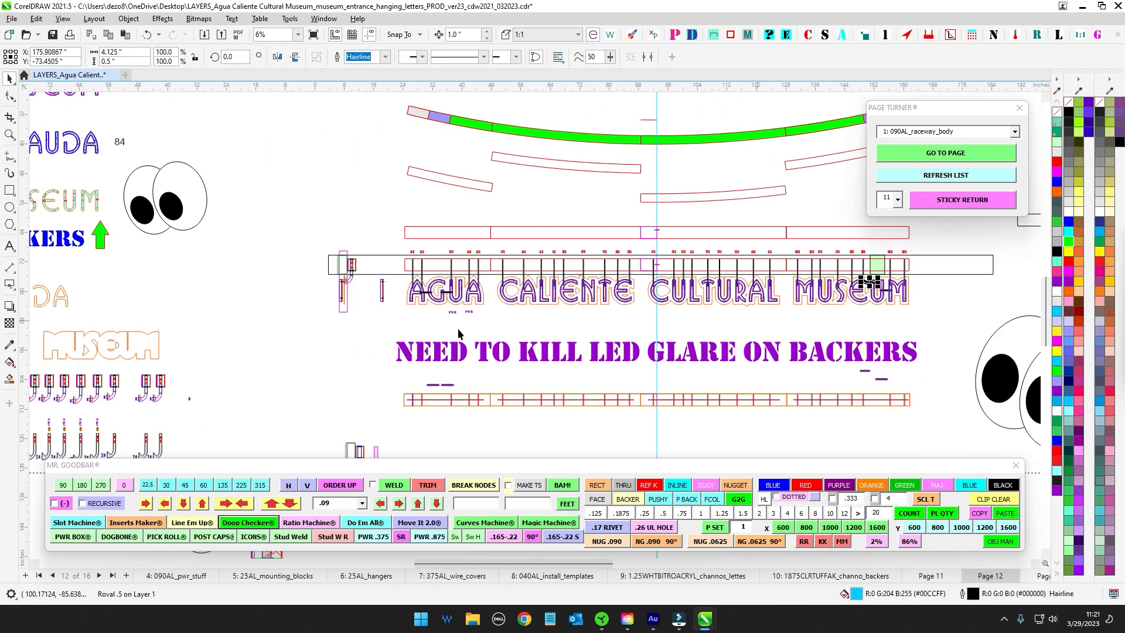
scroll(878, 383, "up", 2)
scroll(878, 382, "up", 1)
left_click_drag(869, 347, 926, 376)
scroll(484, 334, "down", 1)
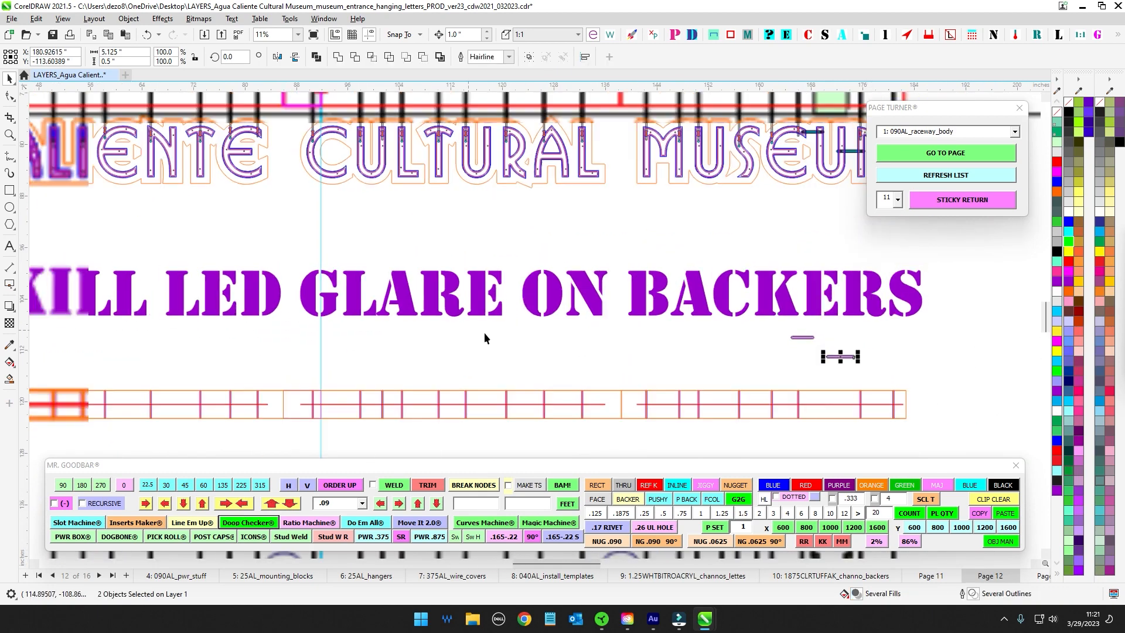
- Select the pair of loose connecting bars below the beginning of the purple LED glare note
left_click_drag(498, 344, 787, 338)
left_click_drag(302, 356, 306, 363)
left_click_drag(648, 346, 502, 319)
scroll(862, 316, "up", 1)
left_click_drag(861, 316, 671, 295)
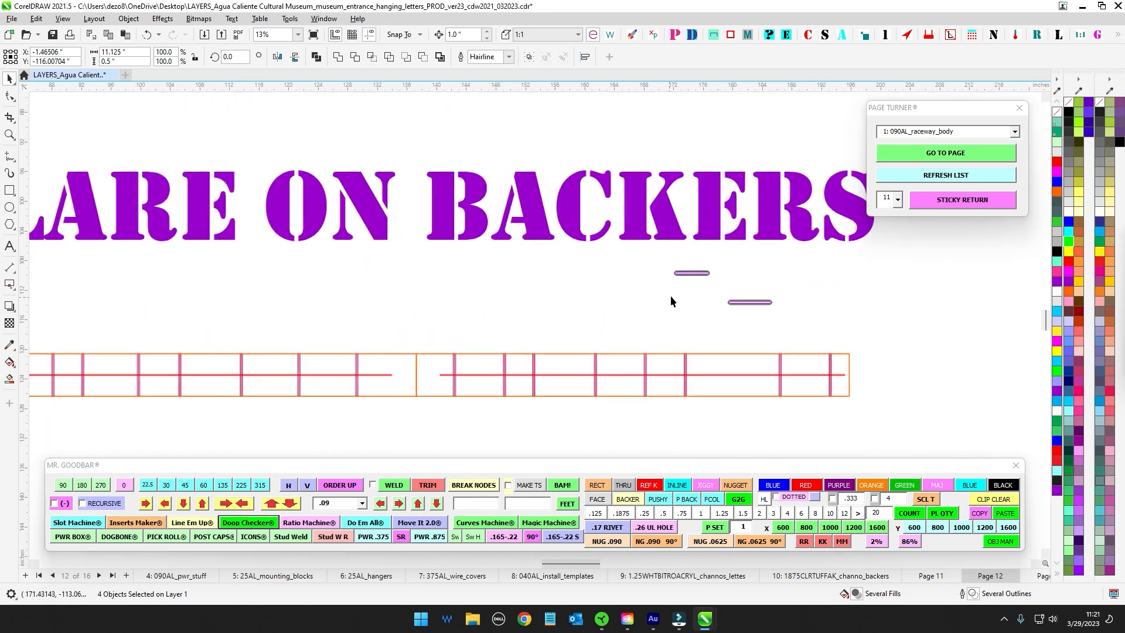
- Select the shorter loose connecting bar below BACKERS and compare it with the bar between MUSEUM's E and U
scroll(671, 294, "up", 1)
left_click_drag(668, 252, 758, 283)
scroll(759, 282, "down", 1)
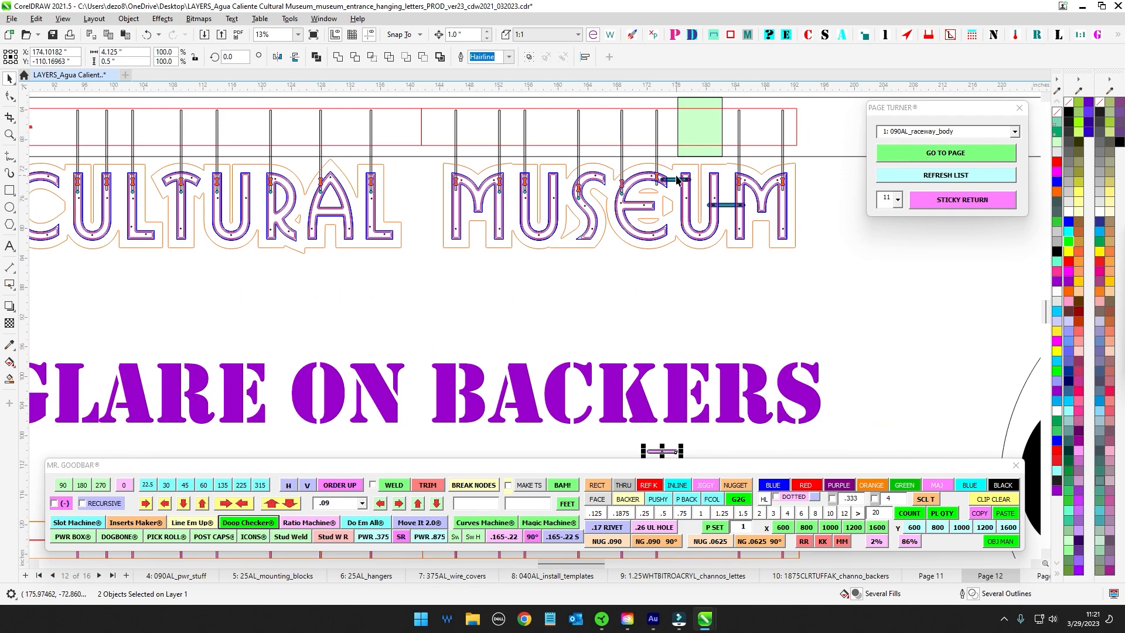
- Examine the mirrored AGUA CALIENTE CULTURAL MUSEUM backer row, from MUSEUM across CULTURAL to the holes in CALIENTE
scroll(677, 179, "down", 4)
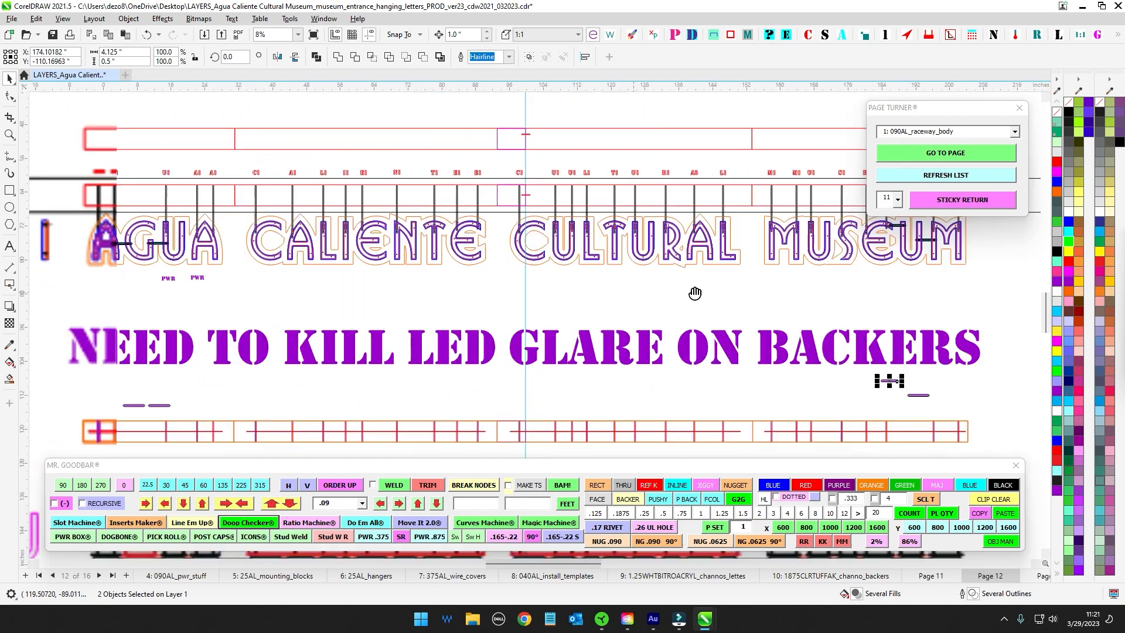
scroll(648, 258, "down", 3)
scroll(645, 258, "down", 2)
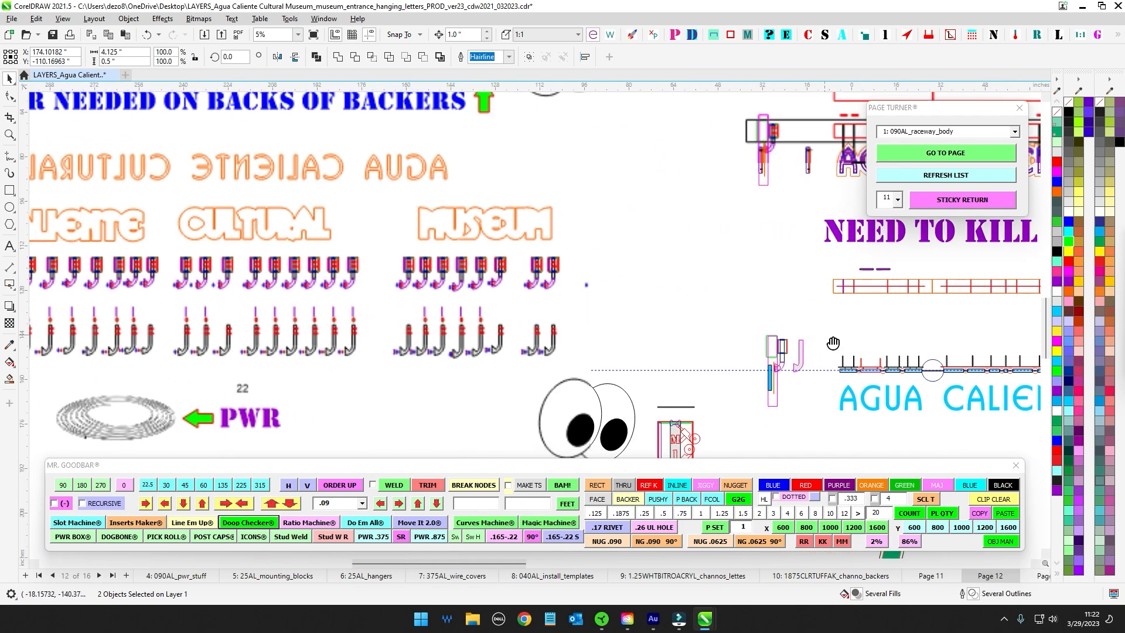
scroll(688, 282, "up", 4)
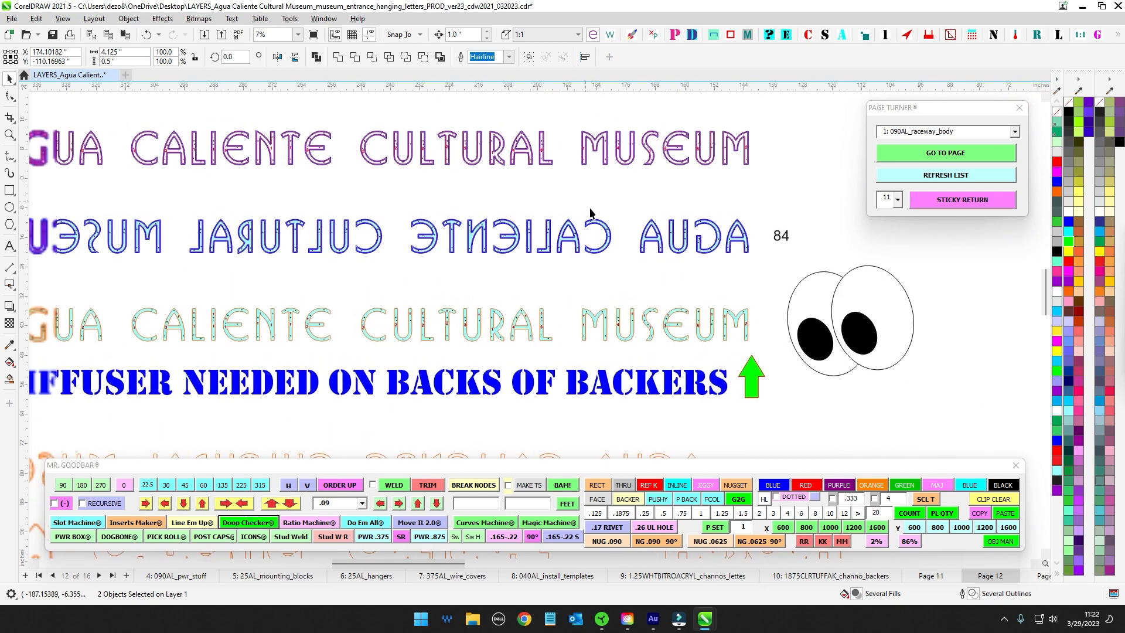
scroll(762, 232, "down", 1)
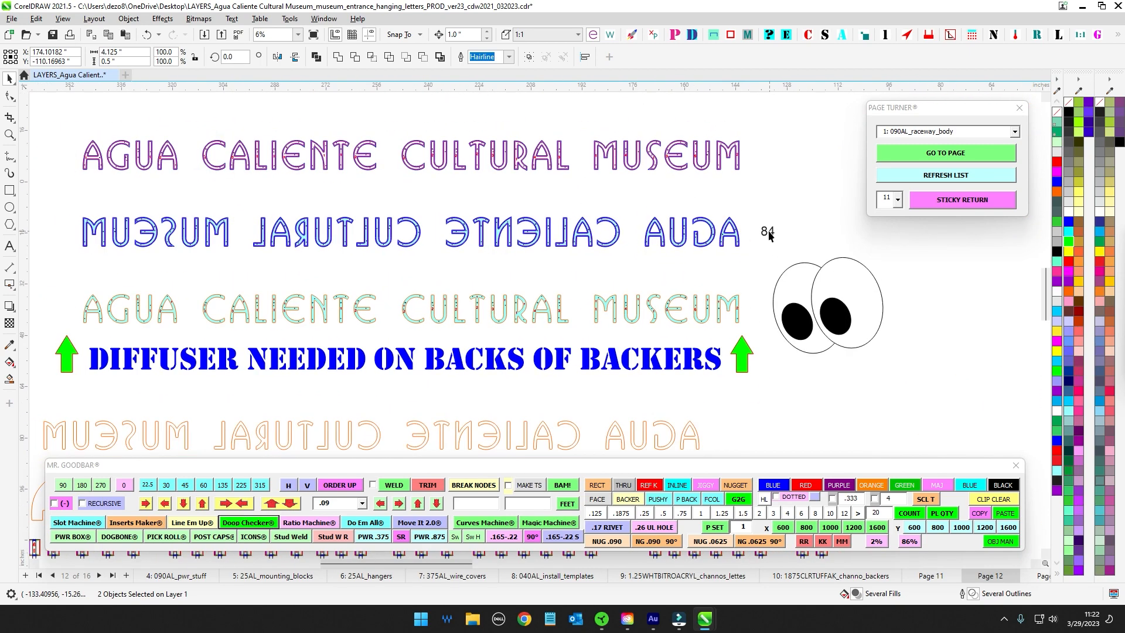
scroll(320, 195, "up", 3)
scroll(343, 250, "up", 3)
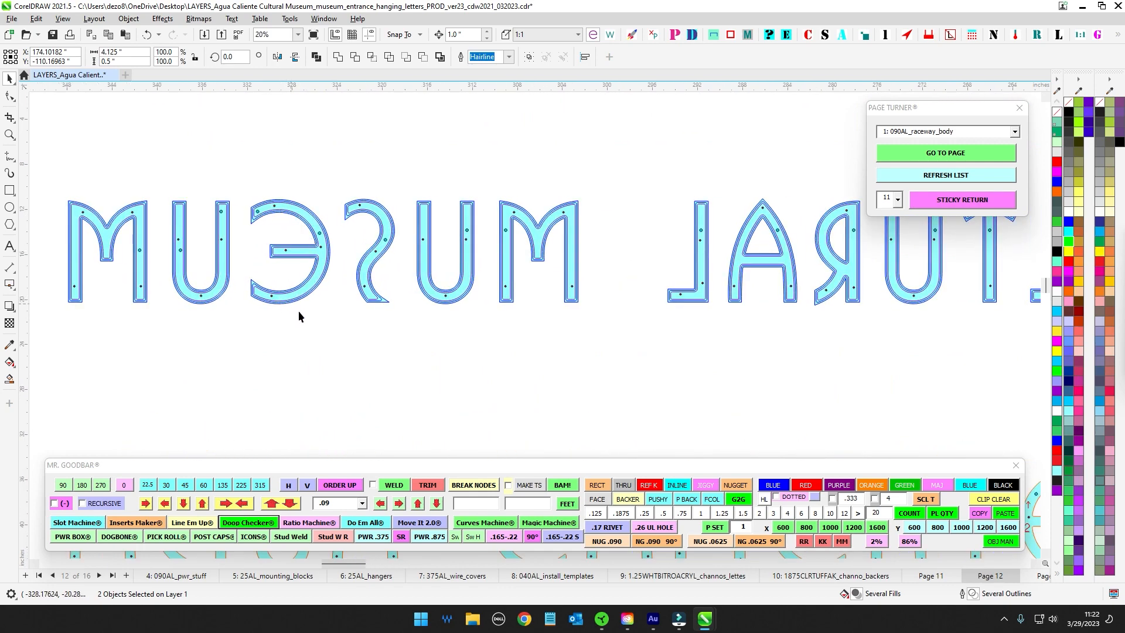
scroll(305, 325, "down", 1)
scroll(313, 337, "right", 3)
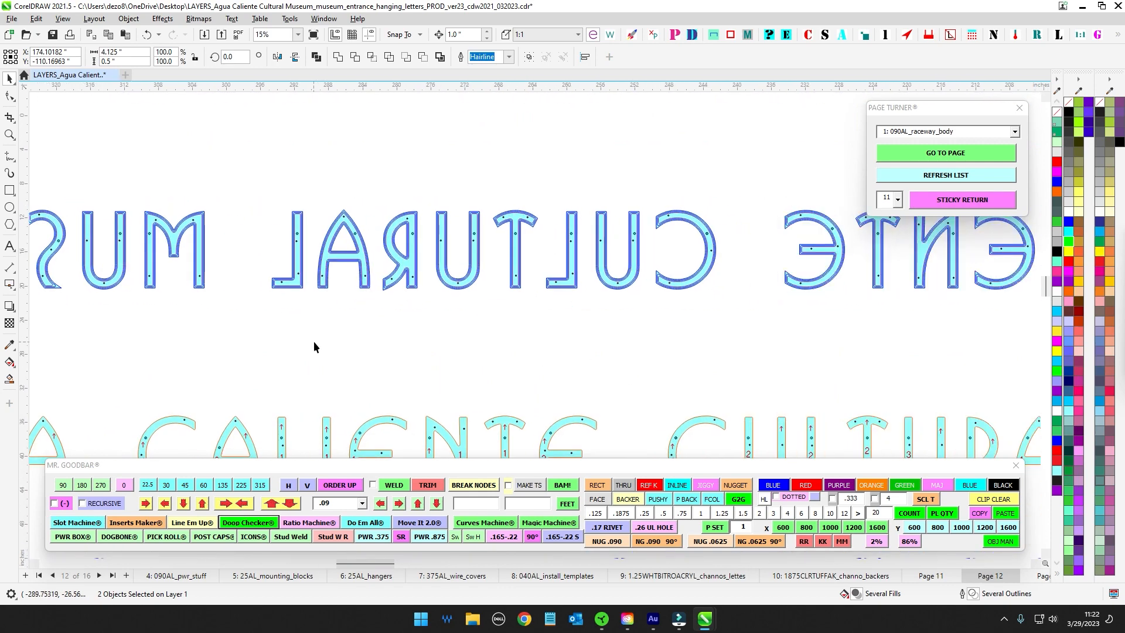
scroll(314, 346, "down", 3)
scroll(483, 238, "up", 5)
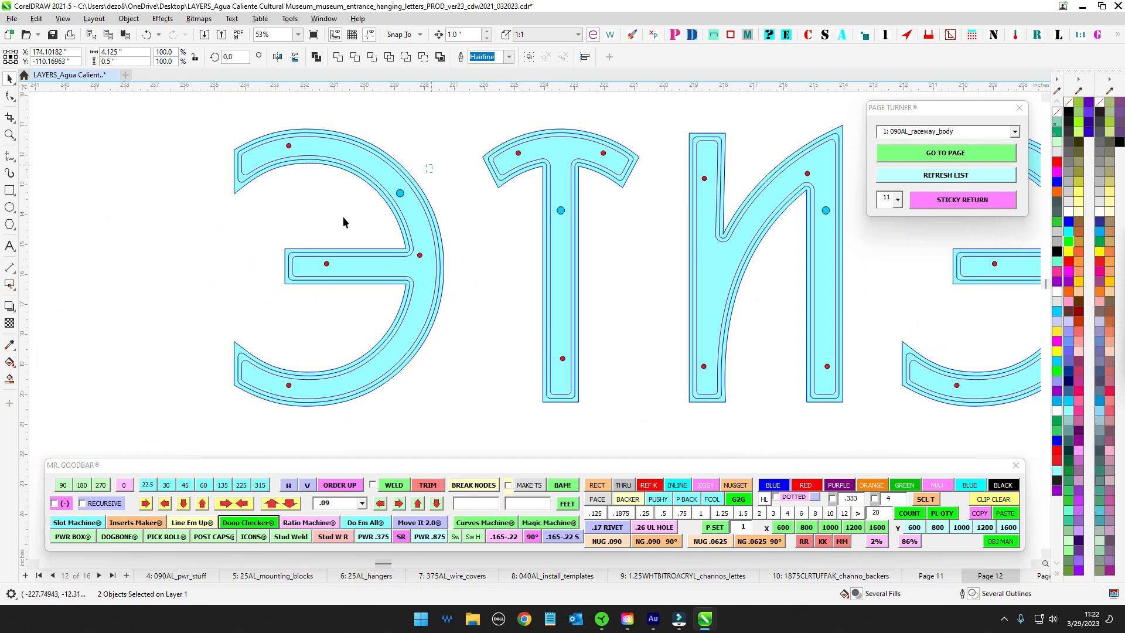
- Select the light-blue hole on the last E of the mirrored CALIENTE backer and inspect it up close
left_click(400, 193)
scroll(400, 193, "up", 3)
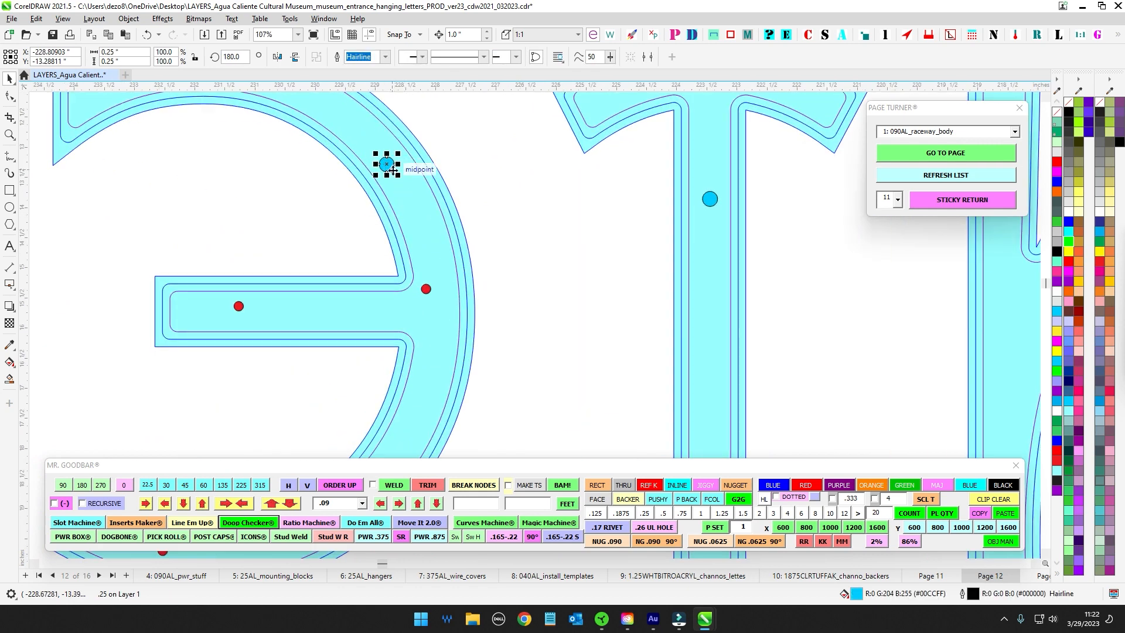
scroll(452, 215, "down", 3)
scroll(463, 234, "down", 2)
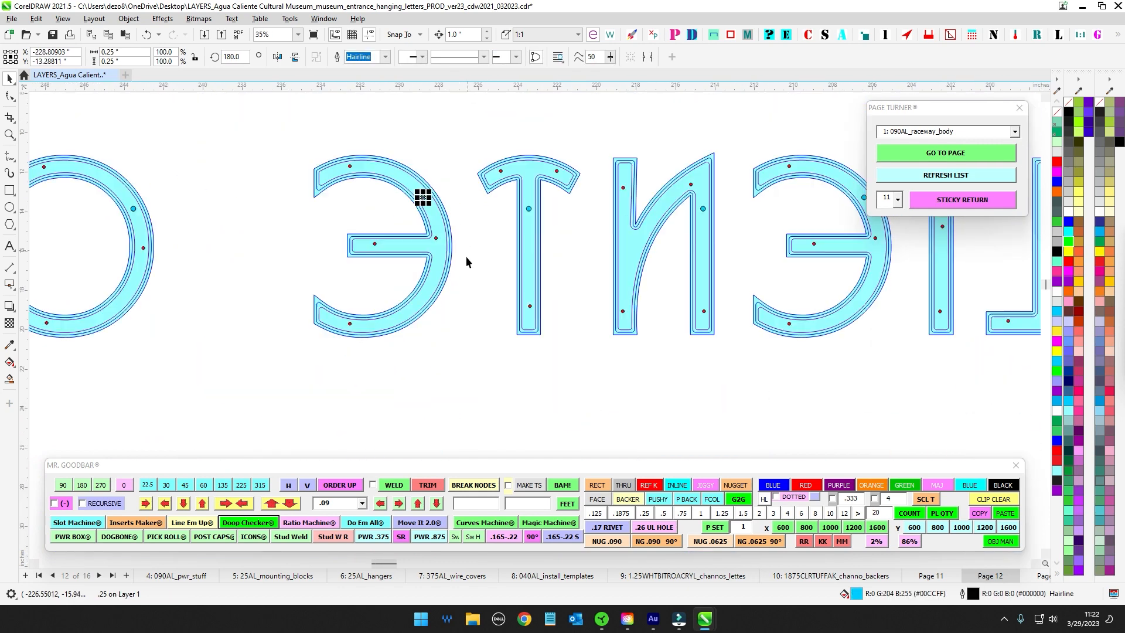
- Clear the selection and select the hole and stud objects inside the first E of the mirrored CALIENTE backer
left_click(503, 308)
scroll(503, 308, "down", 1)
left_click_drag(503, 307, 254, 304)
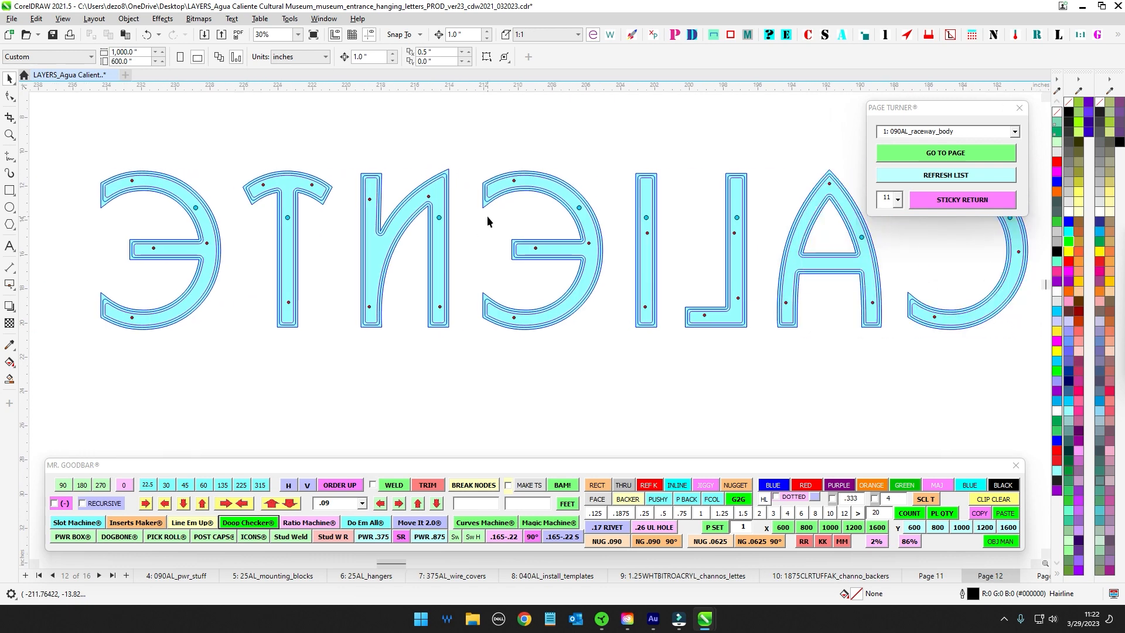
left_click_drag(222, 402, 224, 402)
left_click_drag(484, 224, 586, 376)
scroll(589, 378, "down", 3)
left_click_drag(515, 405, 847, 374)
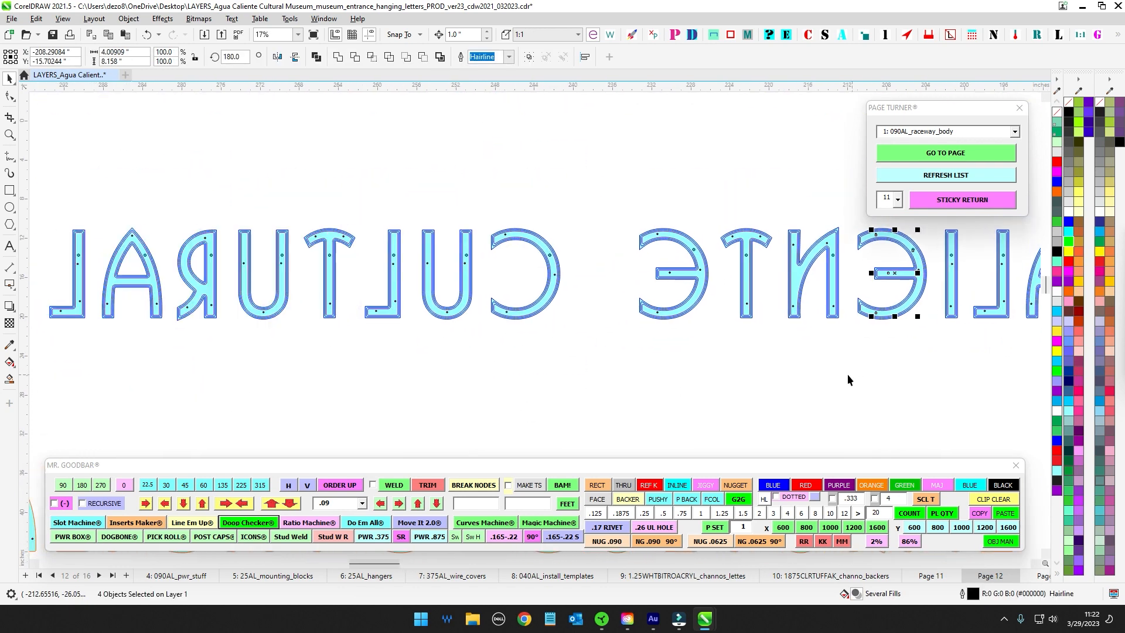
left_click_drag(440, 375, 757, 379)
- Select the two light-blue holes and the upper red stud on the mirrored MUSEUM E in turn
scroll(459, 310, "up", 7)
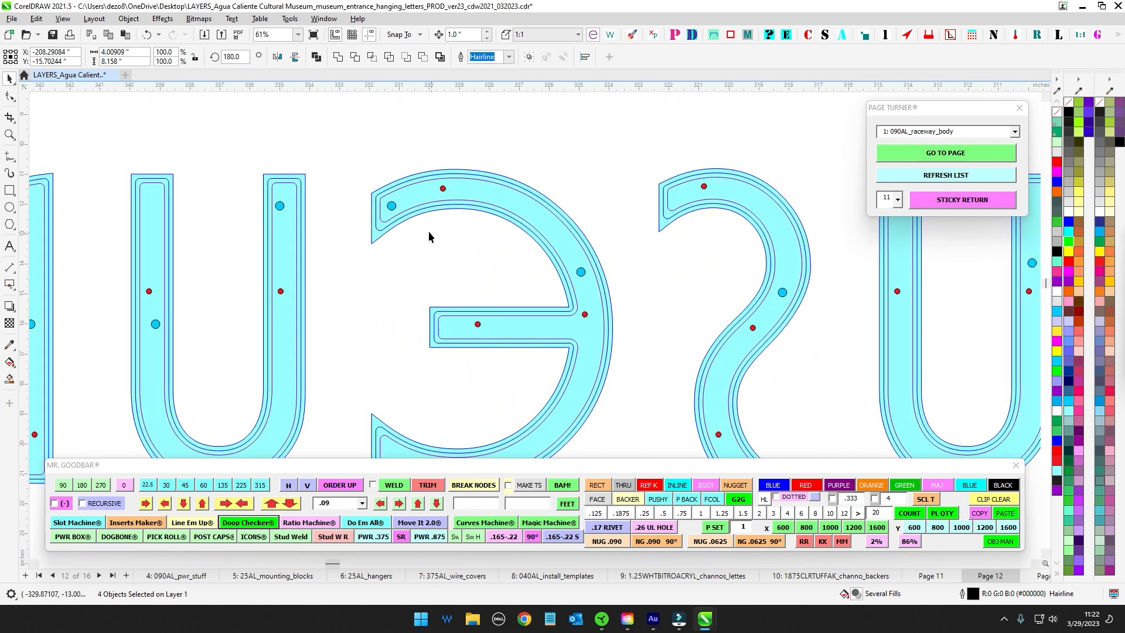
left_click(392, 207)
left_click(582, 274)
left_click(444, 272)
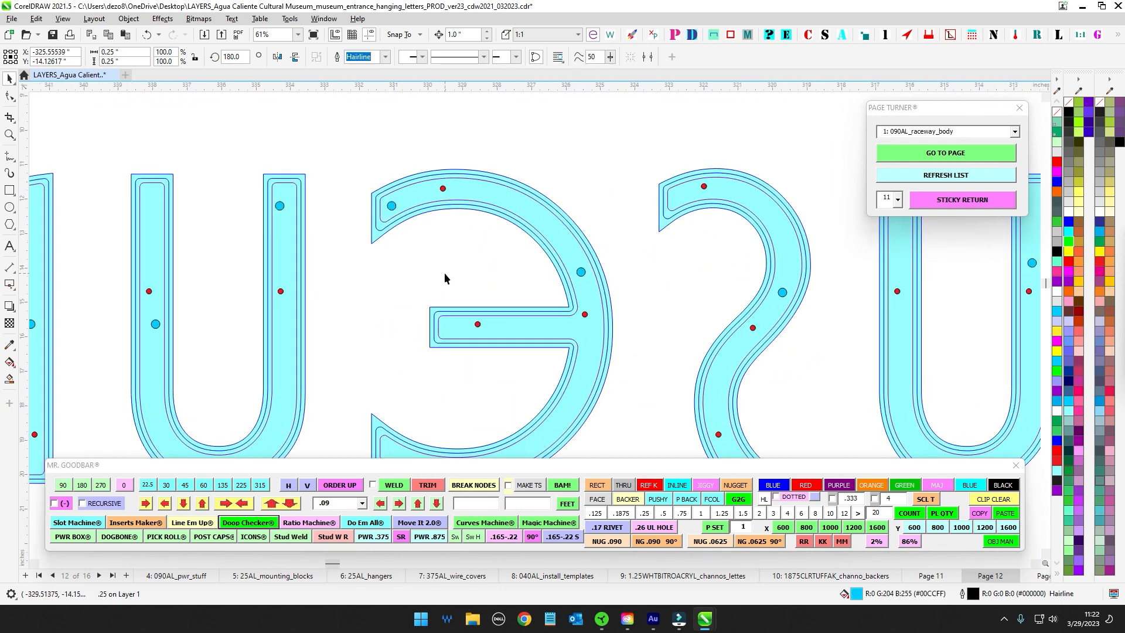
left_click(444, 189)
scroll(460, 189, "down", 2)
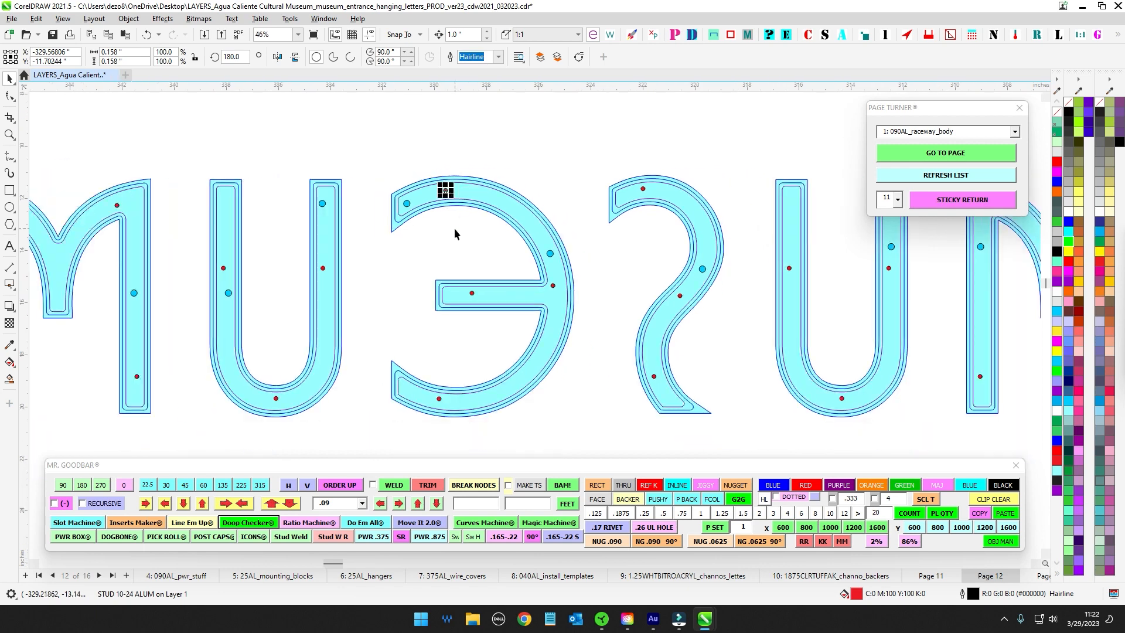
- Select the light-blue connecting-bar holes on the mirrored MUSEUM E and its neighbouring U one after another
left_click(454, 228)
scroll(408, 208, "up", 3)
left_click(408, 203)
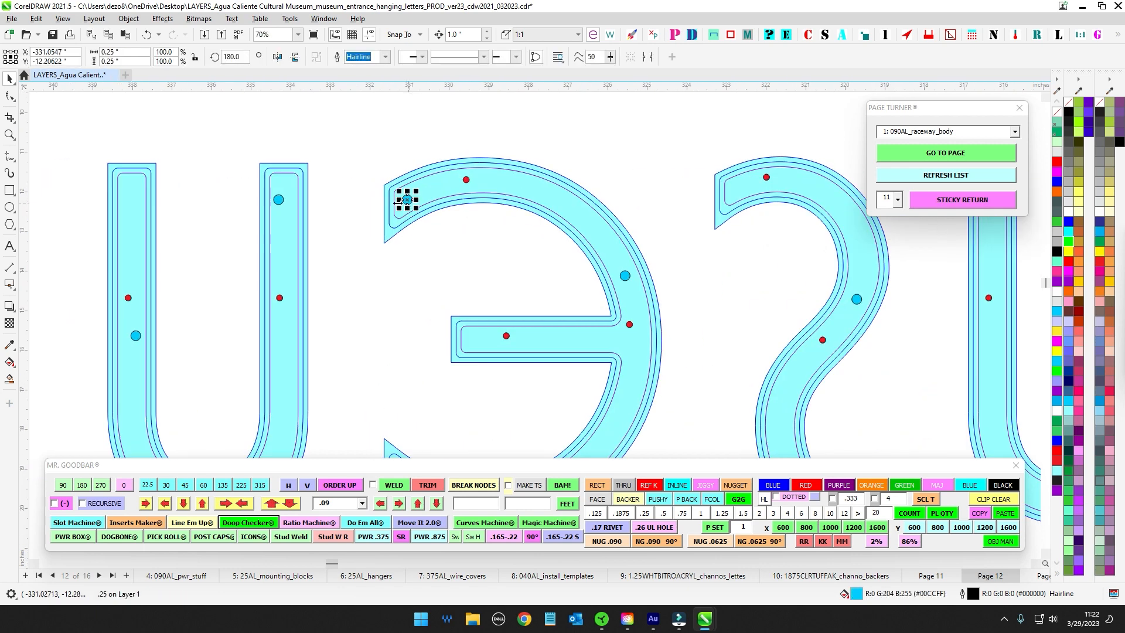
left_click(279, 201)
scroll(384, 292, "down", 2)
left_click_drag(384, 291, 590, 264)
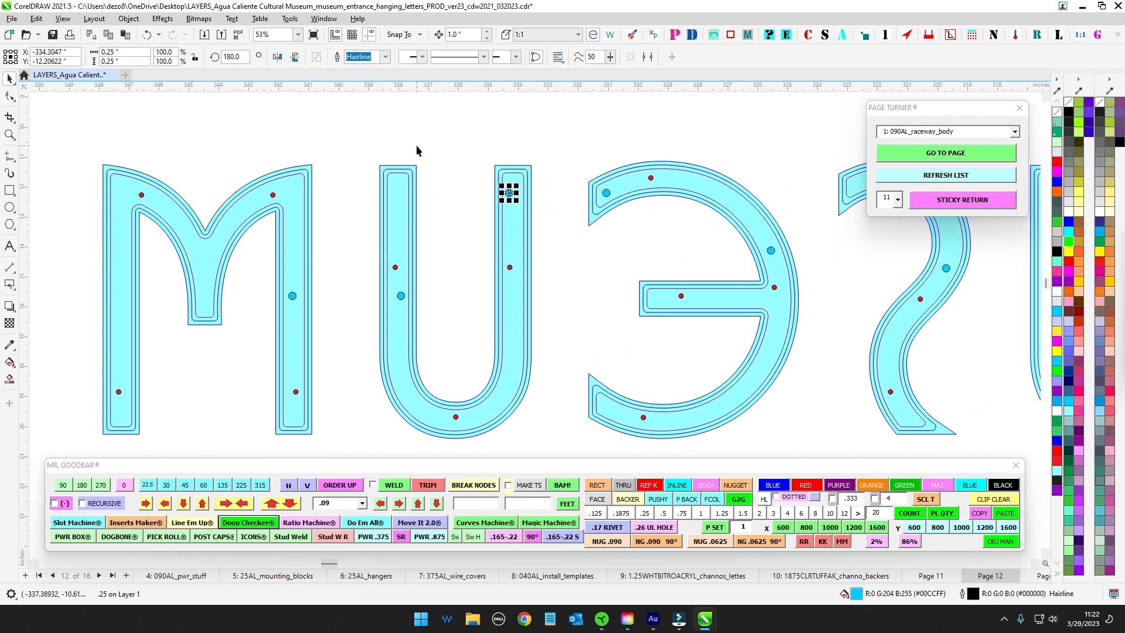
left_click_drag(455, 180, 532, 226)
left_click(400, 296)
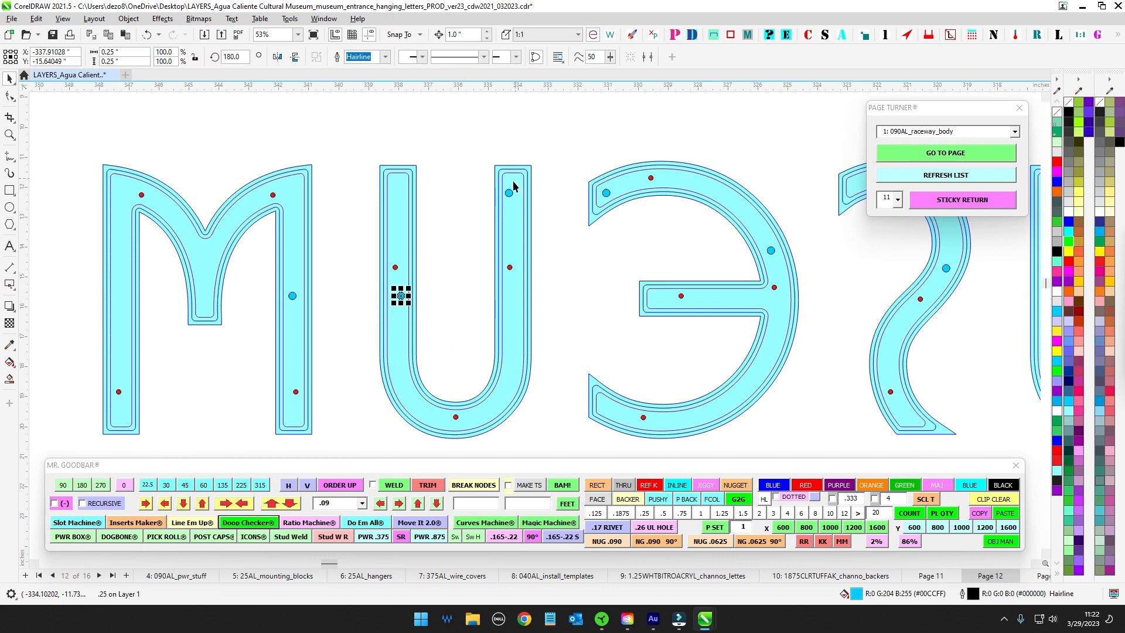
- Select the two light-blue holes on the right-hand leg of the U in the mirrored AGUA backer in turn
scroll(528, 217, "down", 13)
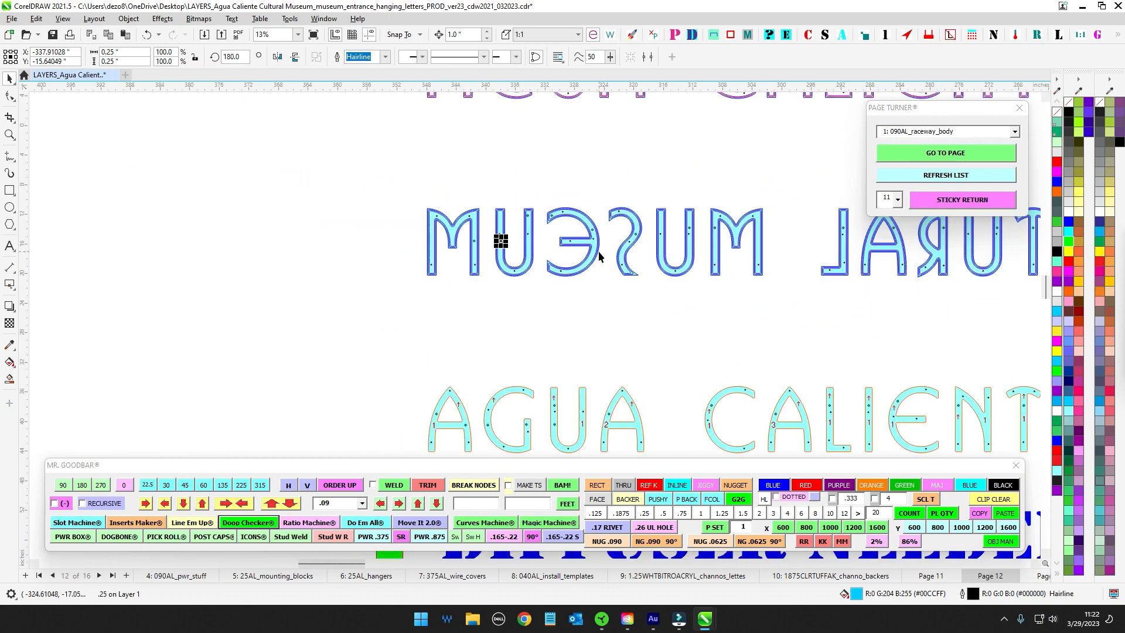
left_click_drag(744, 284, 264, 283)
scroll(687, 249, "up", 4)
left_click_drag(687, 237, 395, 229)
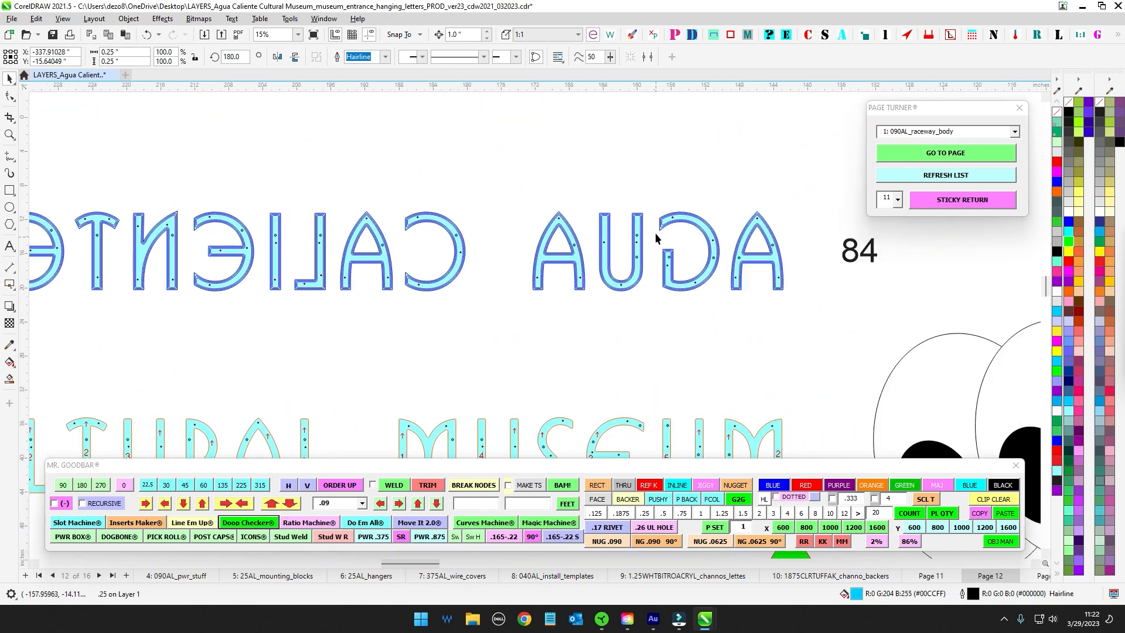
scroll(655, 233, "up", 7)
left_click_drag(553, 255, 555, 255)
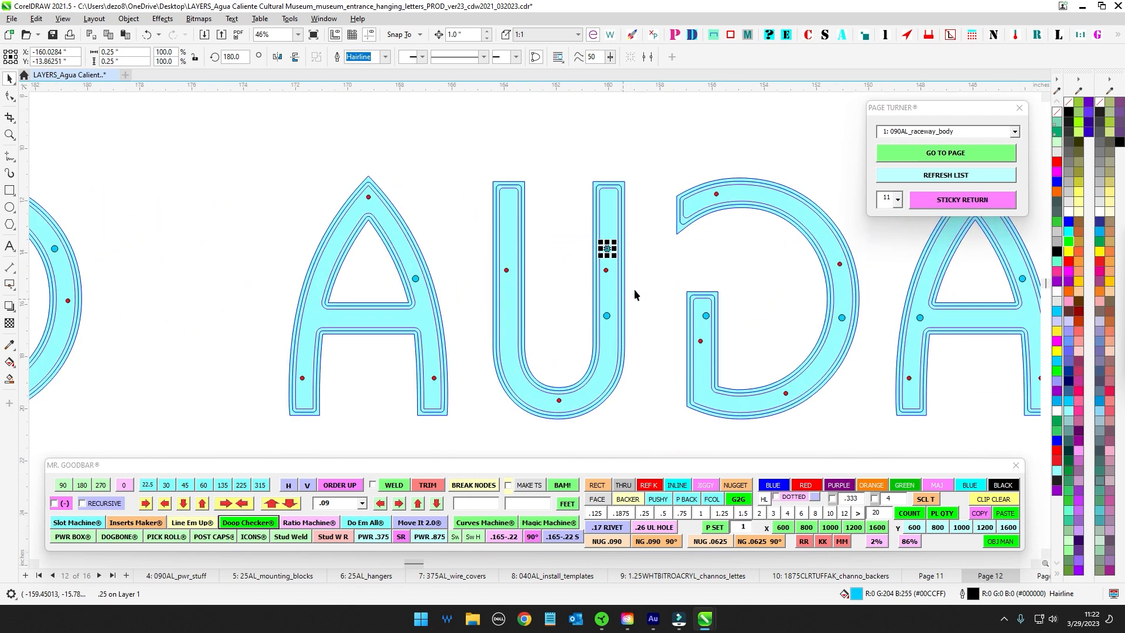
left_click_drag(584, 306, 641, 331)
left_click_drag(638, 235, 576, 251)
scroll(653, 330, "down", 4)
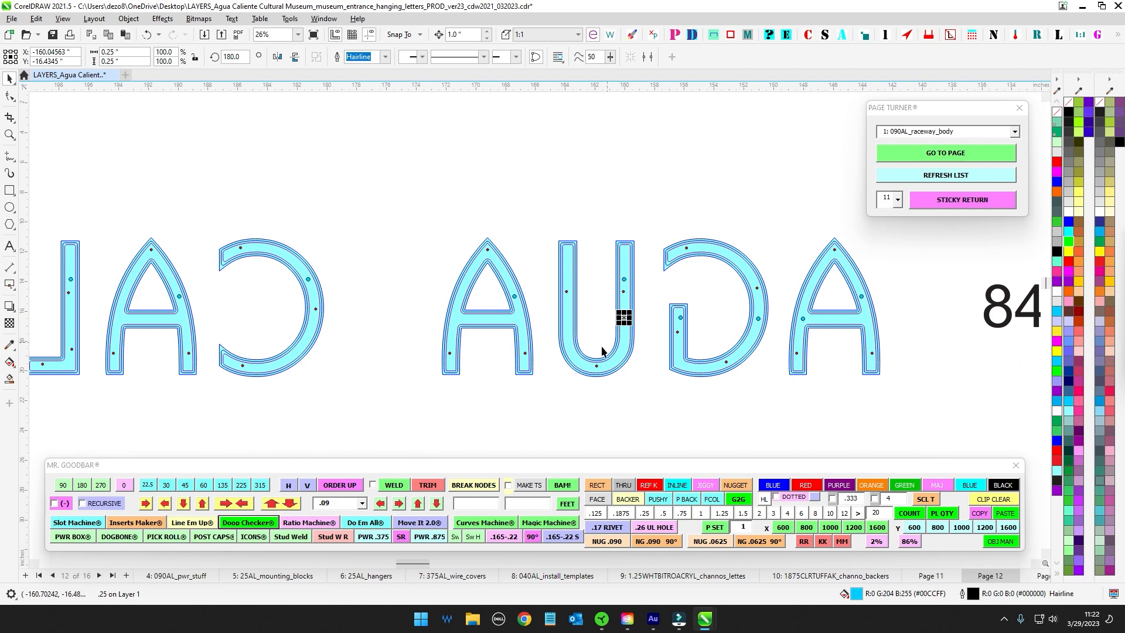
scroll(635, 324, "up", 4)
left_click_drag(659, 234, 588, 262)
left_click_drag(596, 324, 638, 301)
scroll(649, 354, "down", 4)
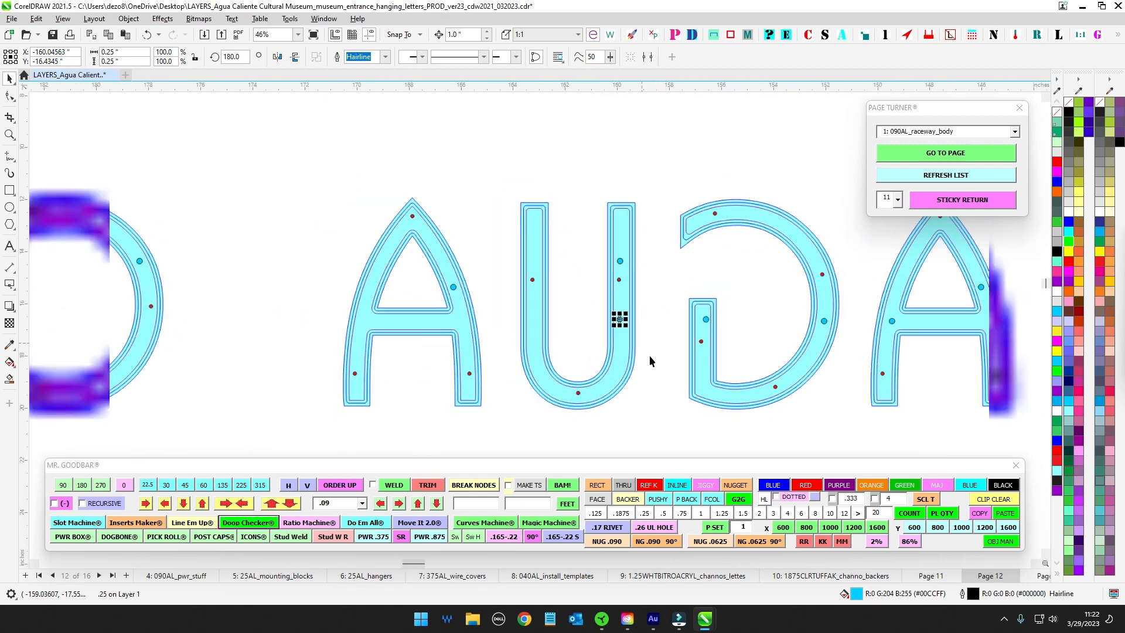
- Select the light-blue hole on each of the two U letters in the mirrored CULTURAL backer, one after the other
left_click_drag(346, 382, 666, 349)
left_click_drag(344, 358, 618, 359)
scroll(618, 359, "up", 4)
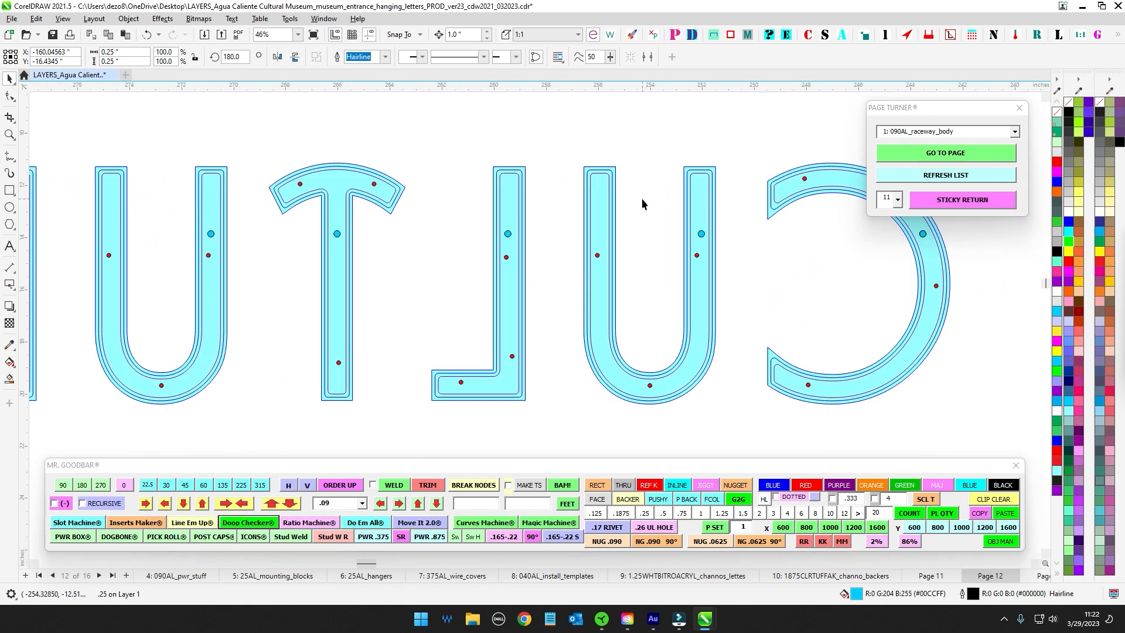
left_click_drag(716, 252, 721, 257)
scroll(744, 308, "down", 2)
left_click_drag(379, 316, 503, 321)
scroll(514, 246, "up", 2)
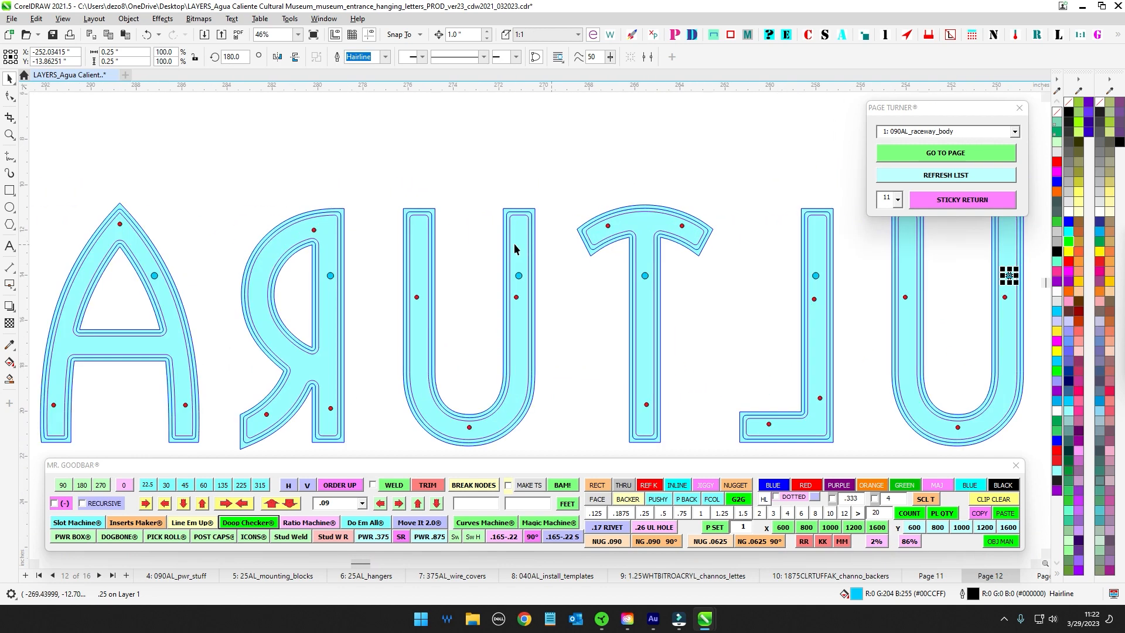
left_click_drag(501, 247, 381, 294)
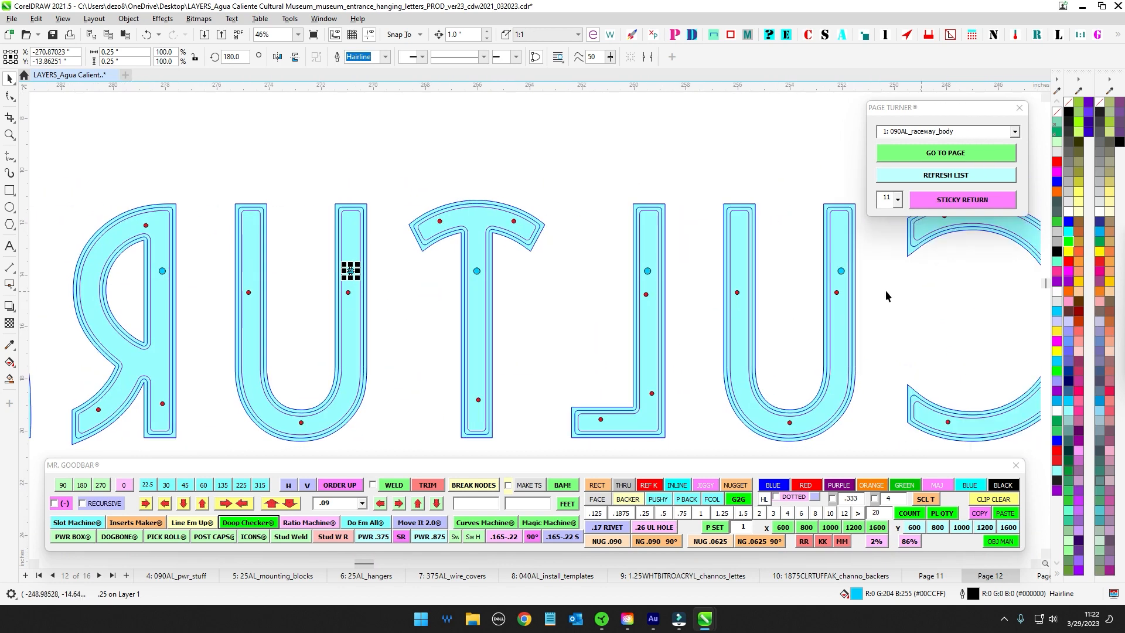
- Clear the selection and inspect the connecting-bar holes across the U, T, L, U and C of the mirrored CULTURAL backer
scroll(876, 298, "down", 2)
scroll(472, 297, "up", 3)
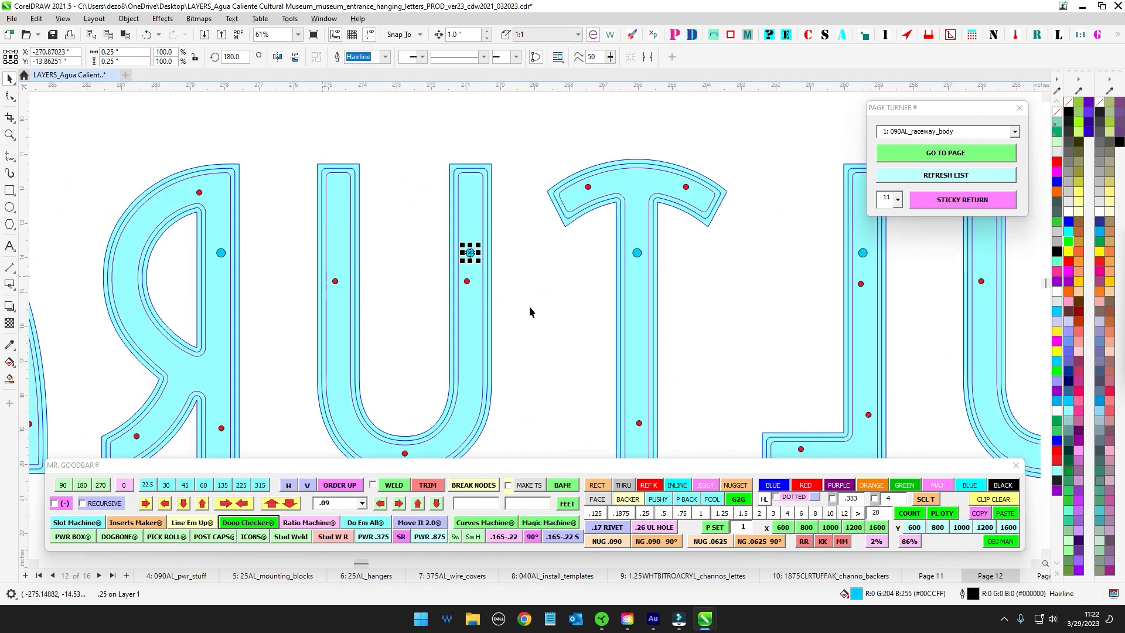
scroll(550, 312, "down", 4)
scroll(633, 293, "up", 1)
left_click(641, 290)
left_click_drag(889, 314, 683, 279)
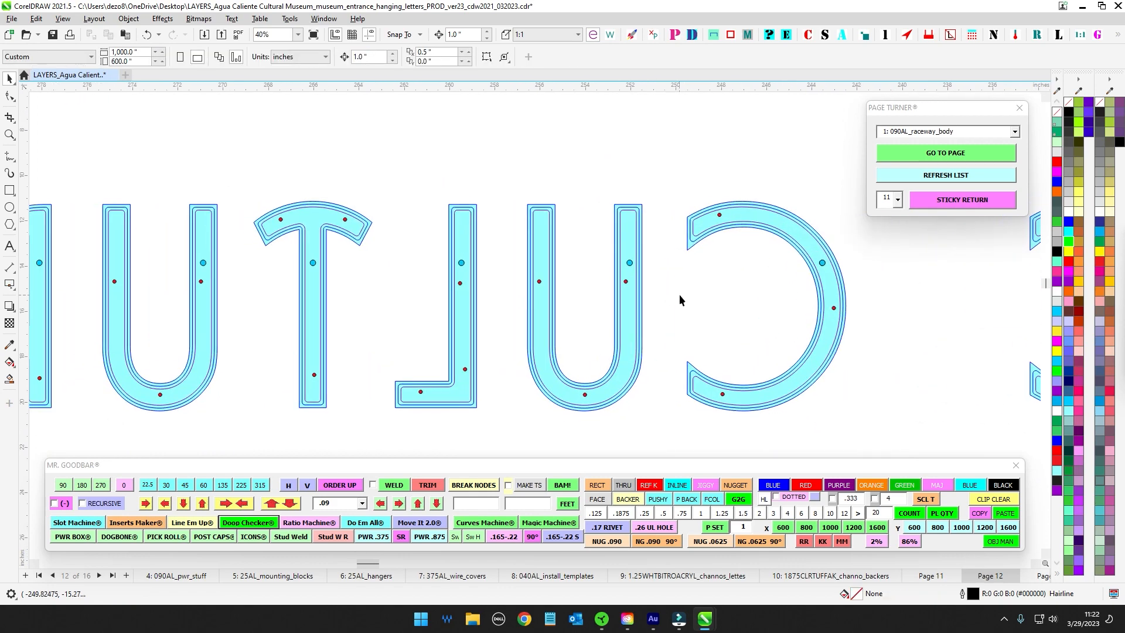
- Examine the arrows, numbers and holes on the AGUA letters in the light-blue row above the diffuser note
scroll(680, 294, "down", 6)
scroll(625, 283, "up", 2)
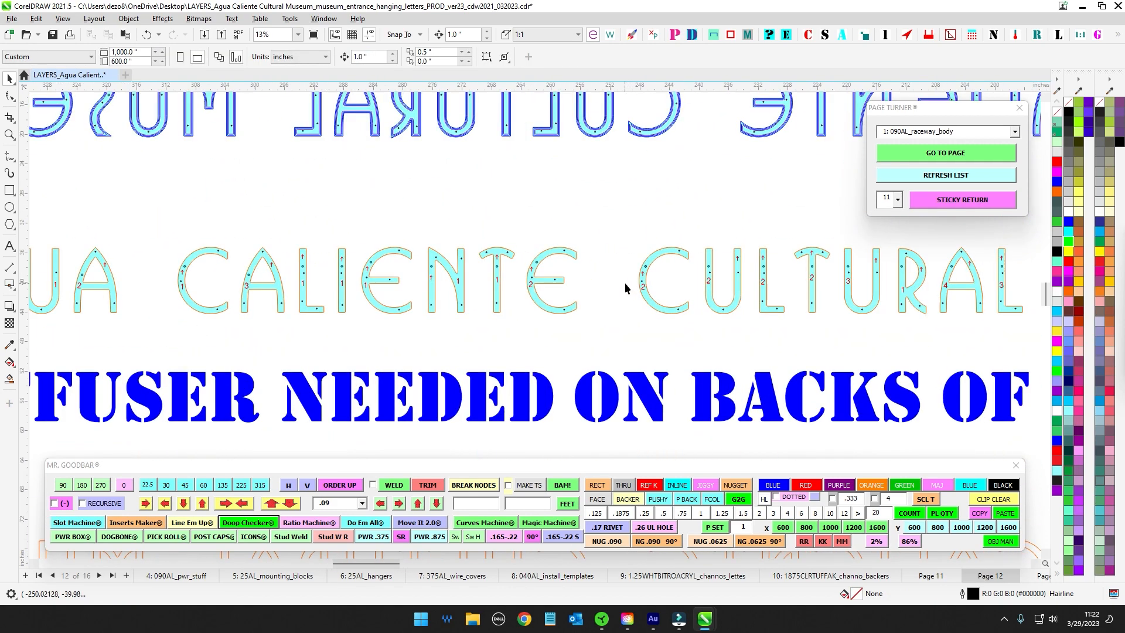
left_click_drag(624, 282, 798, 252)
left_click_drag(191, 296, 368, 298)
scroll(367, 298, "up", 1)
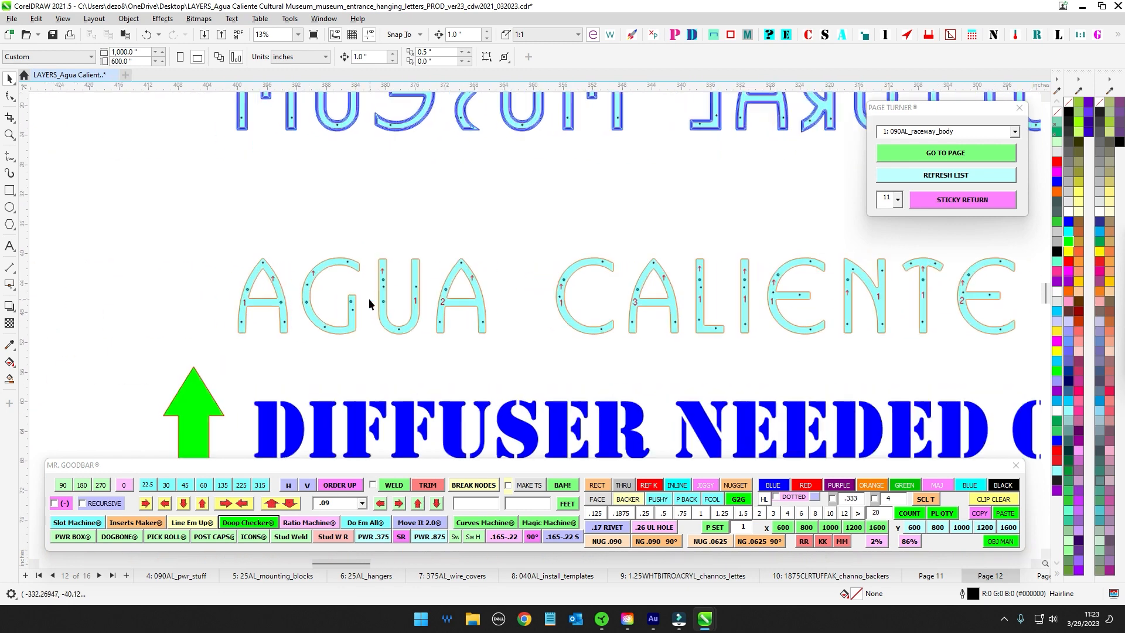
scroll(308, 286, "up", 3)
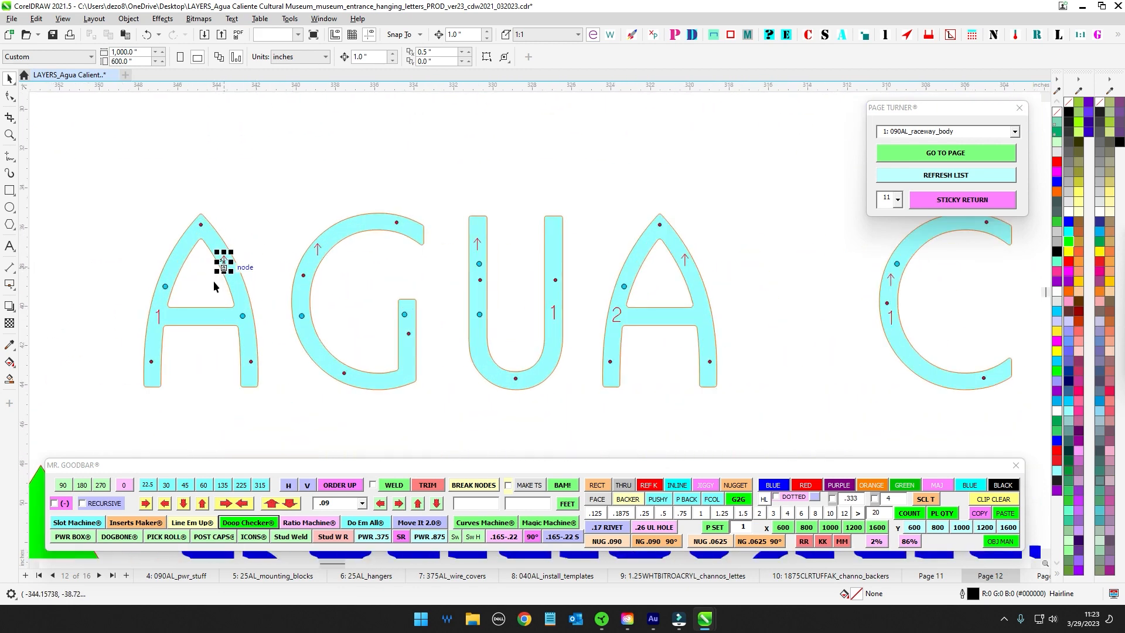
scroll(216, 283, "down", 2)
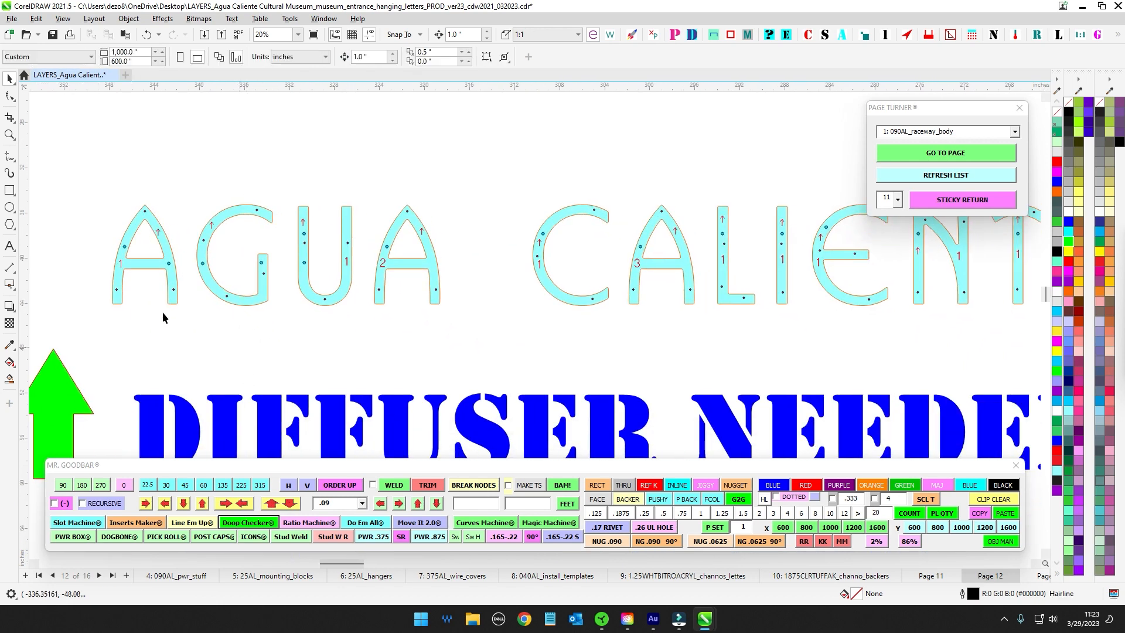
- Follow the numbered light-blue letters from CALIENTE through CULTURAL to MUSEUM, examining their markings above the diffuser note
scroll(383, 263, "right", 2)
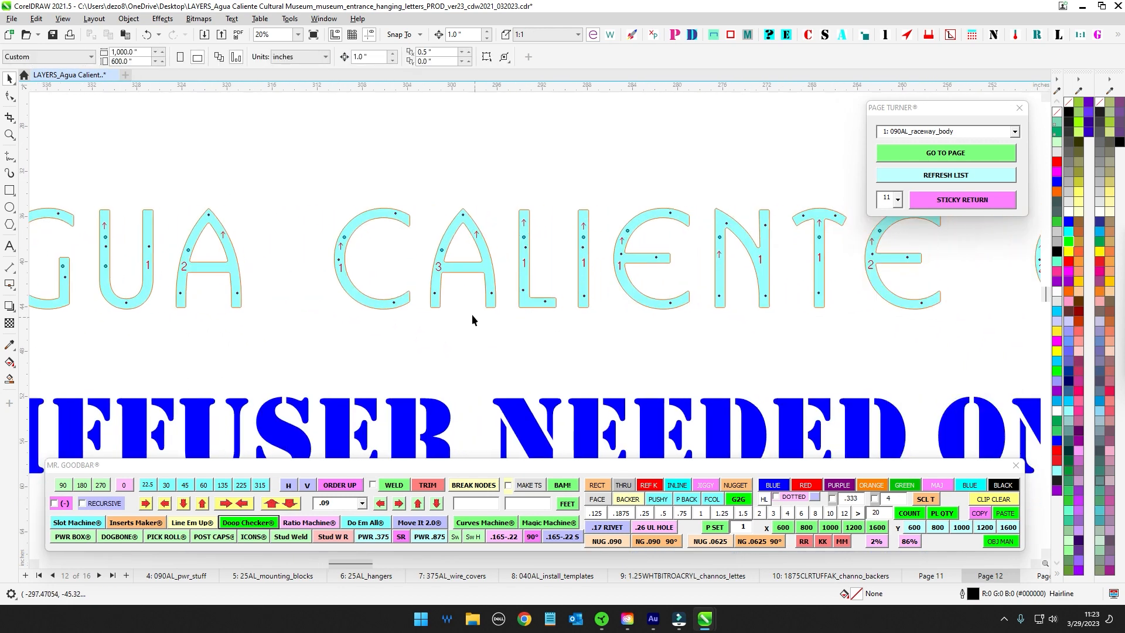
scroll(443, 261, "right", 5)
scroll(353, 333, "right", 7)
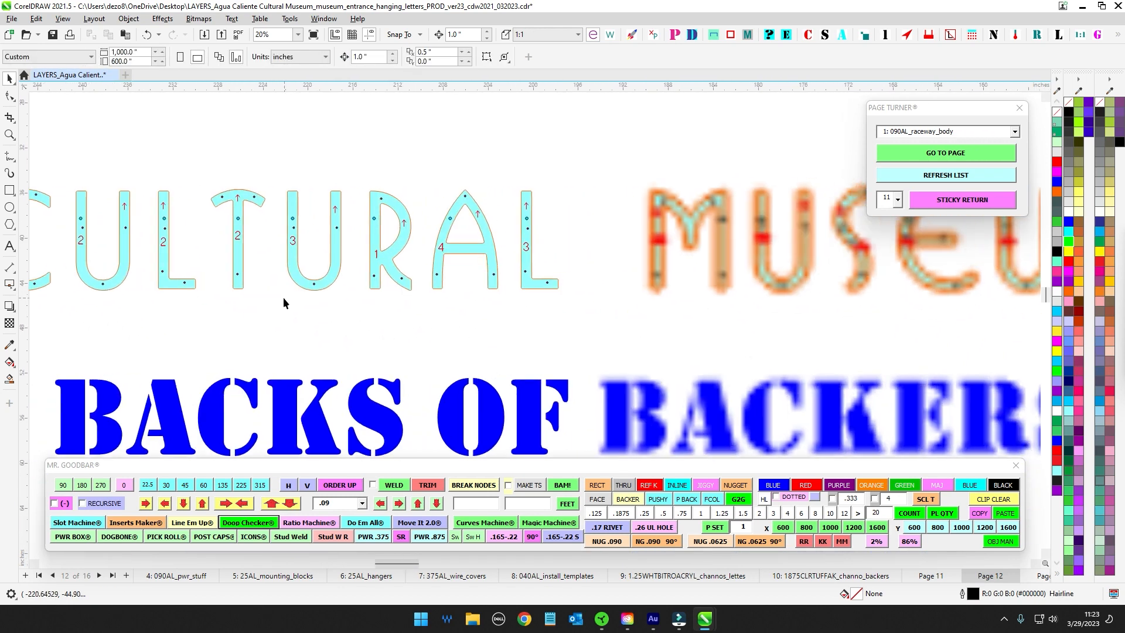
scroll(449, 262, "up", 1)
scroll(436, 246, "down", 5)
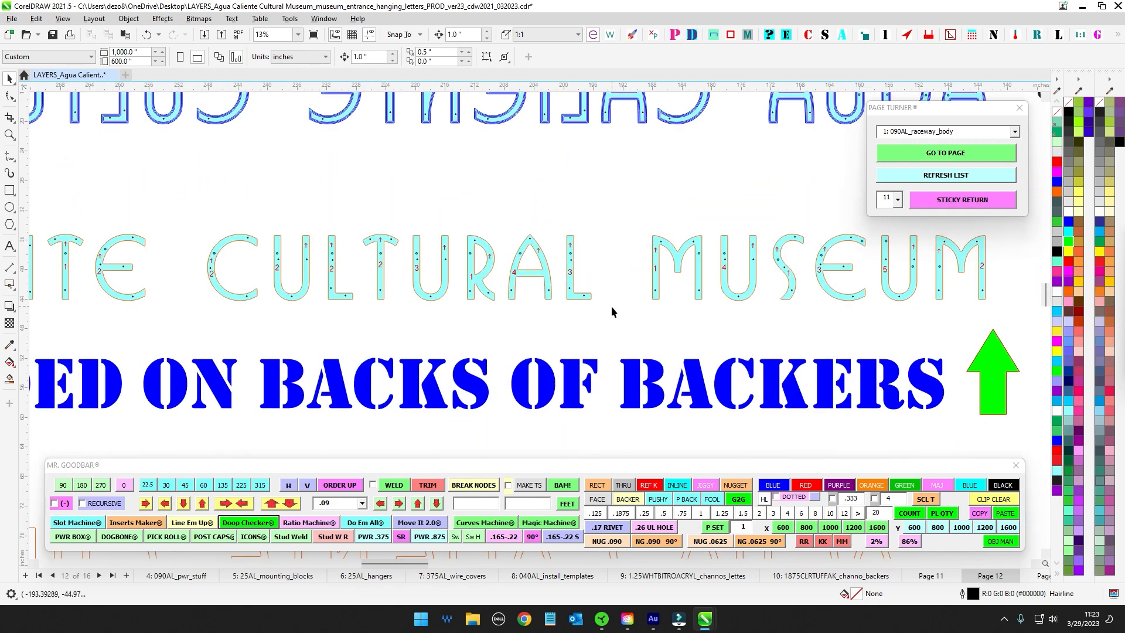
scroll(454, 243, "left", 1)
scroll(177, 234, "up", 1)
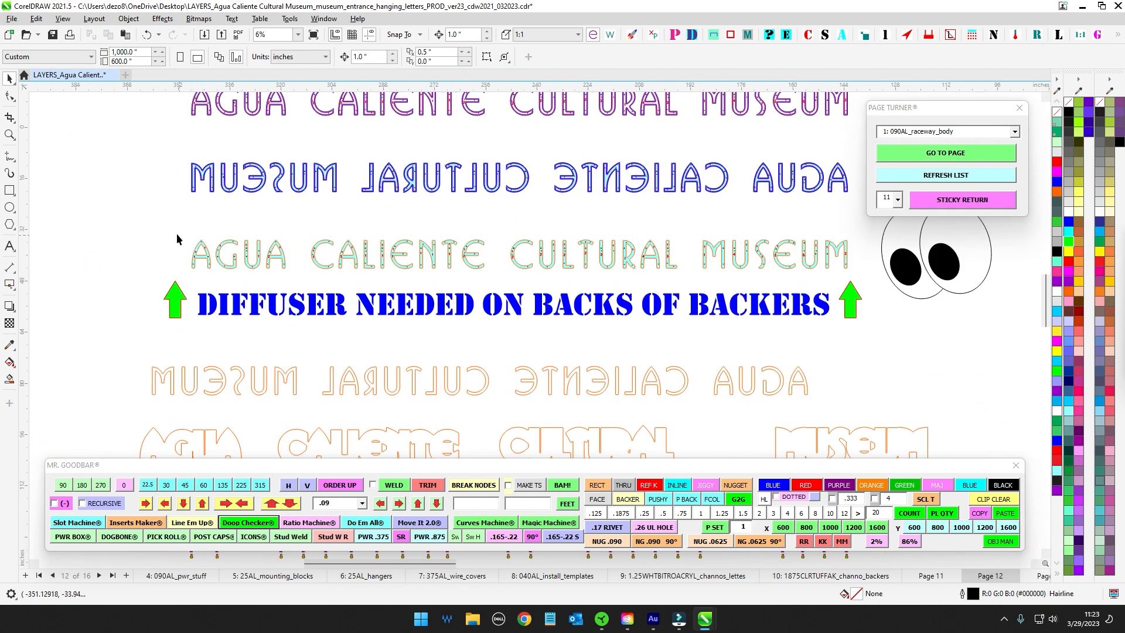
- Compare the numbering and up arrows along the whole light-blue row, from AGUA to MUSEUM and back to AGUA
left_click_drag(177, 233, 293, 290)
scroll(254, 211, "up", 2)
left_click(237, 233)
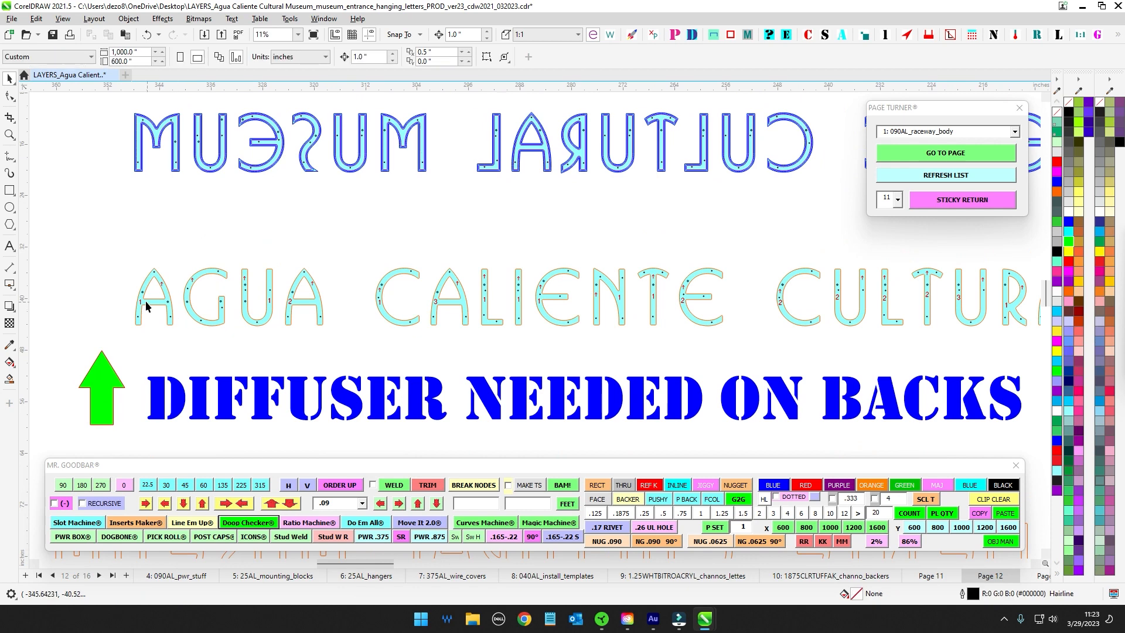
left_click_drag(398, 251, 168, 262)
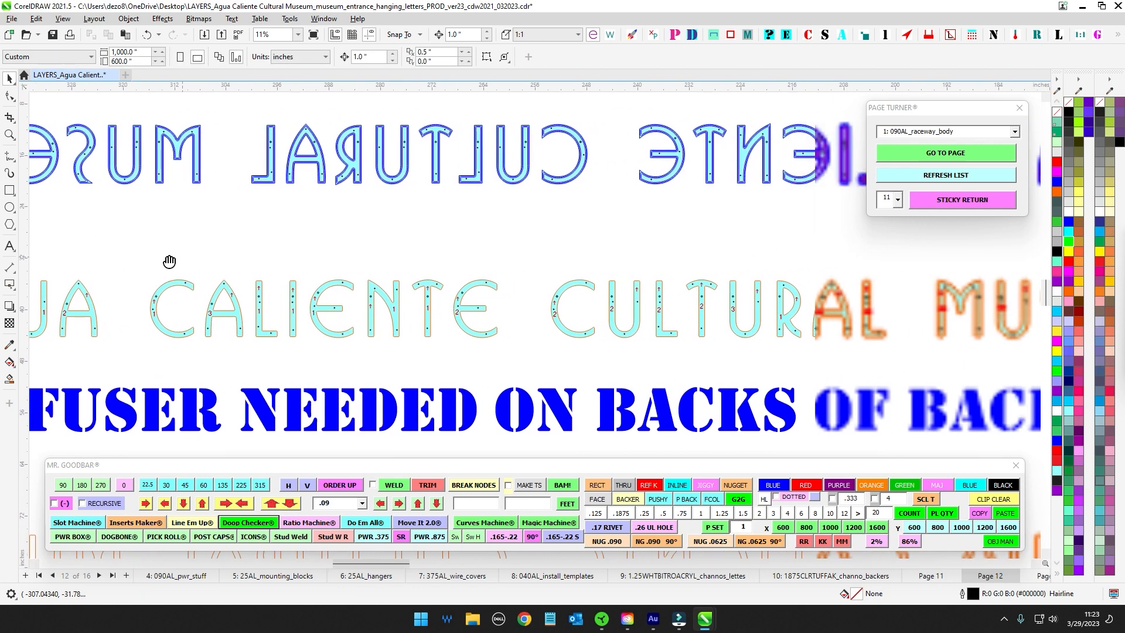
left_click_drag(620, 293, 157, 258)
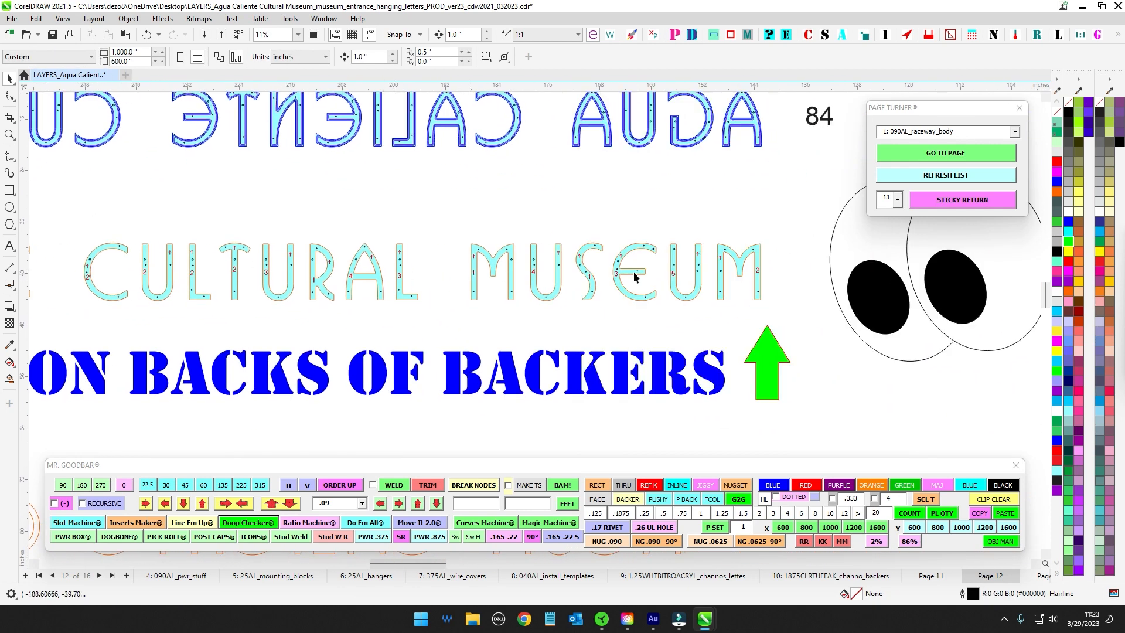
left_click_drag(242, 277, 849, 290)
left_click_drag(304, 233, 669, 248)
scroll(531, 289, "up", 1)
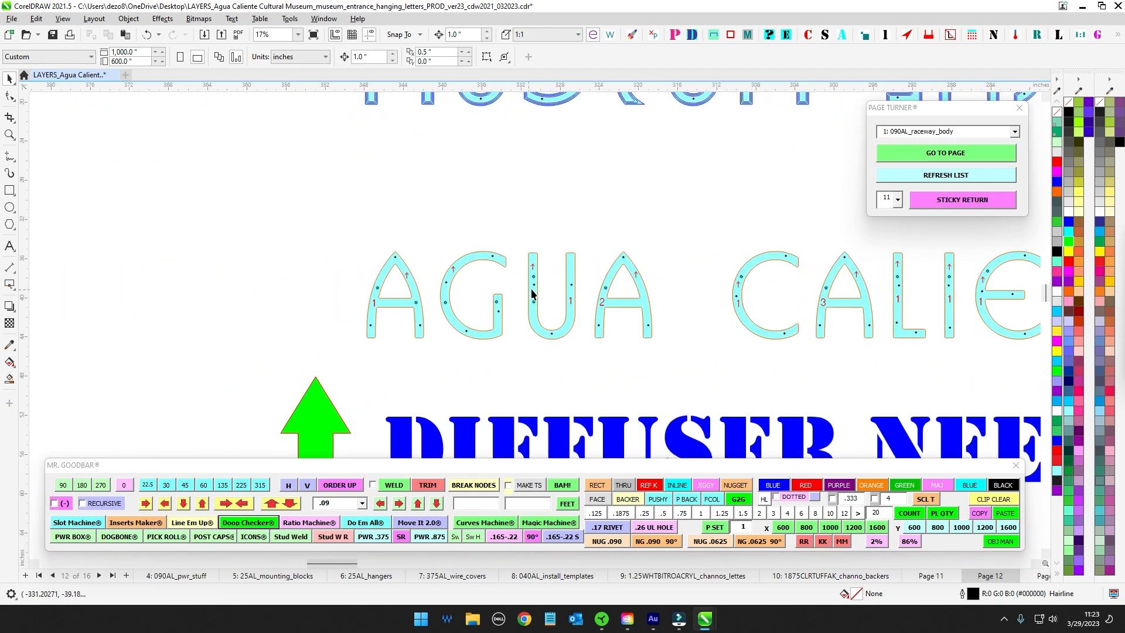
- Select the number 1 on the U of the light-blue AGUA and check the numbering through to MUSEUM
scroll(572, 316, "down", 1)
left_click(574, 311)
left_click_drag(661, 343, 114, 313)
left_click_drag(555, 305, 406, 305)
scroll(432, 280, "up", 1)
left_click_drag(686, 283, 150, 287)
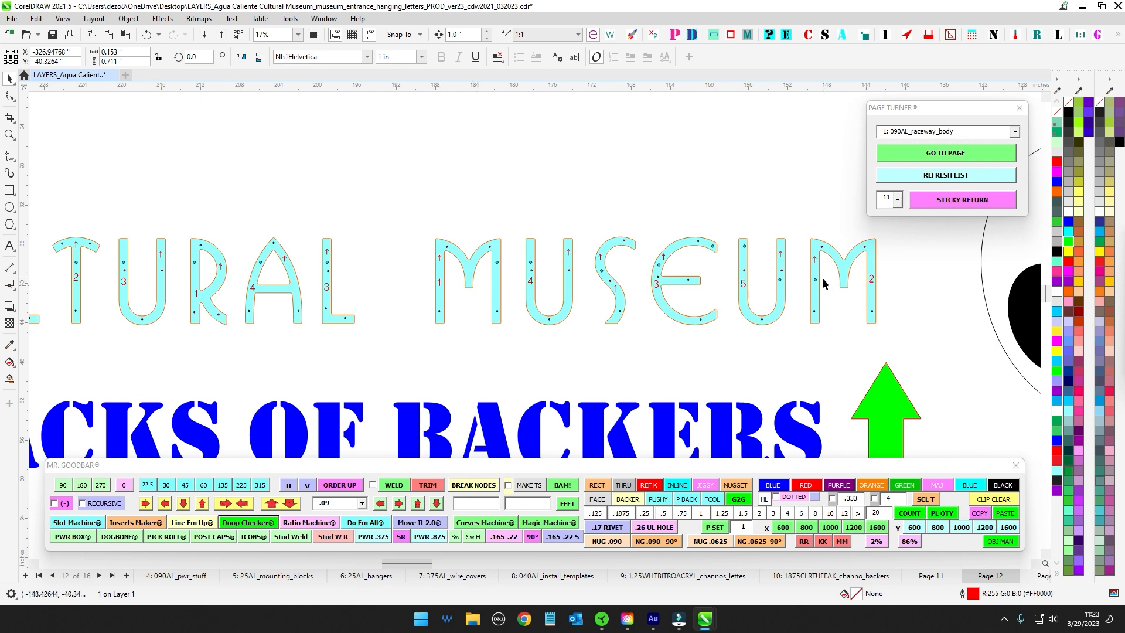
- Select the left-leg hole, then the right-leg hole and stud, on the U numbered 5 in the light-blue MUSEUM, and clear the selection
scroll(749, 258, "up", 4)
left_click_drag(747, 258, 468, 216)
scroll(467, 212, "up", 1)
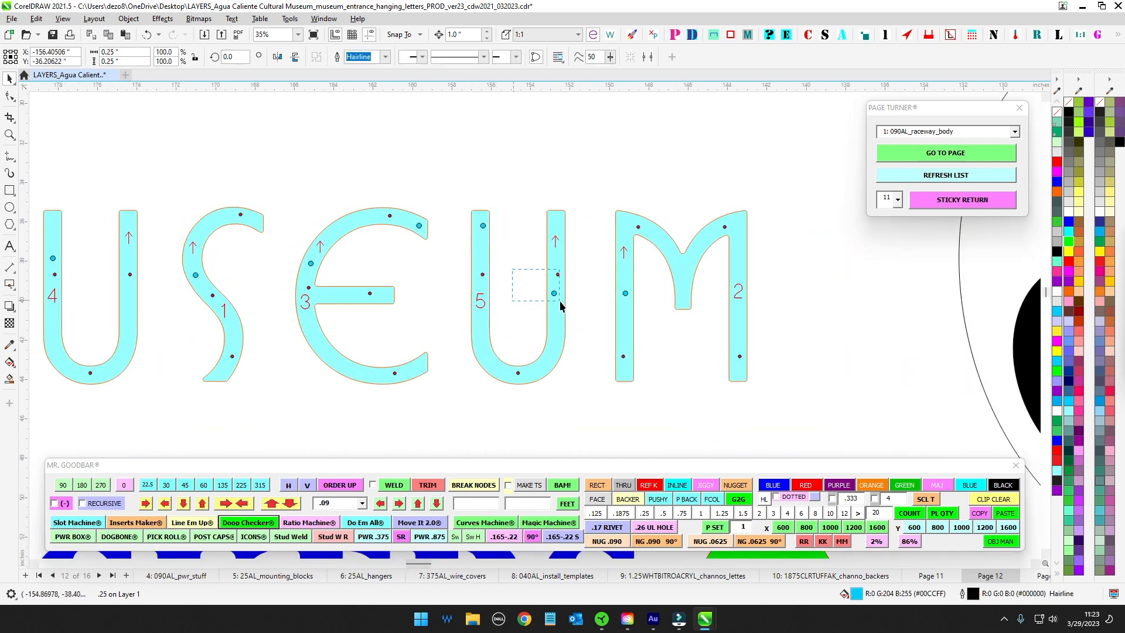
left_click_drag(542, 265, 566, 322)
scroll(590, 298, "up", 2)
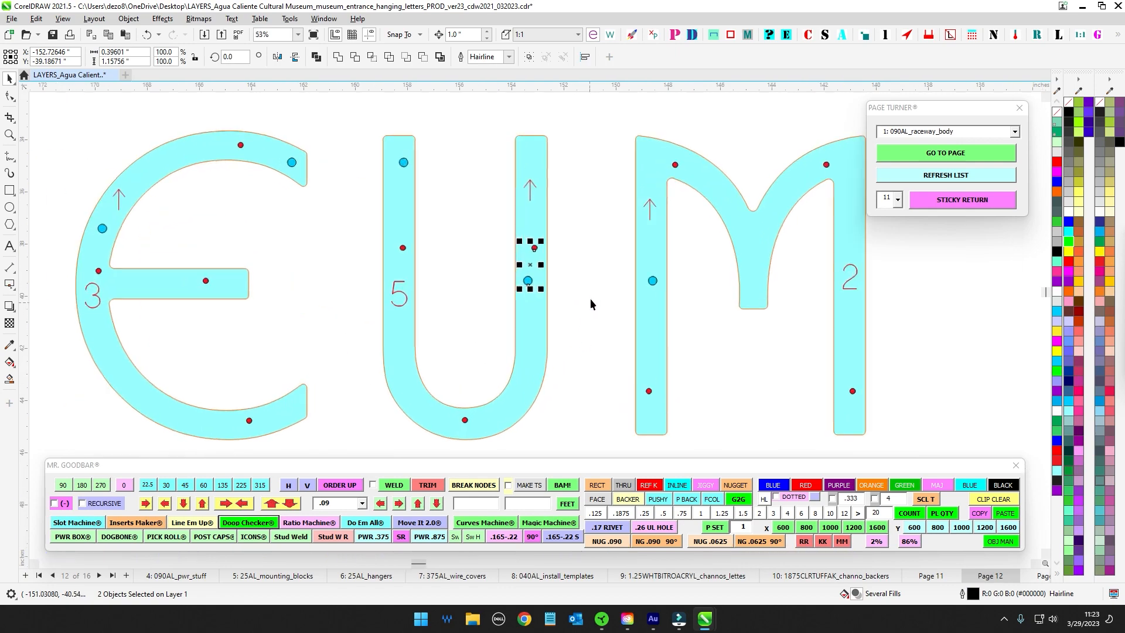
left_click(590, 298)
- Select the outline of the first A in the light-blue AGUA, inspect it and clear the selection
scroll(592, 298, "down", 4)
left_click_drag(536, 360, 715, 346)
scroll(709, 349, "down", 2)
scroll(690, 362, "down", 2)
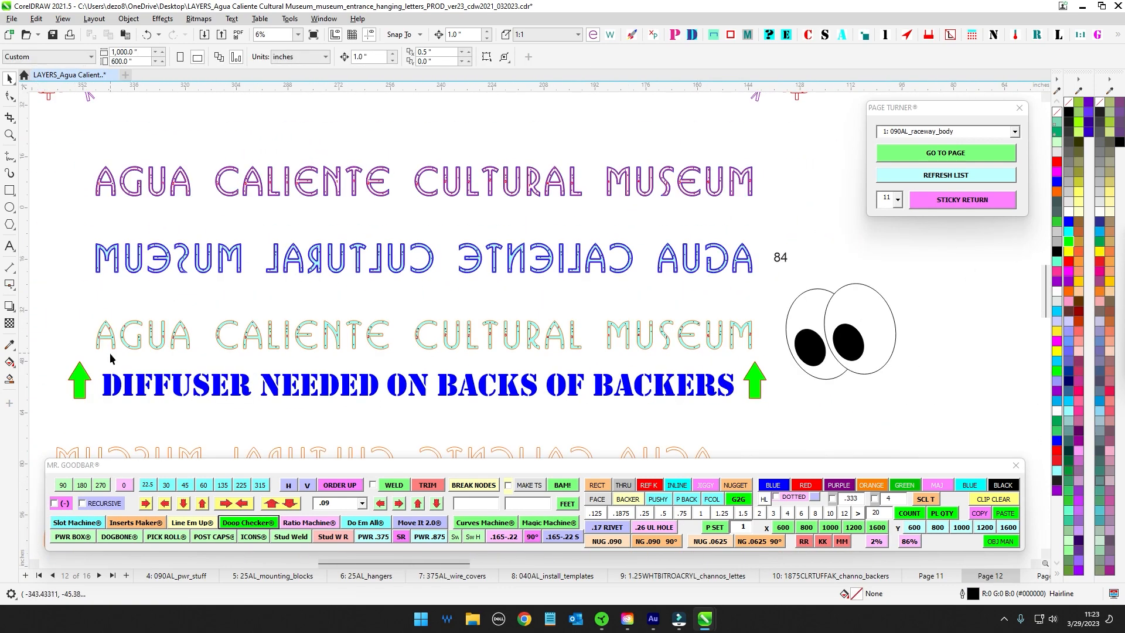
scroll(111, 353, "up", 4)
left_click(119, 312)
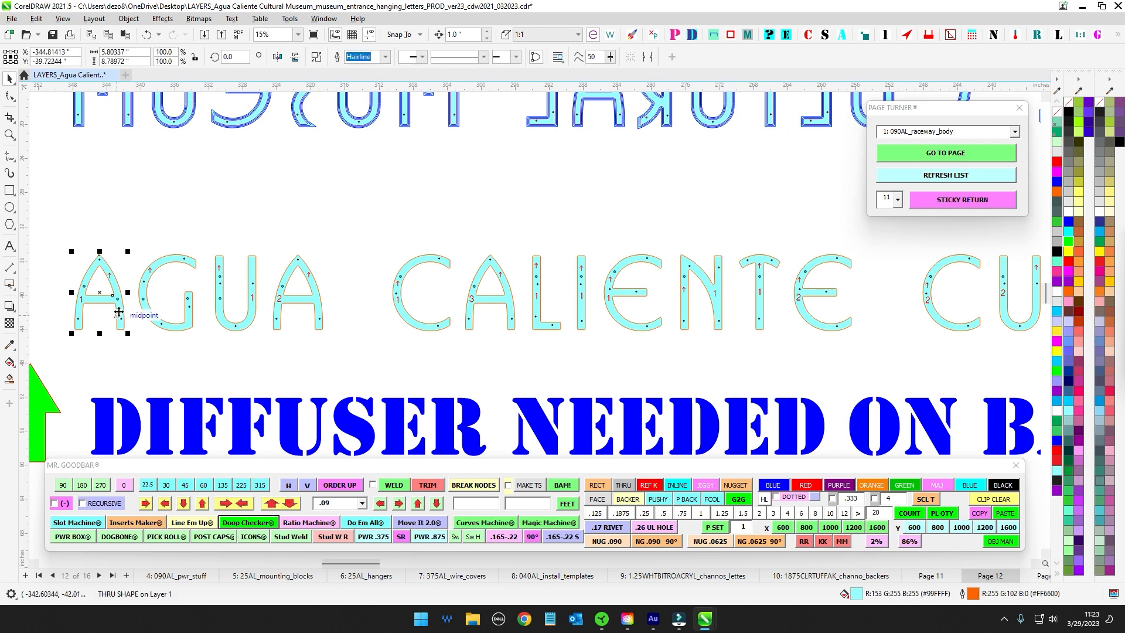
left_click_drag(167, 349, 238, 354)
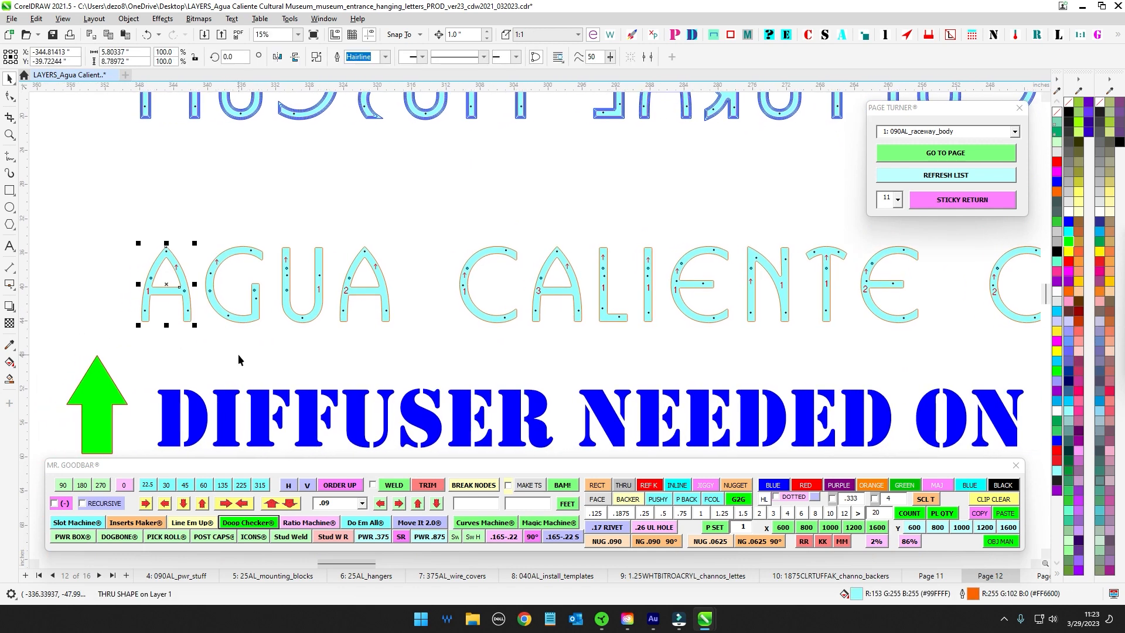
scroll(139, 225, "up", 2)
left_click(138, 224)
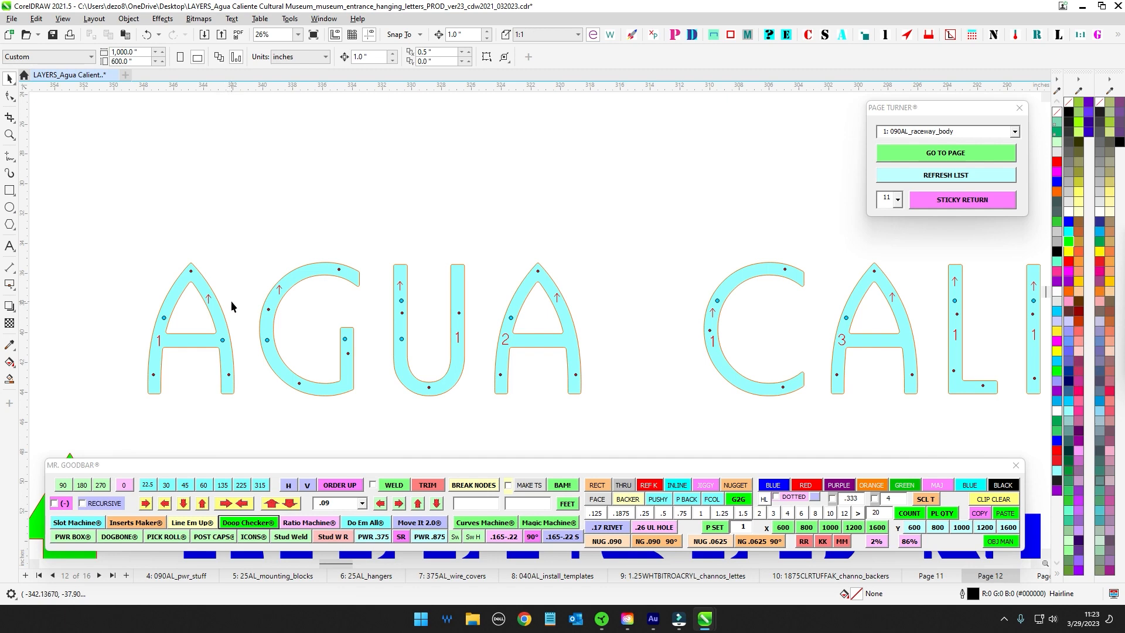
- Reselect the outline of the first light-blue A and inspect its holes, arrow and number up close
scroll(270, 225, "up", 1)
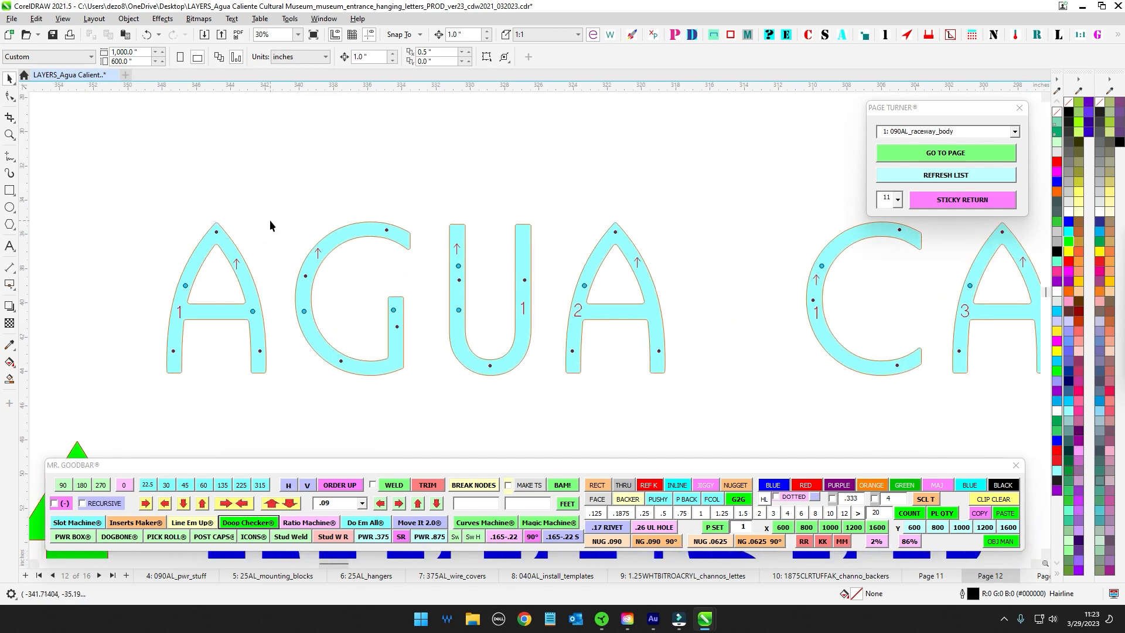
left_click(215, 245)
scroll(217, 246, "up", 3)
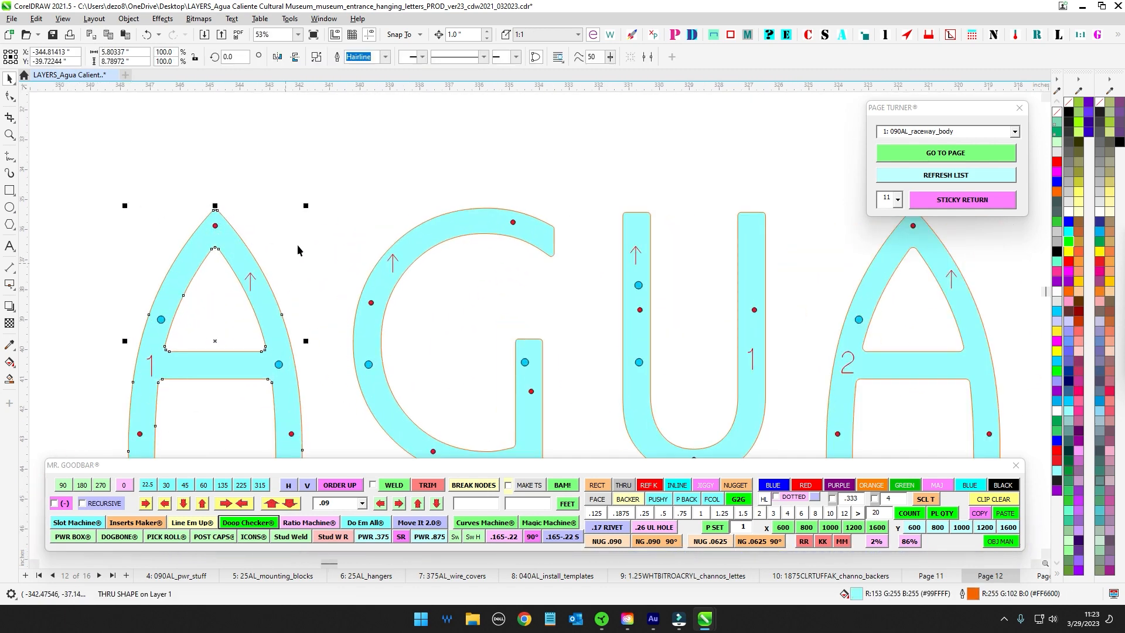
scroll(335, 211, "down", 7)
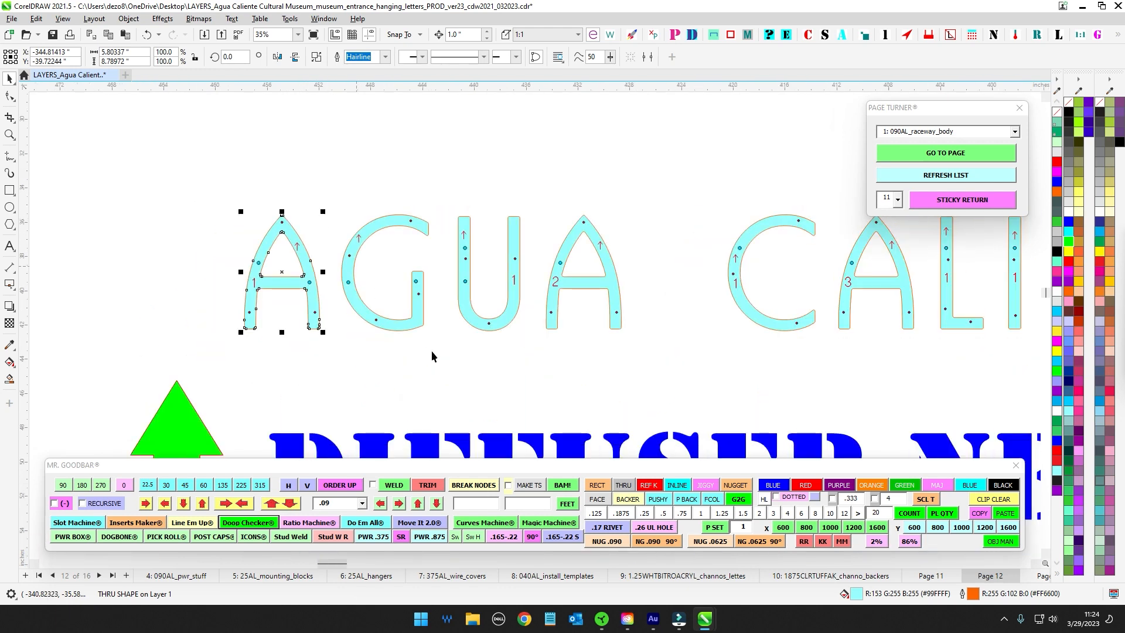
- Compare the light-blue numbered row with the mirrored backers above and the outline rows below, and clear the selection
left_click_drag(393, 325, 383, 297)
scroll(385, 300, "down", 3)
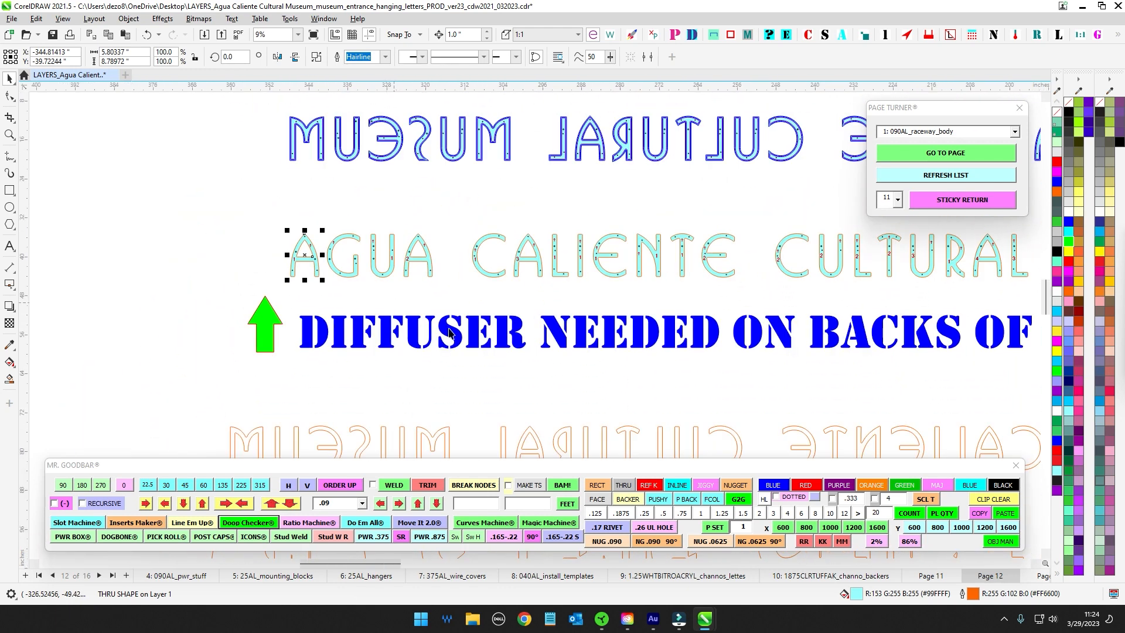
left_click_drag(473, 206, 346, 154)
scroll(345, 153, "up", 6)
scroll(344, 153, "down", 2)
scroll(343, 151, "down", 3)
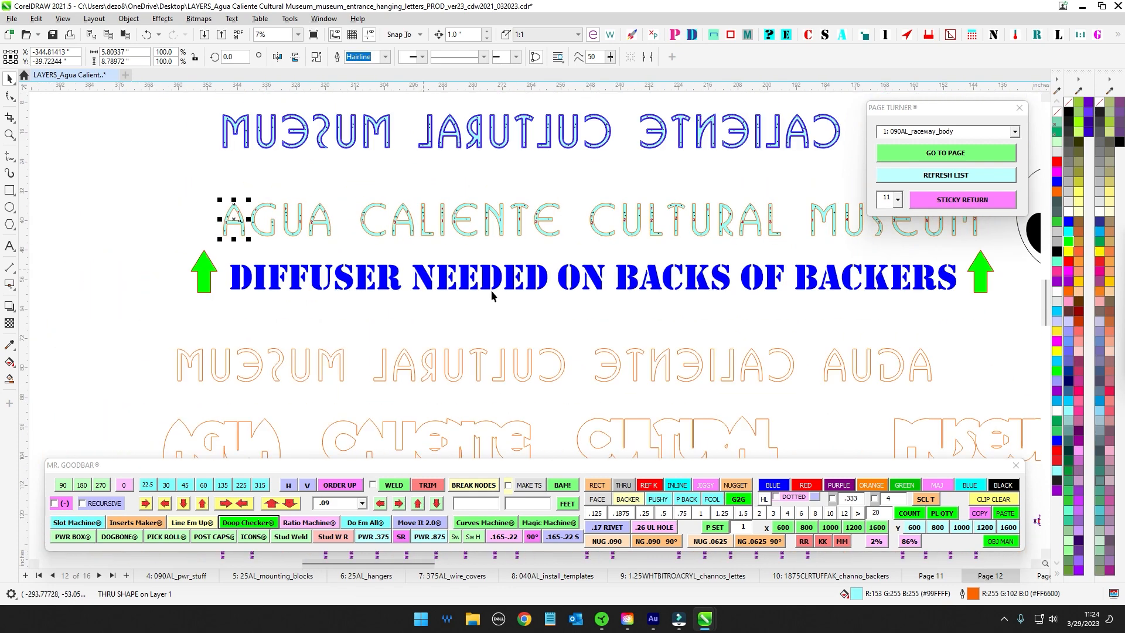
left_click_drag(493, 294, 462, 317)
scroll(451, 192, "up", 1)
left_click(450, 191)
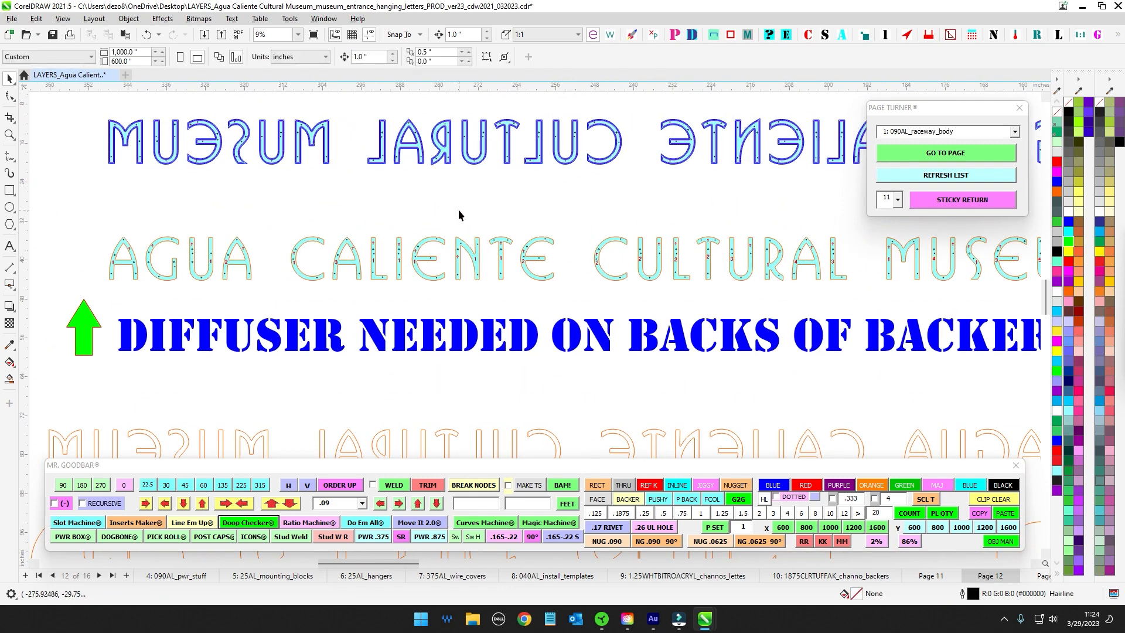
- Select the purple NEED TO KILL LED GLARE ON BACKERS note below the front-elevation letters
scroll(461, 225, "down", 2)
scroll(462, 226, "up", 1)
left_click_drag(521, 311, 318, 238)
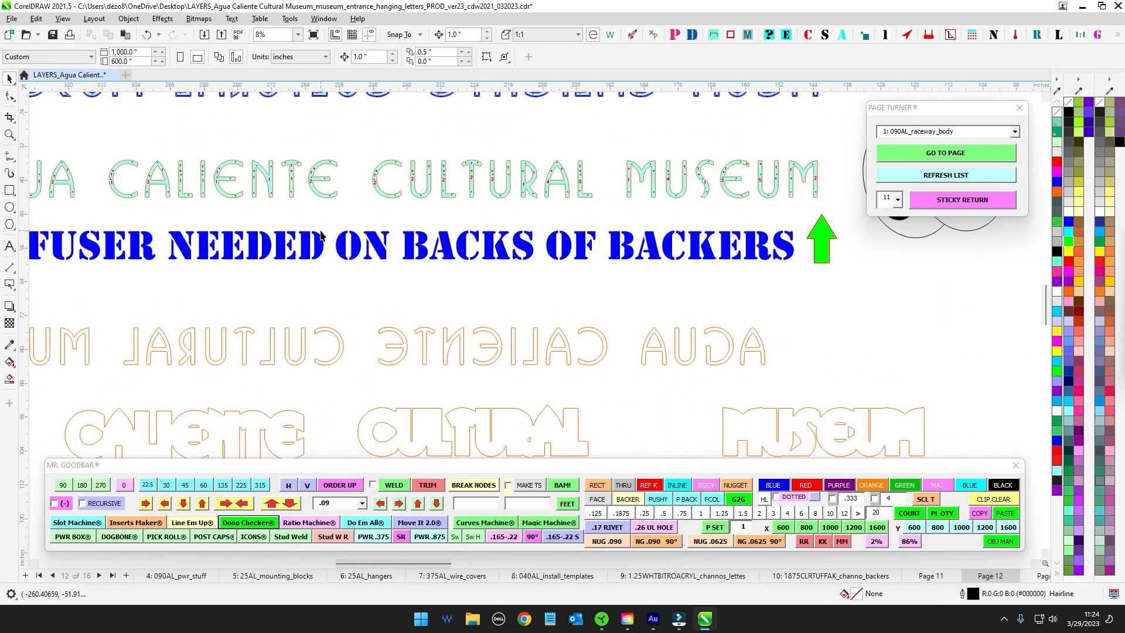
scroll(319, 239, "down", 3)
left_click_drag(517, 281, 375, 227)
scroll(632, 284, "down", 3)
left_click_drag(660, 319, 535, 232)
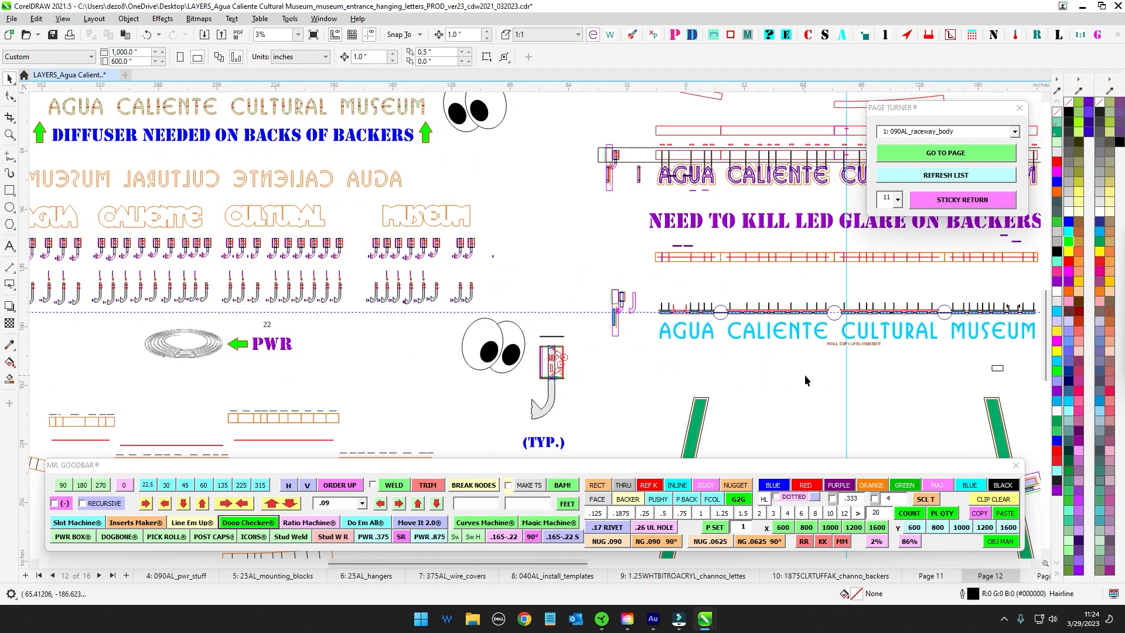
left_click_drag(805, 375, 488, 395)
scroll(466, 200, "up", 1)
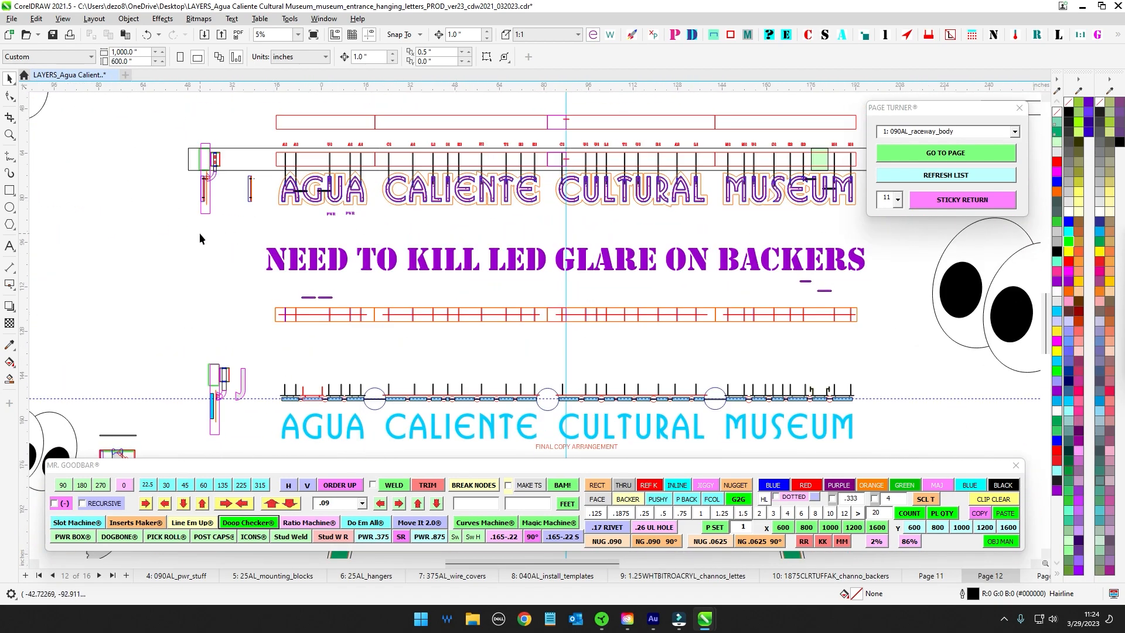
left_click(924, 277)
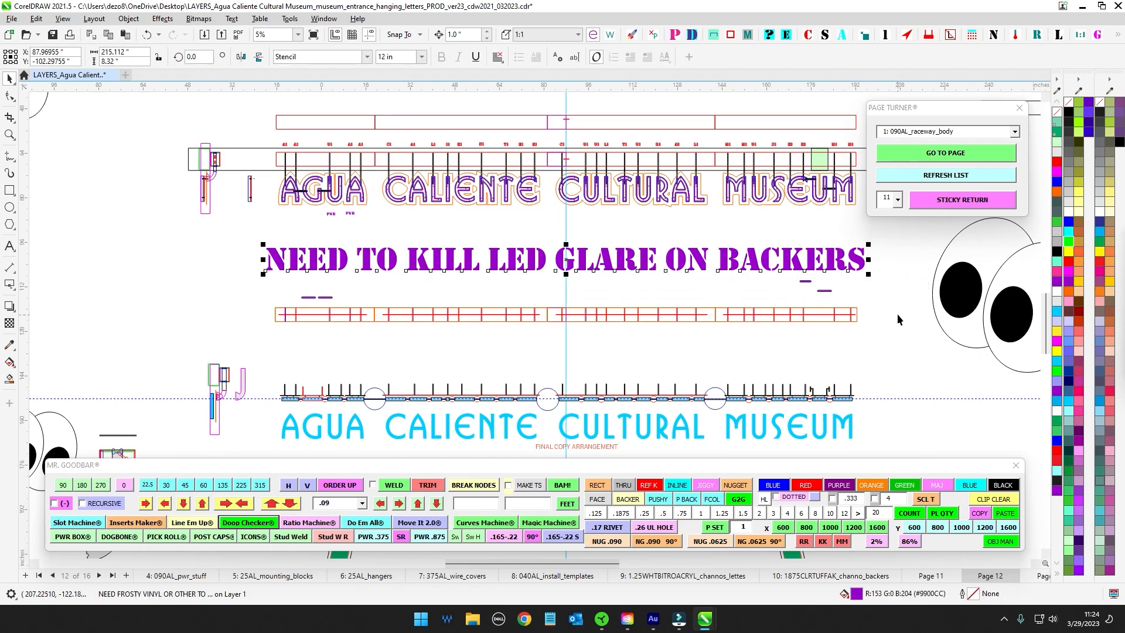
- Select the mirrored gray backer row together with its spray-gun symbols and inspect it
scroll(897, 314, "down", 1)
left_click_drag(390, 168, 743, 370)
scroll(462, 268, "up", 1)
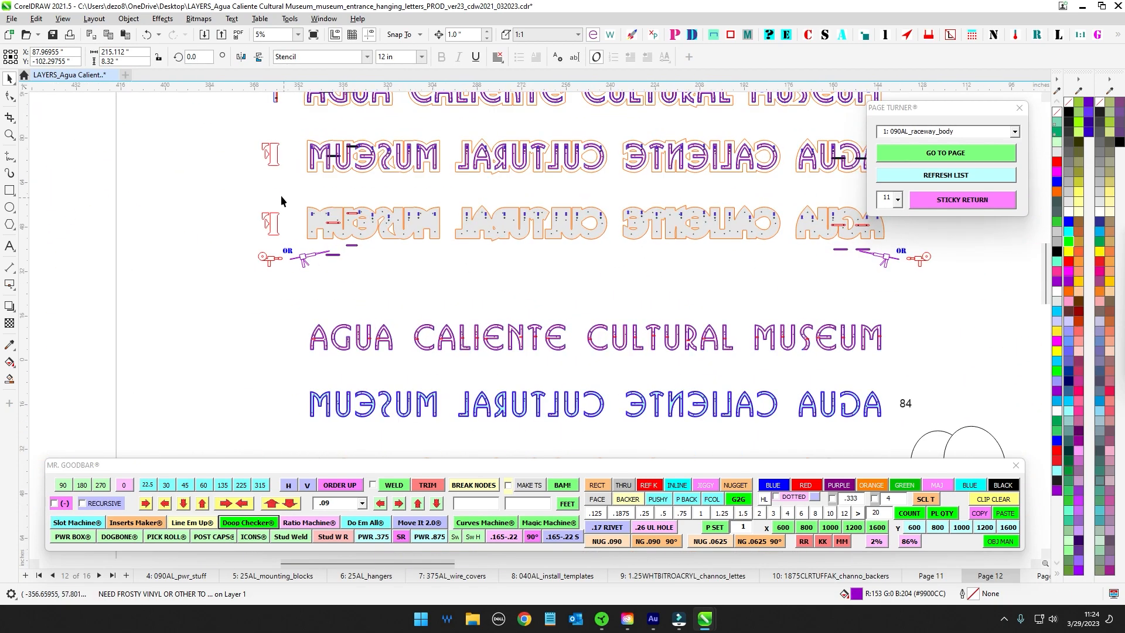
scroll(980, 309, "down", 1)
left_click_drag(981, 310, 449, 287)
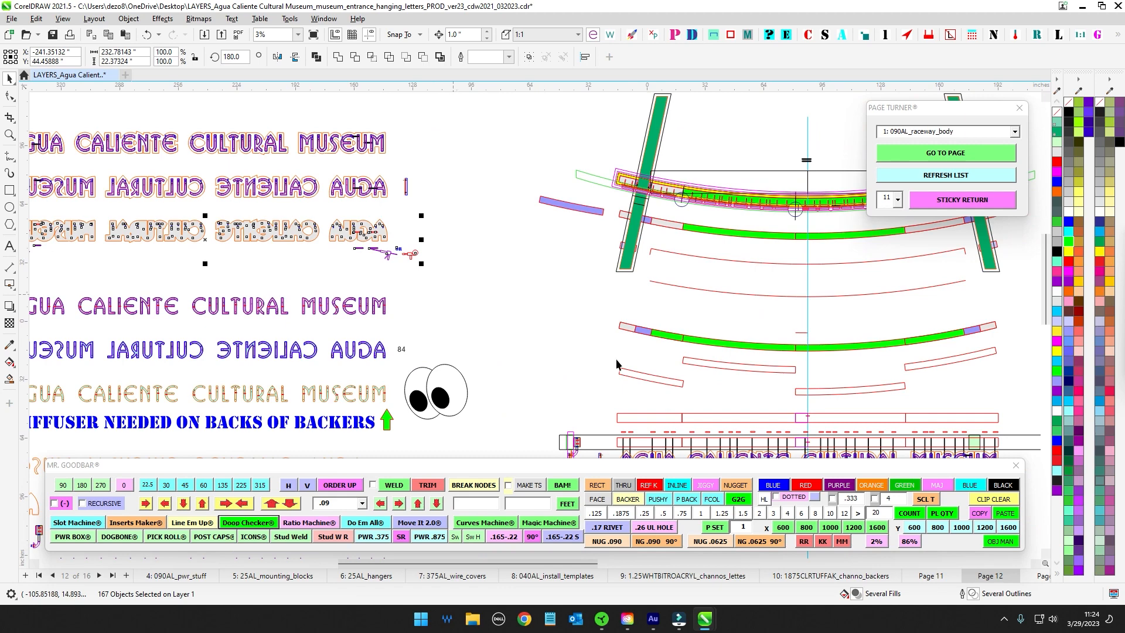
- Select the LED glare note with the marks beneath it, inspect the hanging letters above, and reselect only the note
left_click_drag(677, 450, 394, 286)
scroll(399, 309, "up", 1)
left_click_drag(999, 399, 1000, 399)
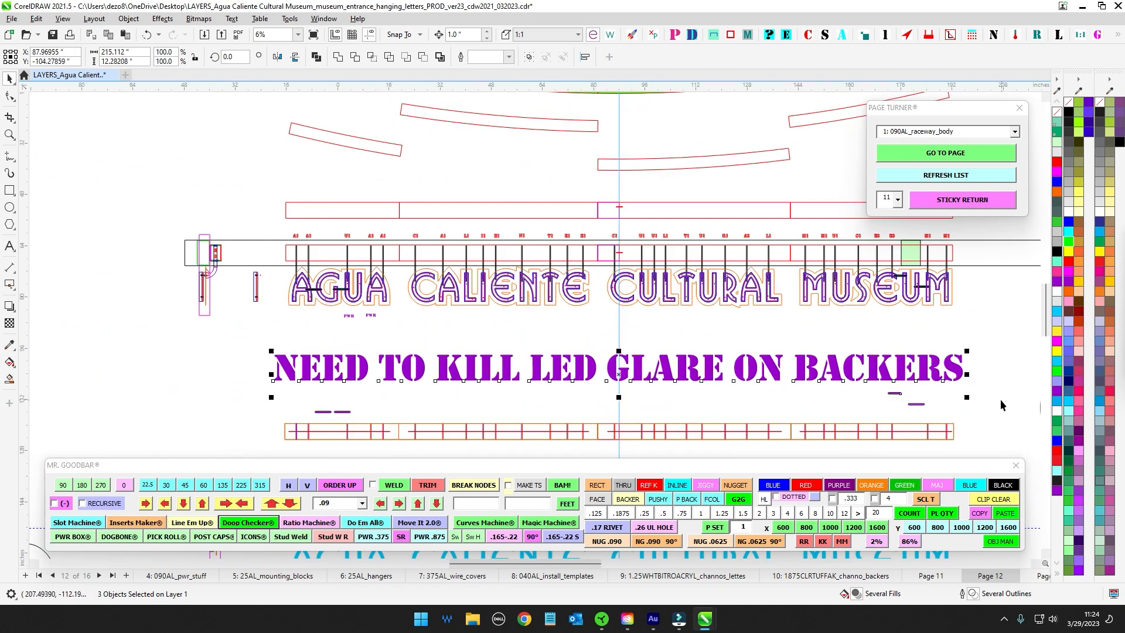
scroll(305, 295, "up", 1)
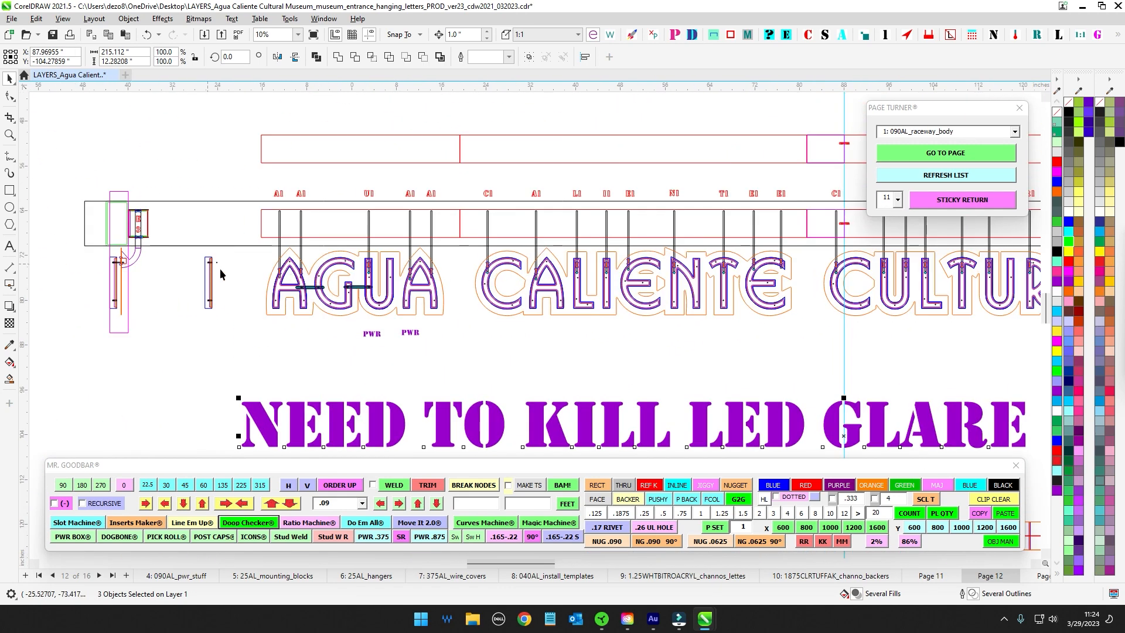
scroll(294, 292, "down", 1)
scroll(576, 297, "down", 2)
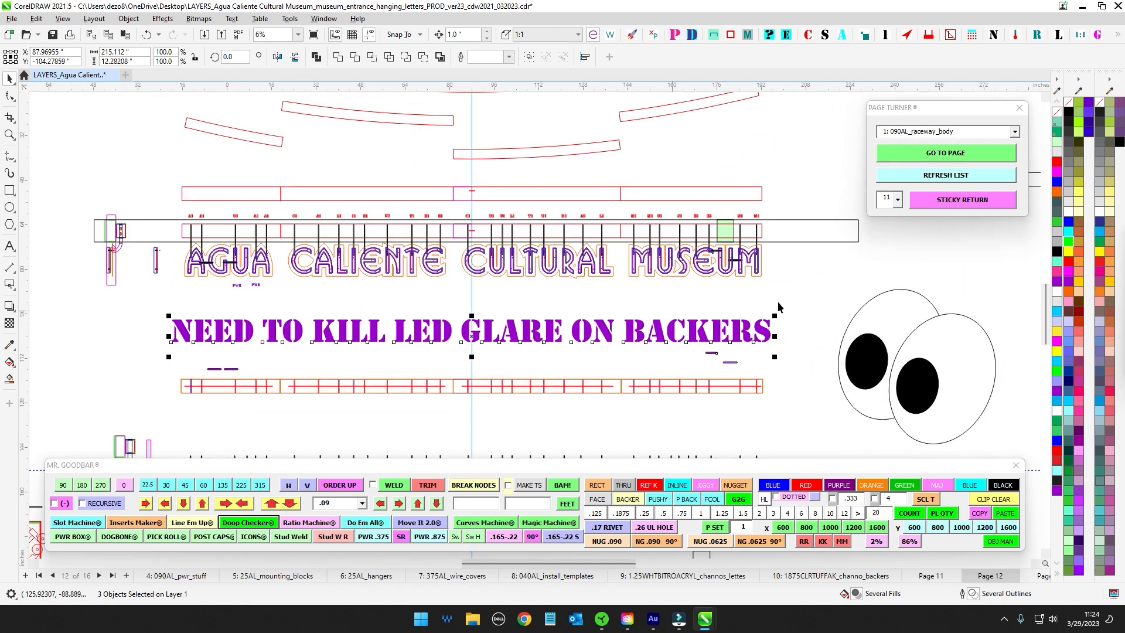
scroll(860, 276, "up", 1)
left_click_drag(797, 294, 75, 331)
left_click_drag(480, 262, 718, 270)
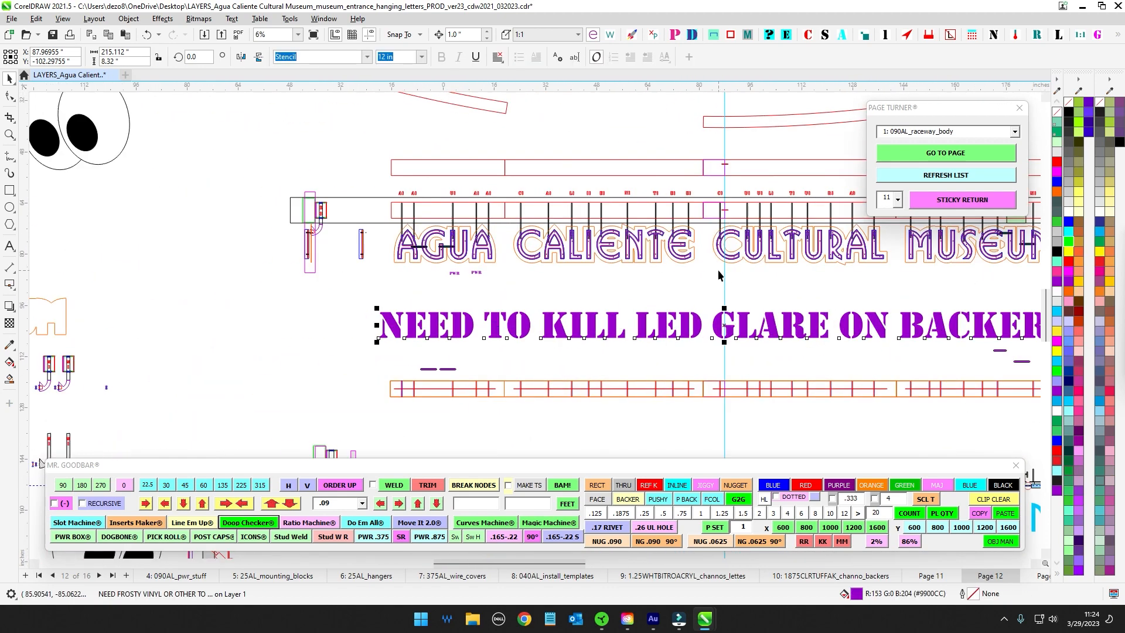
- Compare the DIFFUSER NEEDED ON BACKS OF BACKERS rows with the front elevation and its LED glare note
scroll(719, 270, "down", 1)
left_click_drag(381, 302, 666, 342)
scroll(694, 260, "down", 1)
scroll(149, 175, "up", 2)
left_click_drag(467, 271, 169, 229)
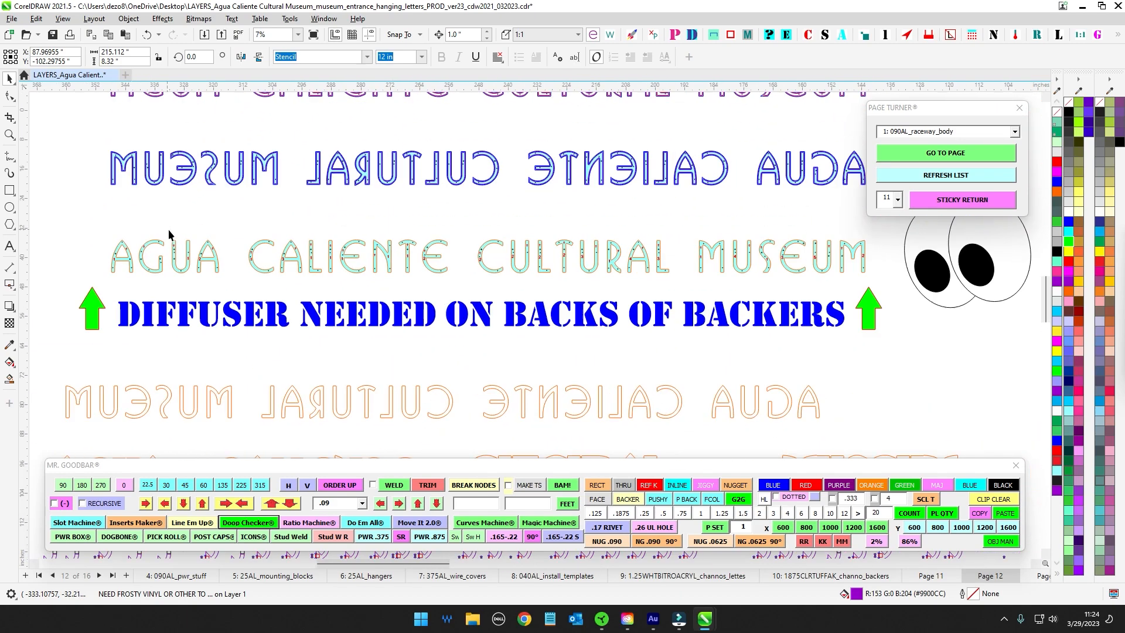
scroll(169, 230, "down", 1)
scroll(798, 354, "down", 1)
left_click_drag(839, 353, 417, 250)
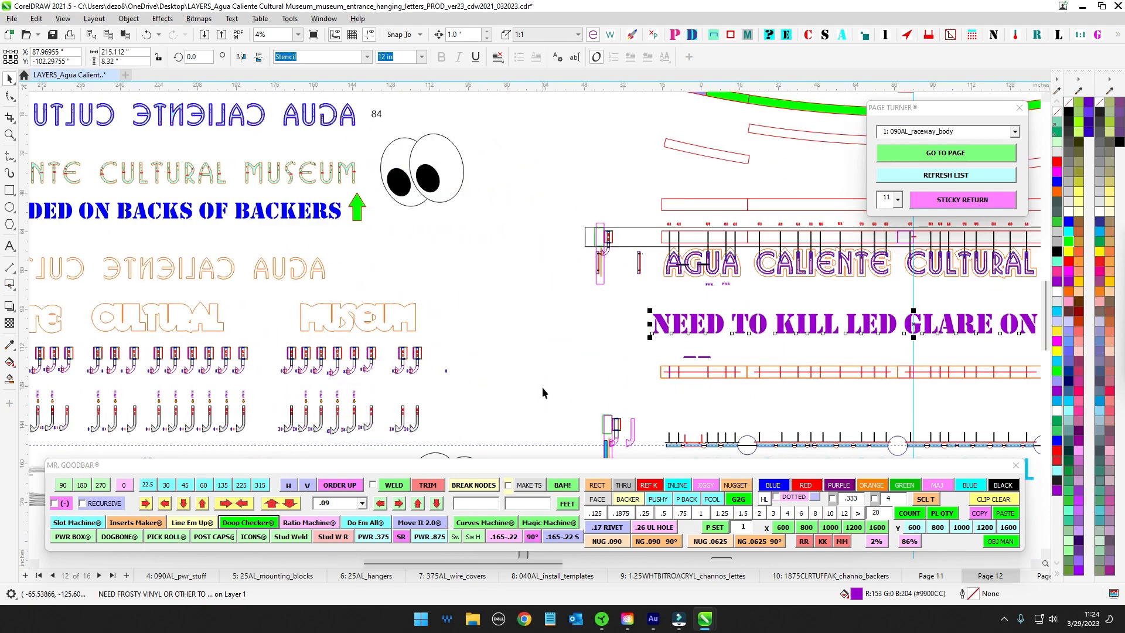
- Review the curved raceway drawings and select the QTY 4 ROLLS BITRO TRACER X - 6500K note above the purple letters
left_click_drag(543, 387, 511, 184)
scroll(511, 185, "down", 1)
left_click_drag(834, 438, 627, 290)
scroll(627, 293, "down", 1)
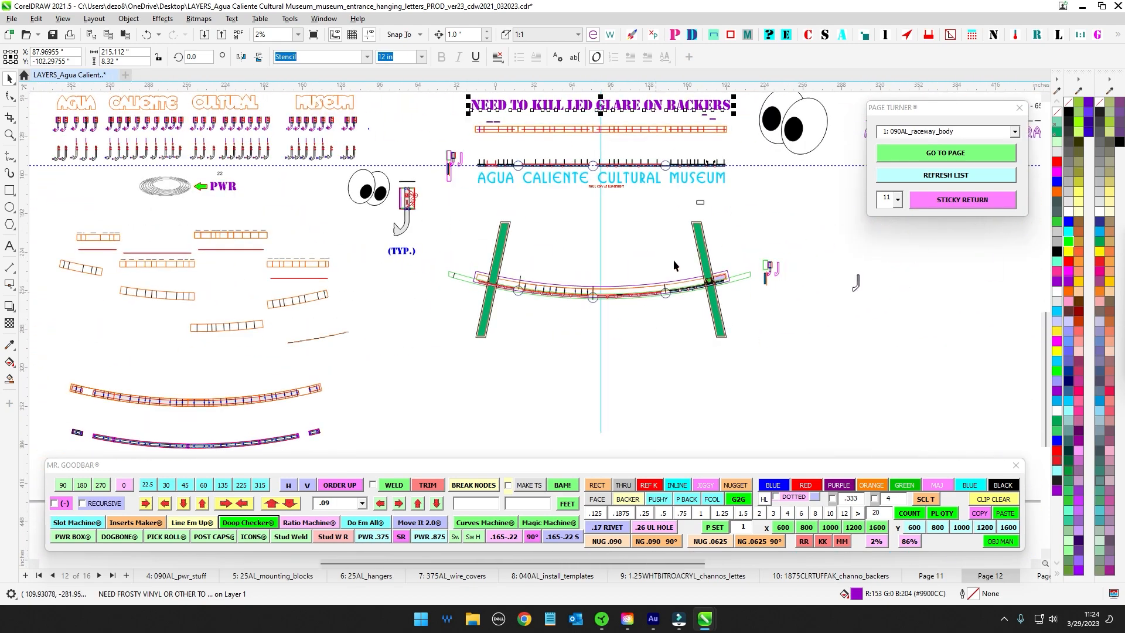
left_click_drag(673, 259, 550, 409)
left_click_drag(702, 243, 375, 259)
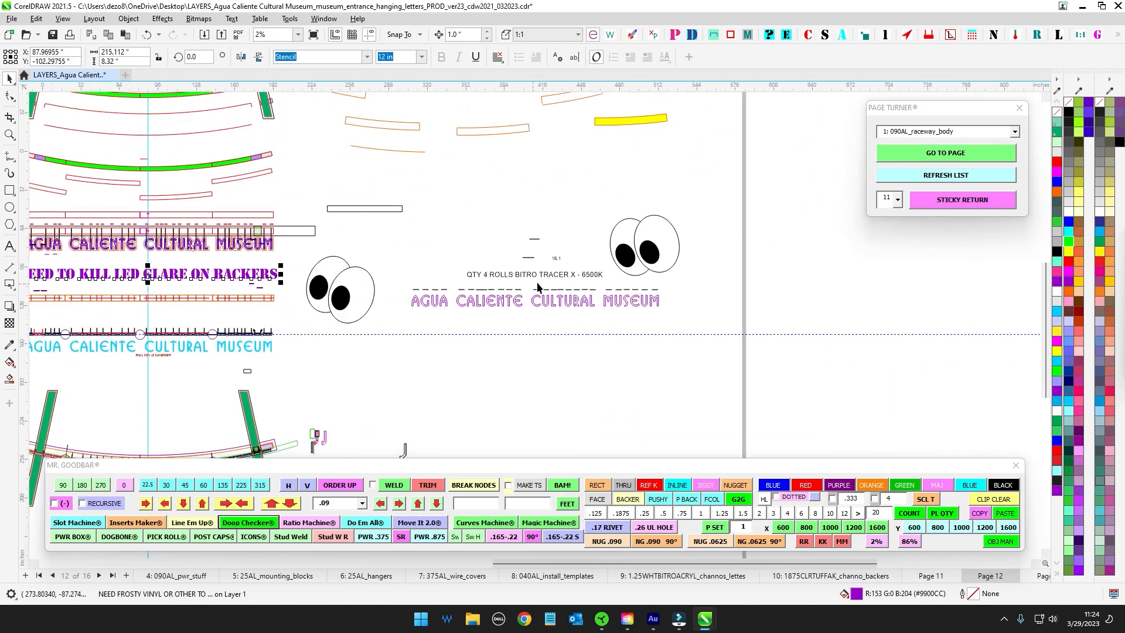
scroll(556, 289, "up", 5)
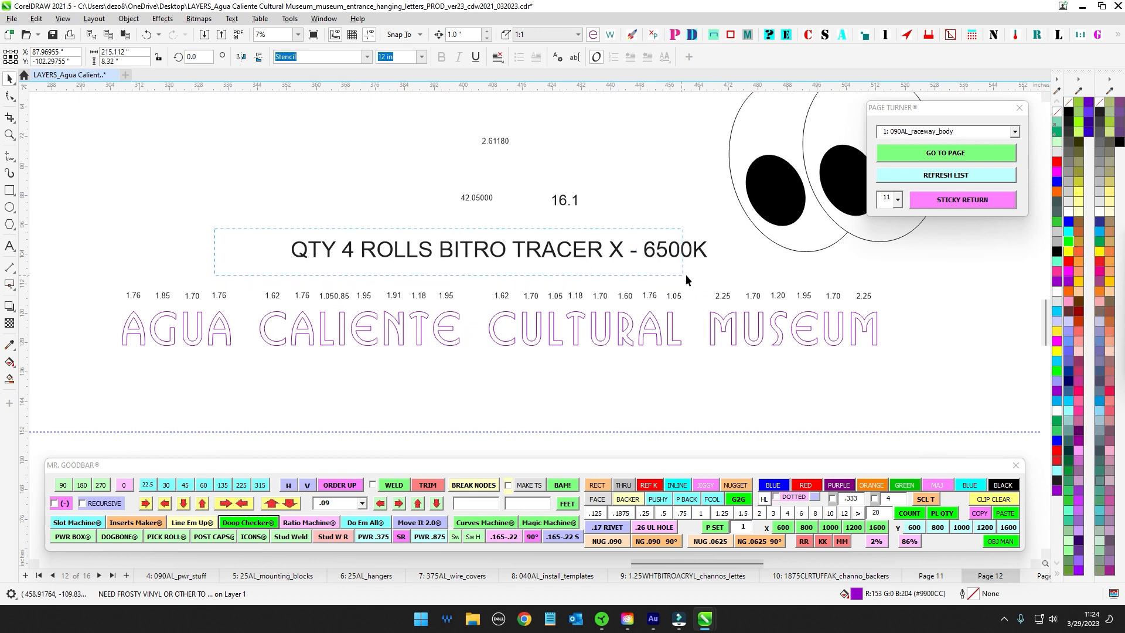
left_click_drag(685, 275, 726, 277)
- Look back over the raceway, elevation and bracket drawings on the layout page and open Page 11
scroll(726, 276, "down", 1)
left_click_drag(663, 214, 606, 343)
scroll(549, 227, "down", 1)
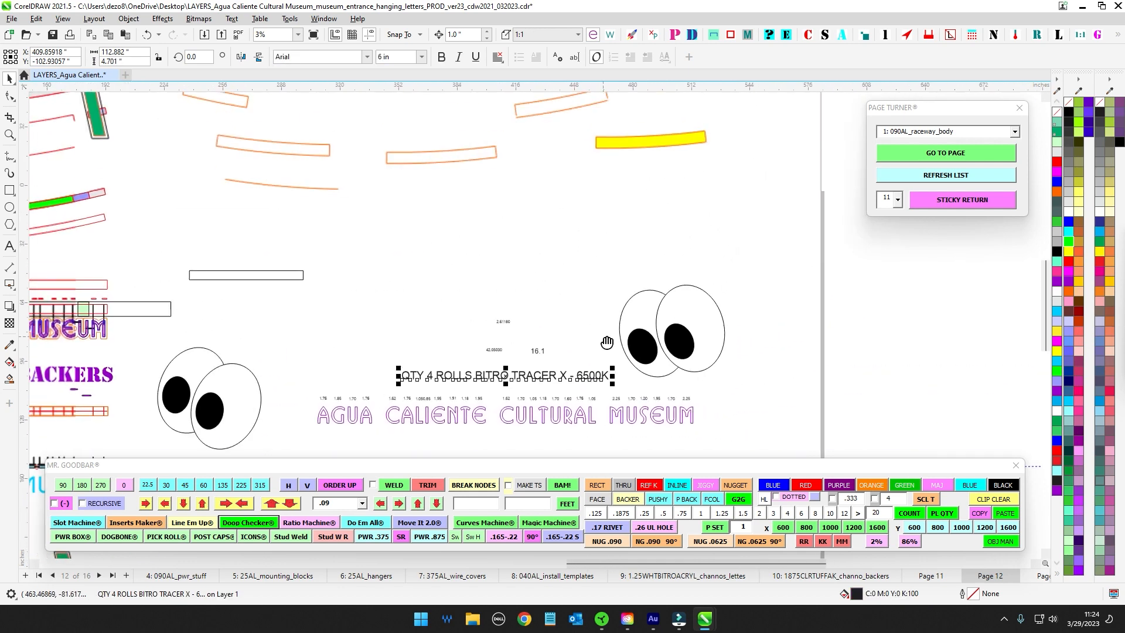
scroll(457, 283, "down", 1)
left_click_drag(440, 290, 893, 332)
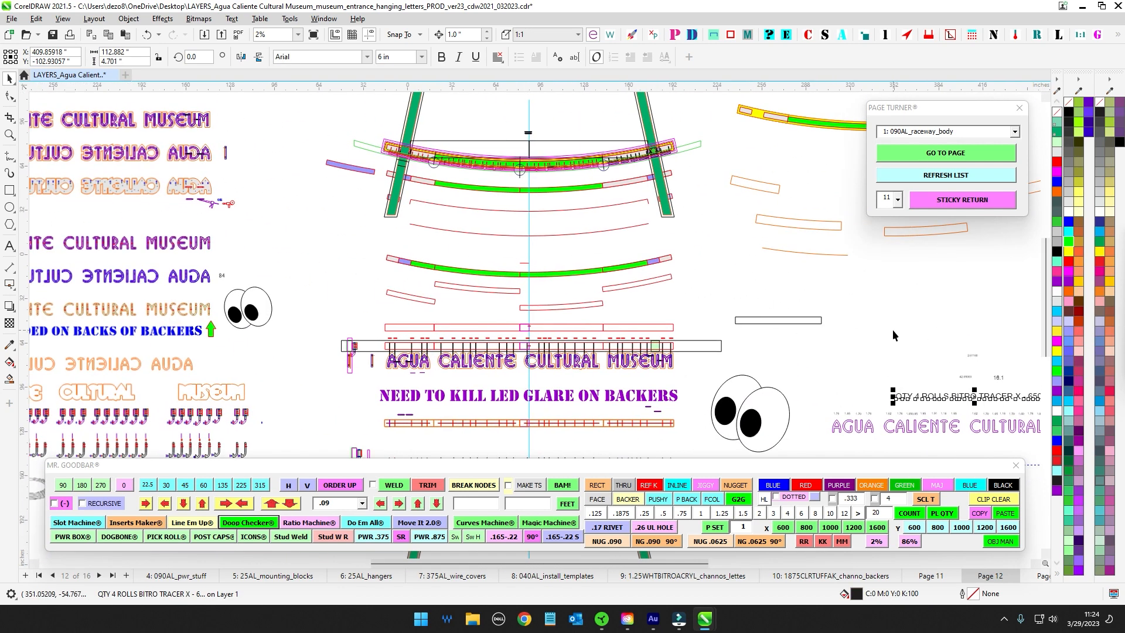
scroll(889, 333, "down", 2)
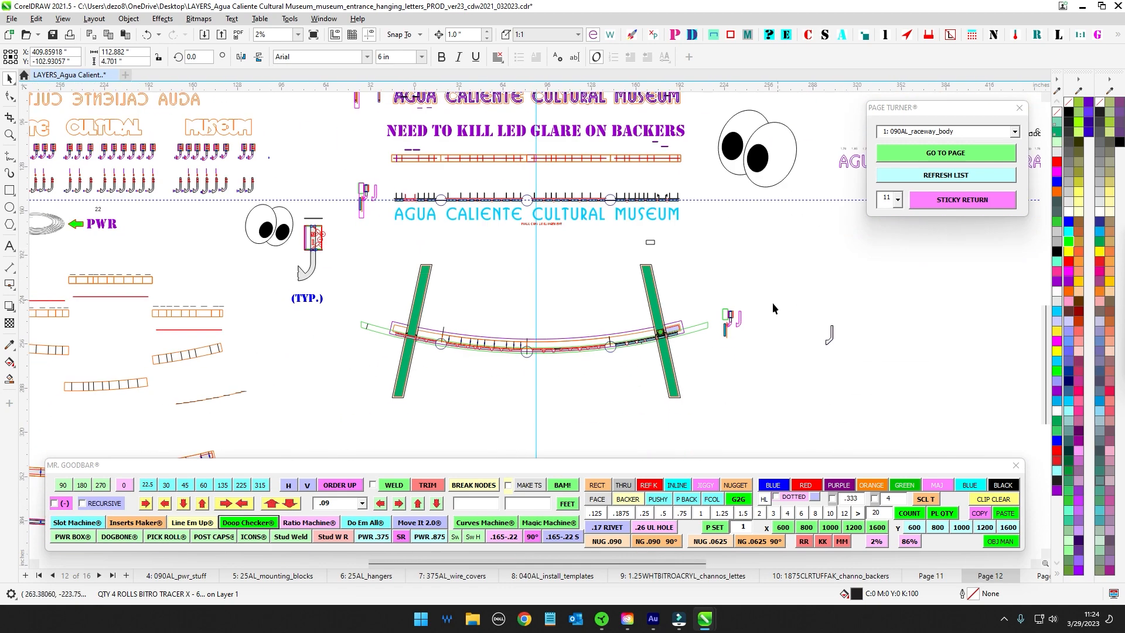
left_click(932, 576)
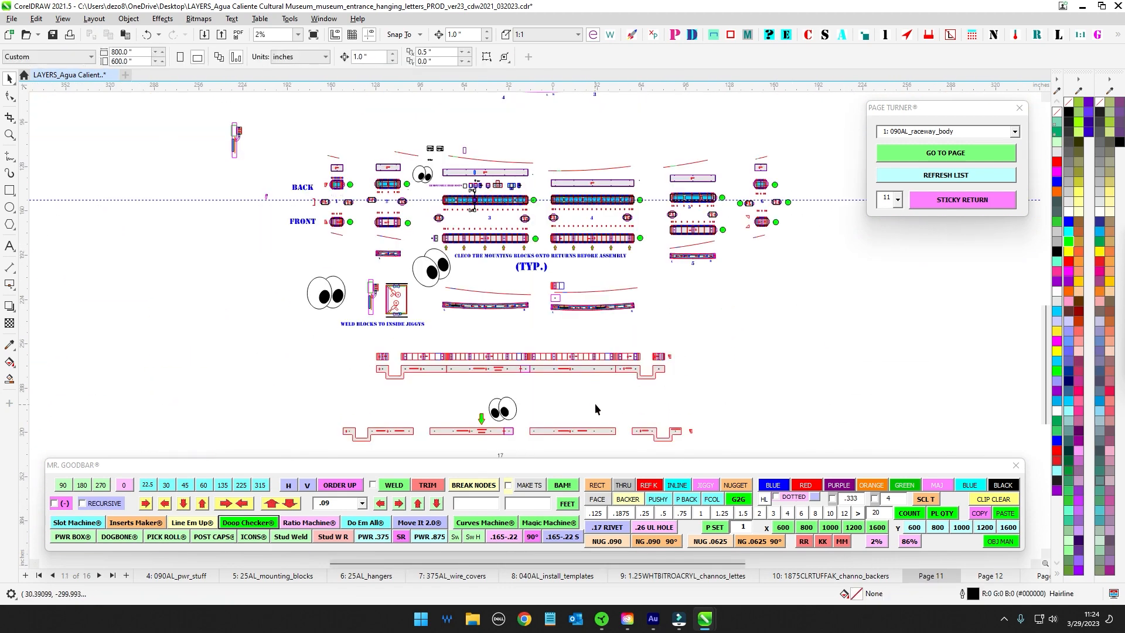
- Select the separated MUSEUM, CULTURAL, CALIENTE and AGUA raceway sections one after another in the lower row
scroll(462, 307, "up", 1)
left_click_drag(306, 316, 396, 331)
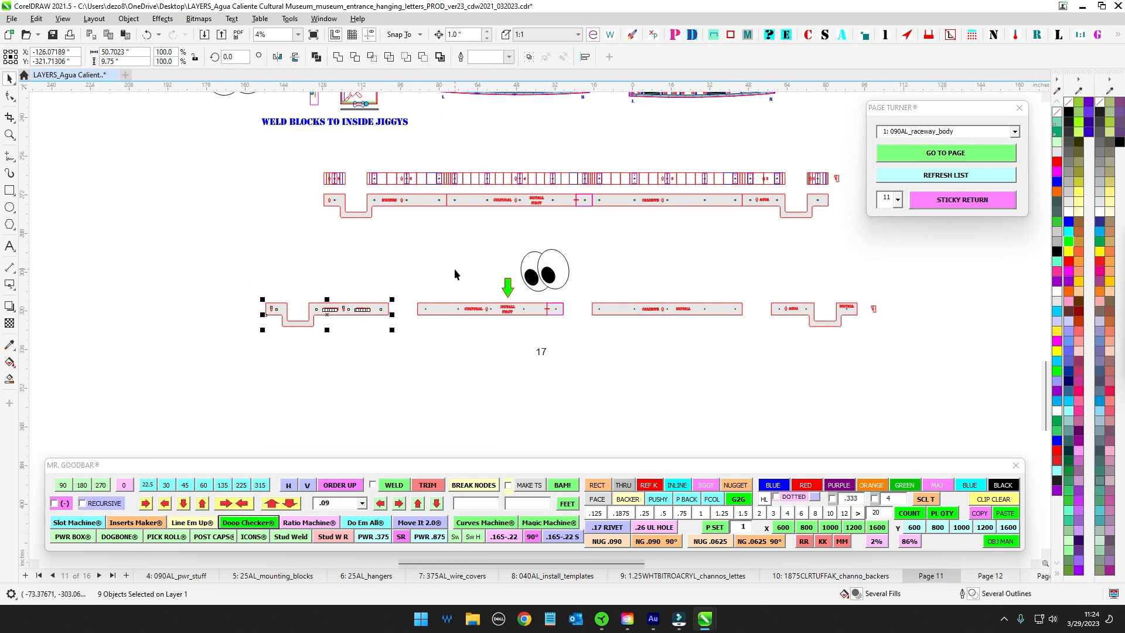
scroll(462, 275, "up", 1)
left_click_drag(668, 364, 669, 365)
left_click_drag(744, 275, 525, 265)
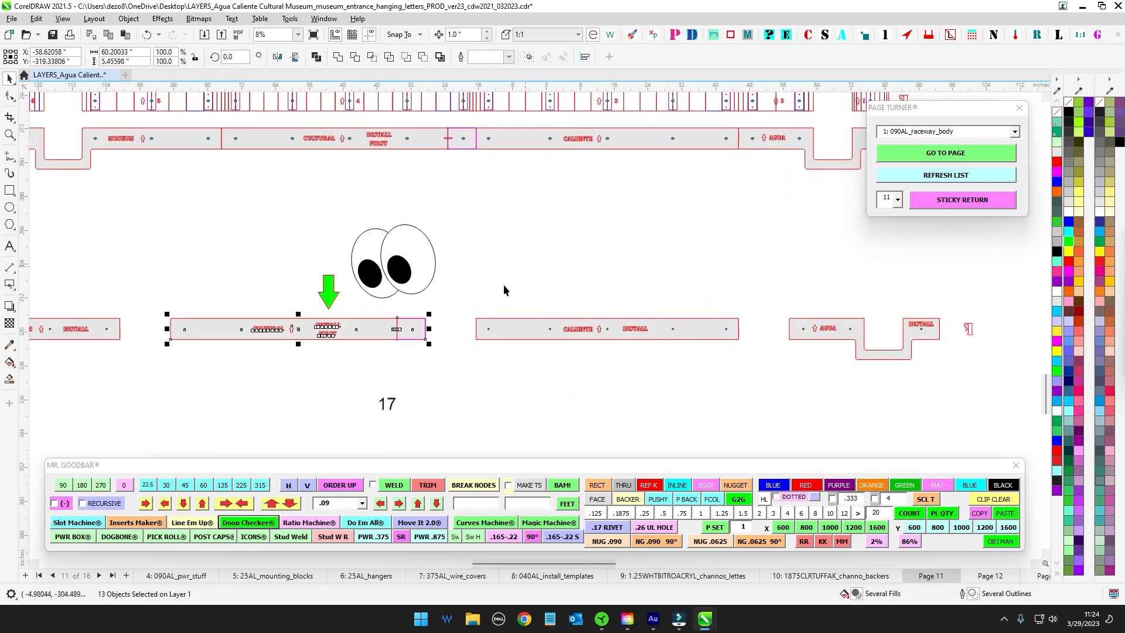
left_click_drag(458, 299, 789, 382)
left_click_drag(772, 265, 525, 282)
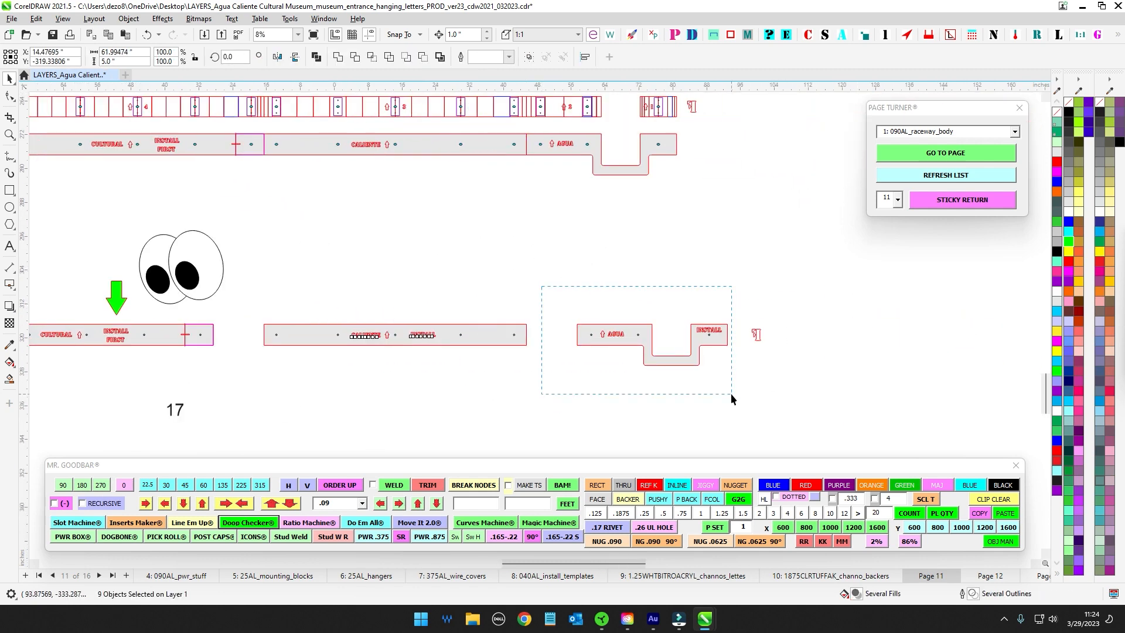
left_click_drag(730, 398, 733, 398)
left_click_drag(506, 302, 716, 307)
left_click_drag(550, 307, 706, 304)
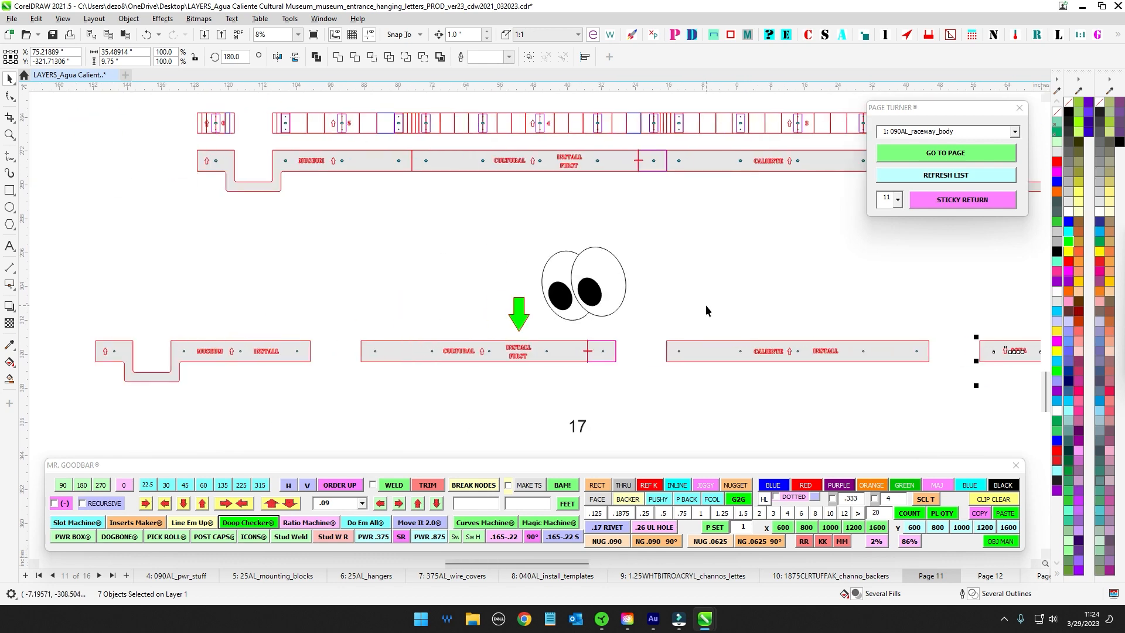
- Inspect the lower raceway row, selecting the CULTURAL section marked INSTALL FIRST and the outline of the CALIENTE section
left_click_drag(476, 320, 674, 329)
left_click_drag(511, 333, 440, 323)
left_click_drag(566, 281, 461, 280)
scroll(462, 269, "up", 3)
scroll(467, 284, "down", 4)
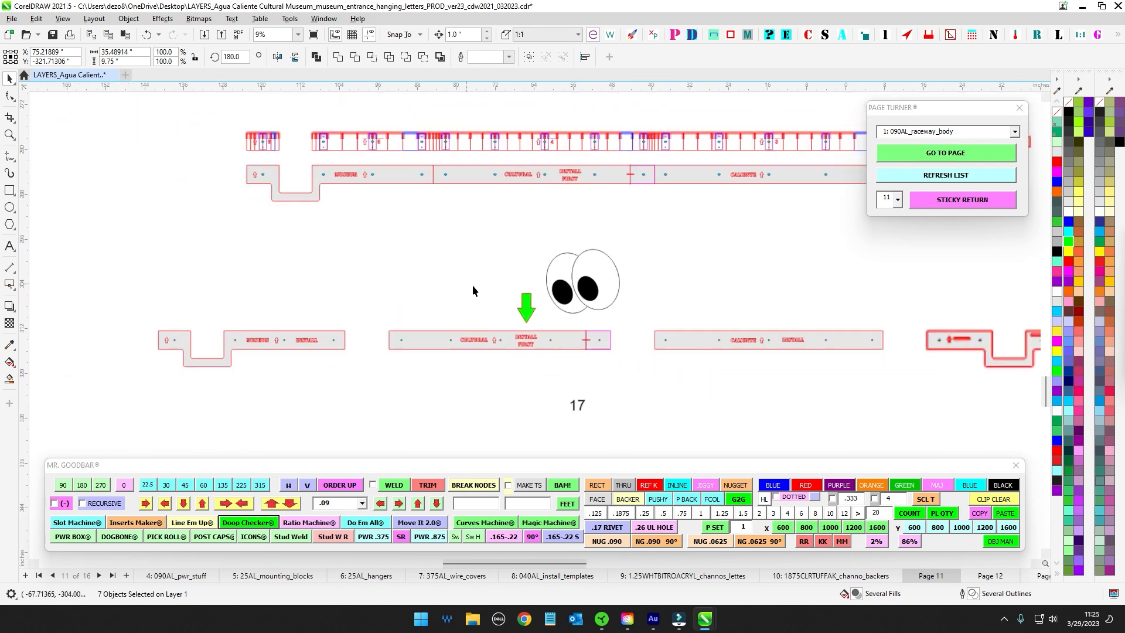
scroll(469, 278, "down", 1)
scroll(490, 306, "down", 1)
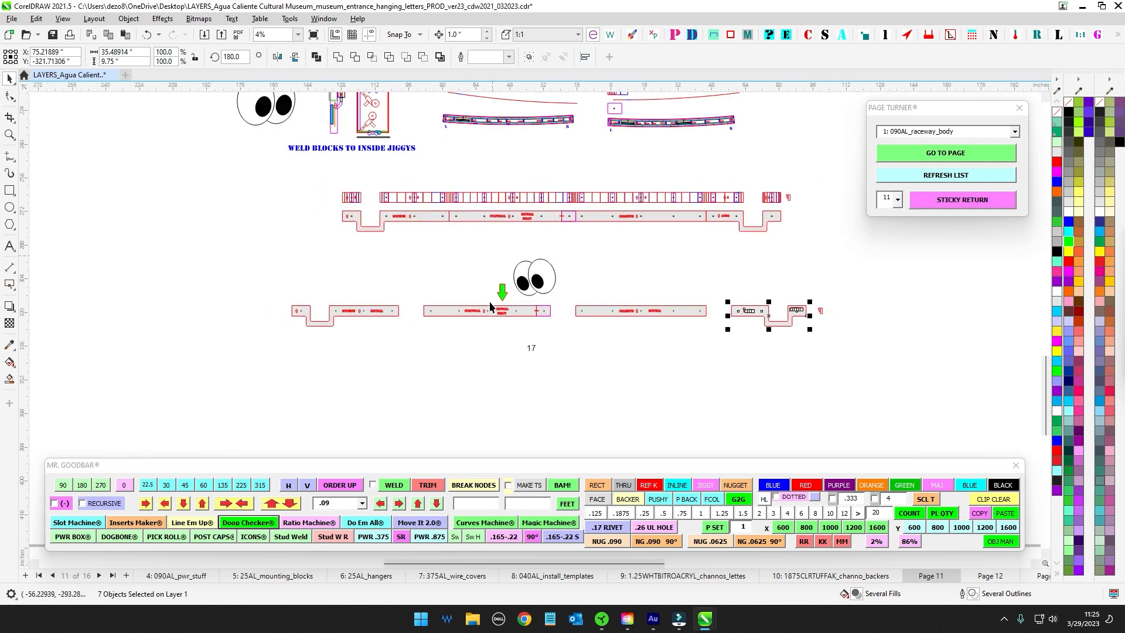
scroll(477, 304, "up", 1)
scroll(574, 335, "up", 2)
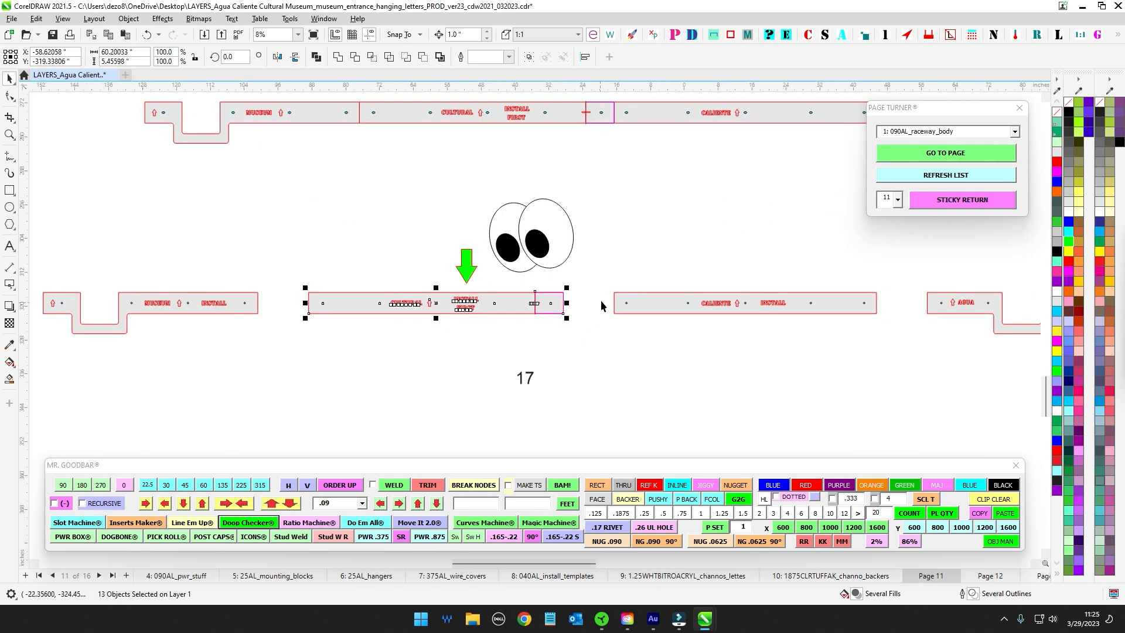
left_click(631, 290)
scroll(535, 269, "down", 3)
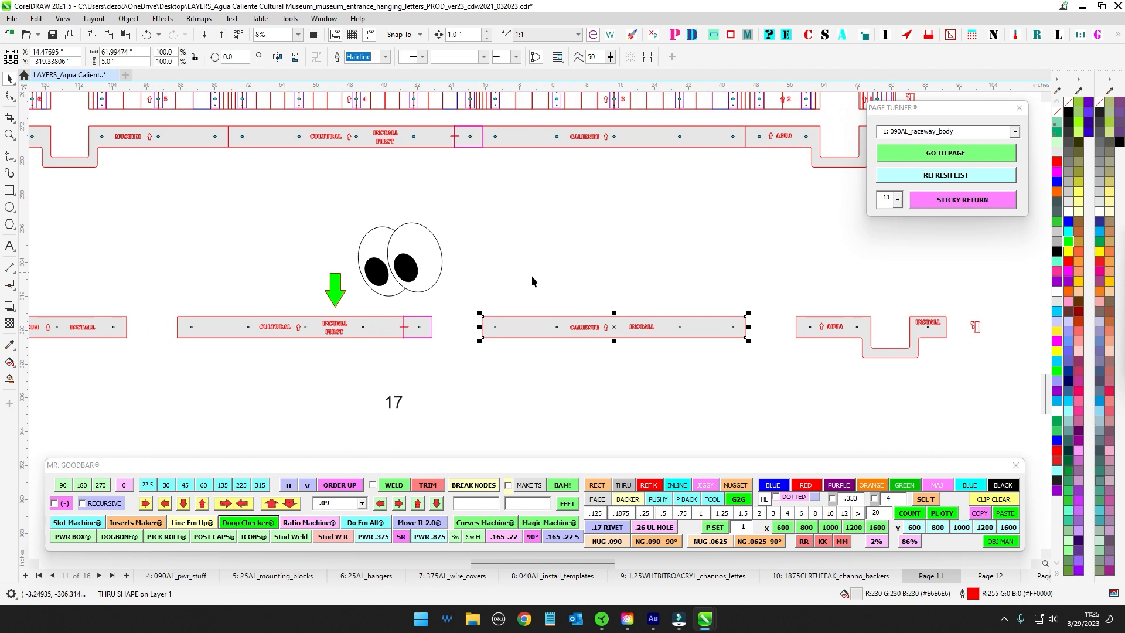
- Select the green rectangle, then the adjoining raceway box labelled E 3, in the side view above WELD BLOCKS TO INSIDE JIGGYS
scroll(328, 176, "up", 5)
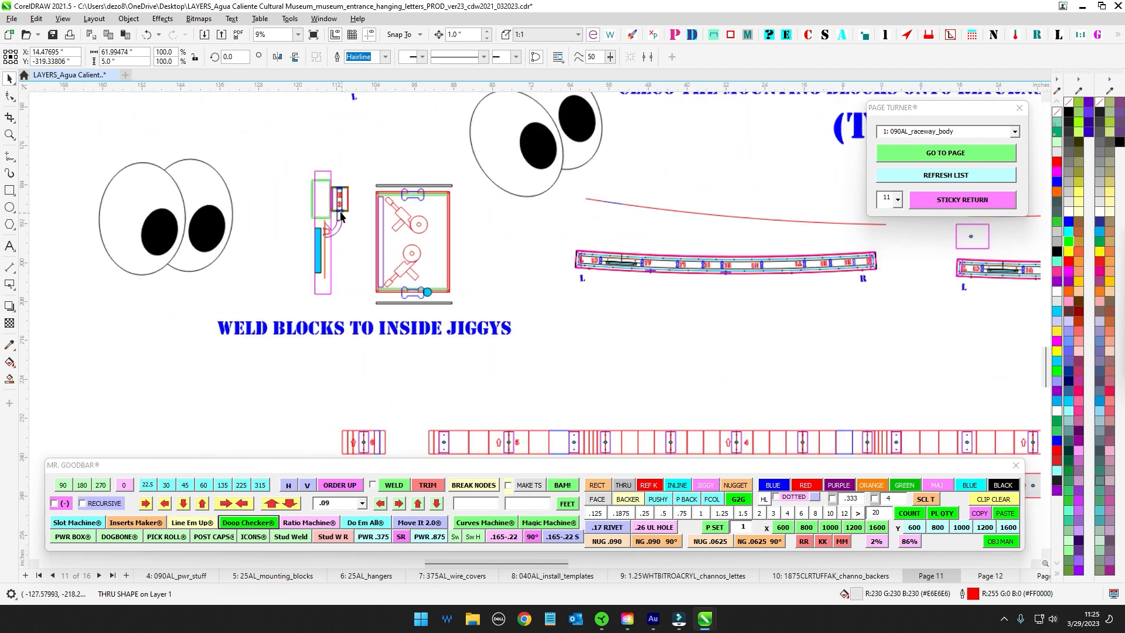
left_click(321, 170)
scroll(321, 170, "up", 2)
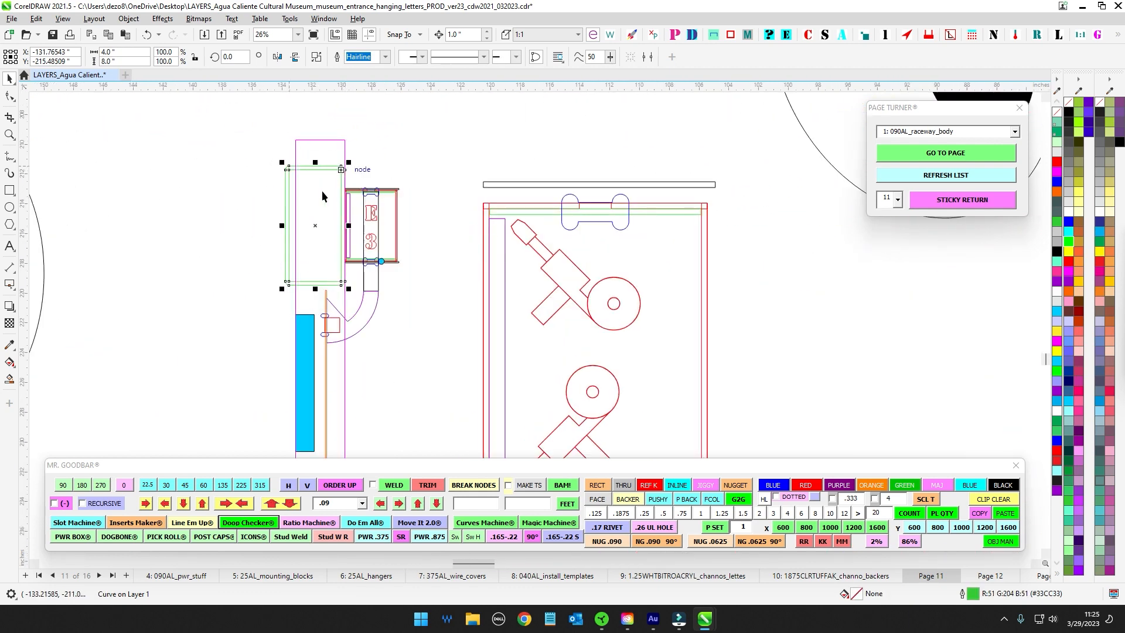
scroll(381, 198, "up", 1)
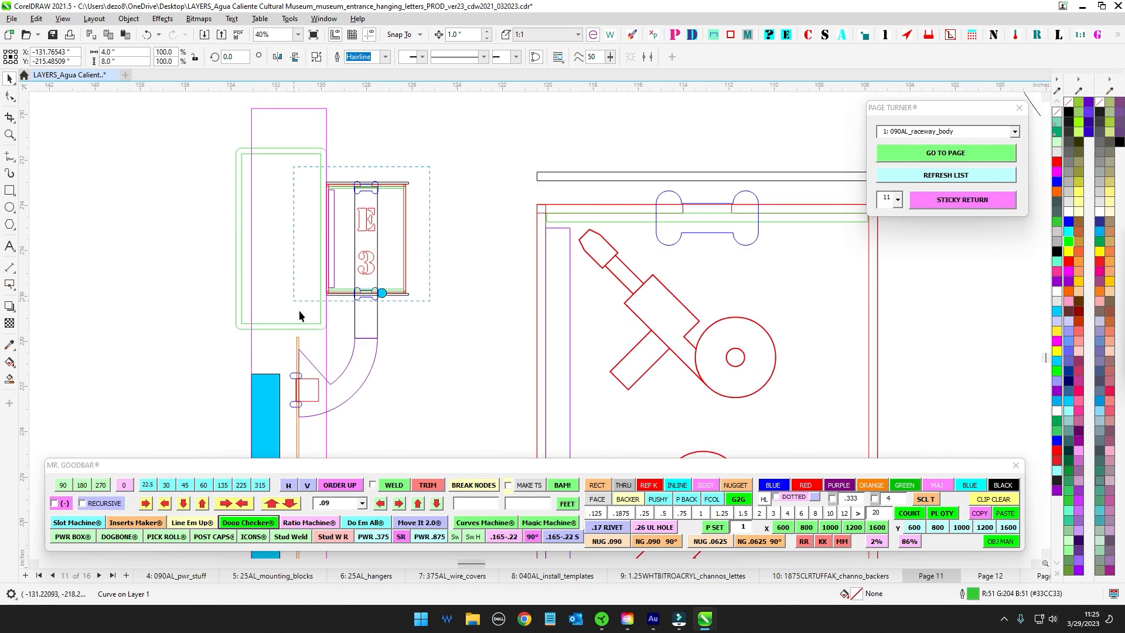
left_click_drag(299, 311, 300, 312)
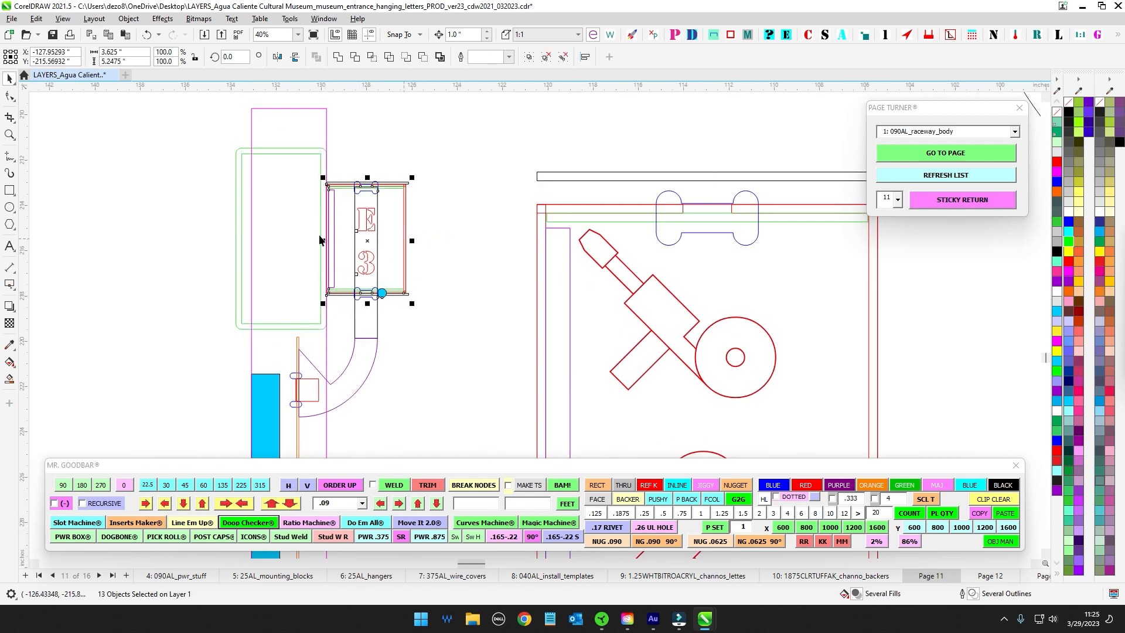
- Return to the separated raceway sections and select the CULTURAL section marked INSTALL FIRST under the green arrow
scroll(343, 241, "down", 2)
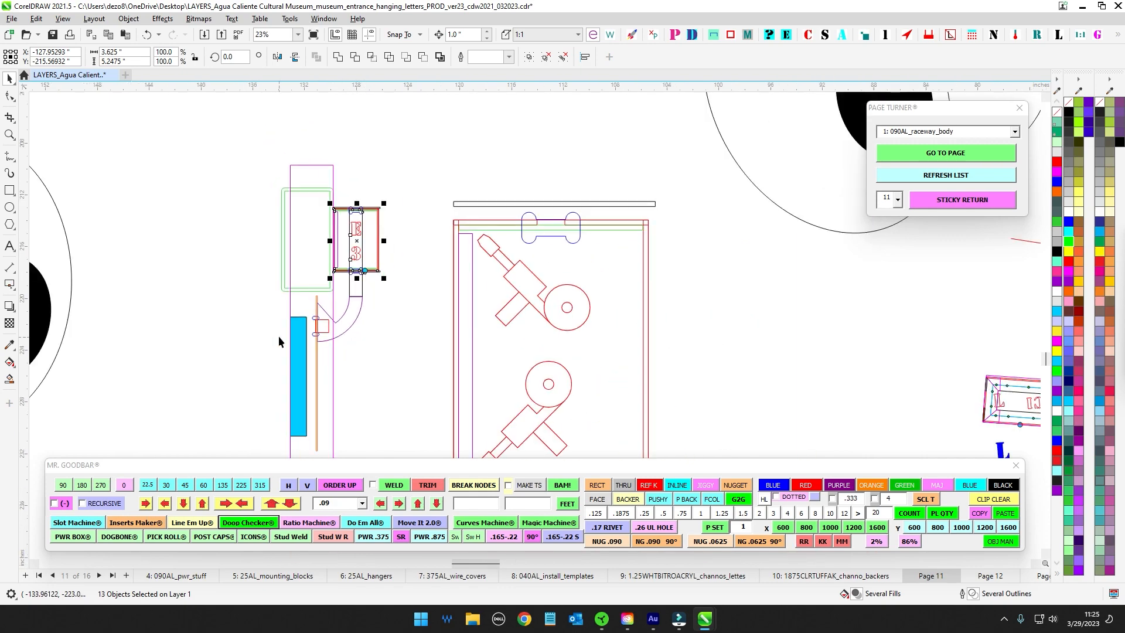
scroll(293, 342, "down", 4)
left_click_drag(480, 422, 340, 223)
scroll(409, 251, "down", 1)
left_click_drag(533, 346, 371, 161)
left_click_drag(421, 229, 565, 195)
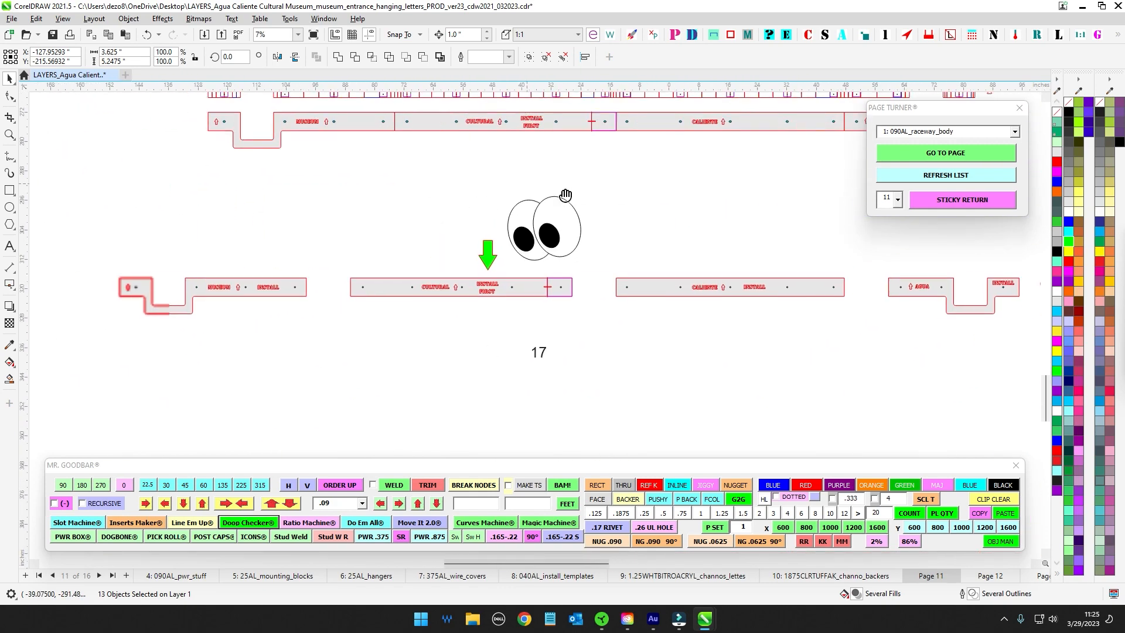
scroll(466, 280, "up", 3)
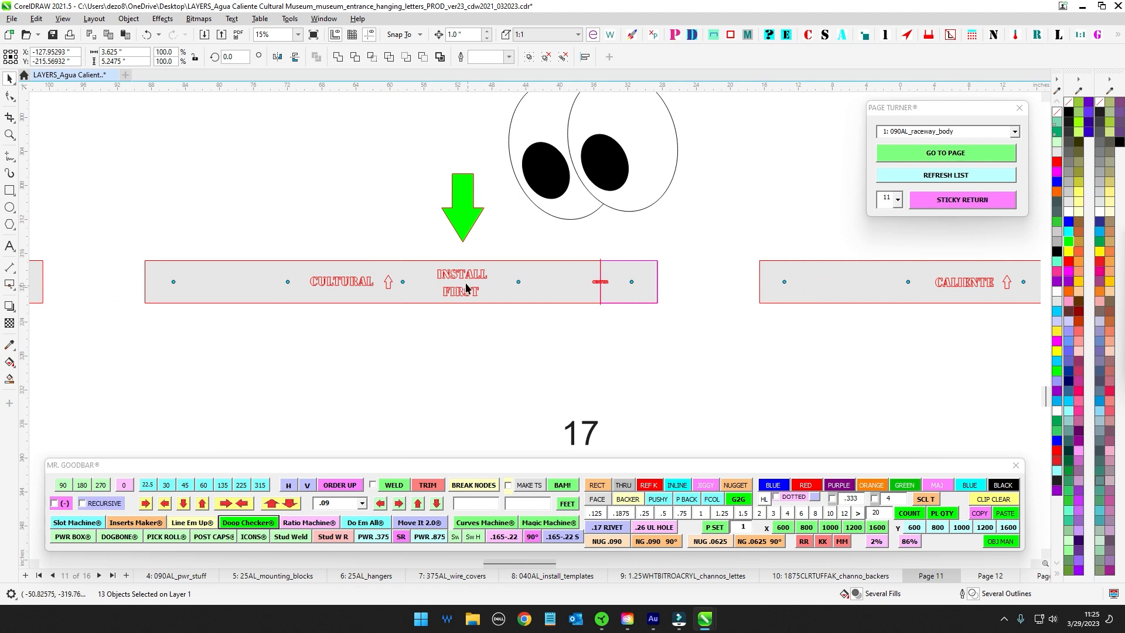
left_click(684, 346)
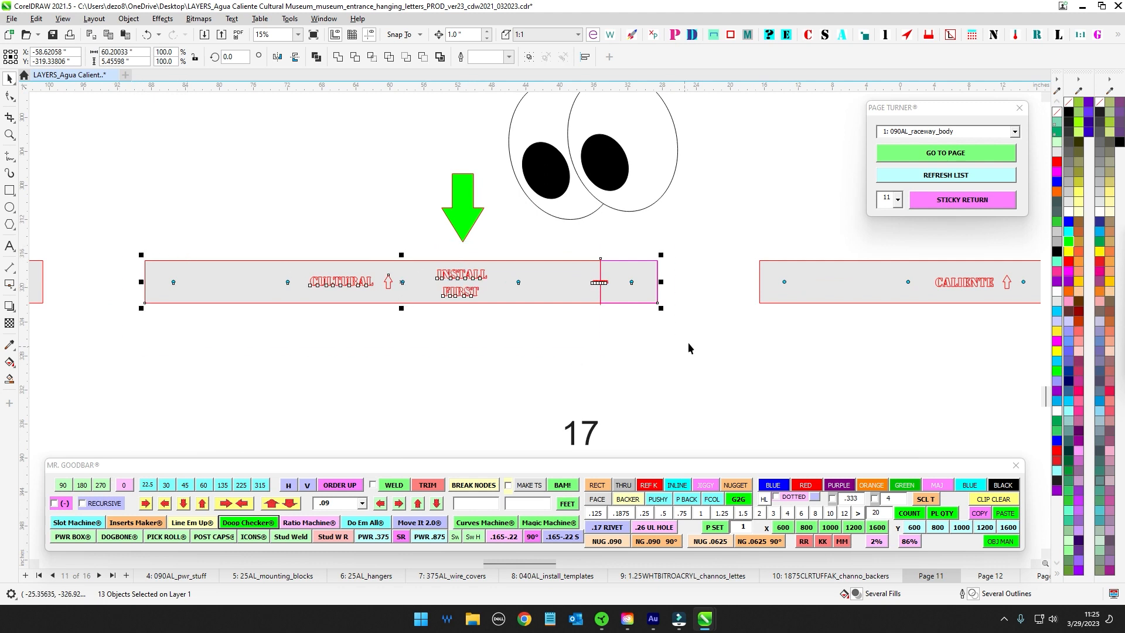
- Inspect the CENTER mark on the CULTURAL raceway section, then examine the curved plan view on Page 12
scroll(644, 310, "up", 3)
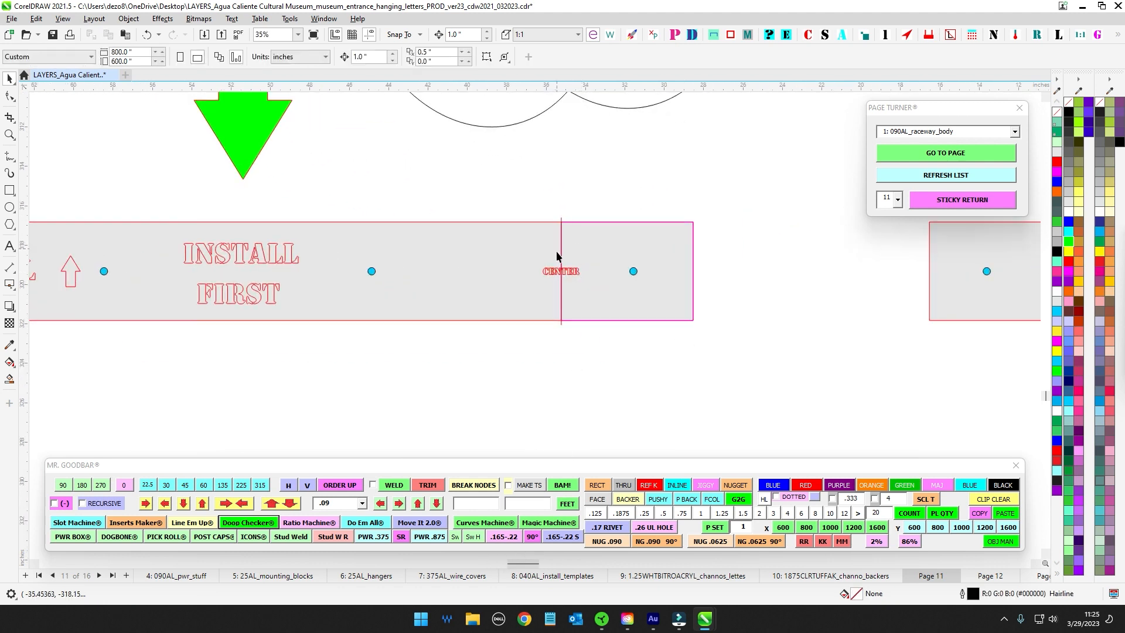
scroll(561, 351, "down", 2)
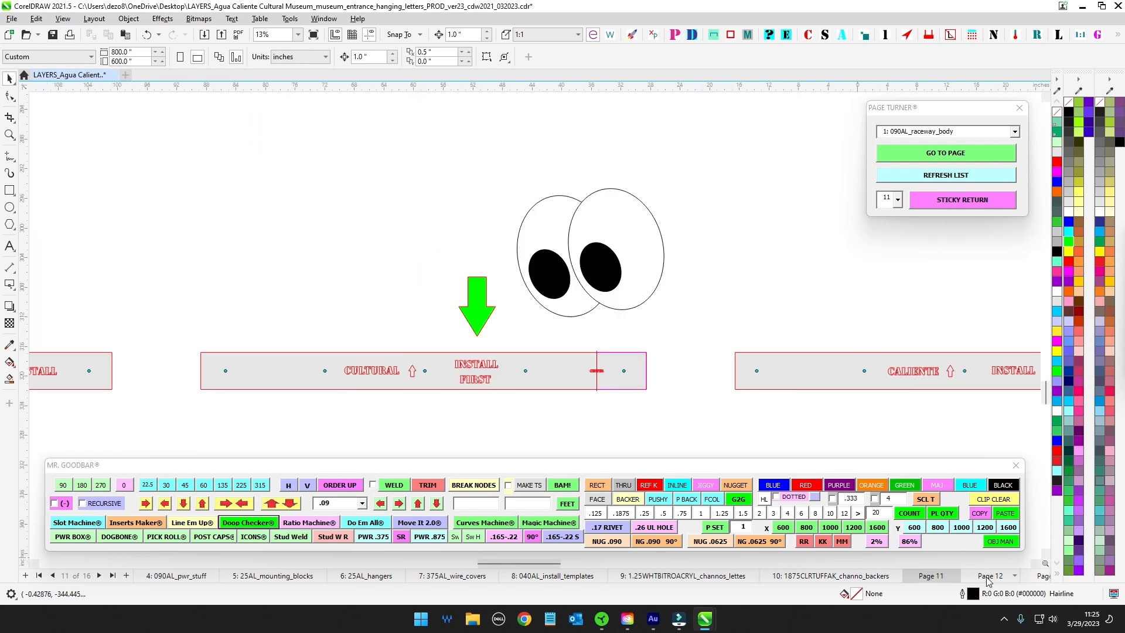
key("Page_Down")
scroll(690, 311, "up", 2)
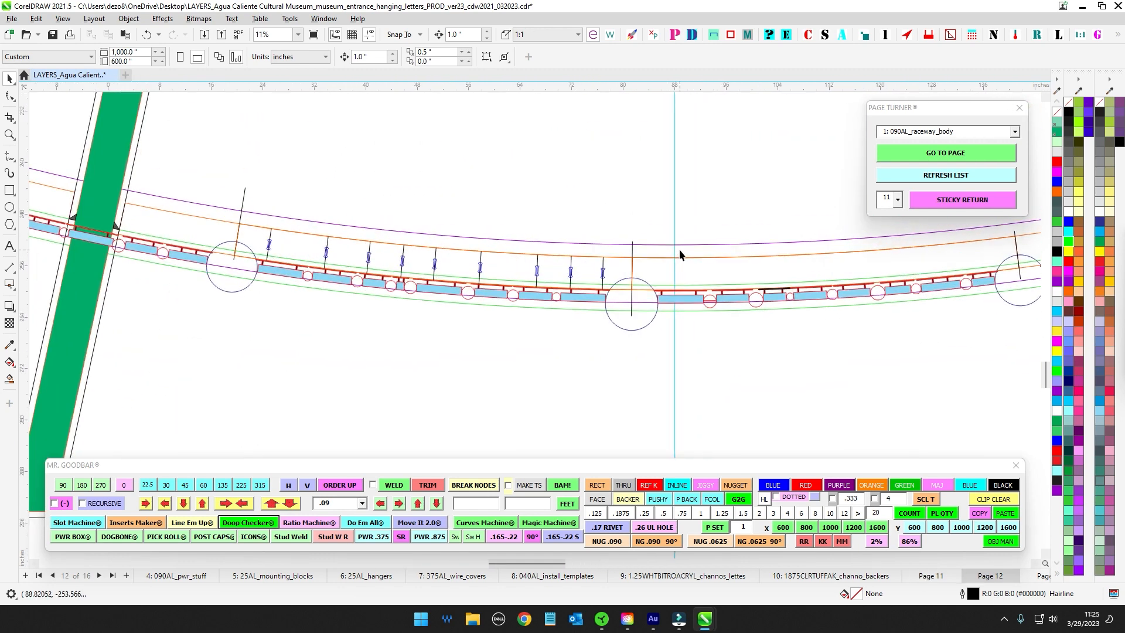
scroll(675, 290, "up", 1)
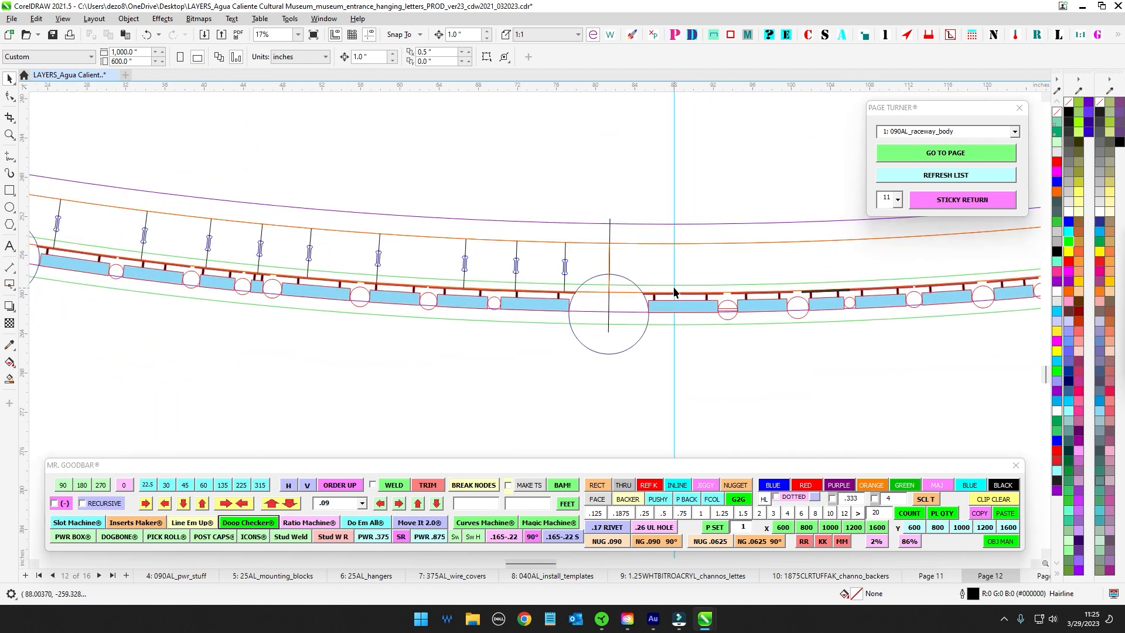
scroll(674, 291, "down", 2)
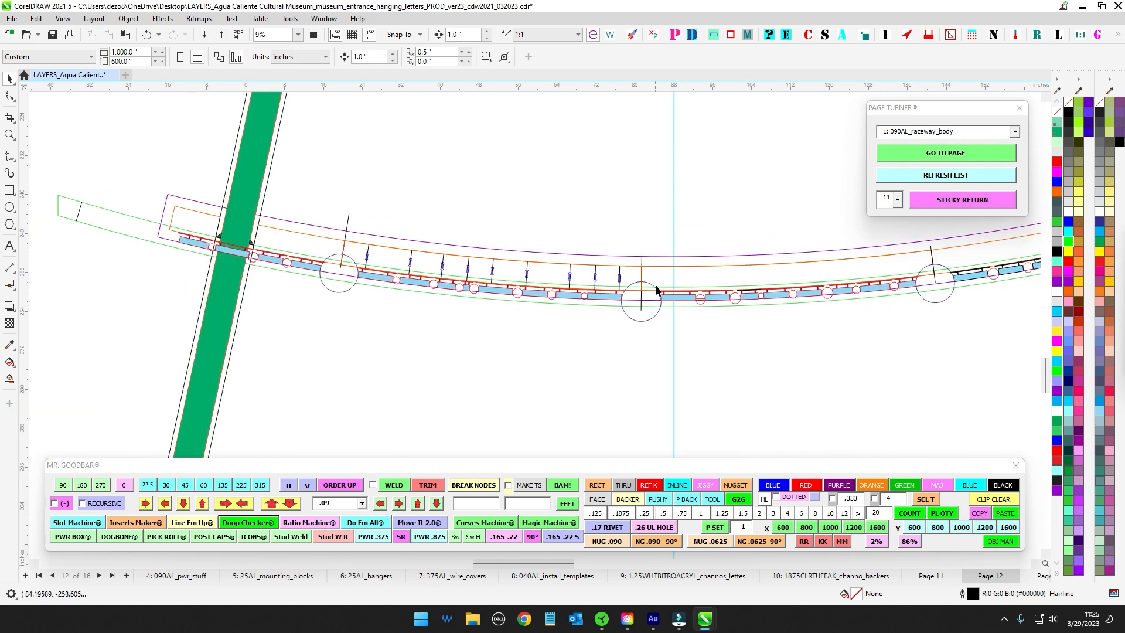
scroll(656, 289, "up", 2)
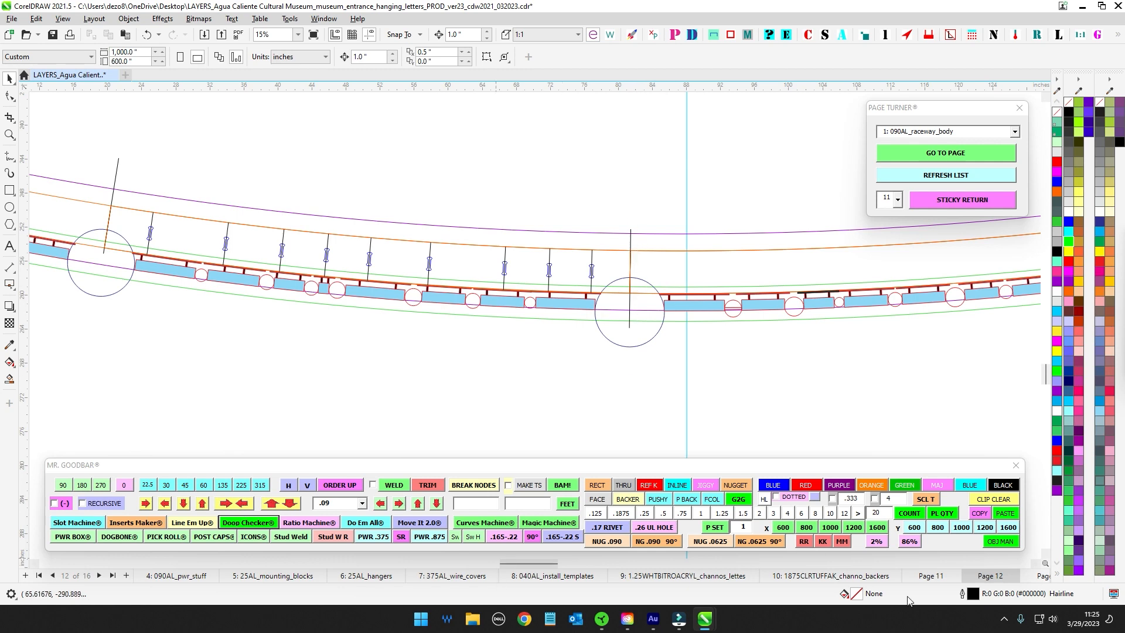
- Return to Page 11 and compare the CENTER mark on the joined raceway row with the separated CULTURAL section
left_click(930, 576)
scroll(577, 351, "down", 1)
scroll(590, 392, "up", 2)
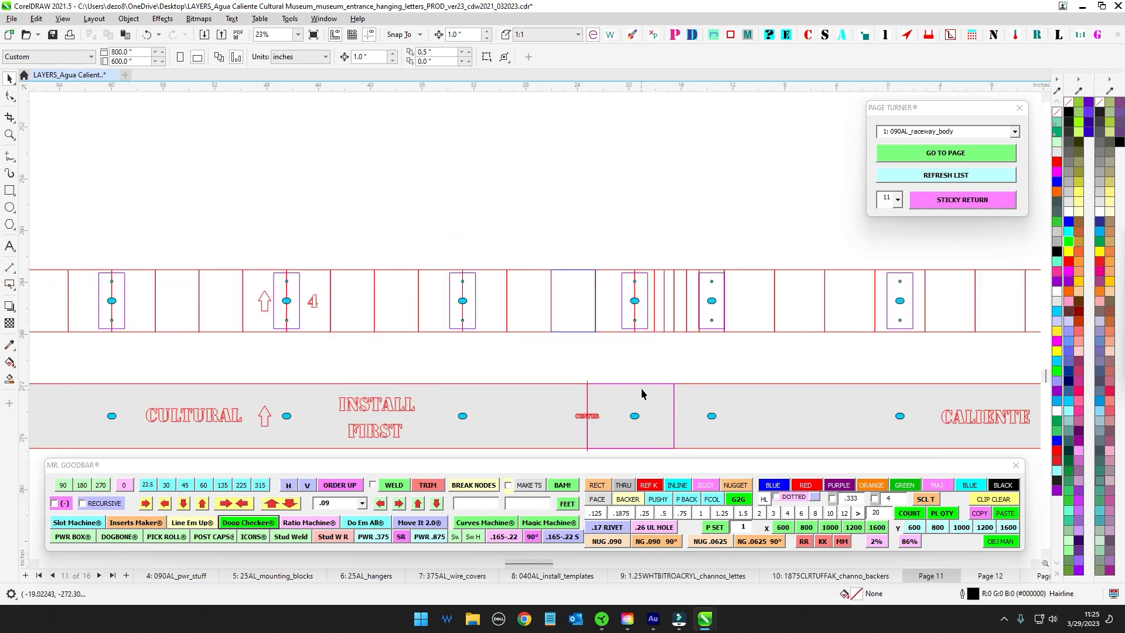
left_click_drag(605, 375, 516, 269)
scroll(606, 339, "down", 3)
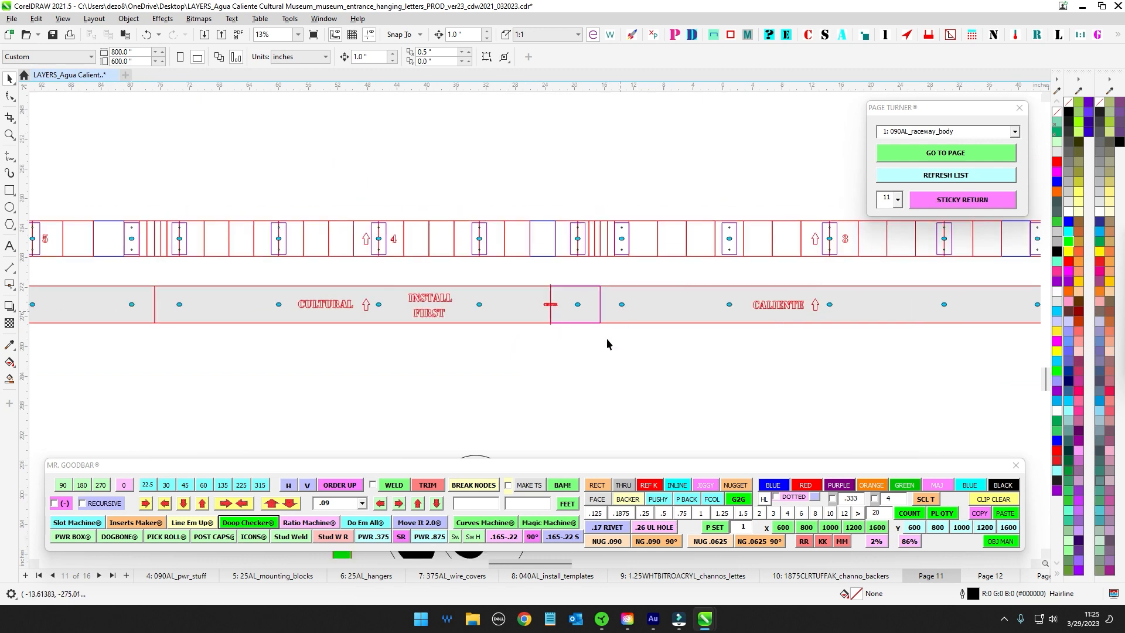
scroll(524, 281, "up", 1)
scroll(544, 269, "up", 2)
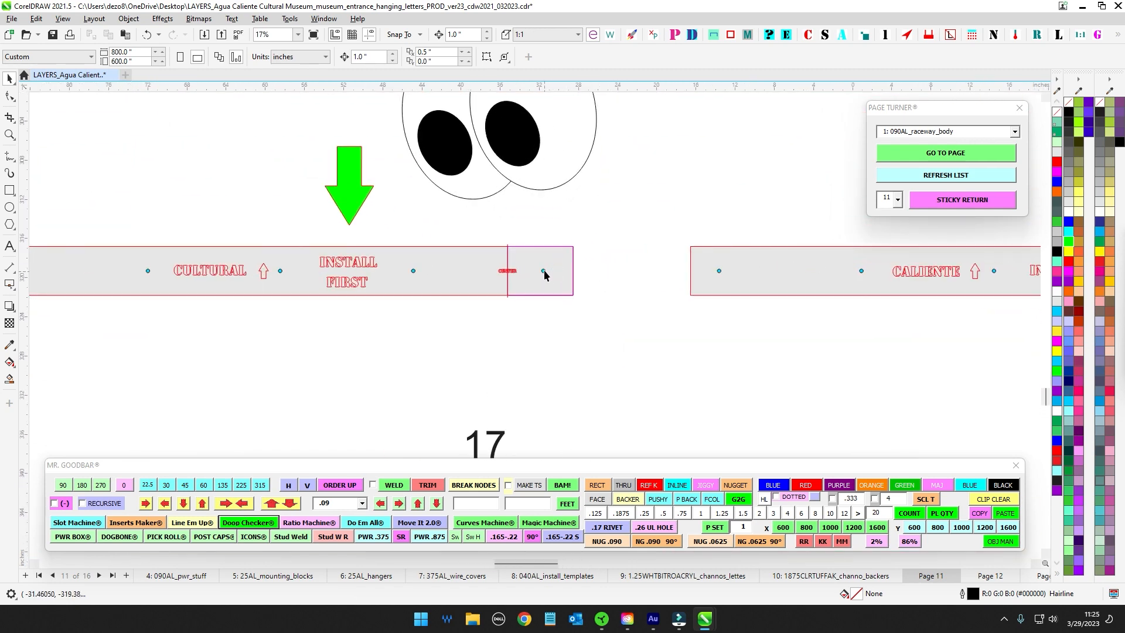
left_click_drag(402, 270, 650, 272)
scroll(226, 261, "down", 2)
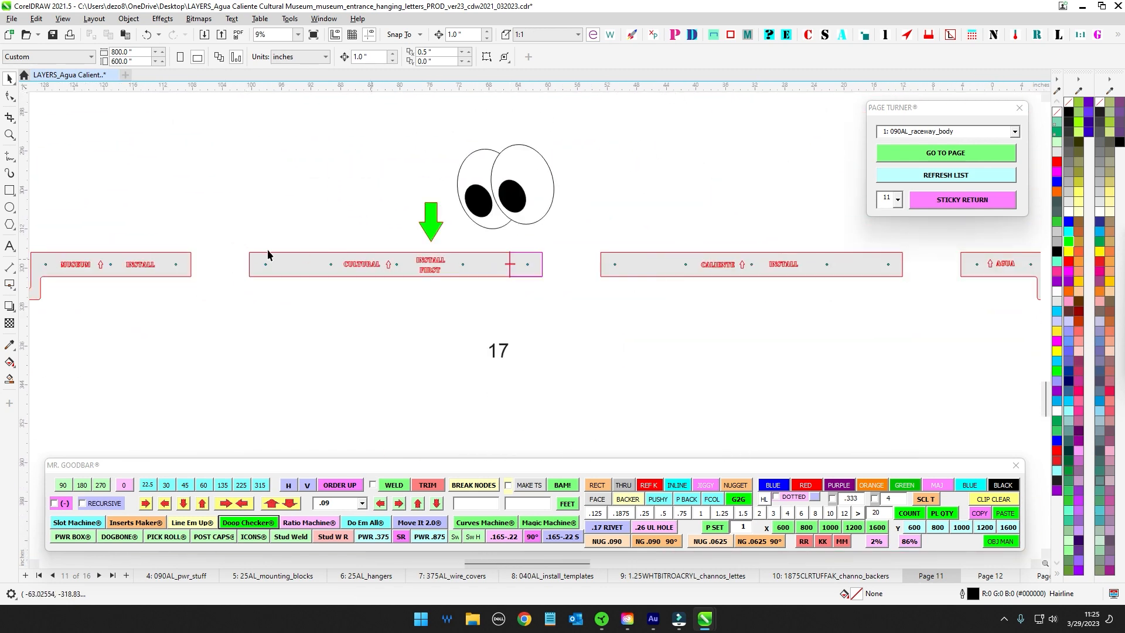
- Select the separated CULTURAL section marked INSTALL FIRST, including its magenta end piece
left_click_drag(212, 245, 671, 320)
scroll(613, 297, "down", 1)
scroll(603, 309, "up", 2)
left_click(607, 340)
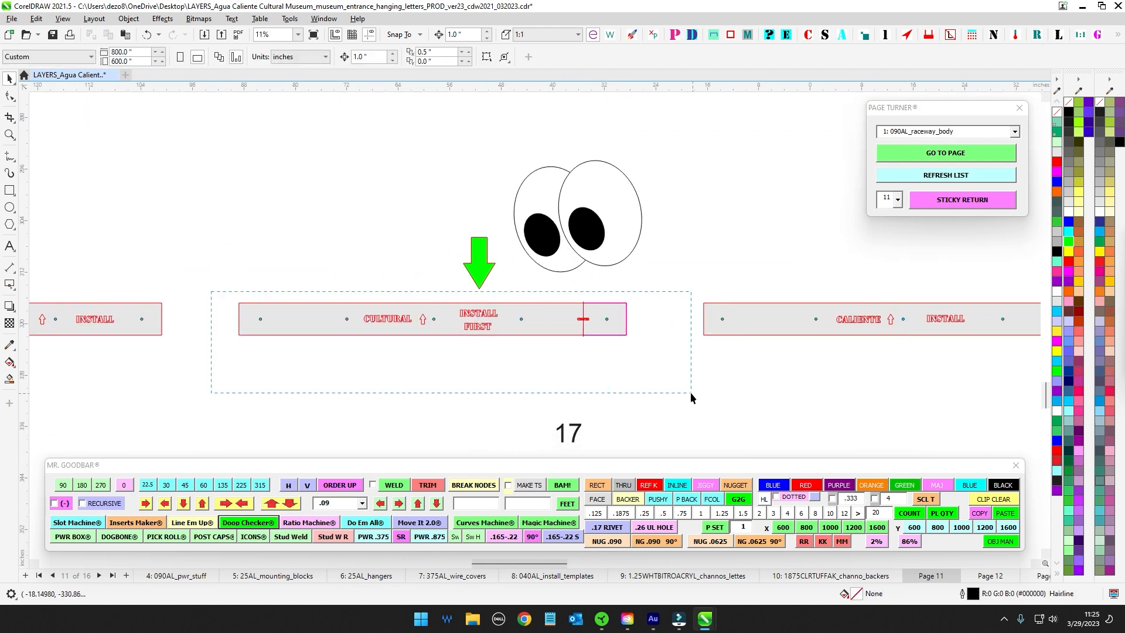
left_click_drag(690, 392, 555, 369)
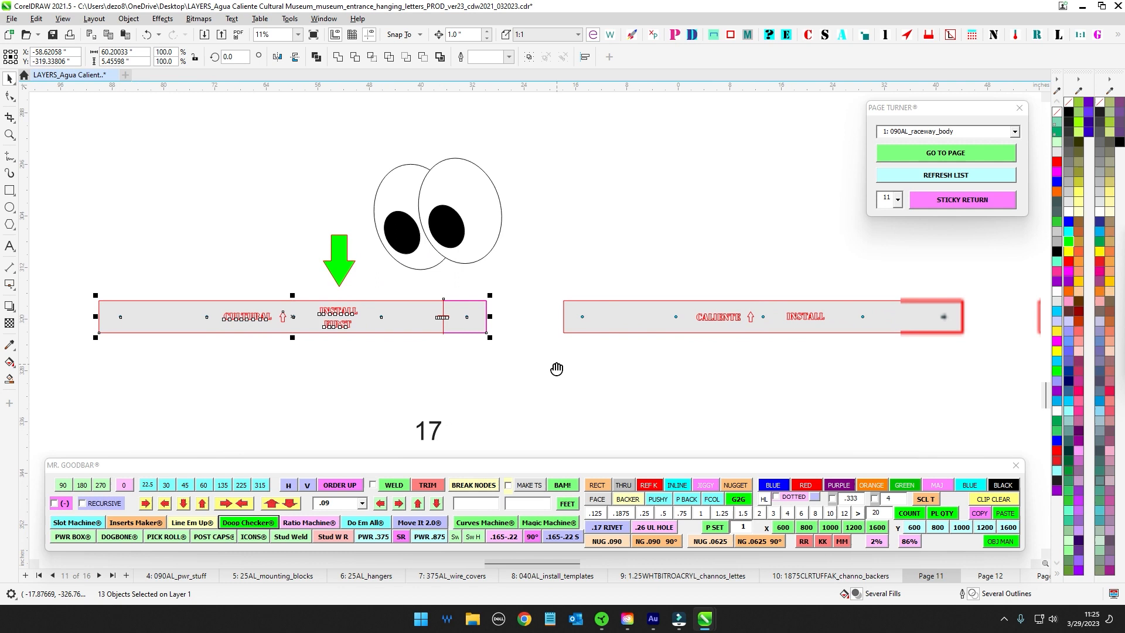
- Select the outline of the CALIENTE raceway section and inspect it from end to end
left_click(597, 323)
scroll(601, 321, "up", 2)
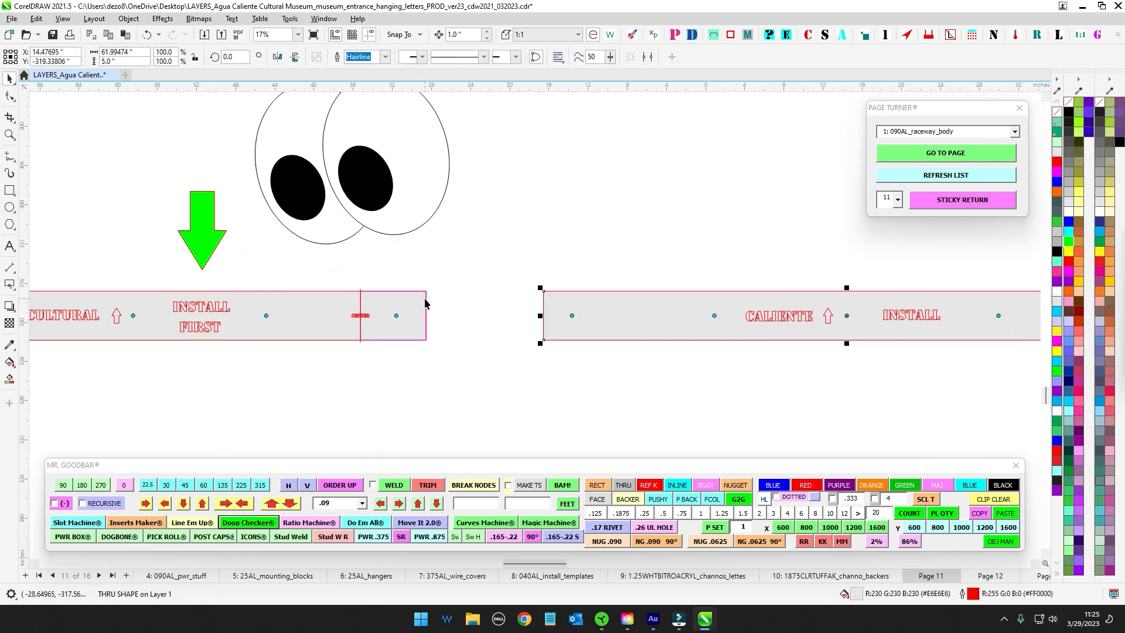
left_click_drag(615, 296, 244, 261)
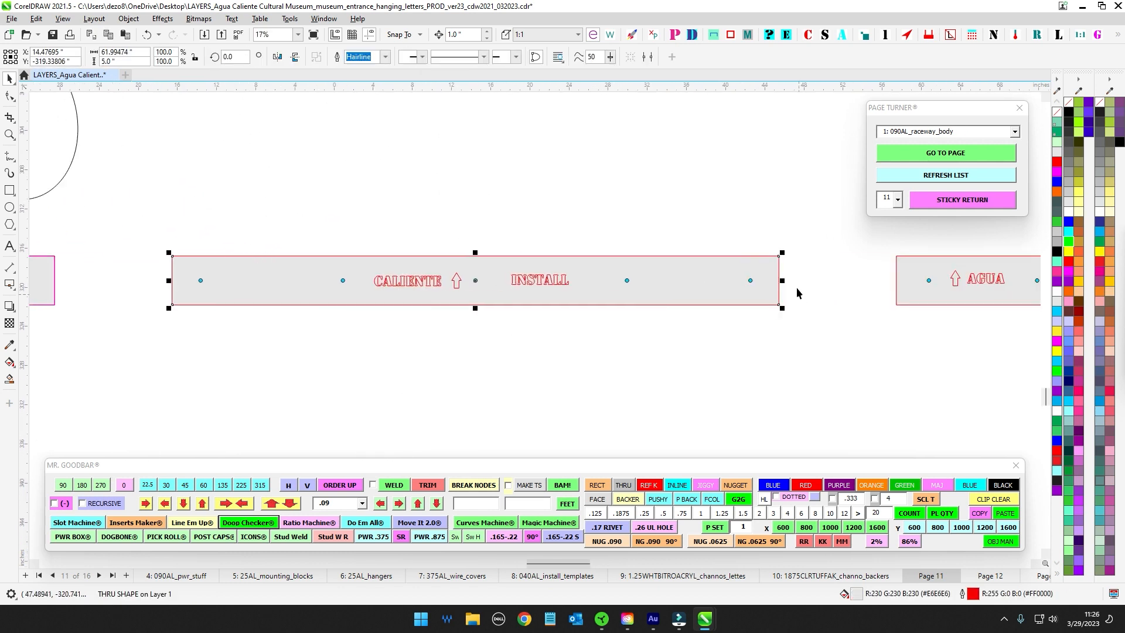
left_click_drag(429, 189, 120, 202)
scroll(579, 225, "down", 1)
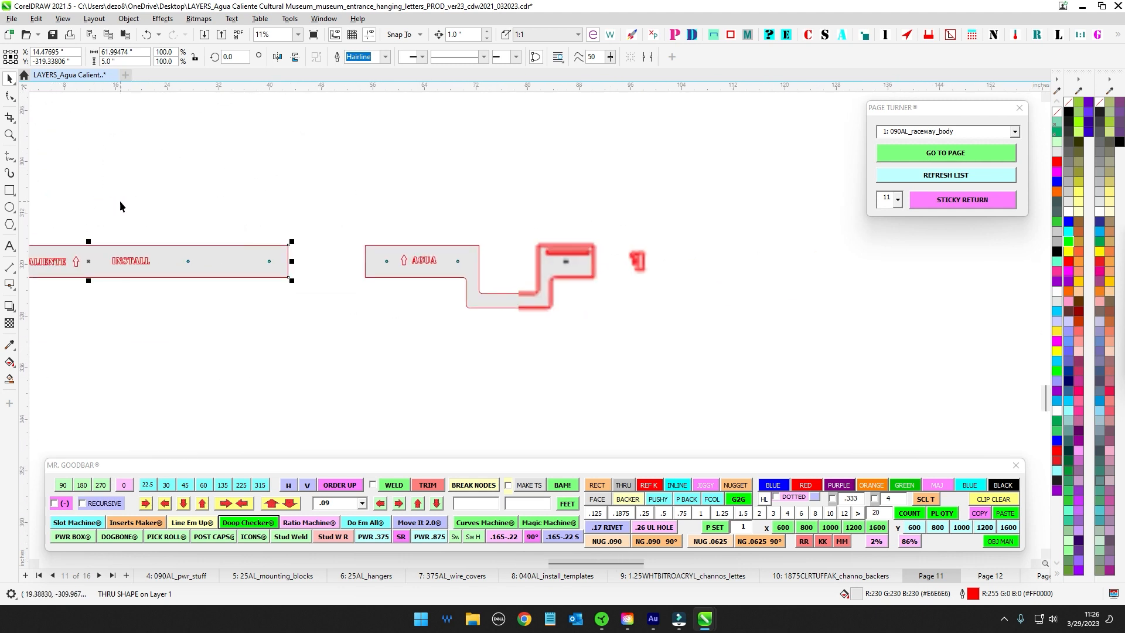
- Select the whole AGUA raceway section with its INSTALL label, then clear the selection
scroll(283, 216, "up", 1)
left_click_drag(287, 220, 662, 384)
scroll(410, 263, "up", 2)
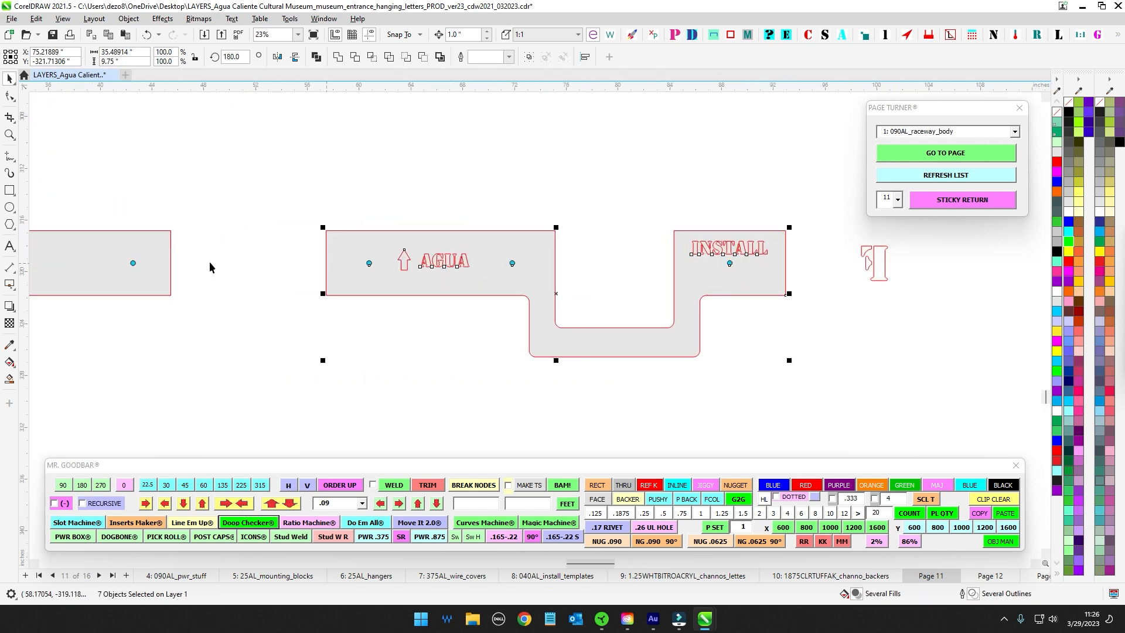
left_click(585, 199)
left_click_drag(585, 199, 455, 173)
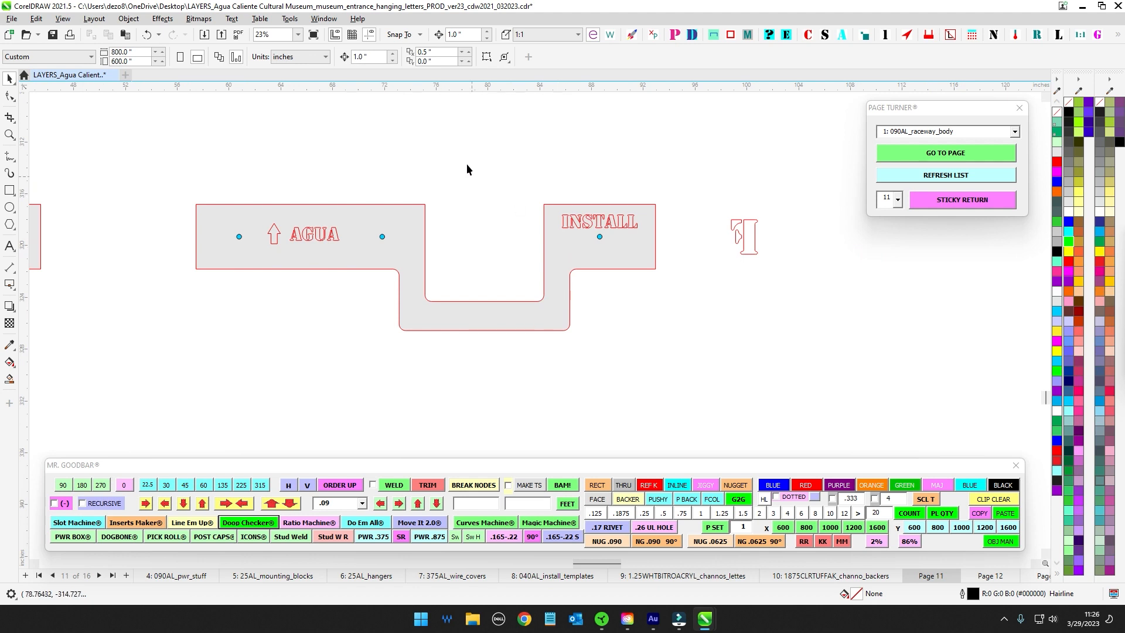
left_click_drag(471, 262, 535, 286)
- Select sections 1 and 2 of the curved TOP strip with their labels, nudge them sideways and move them back
scroll(601, 236, "down", 8)
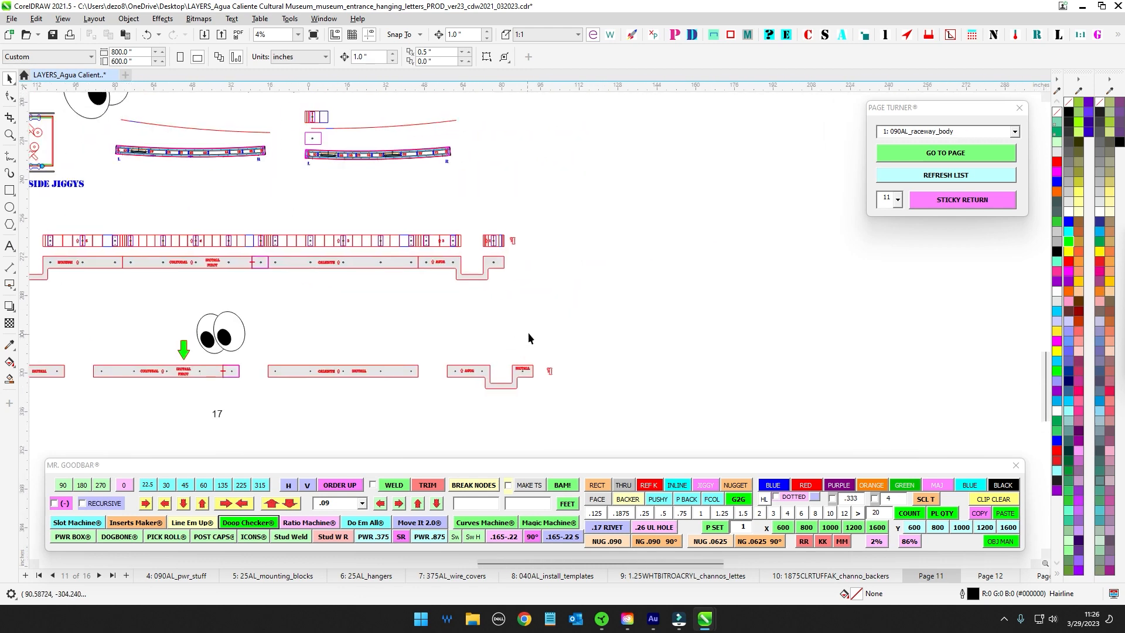
scroll(543, 291, "up", 5)
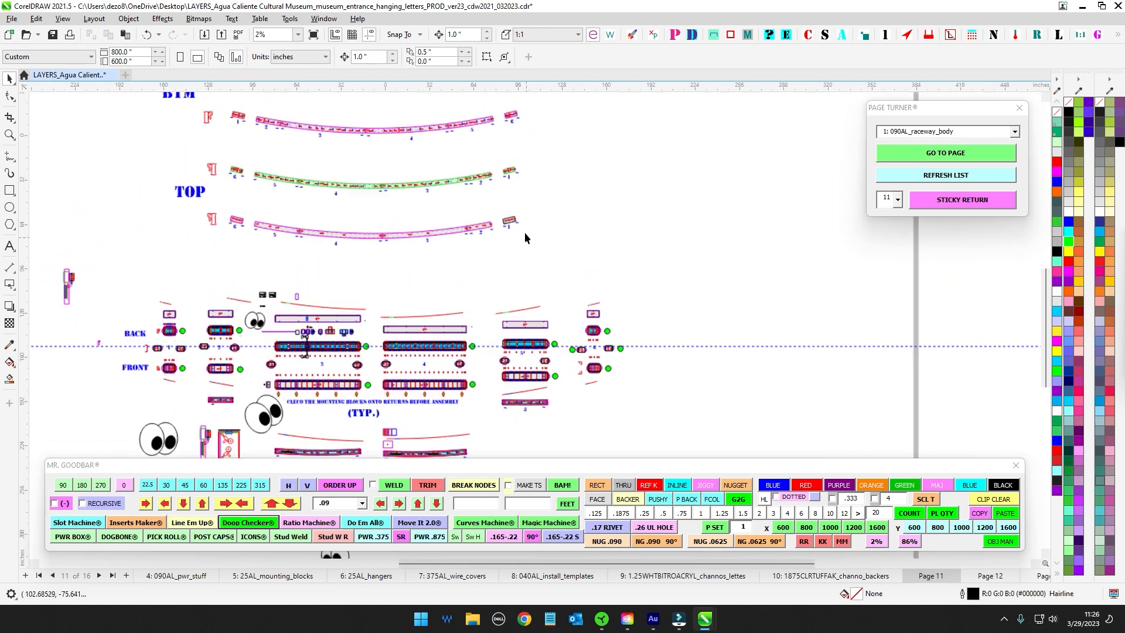
scroll(508, 227, "up", 1)
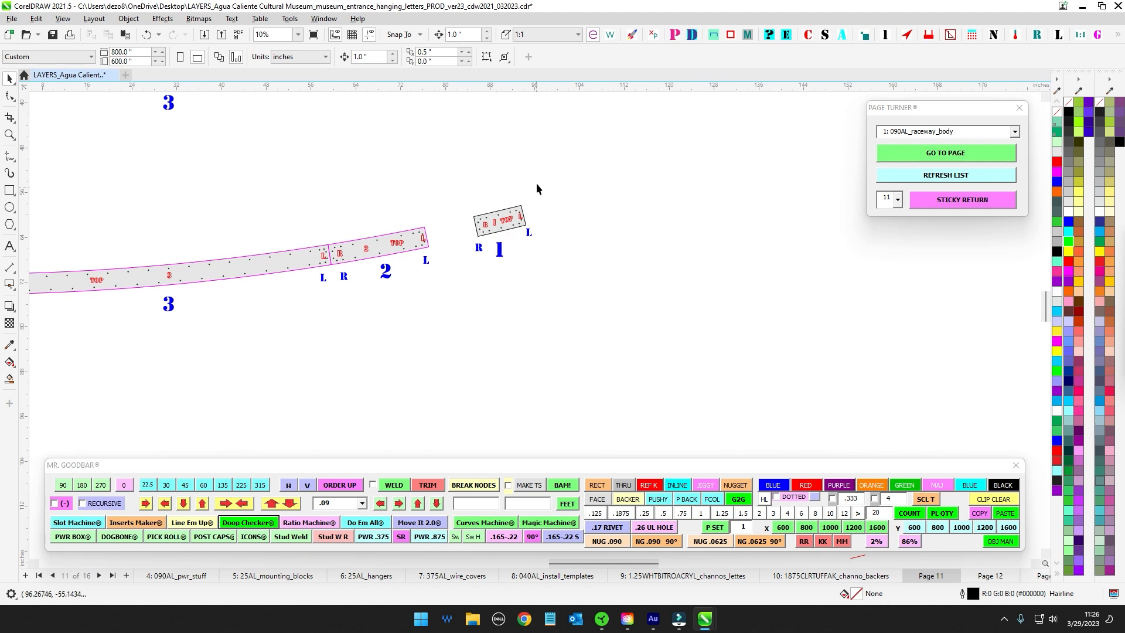
left_click_drag(323, 301, 323, 302)
key("Right")
key("Right")
key("Right")
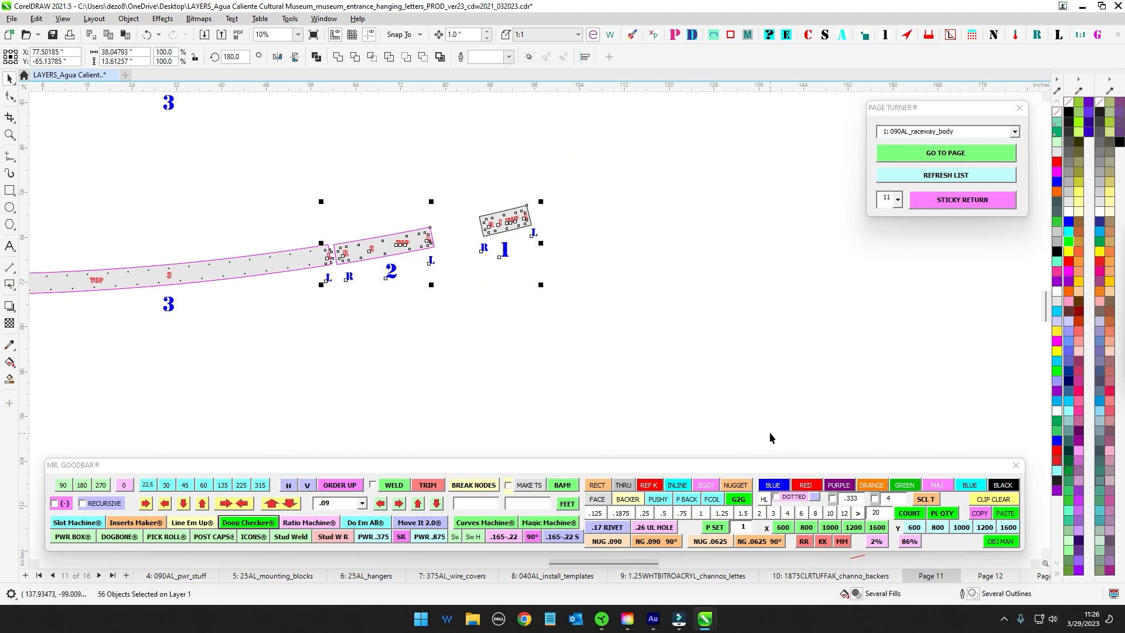
key("Left")
key("Left")
key("Left")
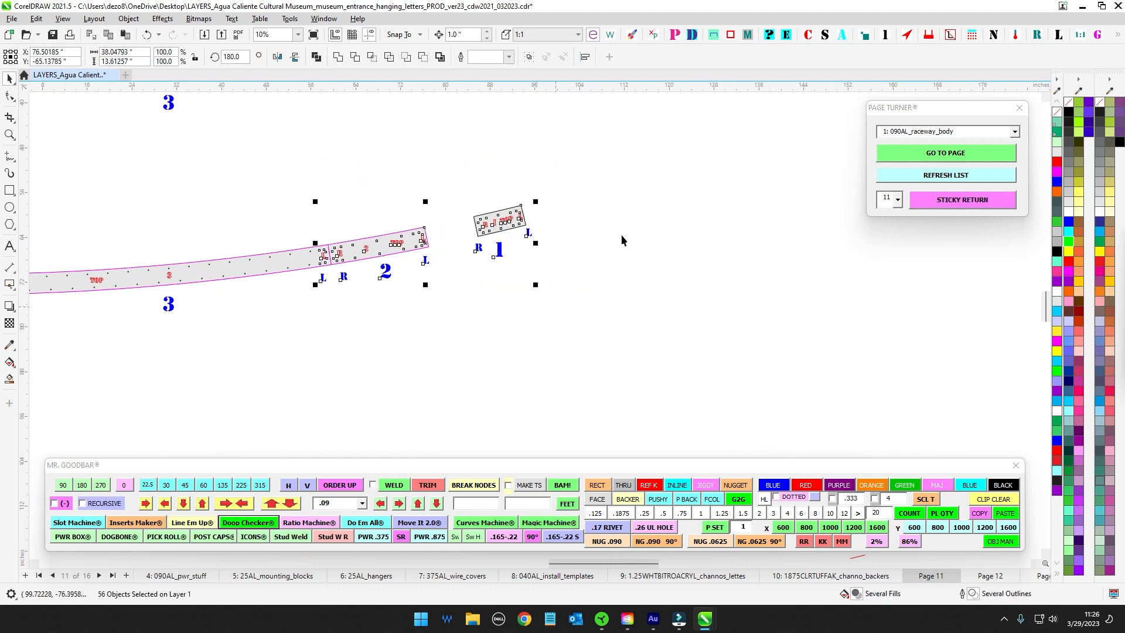
- Examine the raceway rows and the mounting blocks above the CLECO THE MOUNTING BLOCKS ONTO RETURNS note
scroll(651, 270, "down", 3)
scroll(547, 336, "up", 2)
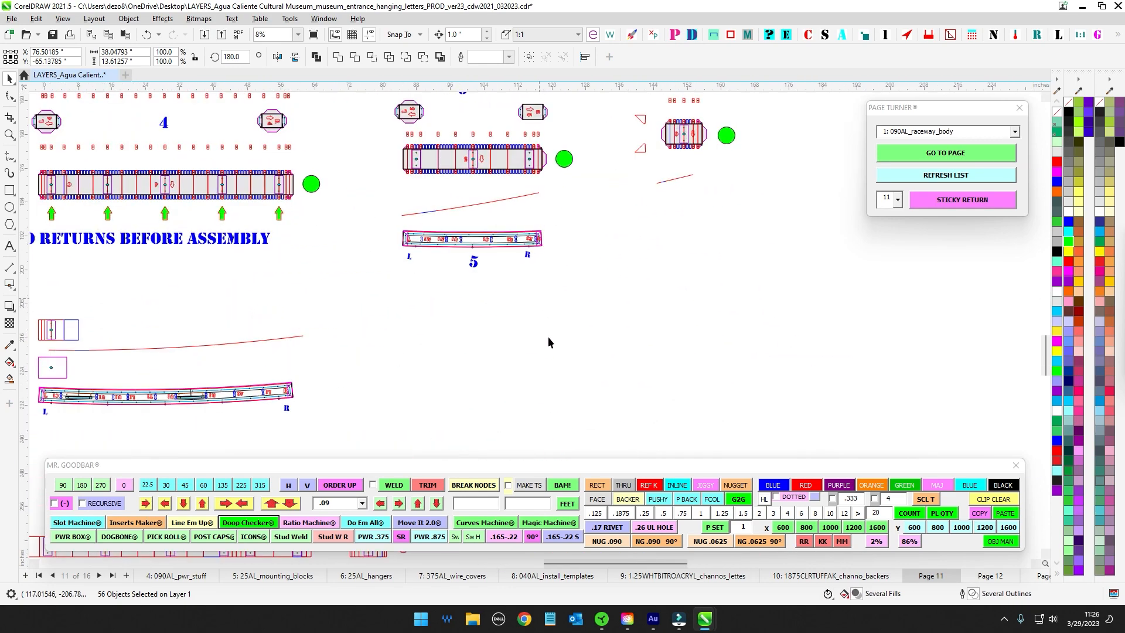
scroll(608, 245, "down", 1)
scroll(538, 386, "up", 2)
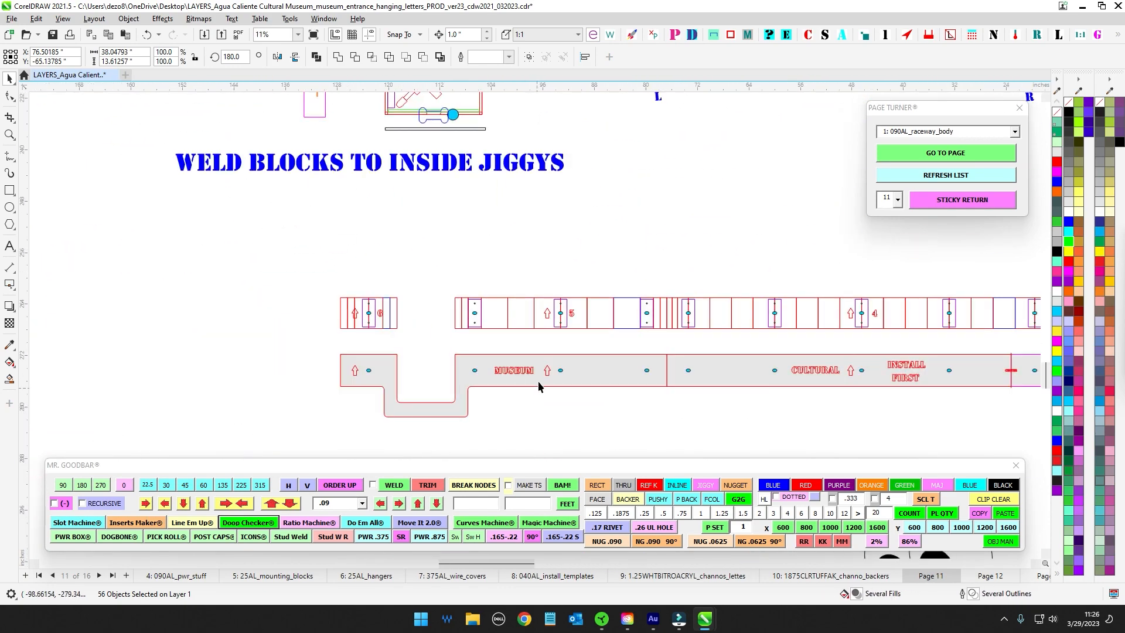
scroll(410, 316, "down", 2)
scroll(510, 281, "down", 1)
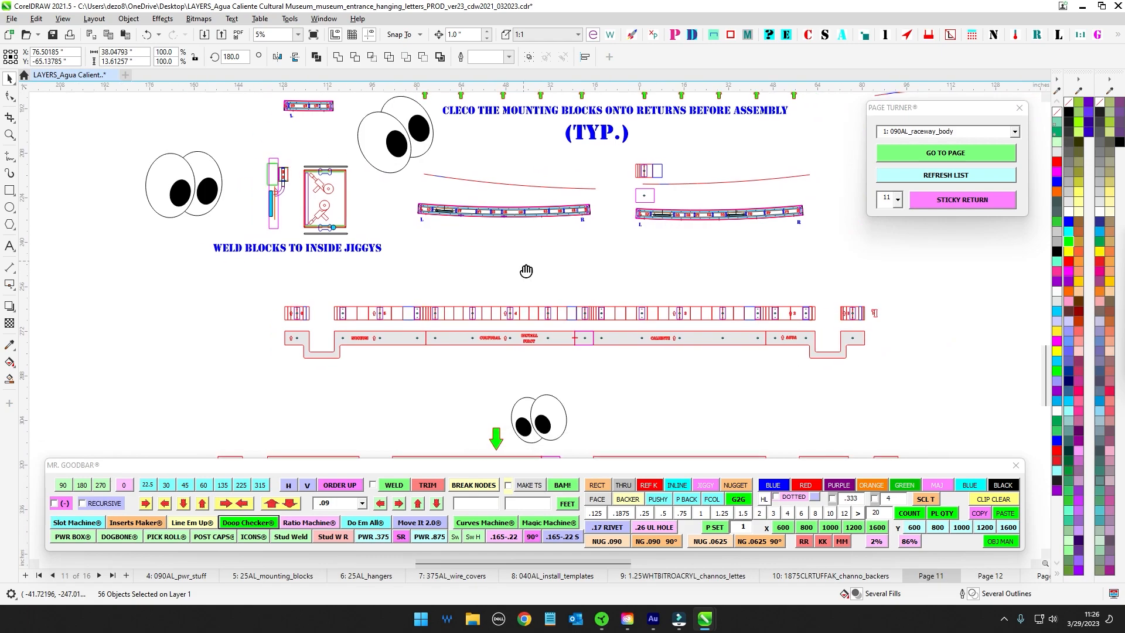
scroll(457, 158, "up", 4)
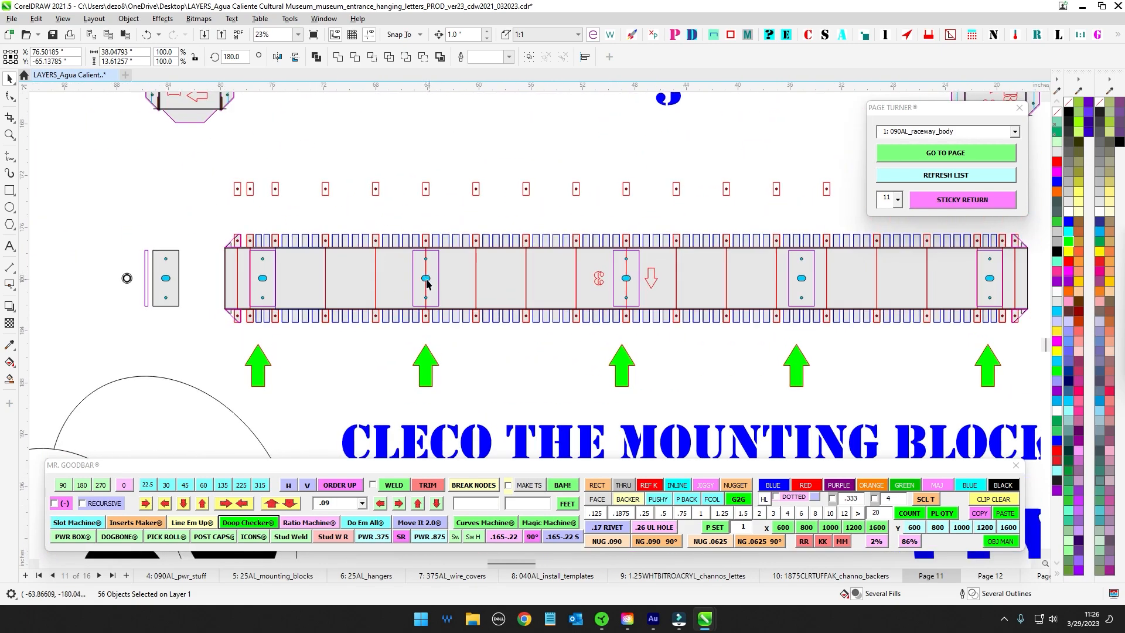
scroll(424, 283, "down", 4)
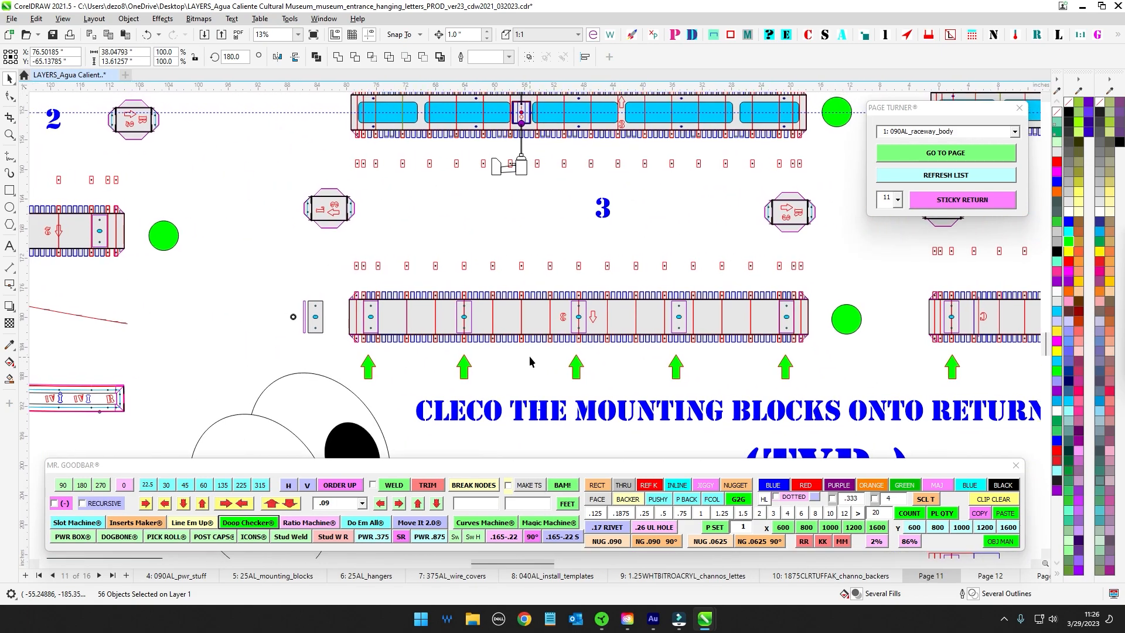
- Examine the two flange bolt drawings labelled 94077A10 above the raceway returns
scroll(503, 252, "up", 6)
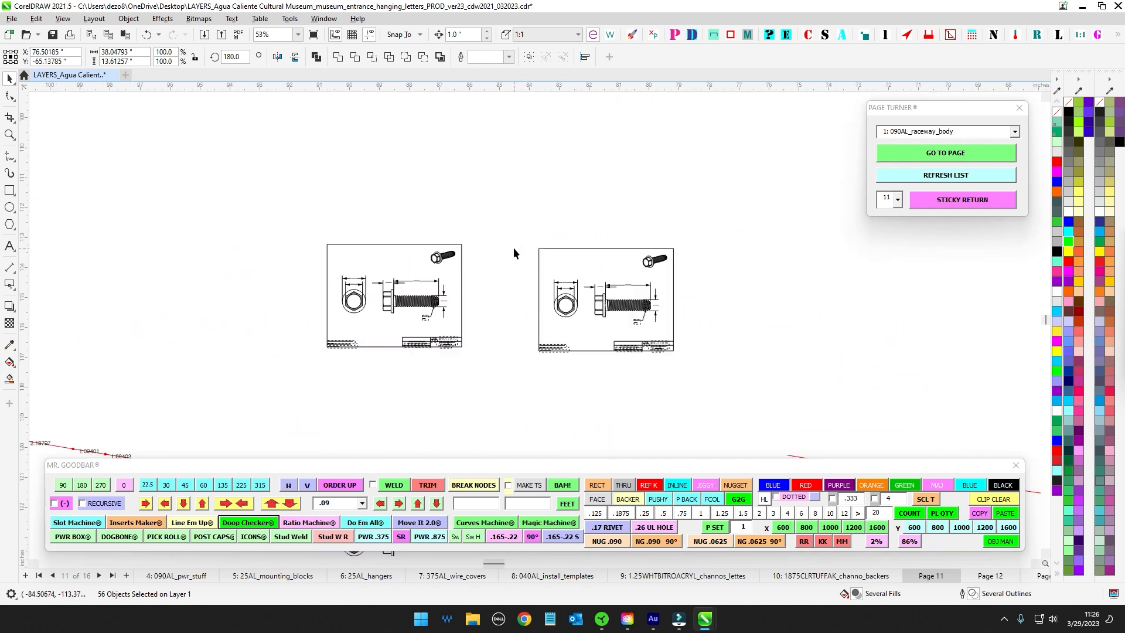
scroll(505, 251, "up", 1)
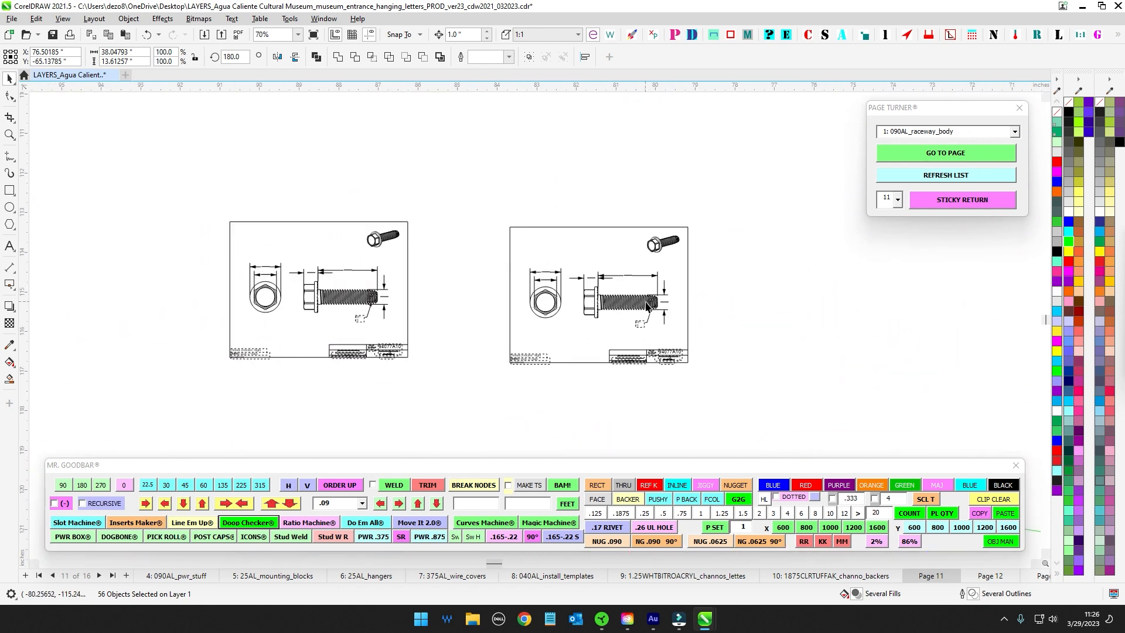
left_click_drag(745, 301, 725, 304)
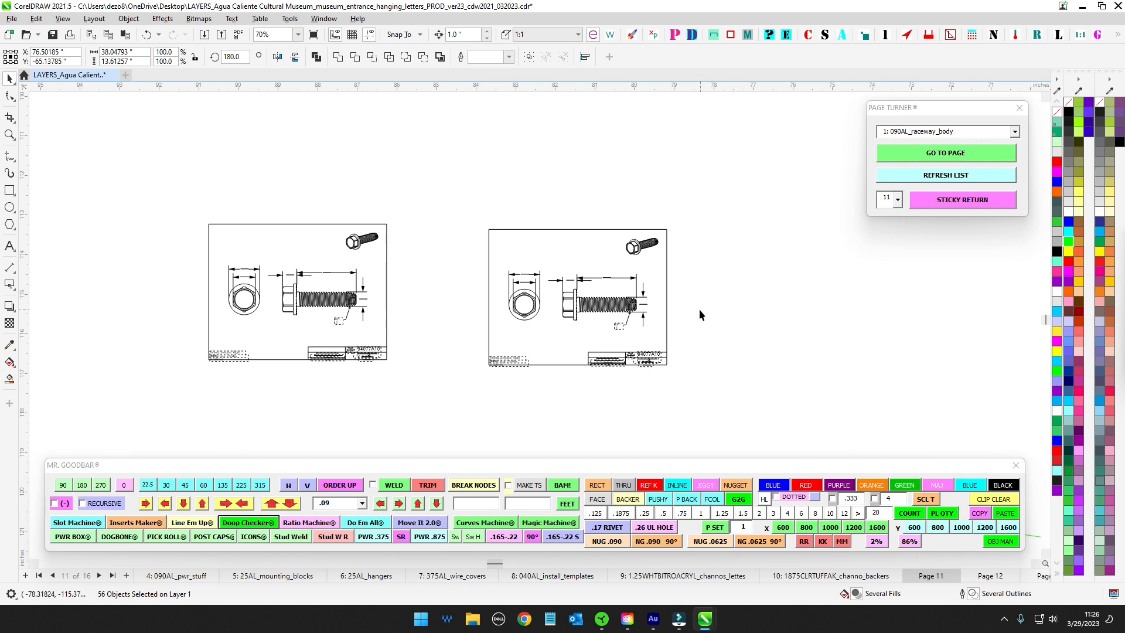
scroll(612, 308, "up", 1)
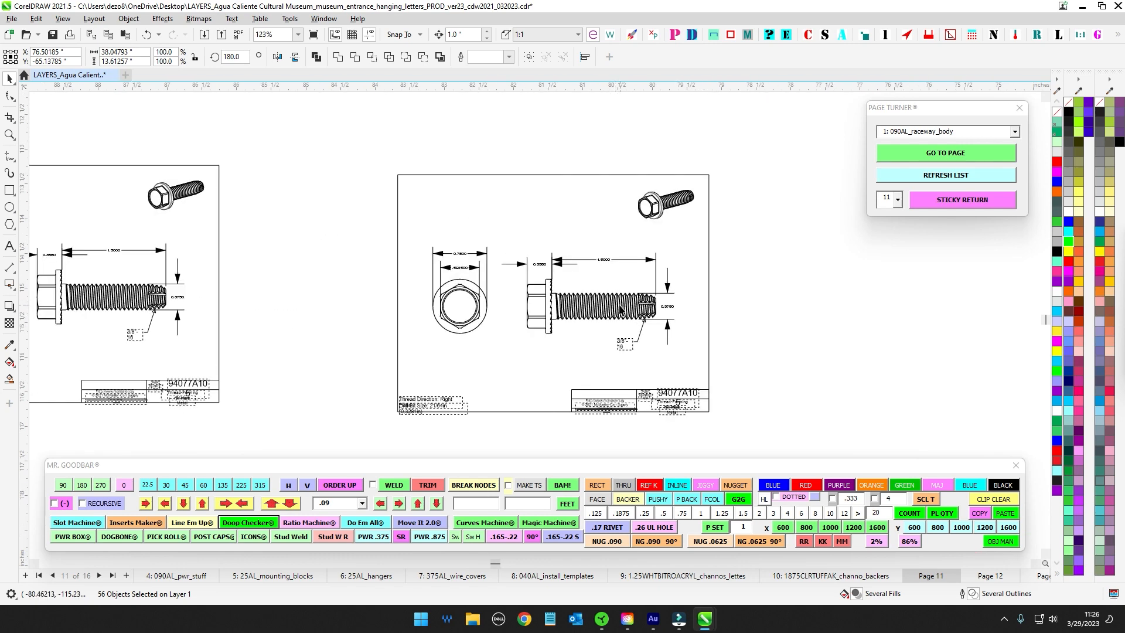
scroll(603, 305, "down", 1)
scroll(603, 305, "down", 6)
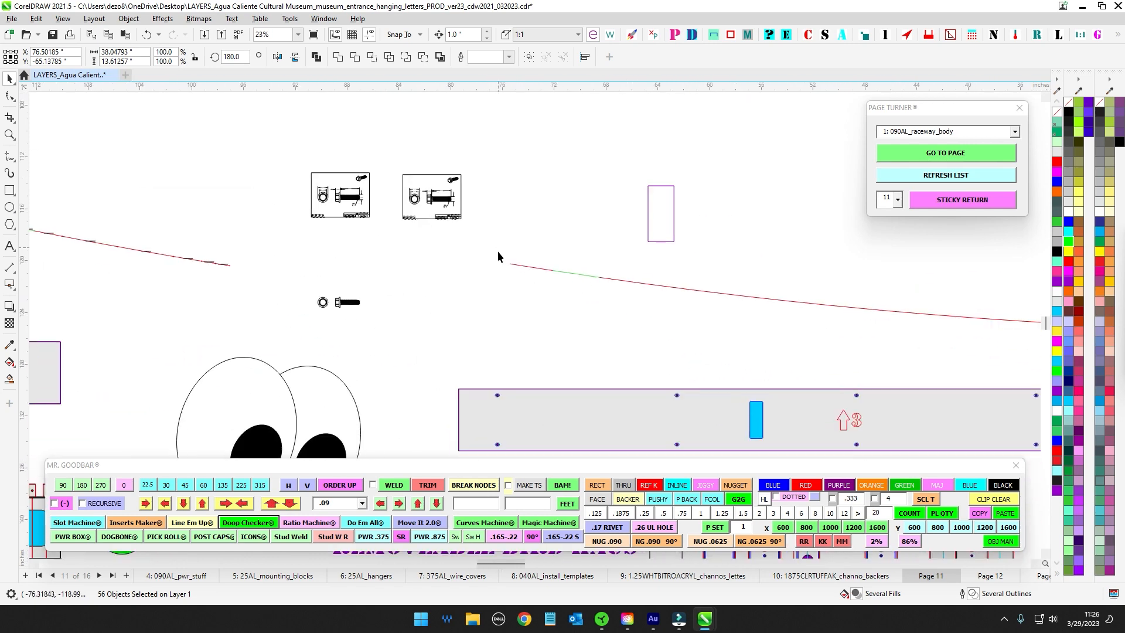
- Select the whole row of separated raceway sections below the assembled raceway strip
scroll(395, 228, "down", 2)
scroll(430, 306, "down", 6)
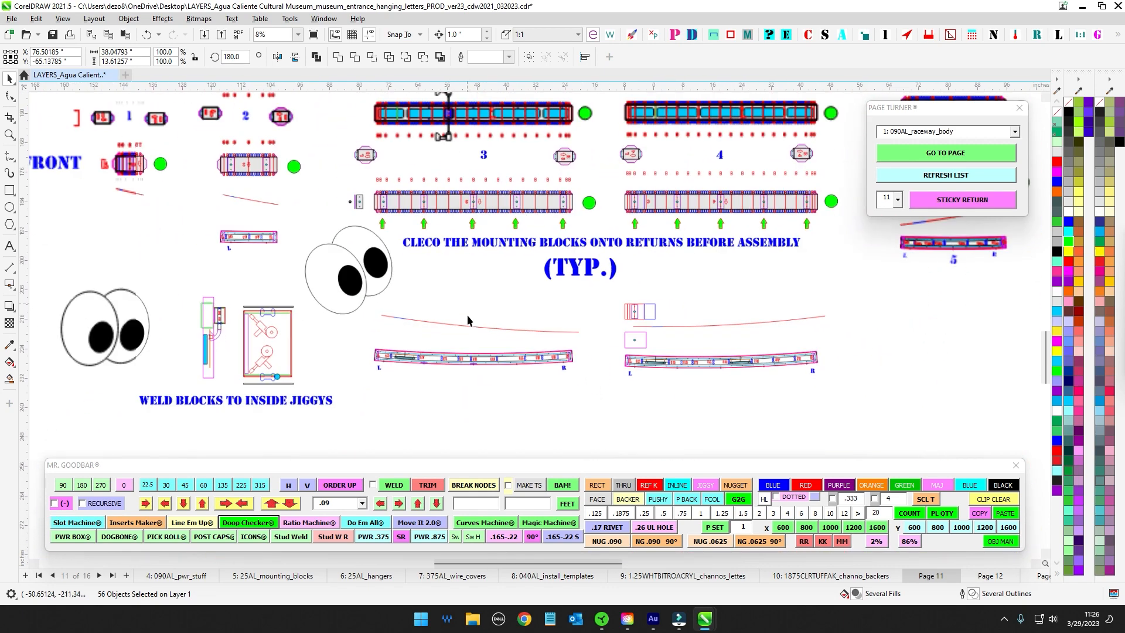
left_click_drag(835, 379, 775, 241)
scroll(891, 397, "down", 1)
left_click_drag(237, 251, 879, 312)
scroll(561, 228, "up", 3)
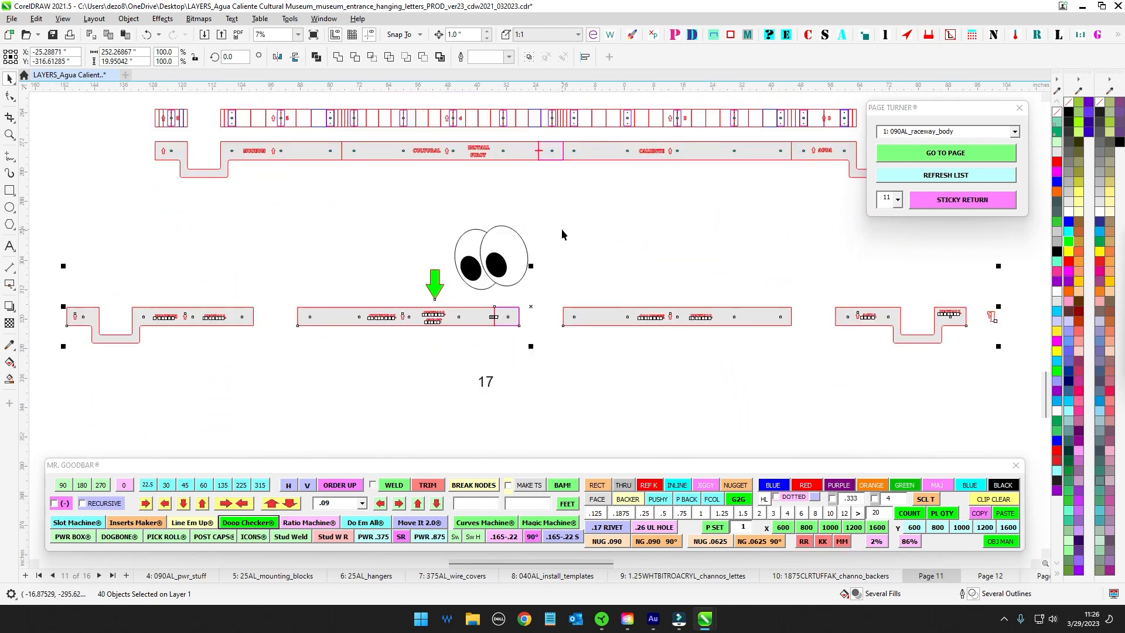
- Clear the selection and select only the CULTURAL raceway section labelled INSTALL FIRST with all its markings
left_click(589, 237)
left_click_drag(416, 325, 552, 329)
scroll(551, 328, "up", 2)
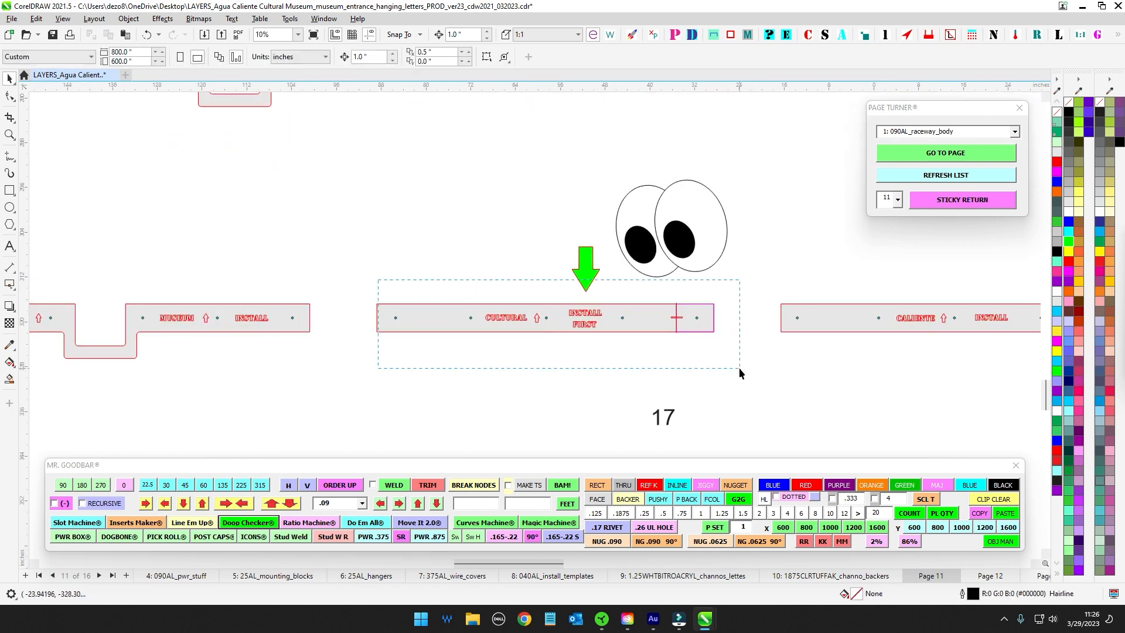
left_click_drag(739, 368, 739, 370)
scroll(739, 370, "down", 1)
left_click_drag(808, 389, 639, 396)
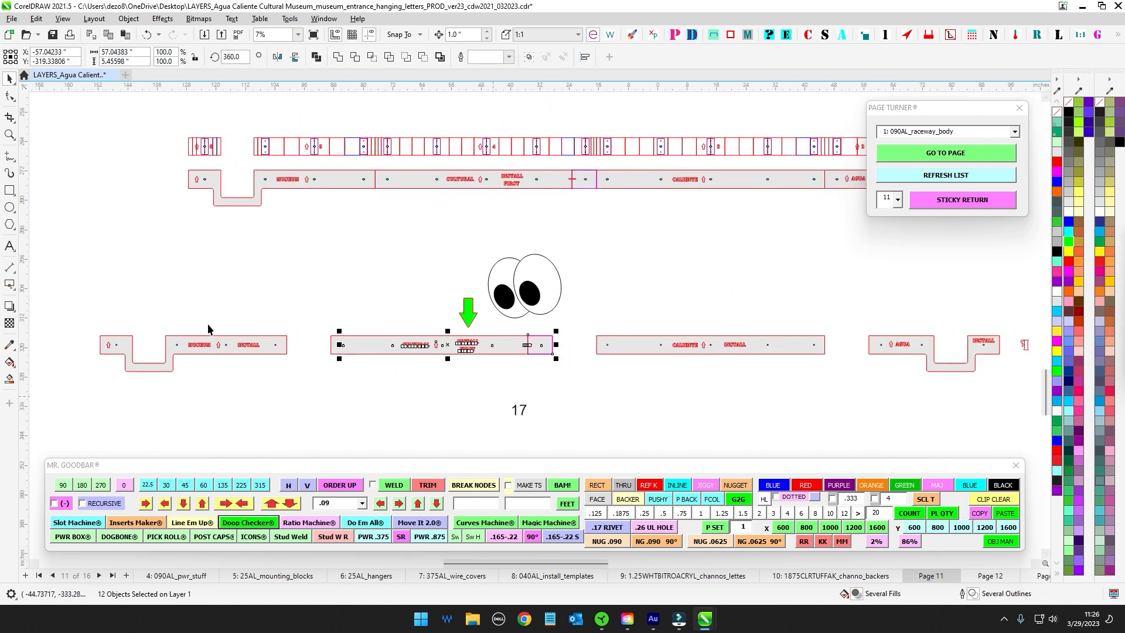
- Switch to Page 12 and select the light grey raceway section beside the left green post in the curved assembly
scroll(371, 309, "down", 3)
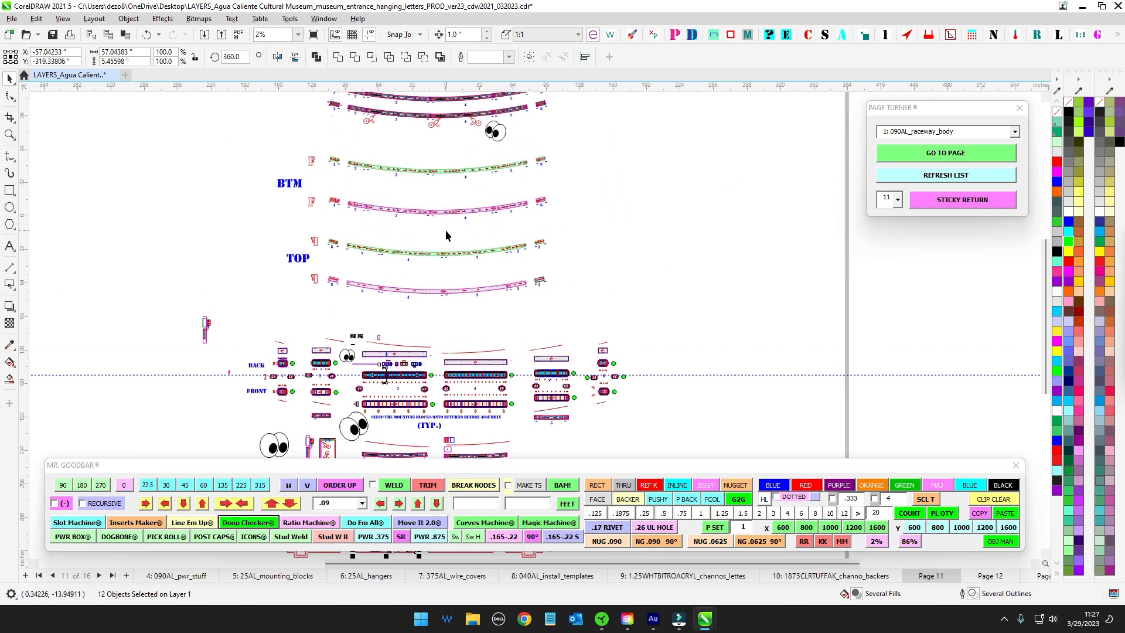
left_click(984, 577)
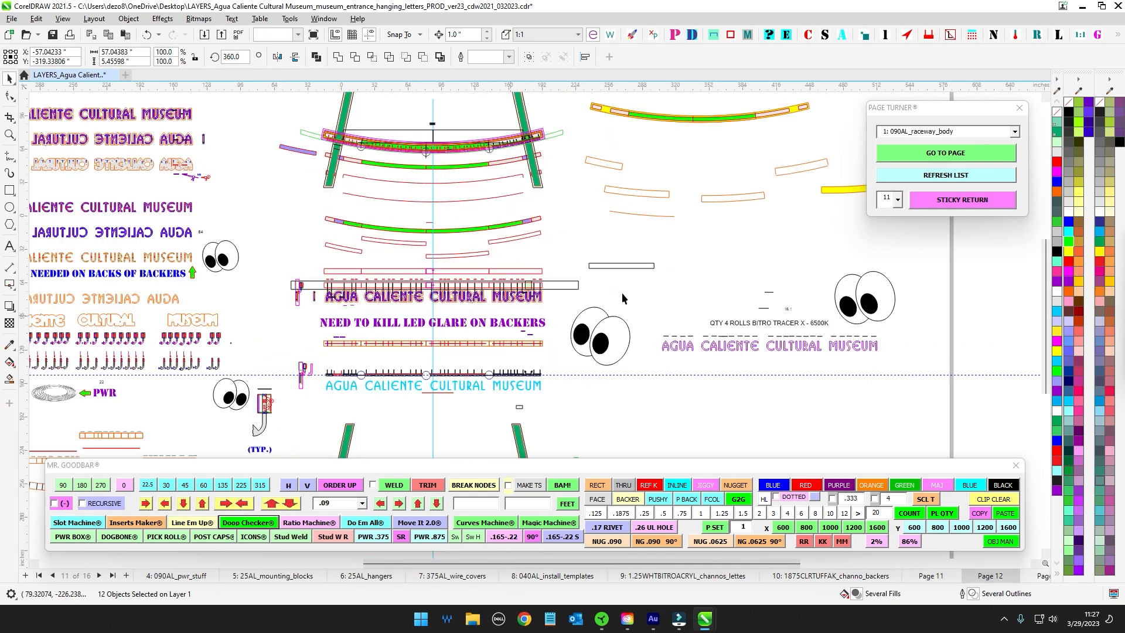
scroll(365, 159, "up", 1)
scroll(364, 159, "up", 5)
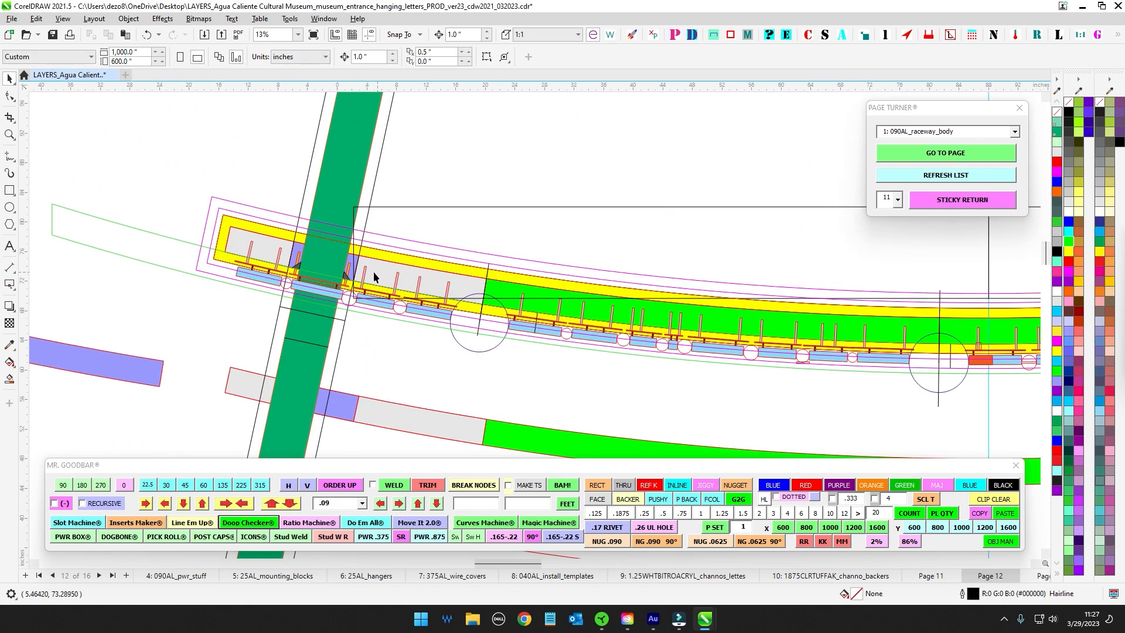
scroll(341, 262, "up", 1)
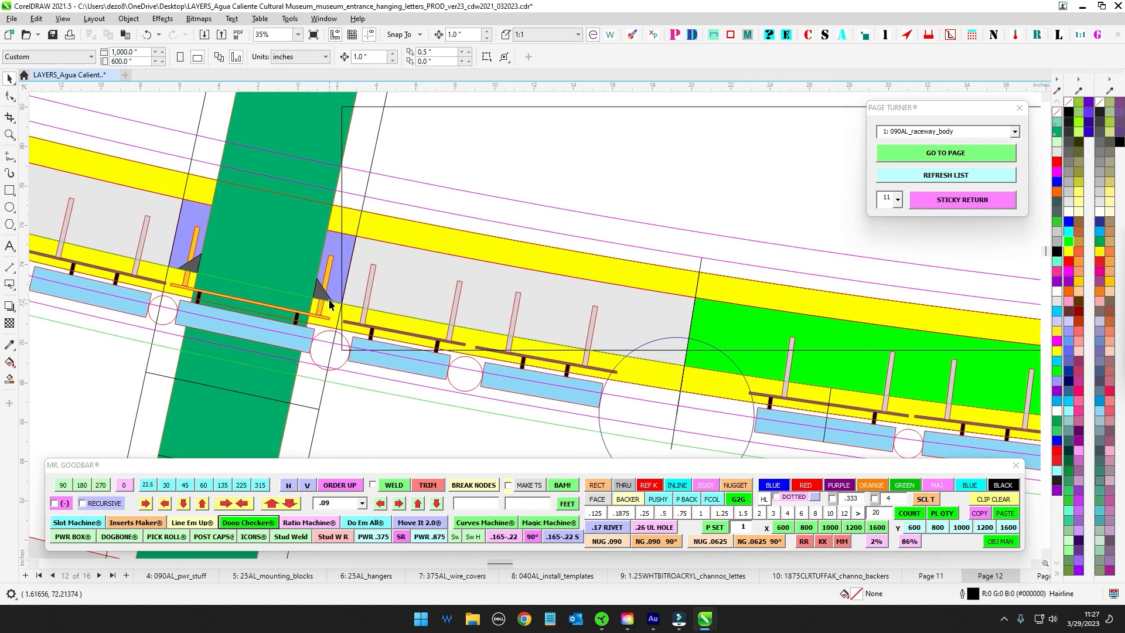
left_click(373, 269)
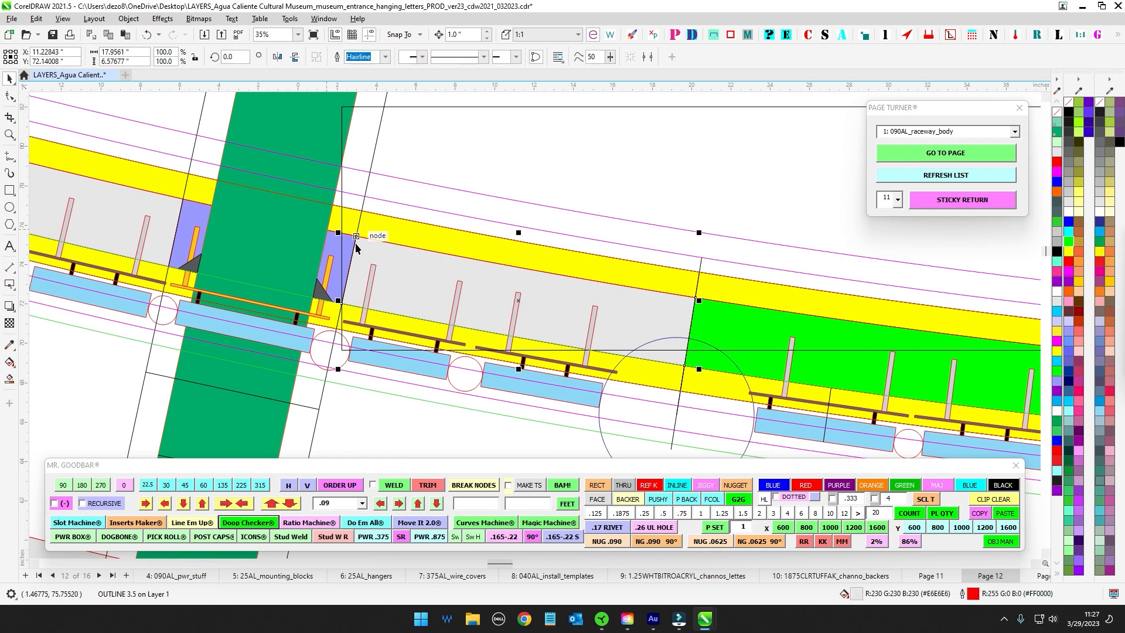
scroll(271, 267, "up", 1)
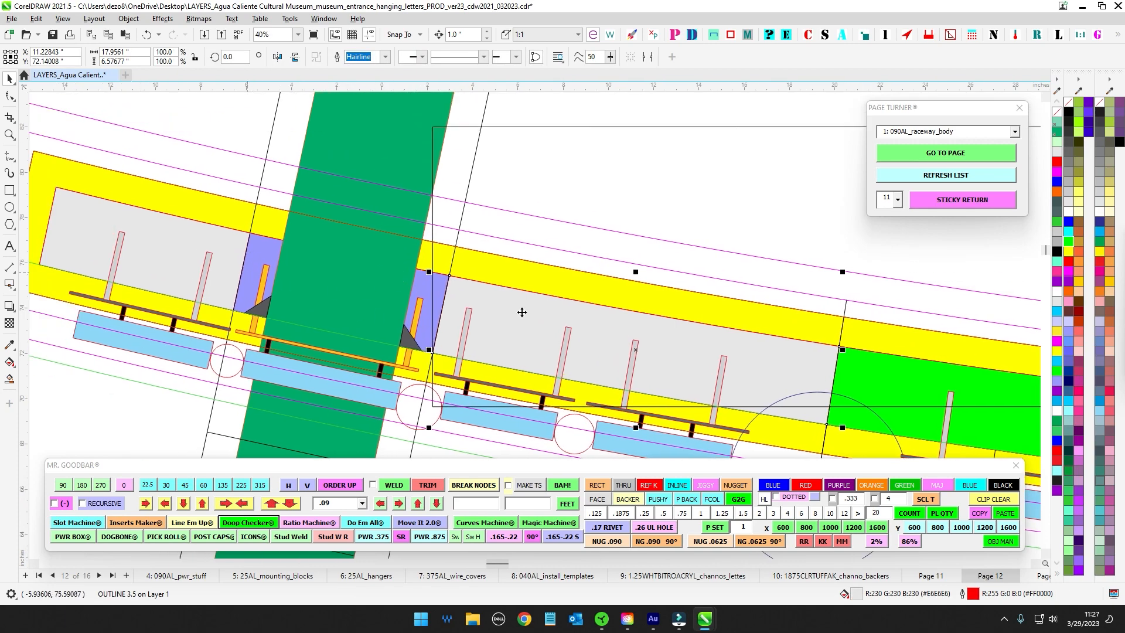
- Examine the right end of the curved raceway assembly where it crosses the second green post
scroll(523, 312, "down", 4)
left_click_drag(583, 239, 131, 141)
left_click_drag(583, 185, 48, 162)
mouse_move(576, 121)
left_mouse_down()
mouse_move(373, 142)
mouse_move(47, 153)
left_mouse_up()
left_click_drag(613, 156, 84, 212)
scroll(454, 216, "up", 6)
scroll(511, 233, "down", 8)
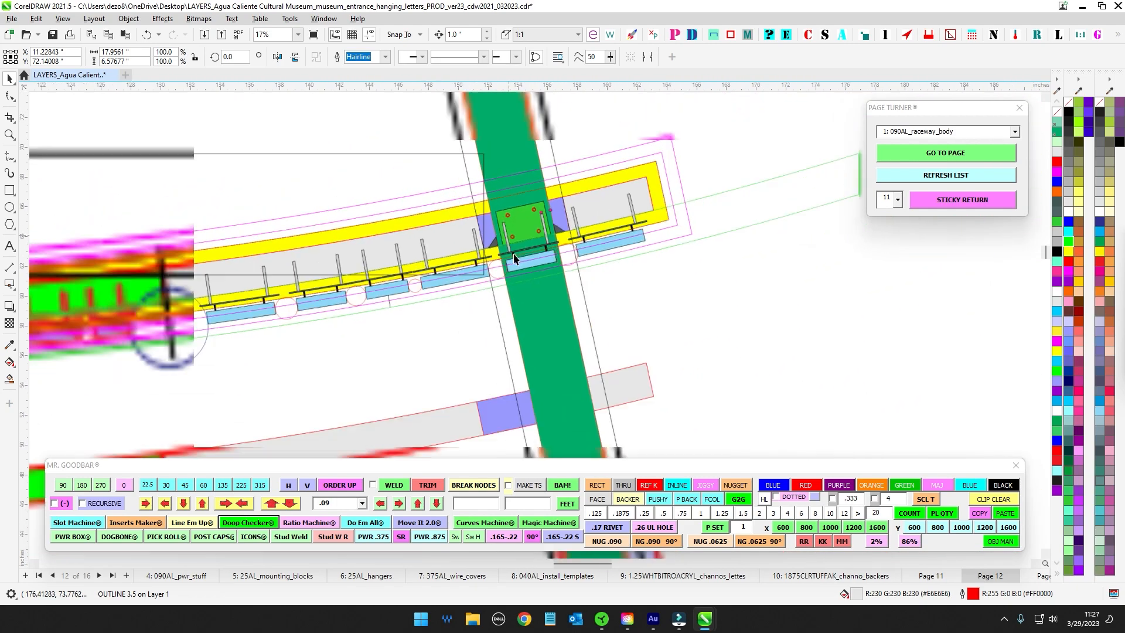
scroll(678, 296, "down", 3)
scroll(566, 237, "down", 2)
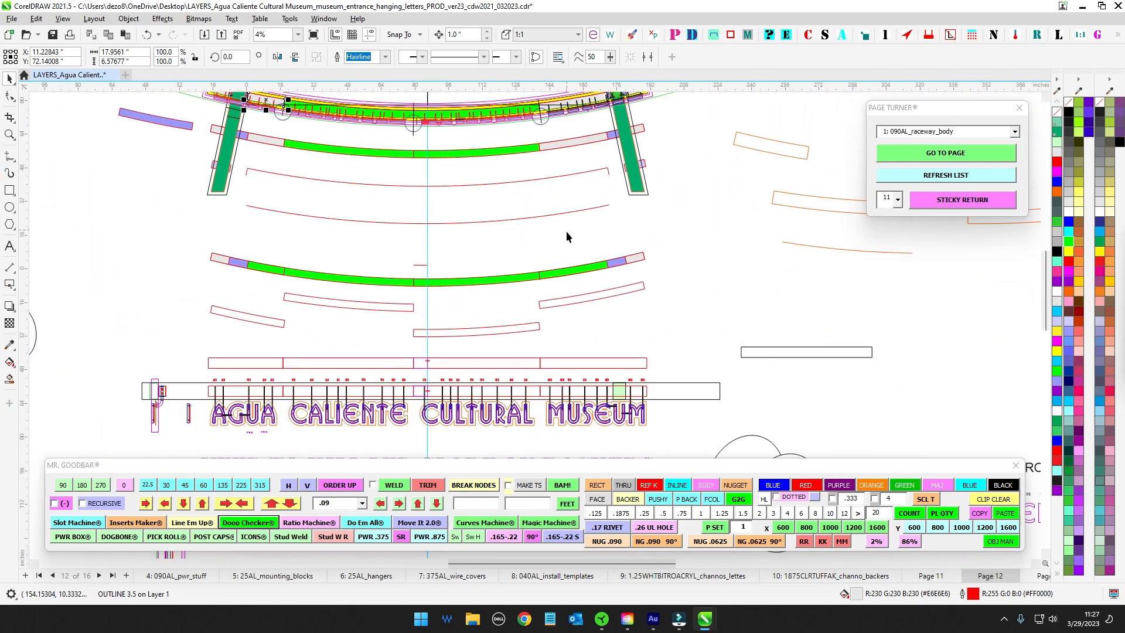
- Examine the letter layouts around the NEED TO KILL LED GLARE ON BACKERS note and the grey mirrored backers with their mounting holes
scroll(566, 233, "down", 4)
left_click_drag(603, 384, 748, 298)
scroll(748, 298, "up", 3)
left_click_drag(602, 326, 602, 214)
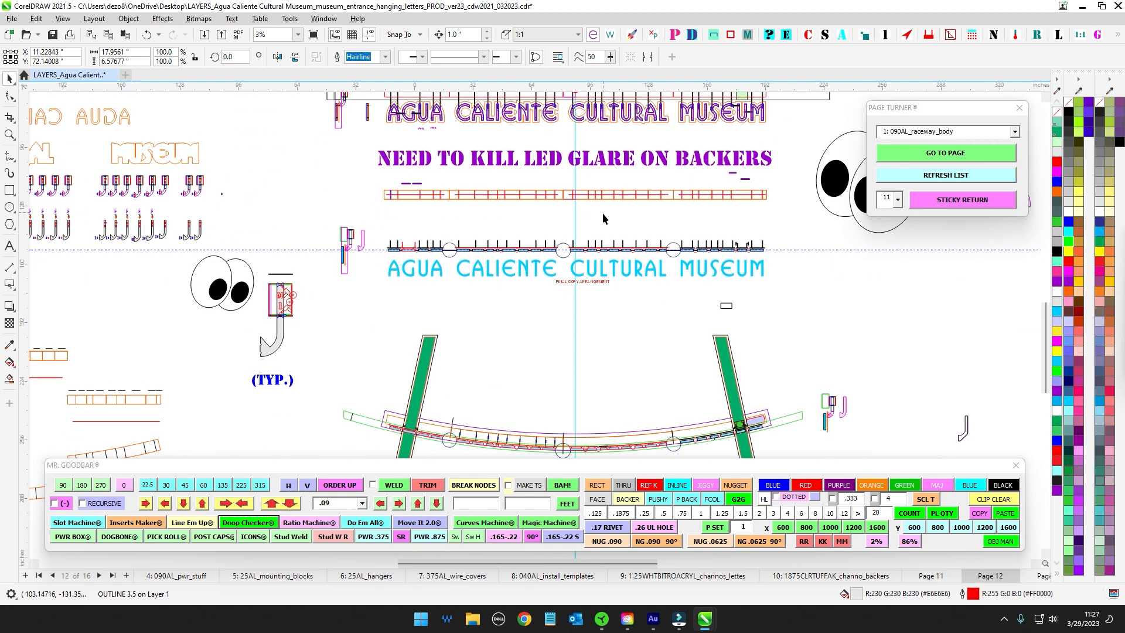
scroll(519, 337, "down", 1)
left_click_drag(323, 192, 606, 344)
left_click_drag(282, 159, 318, 239)
scroll(317, 239, "up", 5)
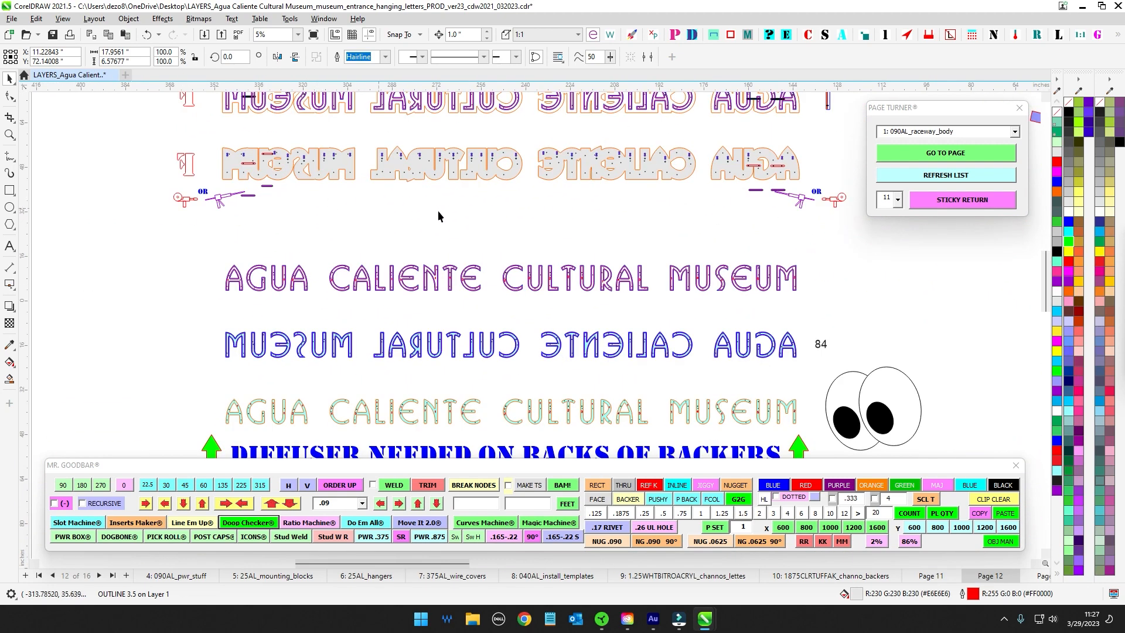
scroll(610, 208, "up", 3)
scroll(551, 234, "up", 3)
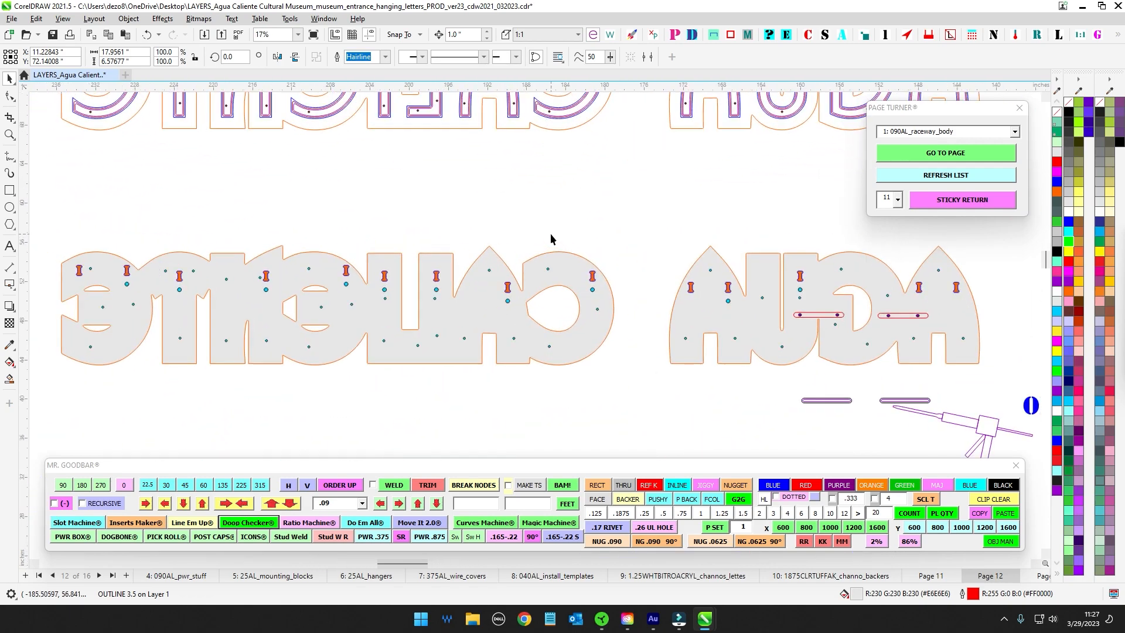
- Examine the hook-shaped parts below the DIFFUSER NEEDED ON BACKS OF BACKERS note and the coil labelled PWR
scroll(582, 325, "down", 5)
left_click_drag(737, 325, 500, 364)
left_click_drag(528, 410, 588, 343)
scroll(577, 355, "up", 1)
left_click_drag(563, 414, 693, 258)
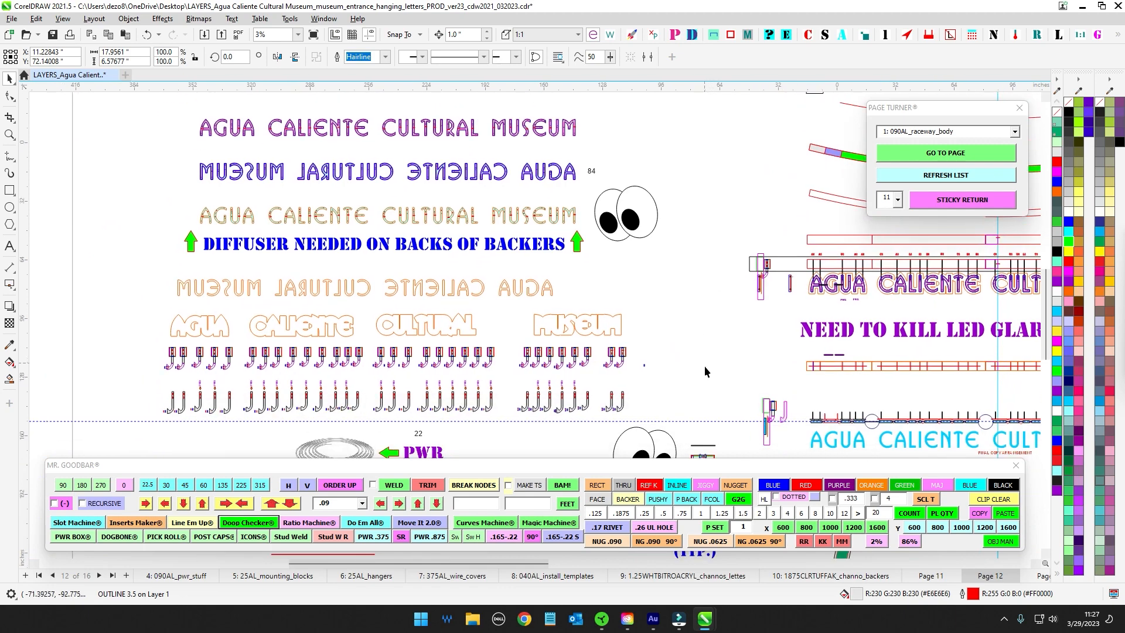
left_click_drag(704, 367, 756, 295)
scroll(501, 367, "up", 3)
left_click_drag(501, 366, 586, 384)
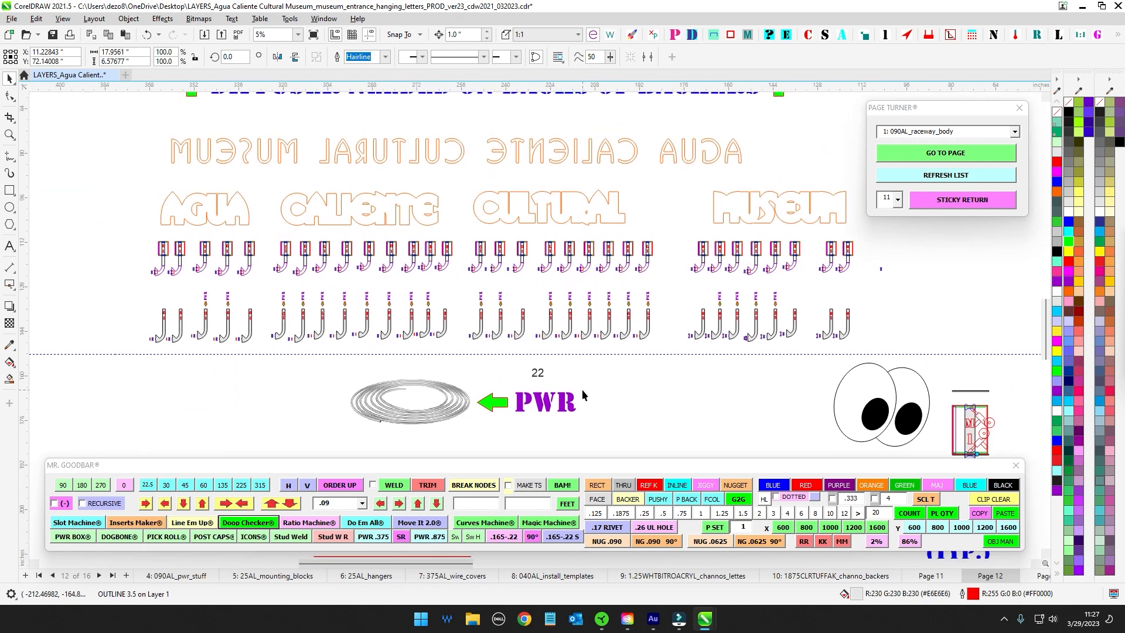
scroll(803, 455, "down", 1)
left_click_drag(791, 447, 631, 258)
left_click_drag(727, 405, 662, 343)
scroll(665, 343, "down", 1)
left_click_drag(816, 378, 746, 318)
scroll(747, 319, "up", 1)
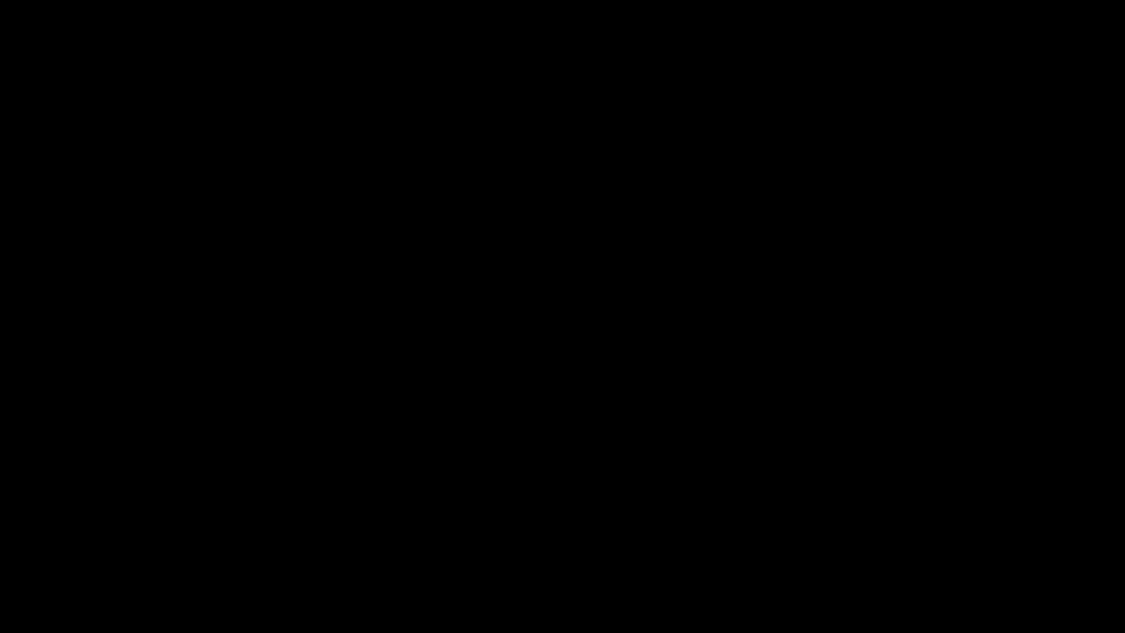